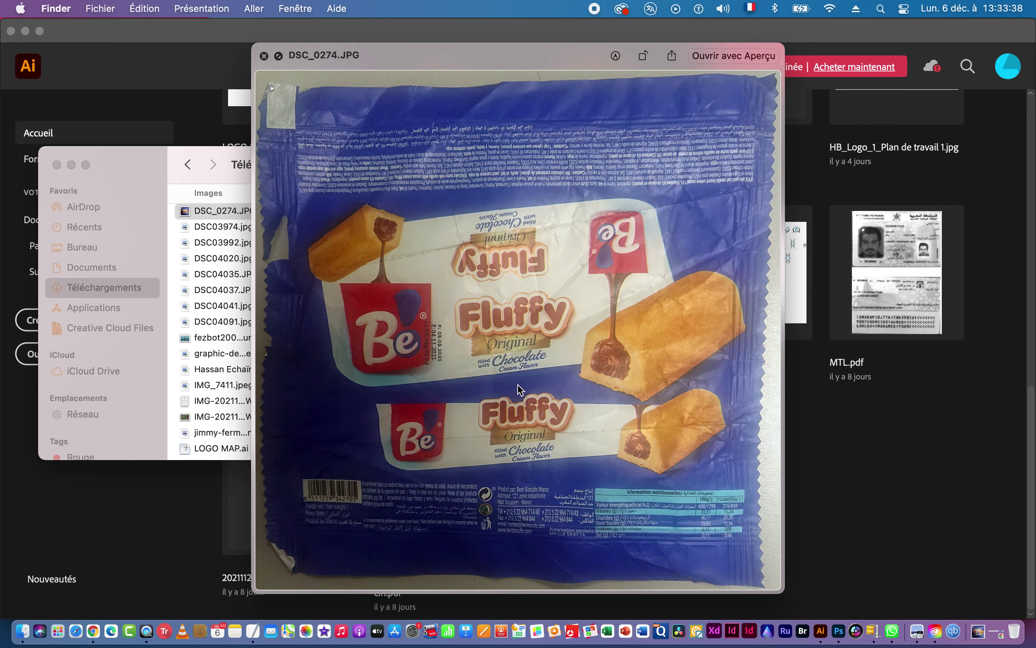
Close the wrapper photo preview, switch to Illustrator and create an A3 landscape document of 420 x 297 mm from the Impression profile.
key(space)
click(623, 504)
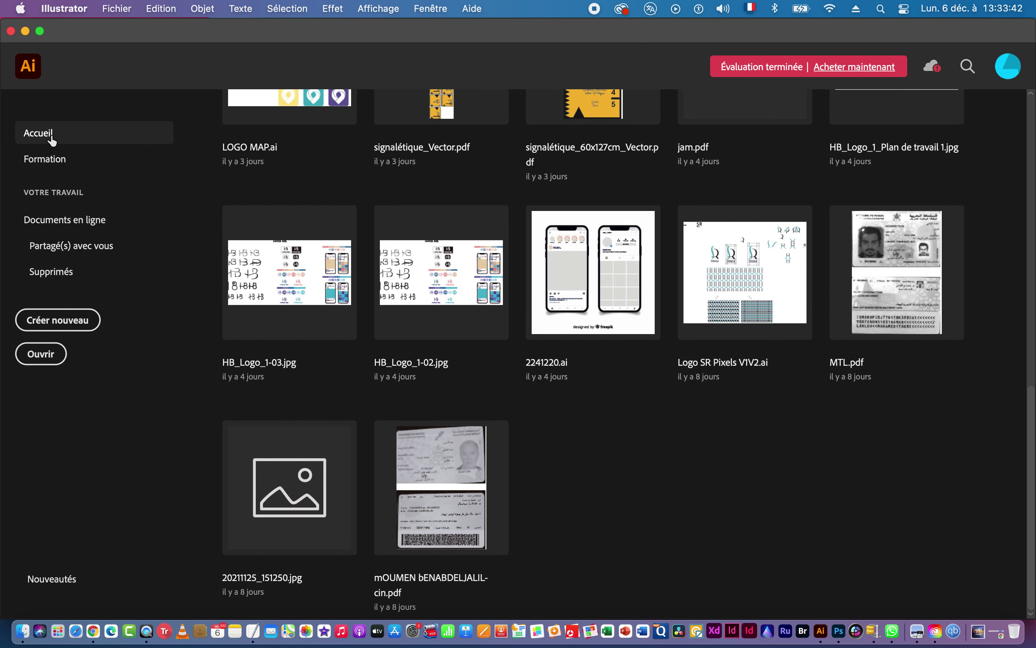
click(55, 320)
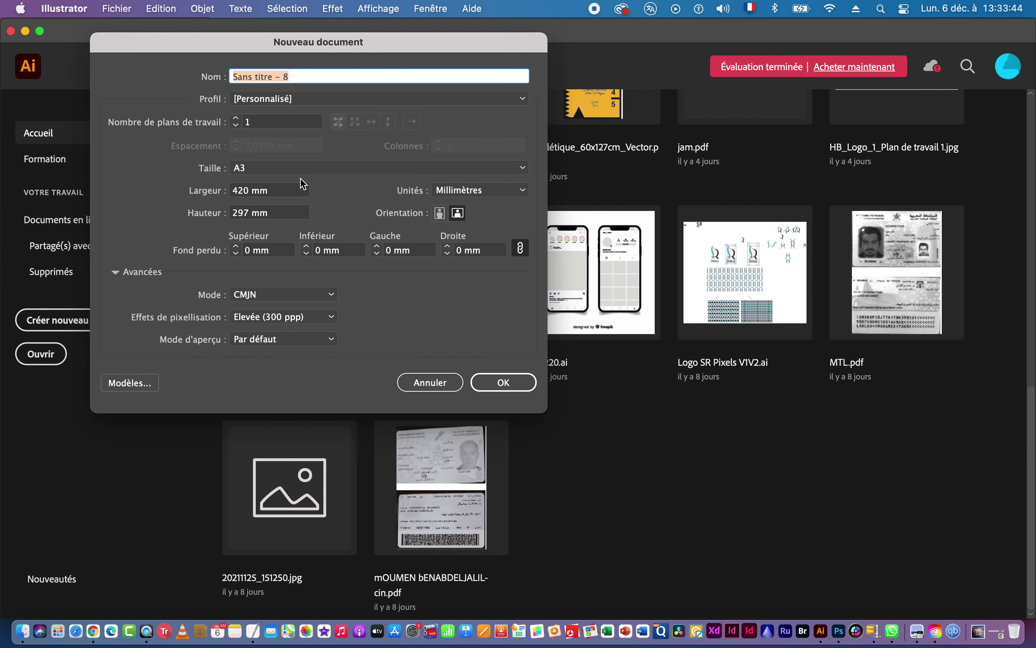
click(260, 101)
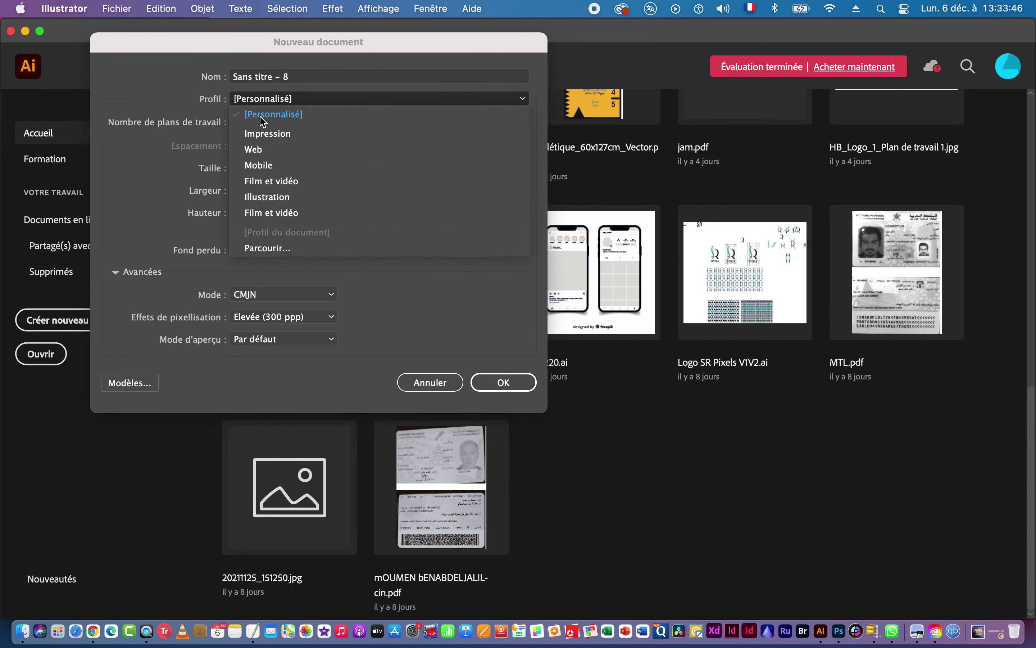
click(267, 134)
click(281, 169)
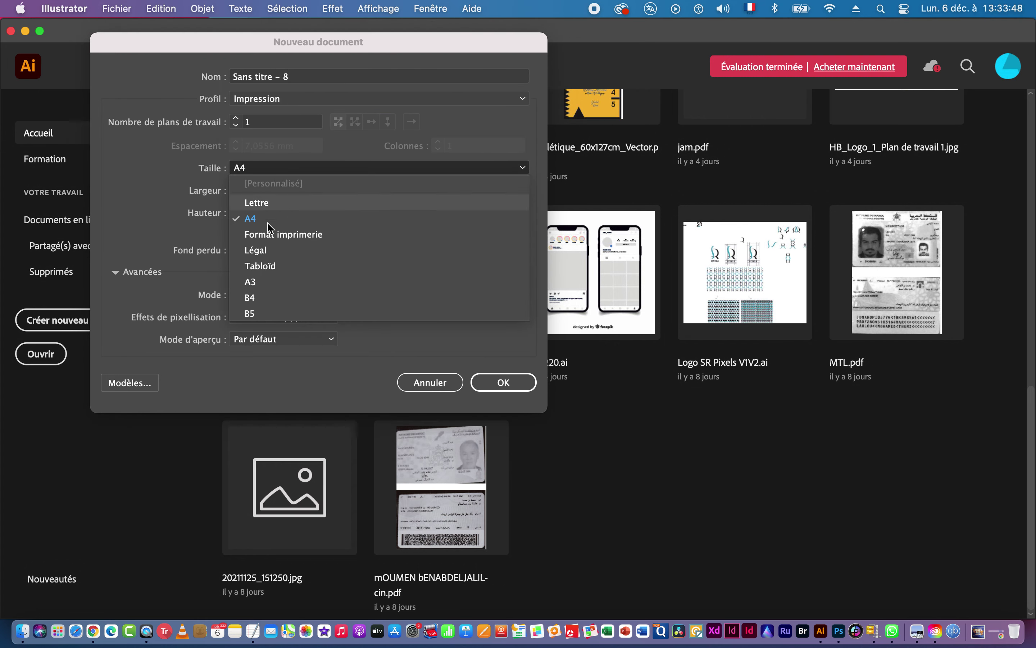
click(253, 282)
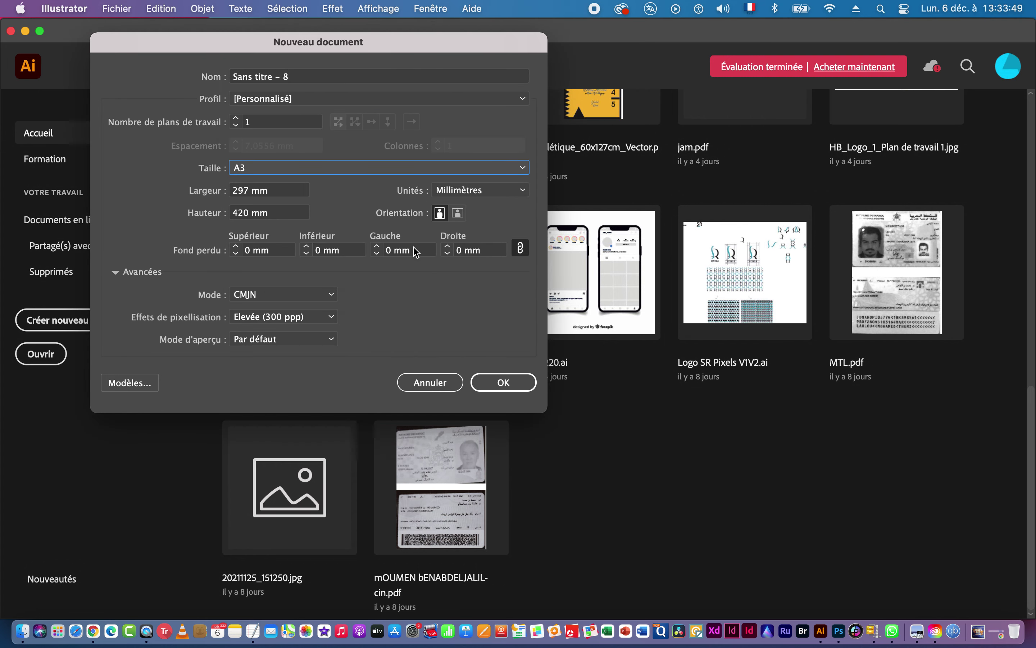
click(457, 213)
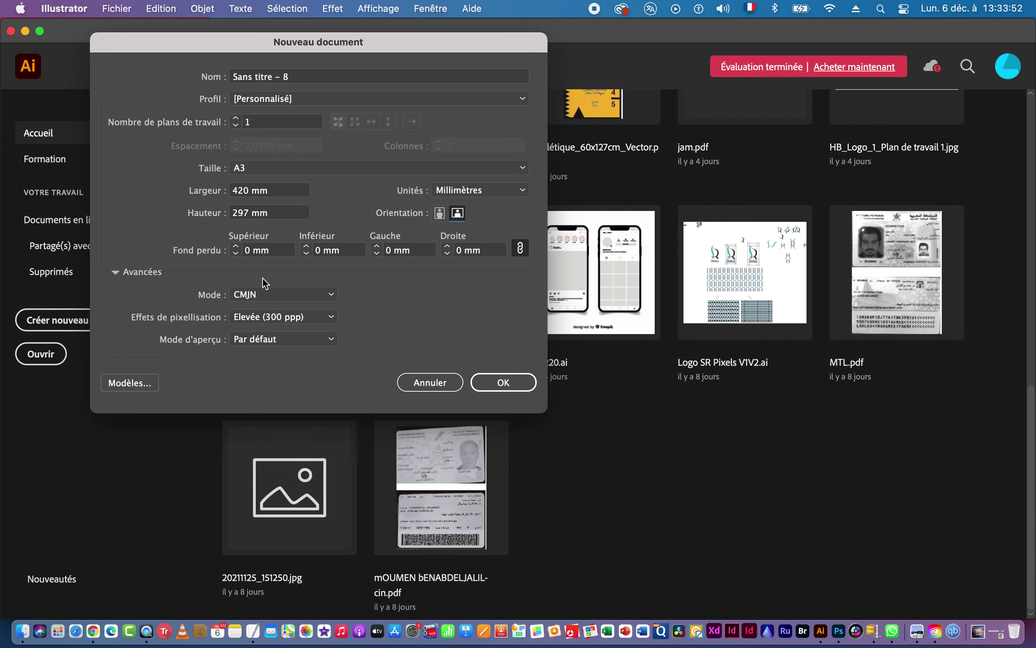
click(507, 385)
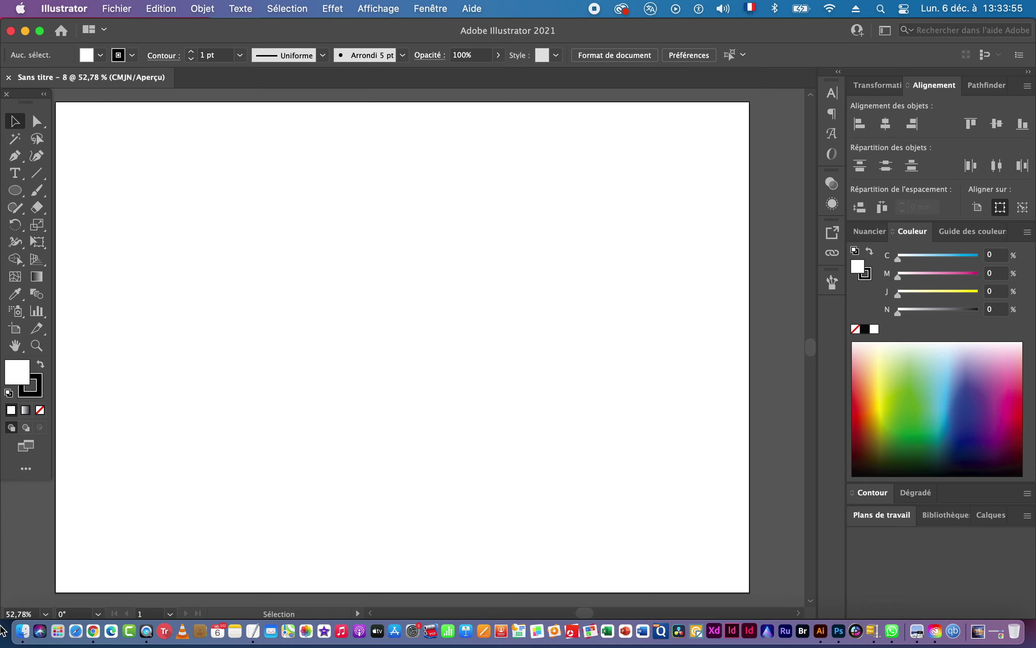
Place the wrapper photo DSC_0274.JPG from the Finder into the document and scale it down proportionally.
click(24, 637)
drag(482, 236, 428, 514)
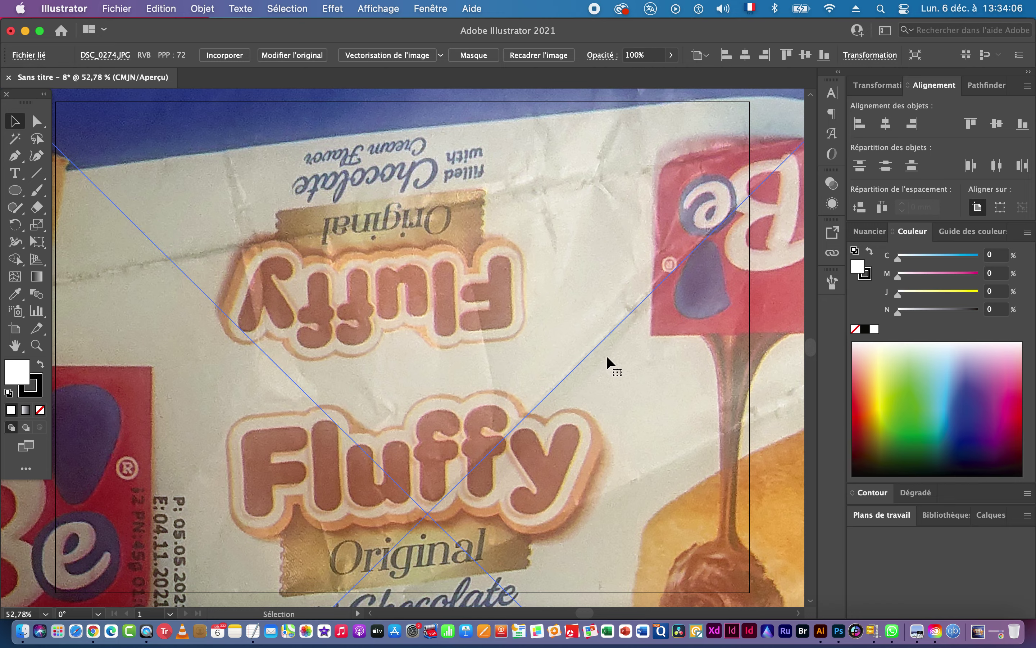
scroll(567, 375, down, 5)
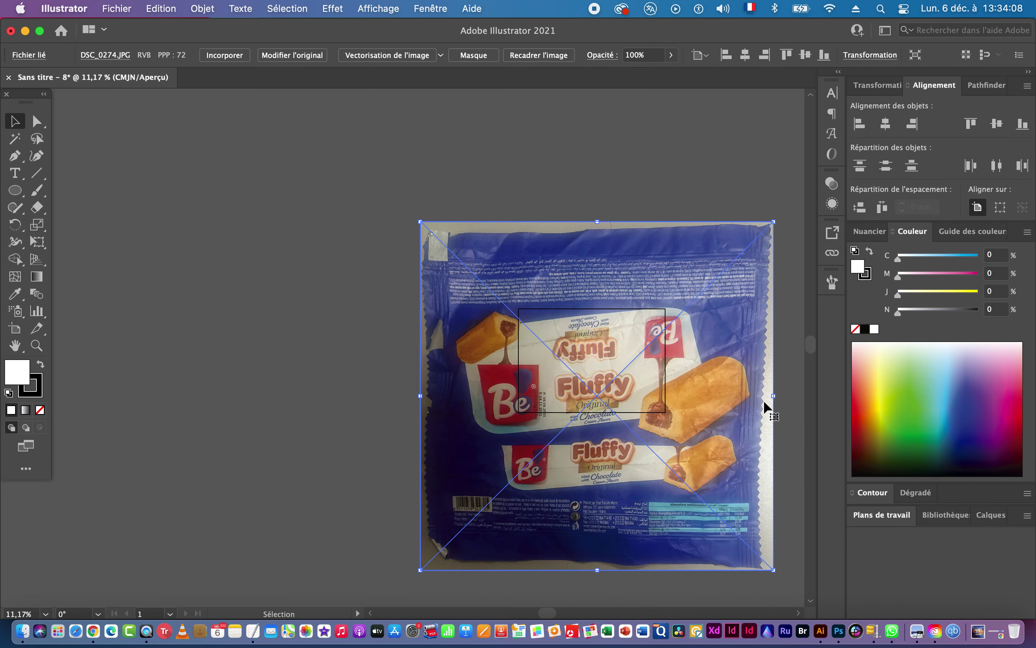
drag(773, 396, 658, 398)
Move the wrapper photo off the artboard so it sits just beside its left edge.
key(super+space)
drag(612, 365, 733, 371)
drag(623, 372, 699, 375)
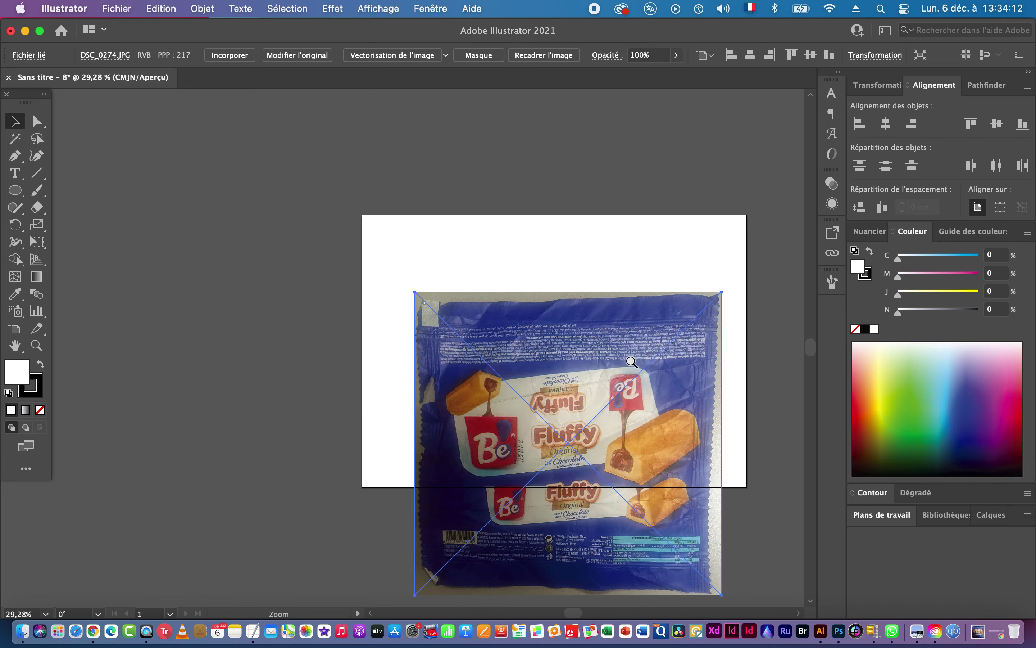
scroll(631, 362, up, 5)
drag(575, 576, 492, 267)
Lock the placed wrapper photo so it serves as a fixed reference.
key(super+space)
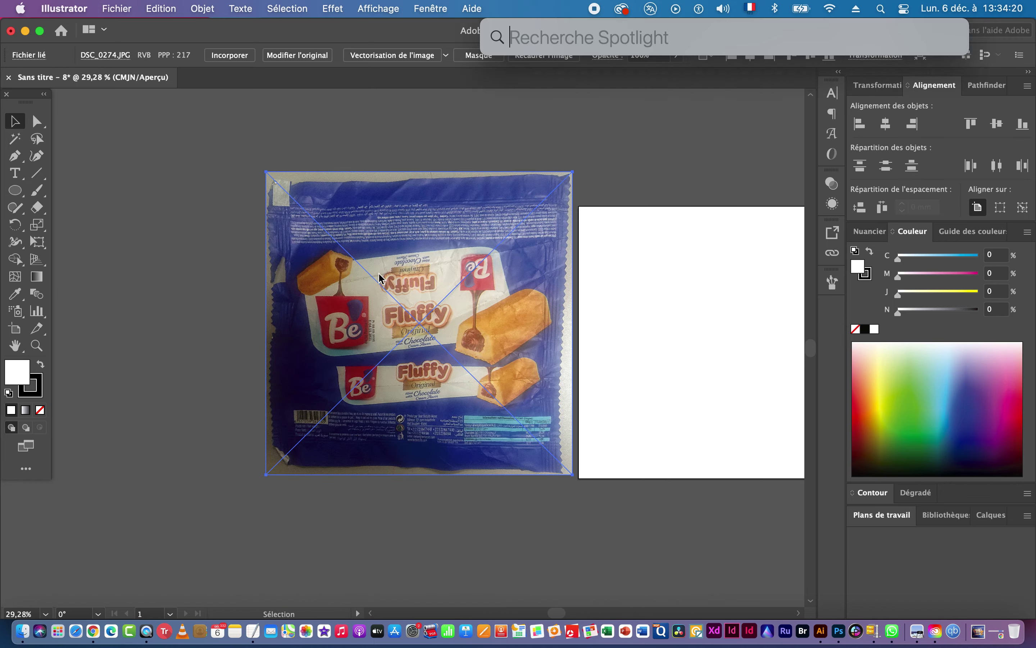
drag(379, 278, 490, 292)
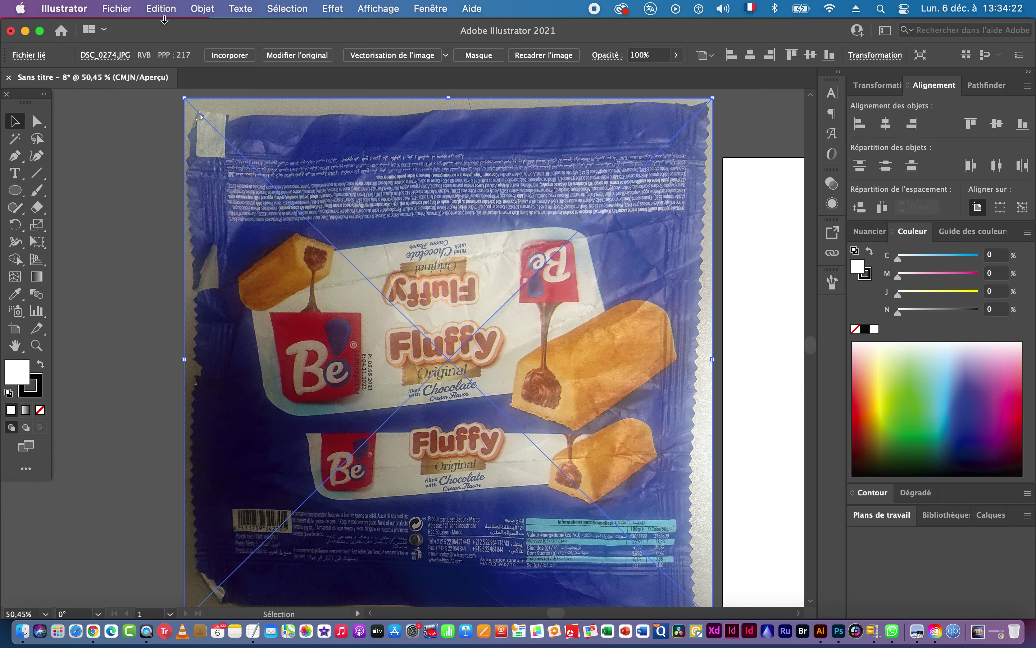
click(205, 11)
mouse_move(241, 122)
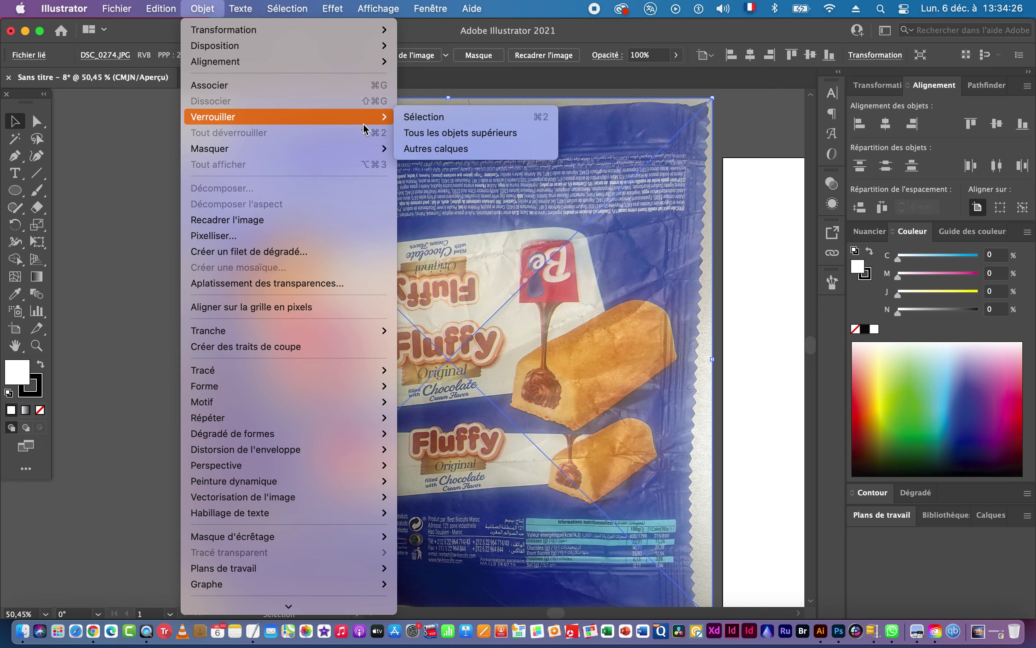
click(425, 120)
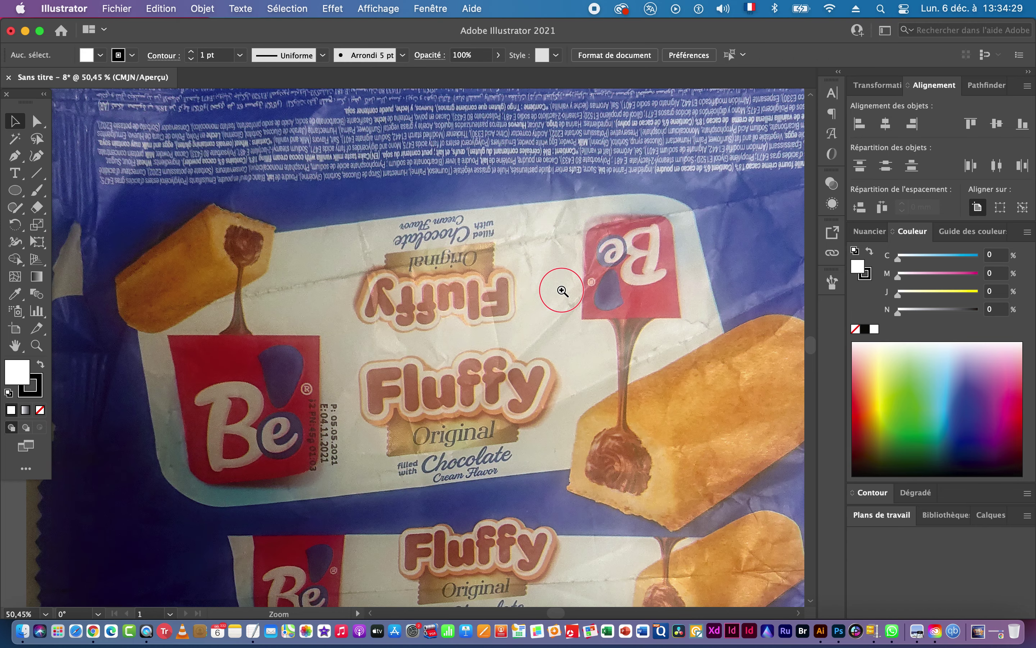
Examine the wrapper's Be logo, Fluffy lettering and filled cake illustrations up close.
drag(492, 284, 557, 290)
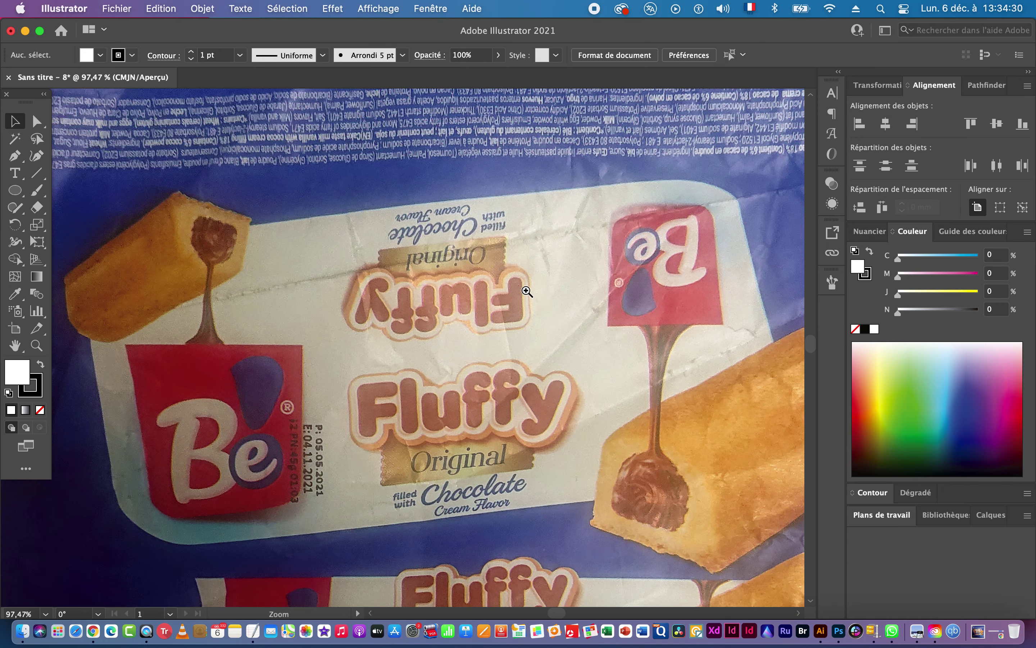
alt+click(527, 291)
drag(292, 396, 565, 449)
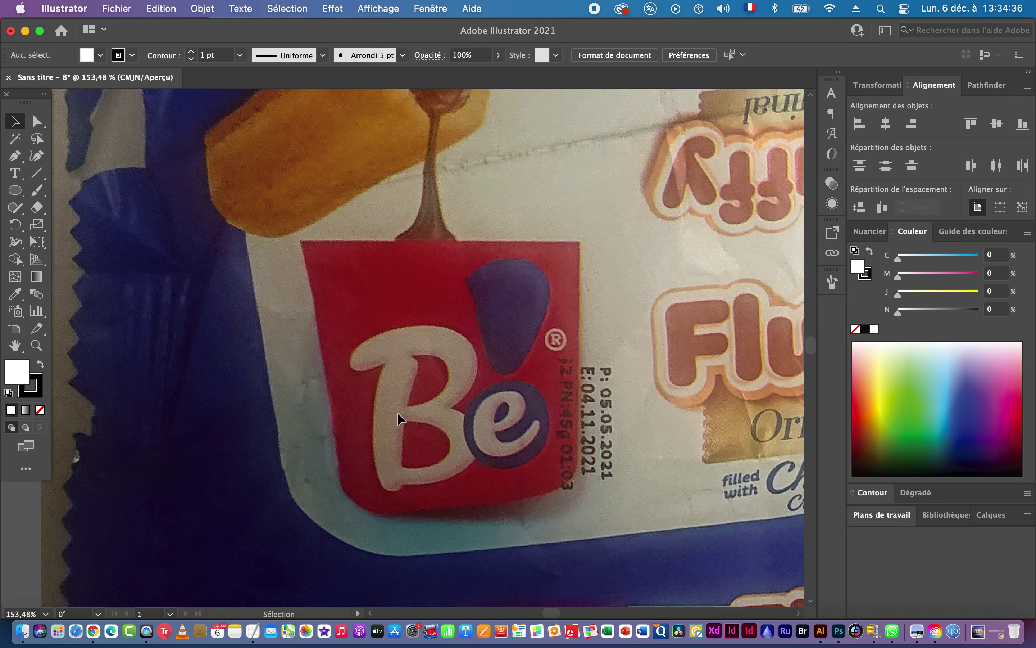
scroll(497, 413, down, 5)
scroll(462, 405, right, 10)
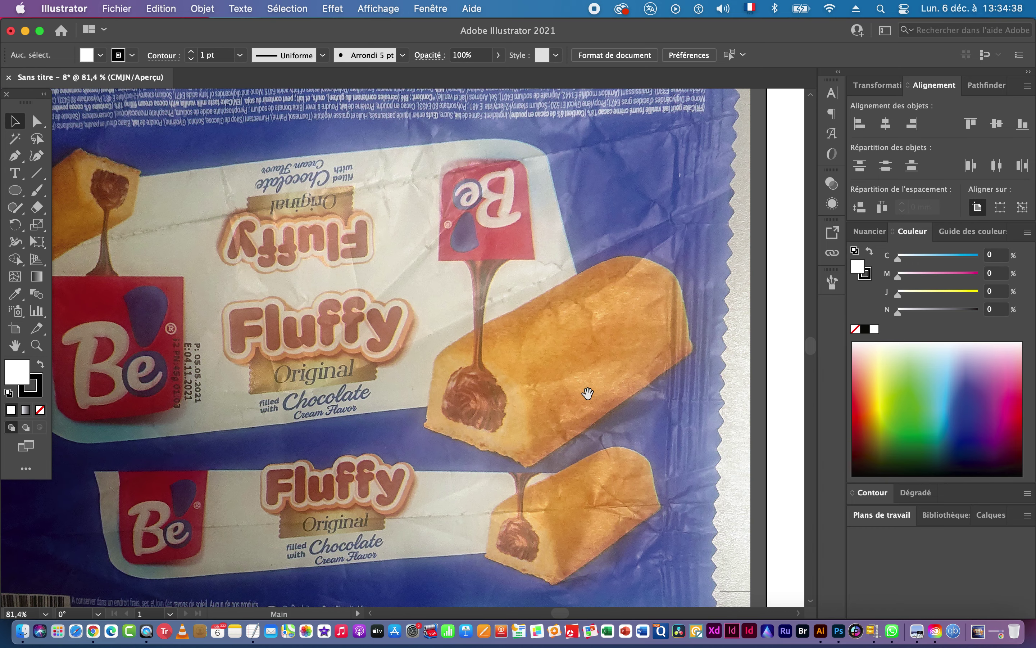
drag(588, 393, 210, 360)
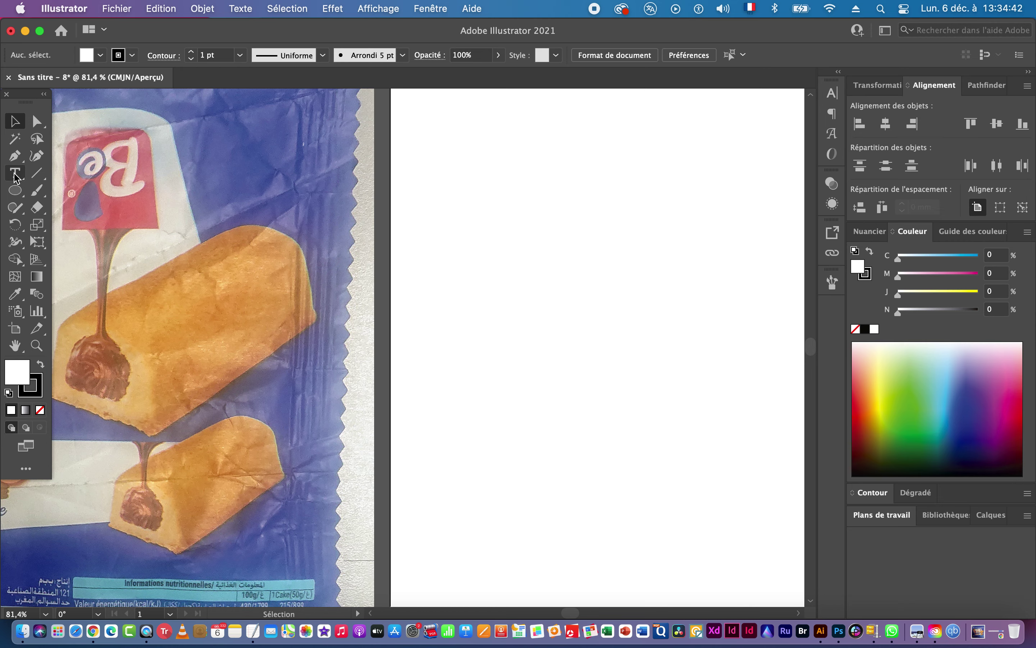
Add the point text "Mj" on the blank artboard and enlarge it to about 125 pt.
click(15, 190)
key(super+space)
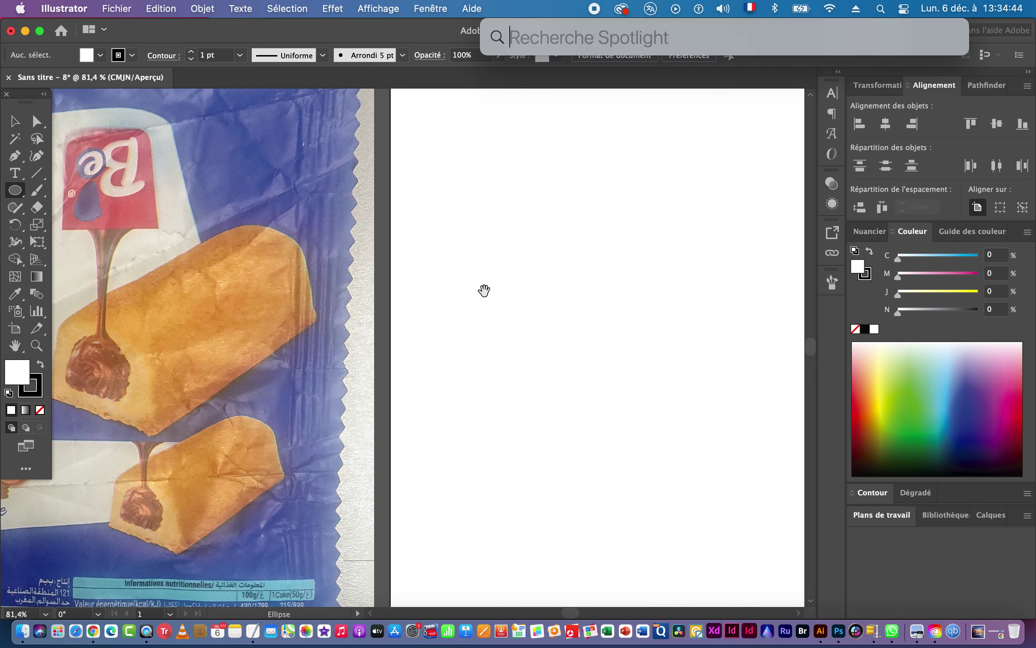
drag(490, 278, 594, 280)
drag(532, 283, 629, 283)
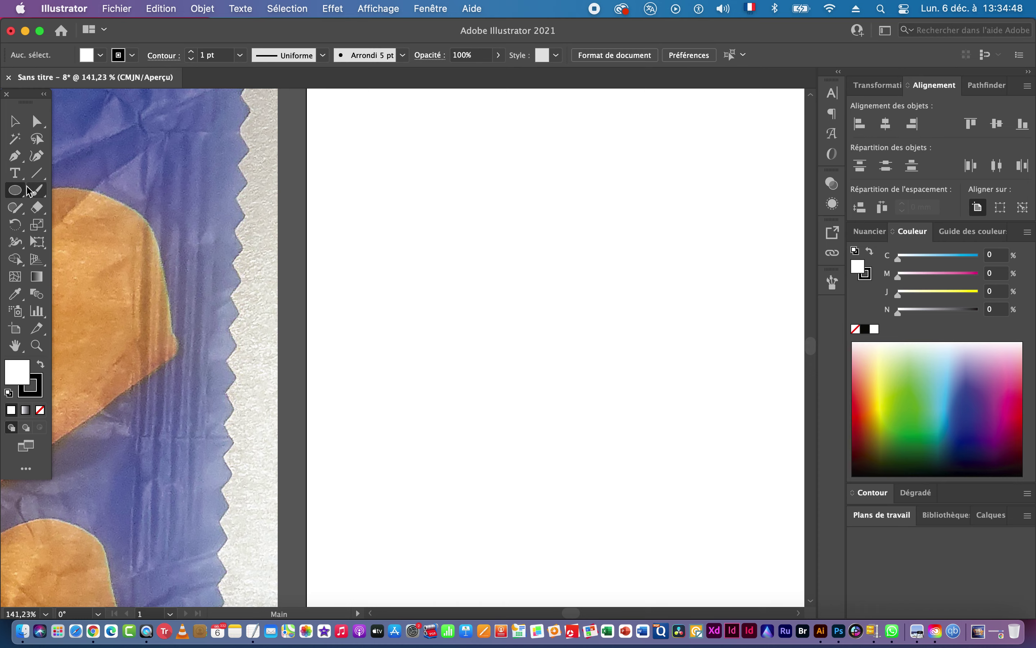
click(15, 174)
click(439, 235)
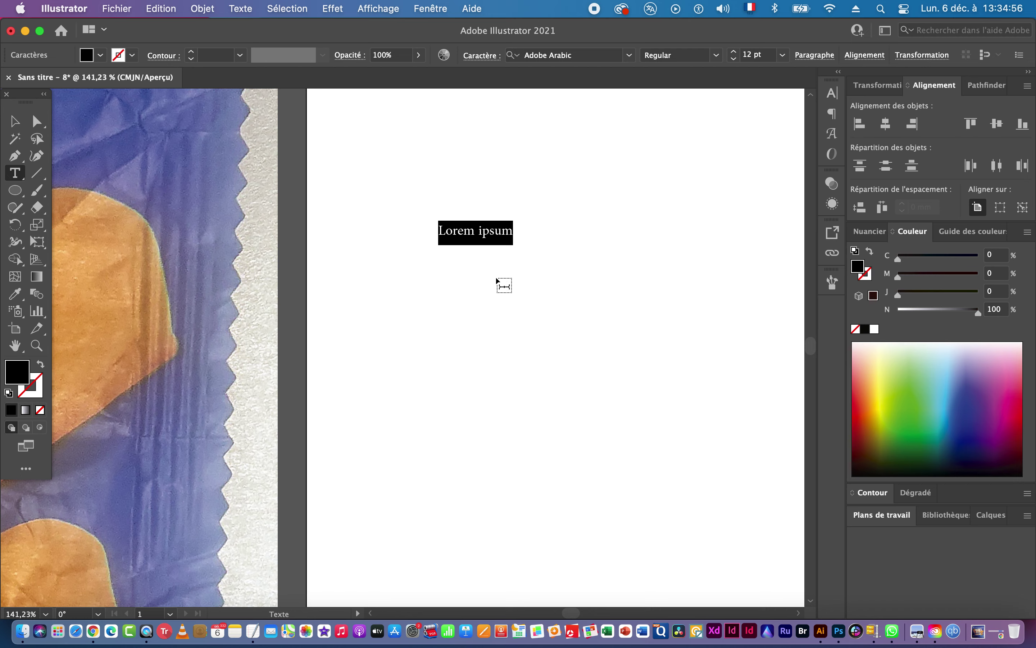
text(J)
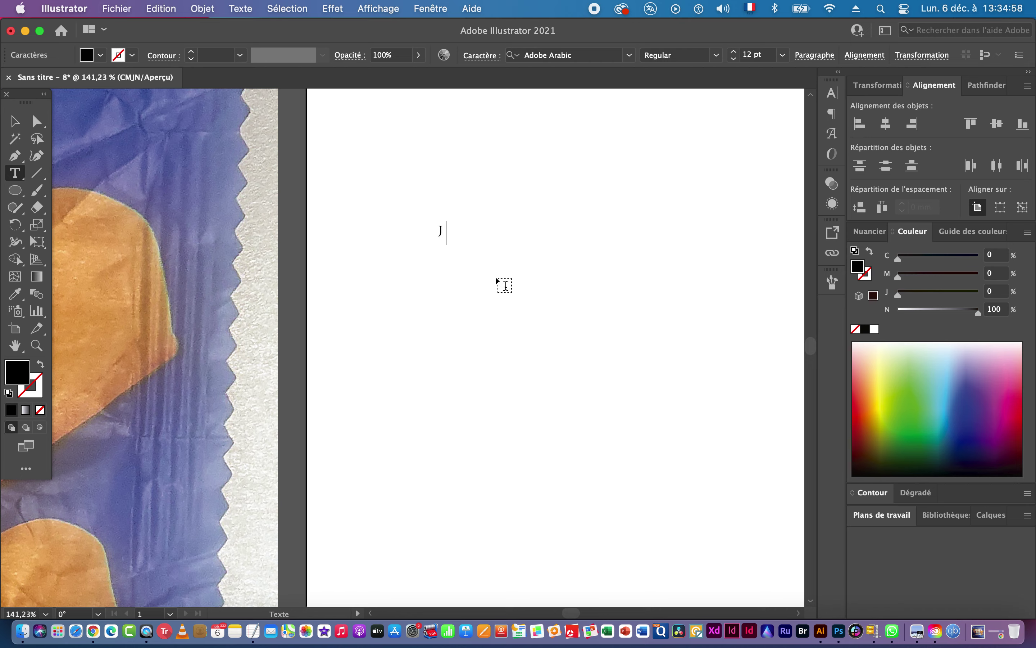
key(BackSpace)
text(Mj)
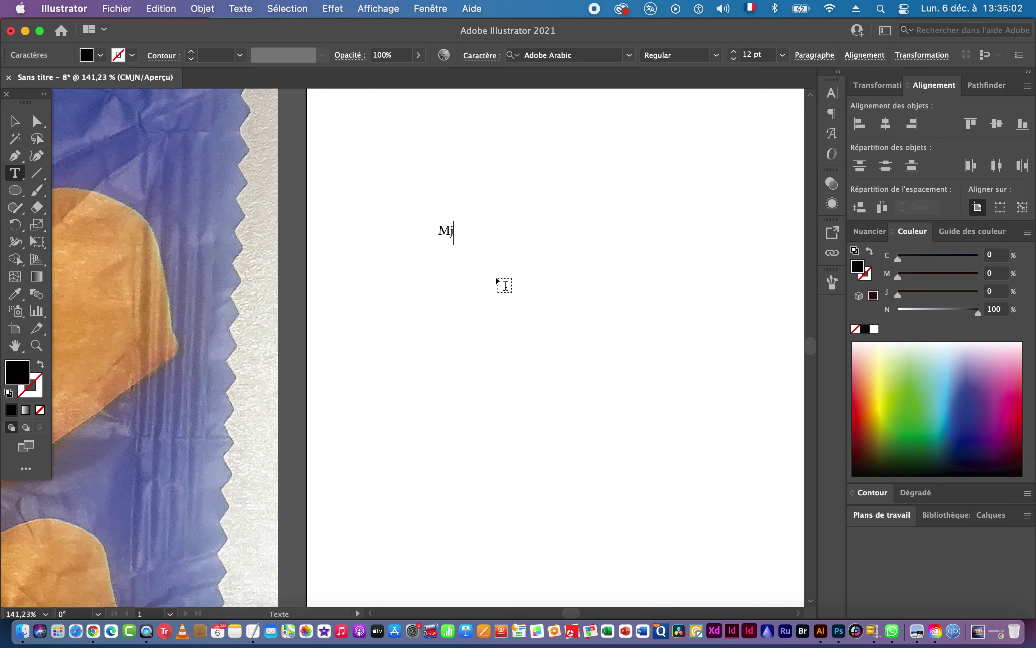
click(15, 124)
drag(455, 236, 495, 248)
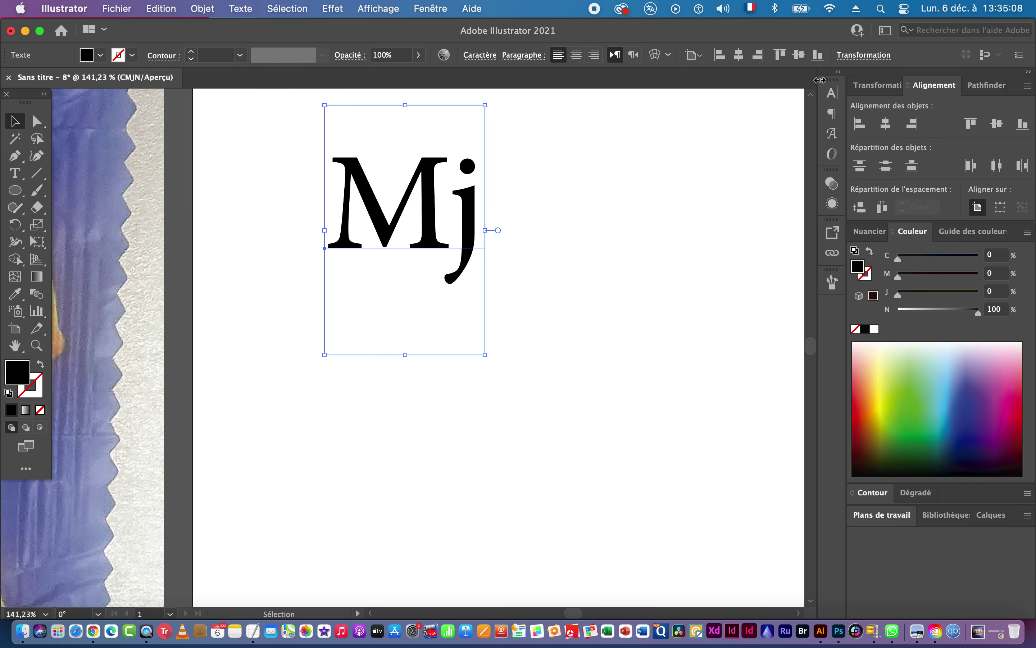
Filter the available fonts for the "Mj" text by "cript".
click(833, 92)
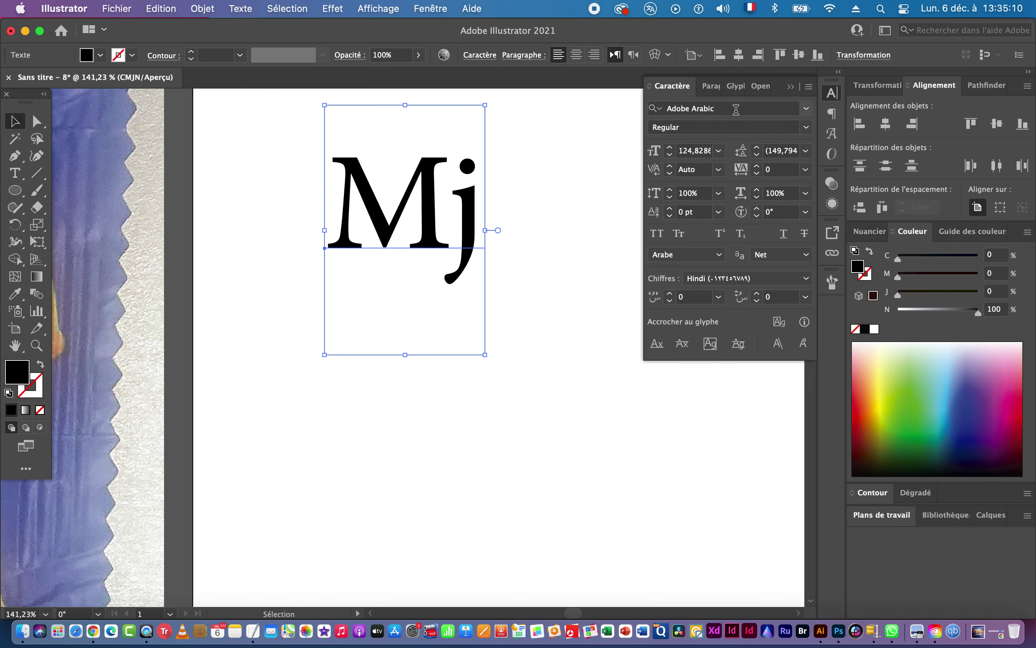
click(714, 107)
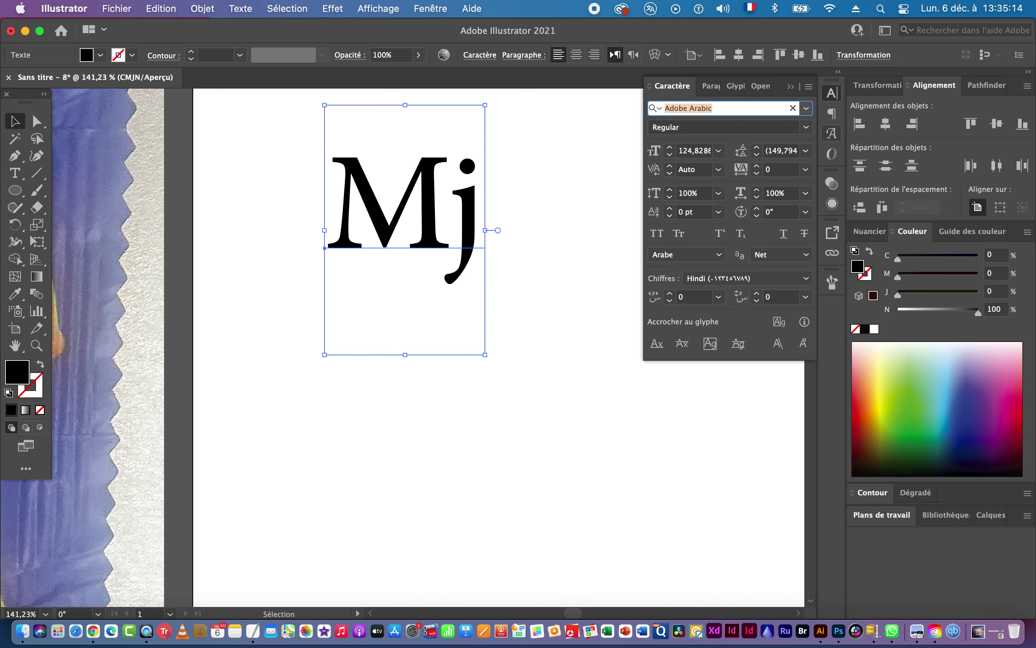
text(cript)
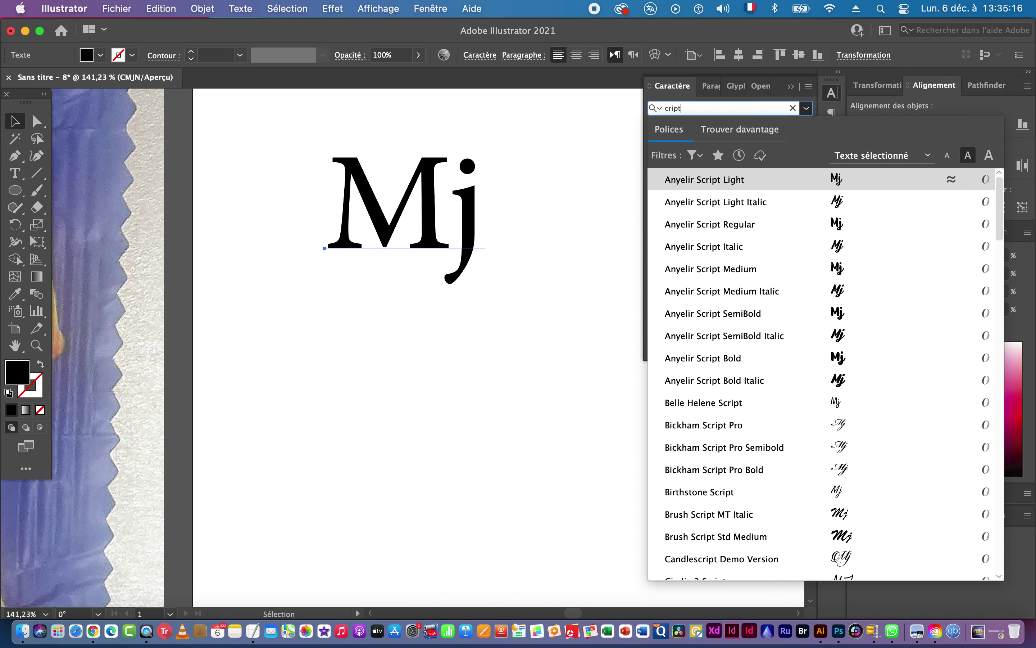
Preview the filtered script fonts on the "Mj" text, from Anyelir Script through Nexa Rust, Panton Rust and SignPainter-HouseScript, without applying one.
key(Down)
key(Down)
key(Down)
key(Down)
key(Down)
key(Down)
key(Down)
key(Down)
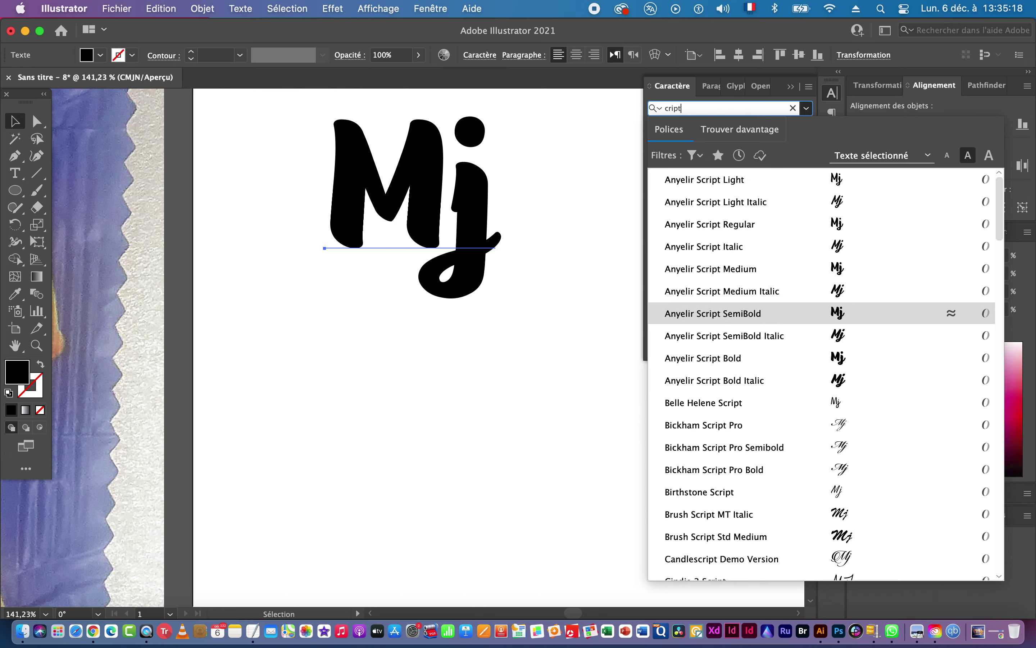
key(Down)
key(Down)
key(Down)
key(Down)
key(Down)
key(Down)
key(Down)
key(Down)
key(Down)
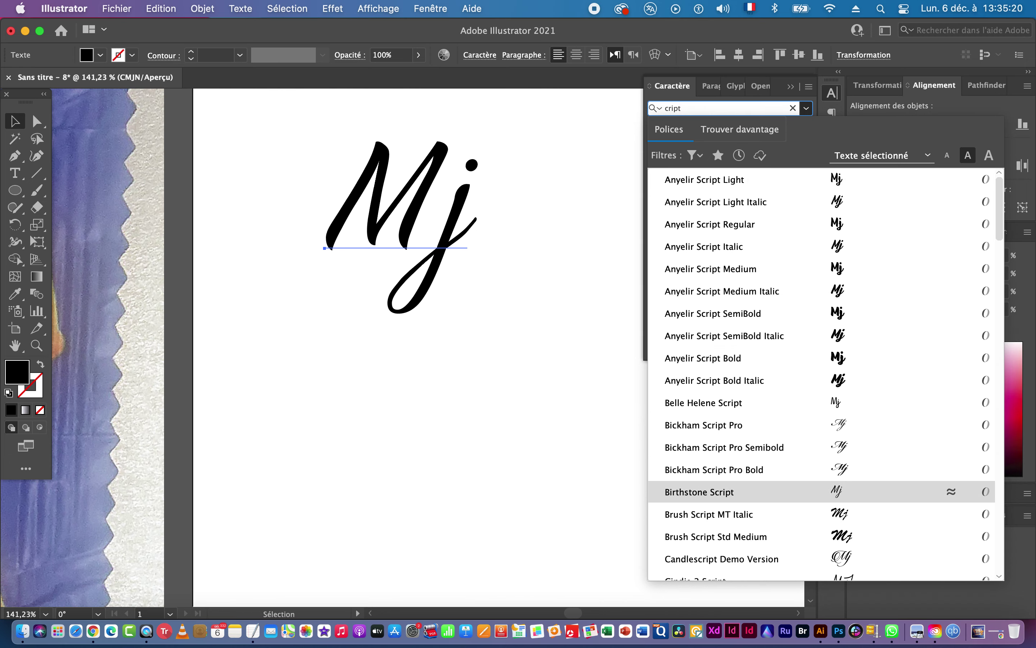
key(Down)
key(Up)
key(Up)
key(Up)
key(Up)
key(Up)
key(Up)
key(Up)
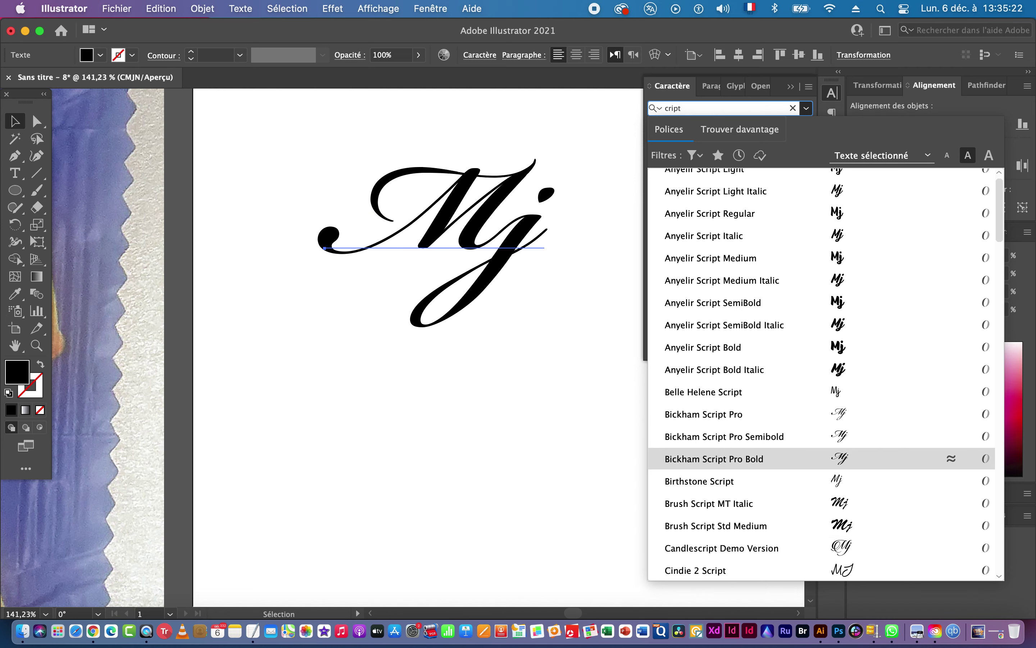
key(Up)
key(Up)
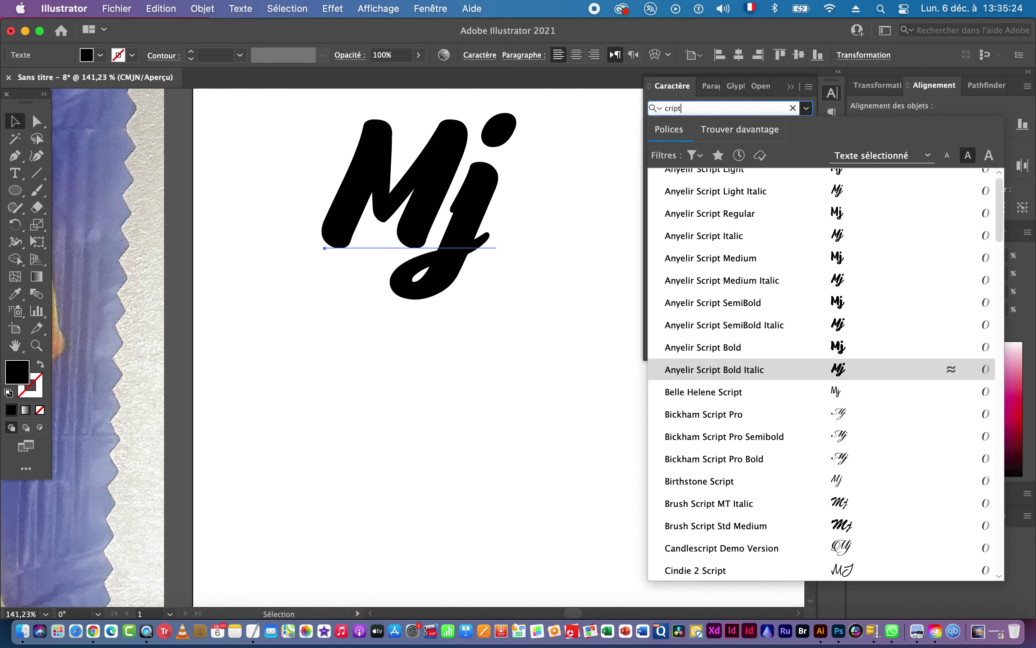
key(Up)
key(Up)
key(Down)
key(Down)
key(Down)
key(Down)
key(Down)
key(Down)
key(Down)
key(Down)
key(Down)
key(Down)
key(Down)
key(Down)
key(Down)
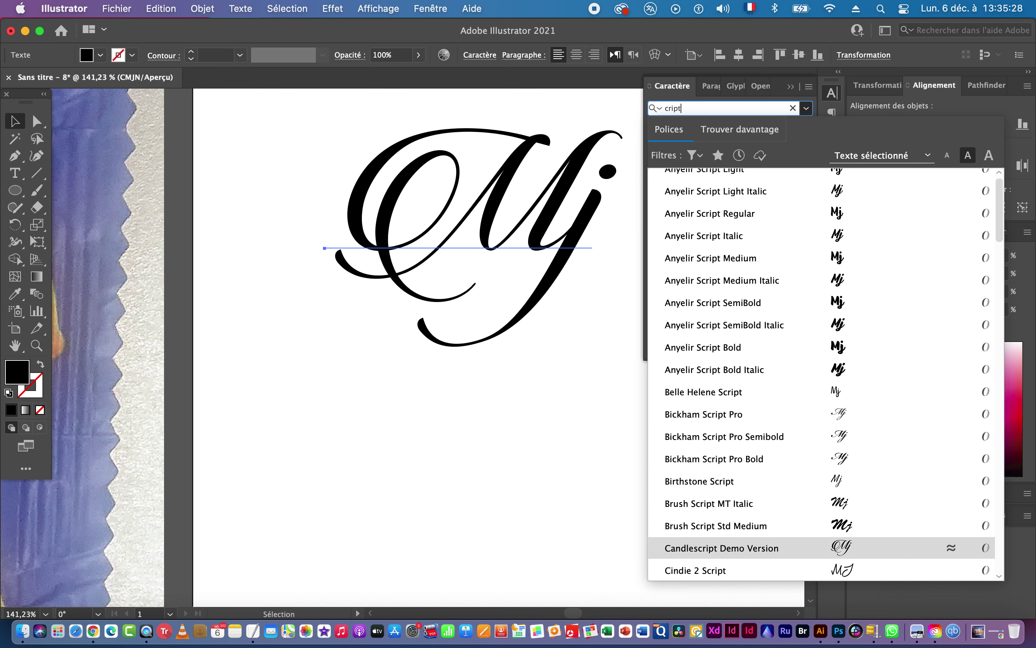
key(Down)
key(Down)
key(Down)
key(Down)
key(Down)
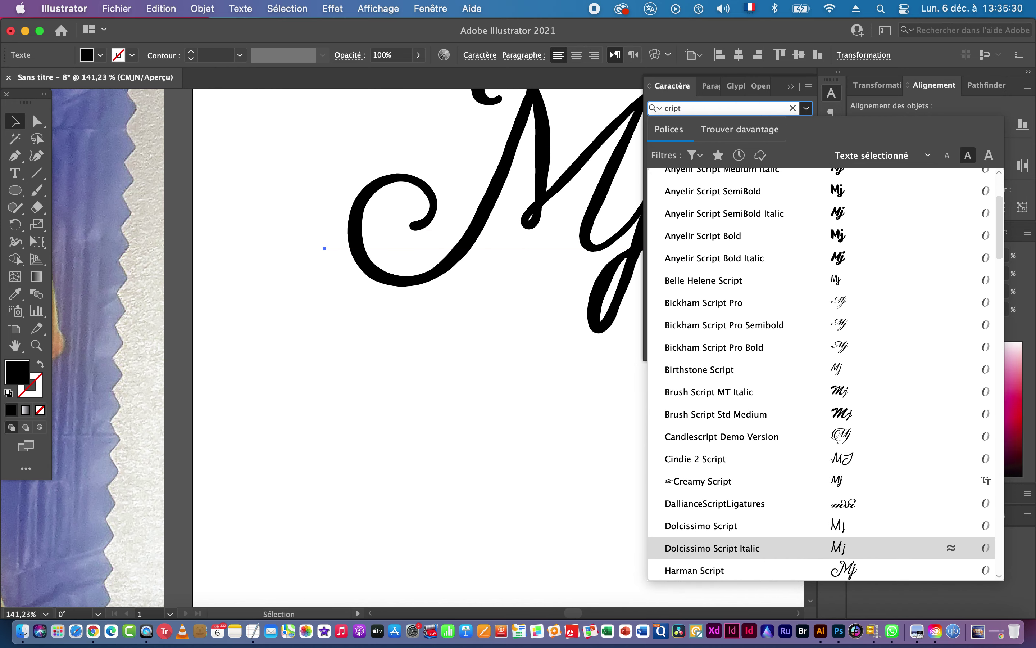
key(Down)
key(Down)
key(Down)
key(Down)
key(Down)
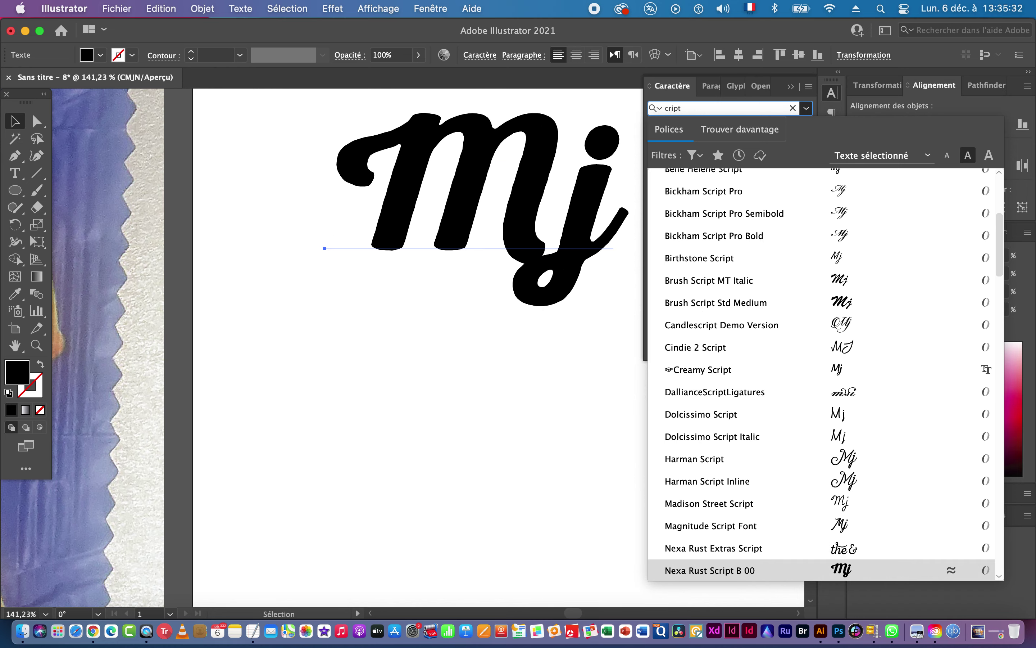
key(Down)
key(Down)
key(Down)
key(Down)
key(Down)
key(Down)
key(Down)
key(Down)
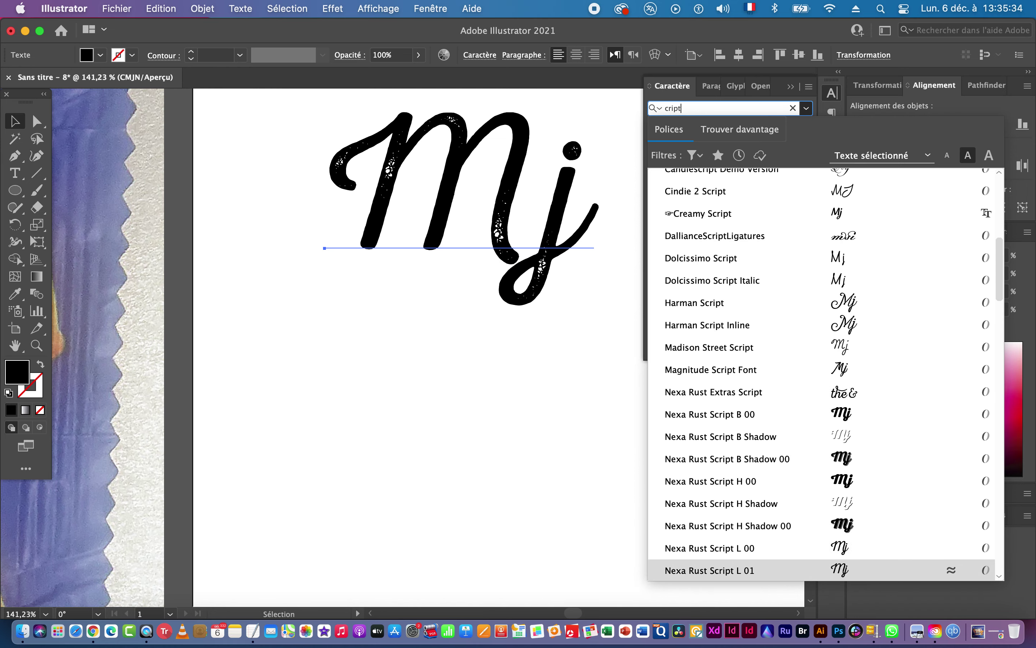
key(Down)
key(Down)
key(Down)
key(Down)
key(Down)
key(Down)
key(Down)
key(Down)
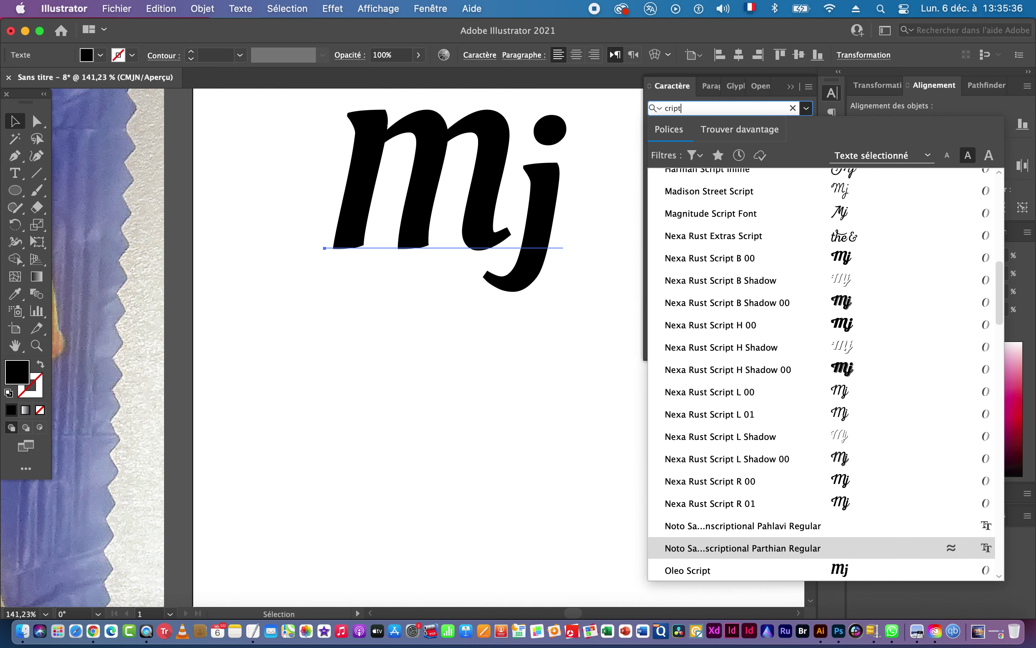
key(Down)
key(Down)
key(Down)
key(Down)
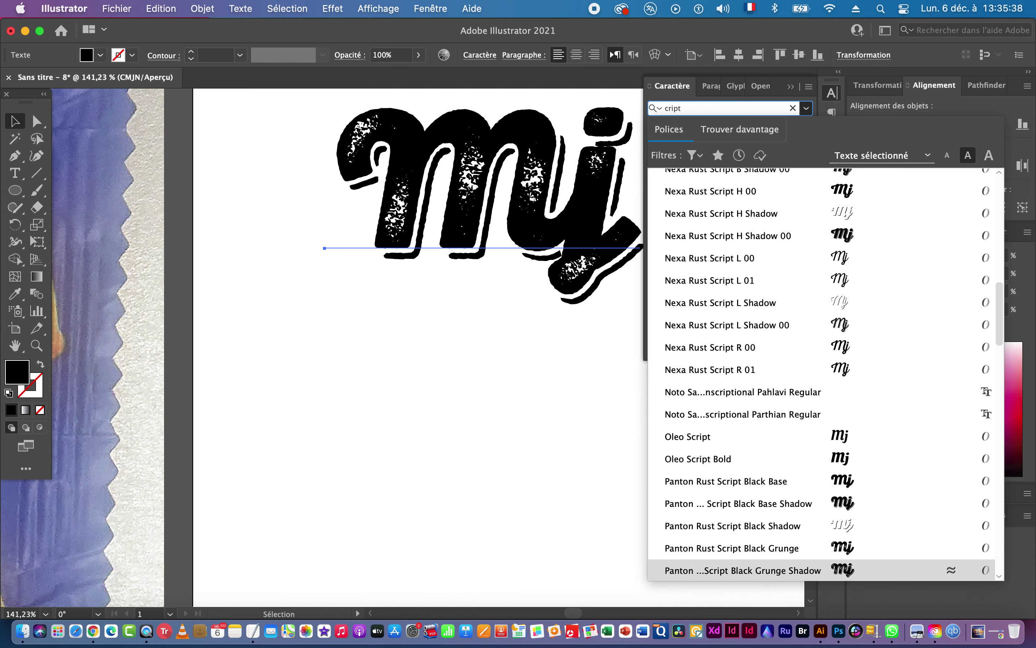
key(Down)
key(Down)
key(Down)
key(Down)
key(Down)
key(Down)
key(Down)
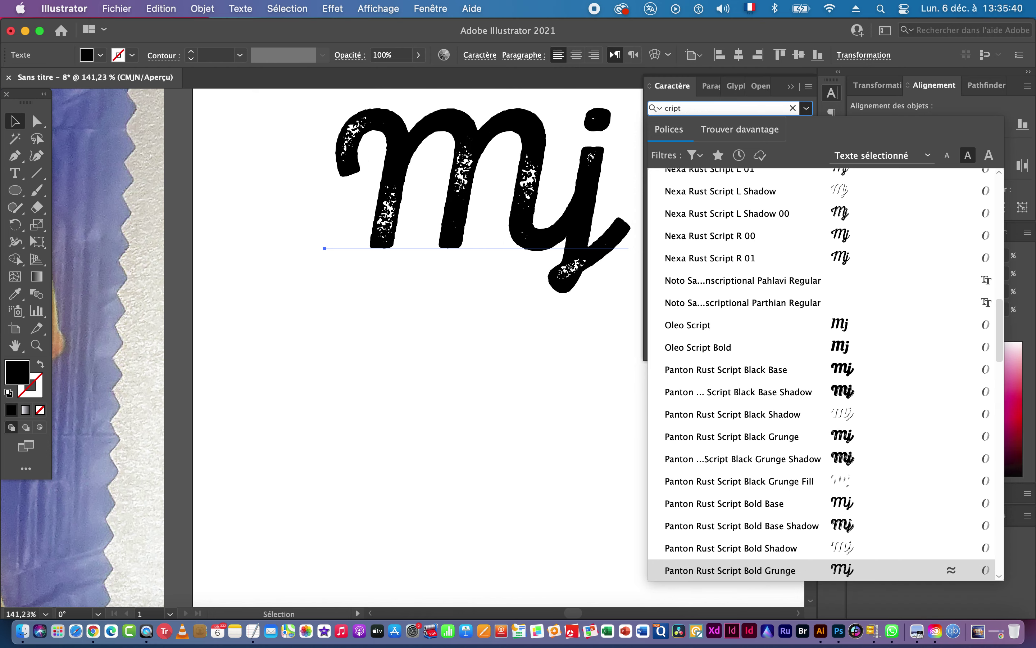
key(Down)
key(Down)
key(Down)
key(Down)
key(Down)
key(Down)
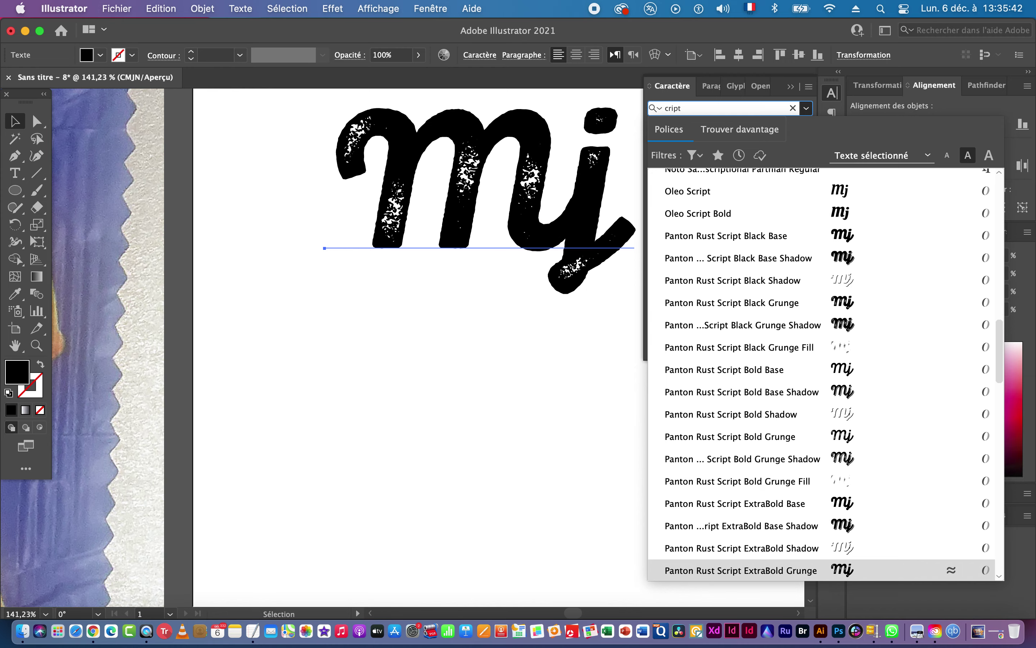
key(Down)
key(Down)
key(Down)
key(Down)
key(Down)
key(Down)
key(Down)
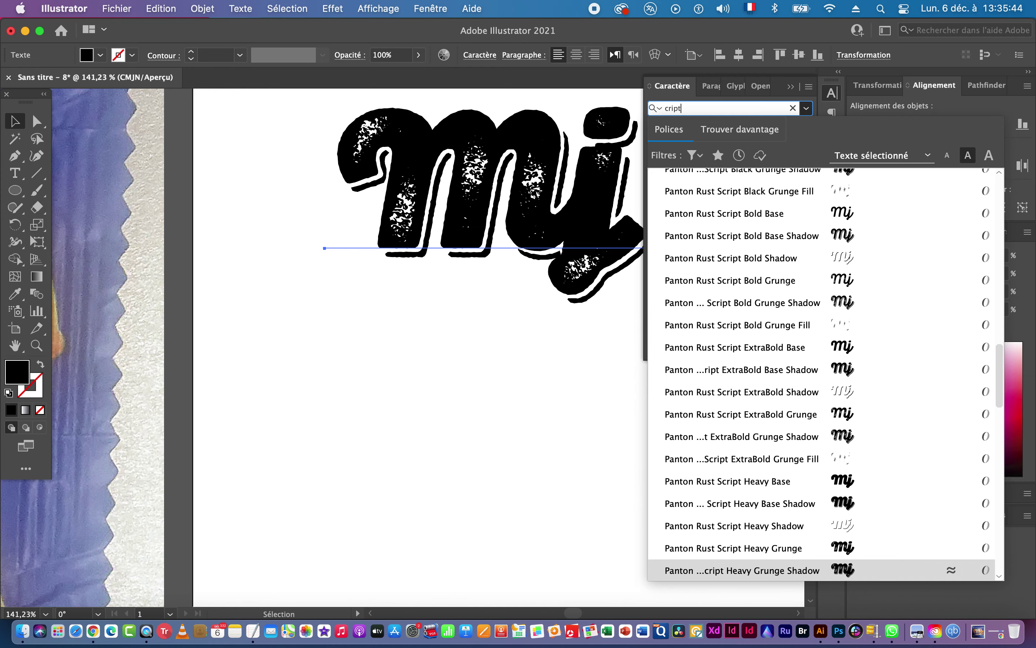
key(Down)
key(Down)
key(Down)
key(Down)
key(Down)
key(Down)
key(Down)
key(Down)
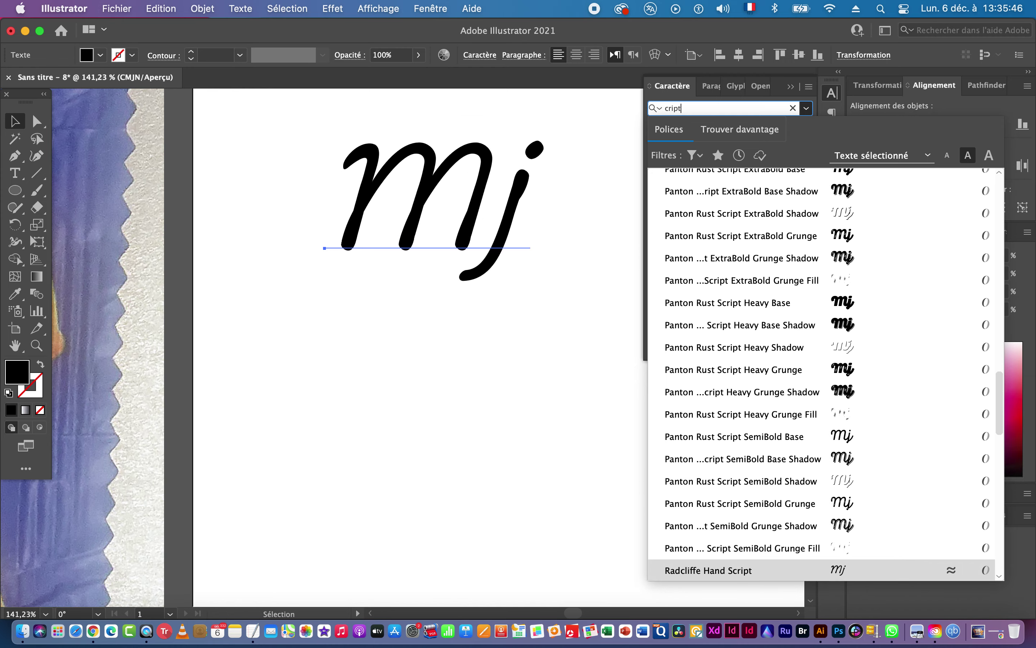
key(Down)
key(Up)
key(Up)
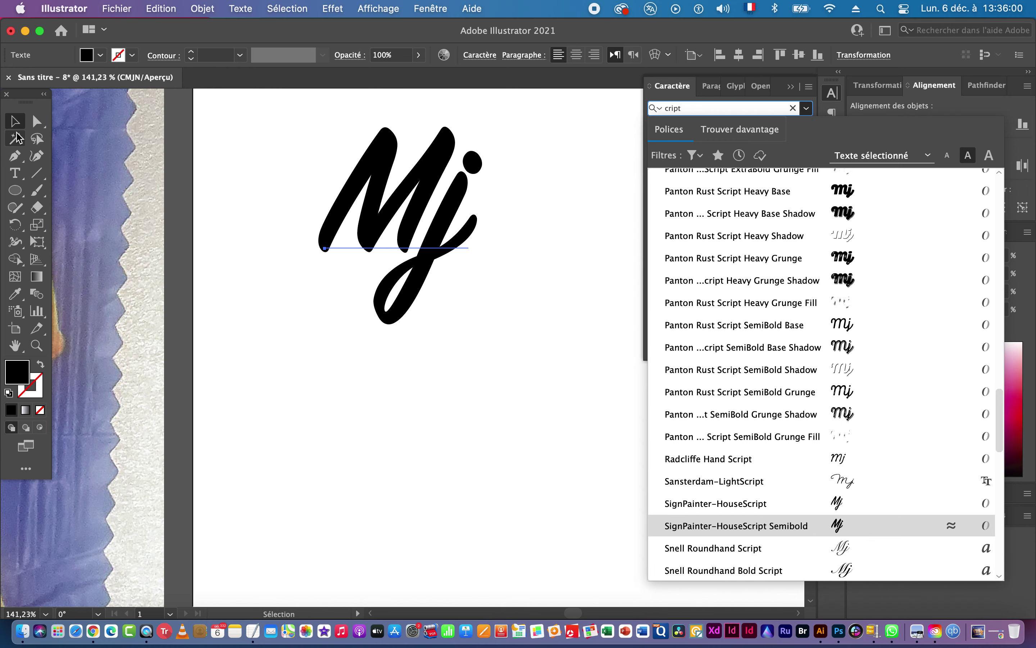
click(372, 302)
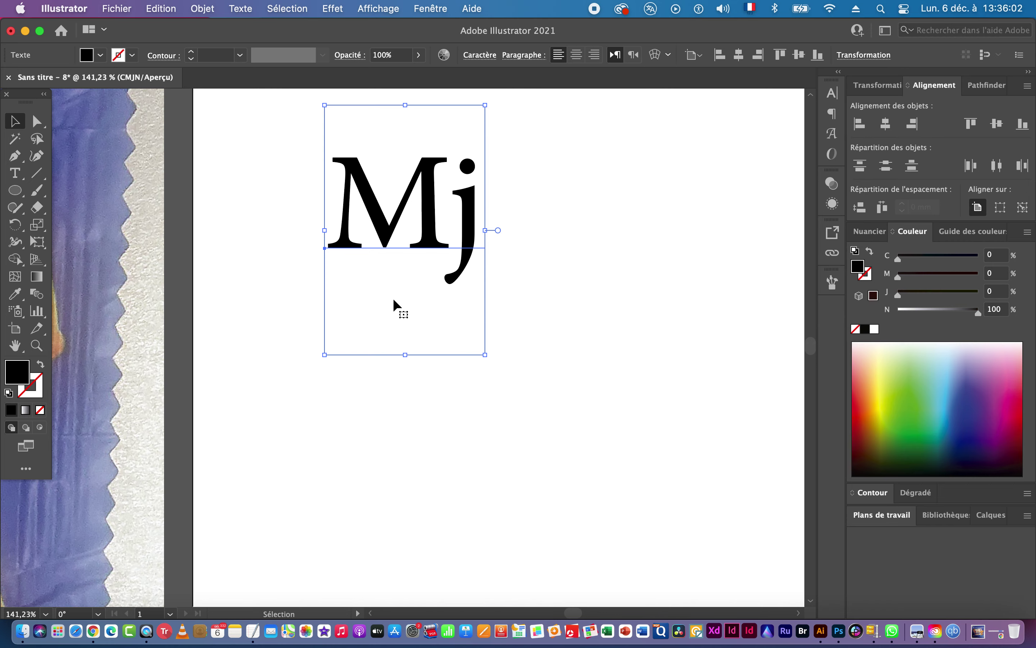
Draw a tall, narrow black ellipse in the blank area below the "Mj" text.
click(575, 317)
drag(437, 430, 399, 315)
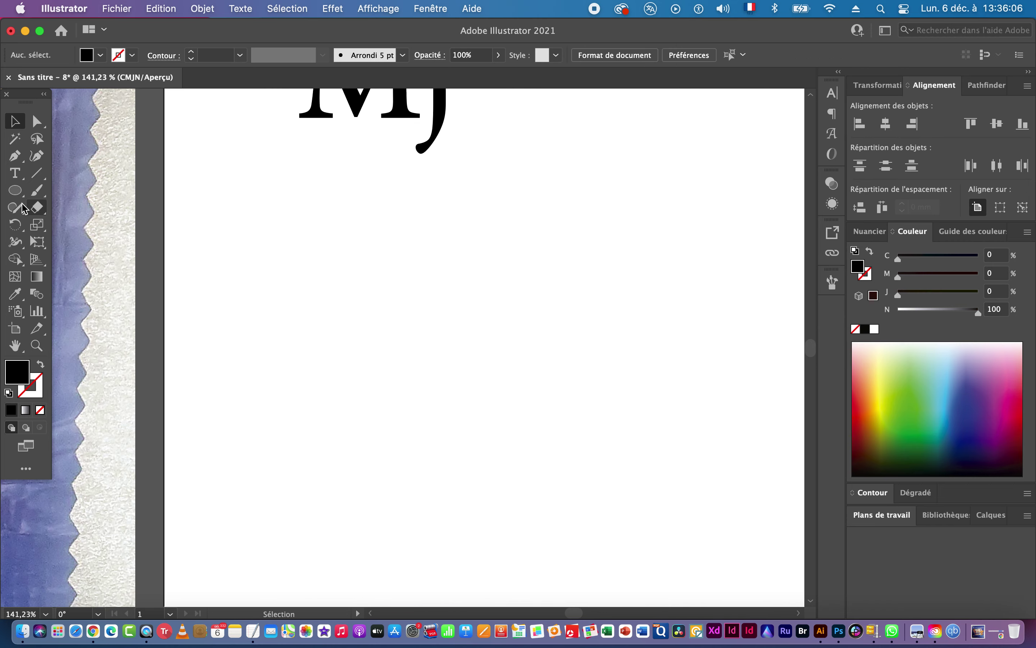
click(15, 190)
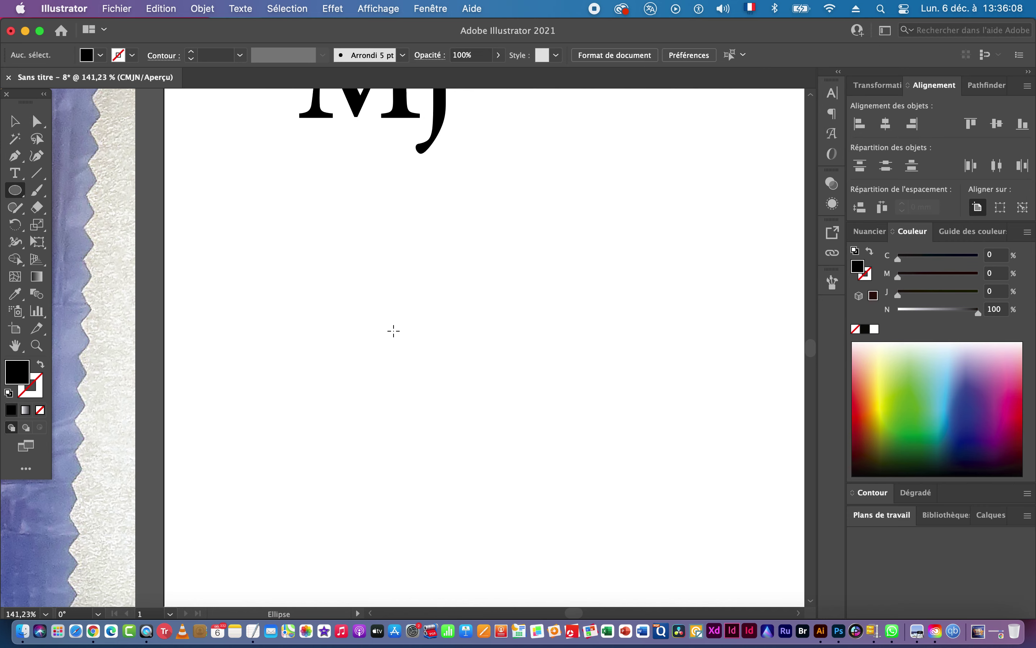
click(498, 289)
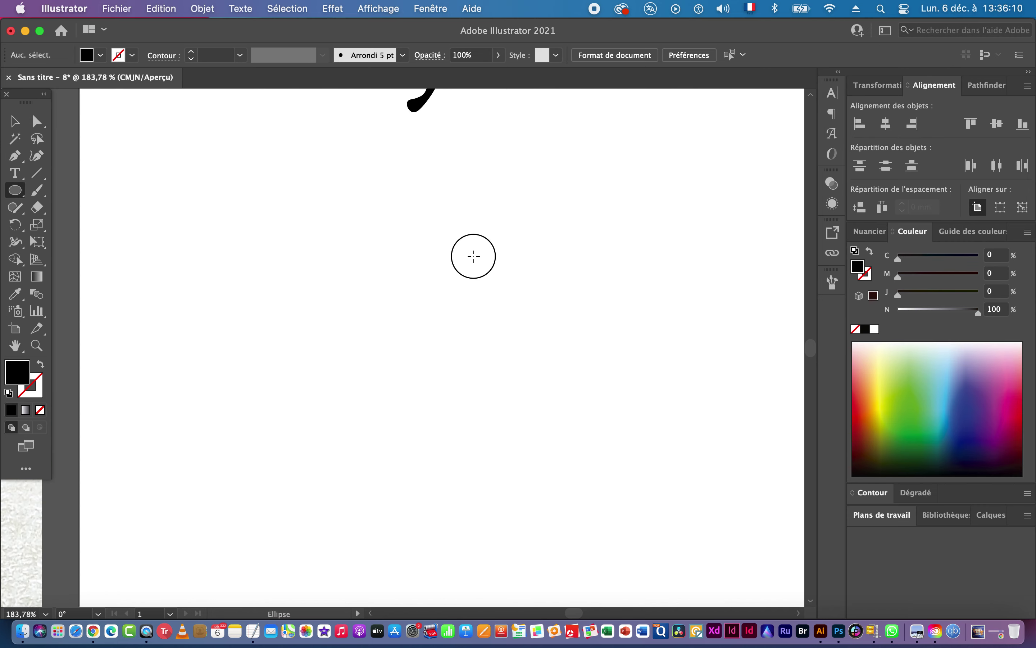
mouse_move(494, 306)
mouse_down()
mouse_move(519, 403)
mouse_move(509, 379)
mouse_up()
key(super+space)
click(581, 275)
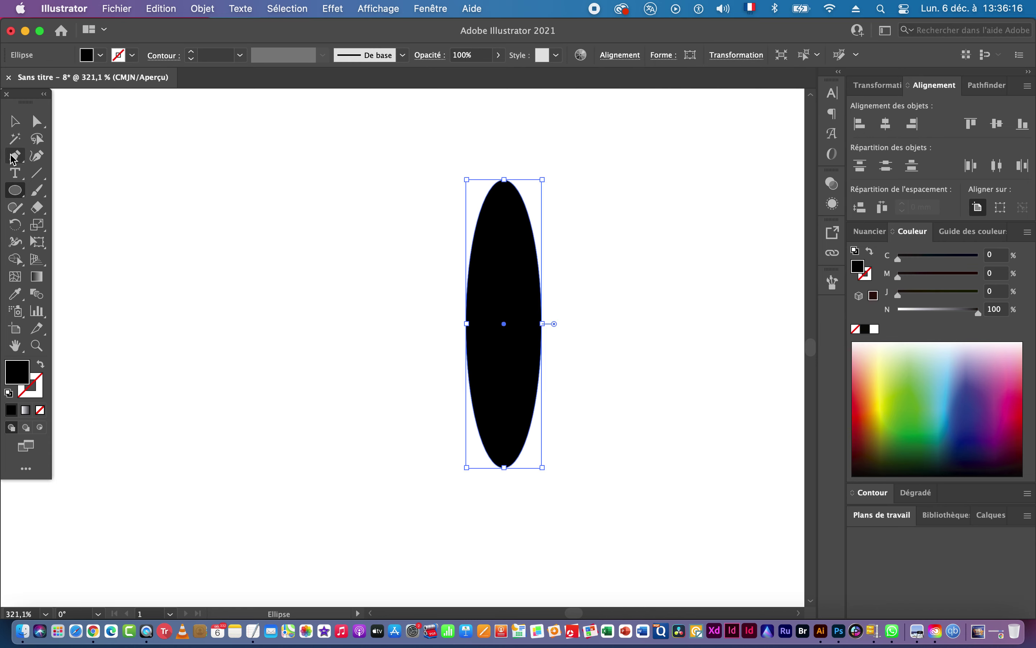
Try adding an anchor point on the ellipse's upper left edge, and display the artwork in outline mode.
click(15, 157)
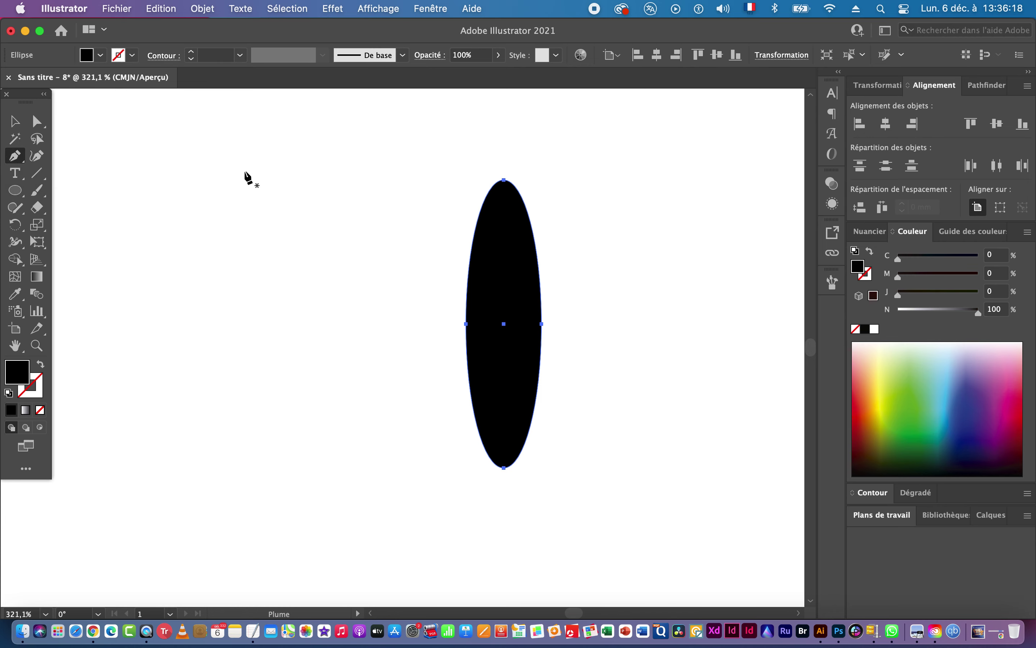
click(479, 216)
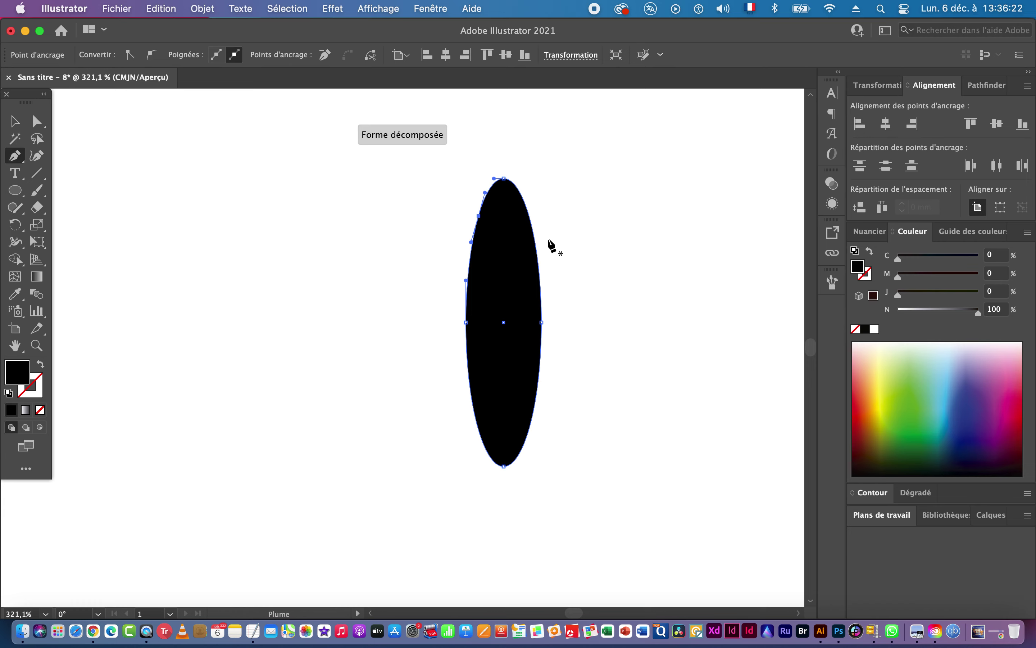
key(super+y)
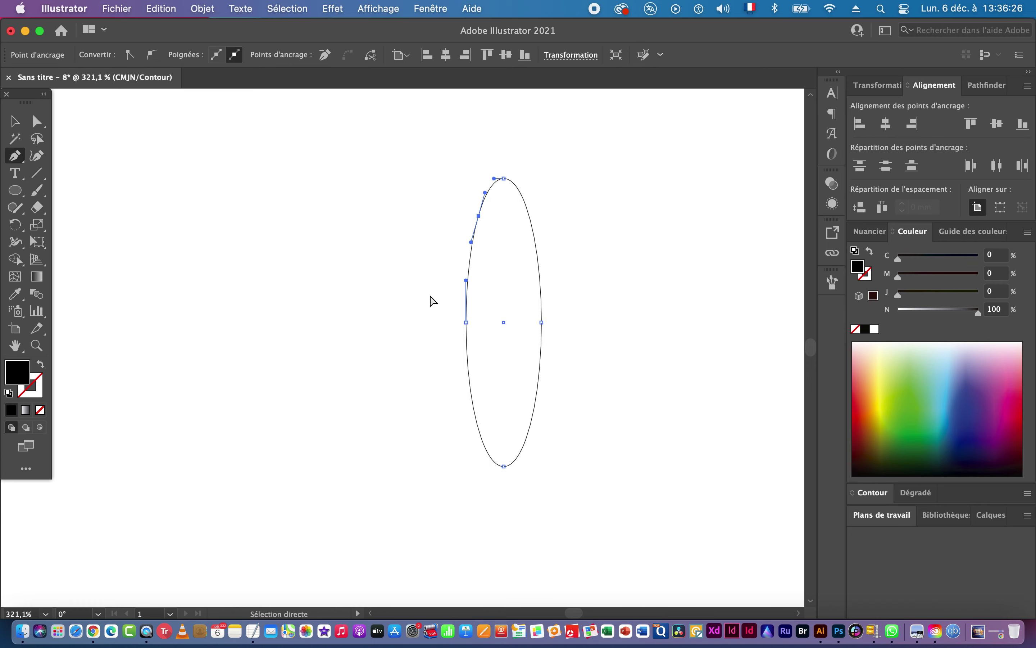
Raise the ellipse's two side anchor points together so the shape is fuller at the top and tapers toward the bottom.
drag(428, 295, 573, 342)
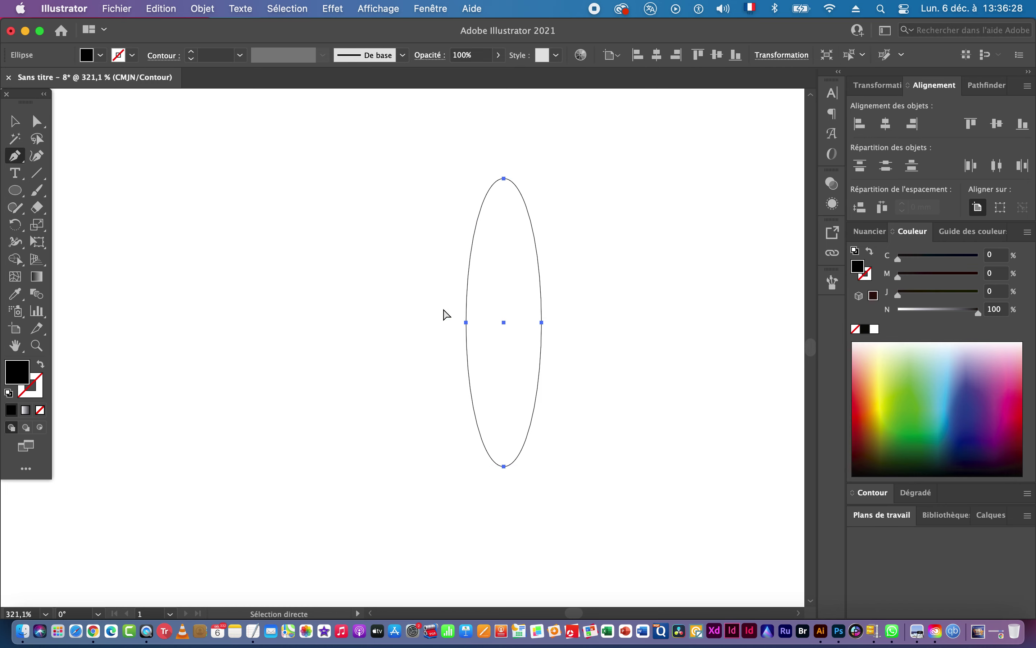
drag(447, 315, 596, 354)
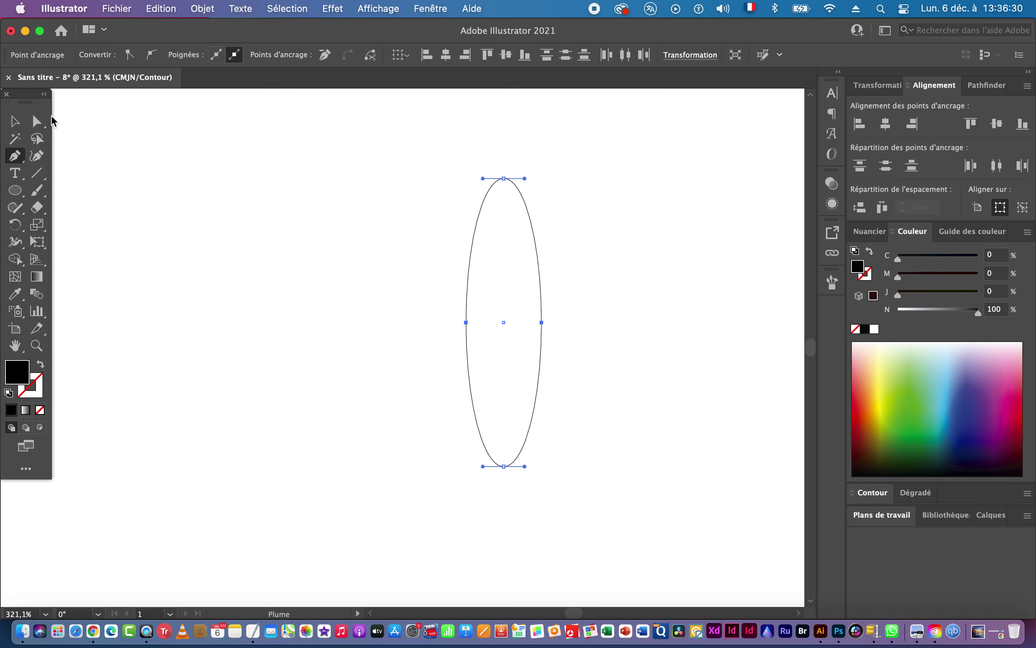
click(37, 121)
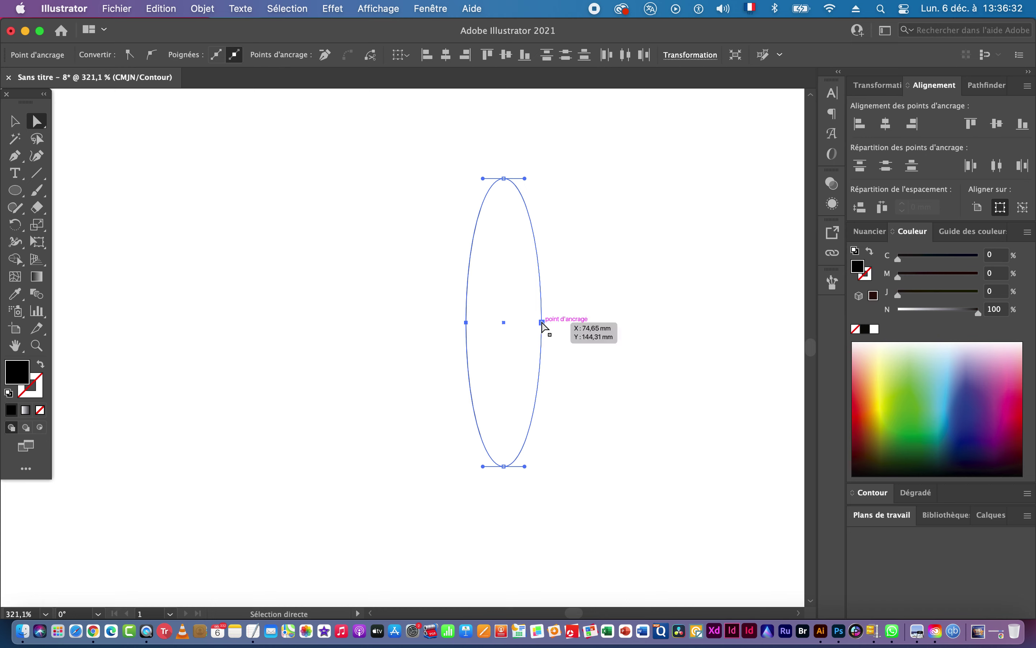
drag(544, 323, 543, 264)
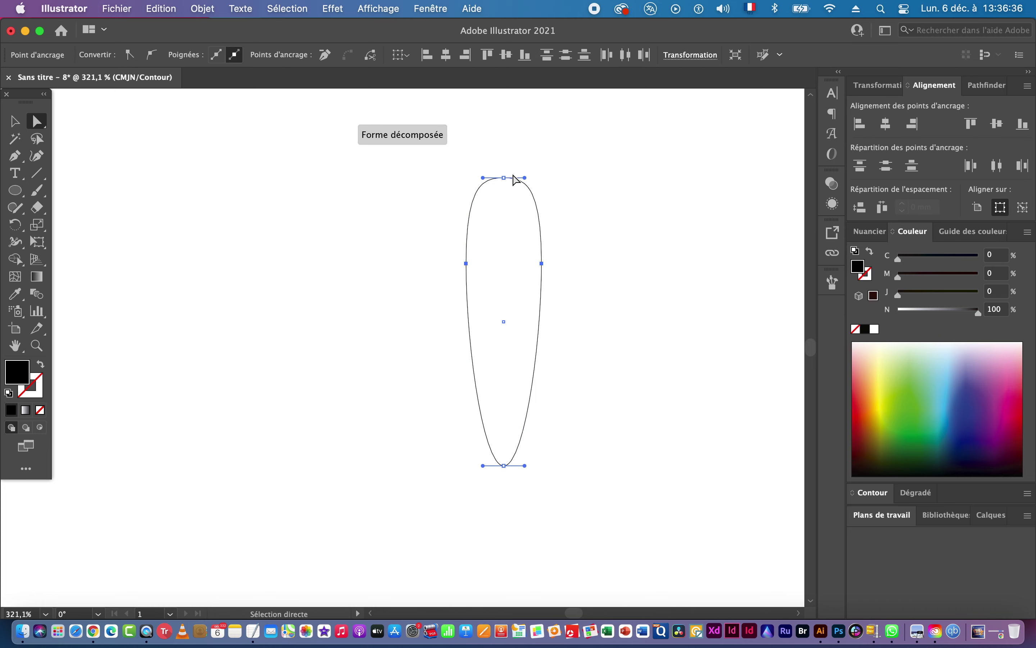
key(p)
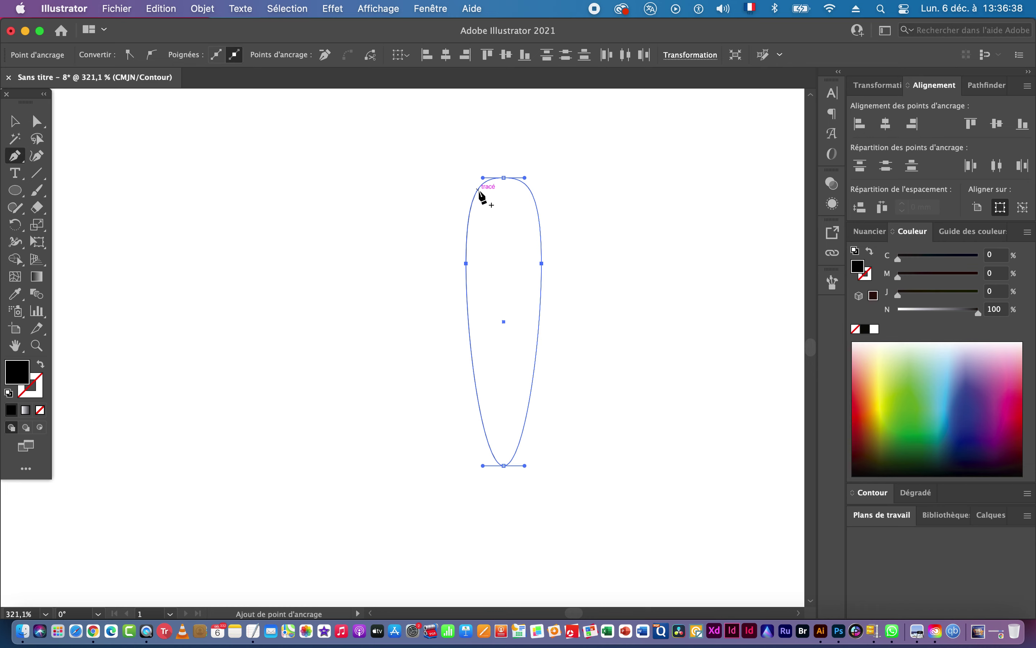
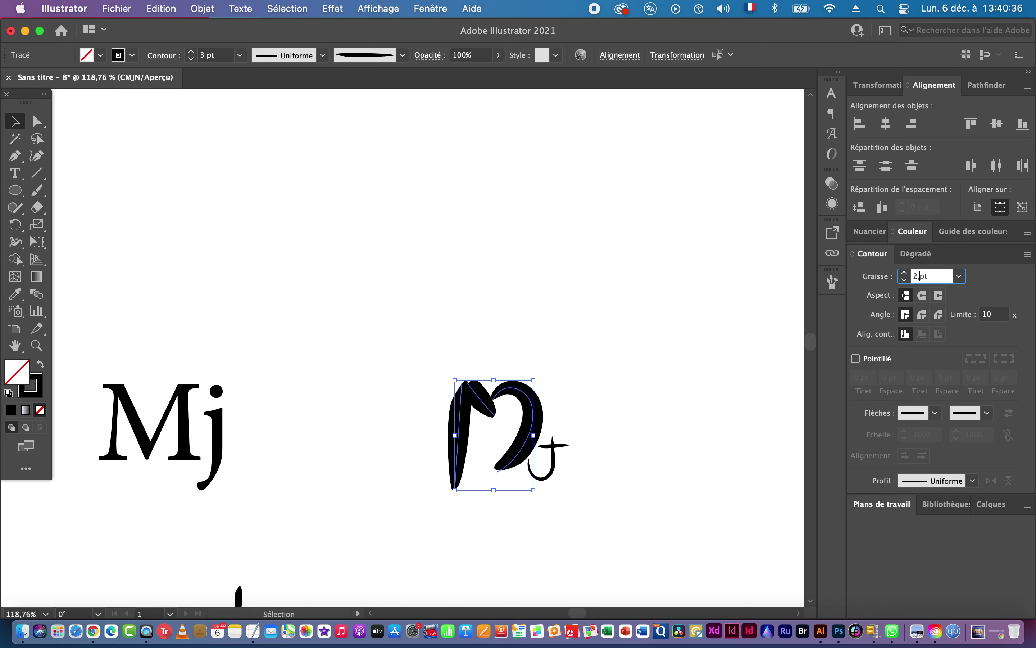
Try stroke weights of 2,5 pt and 2,3 pt on the drawn M's paths, and settle on 2 pt.
text(2,5)
key(Return)
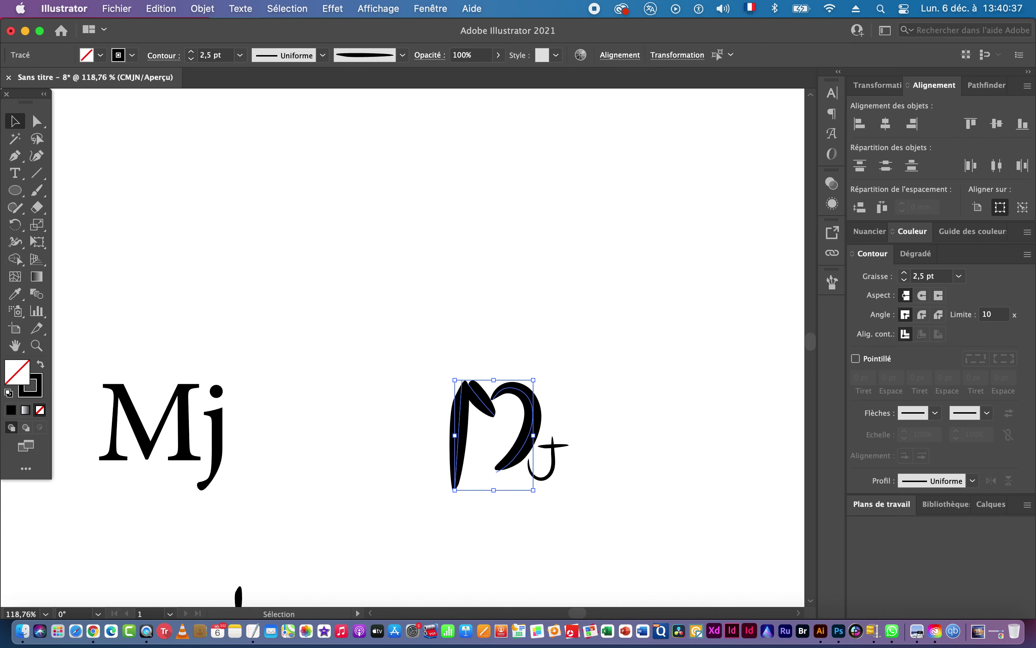
click(923, 276)
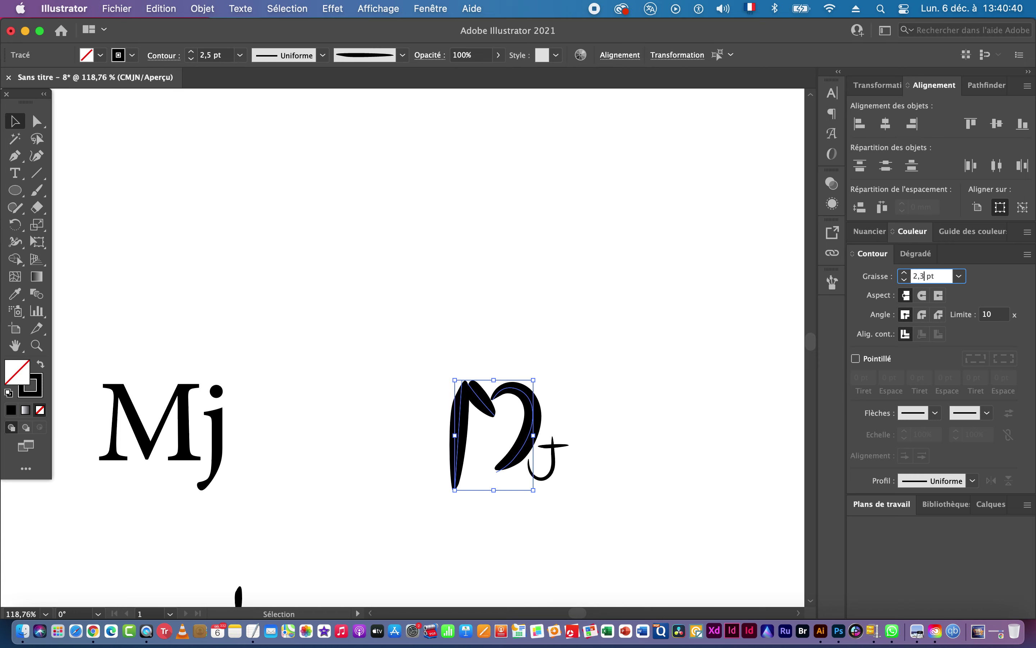
text(3)
key(Return)
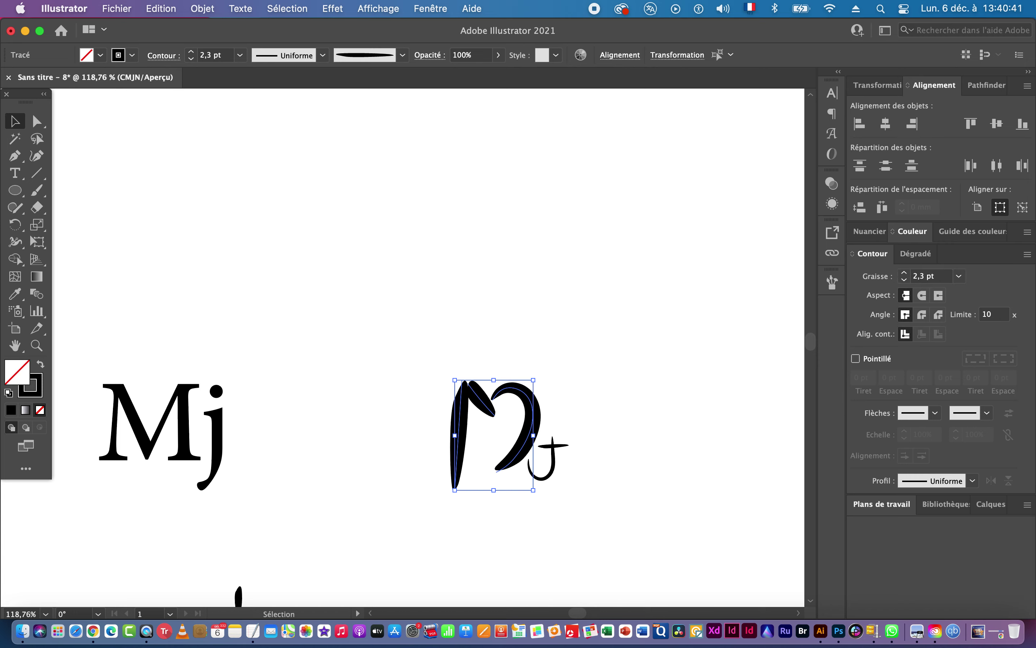
click(905, 280)
click(331, 358)
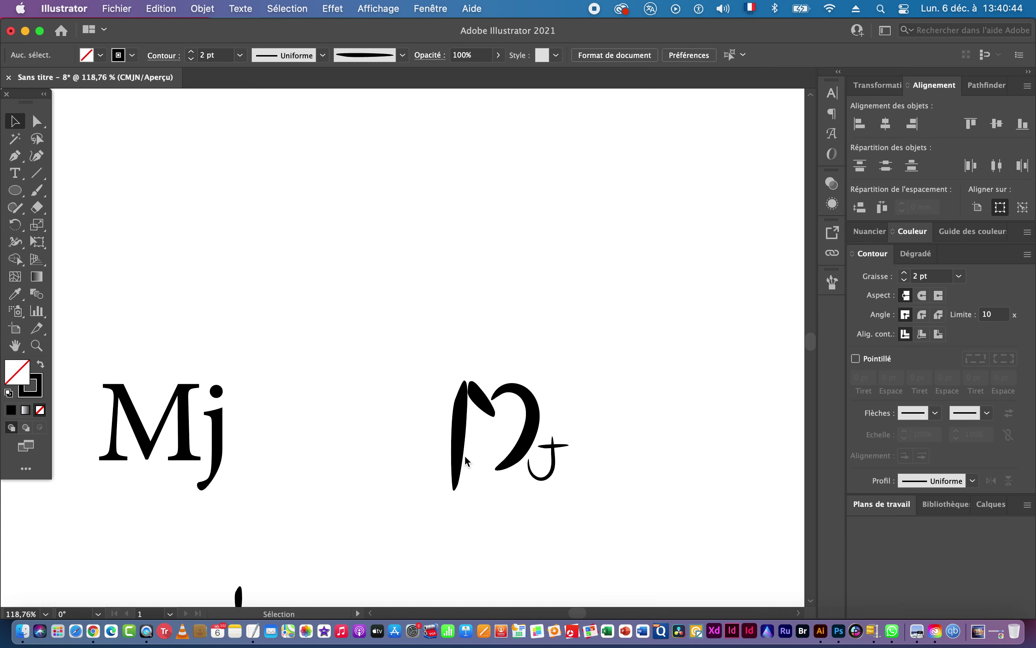
Set the stroke weight of the j's stem and crossbar paths to 0,75 pt.
scroll(464, 455, up, 3)
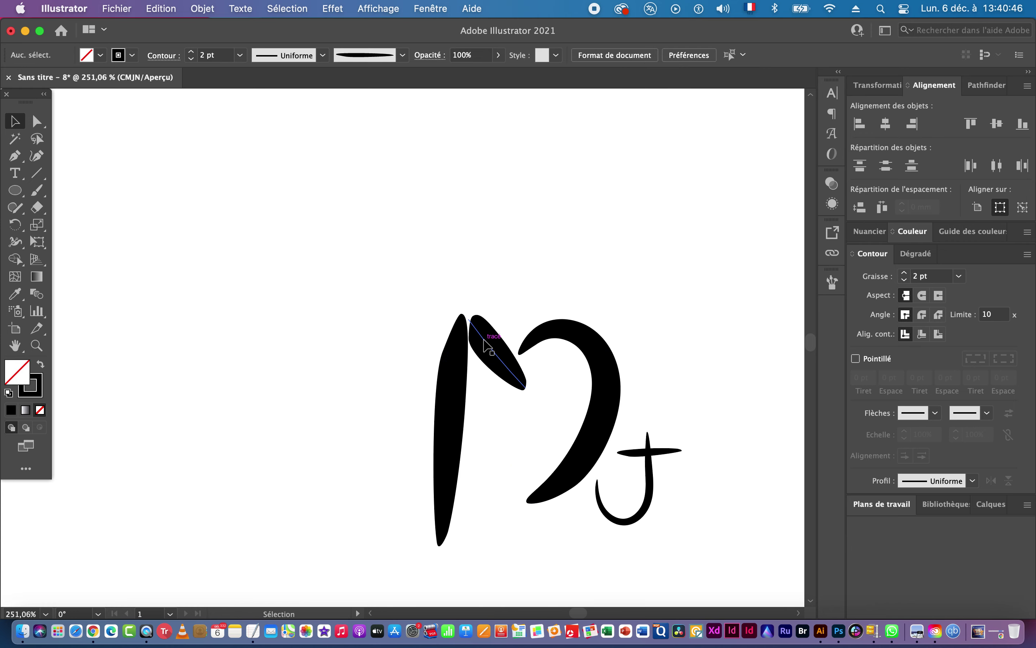
mouse_move(484, 340)
mouse_down()
mouse_move(568, 340)
mouse_move(587, 401)
mouse_up()
scroll(597, 330, down, 5)
scroll(596, 330, right, 5)
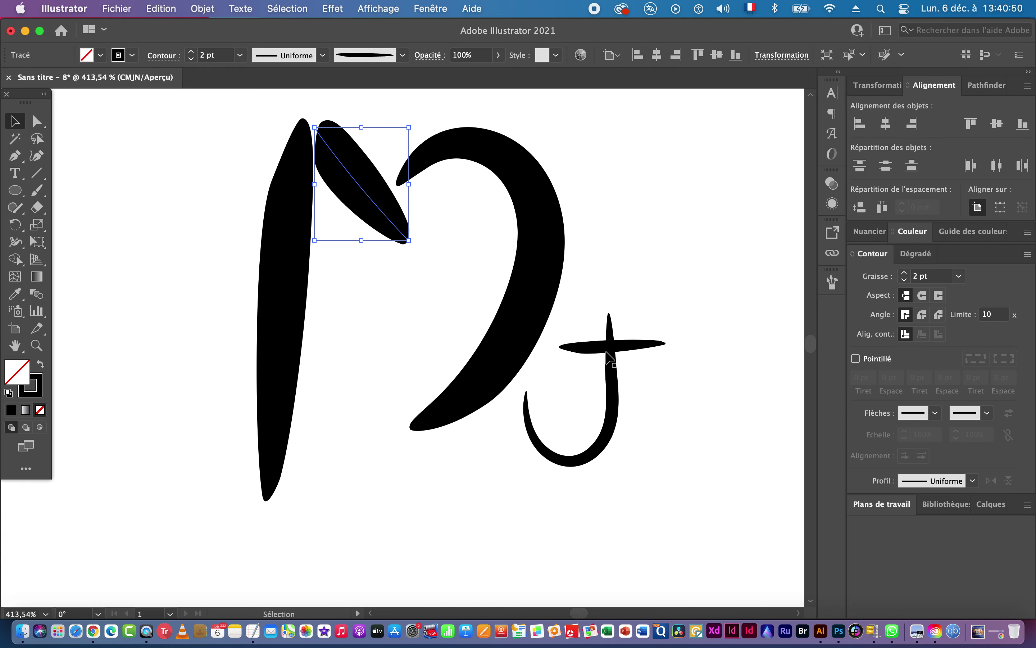
click(608, 324)
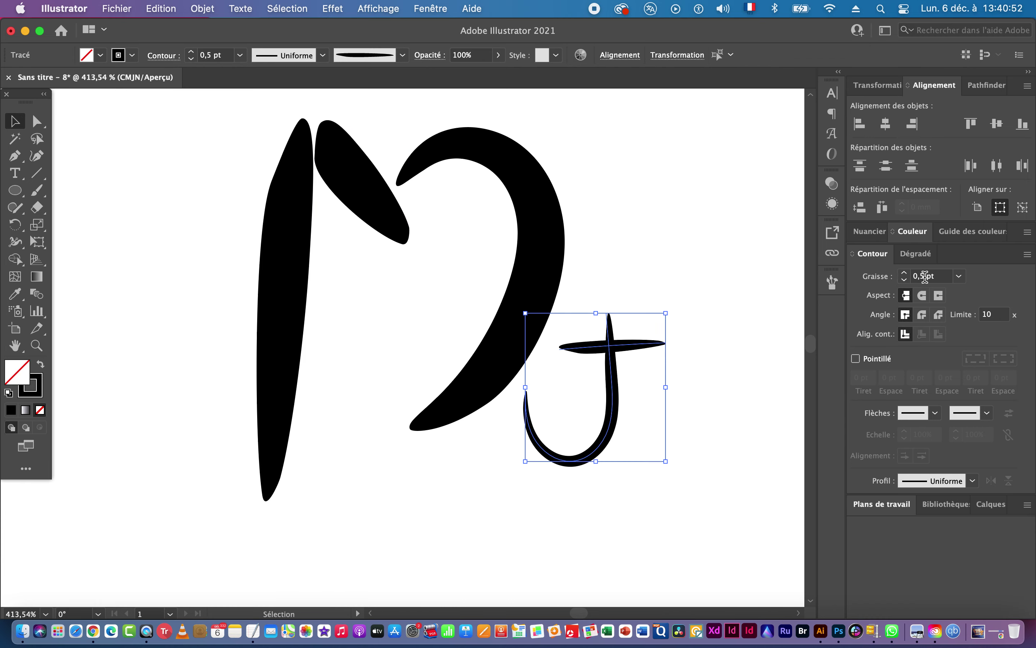
click(962, 278)
click(980, 328)
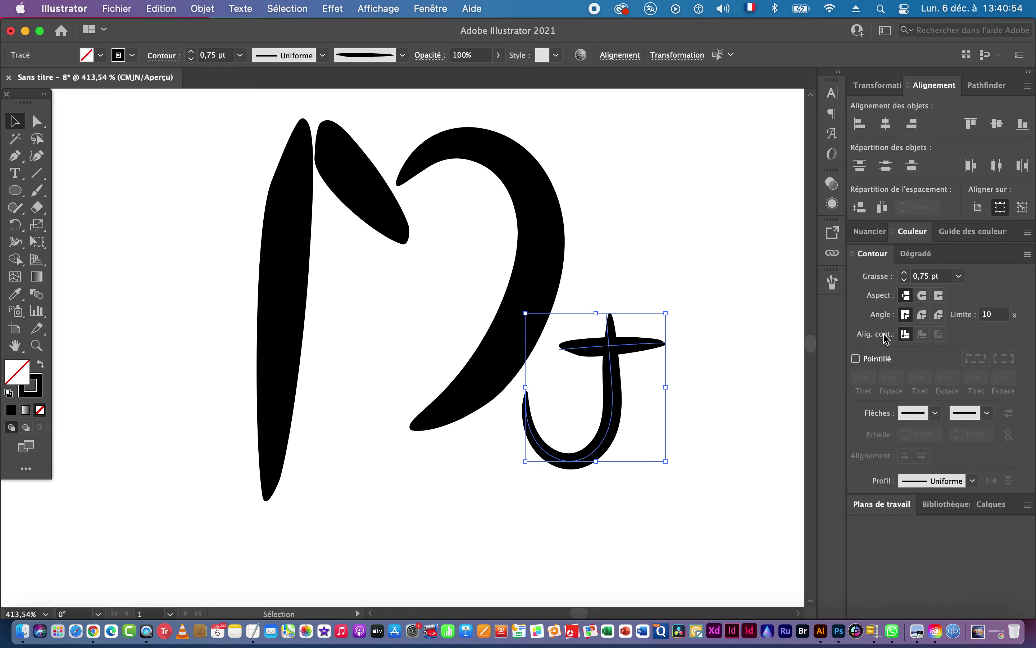
Draw a circle around the j with the default white fill and 1 pt black stroke.
mouse_move(619, 381)
mouse_down()
mouse_move(613, 365)
mouse_move(498, 288)
mouse_up()
click(15, 190)
key(d)
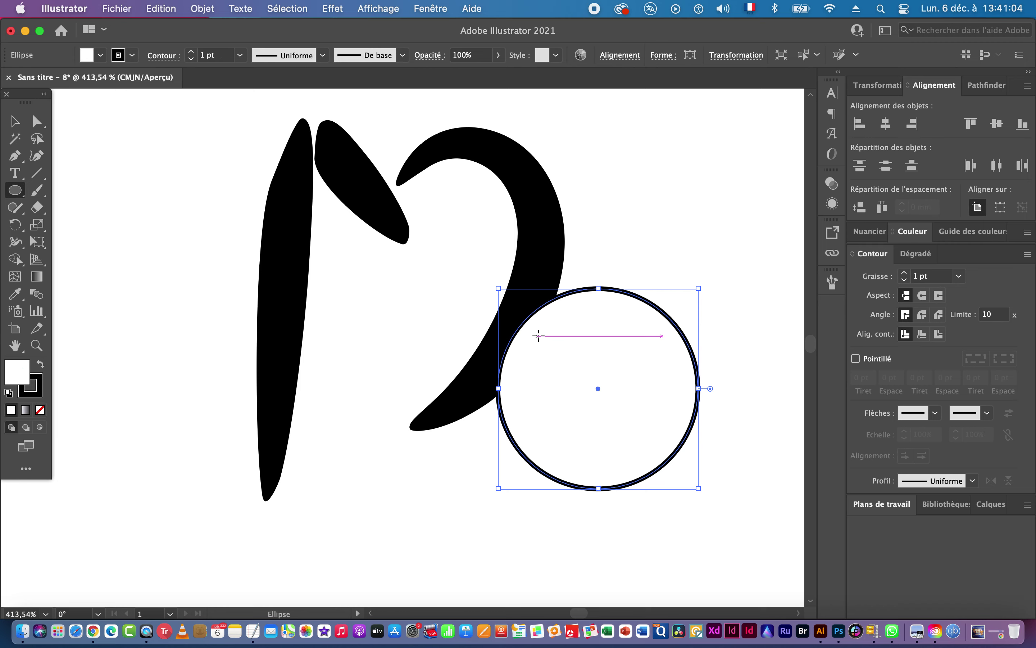
Send the M's strokes and the circle to the back so the j sits in front of the circle.
key(v)
click(531, 201)
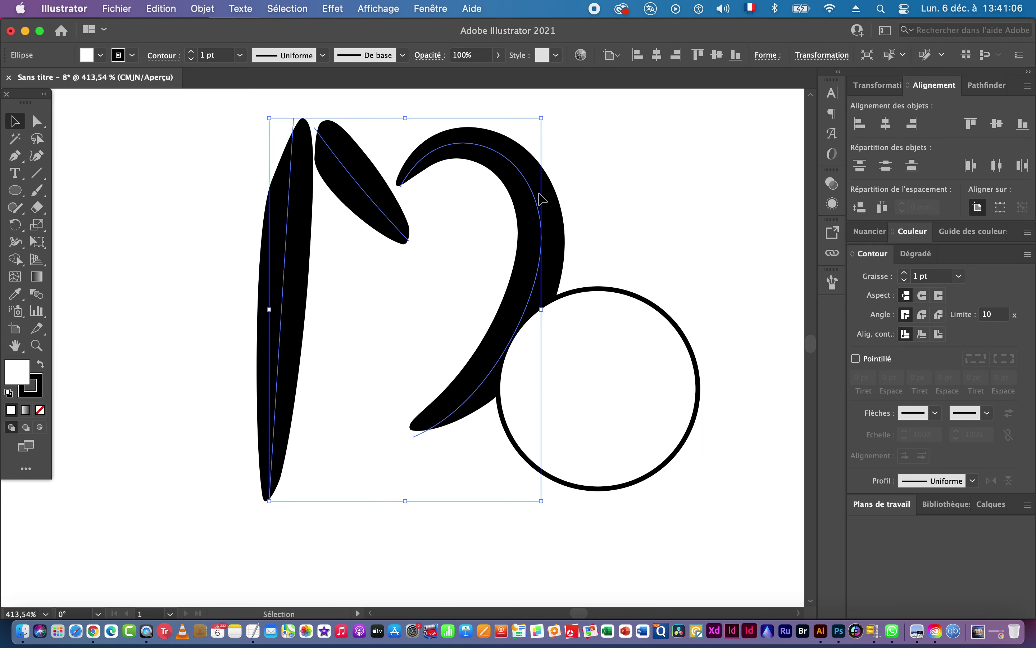
shift+click(622, 306)
right_click(543, 248)
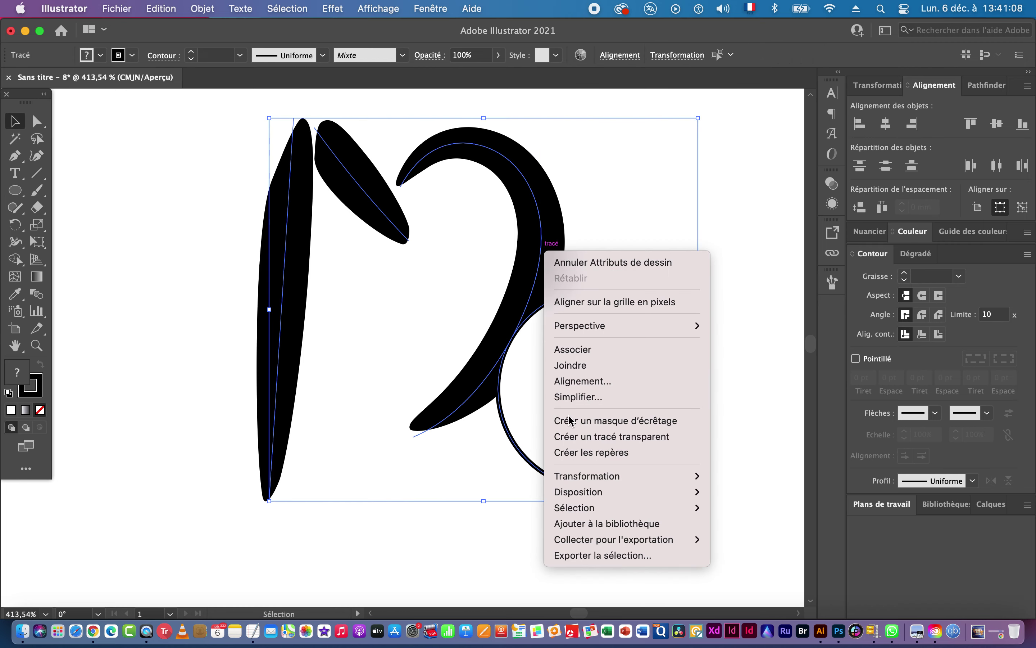
mouse_move(592, 474)
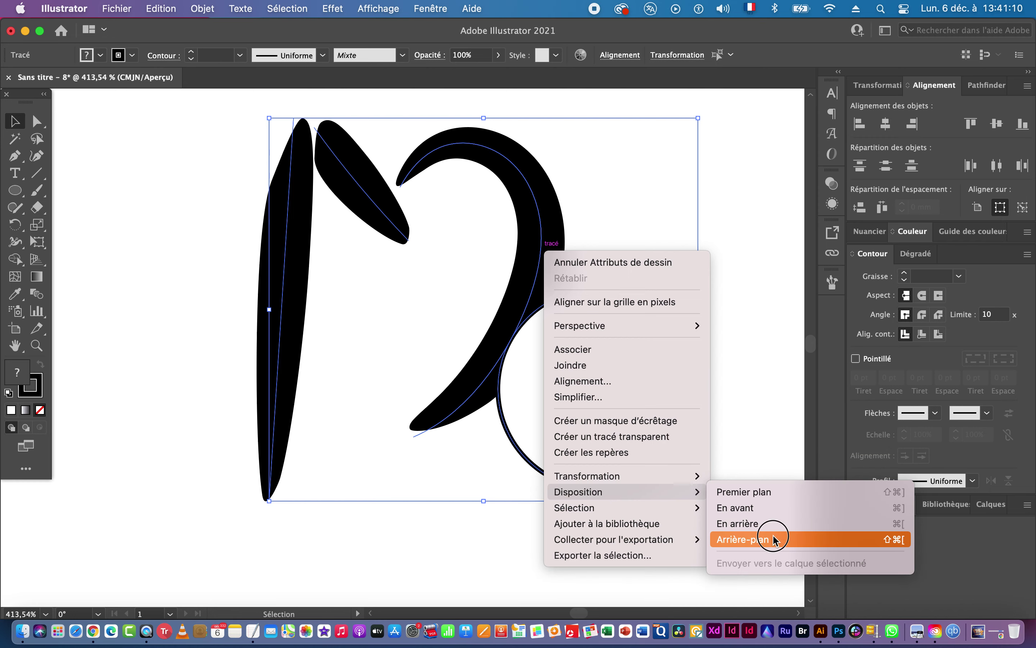
click(754, 539)
click(755, 225)
Shrink the circle slightly so it fits more closely around the j.
click(665, 393)
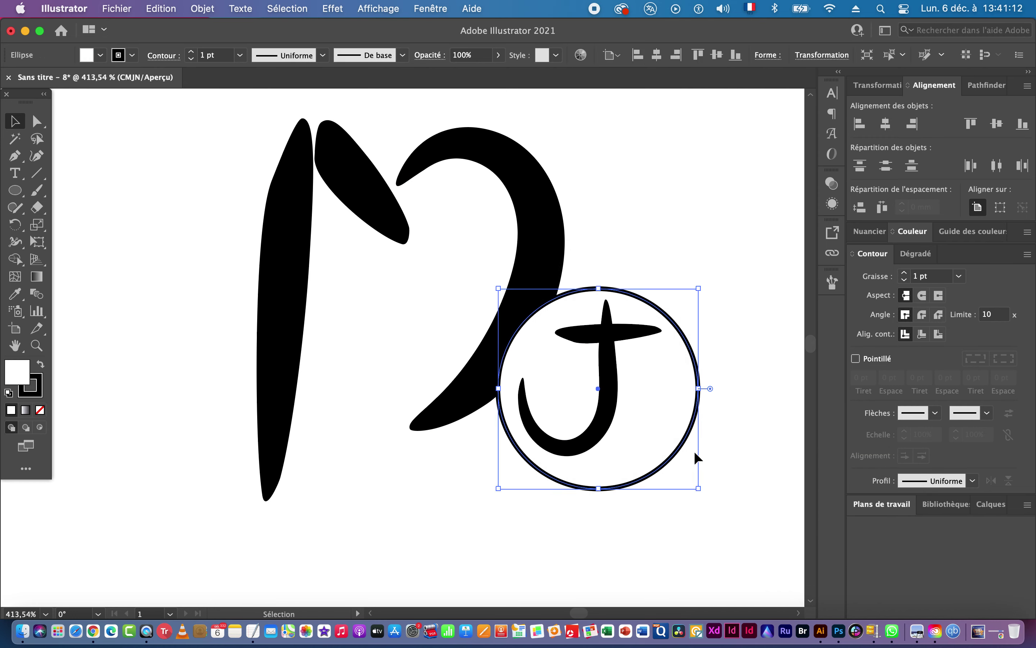
drag(698, 488, 680, 470)
drag(644, 399, 689, 378)
click(699, 342)
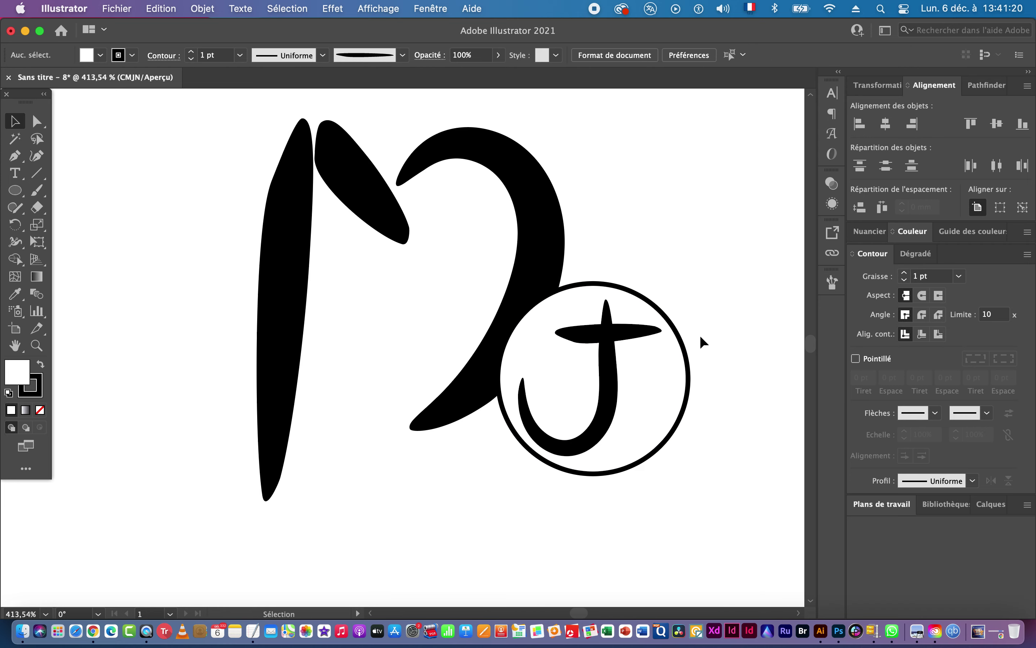
Draw a closed teardrop shape with the Pen tool above the circle, wide at the top and narrowing downward like an exclamation mark.
scroll(620, 324, down, 3)
drag(641, 246, 681, 418)
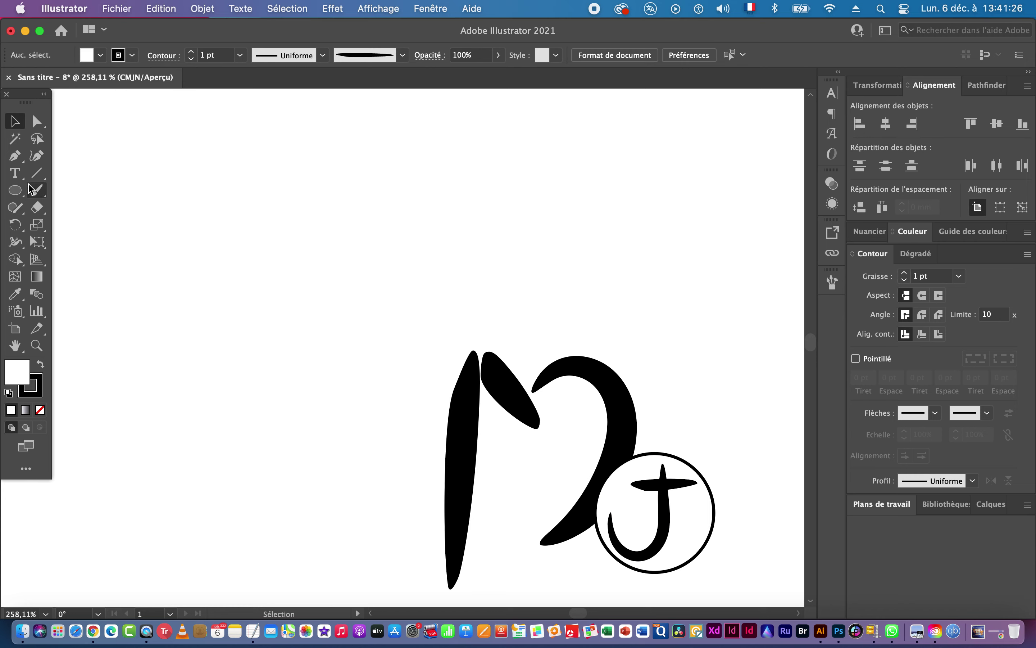
click(15, 155)
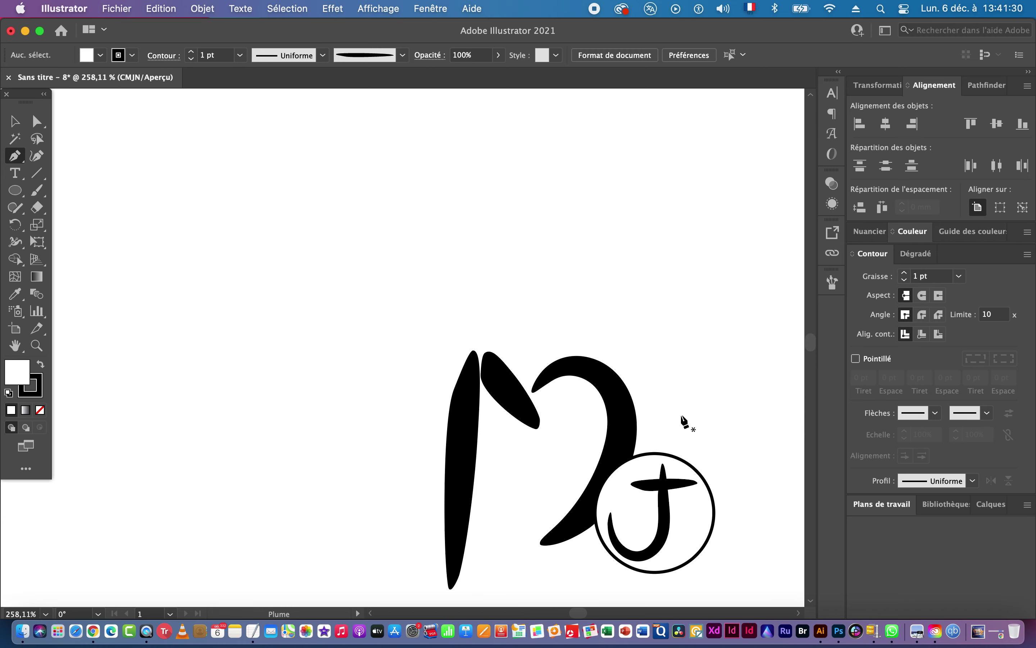
drag(667, 421, 667, 421)
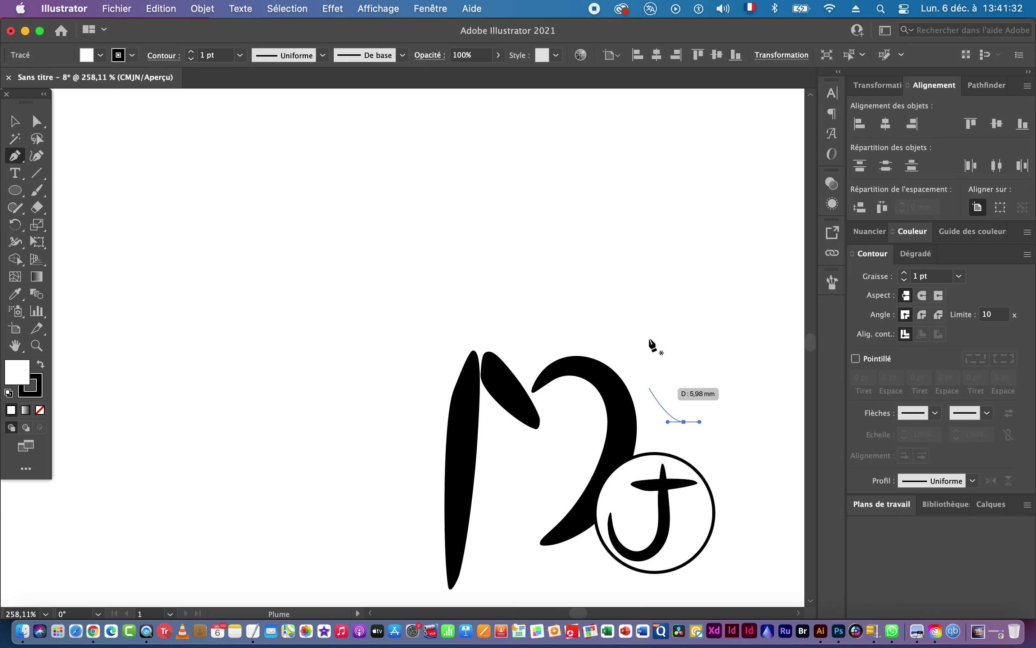
mouse_move(635, 301)
mouse_down()
mouse_move(644, 286)
mouse_move(620, 277)
mouse_move(624, 288)
mouse_up()
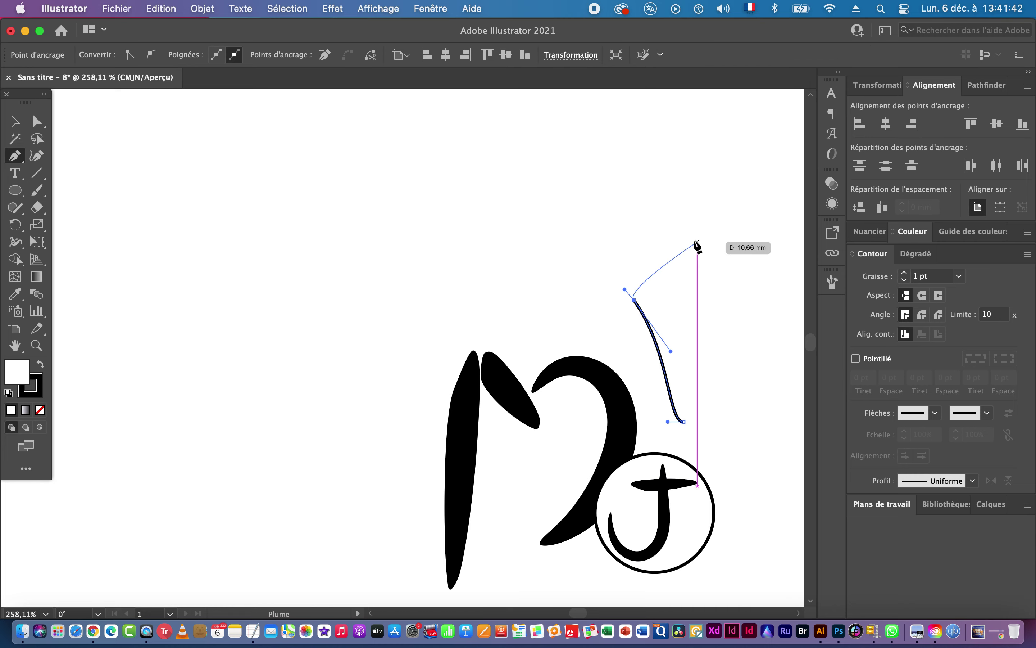
drag(706, 238, 744, 238)
drag(684, 421, 651, 421)
key(v)
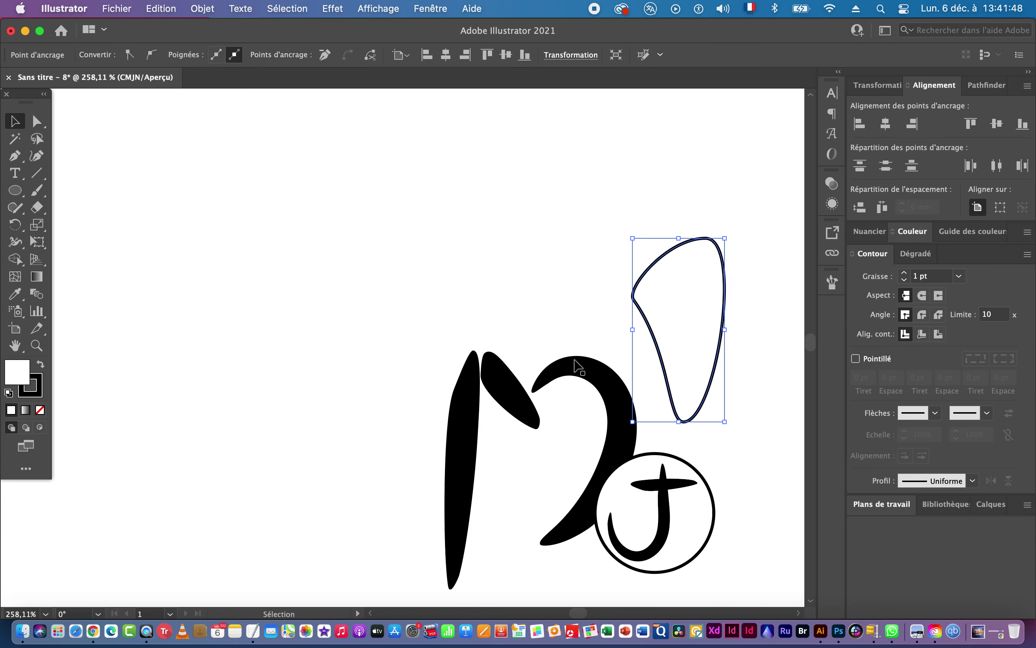
Scale the teardrop down slightly and move it closer above the circle.
drag(681, 238, 650, 288)
drag(712, 358, 598, 284)
alt+super+click(660, 405)
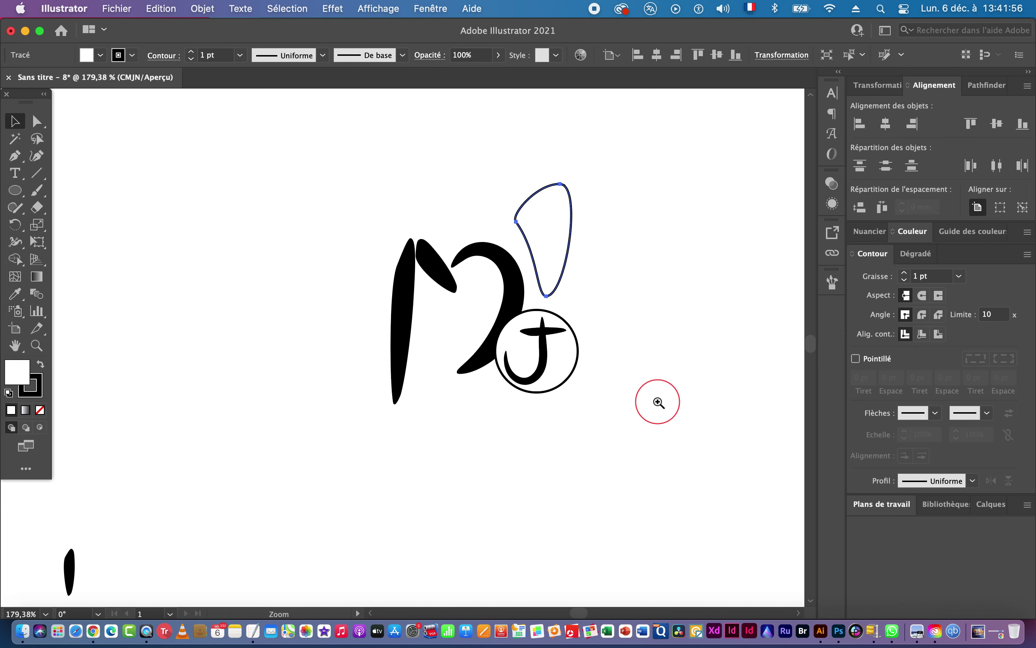
Delete the original "Mj" text and the small black ellipse below it.
alt+super+click(446, 324)
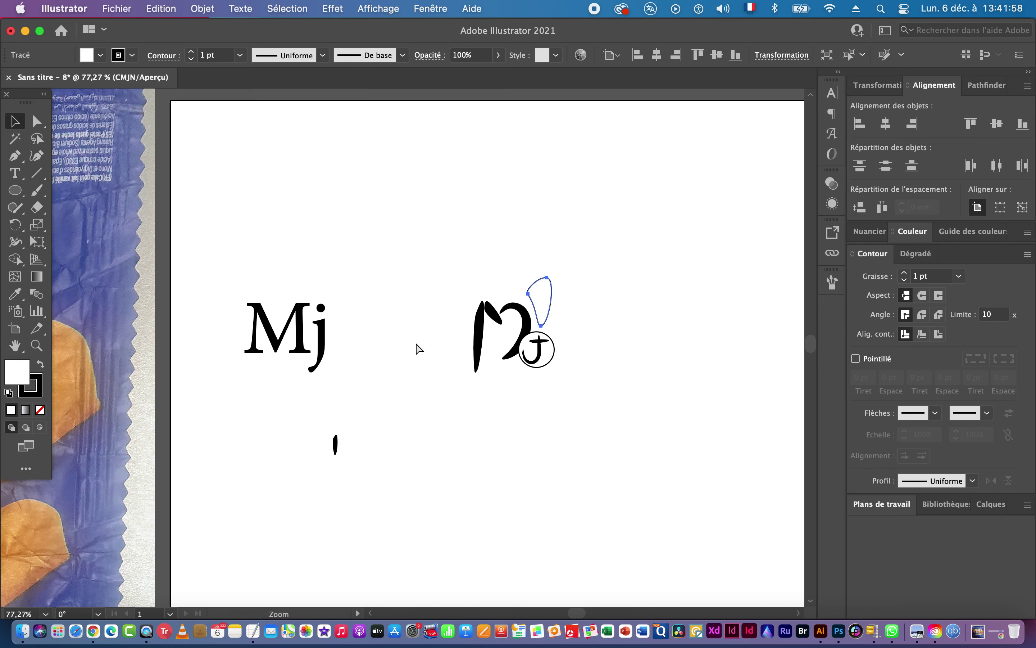
drag(248, 274, 413, 492)
key(Delete)
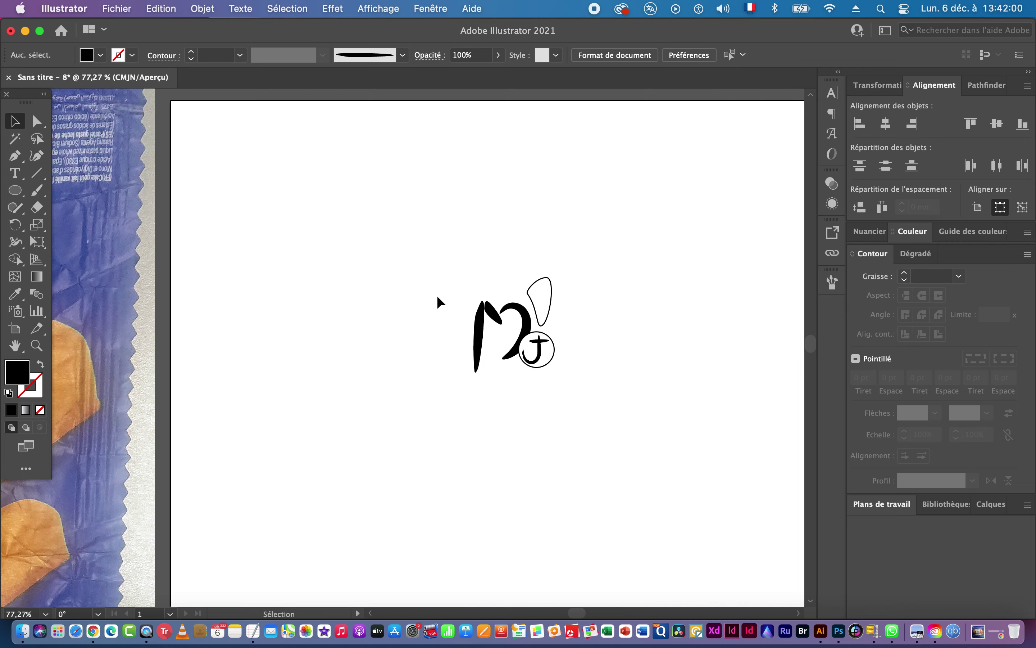
Convert the M's and the j's strokes into filled outlines.
click(501, 319)
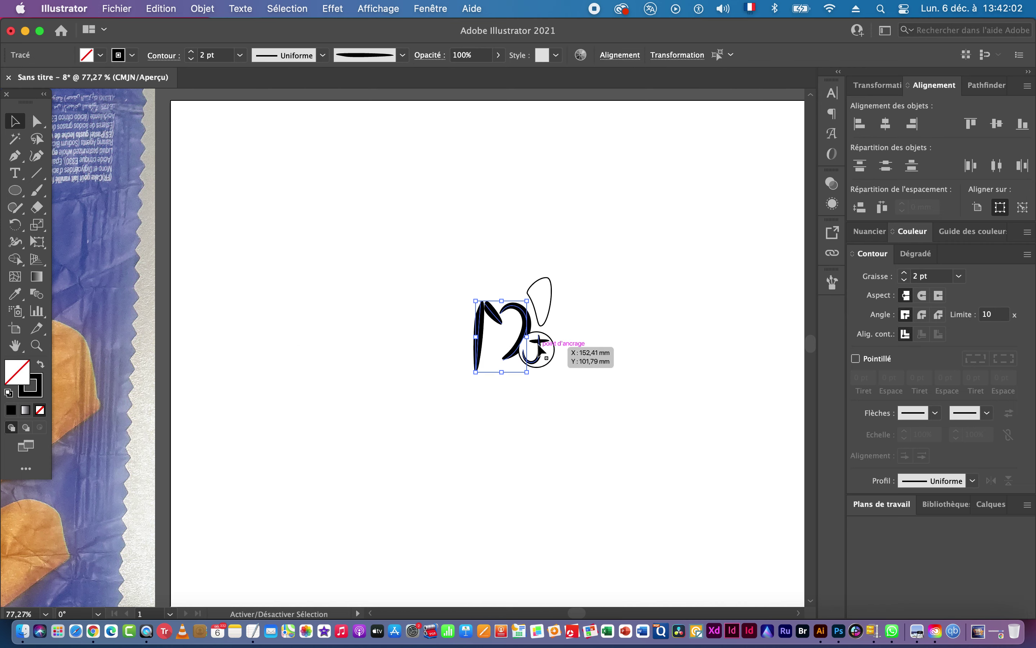
click(610, 343)
drag(611, 340, 617, 342)
shift+click(558, 346)
shift+click(570, 382)
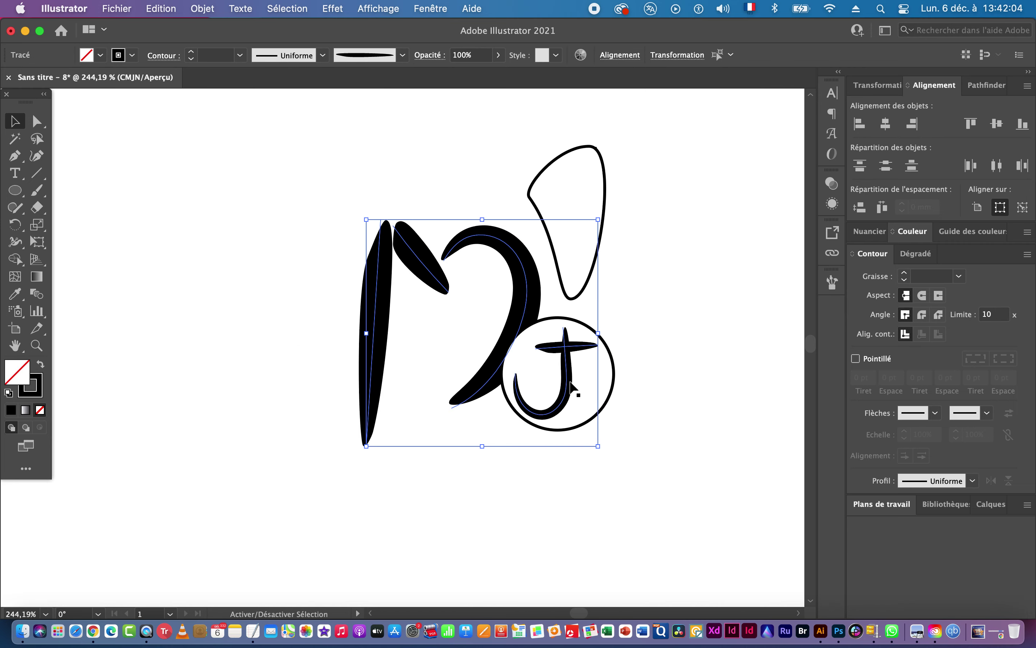
click(205, 10)
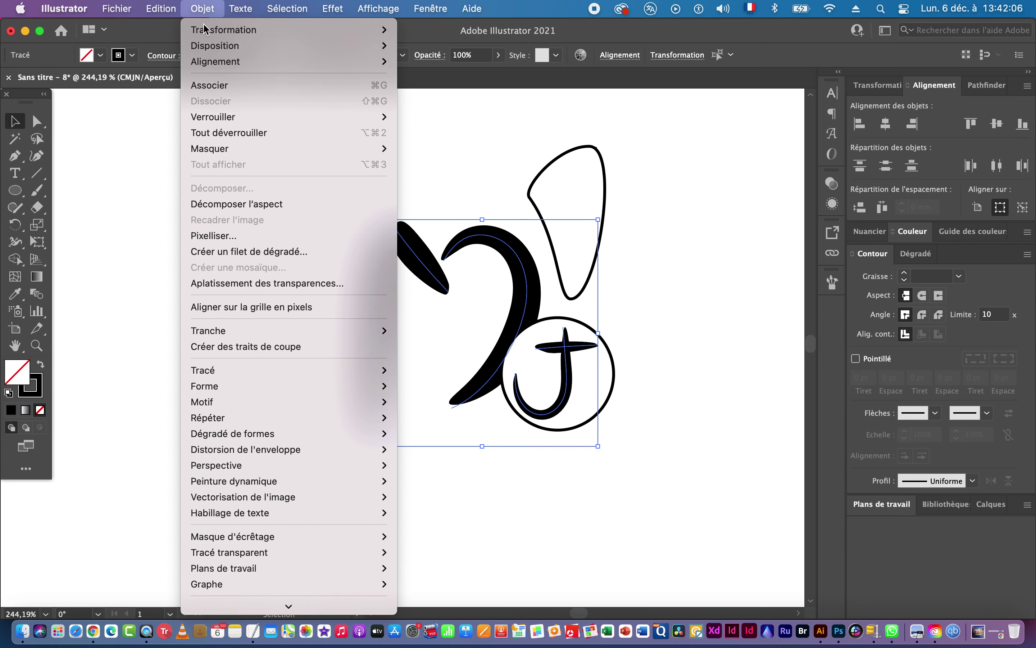
mouse_move(232, 371)
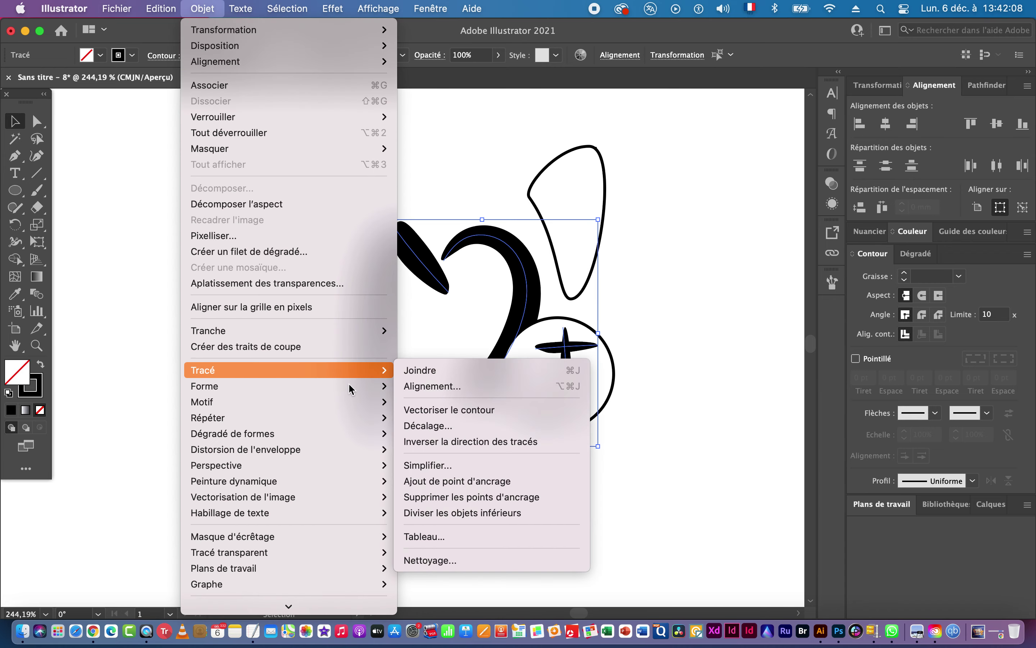
click(450, 409)
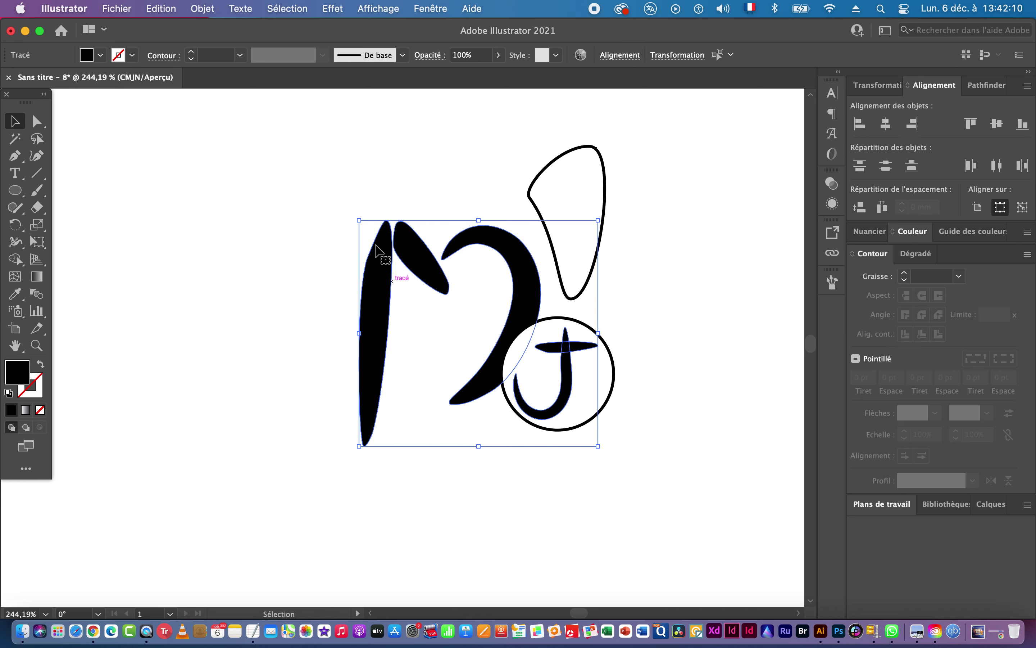
Combine the M's outlined shapes into one compound path.
drag(356, 245, 498, 259)
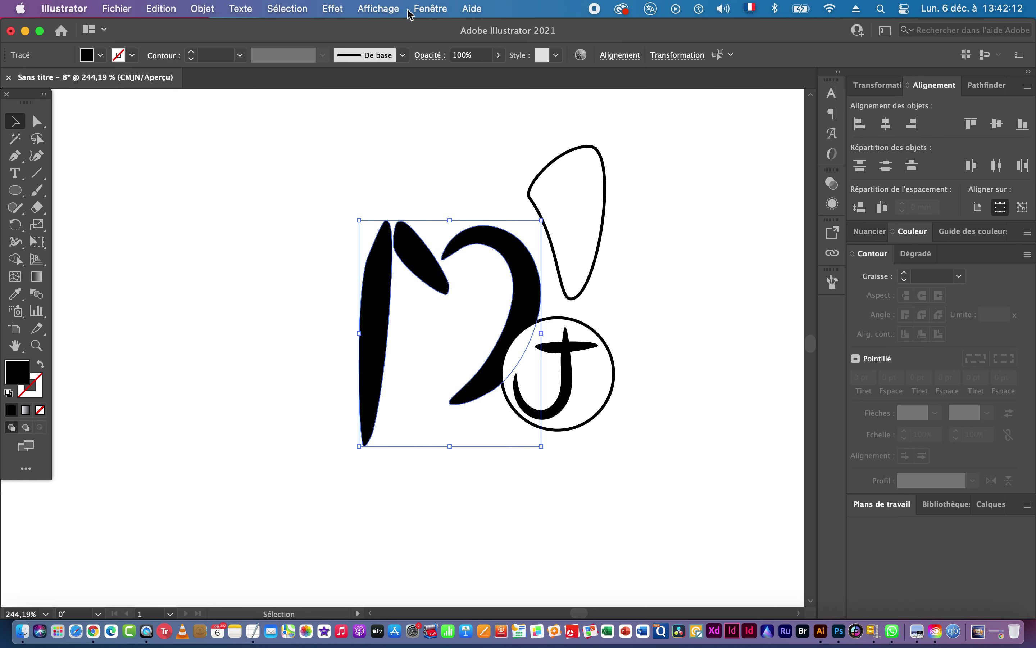
click(204, 8)
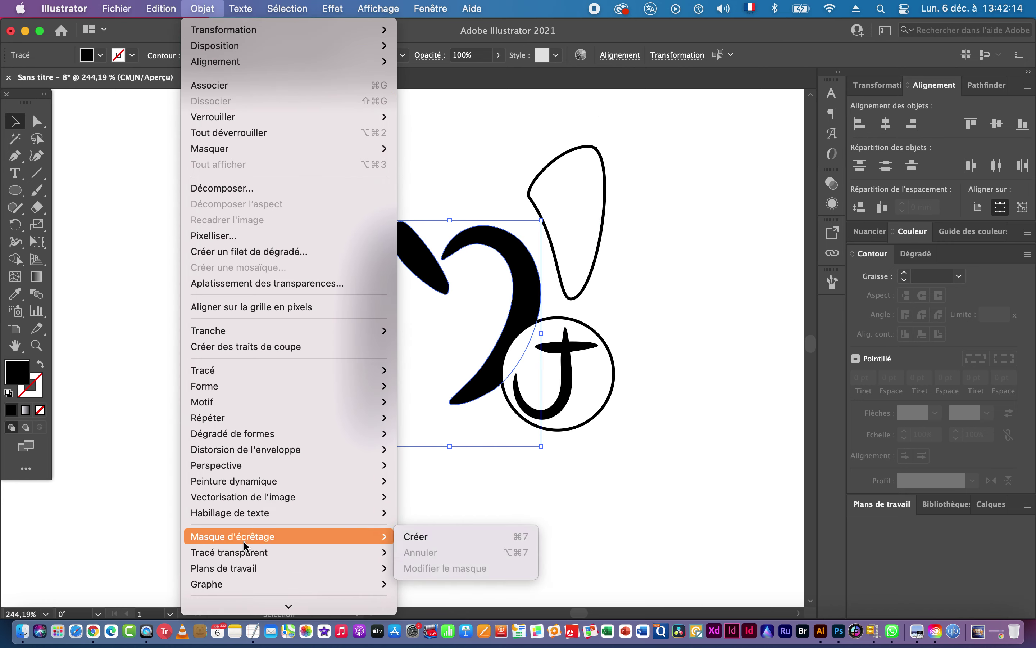
mouse_move(251, 557)
click(421, 557)
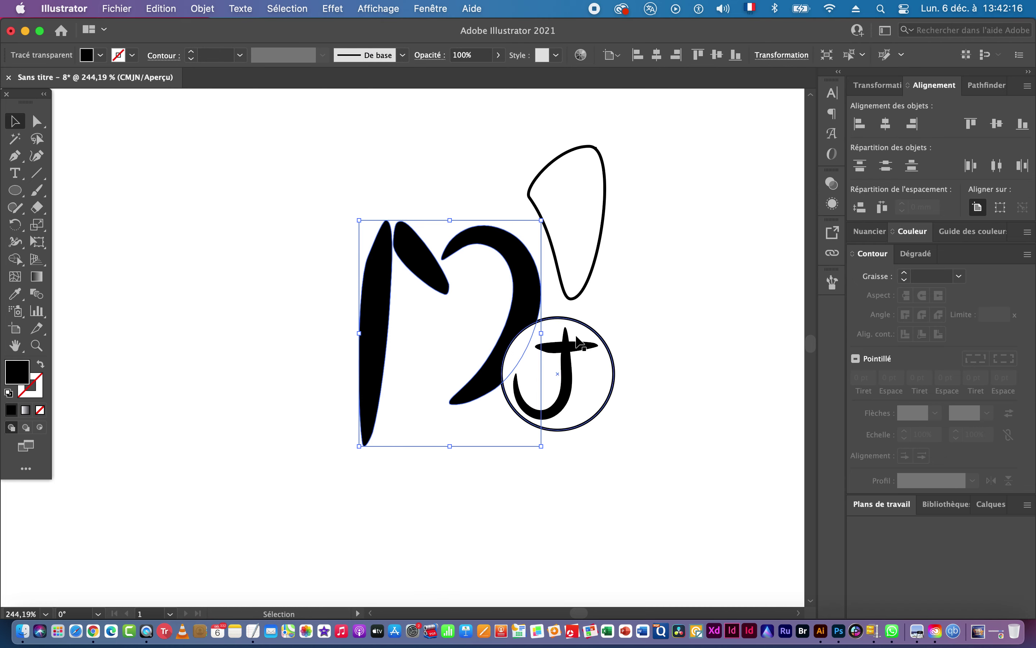
Unite the j's stem and crossbar into a single shape with Pathfinder.
click(559, 354)
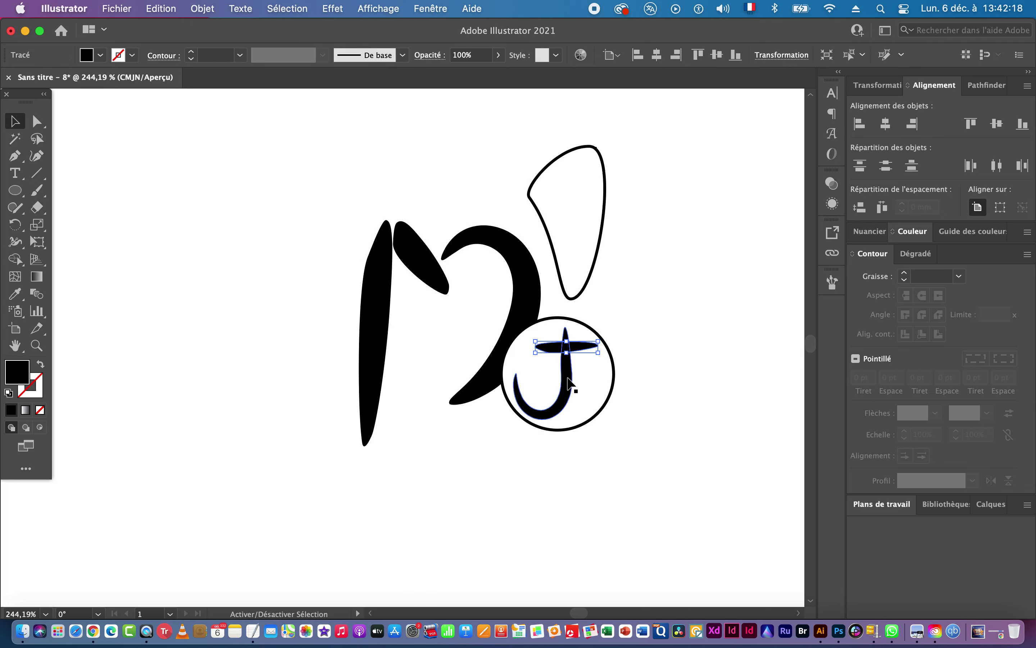
click(748, 348)
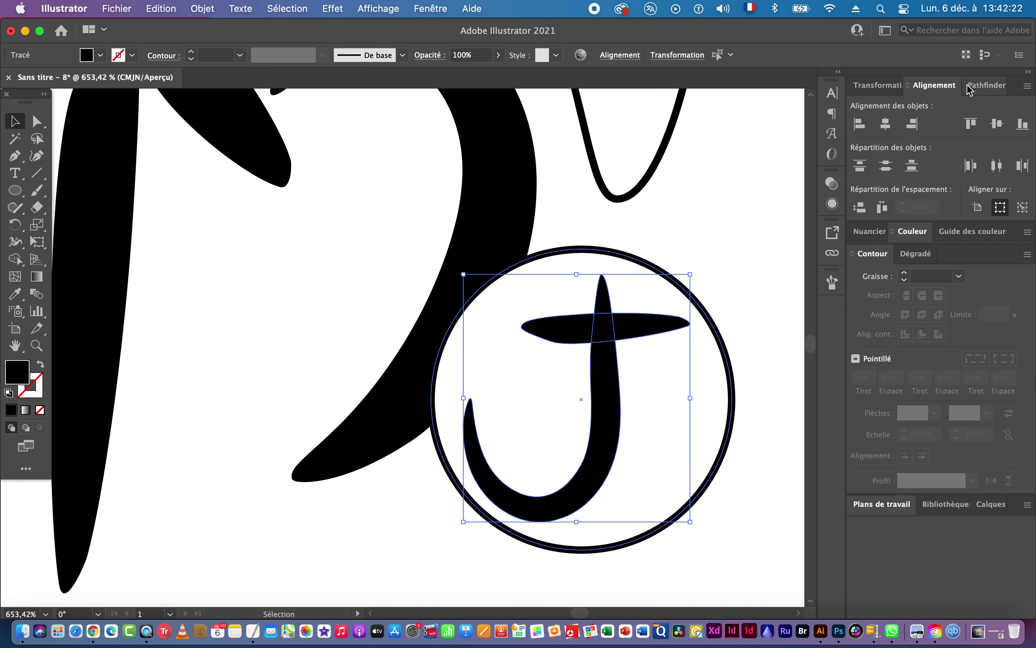
click(878, 90)
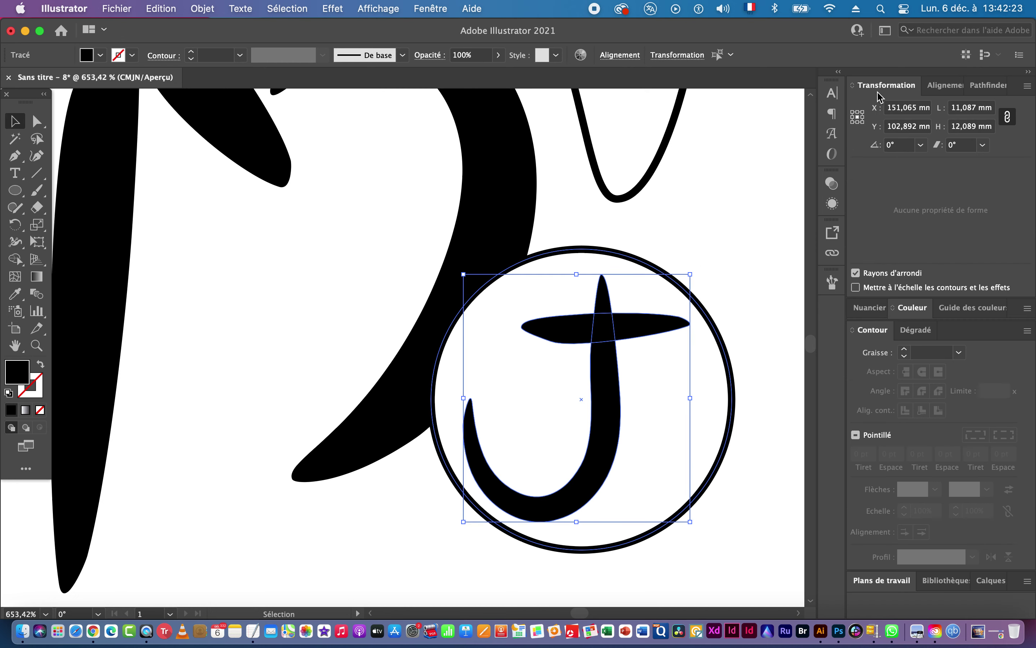
click(987, 85)
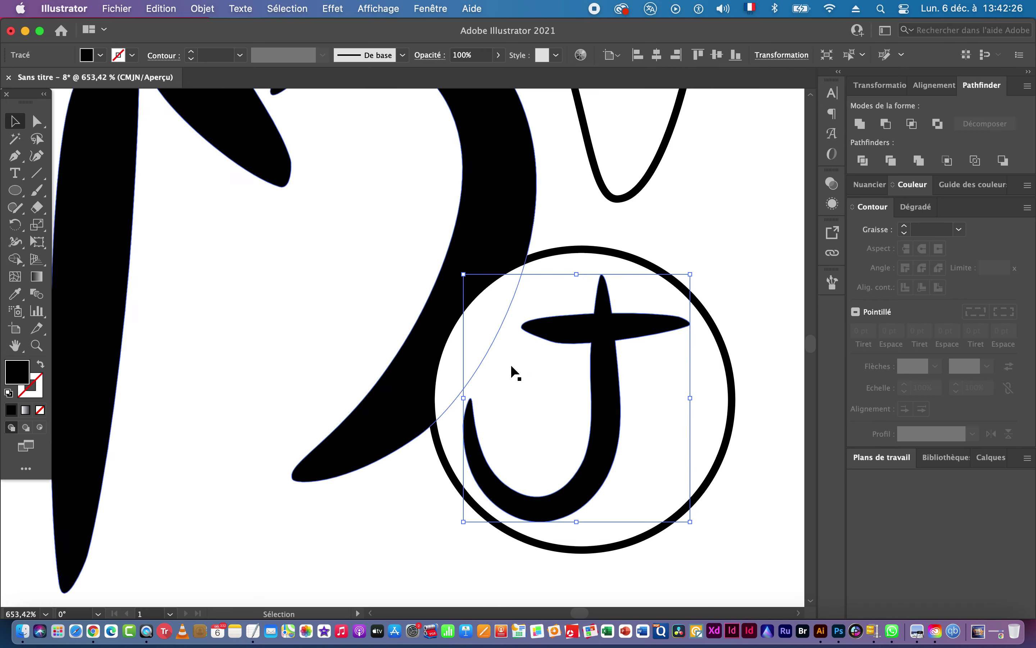
Select the circle and the teardrop, and examine the red "Be" logo on the wrapper photo for comparison.
alt+super+click(544, 390)
click(532, 363)
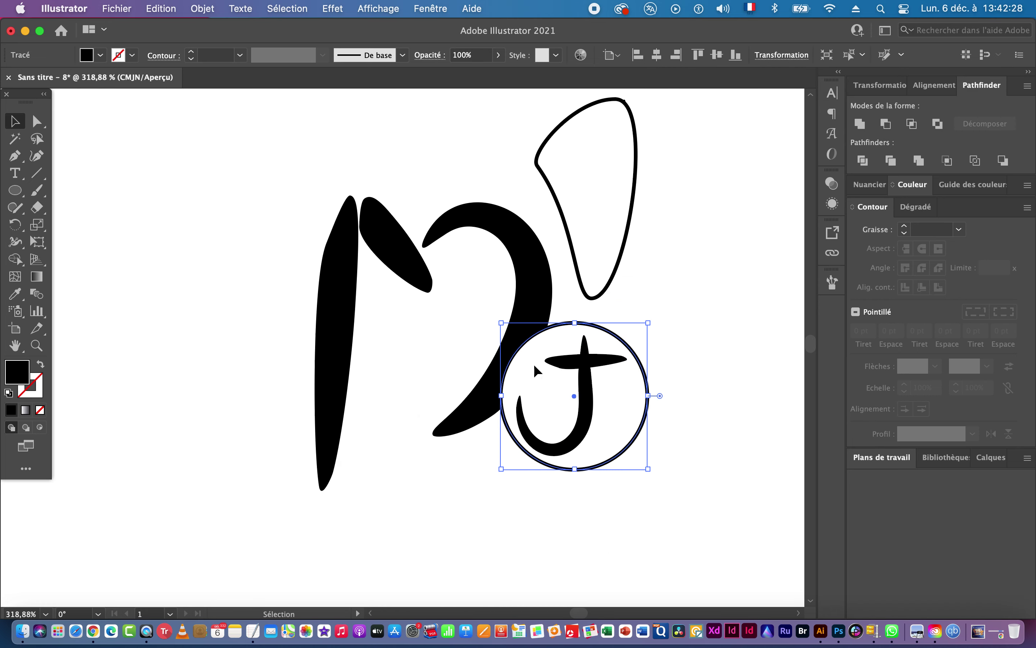
shift+click(588, 160)
drag(617, 371, 625, 311)
drag(215, 377, 495, 311)
drag(211, 341, 398, 333)
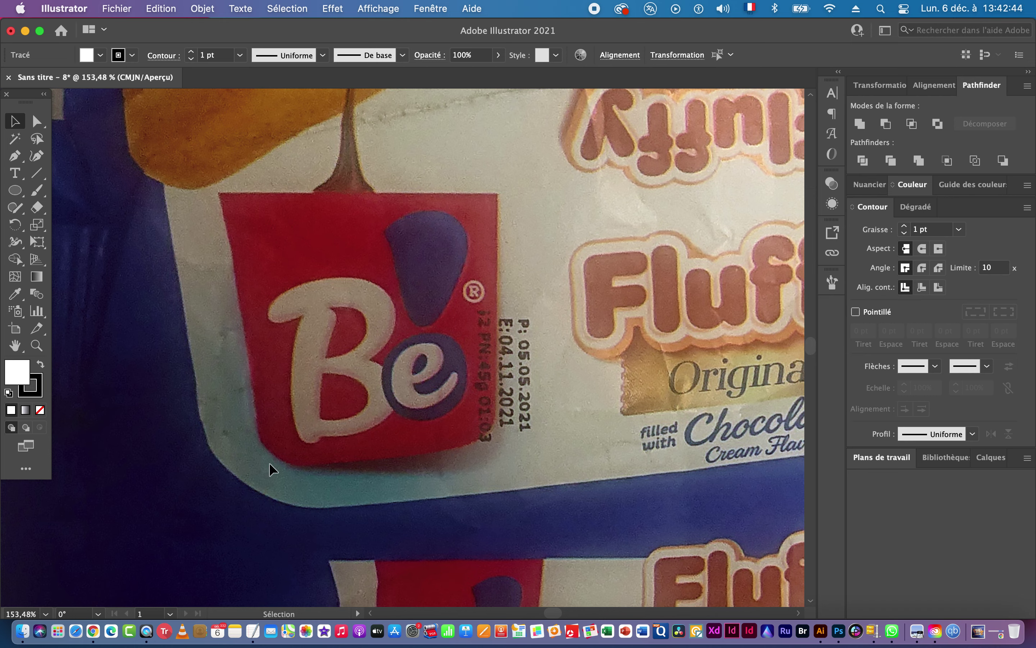
drag(575, 502, 372, 498)
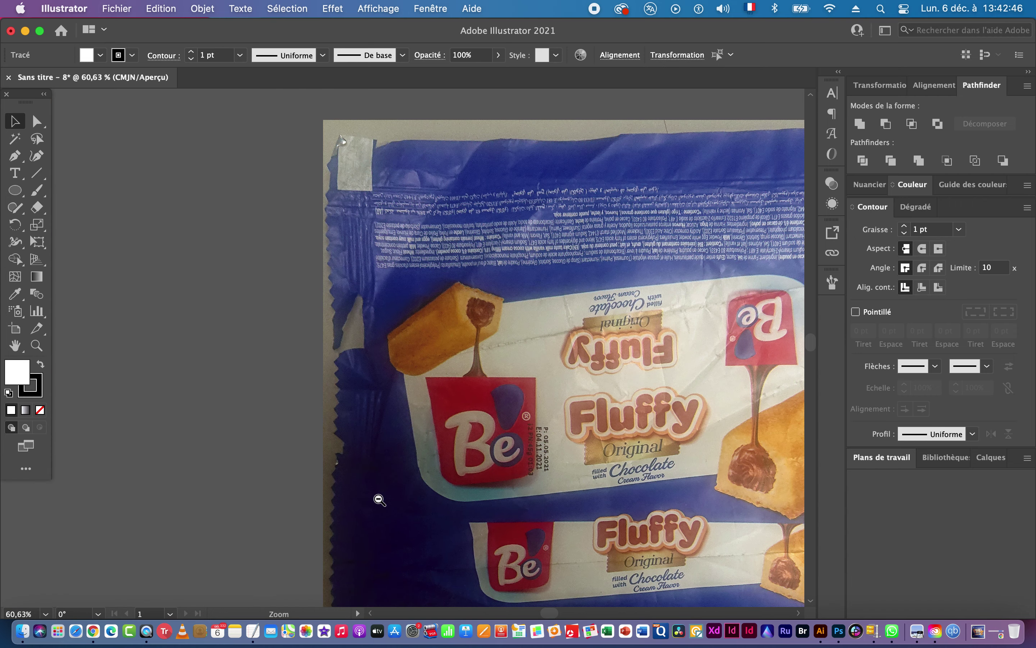
drag(681, 505, 222, 462)
drag(523, 440, 107, 407)
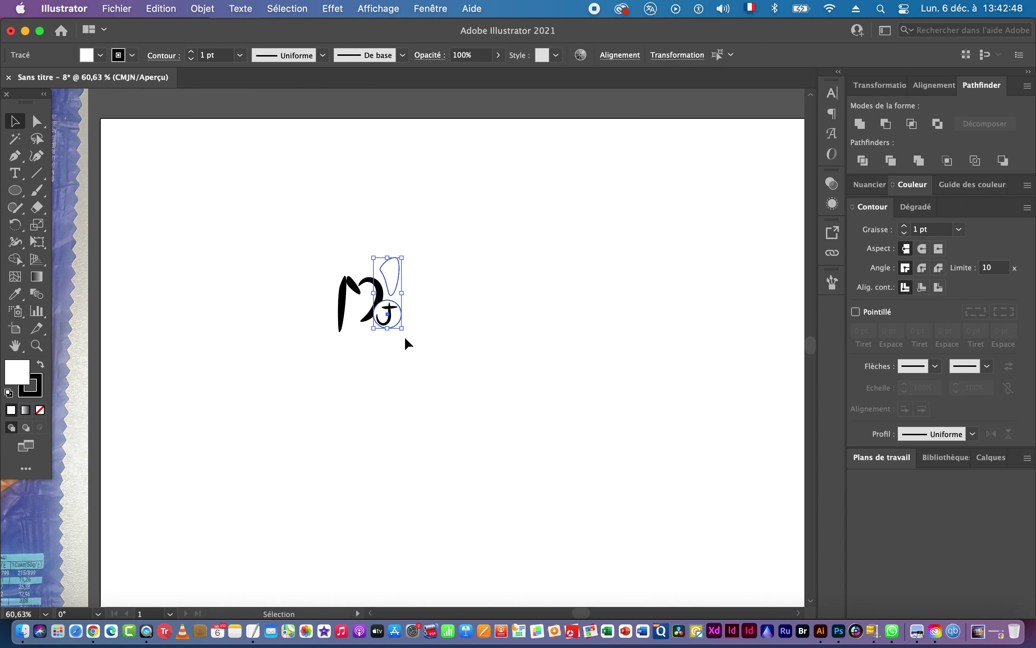
Draw a tall rectangle around the whole Mj logo and send it to the back.
drag(355, 272, 527, 294)
drag(15, 189, 65, 191)
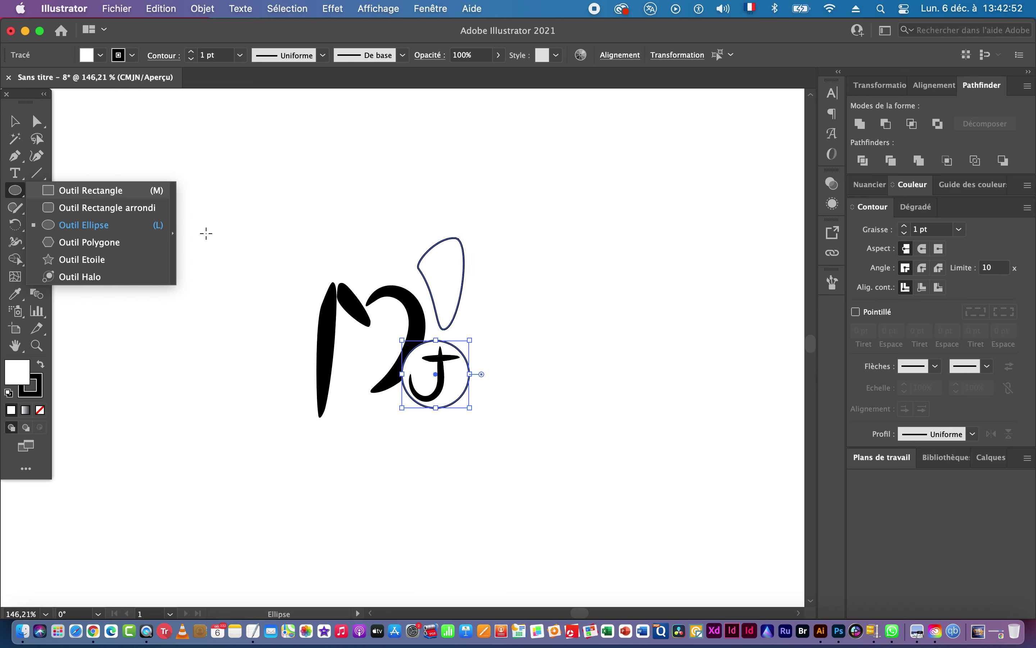
drag(270, 175, 497, 461)
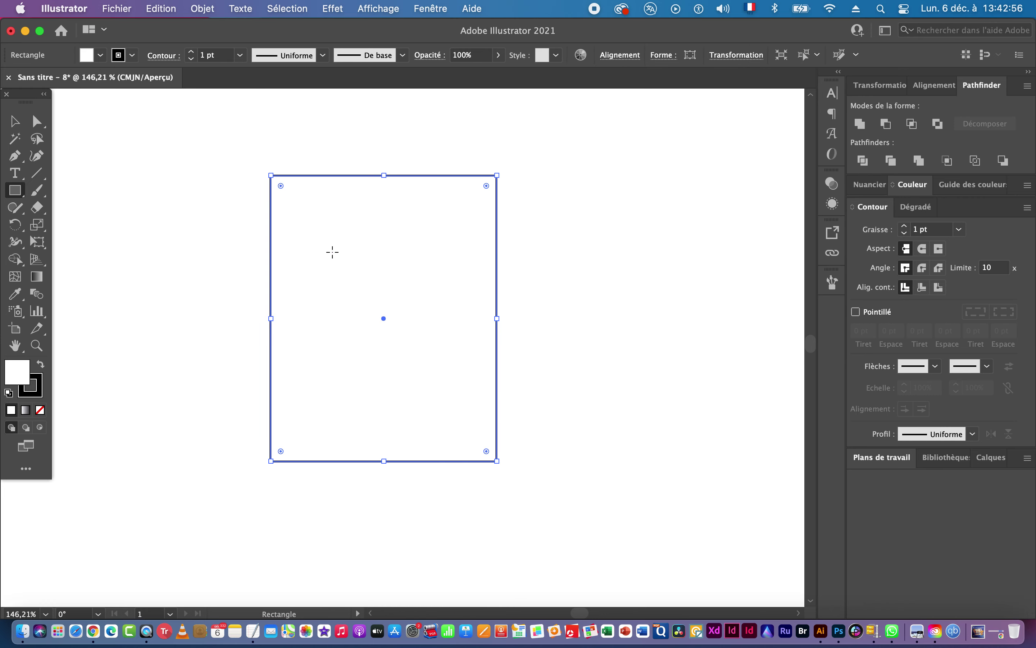
key(v)
right_click(345, 249)
mouse_move(414, 530)
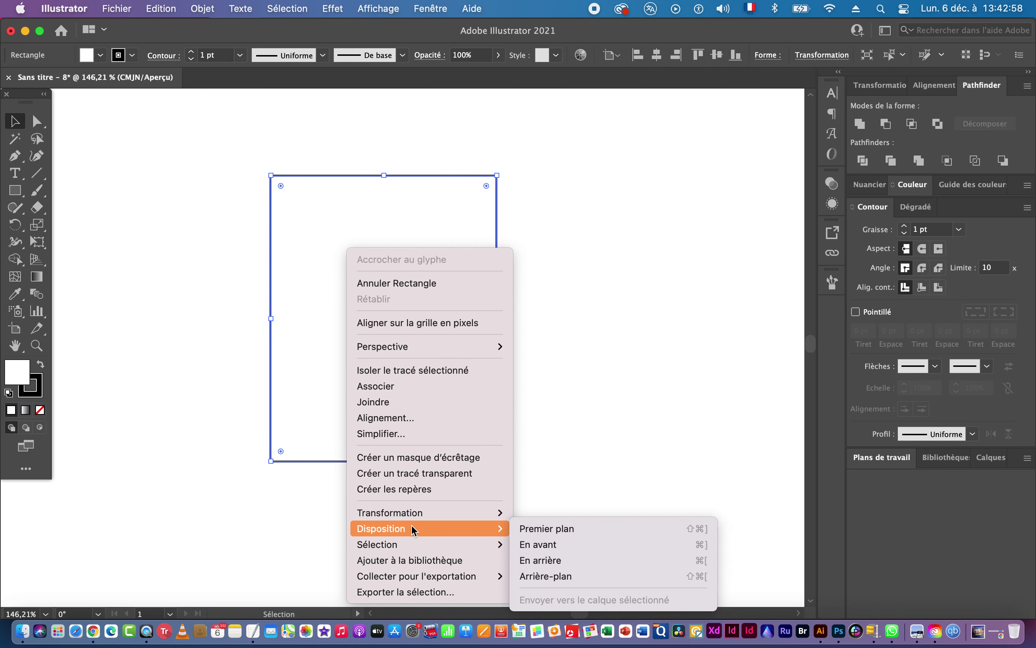
click(559, 576)
click(612, 419)
Move the rectangle's lower-left corner inward so that its left side slants.
key(z)
drag(547, 436, 268, 439)
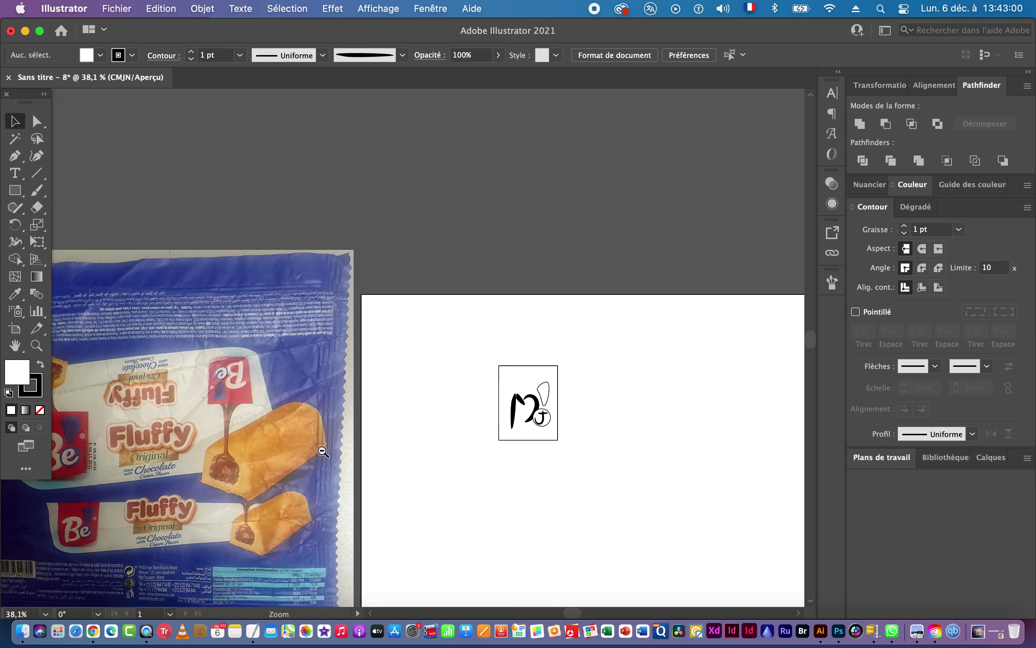
mouse_move(608, 460)
mouse_down()
mouse_move(648, 444)
mouse_move(534, 456)
mouse_move(556, 453)
mouse_up()
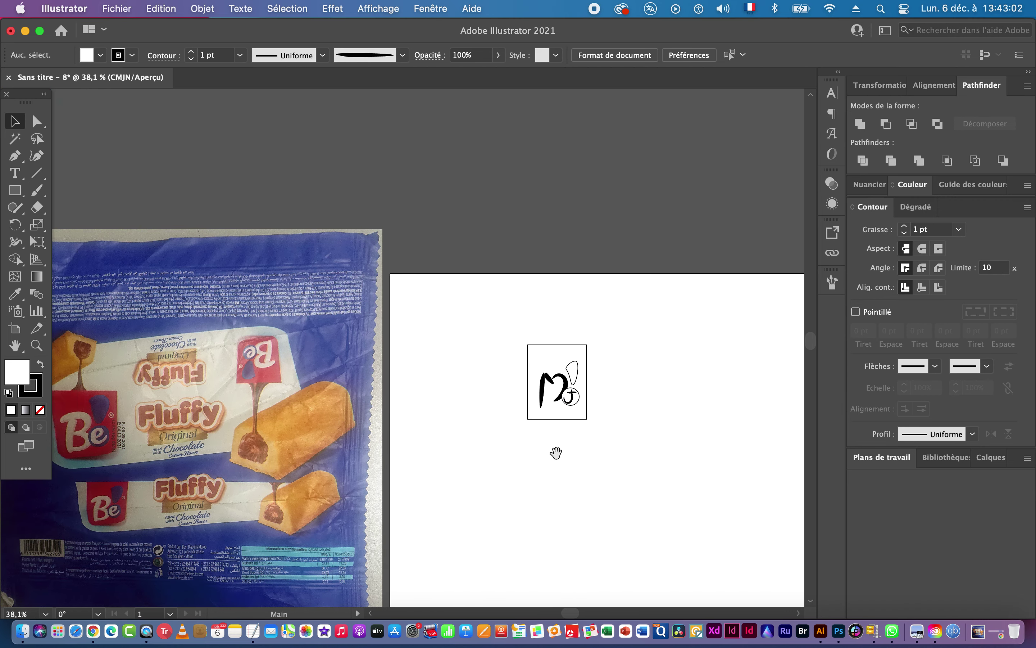
drag(625, 399, 688, 398)
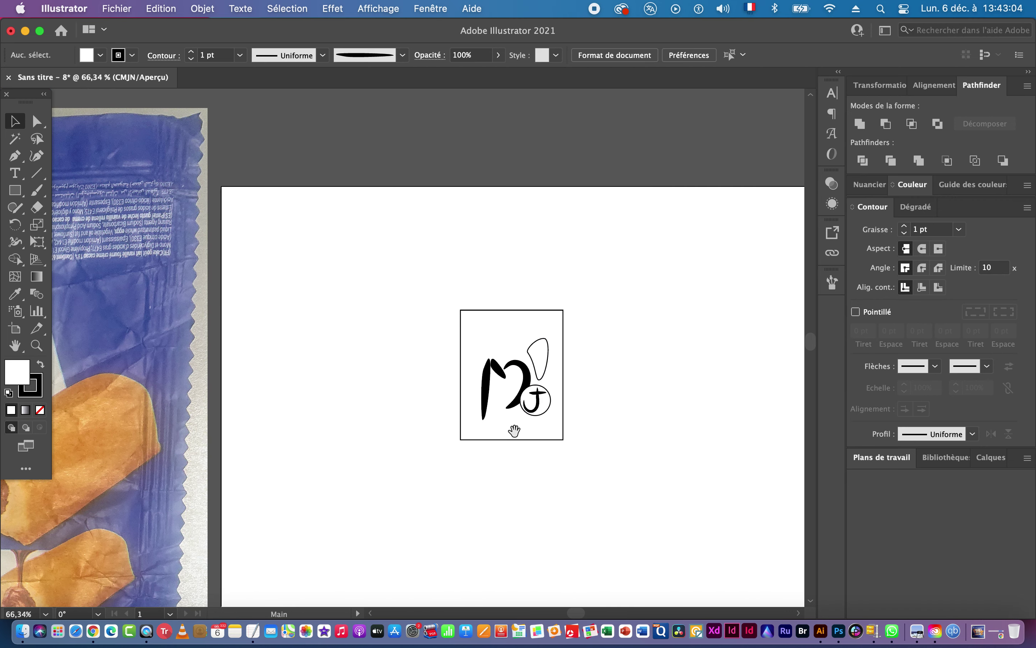
key(a)
click(462, 440)
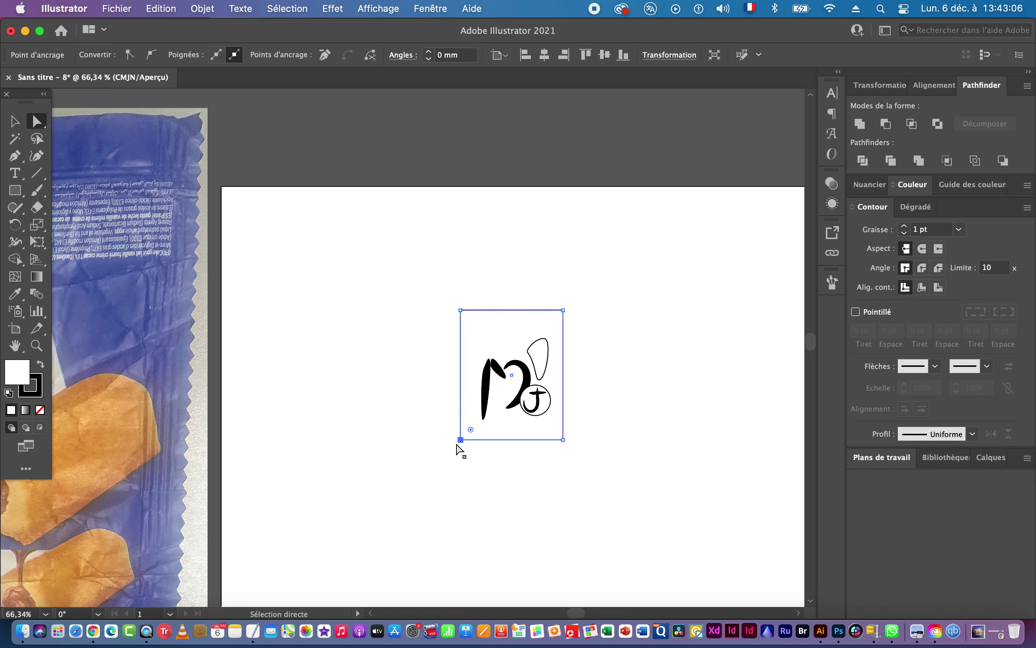
drag(470, 442, 477, 439)
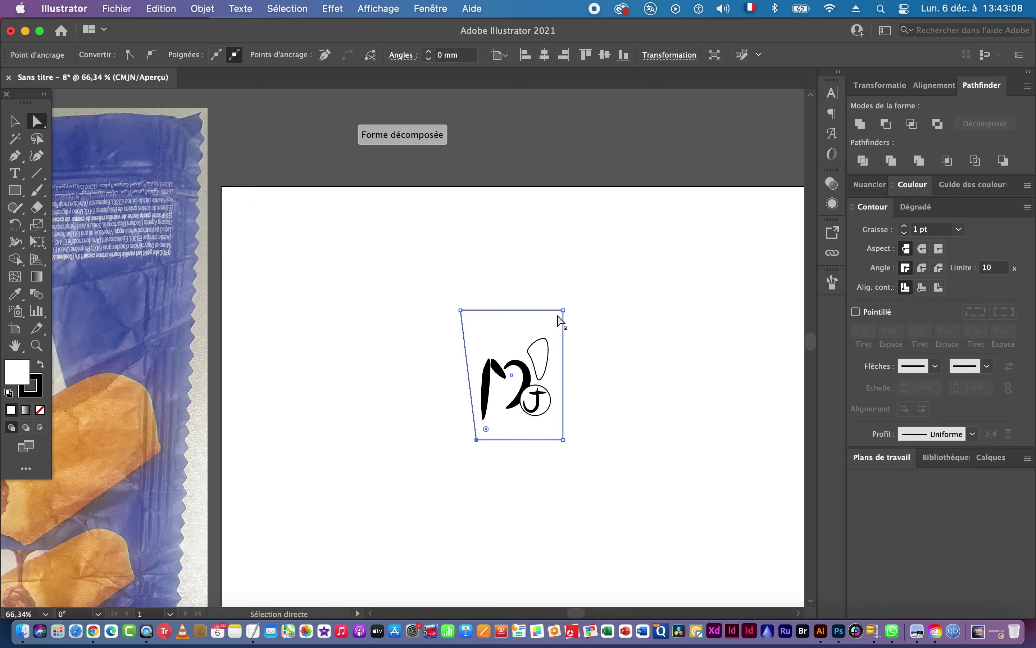
Round both bottom corners of the frame to a radius of about 10.5 mm.
click(567, 417)
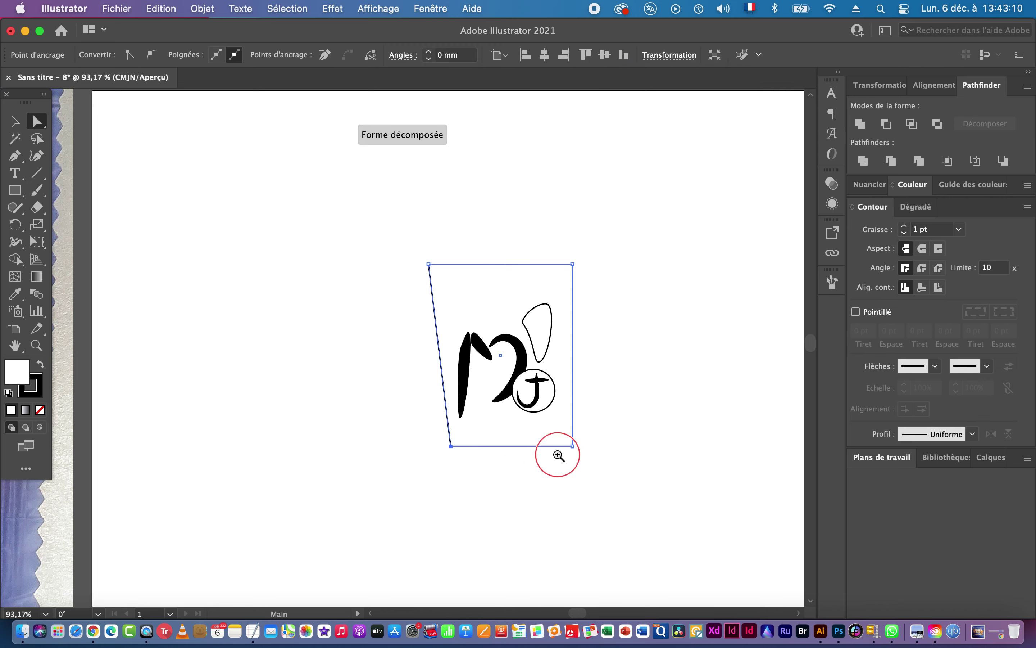
drag(555, 451, 401, 422)
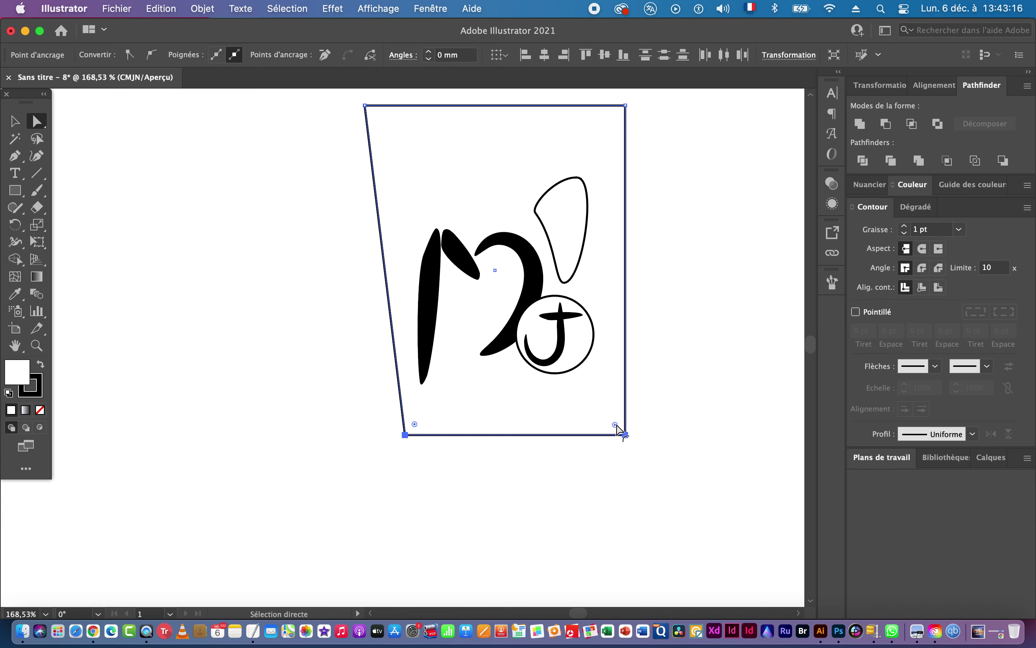
drag(616, 425, 601, 354)
drag(456, 220, 489, 309)
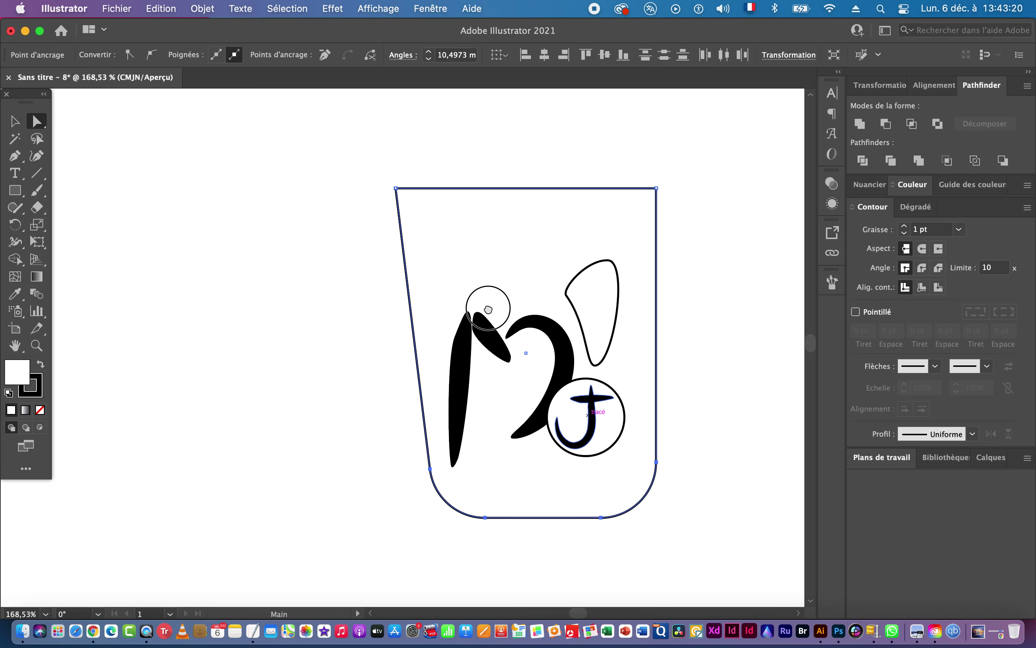
Examine the Mj lettering and its frame against the red "Be" logo on the wrapper photo.
scroll(347, 278, down, 5)
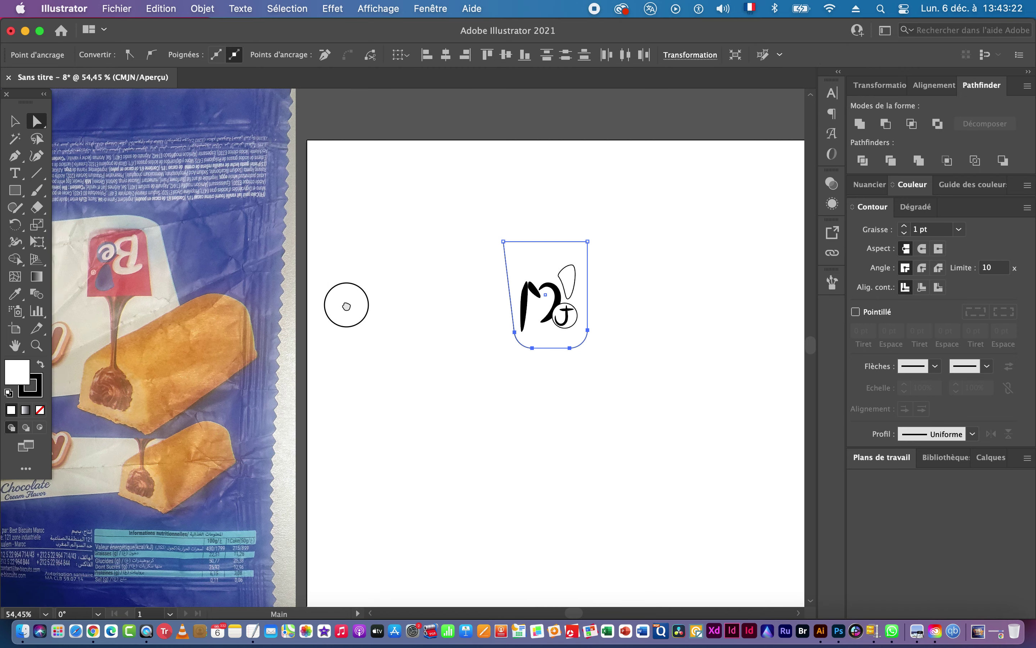
drag(347, 305, 286, 296)
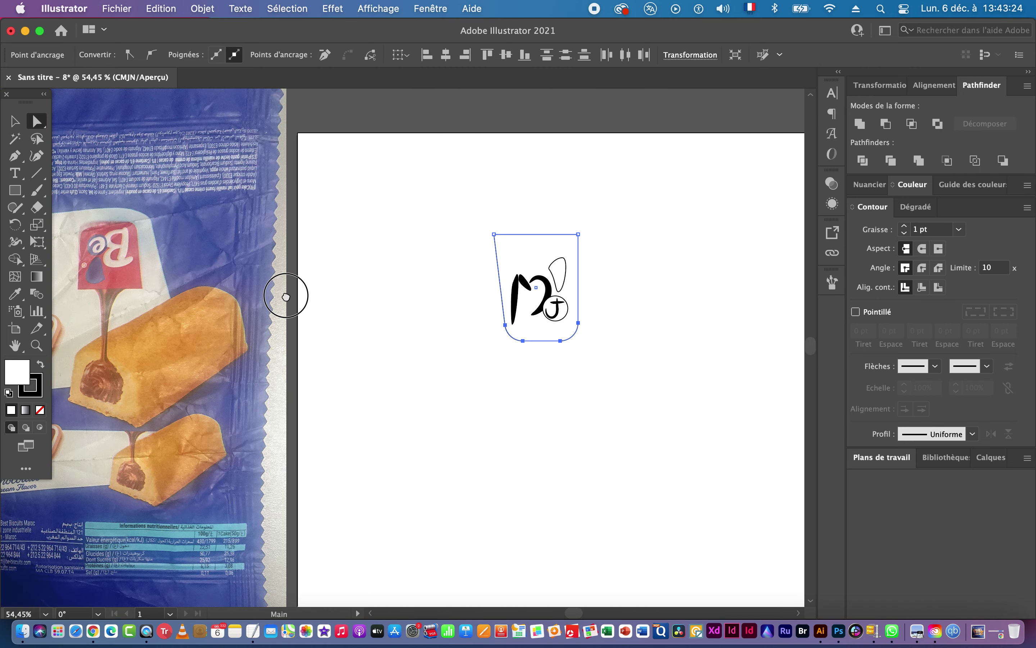
click(534, 245)
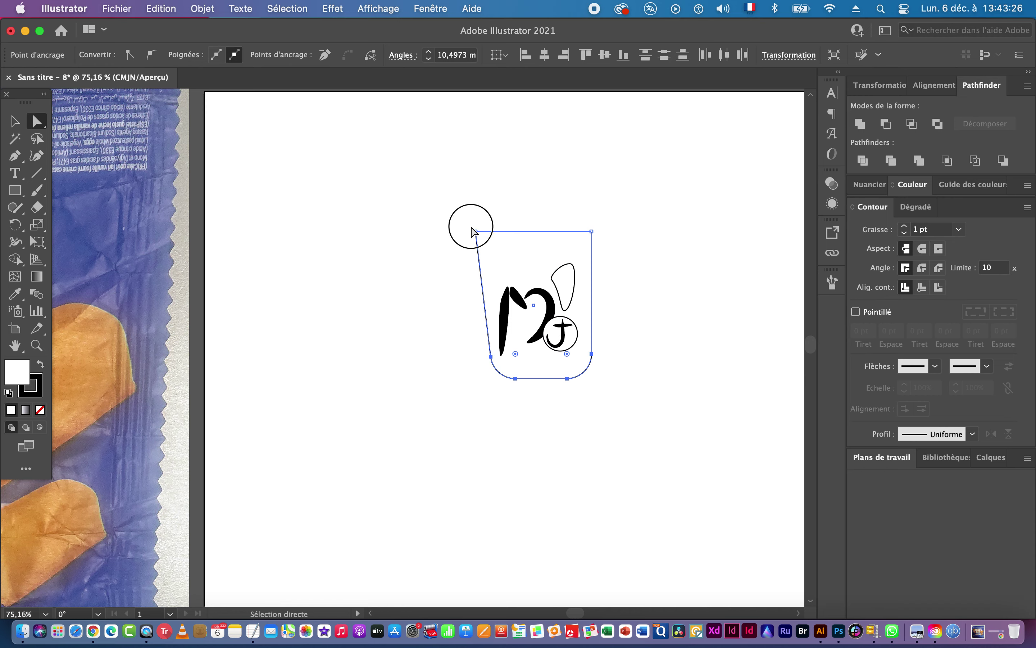
drag(472, 228, 474, 235)
click(595, 371)
drag(512, 354, 728, 356)
drag(501, 319, 604, 319)
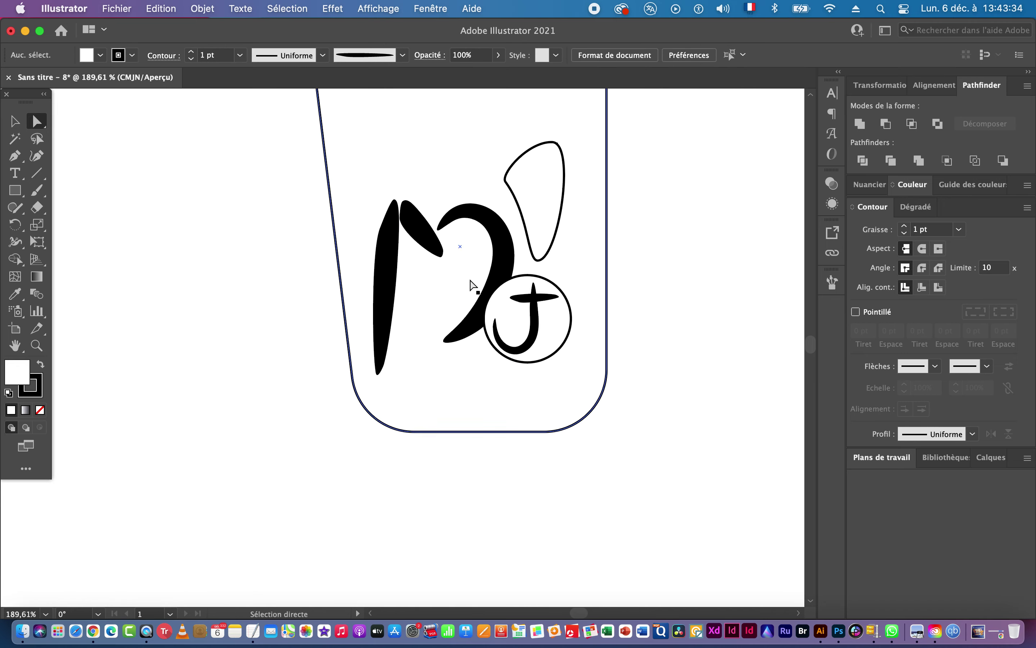
key(v)
click(397, 220)
drag(513, 375, 623, 393)
key(space)
drag(483, 310, 478, 310)
drag(610, 239, 605, 238)
drag(634, 344, 390, 369)
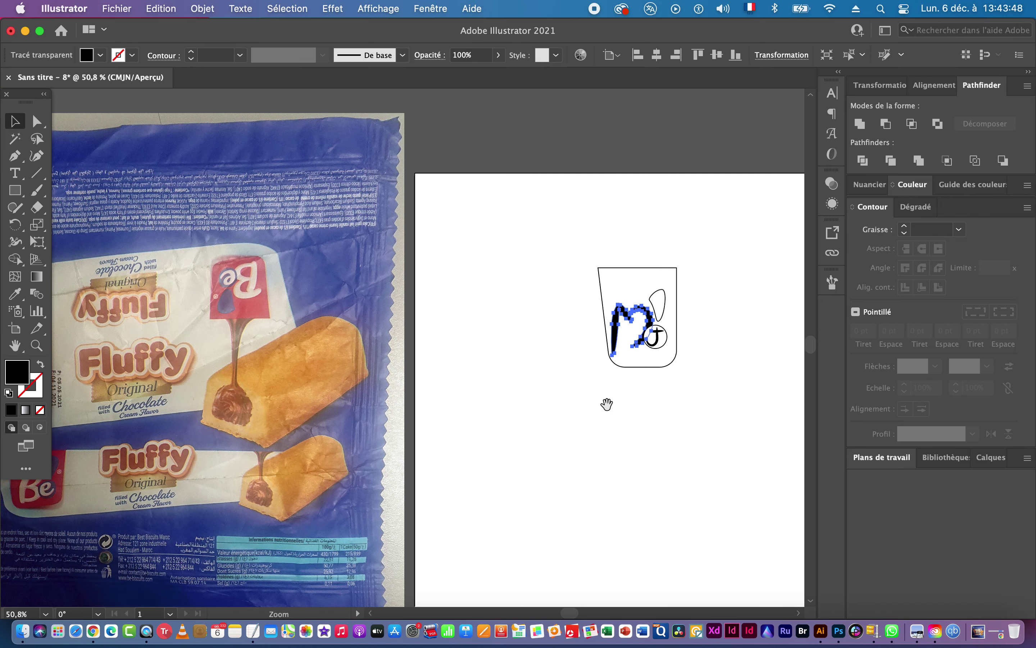
drag(666, 347, 474, 375)
drag(640, 380, 498, 355)
click(454, 400)
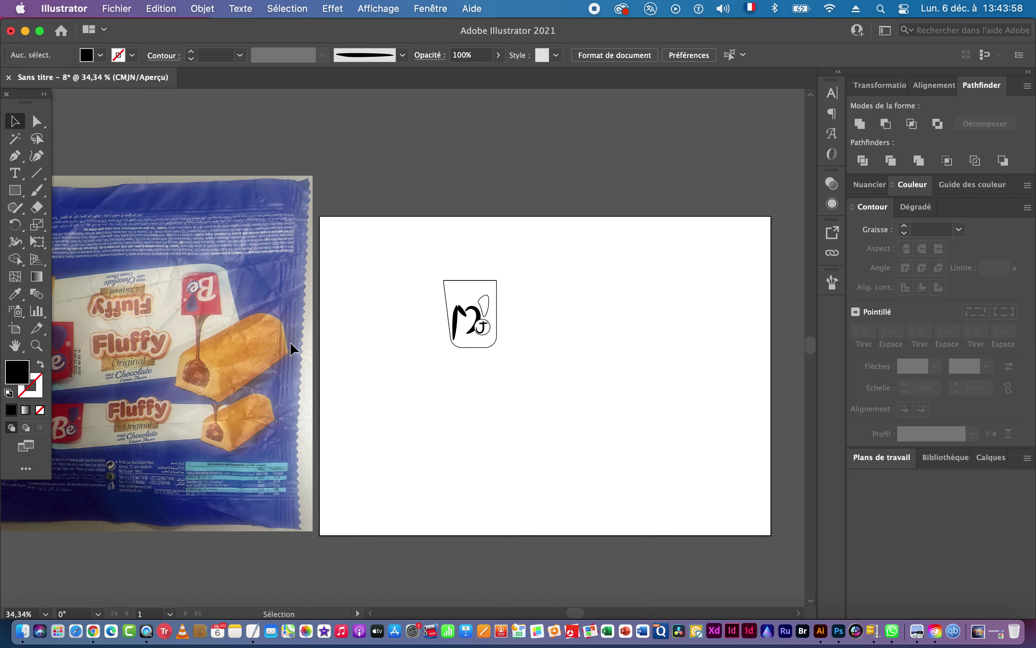
Add the point text "Mamiii" in the empty area to the right of the framed logo.
click(550, 343)
click(586, 336)
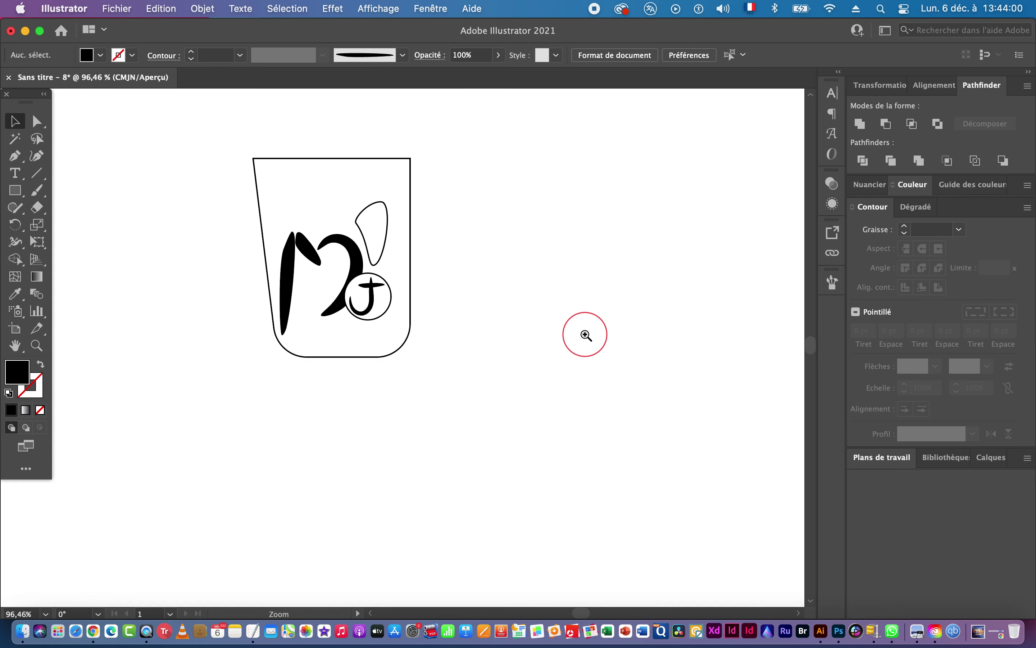
click(15, 173)
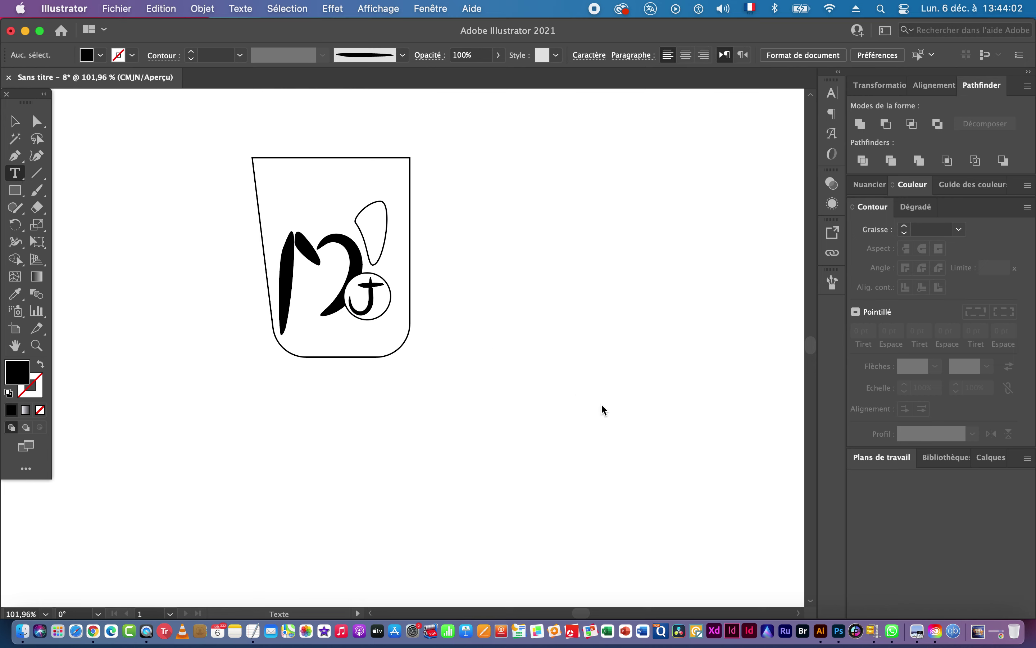
click(512, 326)
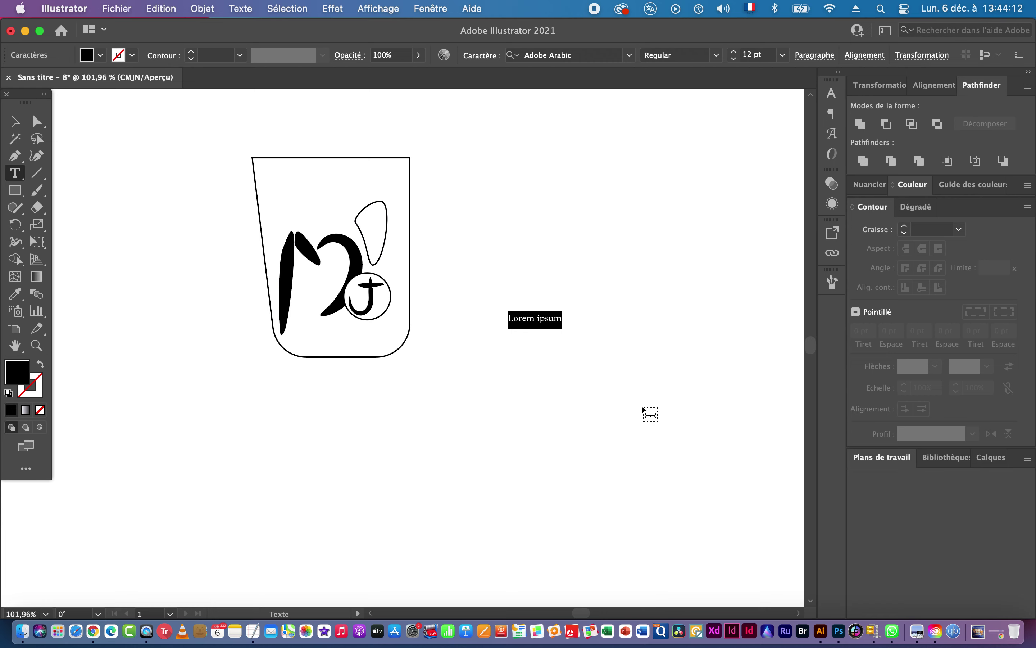
text(Mam)
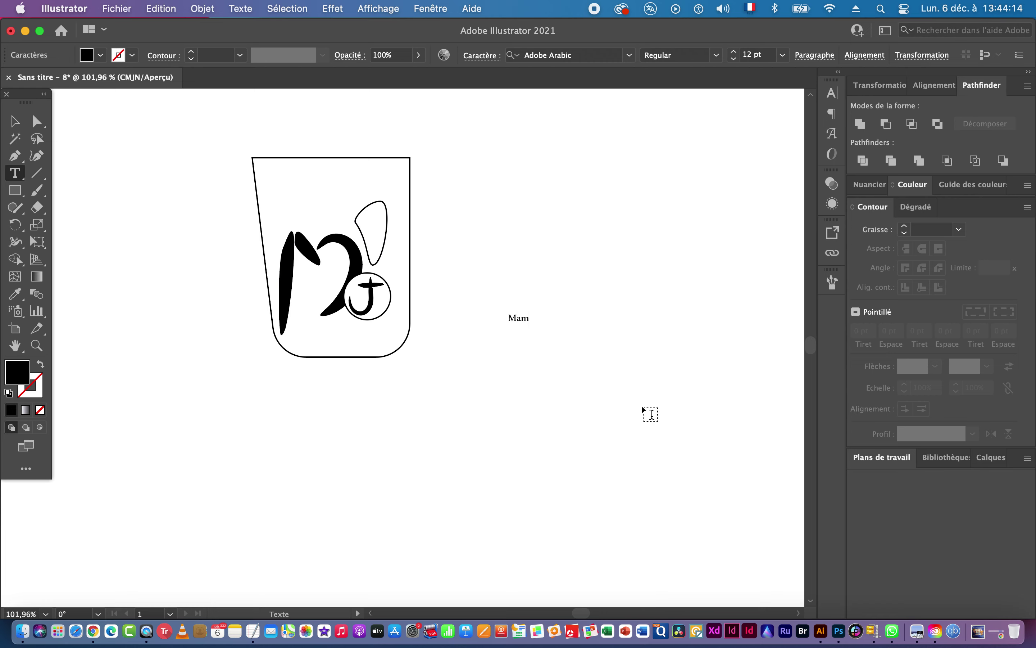
text(iii)
key(Escape)
Enlarge the "Mamiii" text to about 49 pt.
click(508, 321)
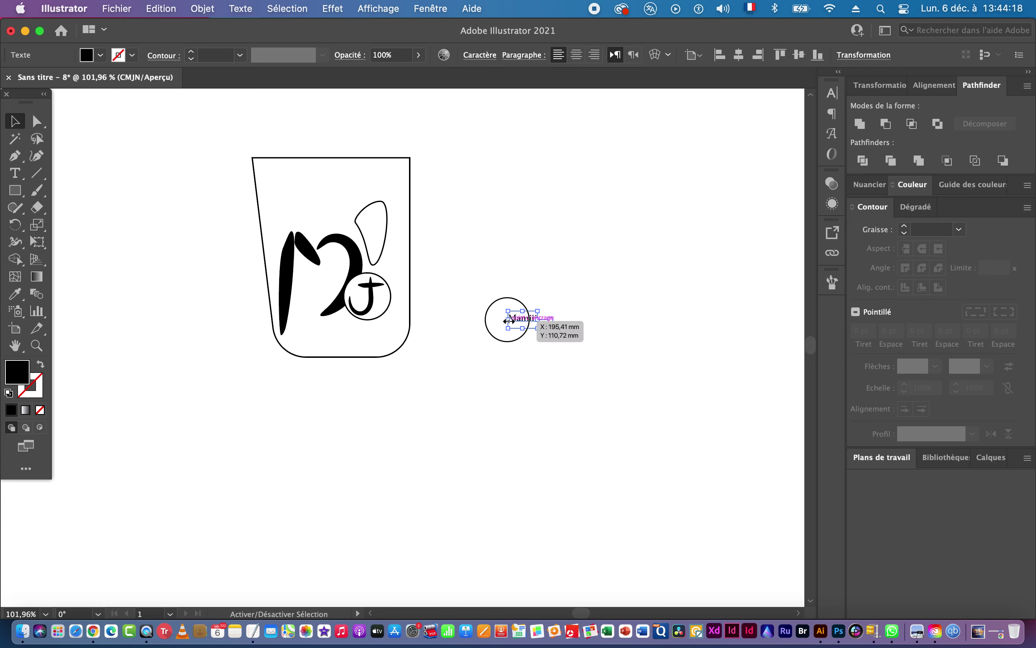
drag(509, 320, 423, 317)
drag(499, 317, 692, 234)
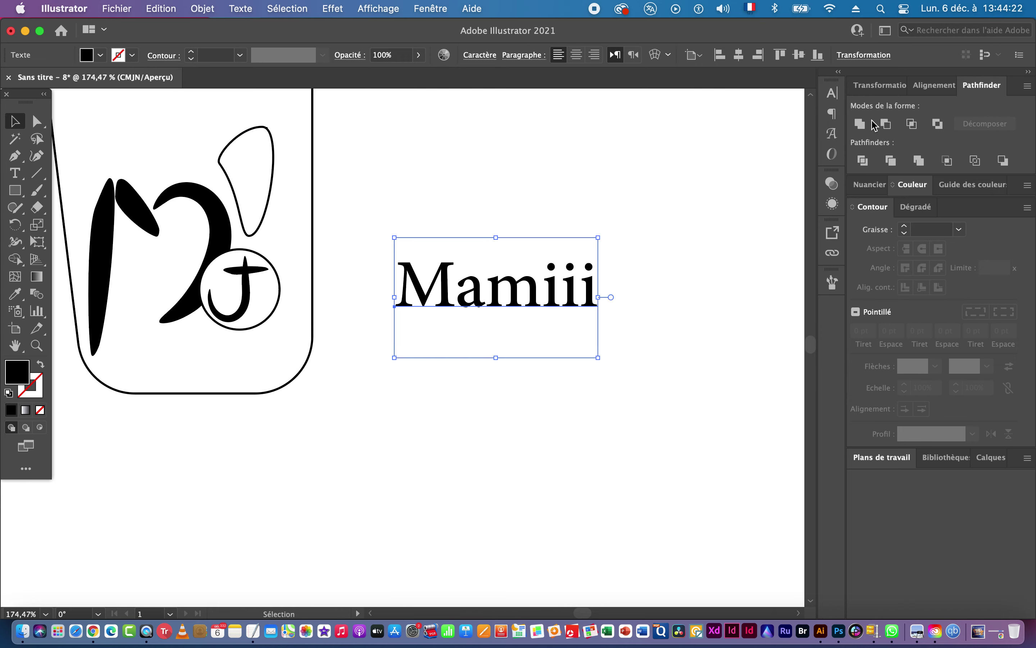
Search the fonts for "script" and set the "Mamiii" text in Anyelir Script Regular.
click(832, 92)
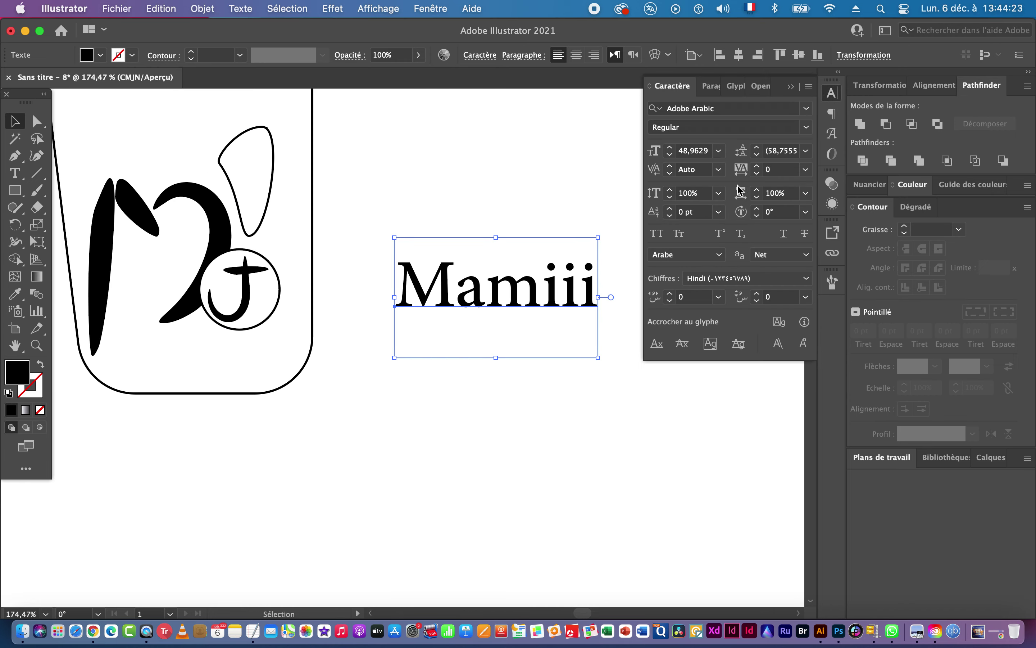
click(732, 109)
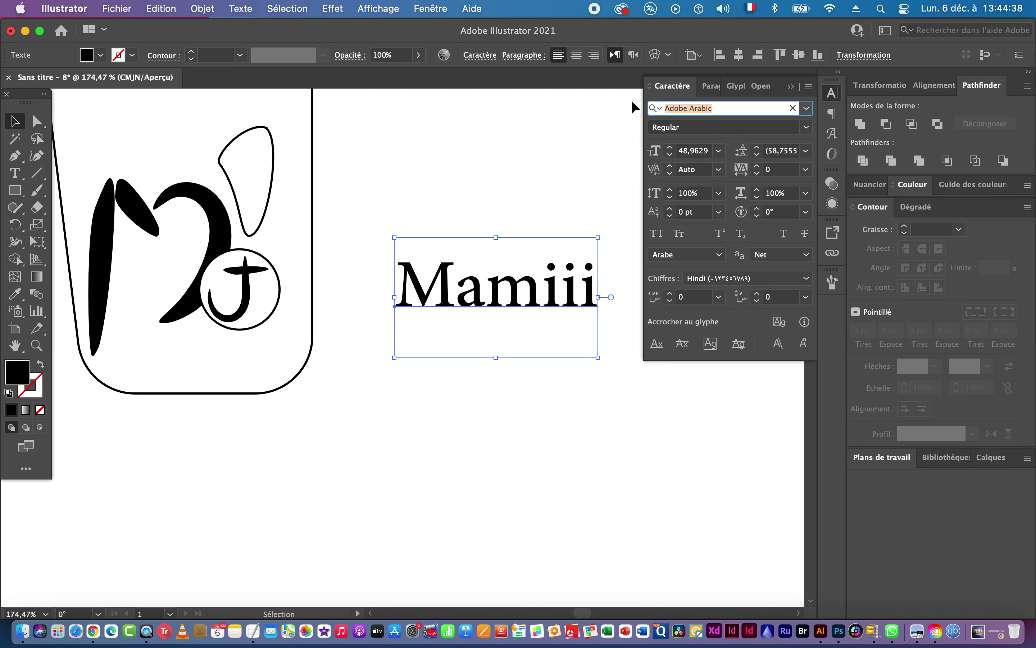
text(scri)
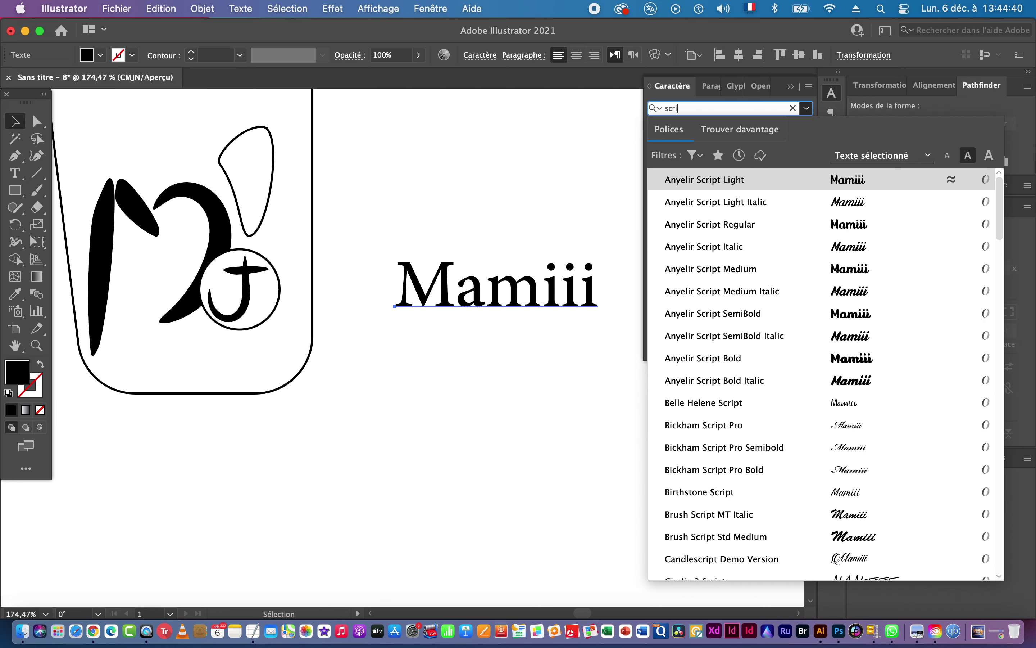
text(pt)
key(Down)
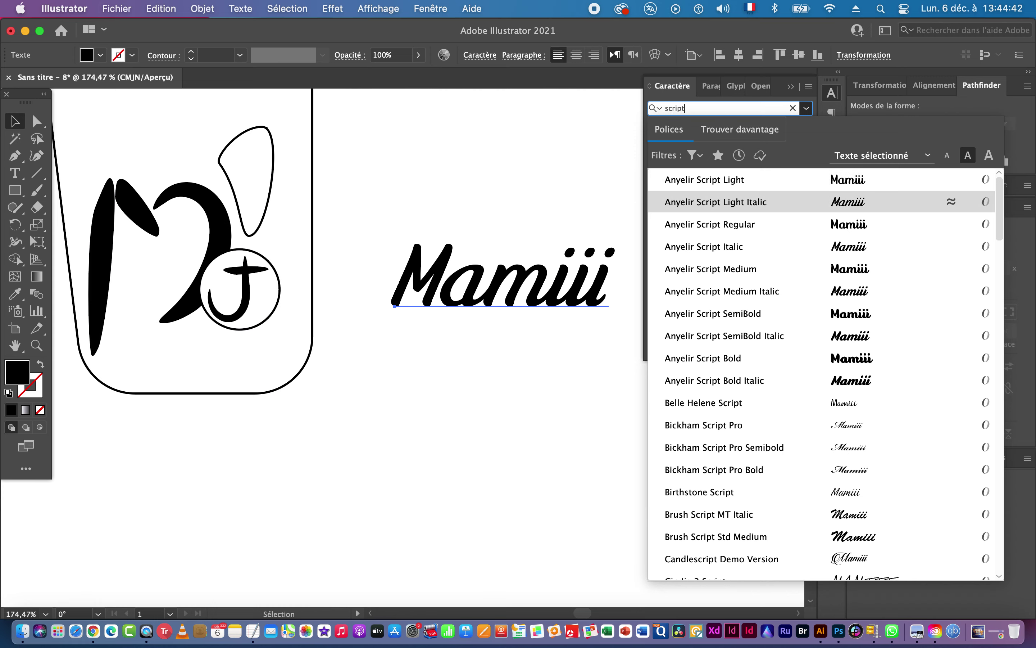
key(Down)
key(Down)
key(Up)
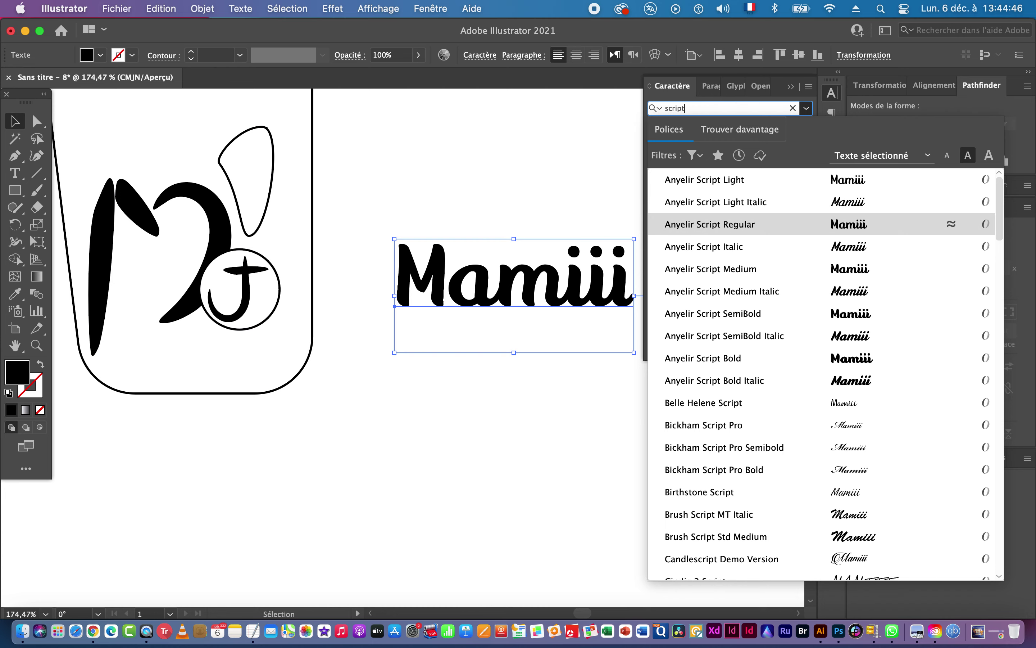
key(Return)
Place a duplicate of the "Mamiii" text outside the artboard, above the framed logo.
scroll(150, 161, down, 2)
drag(500, 288, 384, 430)
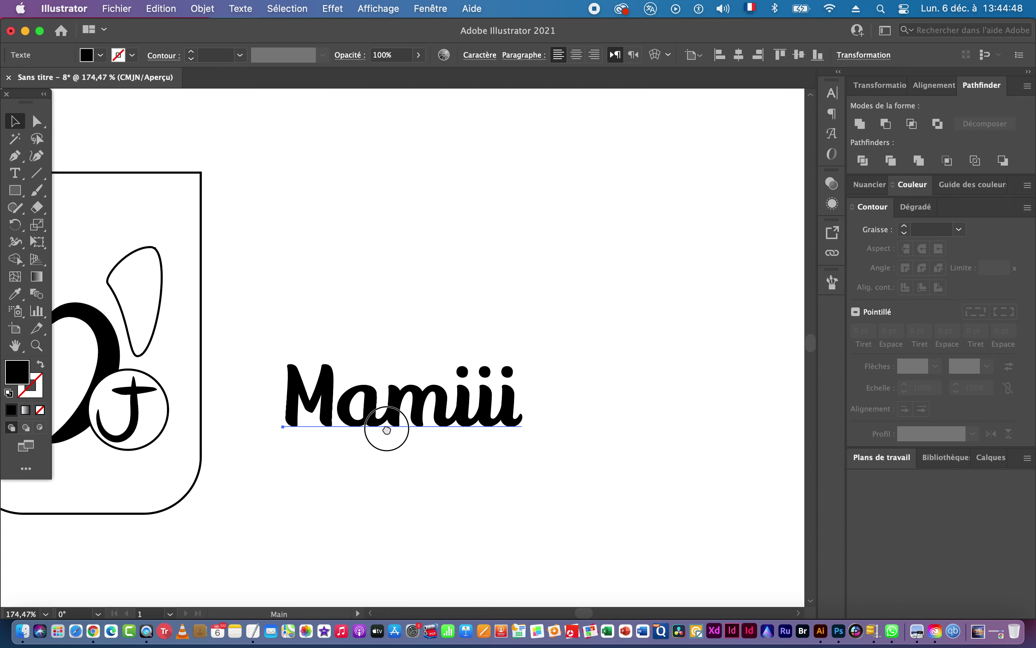
click(527, 415)
drag(543, 416, 581, 416)
drag(462, 412, 538, 367)
drag(632, 385, 401, 398)
drag(605, 400, 385, 286)
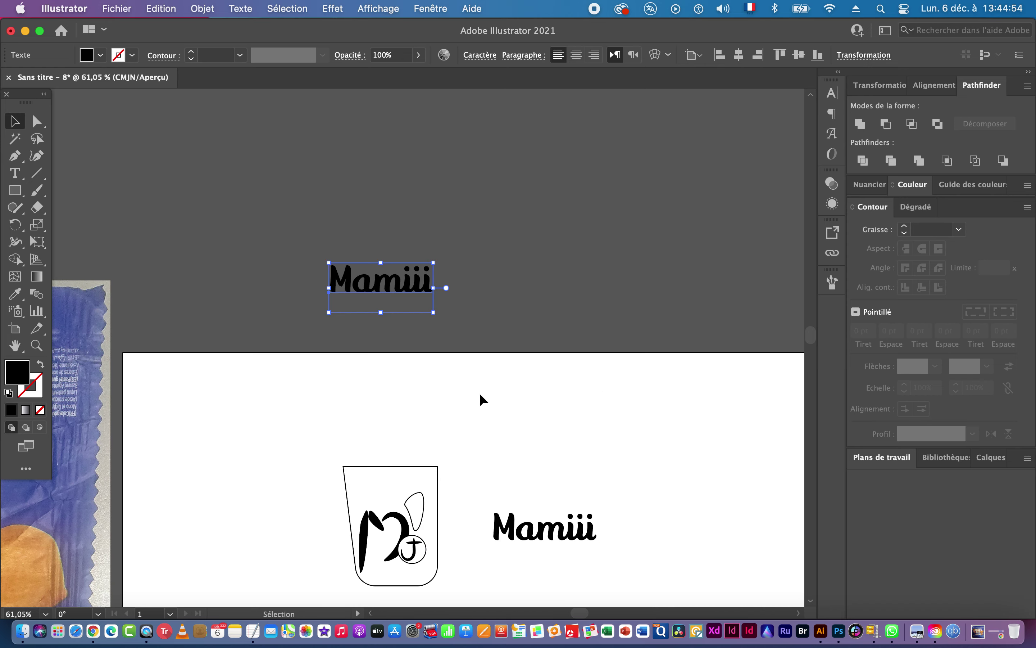
Convert the "Mamiii" text on the artboard to outlines.
drag(543, 479, 435, 361)
drag(456, 444, 604, 418)
drag(407, 348, 555, 423)
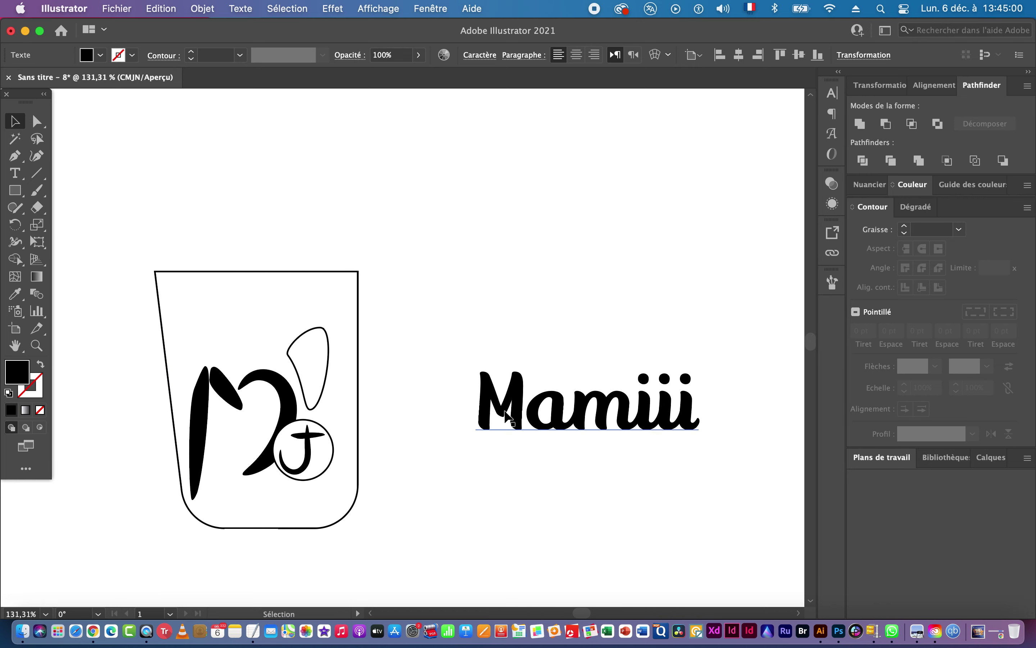
scroll(497, 418, right, 4)
click(486, 417)
key(super+shift+a)
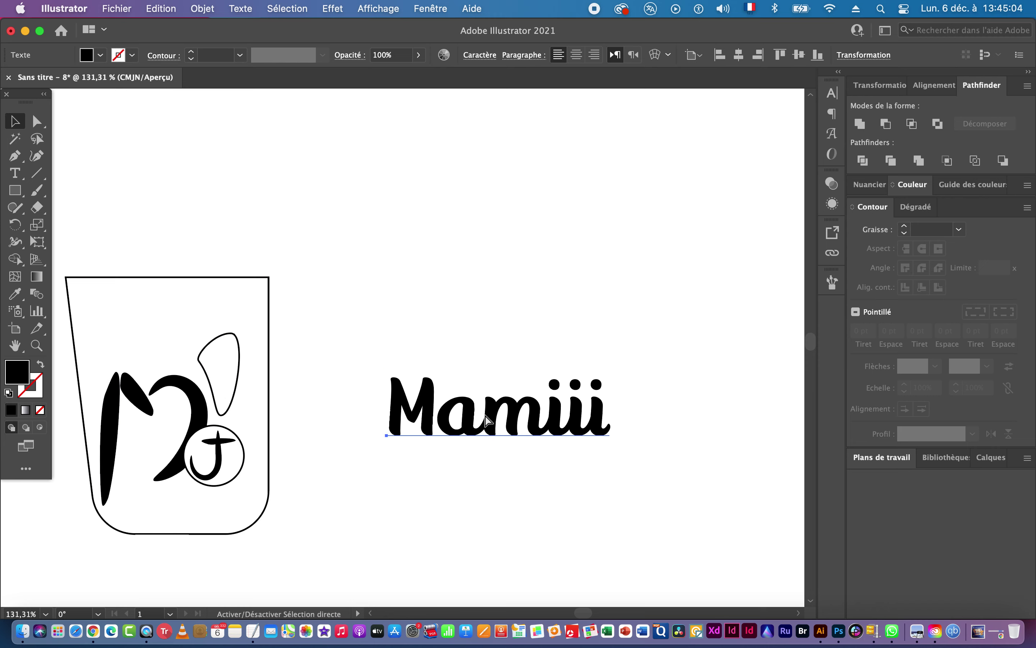
key(shift+super+o)
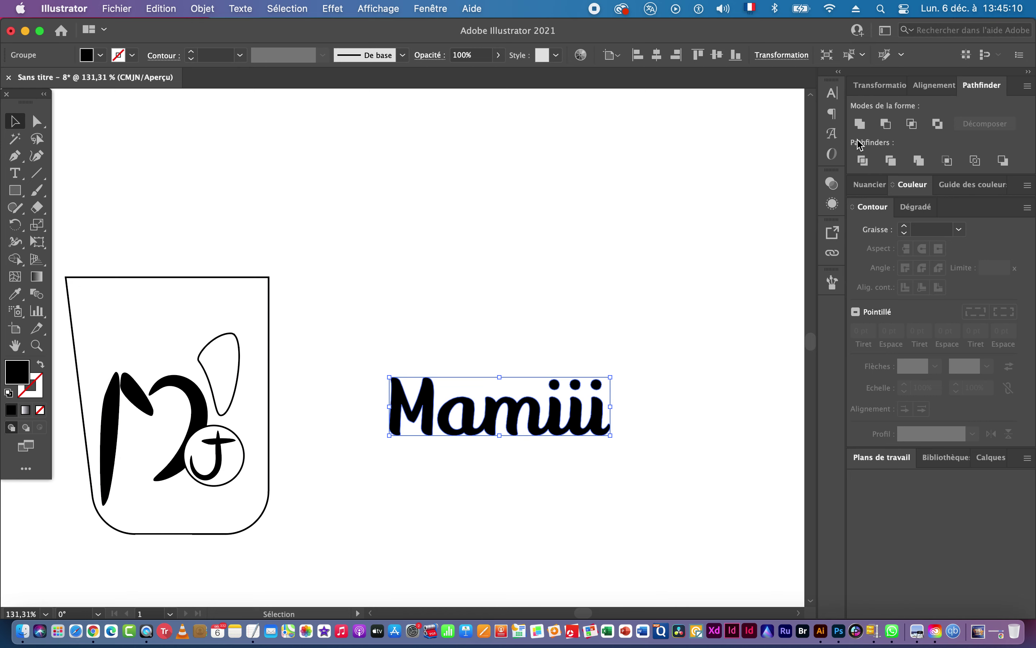
key(super+space)
drag(485, 436, 559, 394)
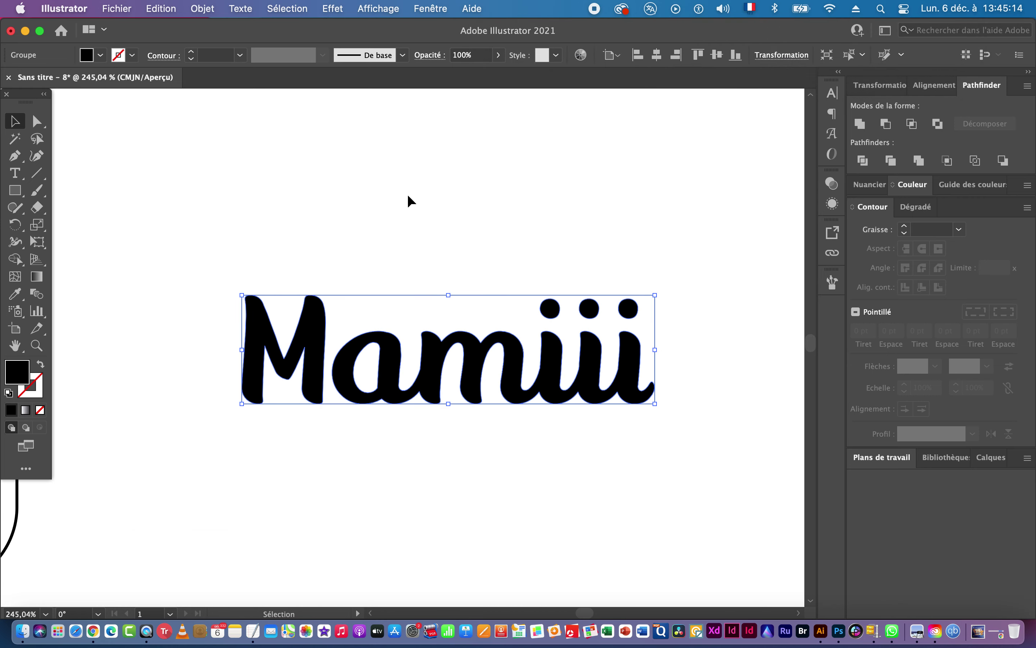
click(211, 9)
click(220, 509)
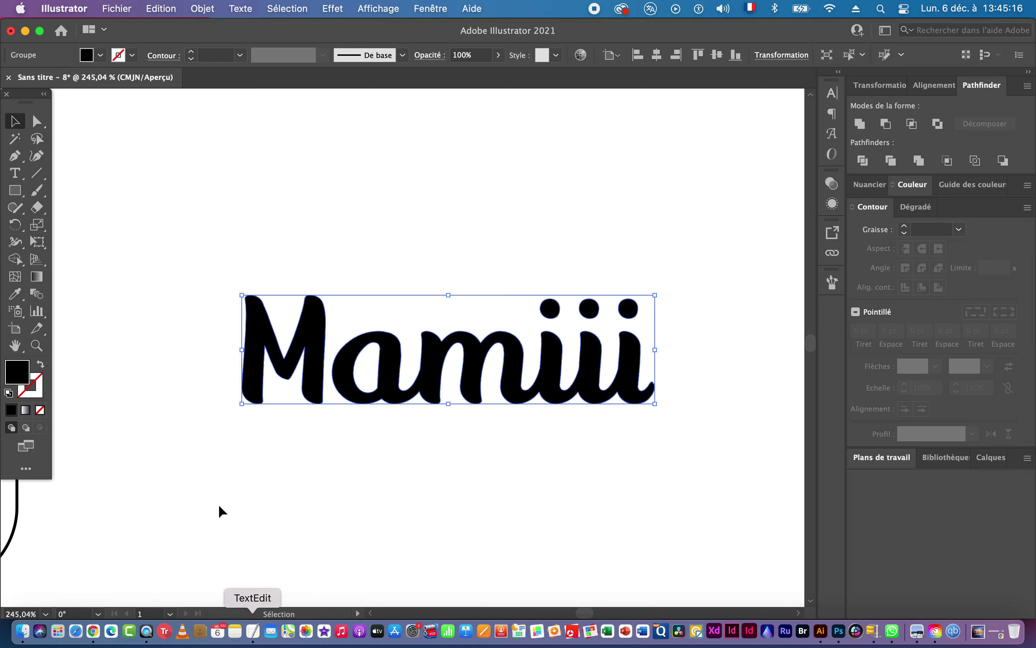
Combine the outlined "Mamiii" letters into a compound path.
click(206, 9)
click(248, 558)
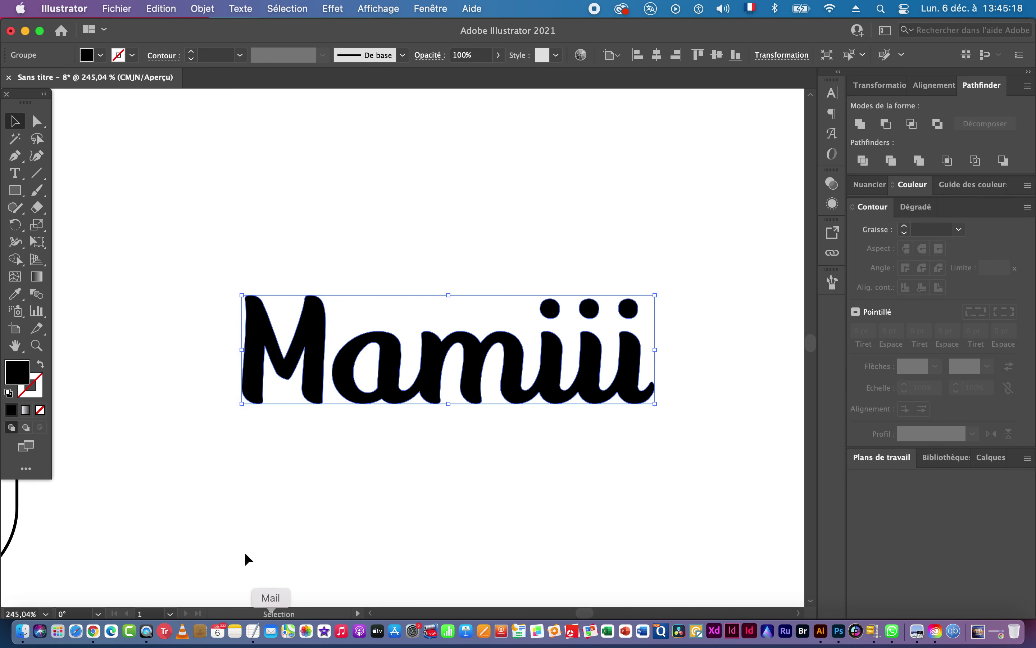
click(203, 9)
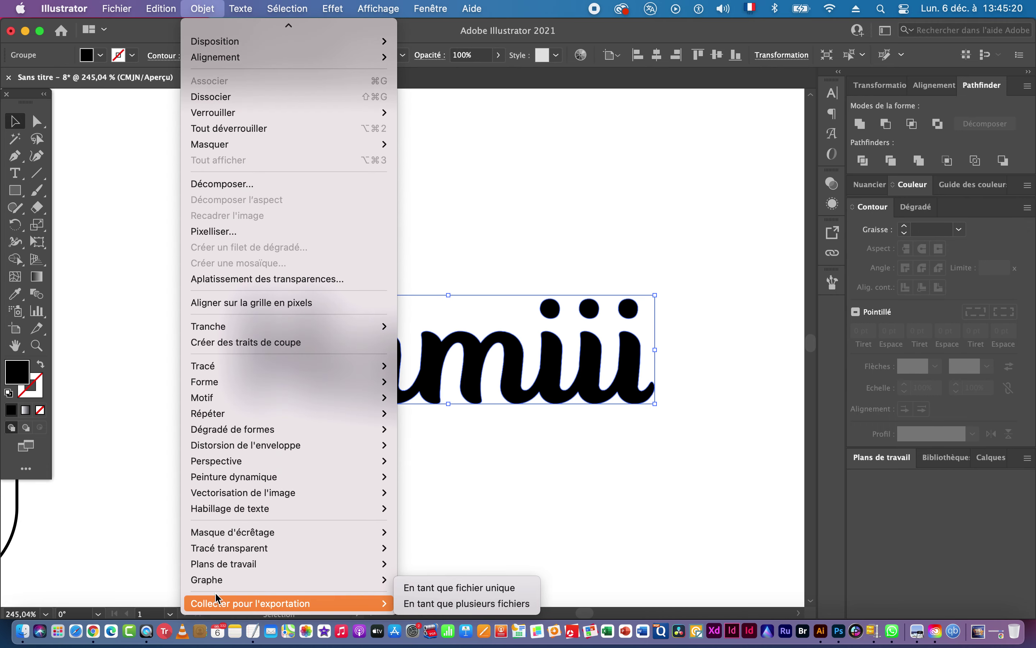
mouse_move(231, 548)
click(427, 548)
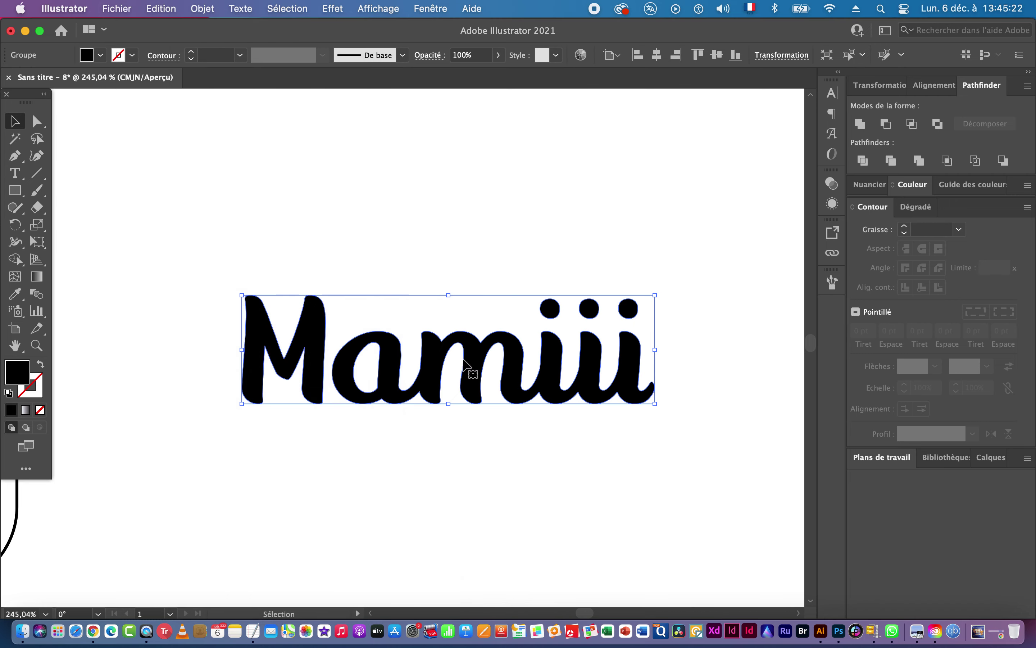
Examine the layered outline around the "Fluffy" lettering on the wrapper photo and compare it with the "Mamiii" wordmark.
drag(560, 448, 230, 452)
drag(516, 371, 959, 240)
drag(246, 331, 546, 370)
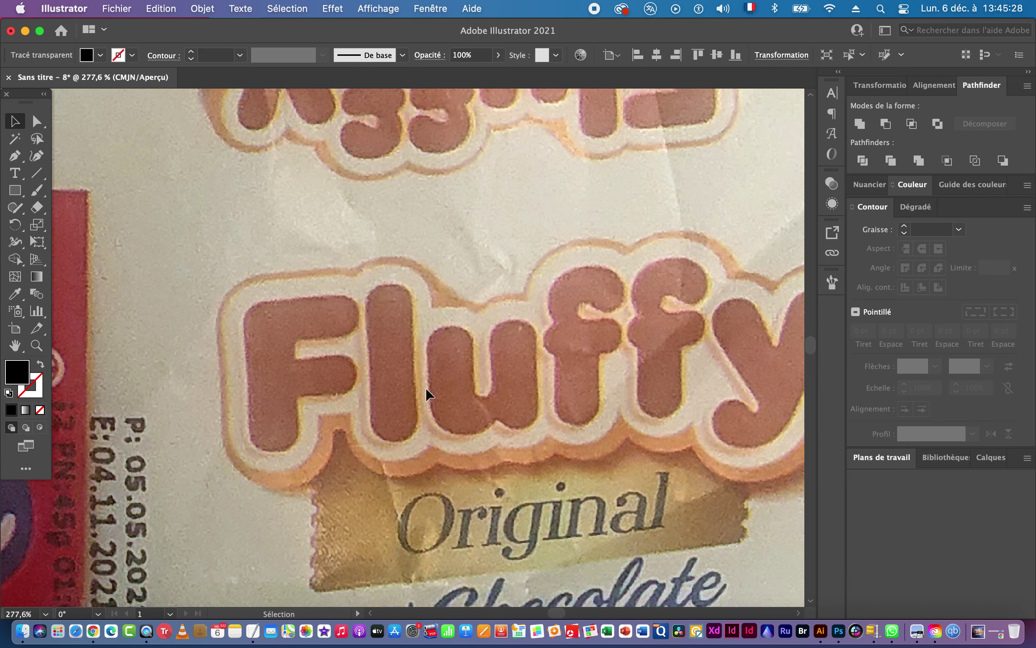
drag(555, 412, 301, 375)
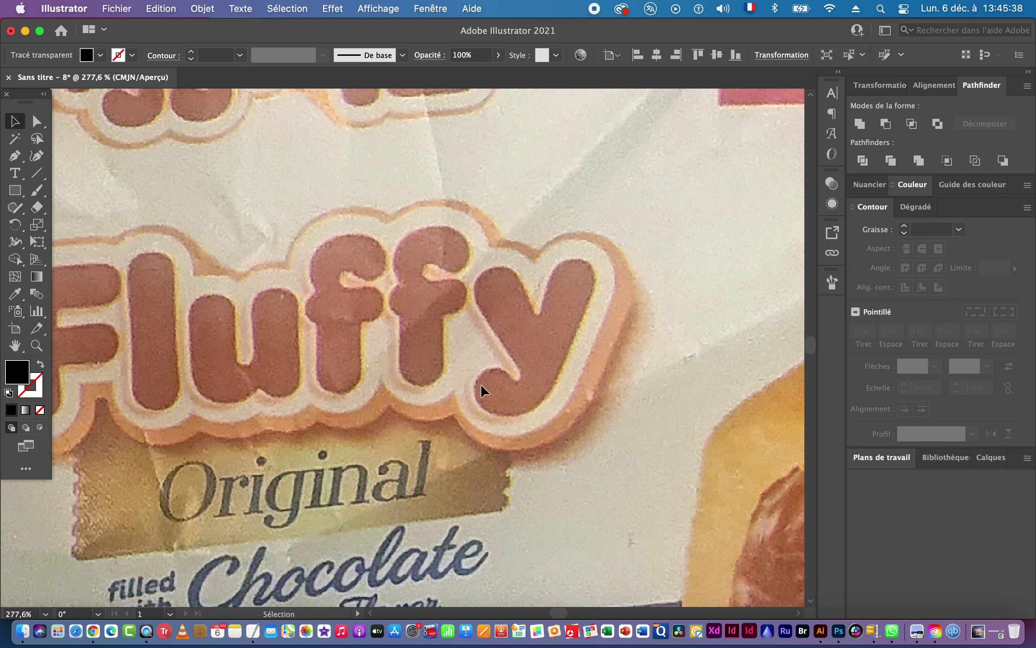
scroll(479, 456, down, 5)
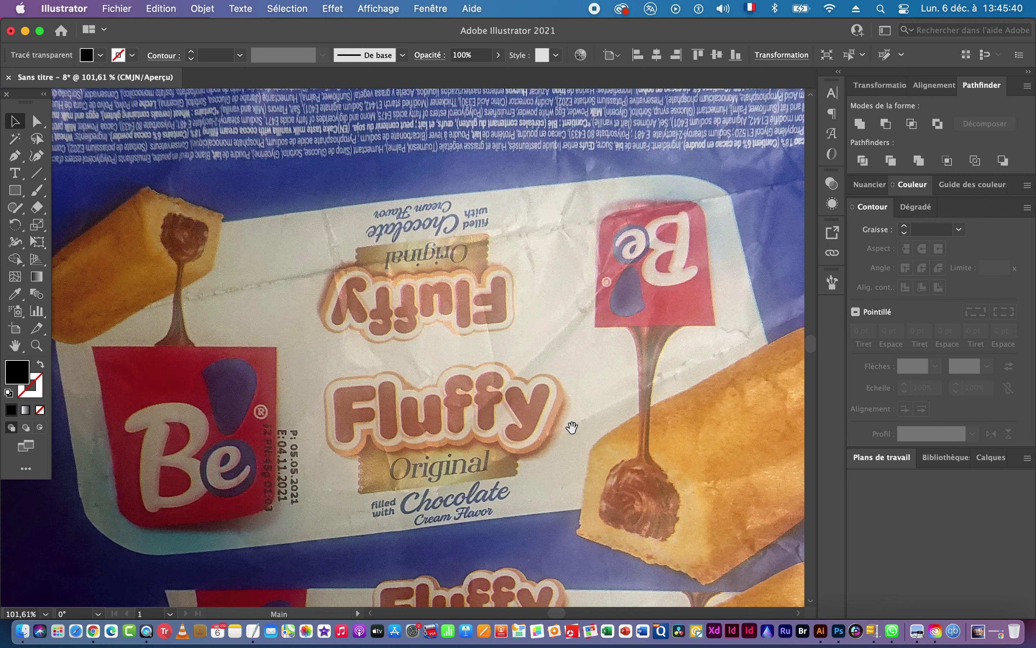
drag(569, 428, 420, 432)
drag(597, 422, 244, 393)
drag(602, 384, 514, 380)
scroll(514, 380, right, 8)
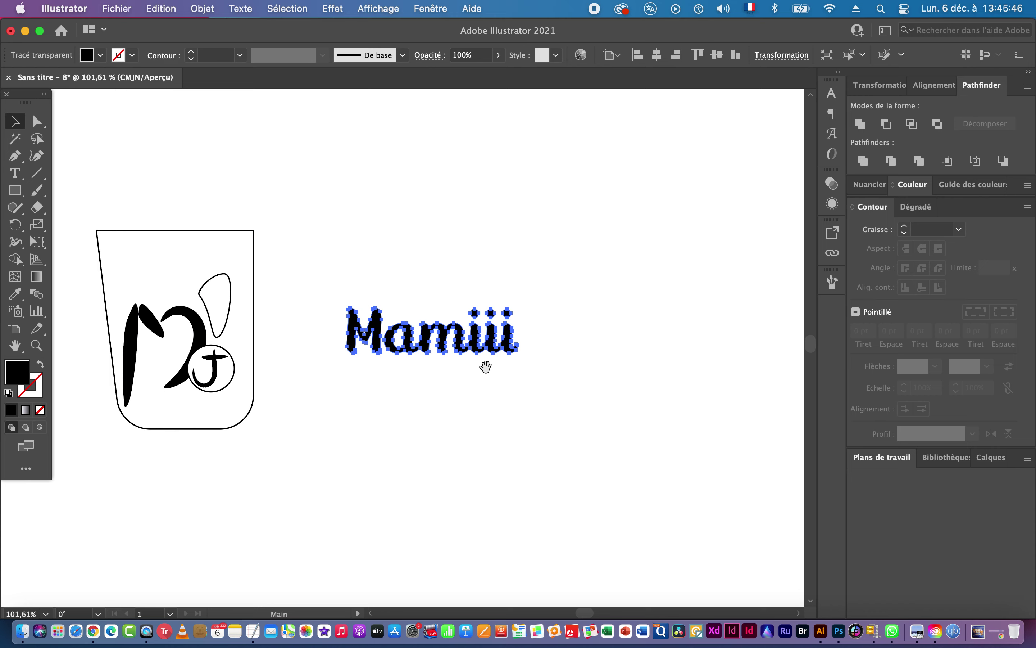
super+click(552, 326)
super+click(553, 327)
click(596, 334)
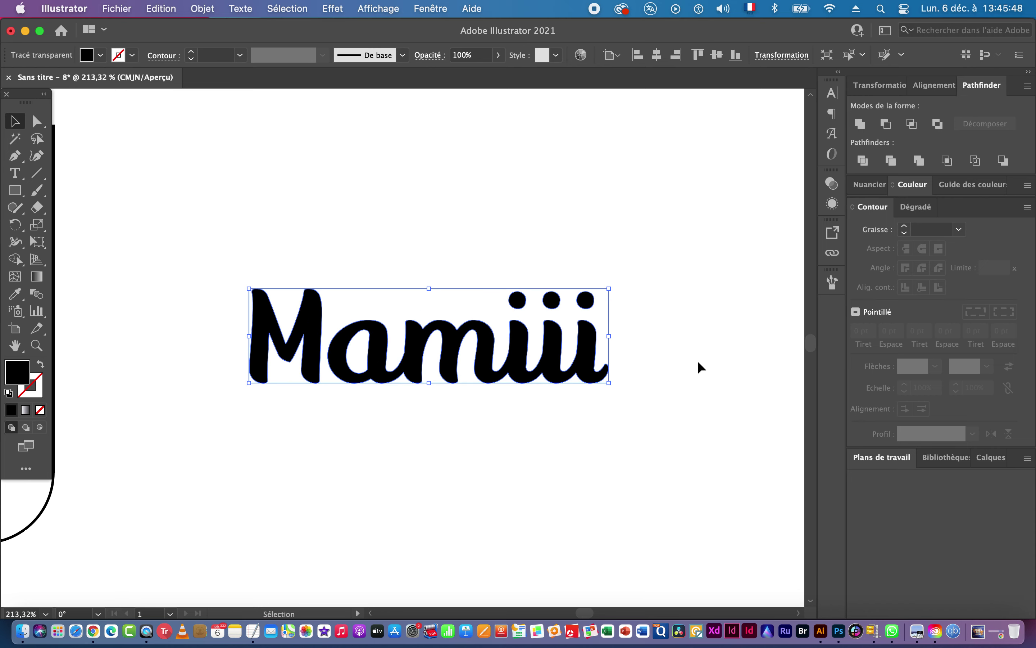
drag(614, 339, 685, 335)
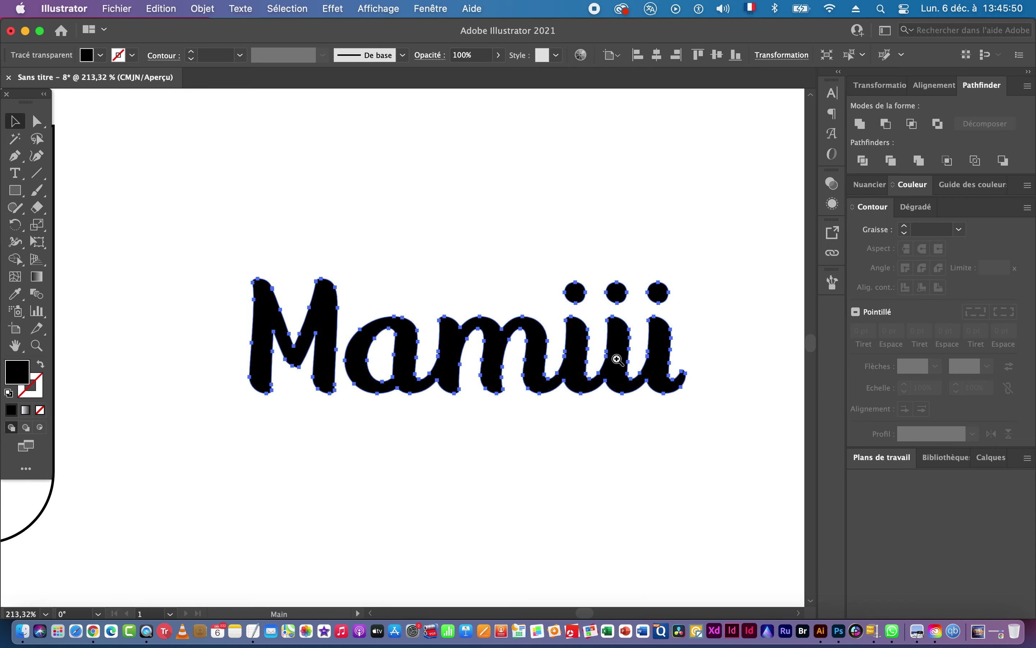
alt+super+click(544, 359)
alt+super+click(544, 359)
super+click(522, 355)
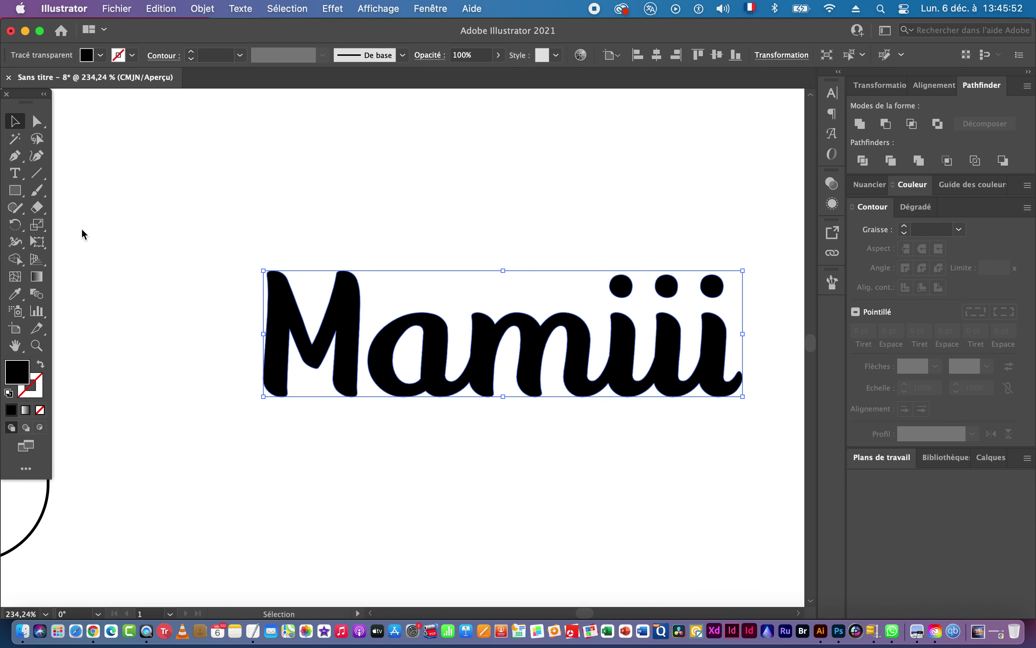
Study the thickness and depth of the "Fluffy" border on the wrapper up close, returning to the "Mamiii" wordmark.
drag(300, 341, 196, 364)
drag(142, 411, 642, 329)
drag(407, 309, 848, 312)
drag(232, 351, 497, 340)
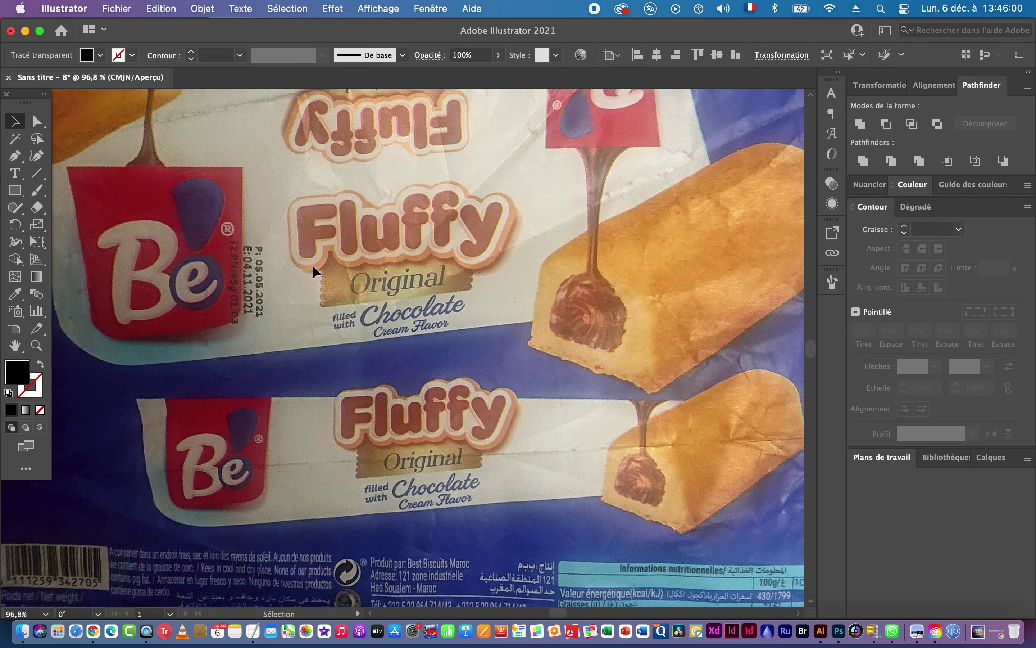
scroll(311, 267, up, 5)
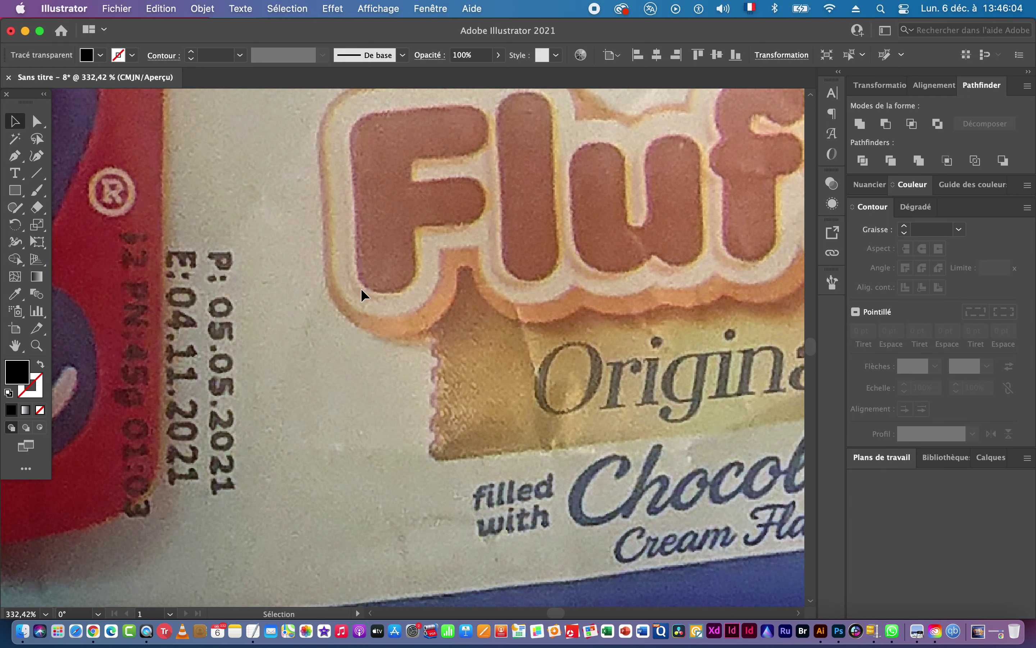
scroll(604, 296, down, 5)
scroll(463, 301, right, 15)
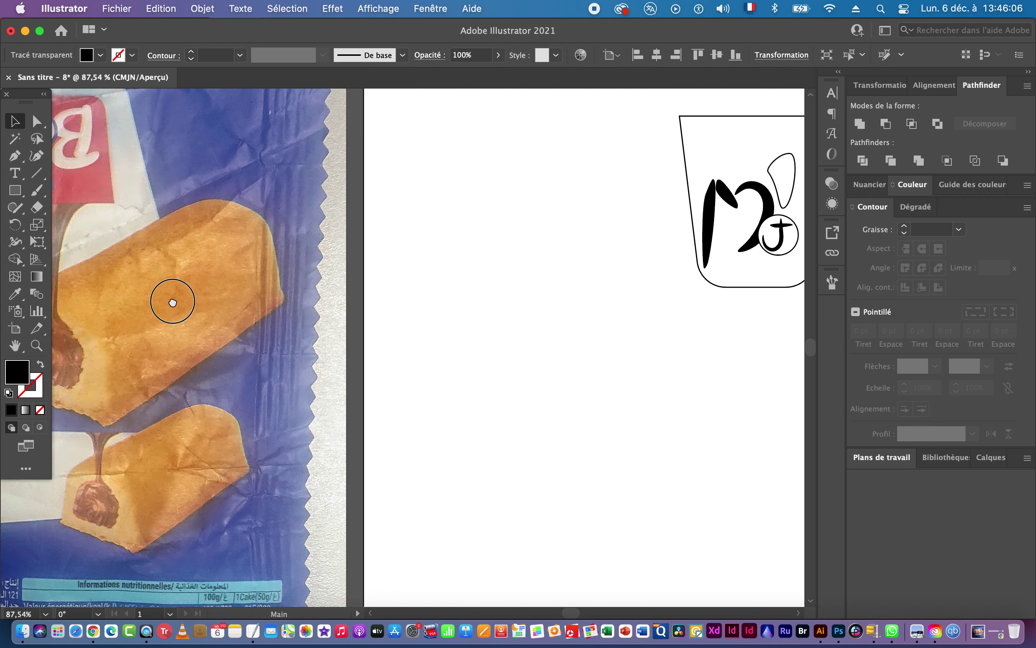
scroll(615, 232, up, 3)
scroll(615, 231, up, 3)
click(185, 296)
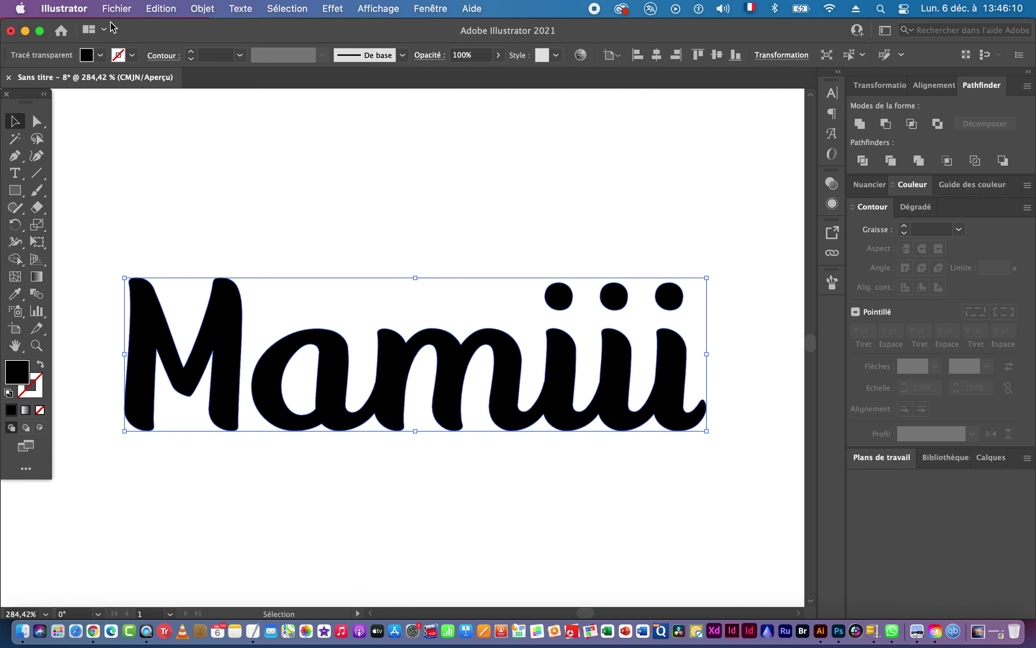
Give "Mamiii" the default white fill and 1 pt black stroke, and set up a path offset of 2,5 mm around it.
key(d)
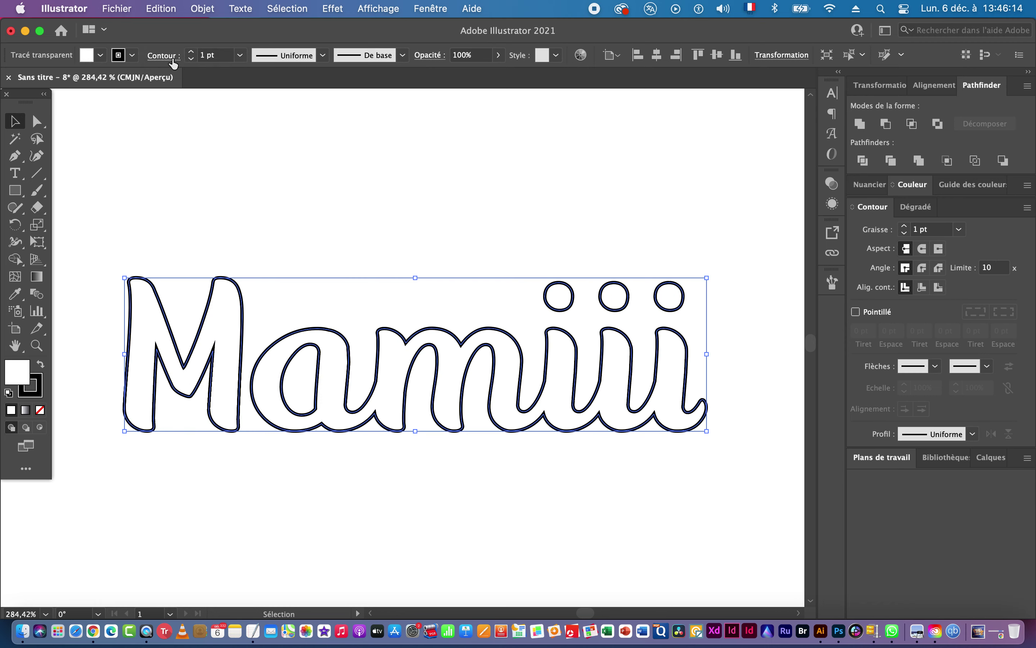
click(203, 8)
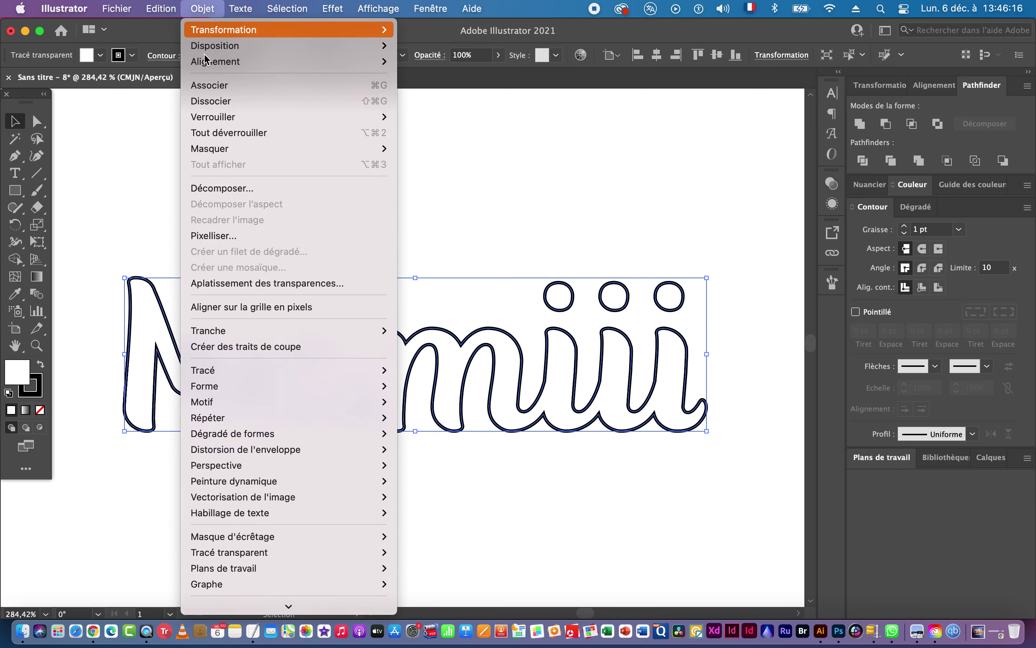
mouse_move(214, 370)
click(431, 426)
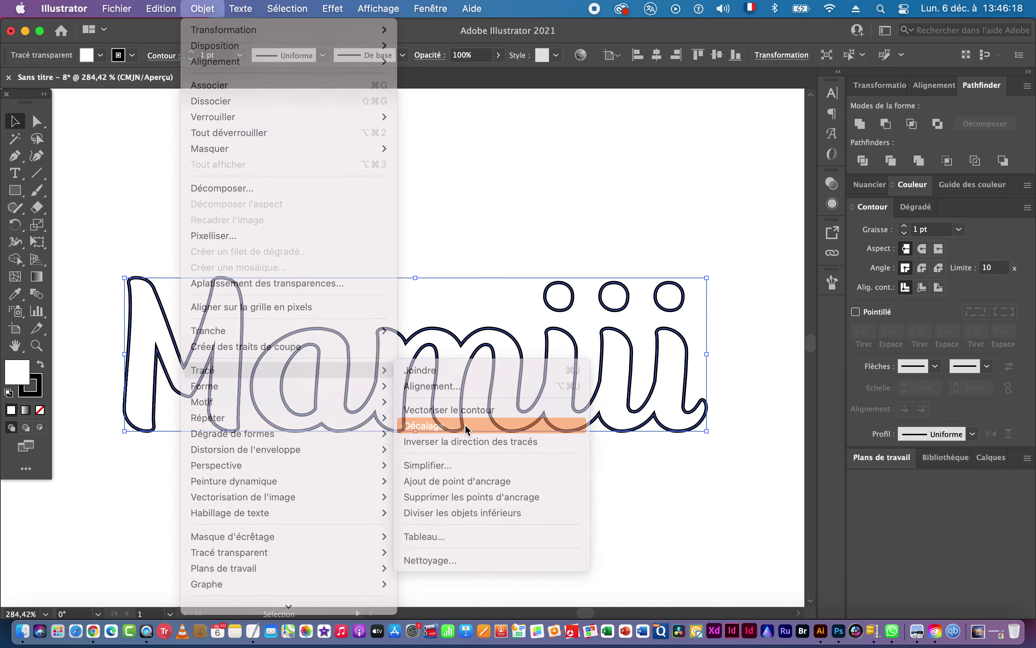
text(2)
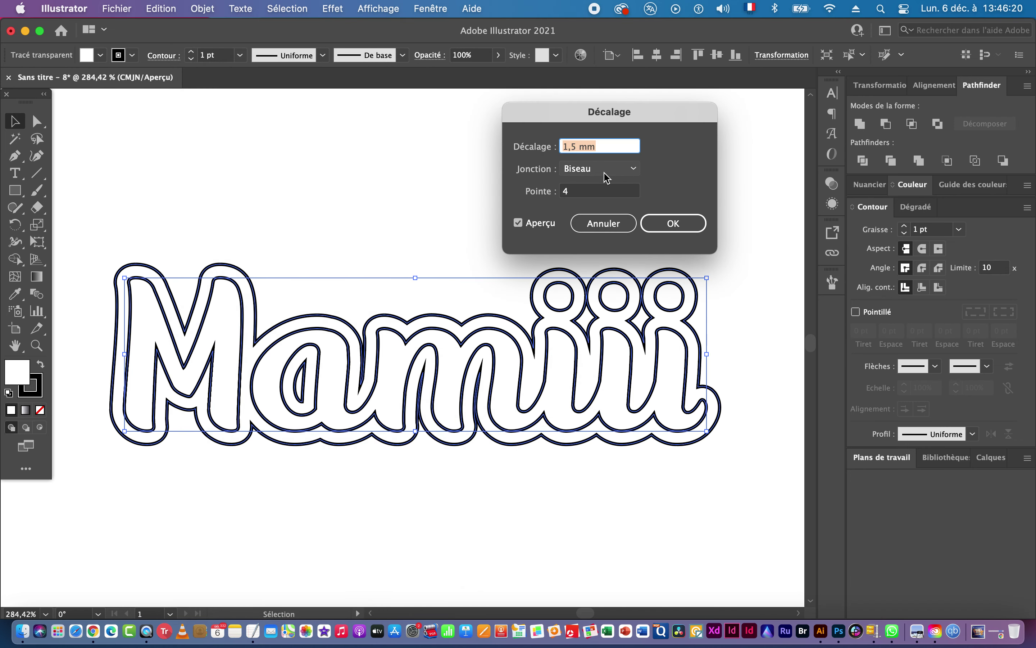
key(Up)
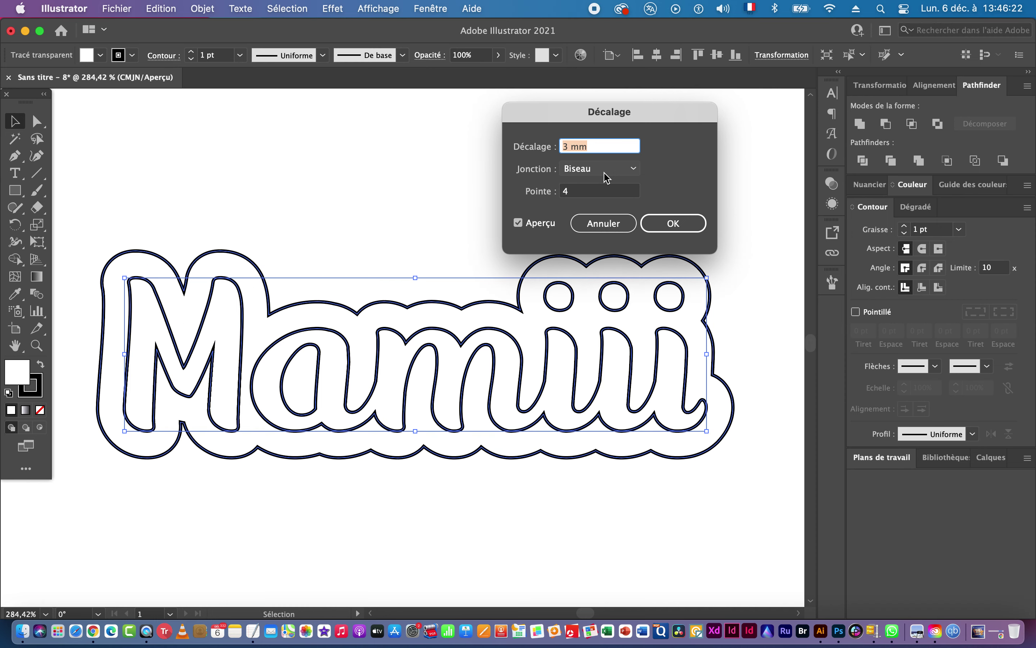
key(Down)
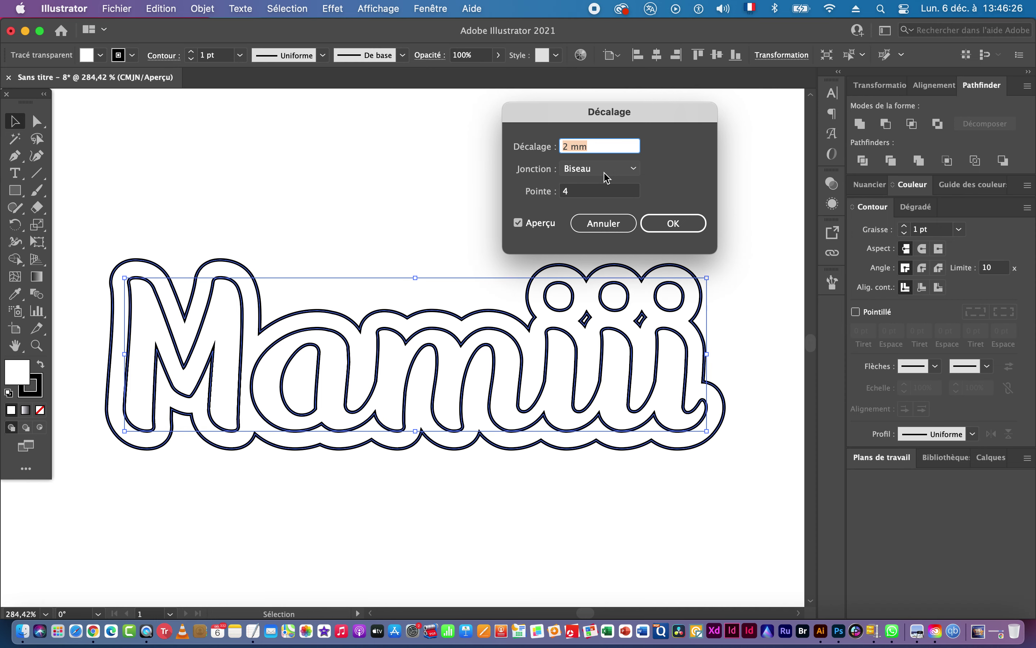
click(569, 146)
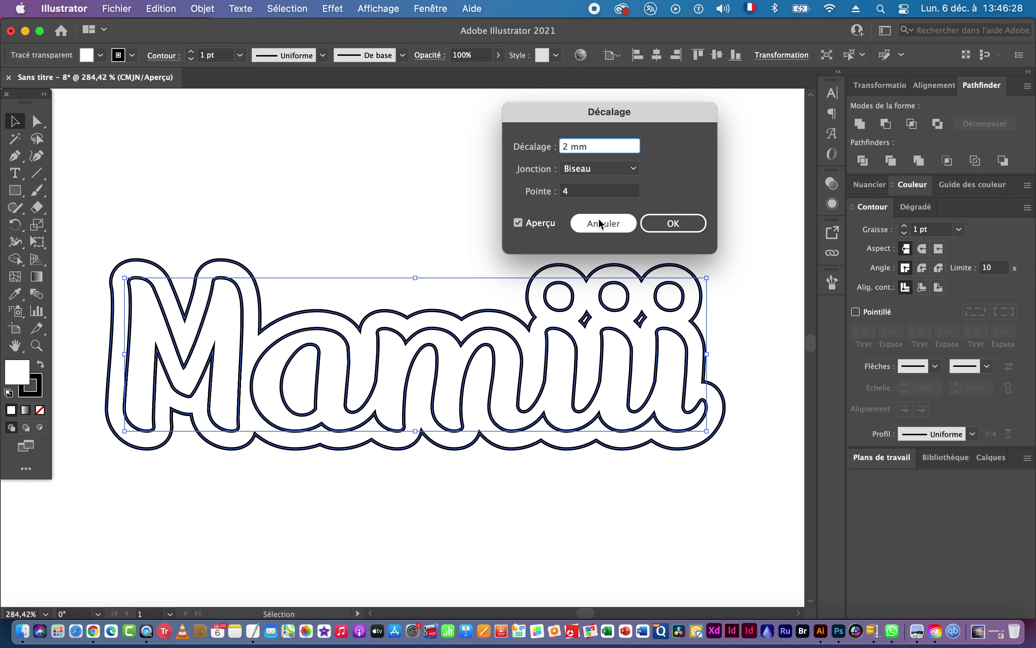
text(,5)
key(Tab)
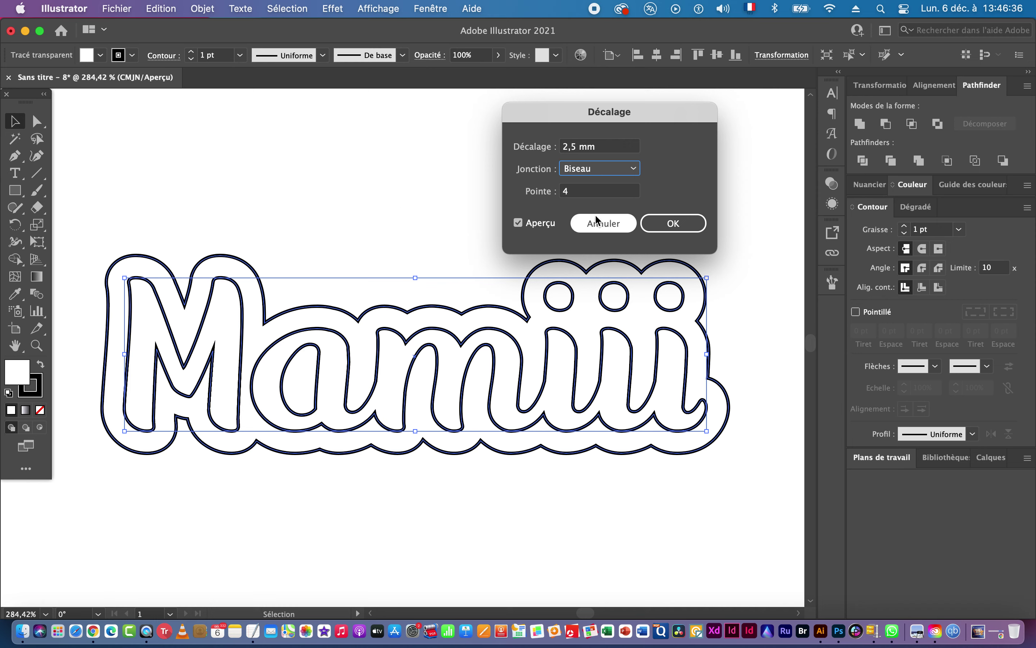
Compare the Biseau and Arrondi joins for the offset, and create the 2,5 mm outline with the Pointe join.
click(584, 176)
click(583, 180)
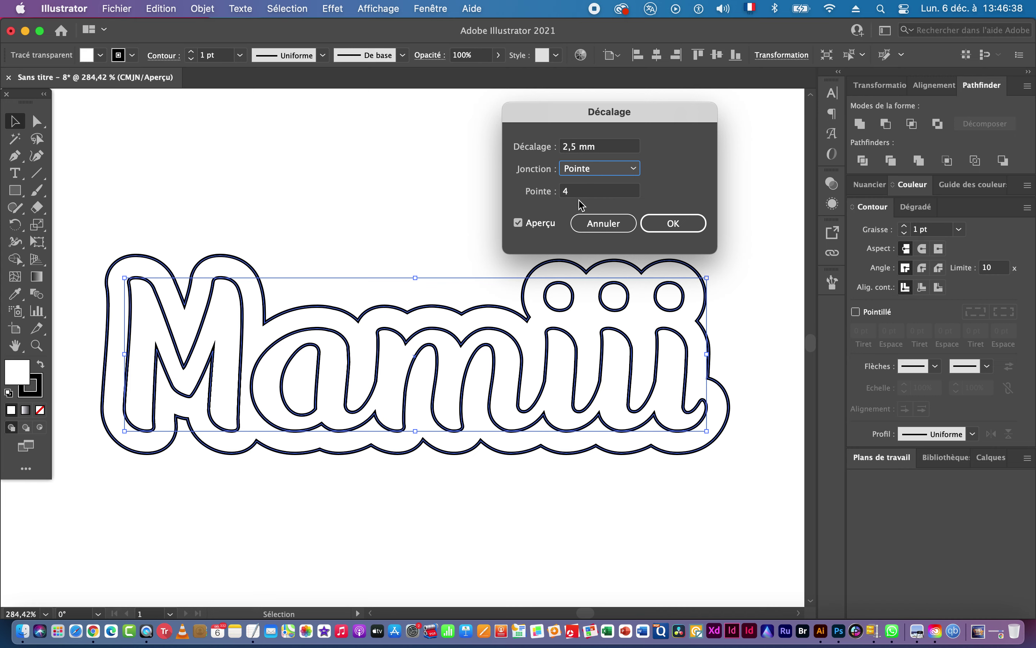
click(582, 172)
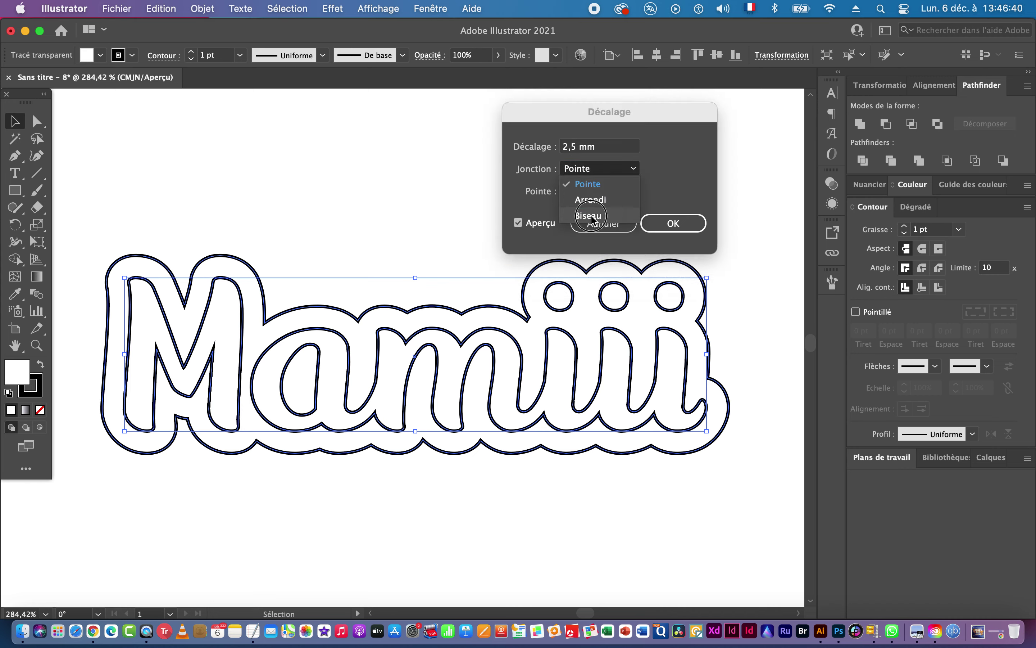
click(589, 216)
click(591, 171)
click(591, 200)
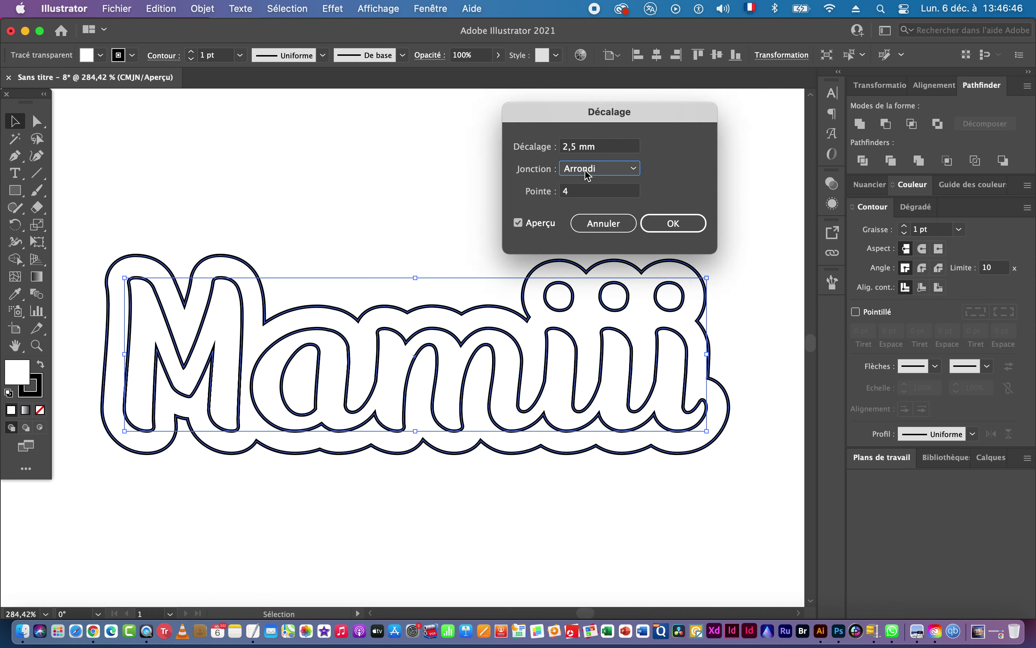
click(538, 224)
click(539, 225)
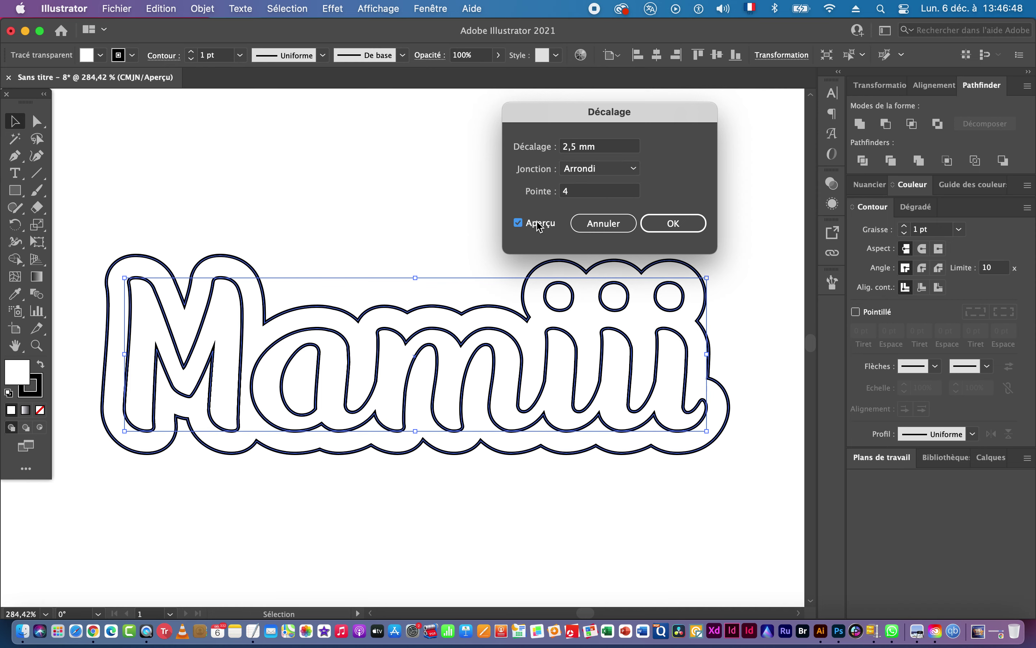
click(582, 176)
click(589, 185)
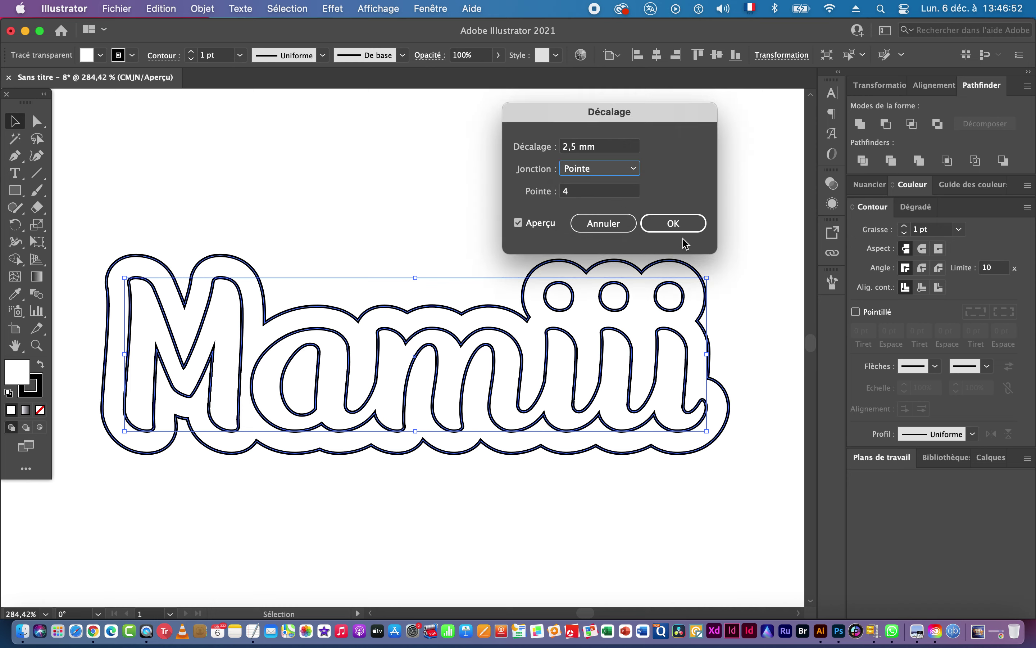
click(675, 225)
click(673, 230)
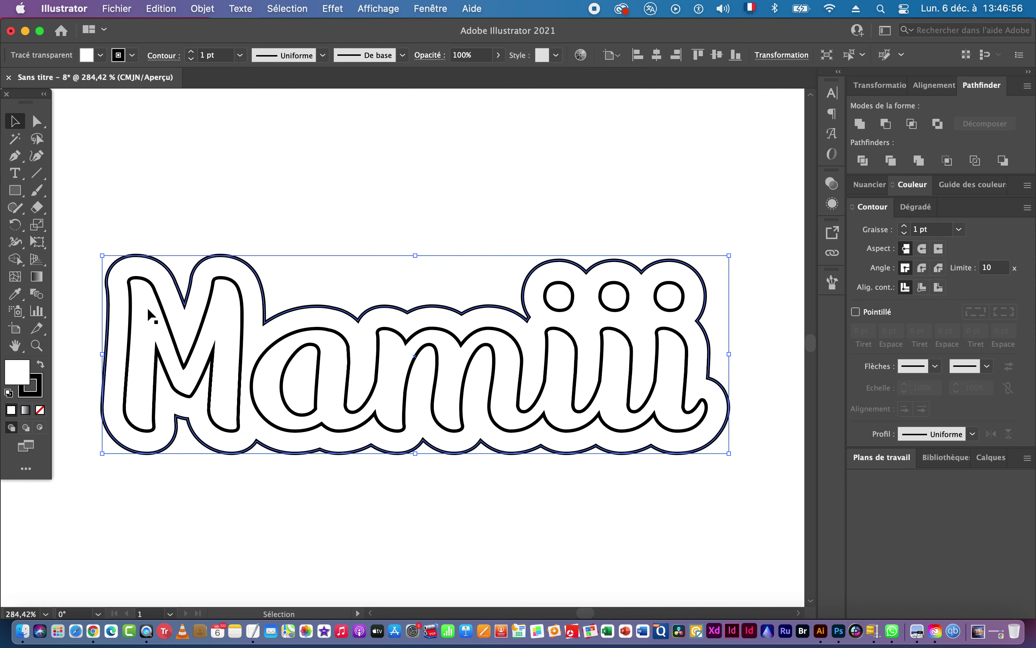
Duplicate the offset outline diagonally down and to the right, and send the copy behind the wordmark.
click(289, 296)
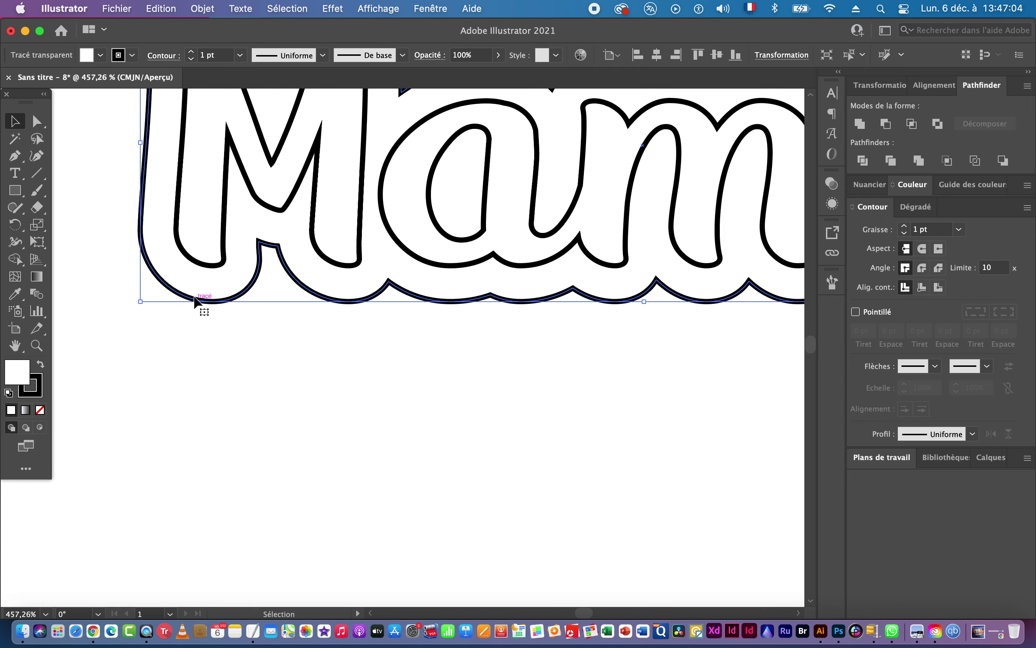
drag(198, 300, 236, 342)
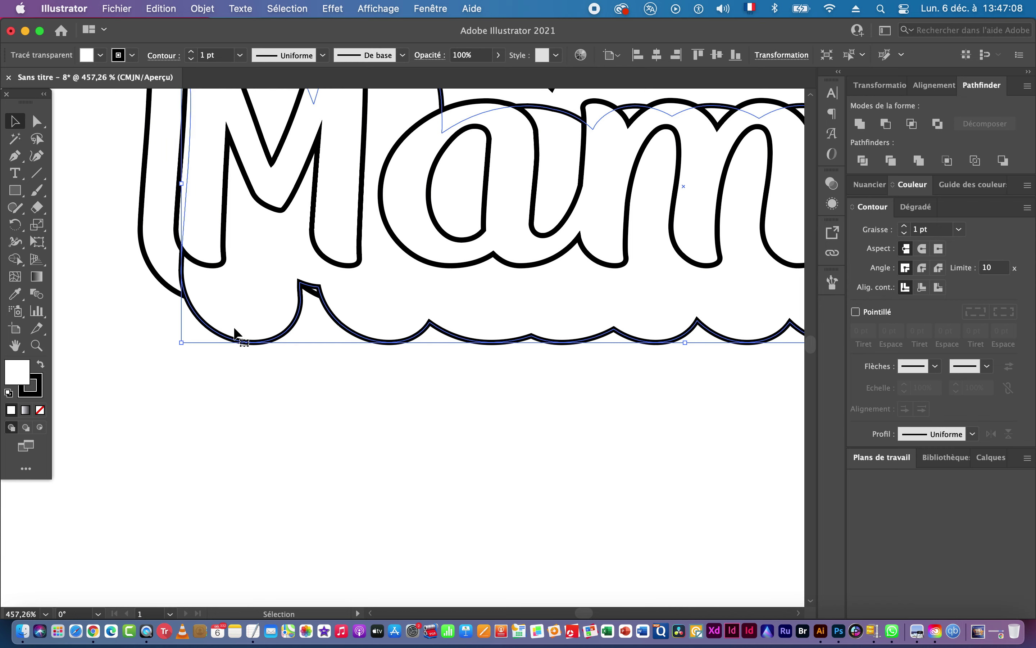
right_click(236, 331)
mouse_move(313, 508)
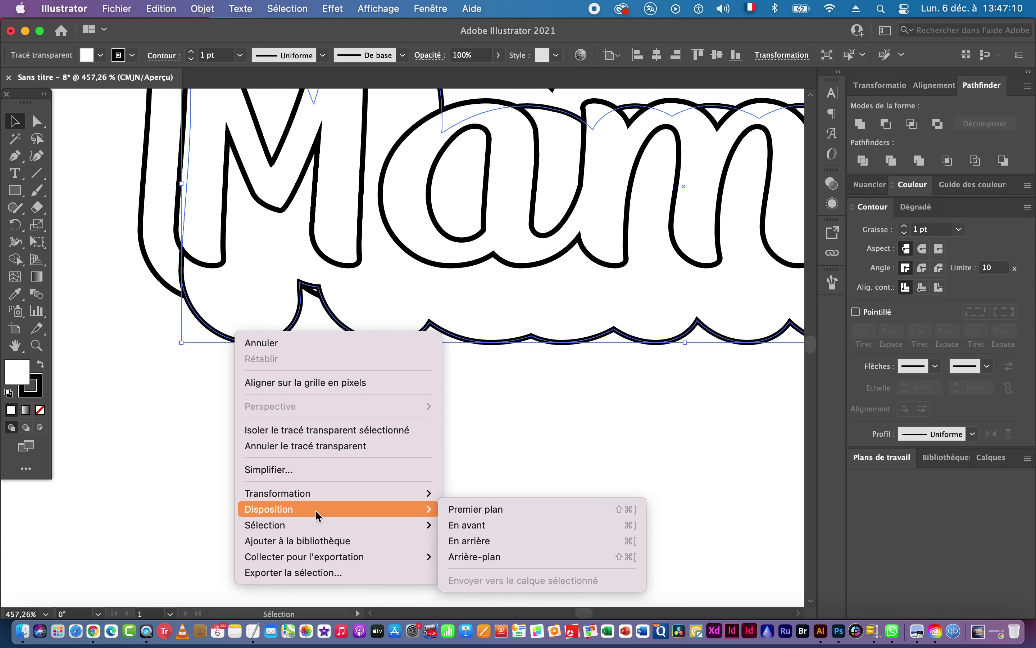
click(493, 555)
Move the rear outline copy diagonally about 1.28 mm up and to the left, closer to the front outline.
scroll(296, 261, up, 4)
scroll(296, 262, left, 3)
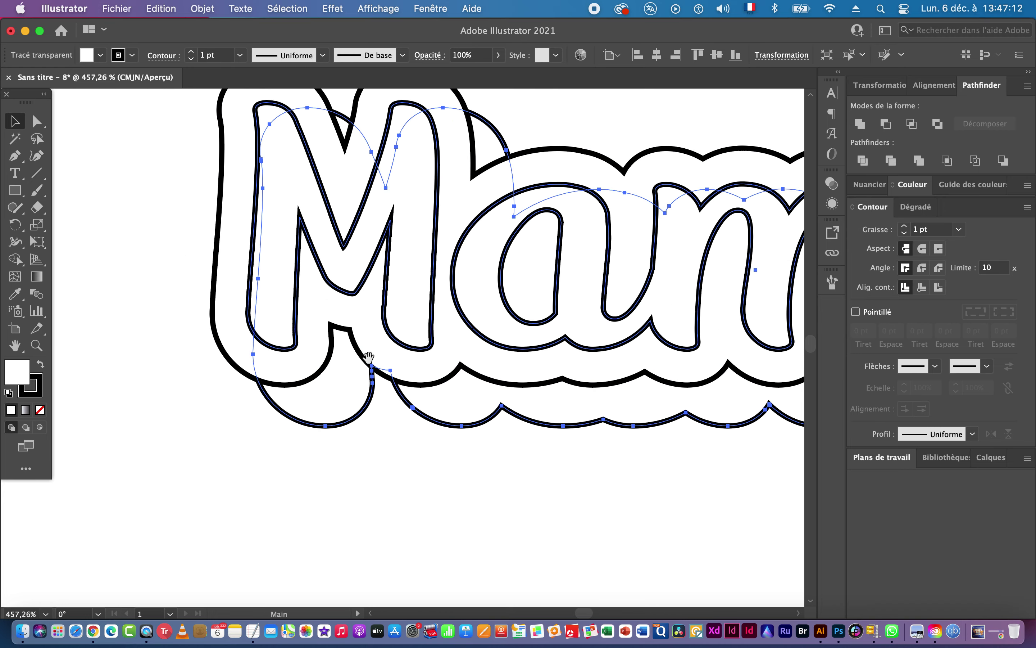
drag(339, 411, 324, 398)
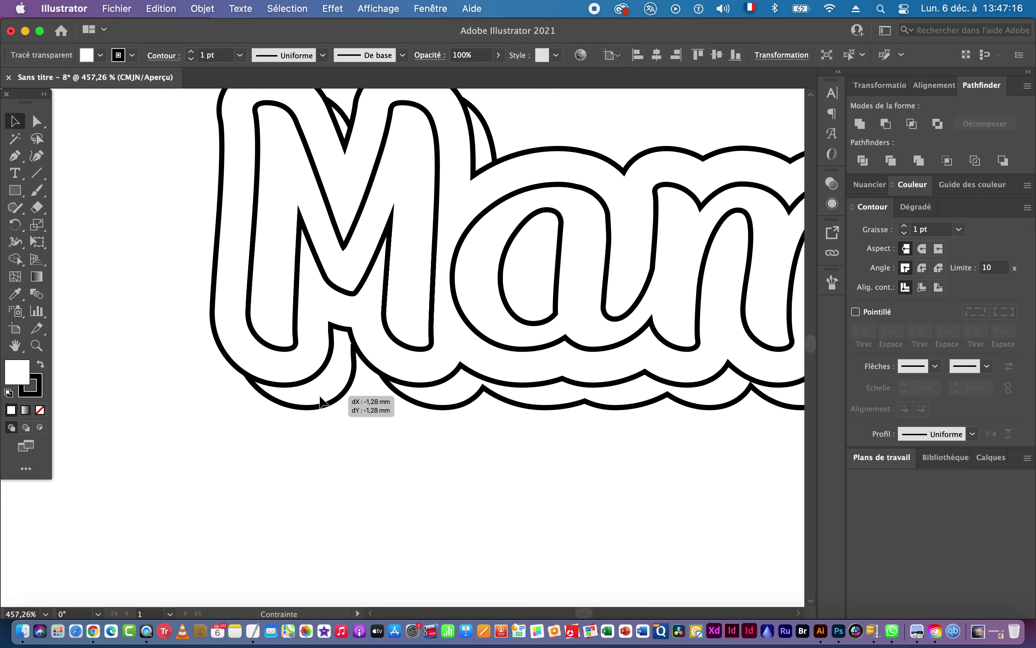
Compare the layered "Mamiii" outlines with the "Fluffy" lettering on the wrapper photo.
key(super+space)
key(super+0)
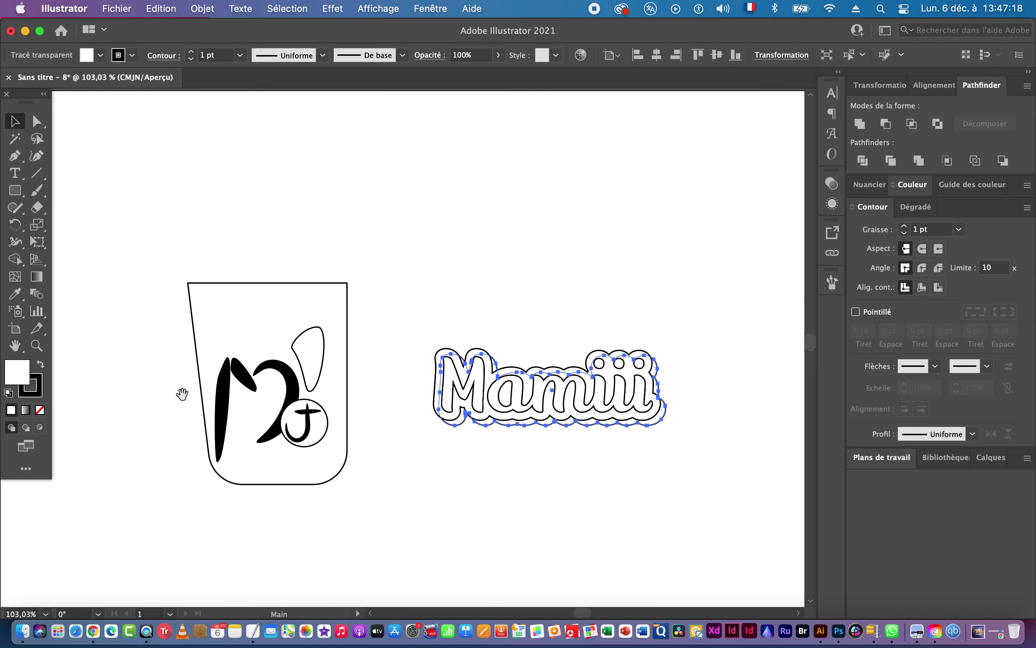
scroll(183, 393, left, 15)
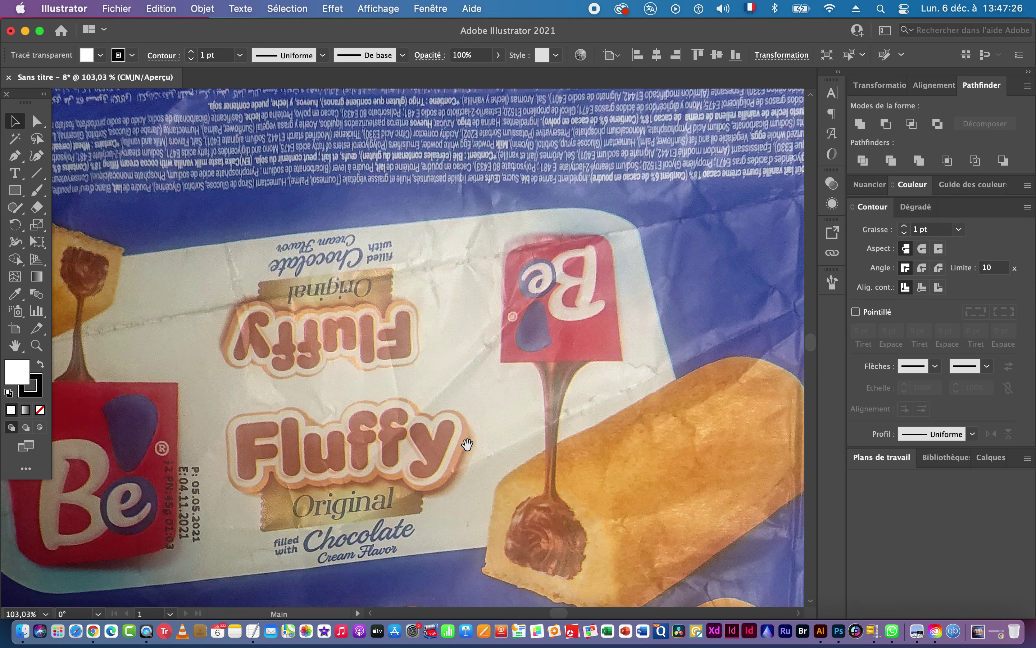
scroll(636, 452, right, 15)
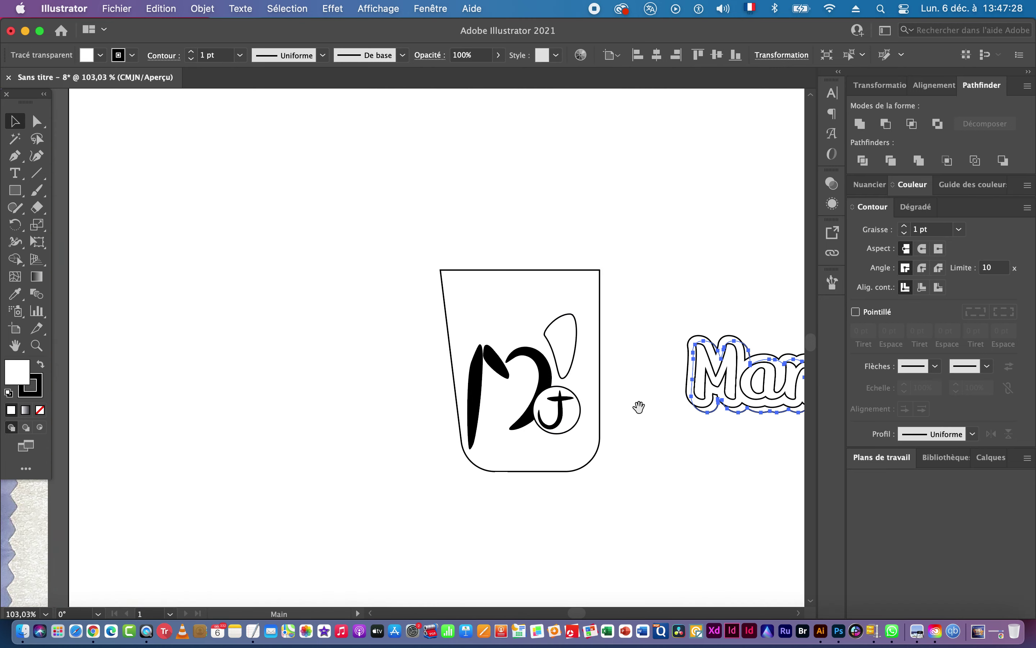
scroll(508, 417, up, 8)
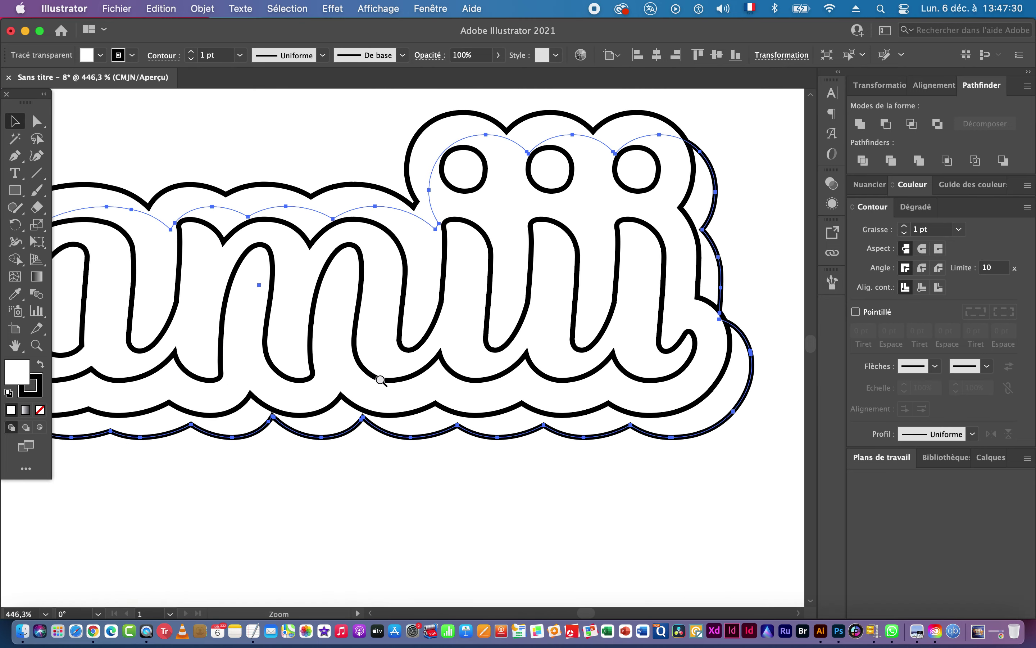
scroll(247, 297, left, 15)
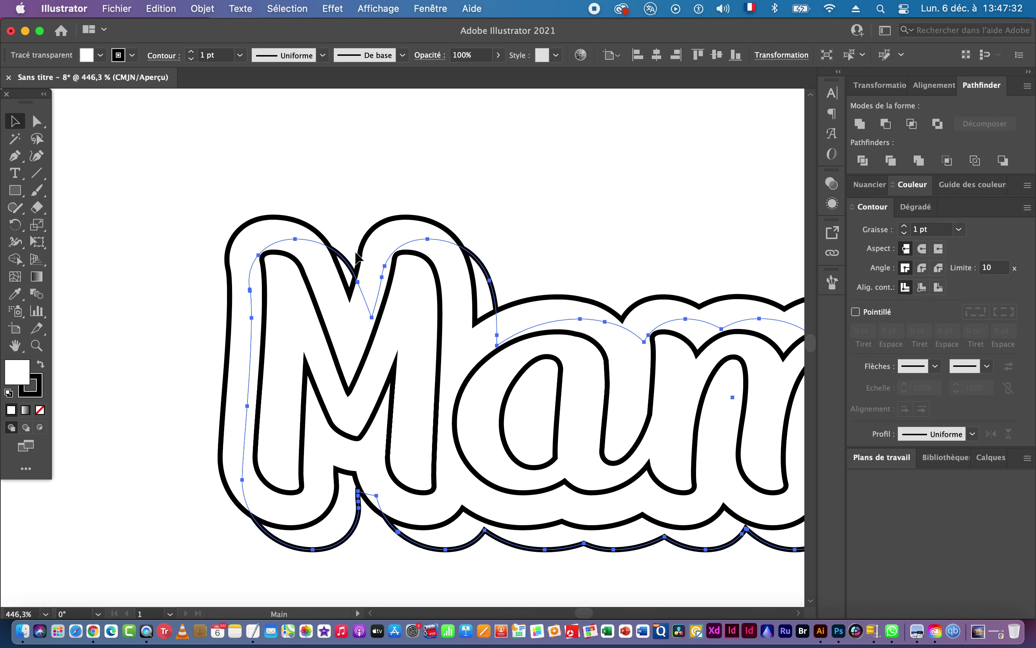
Offset the "Mamiii" lettering outward by 1 mm with the Pointe join.
scroll(285, 300, up, 3)
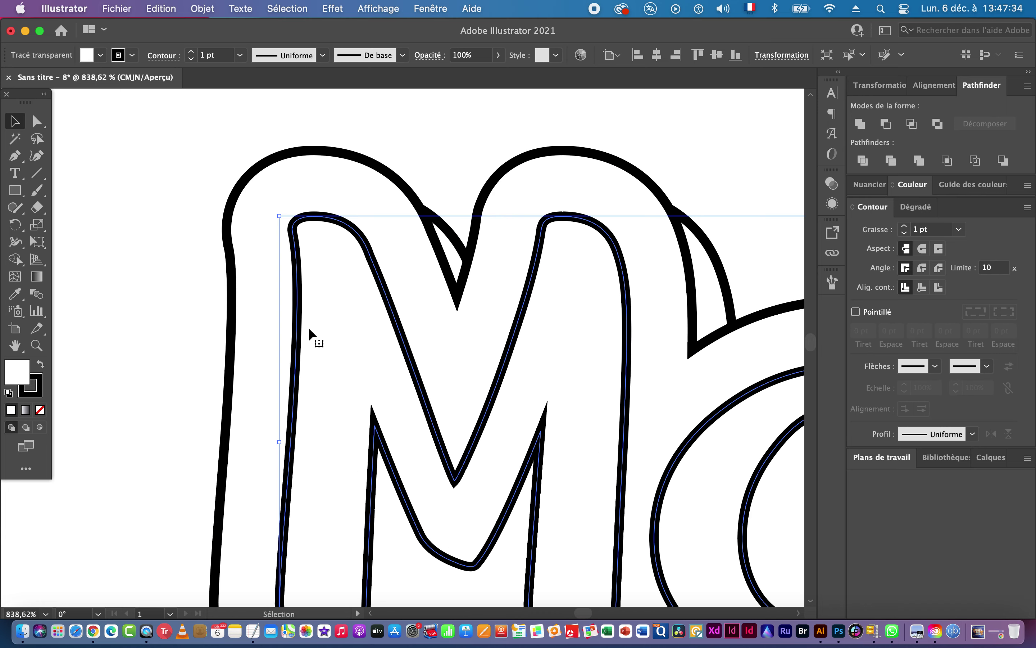
click(205, 10)
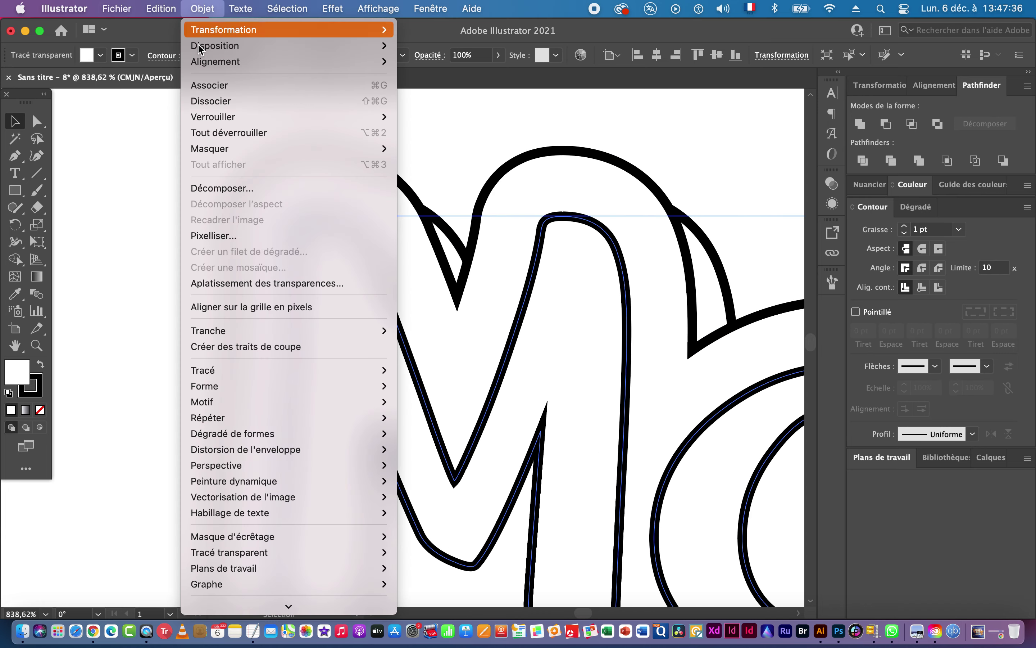
mouse_move(225, 371)
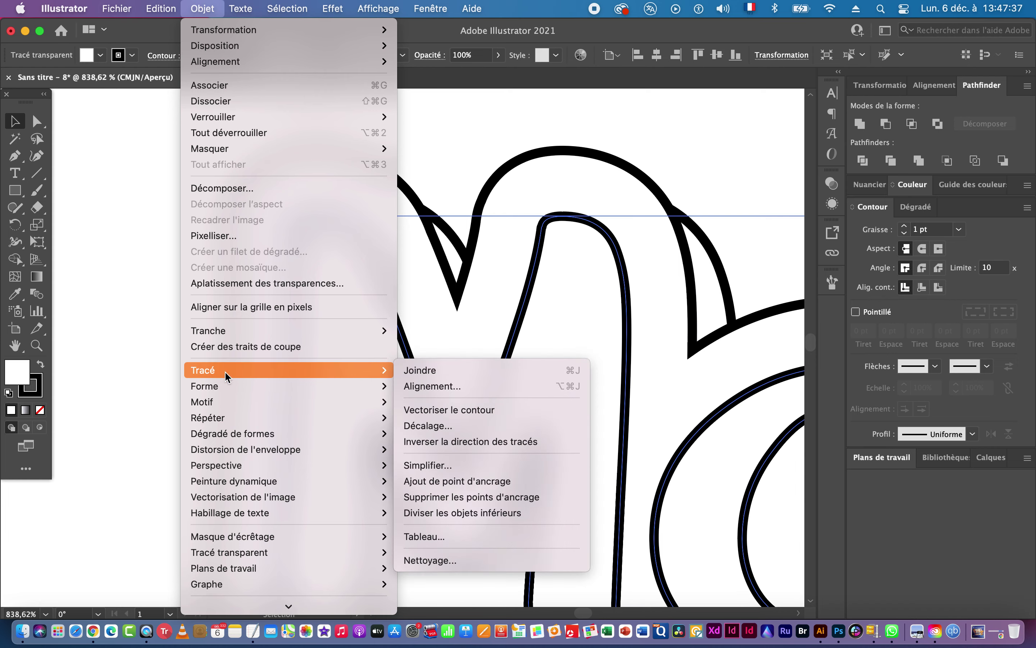
click(427, 424)
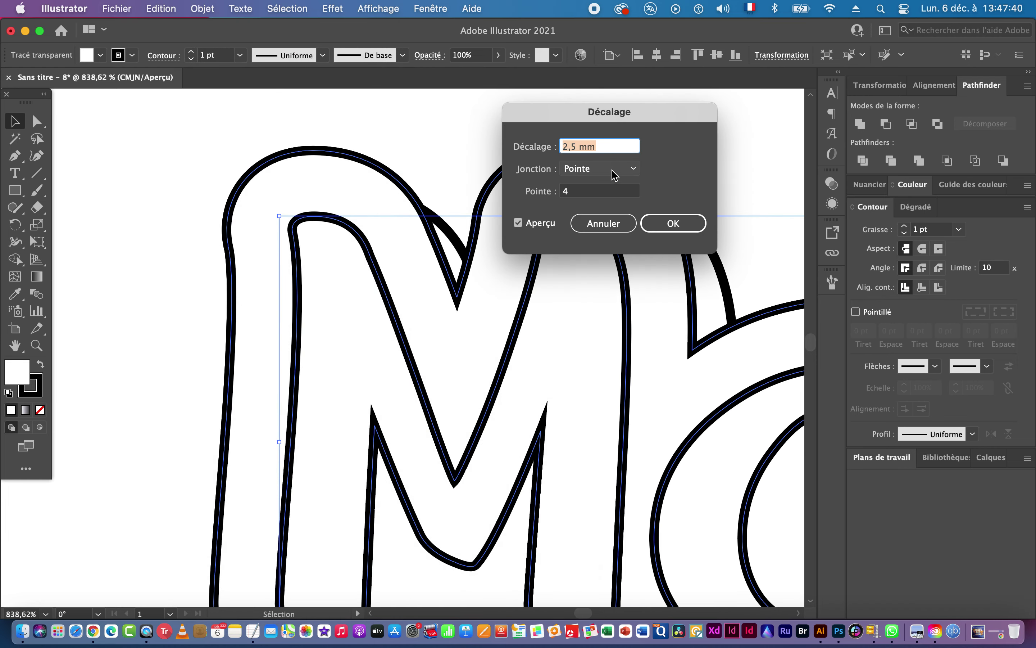
click(533, 222)
click(539, 223)
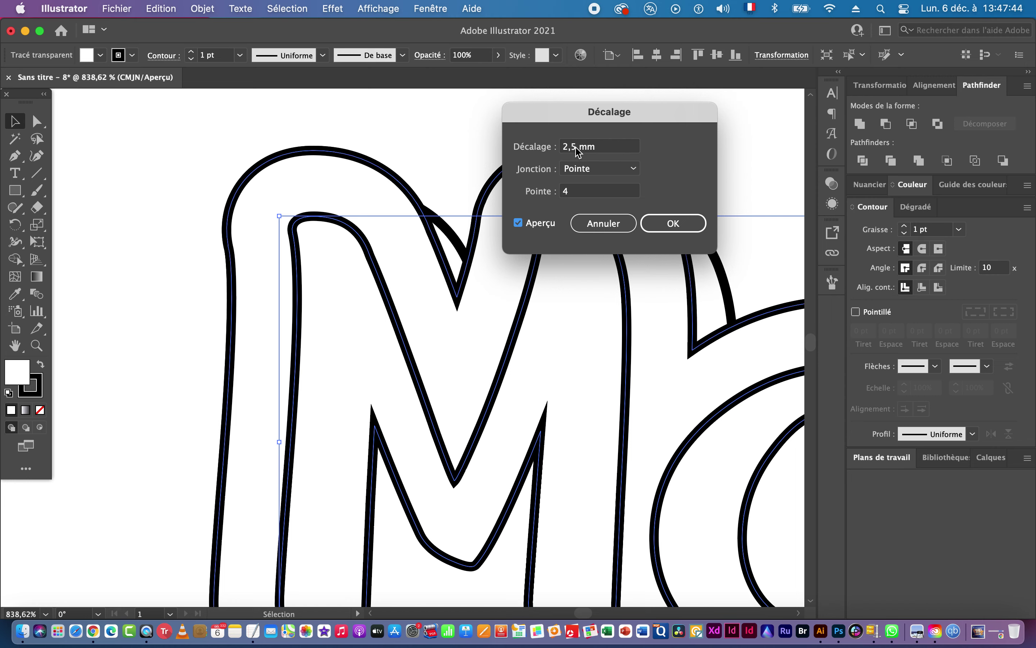
drag(578, 152, 554, 151)
text(1)
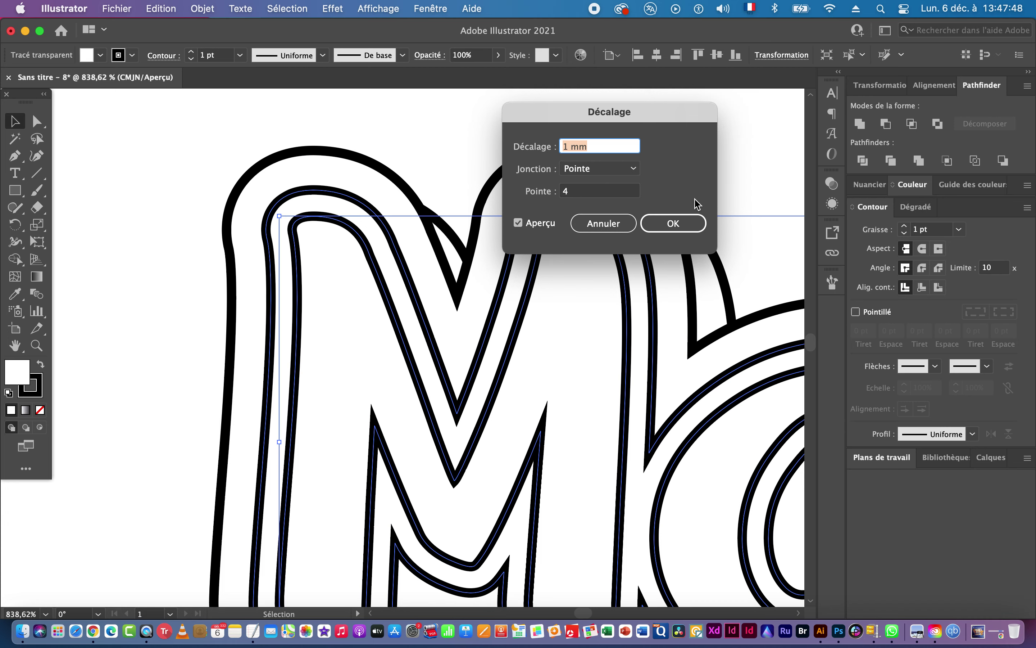
click(669, 223)
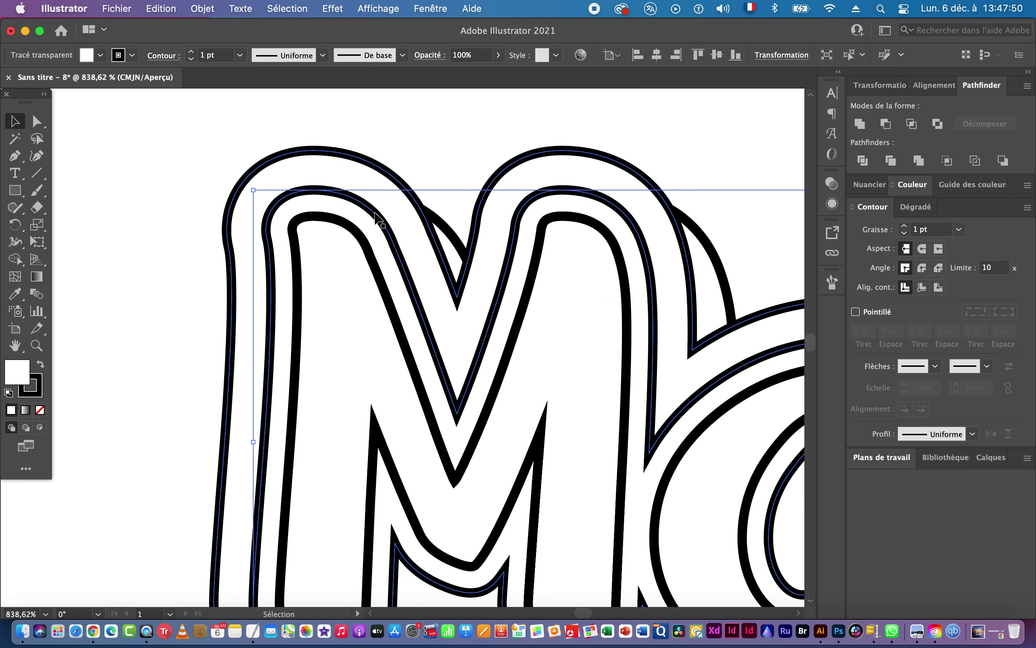
Duplicate the 1 mm outline slightly down and to the right, and check the overlapping paths in outline view.
click(365, 205)
scroll(365, 205, up, 5)
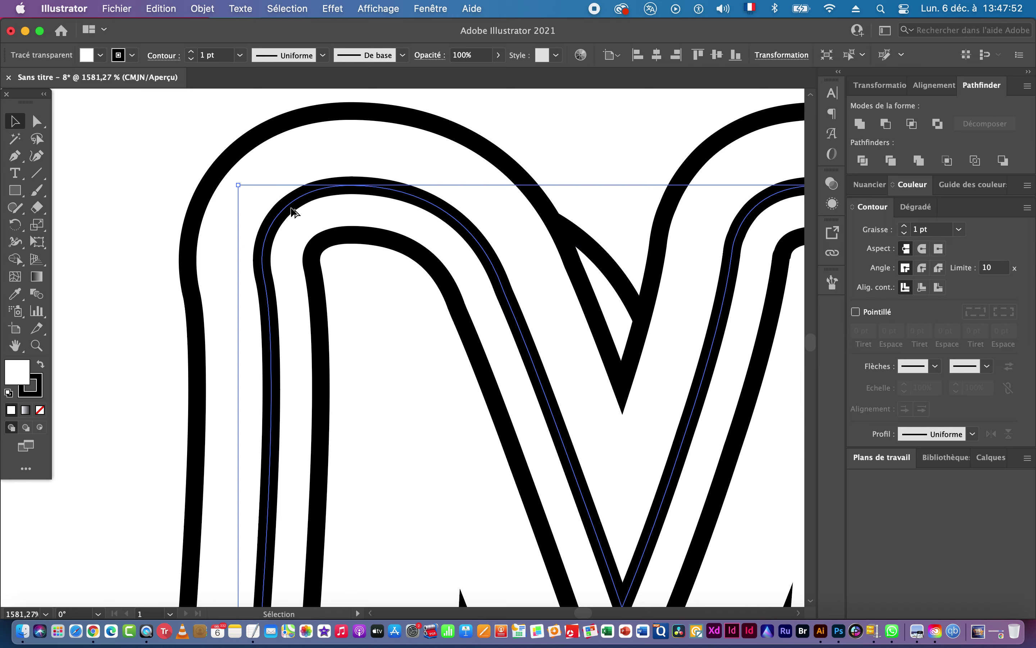
drag(289, 207, 319, 229)
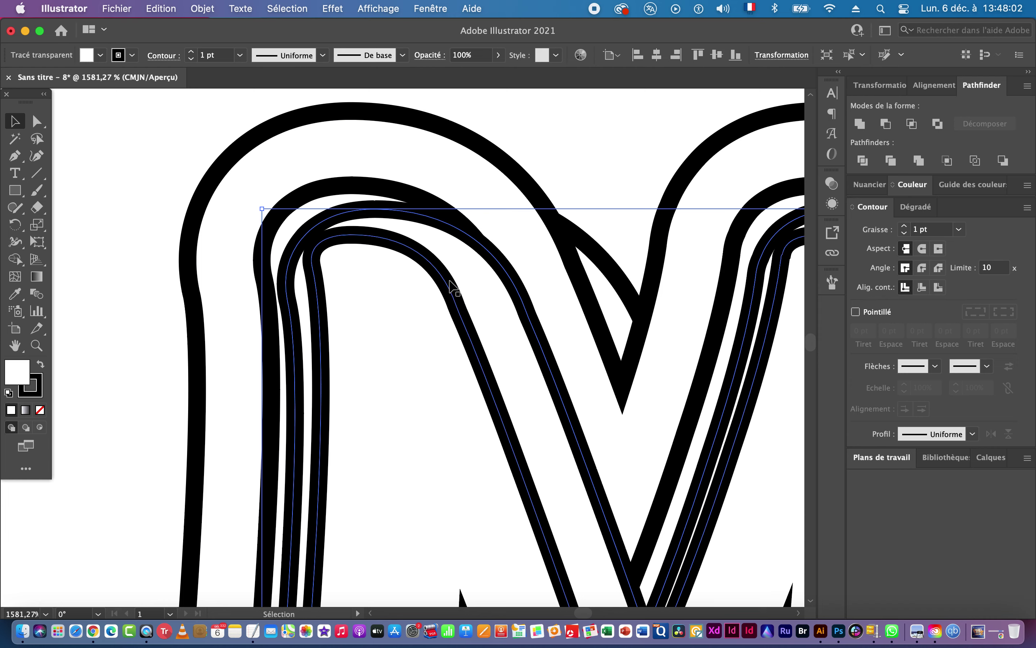
key(super+y)
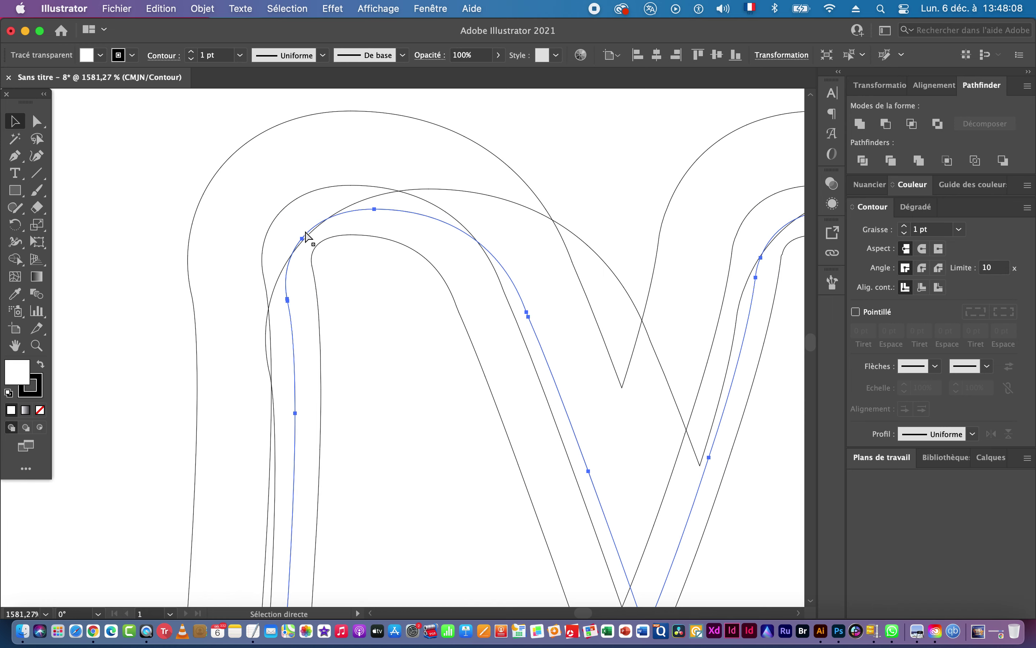
key(super+t)
key(super+t)
key(super+y)
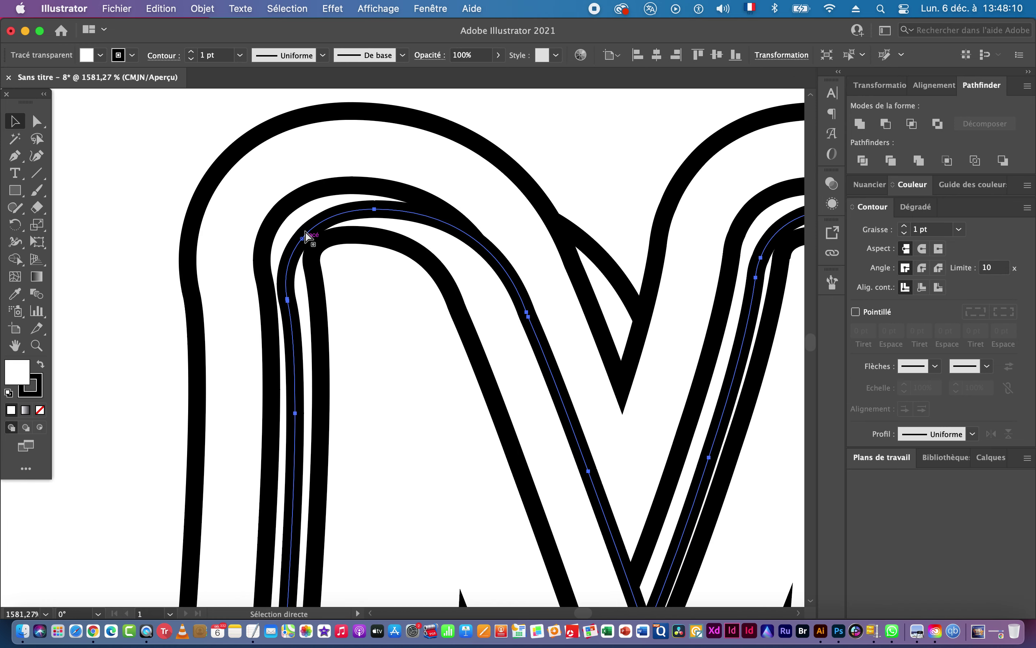
Try subtracting the shifted copy from the 1 mm outline, filling the remaining slivers black with no stroke.
click(272, 204)
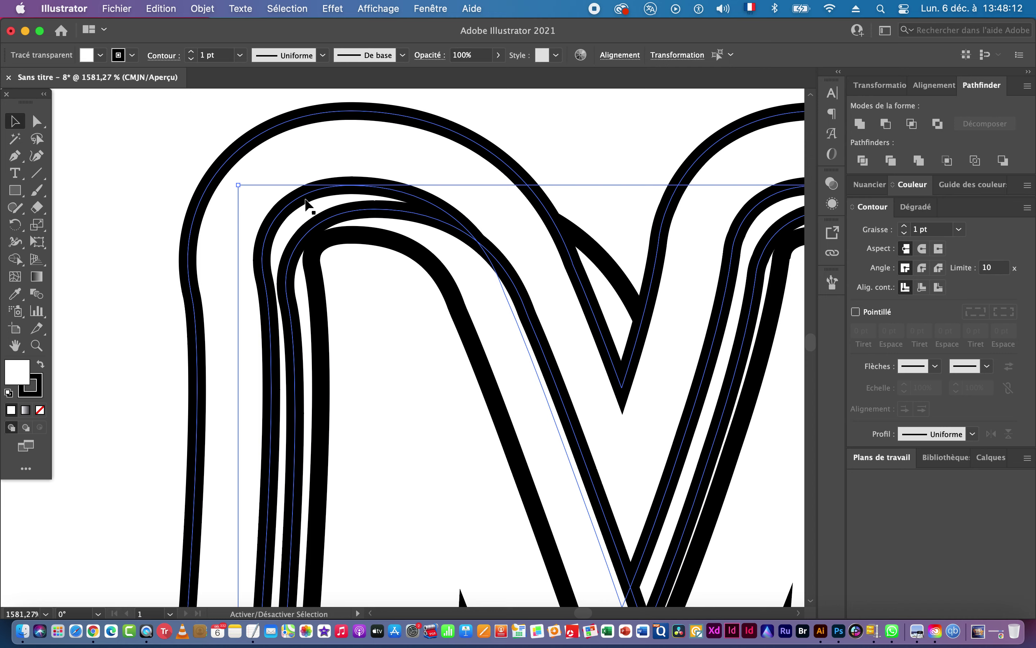
drag(377, 217, 557, 166)
key(super+z)
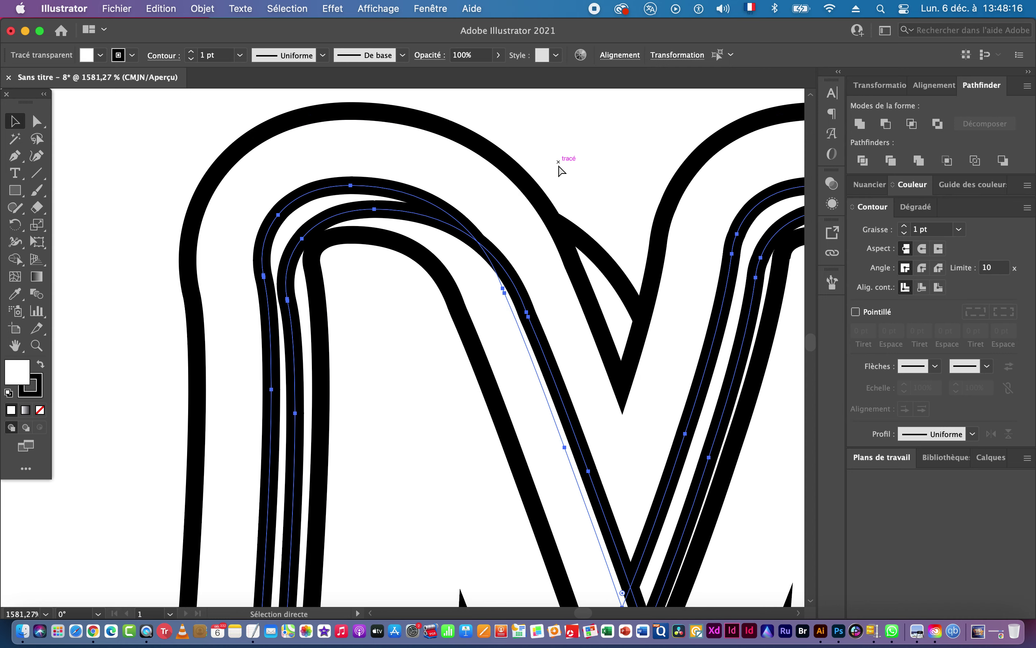
drag(583, 338, 340, 329)
drag(604, 481, 394, 341)
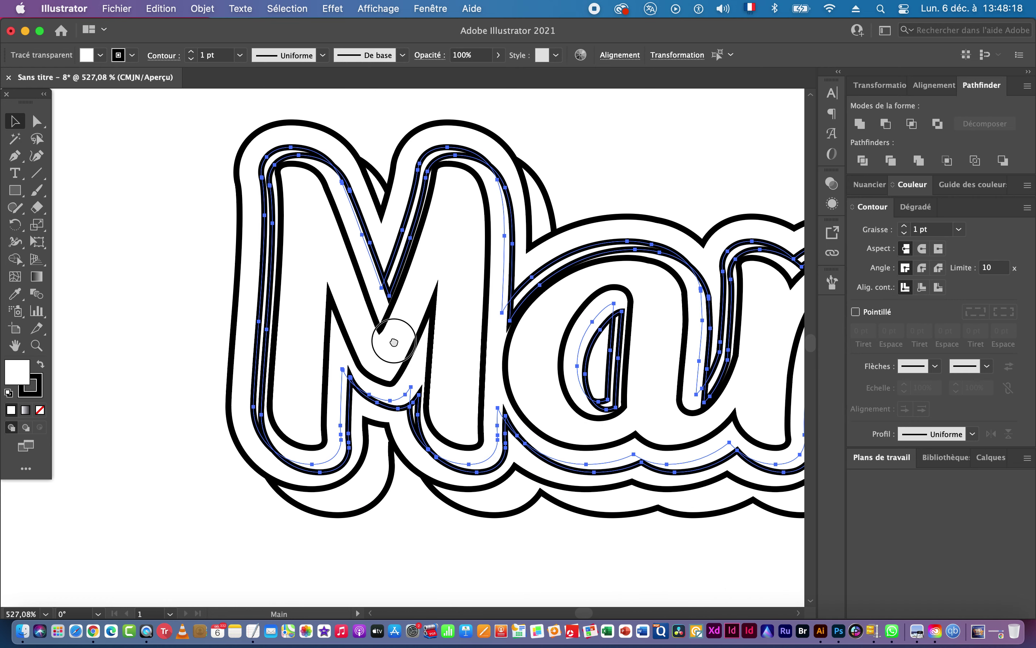
click(886, 124)
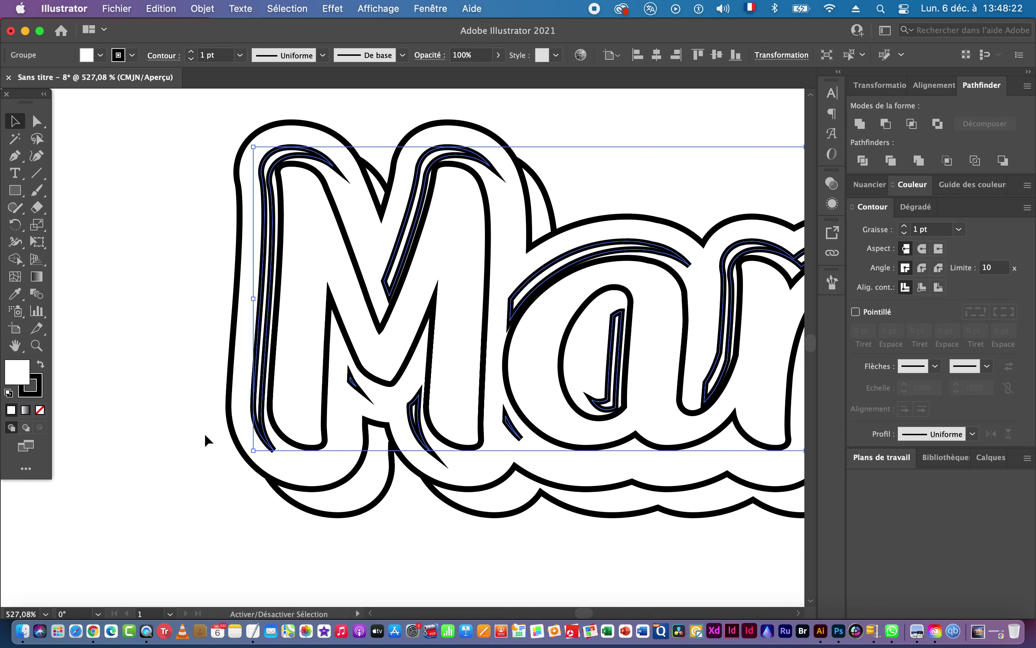
key(shift+x)
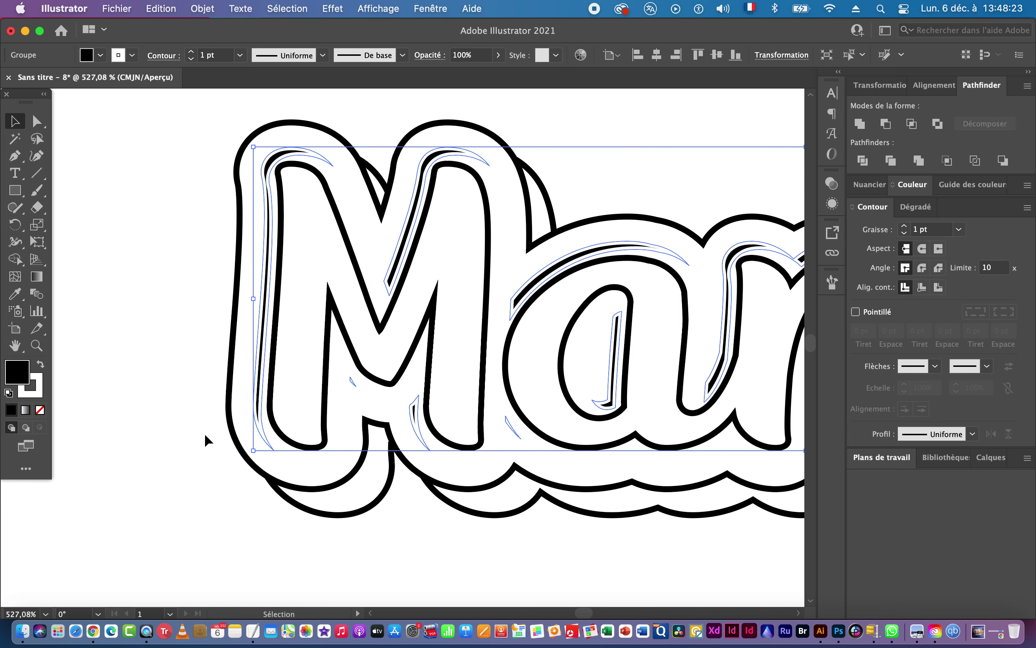
click(41, 410)
key(super+h)
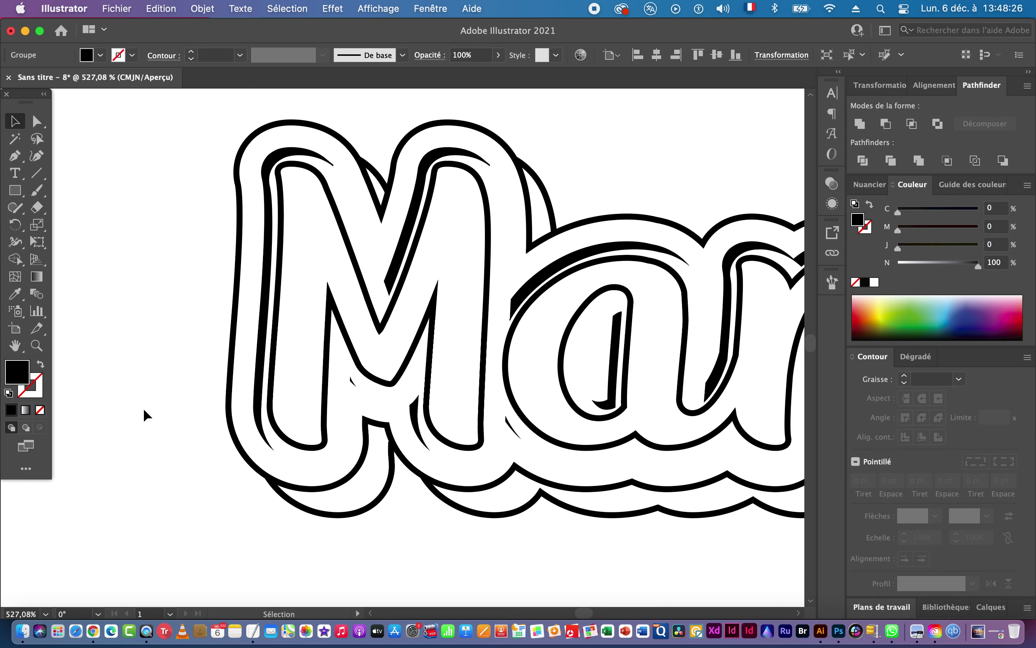
Examine the black inner shadow across the whole wordmark and around the dots of the i letters.
click(143, 409)
key(super+space)
drag(559, 480, 440, 474)
drag(615, 461, 361, 405)
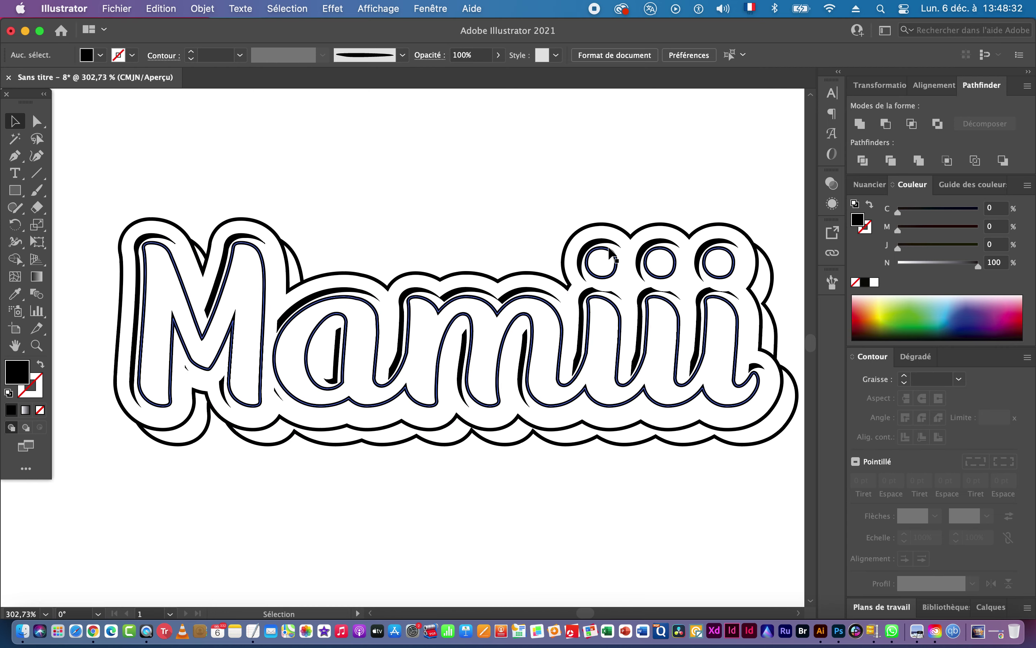
key(super+space)
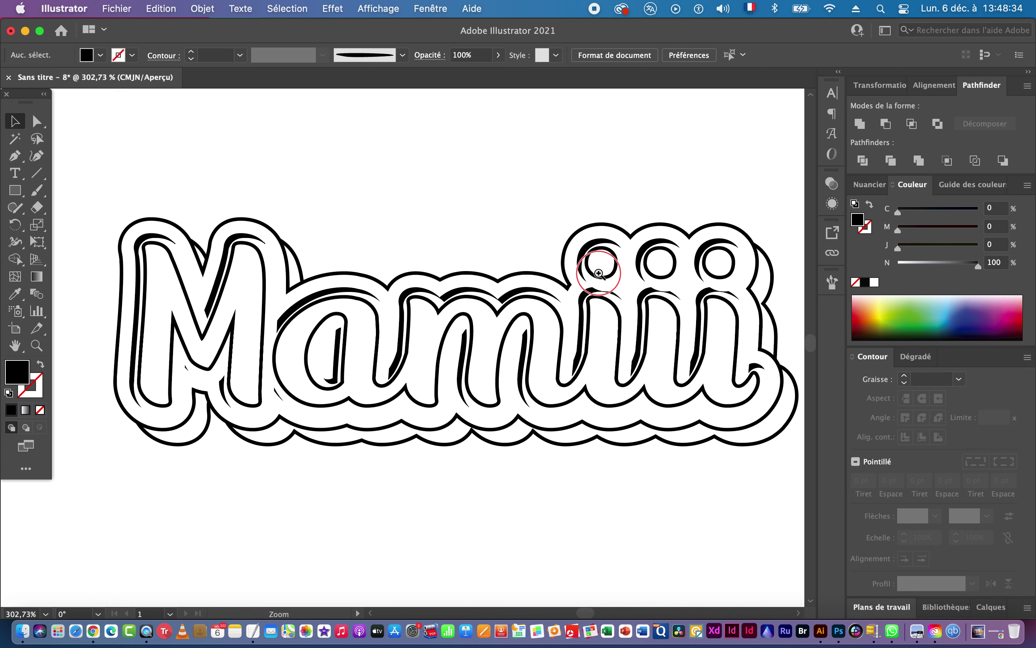
scroll(606, 283, up, 3)
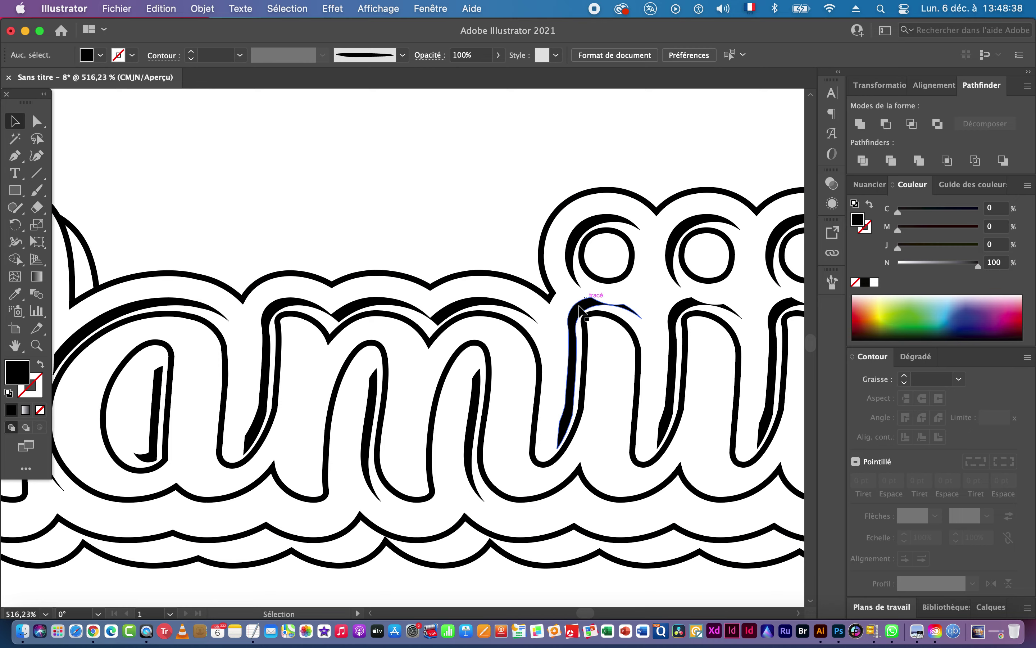
key(super+space)
drag(606, 430, 422, 427)
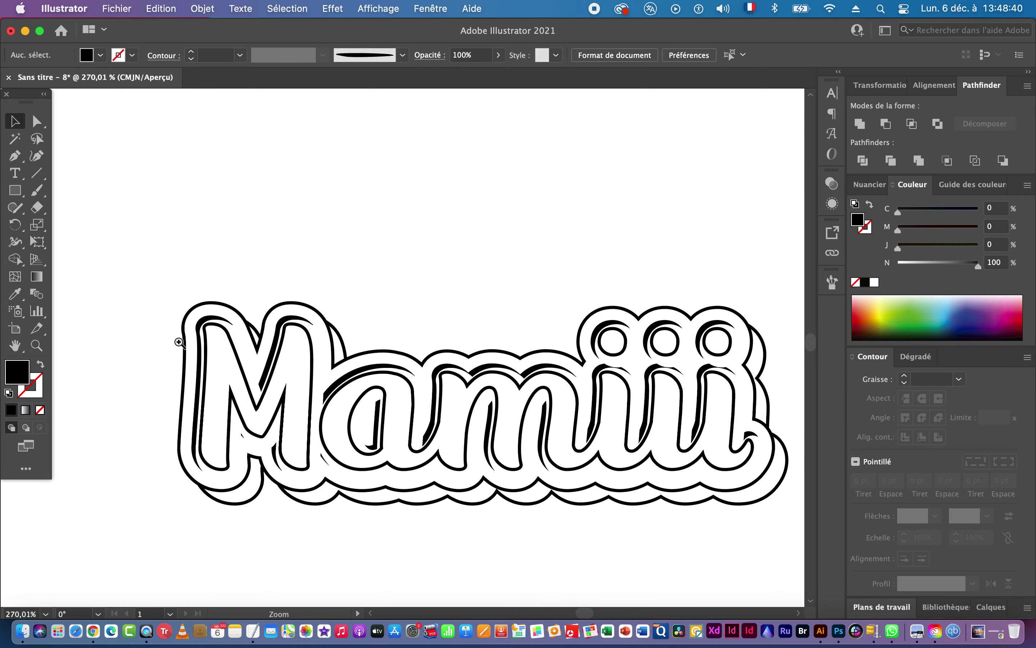
Undo the black inner shadow and the shifted copy, back to the single 1 mm outline around the letters.
drag(179, 341, 266, 340)
click(269, 347)
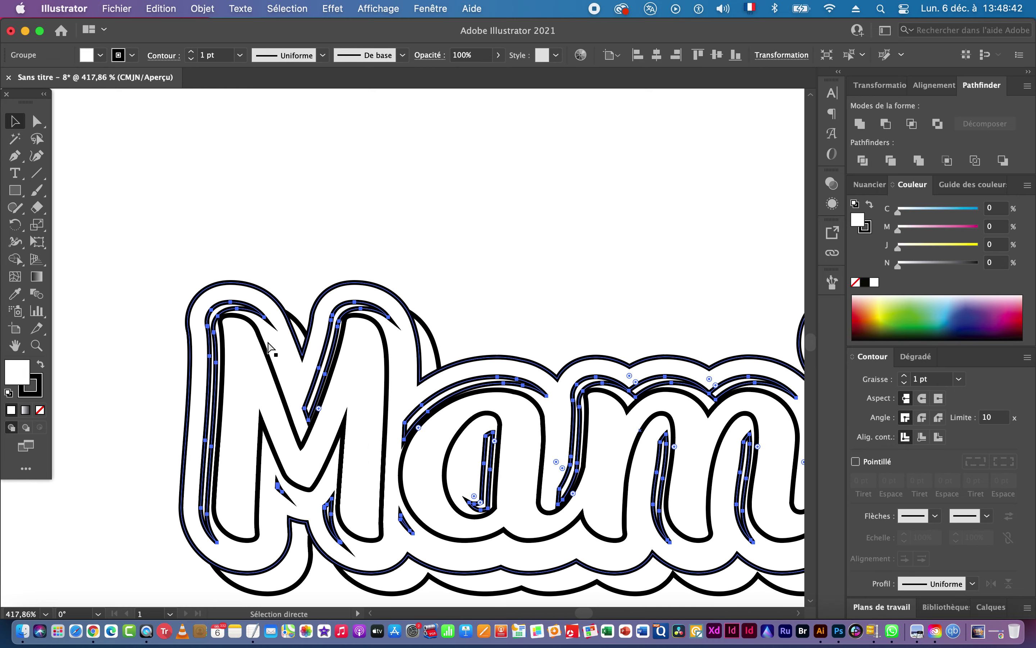
click(268, 348)
key(v)
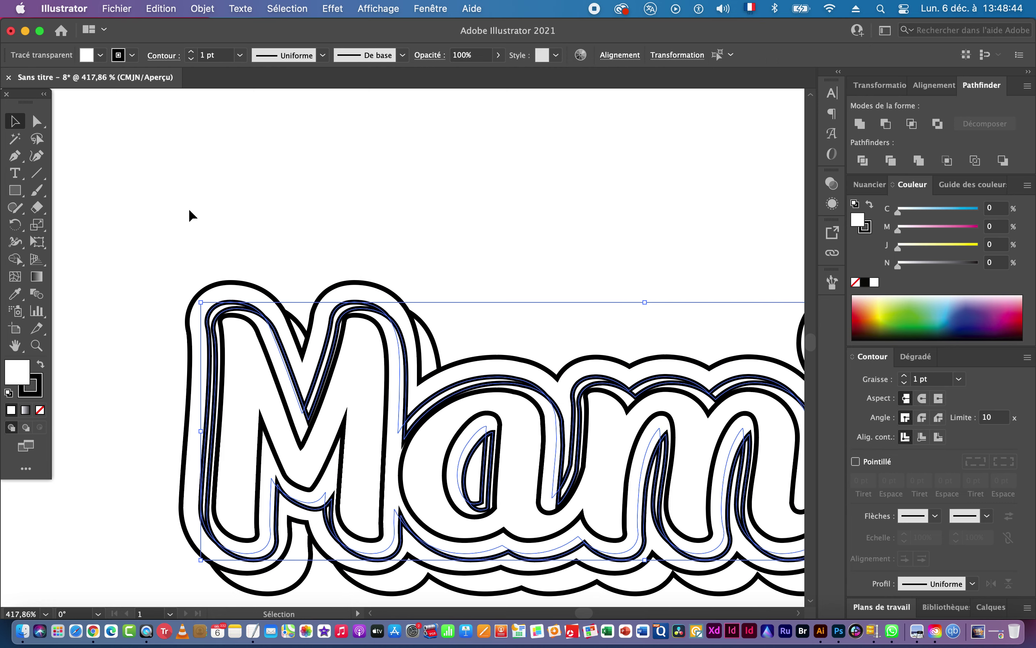
click(196, 208)
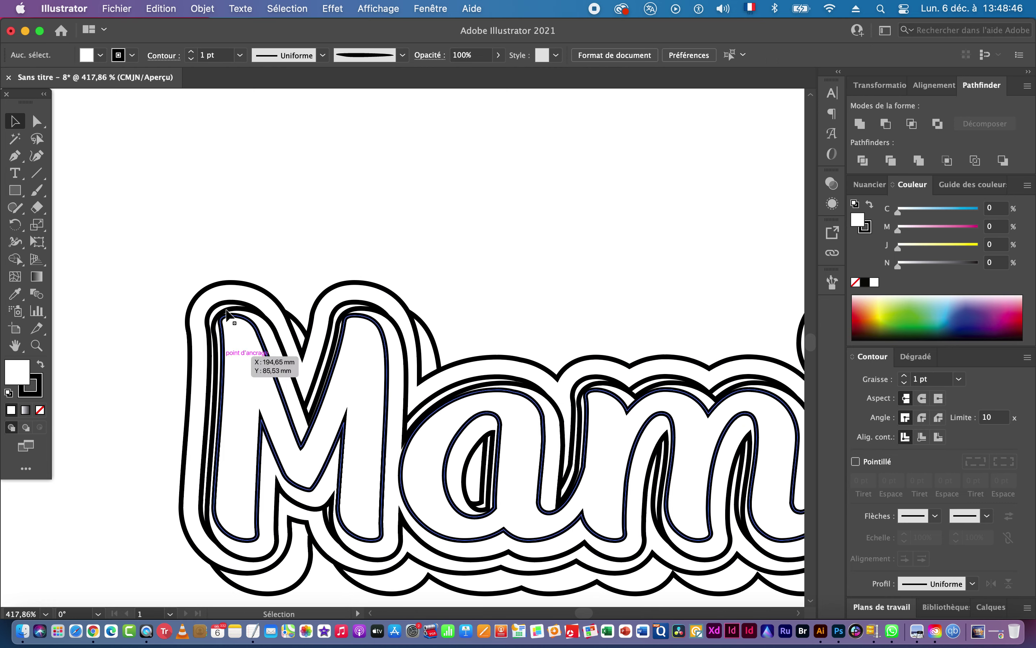
drag(196, 302, 334, 319)
drag(387, 538, 317, 283)
drag(257, 475, 371, 456)
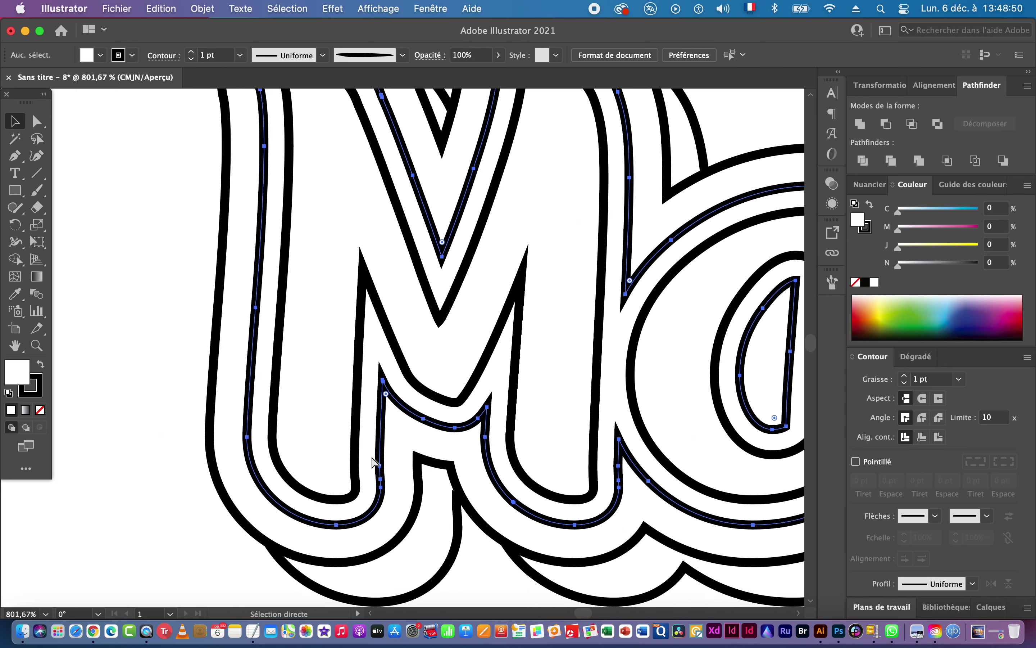
Duplicate the 1 mm outline slightly up and to the left, and select both outlines without the lettering.
click(308, 482)
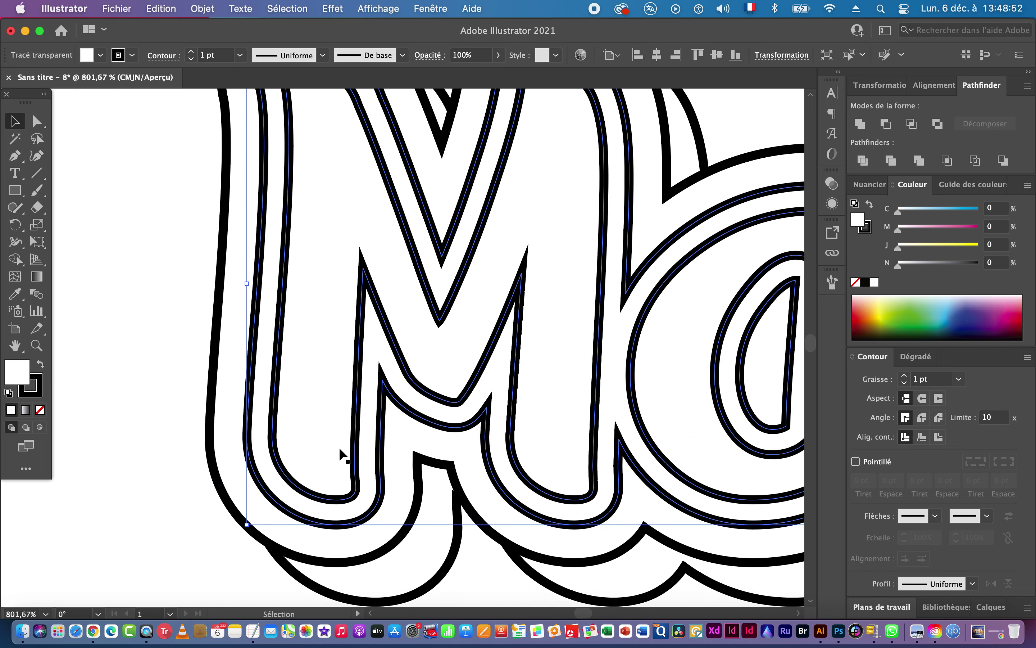
scroll(339, 516, up, 3)
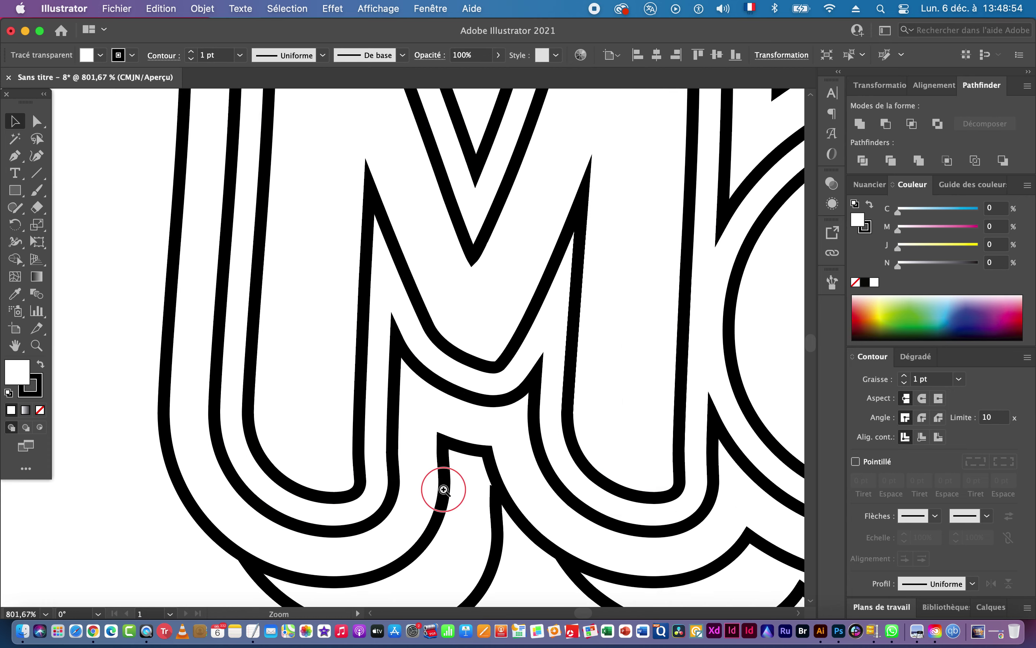
drag(385, 517, 364, 492)
key(super+space)
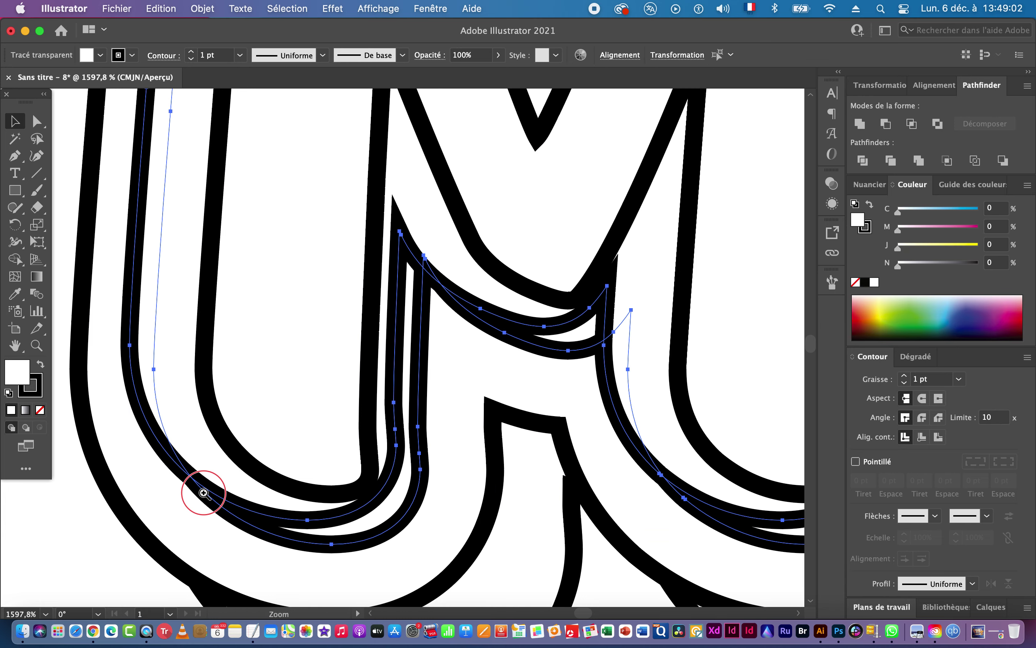
drag(203, 493, 185, 493)
key(space)
drag(721, 399, 377, 429)
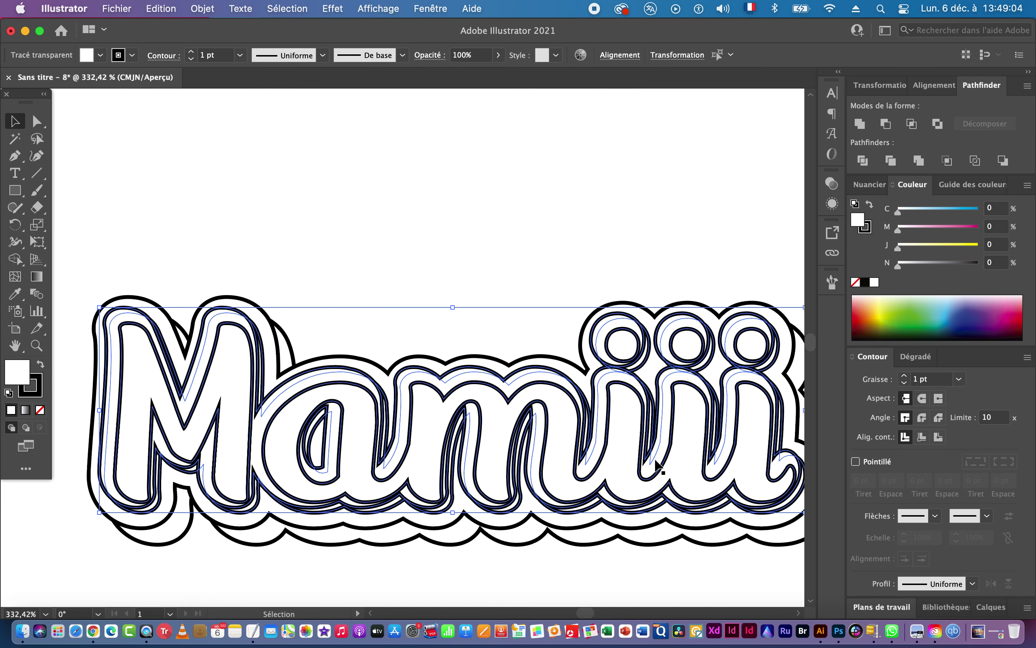
shift+click(707, 499)
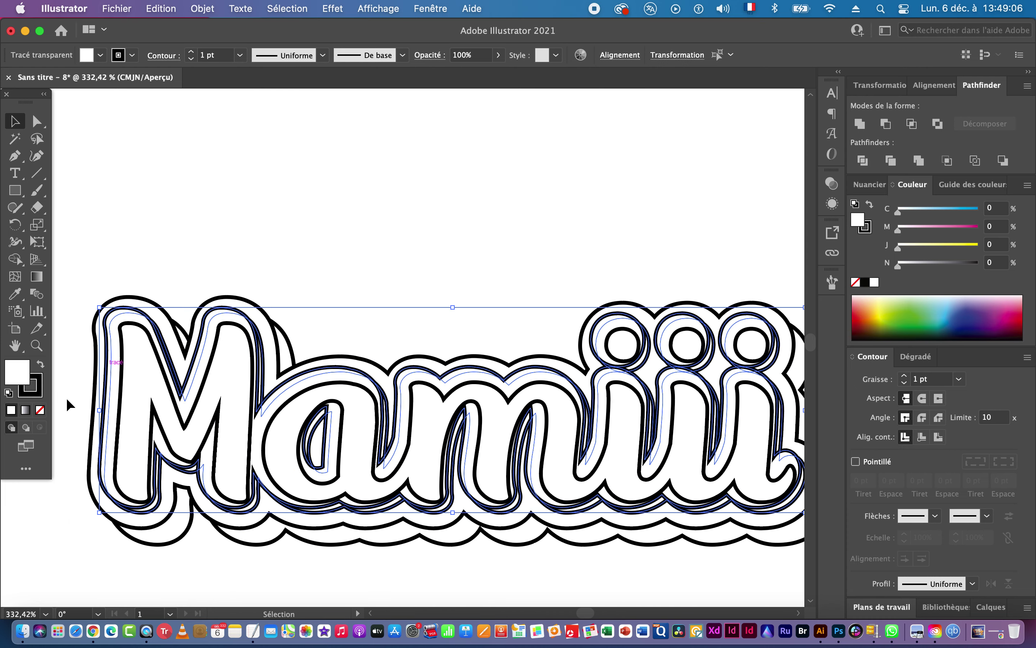
Subtract the shifted copy from the 1 mm outline and fill the remaining slivers black with no stroke.
click(886, 124)
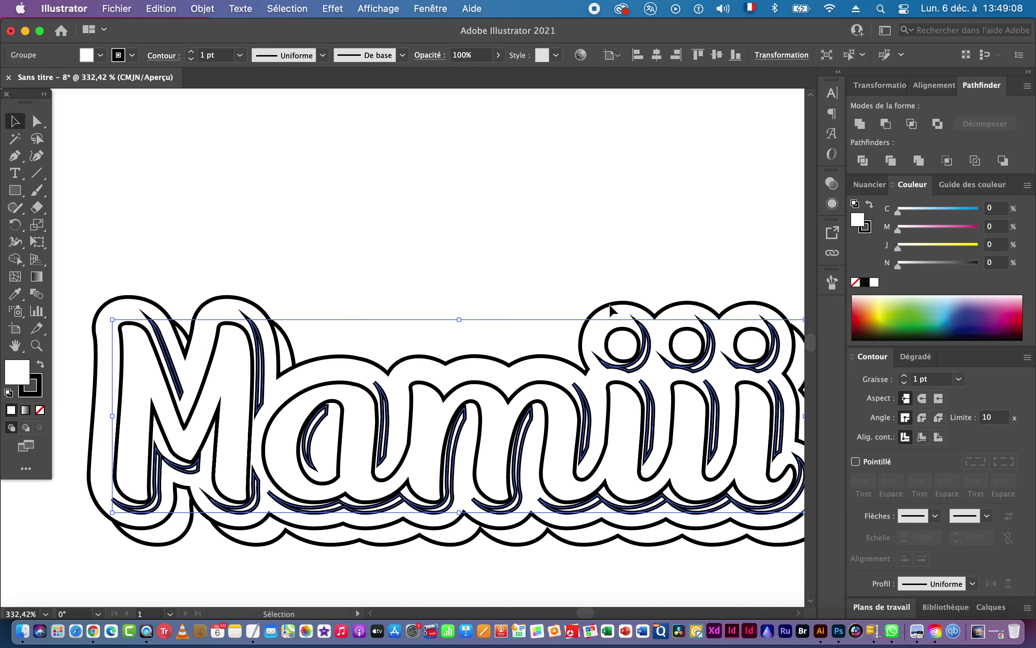
key(space)
drag(617, 435, 549, 396)
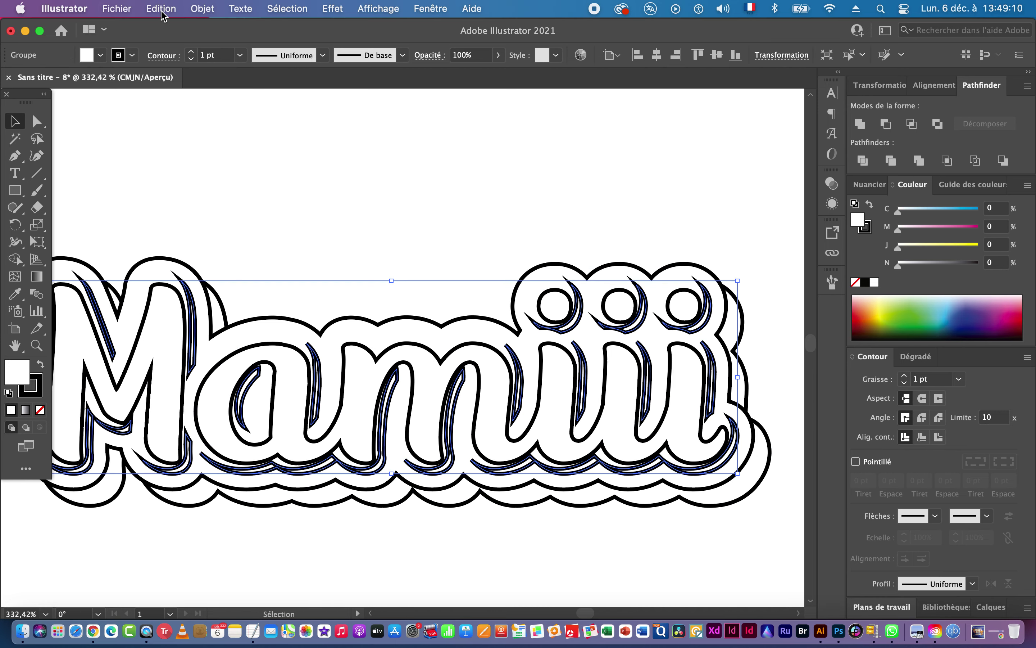
click(41, 367)
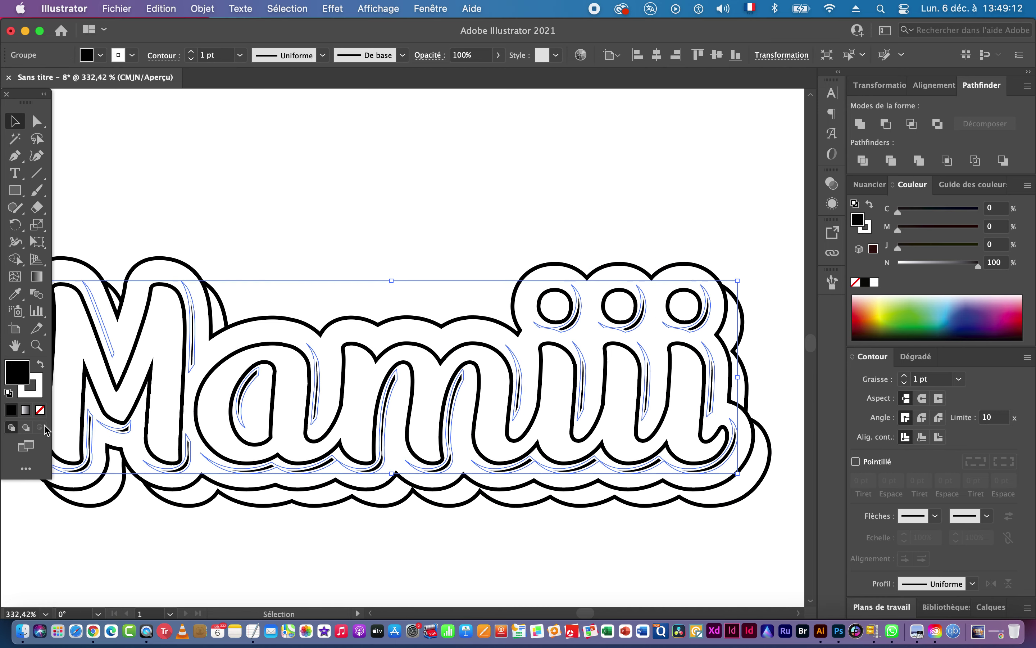
click(39, 396)
click(40, 410)
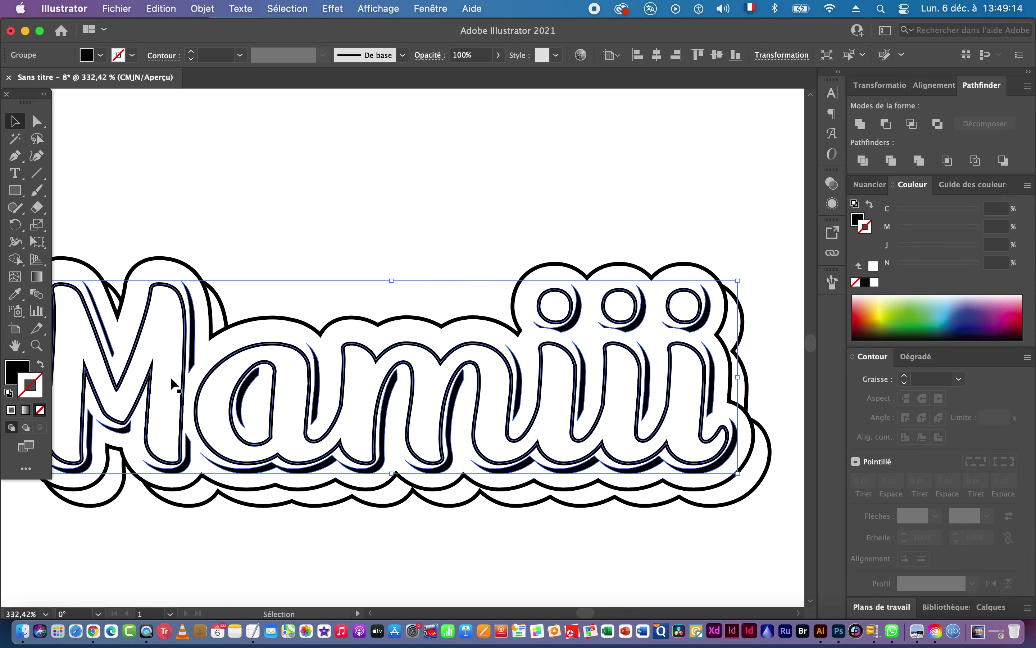
click(438, 203)
Fill the "Mamiii" lettering solid black and remove its stroke.
mouse_move(343, 341)
mouse_down()
mouse_move(481, 300)
mouse_move(474, 250)
mouse_up()
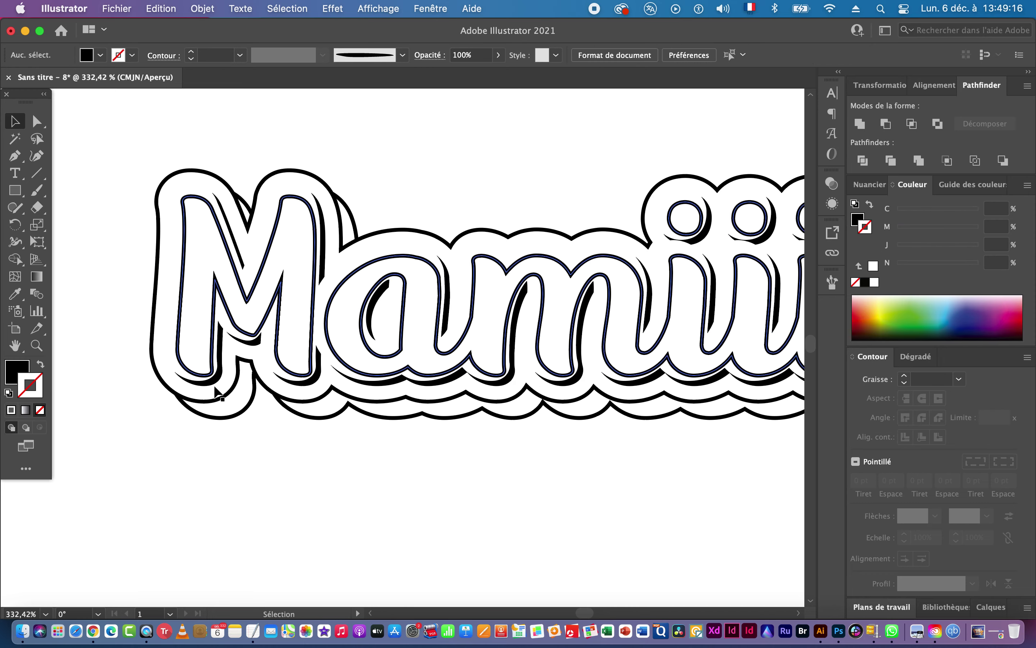
click(195, 270)
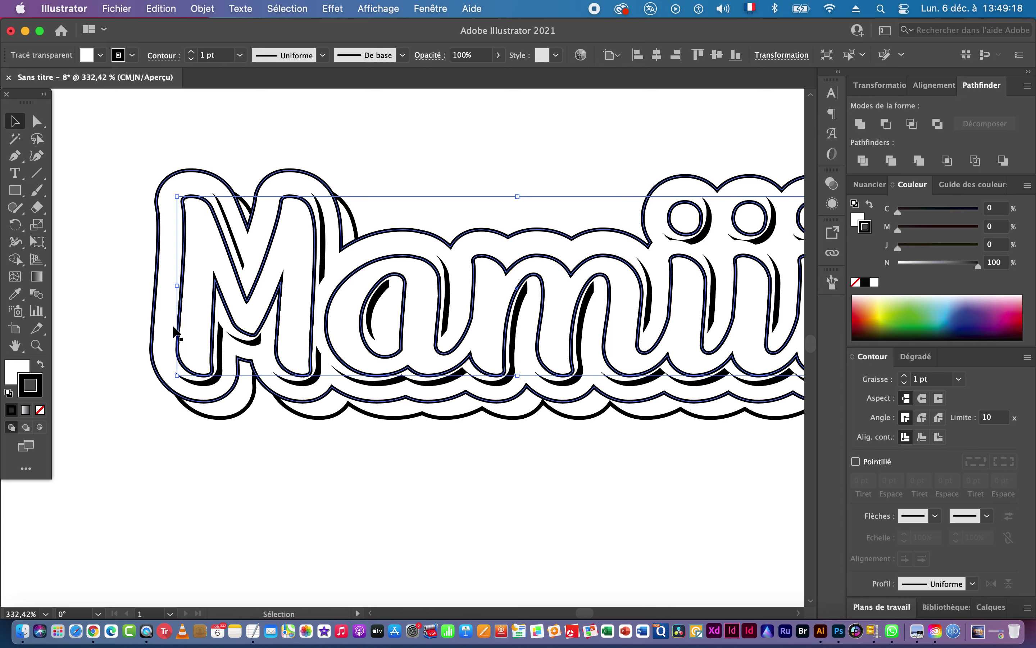
key(shift+x)
click(39, 410)
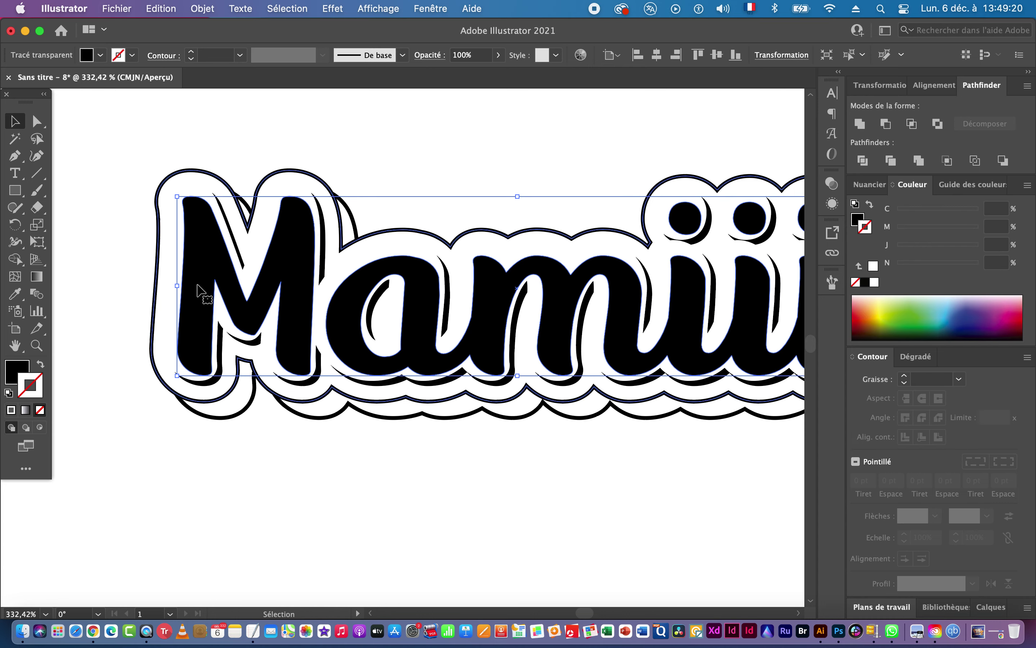
Remove the stroke from the white outer outline around the lettering, keeping its white fill.
click(183, 176)
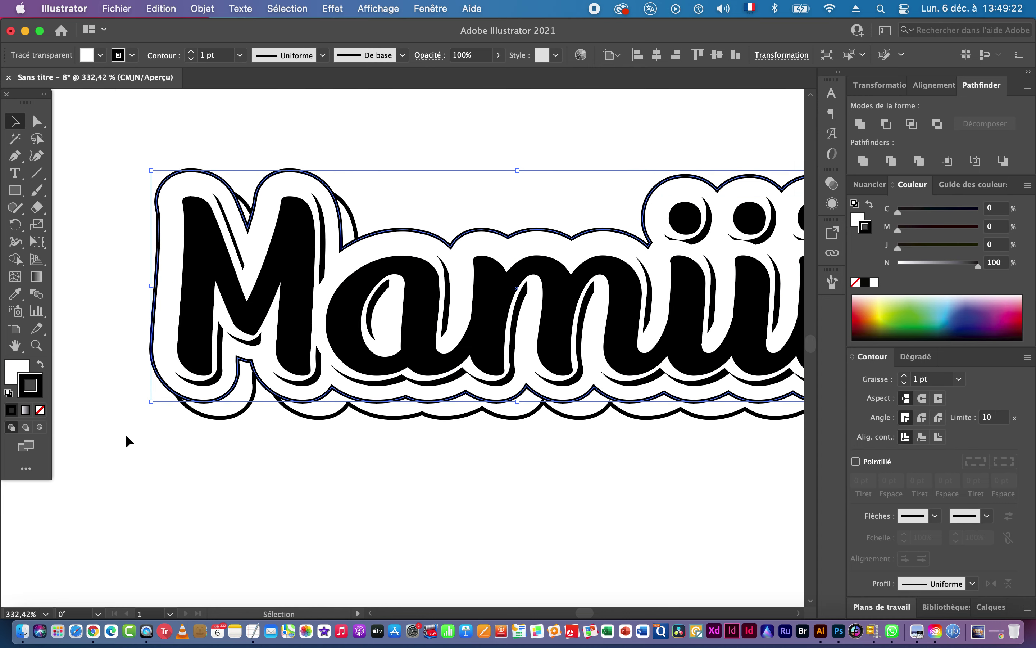
scroll(184, 396, up, 5)
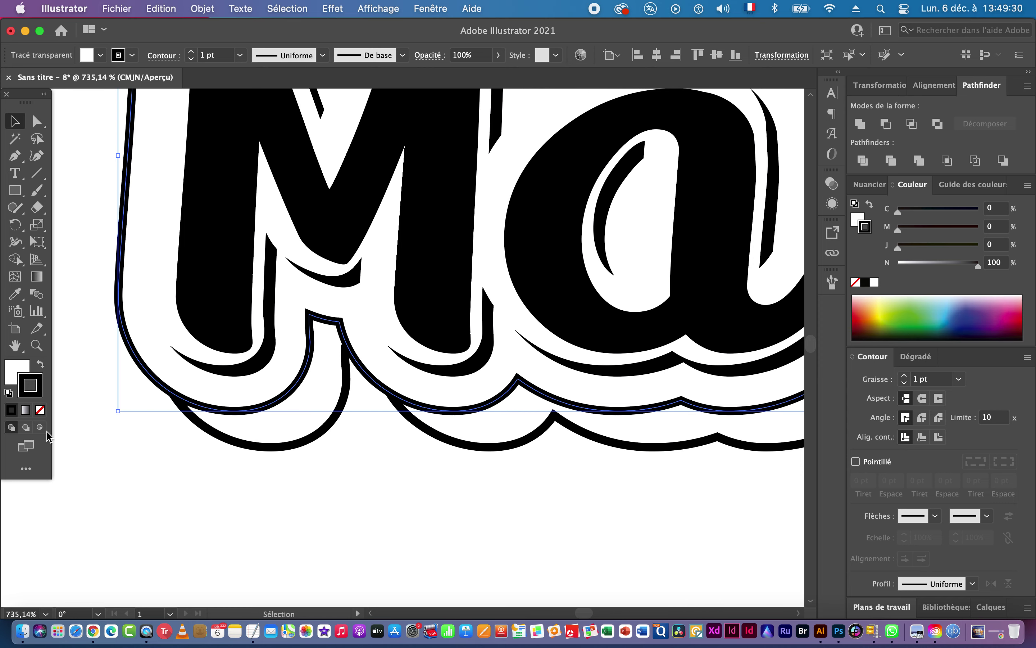
click(40, 410)
Fill the shifted shadow outline behind the wordmark black and remove its stroke.
drag(196, 393, 347, 400)
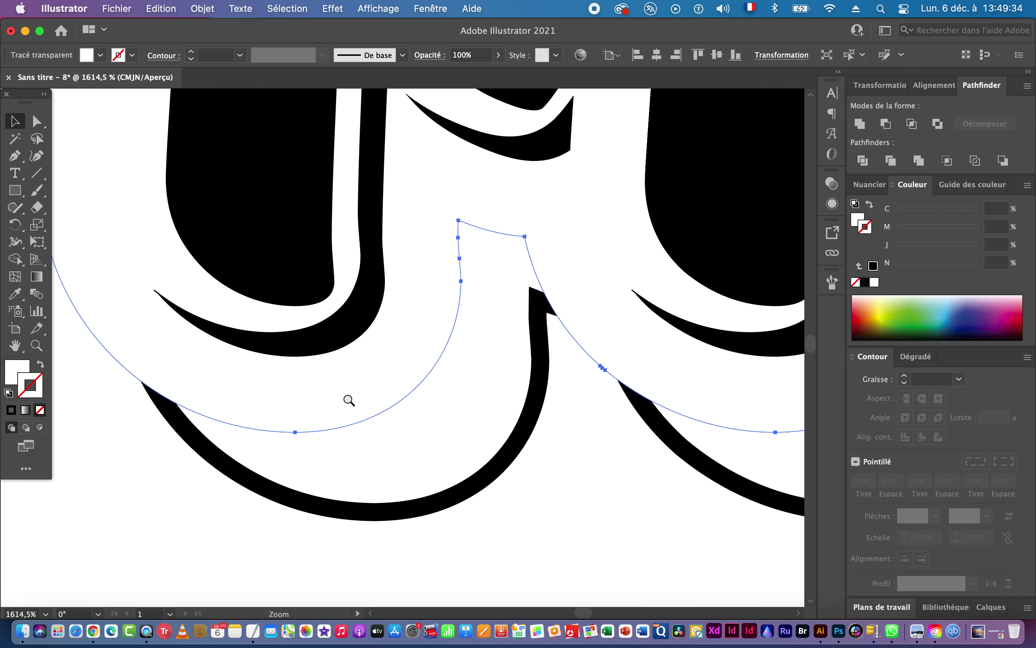
click(326, 481)
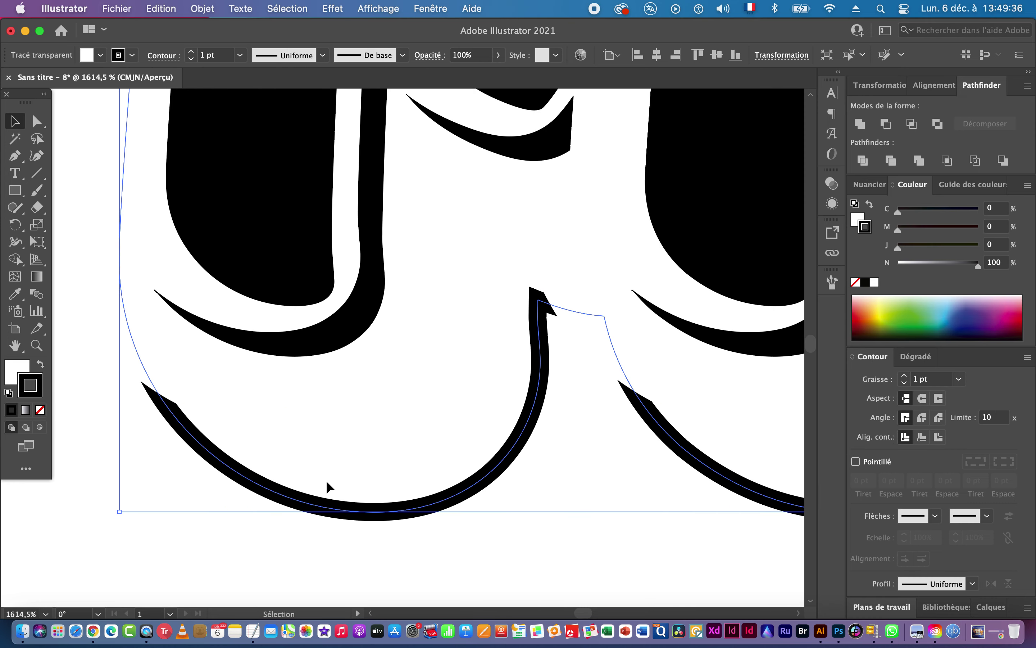
key(shift+x)
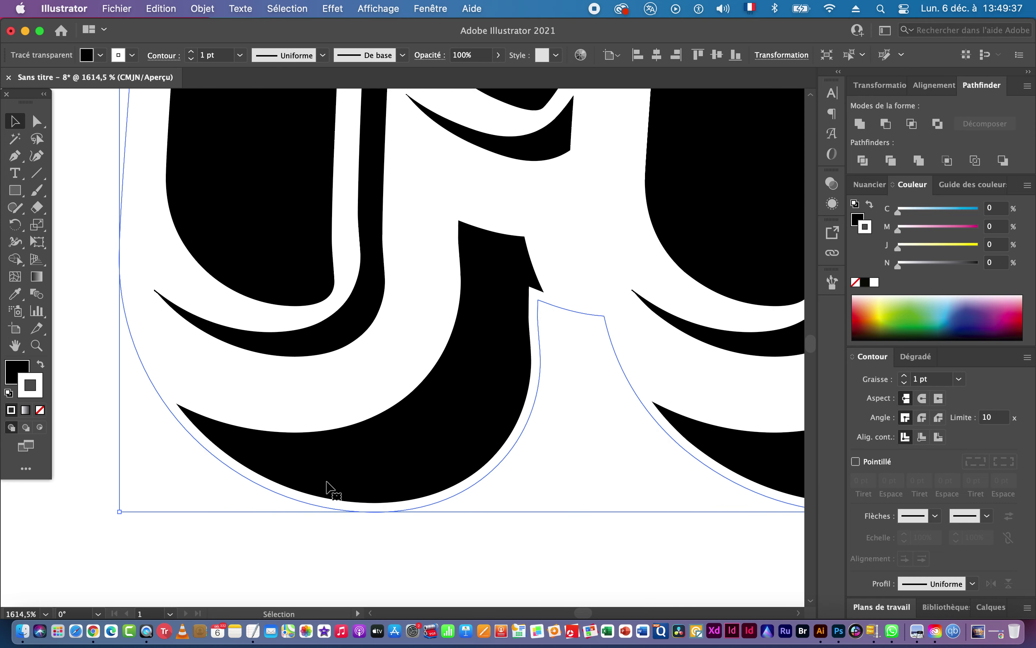
click(45, 410)
Offset the white outer outline by 0,3 mm with a Pointe join and fill the offset shape black.
click(328, 385)
drag(178, 349, 348, 446)
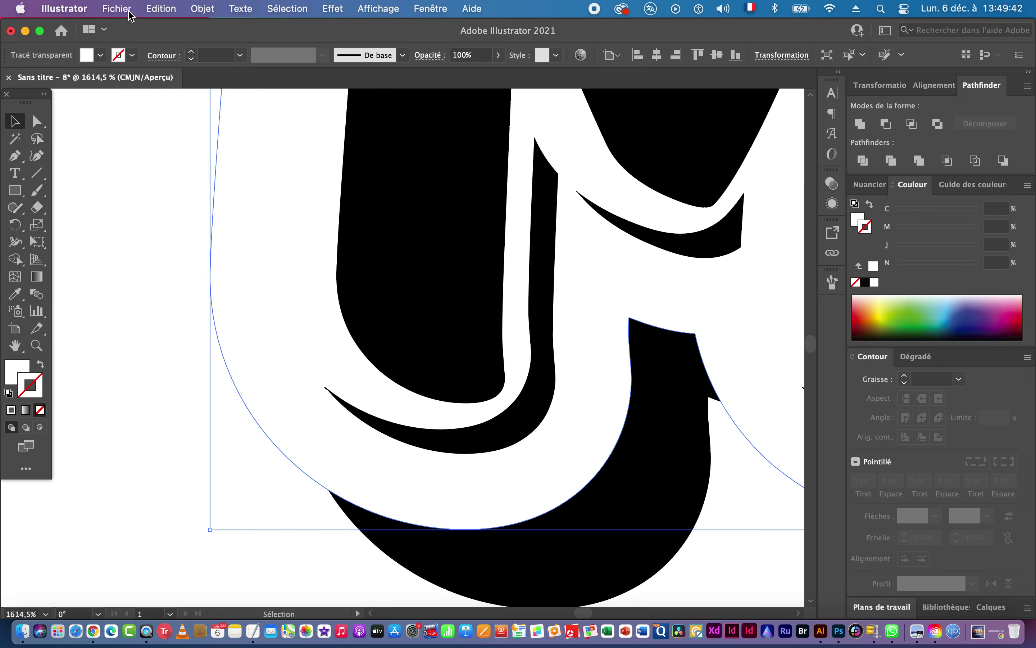
click(158, 9)
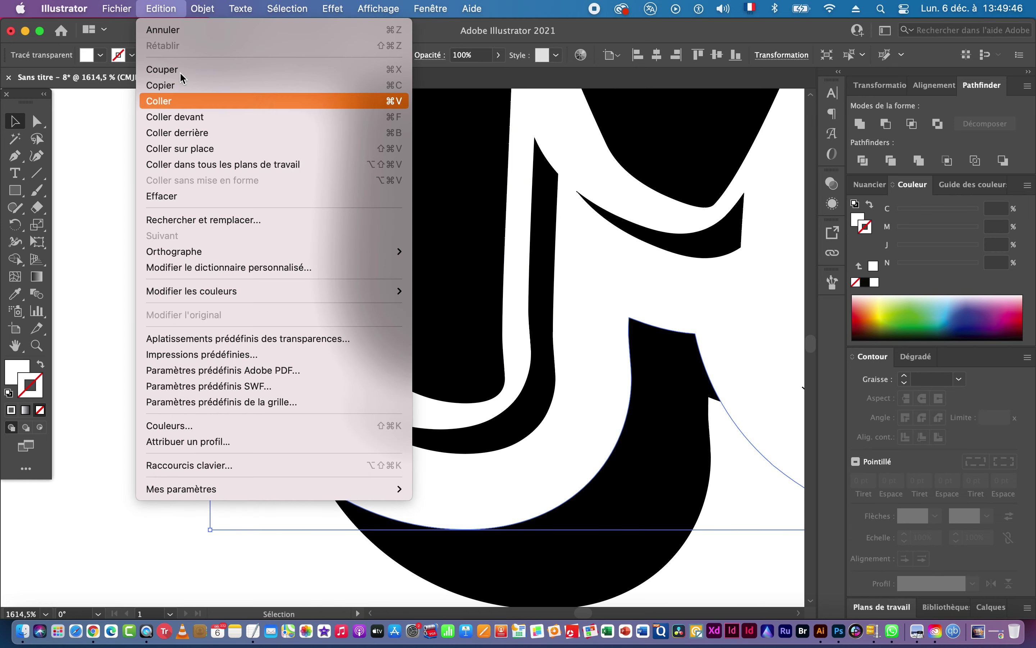
mouse_move(202, 9)
mouse_move(232, 385)
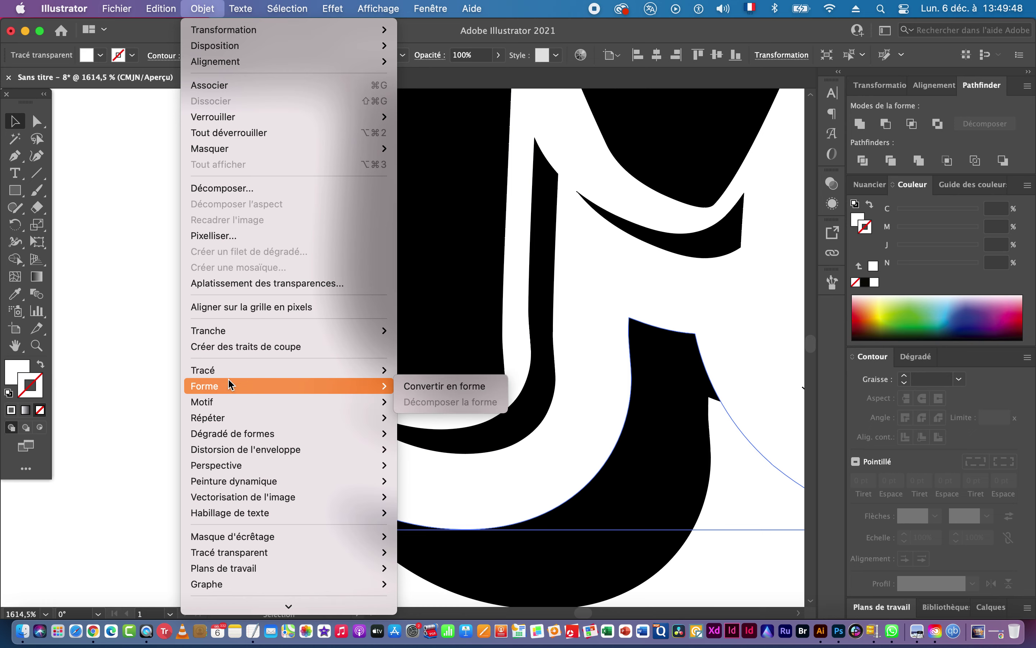
click(436, 421)
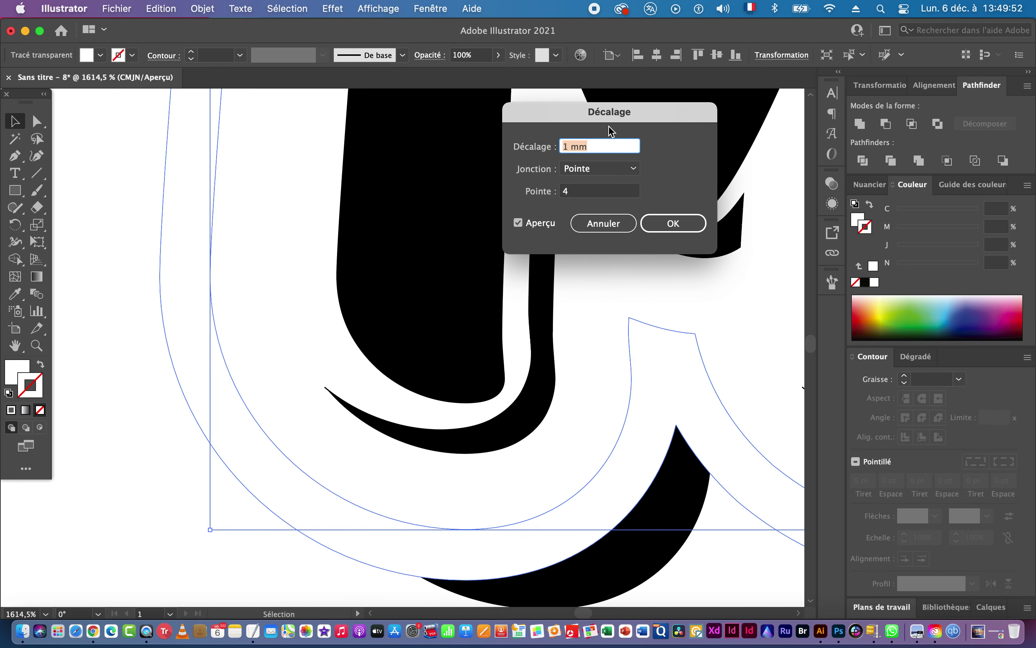
text(0,3)
key(Tab)
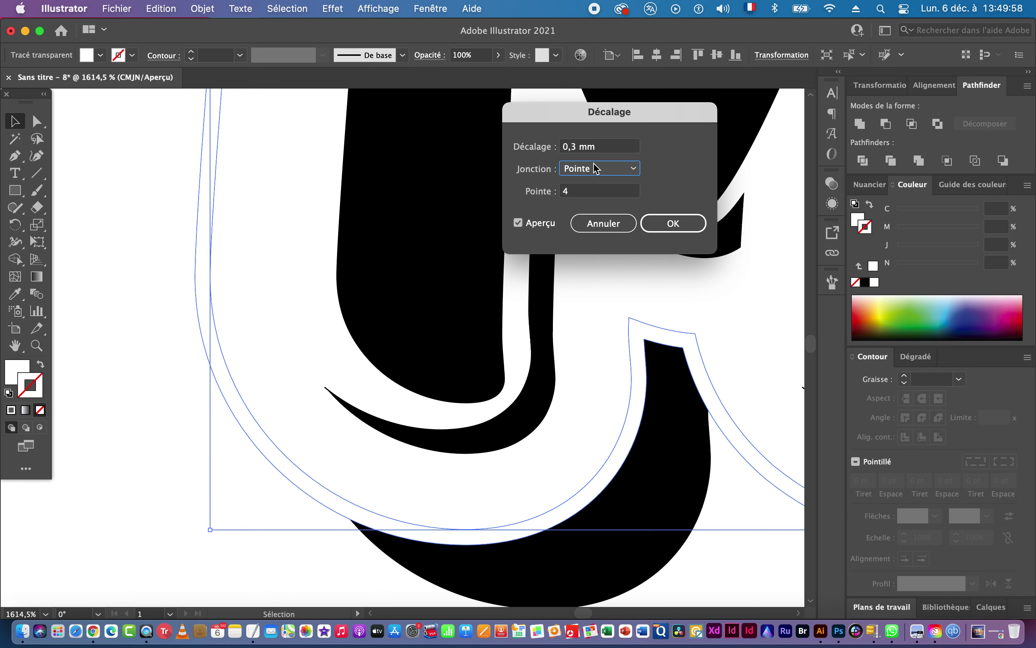
click(673, 223)
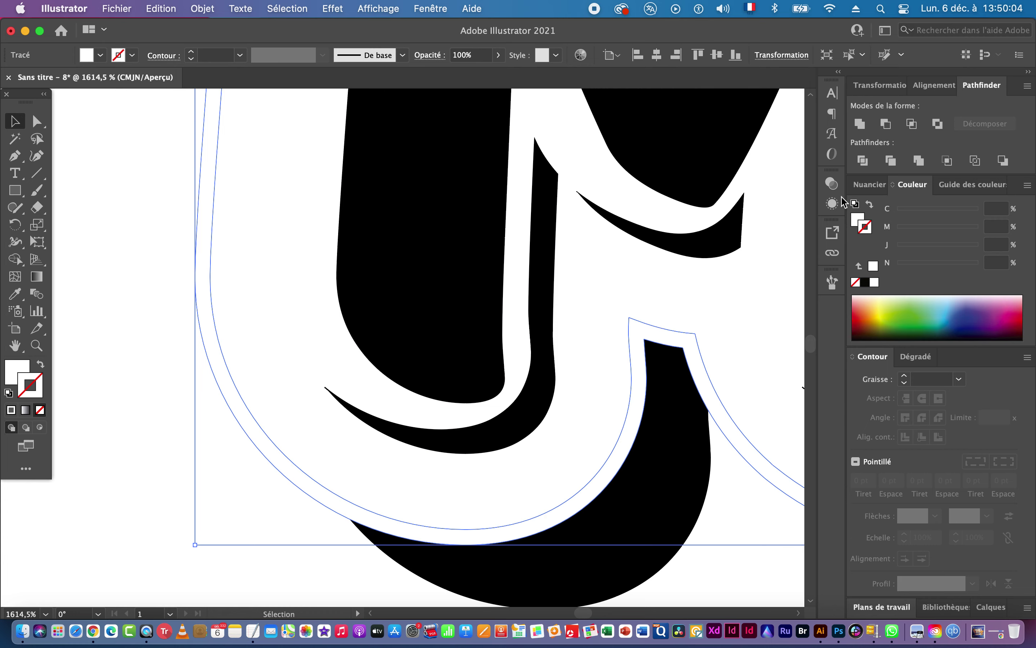
click(858, 222)
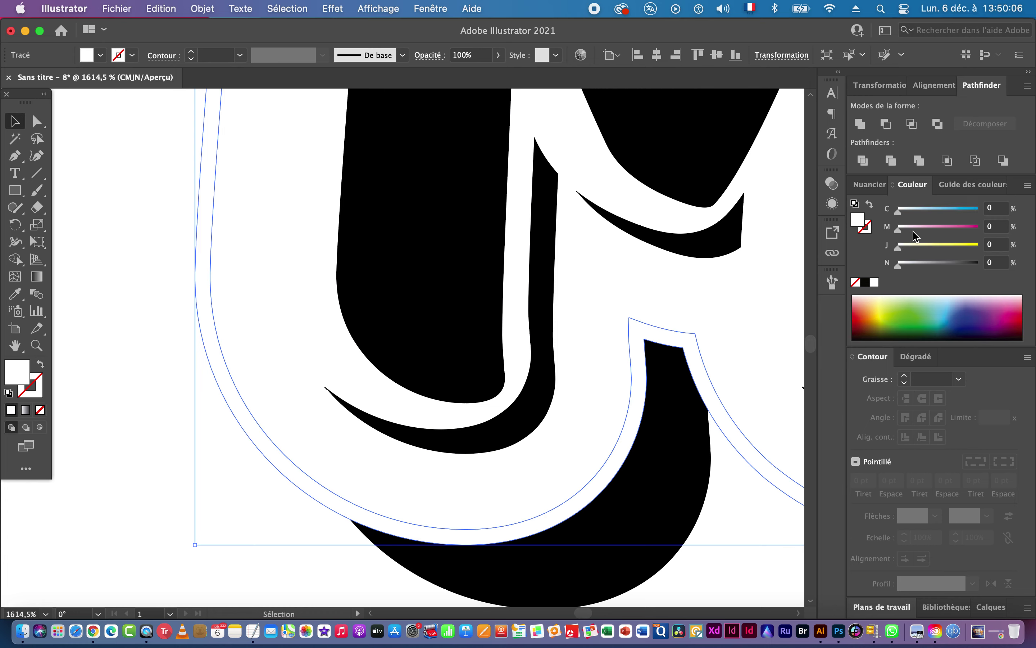
click(868, 284)
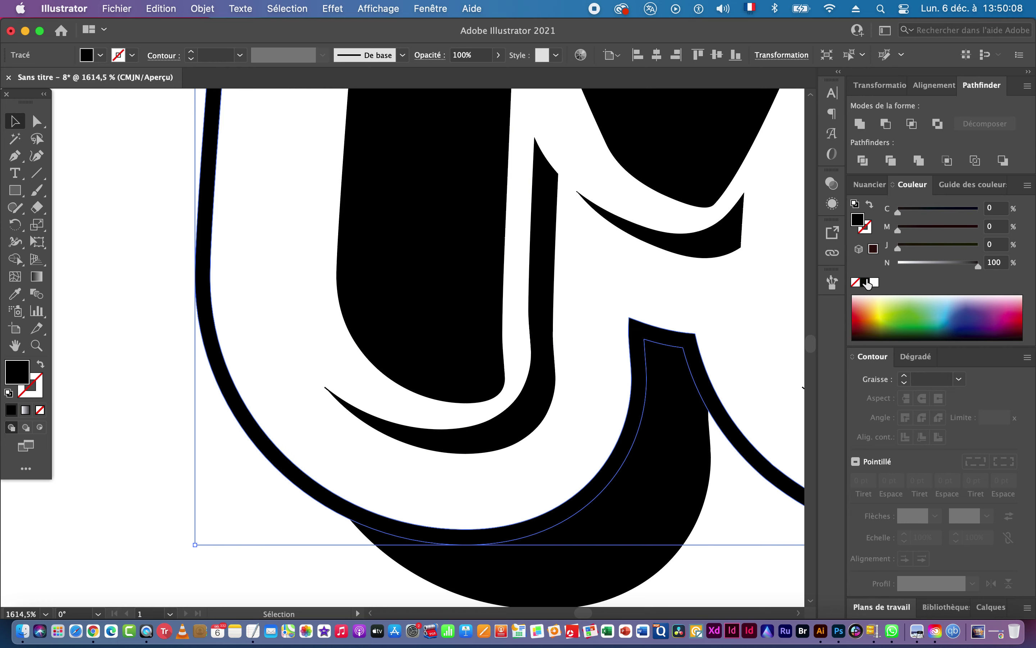
Apply the white-to-black linear gradient swatch to the 0,3 mm offset outline and to the shifted shadow shape.
scroll(511, 352, down, 1)
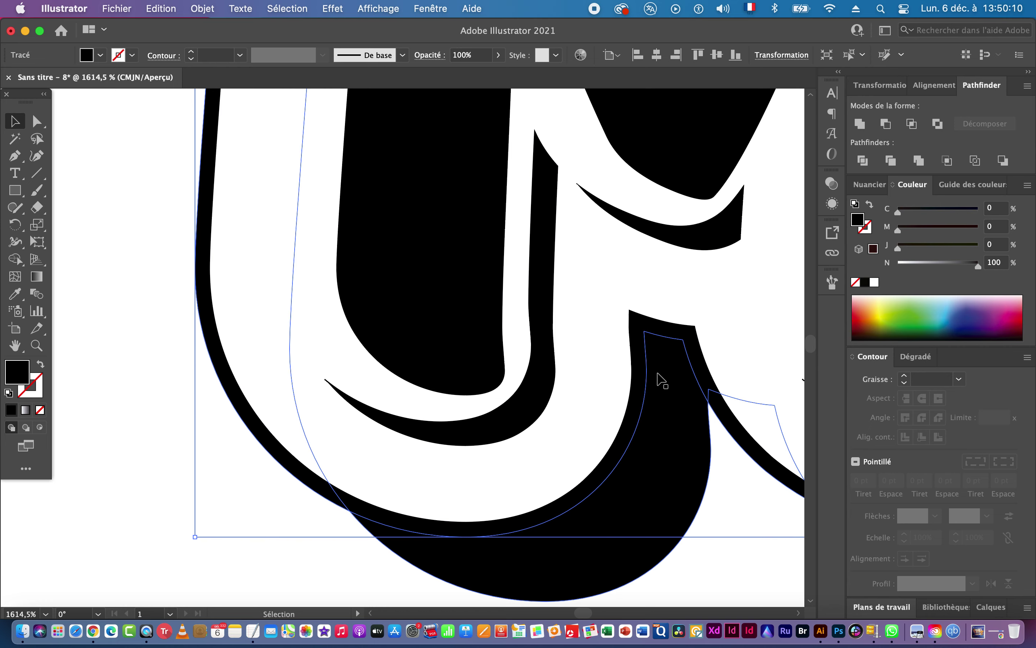
click(643, 338)
scroll(532, 364, down, 5)
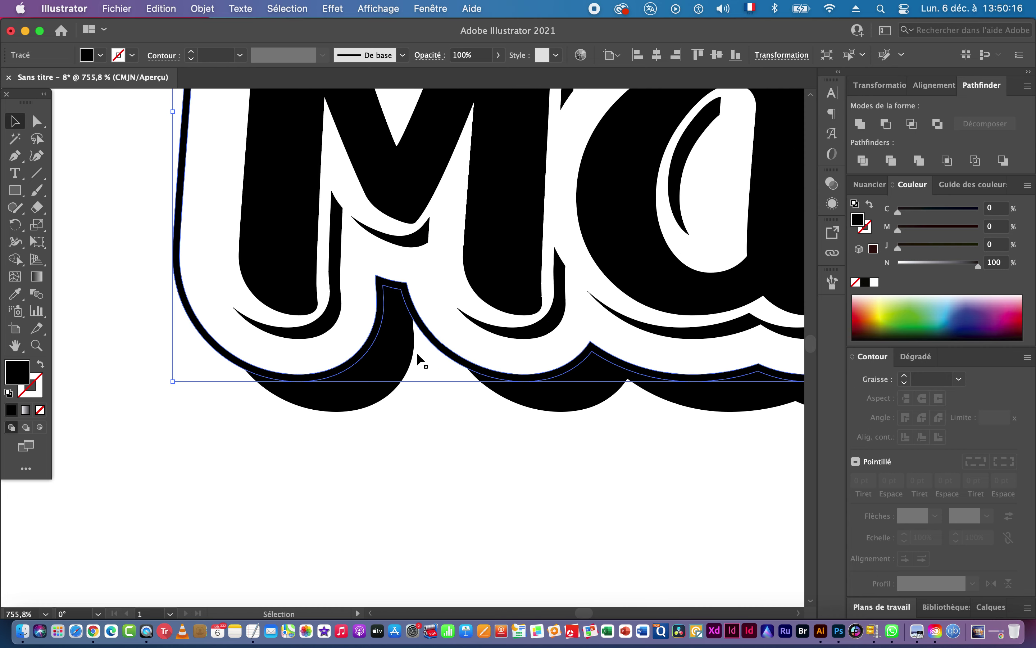
click(405, 347)
scroll(400, 349, up, 3)
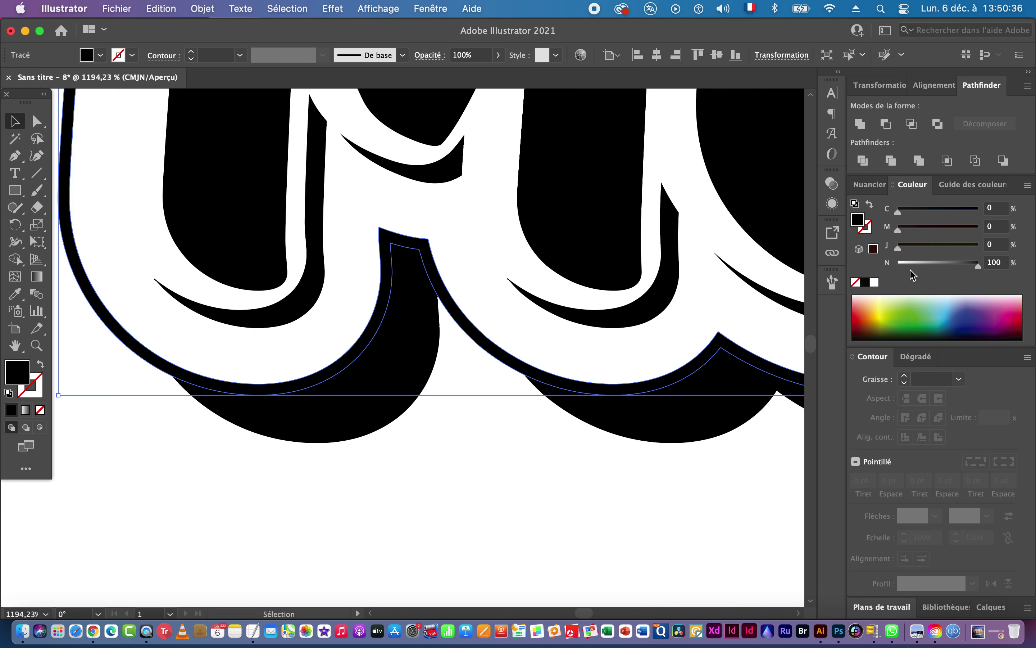
click(869, 184)
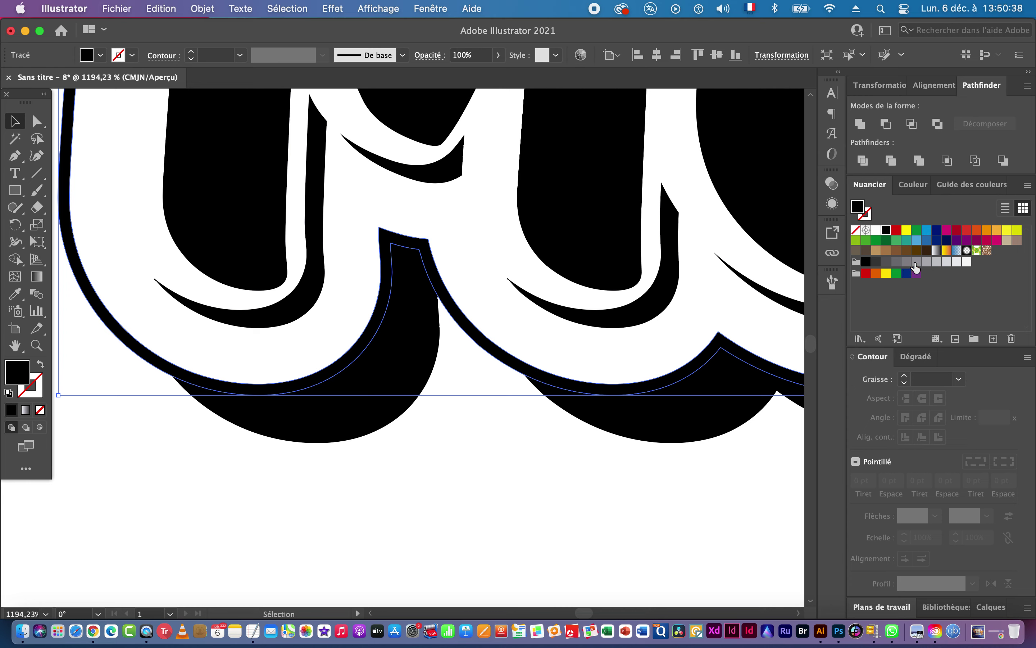
click(937, 251)
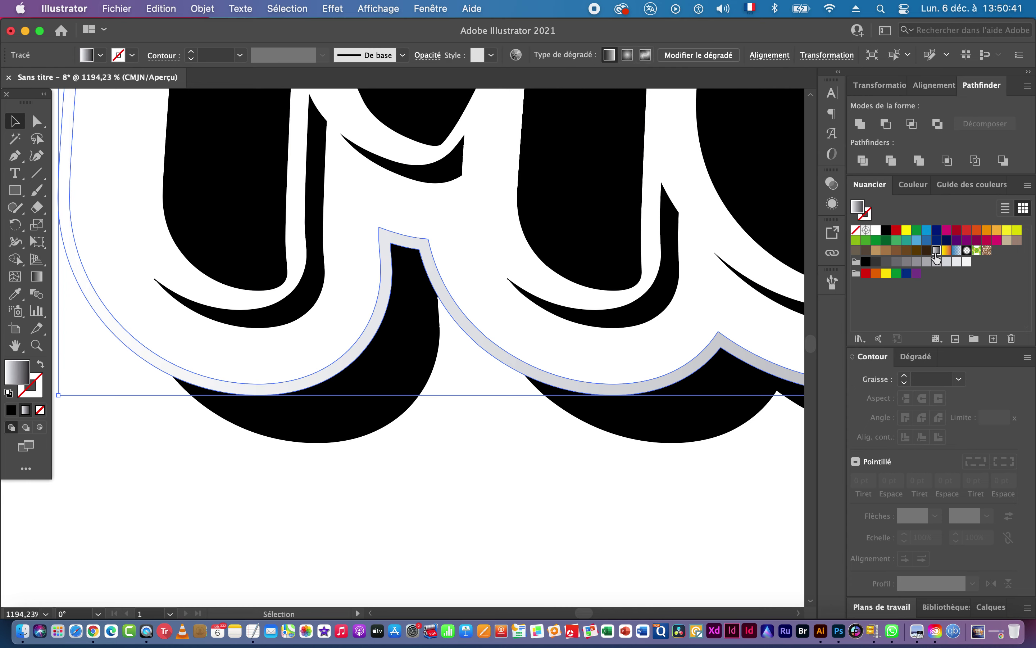
click(351, 422)
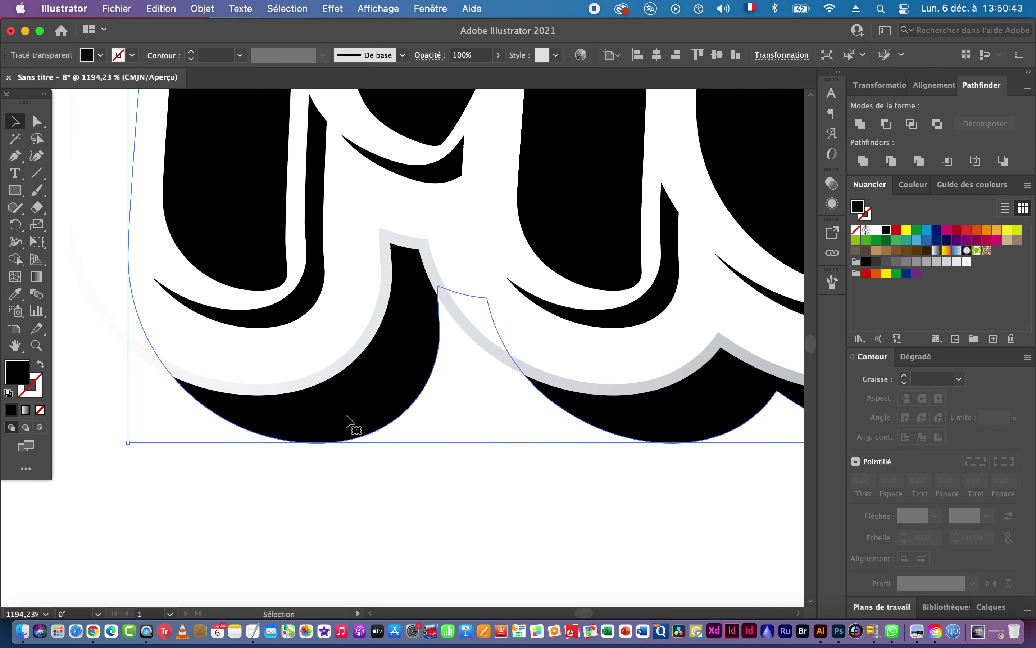
click(937, 251)
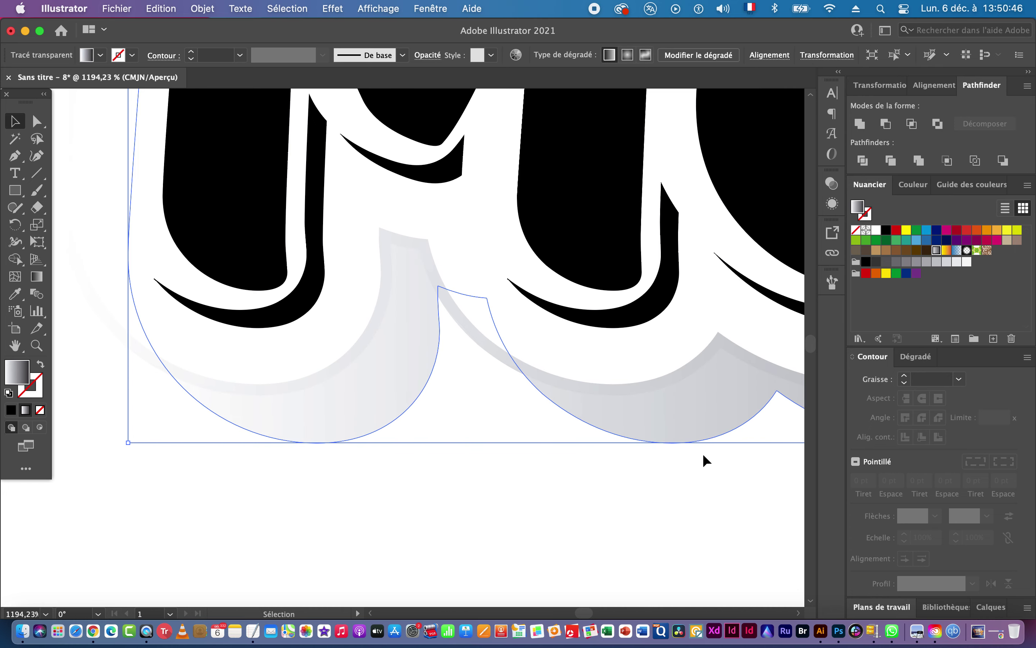
Reverse the shadow shape's linear gradient so it runs from black to white.
drag(698, 403, 381, 423)
shift+click(416, 422)
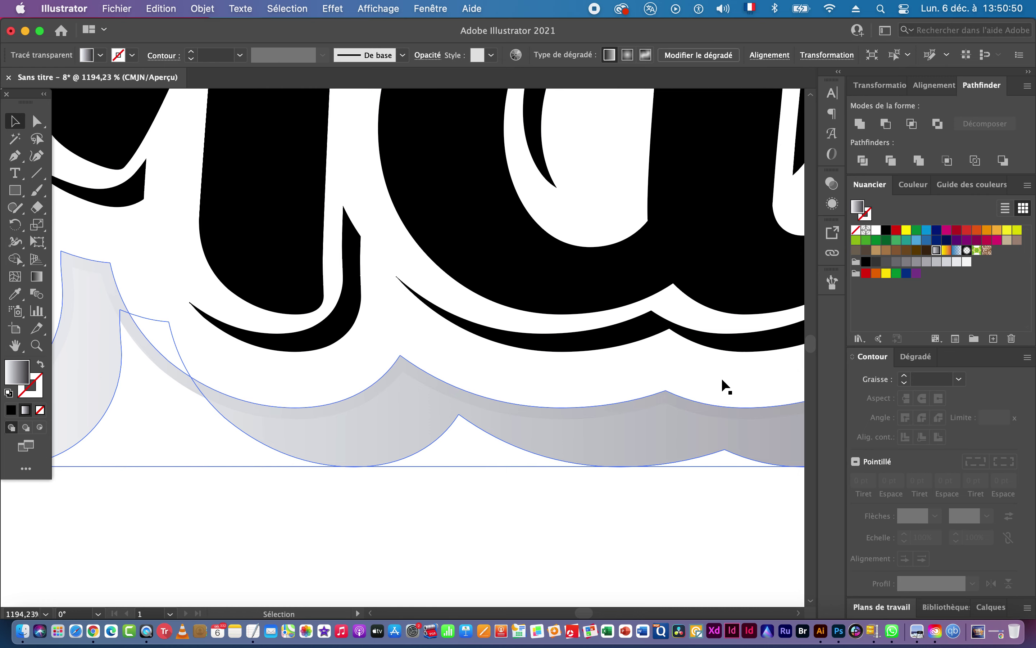
click(36, 276)
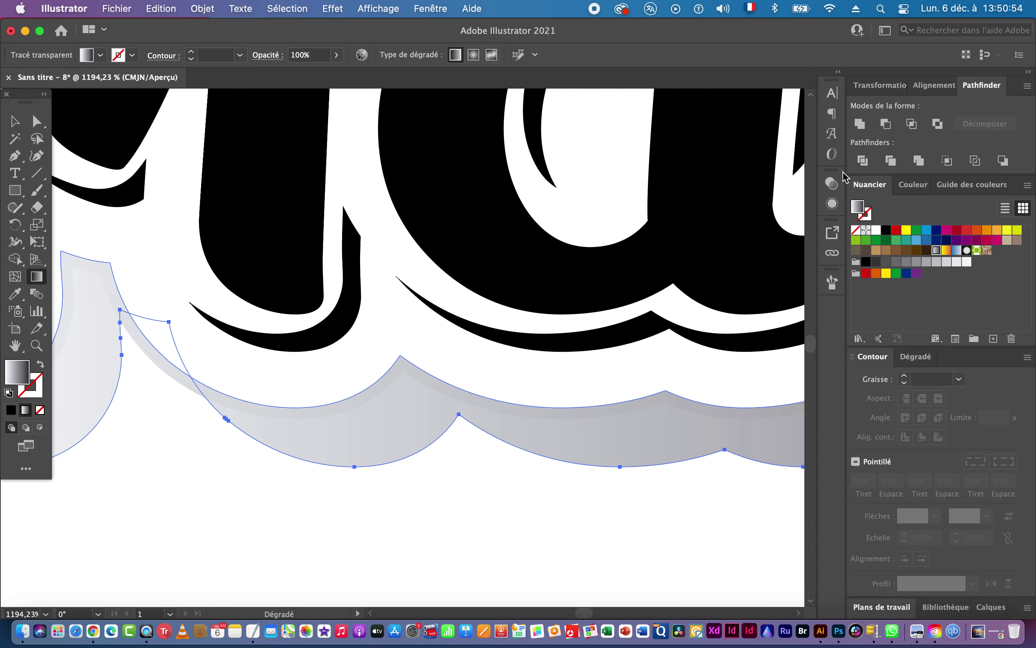
click(915, 357)
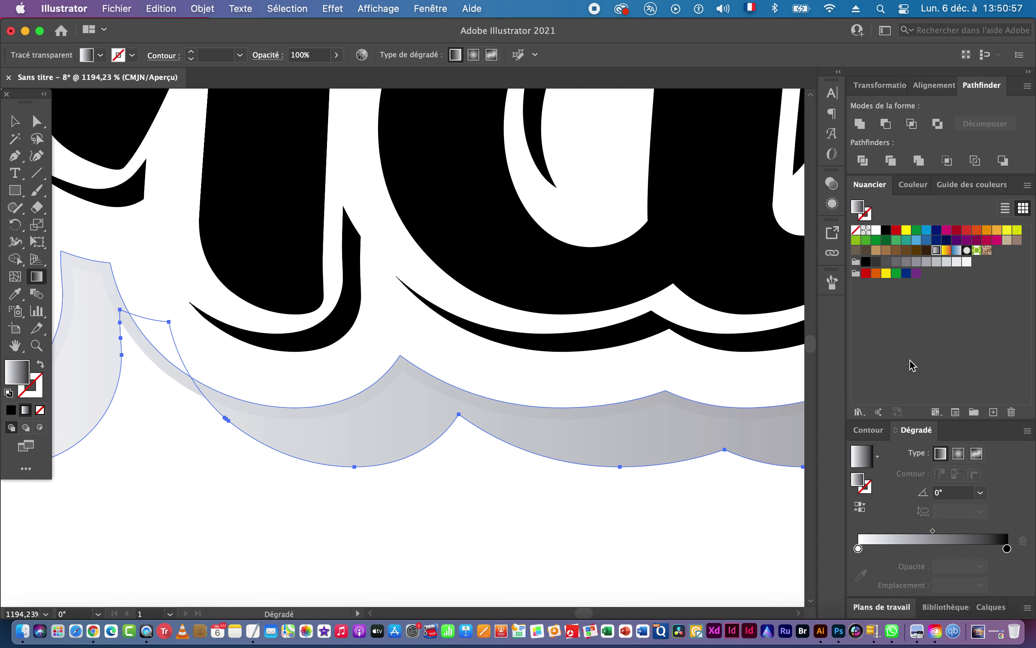
click(863, 509)
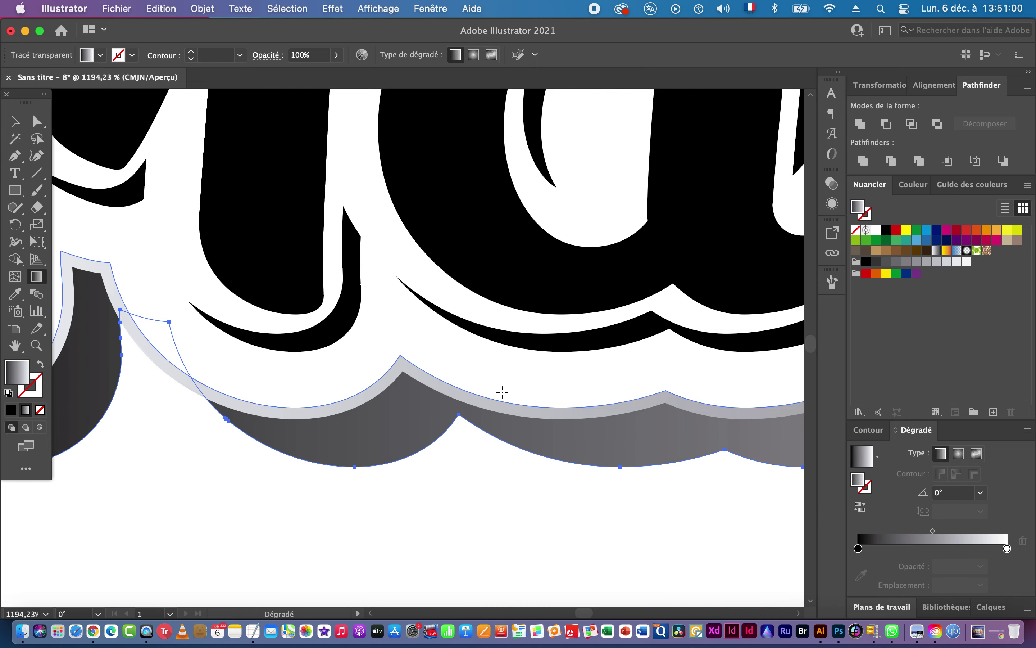
Select the 0,3 mm offset outline with the shadow shape and set the blend options to 8 specified steps (Etapes).
drag(545, 387, 270, 400)
mouse_move(689, 374)
mouse_down()
mouse_move(372, 370)
mouse_move(555, 383)
mouse_up()
click(15, 121)
key(super+space)
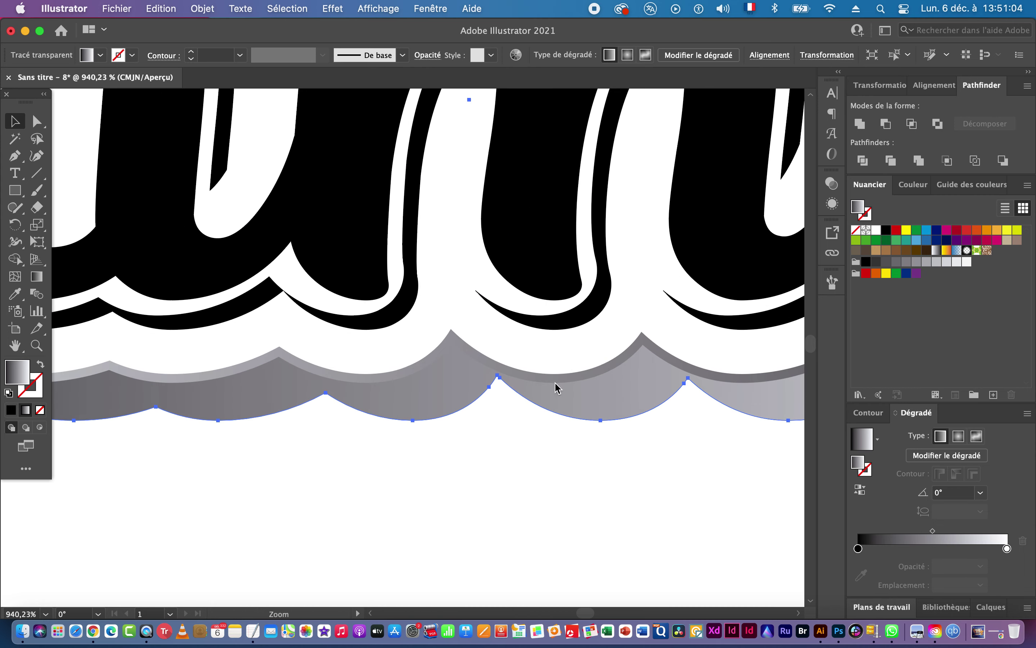
click(304, 400)
shift+click(308, 371)
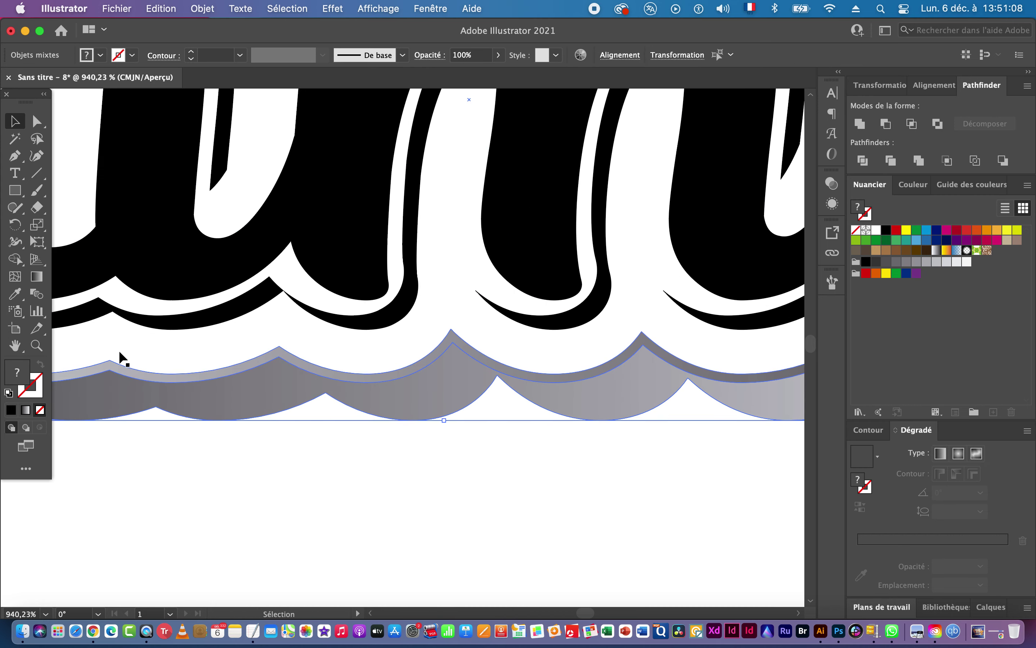
key(super+space)
drag(336, 388, 365, 378)
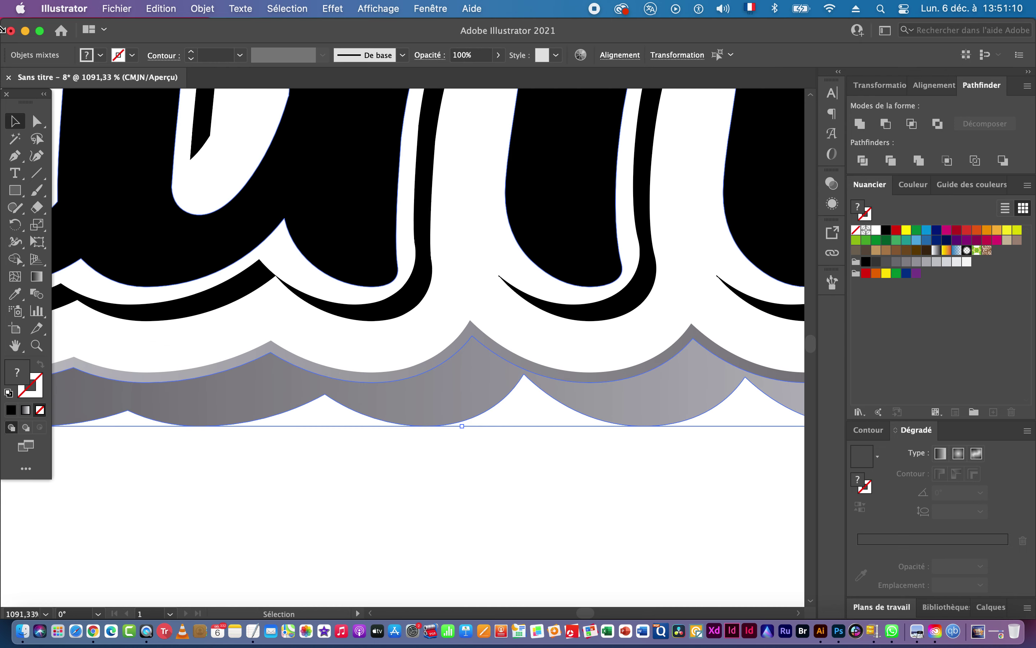
double_click(37, 295)
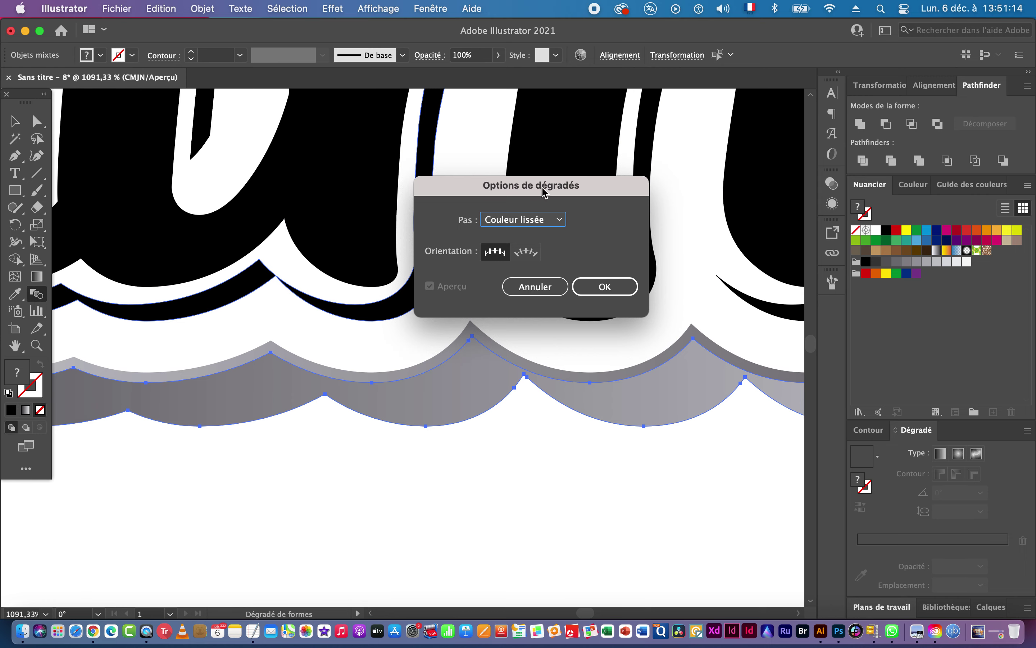
click(530, 223)
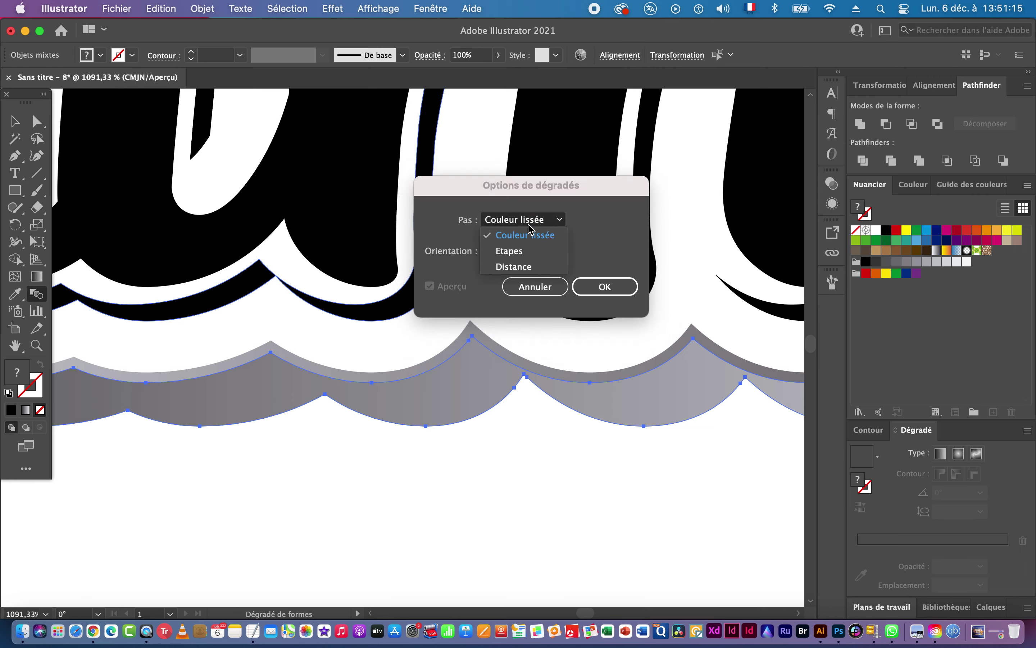
click(523, 251)
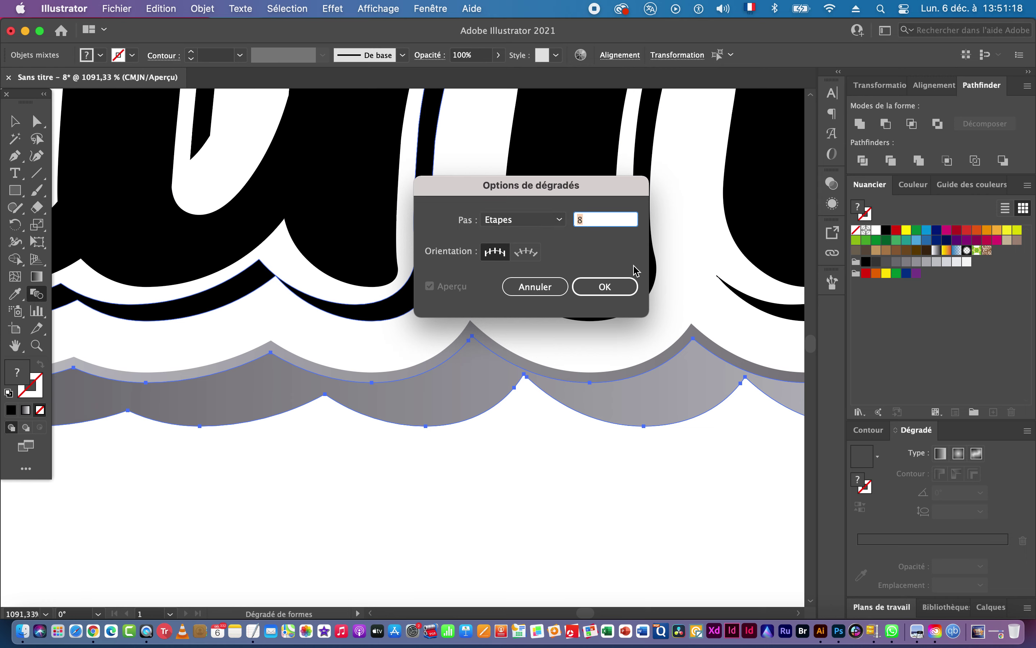
click(593, 286)
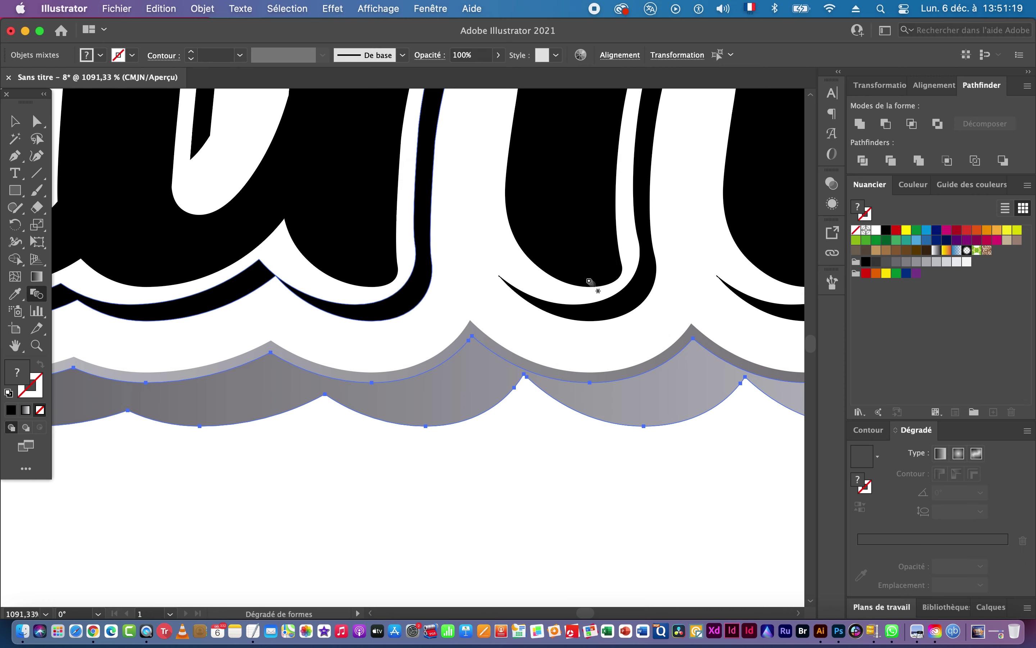
Try to create a shape blend between the gradient outline and the gradient shadow shape.
click(202, 9)
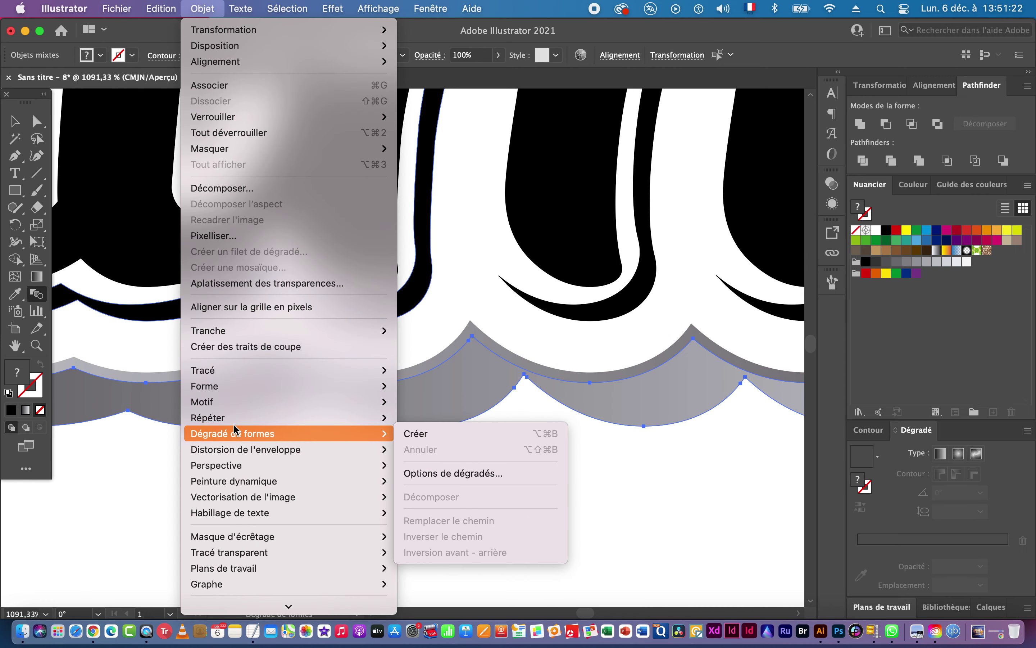
mouse_move(238, 440)
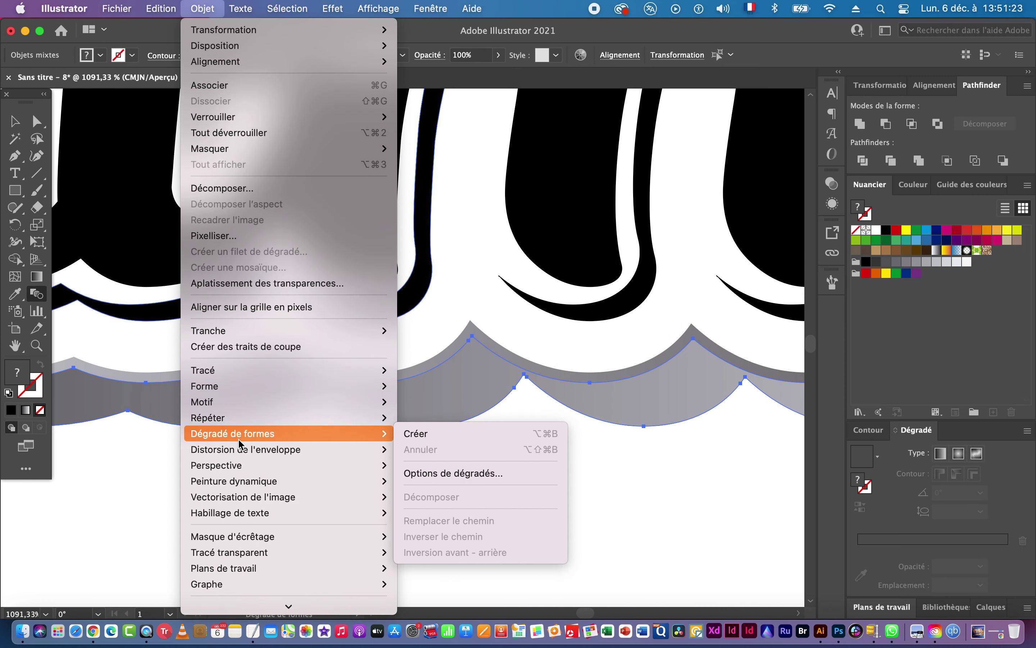
click(419, 435)
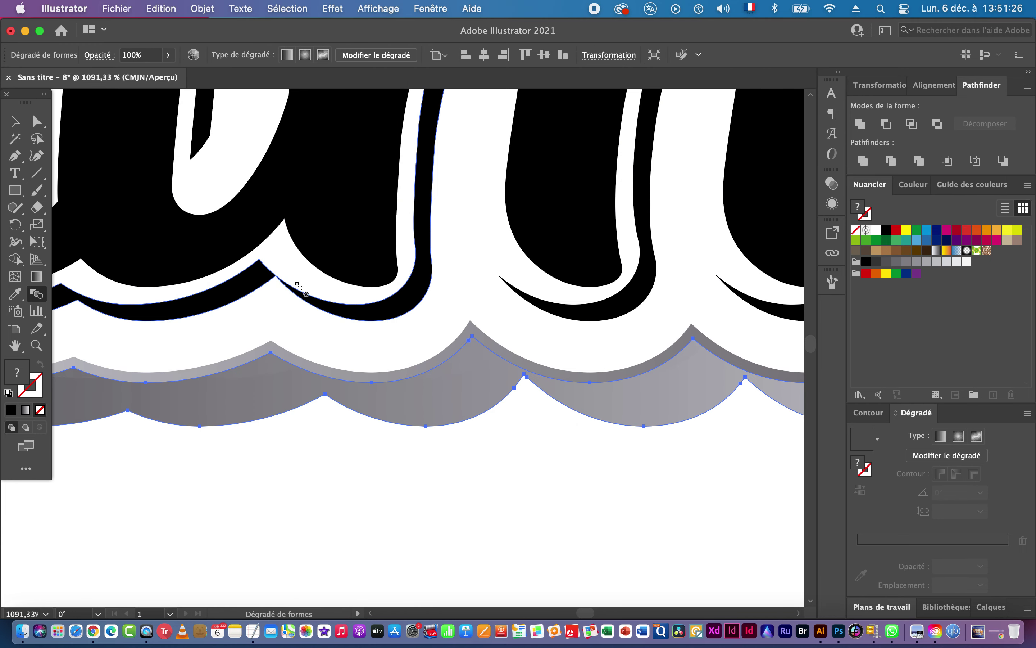
click(15, 121)
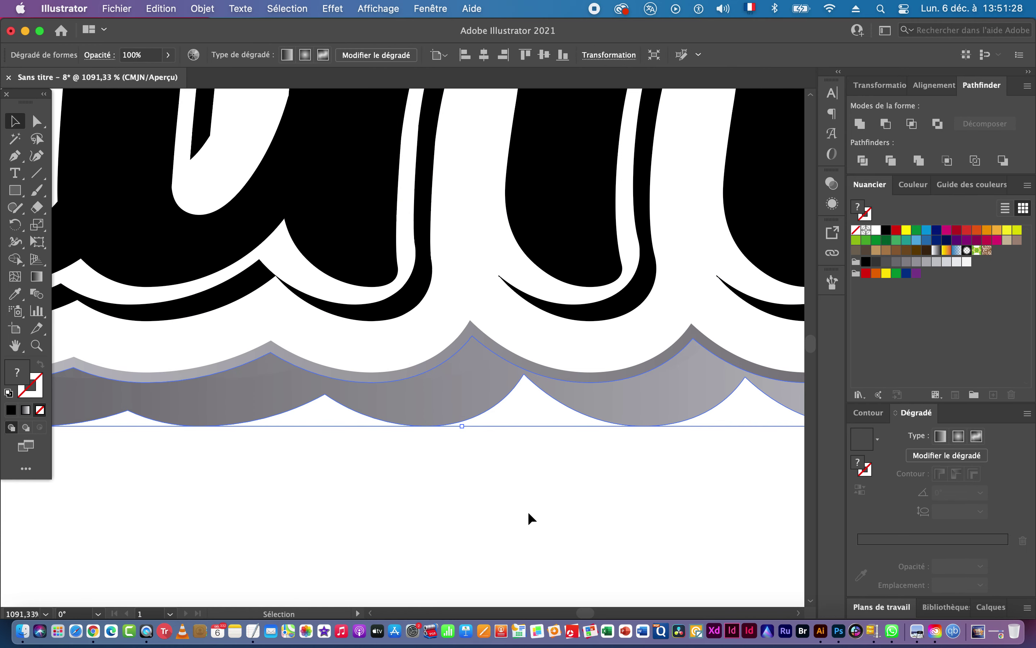
drag(593, 453, 427, 401)
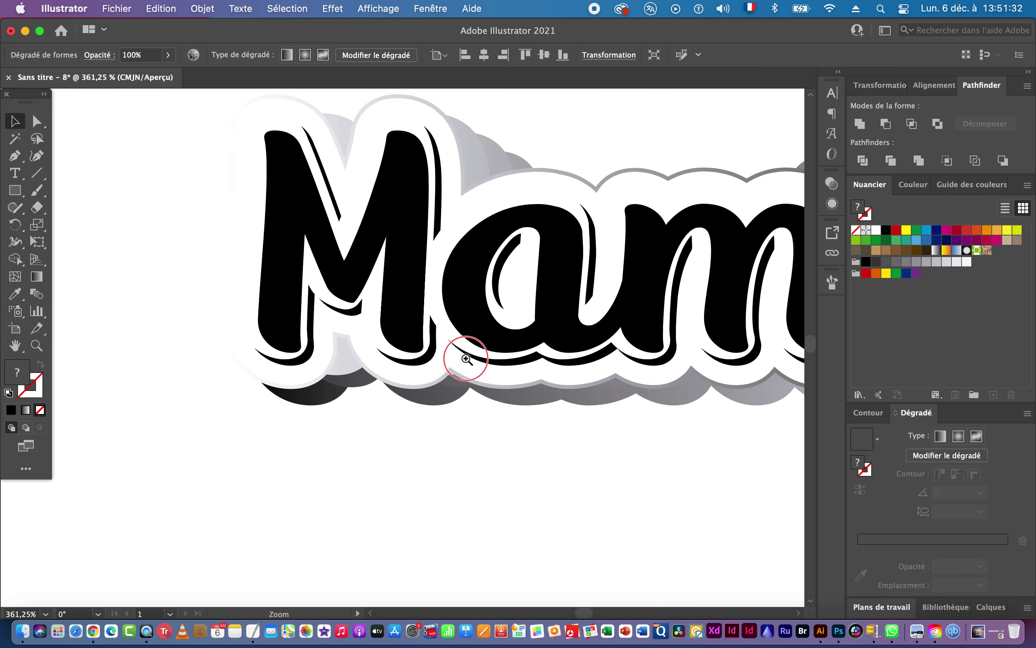
scroll(389, 371, up, 3)
click(369, 416)
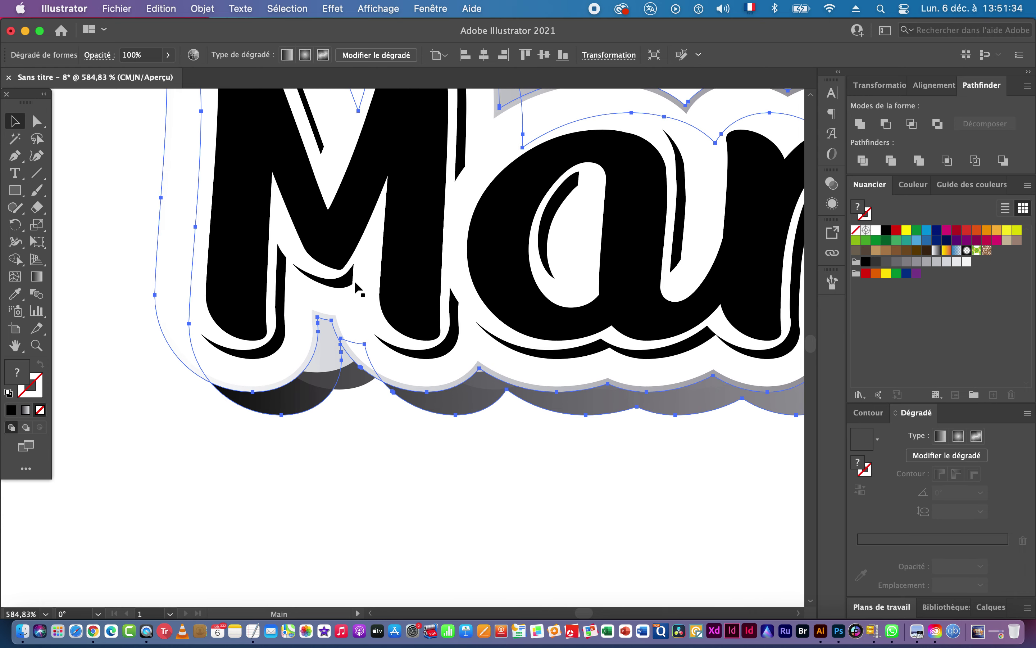
Increase the blend's step count with the preview on, trying 65 and then slightly lower values, and deselect the blended wordmark.
double_click(37, 293)
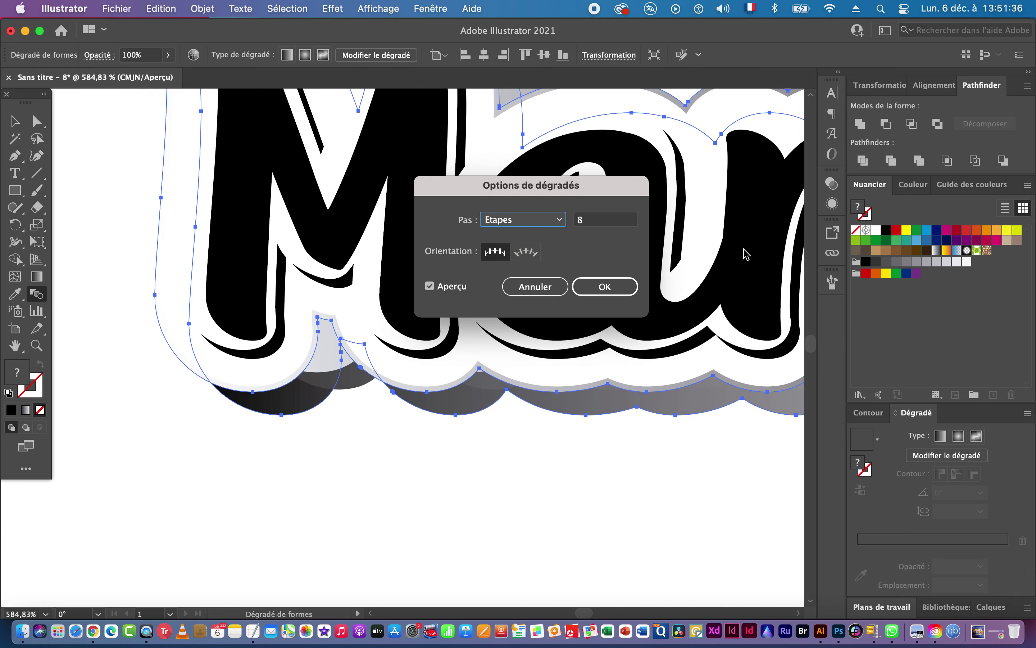
click(591, 220)
drag(585, 185, 598, 436)
key(Up)
key(Up)
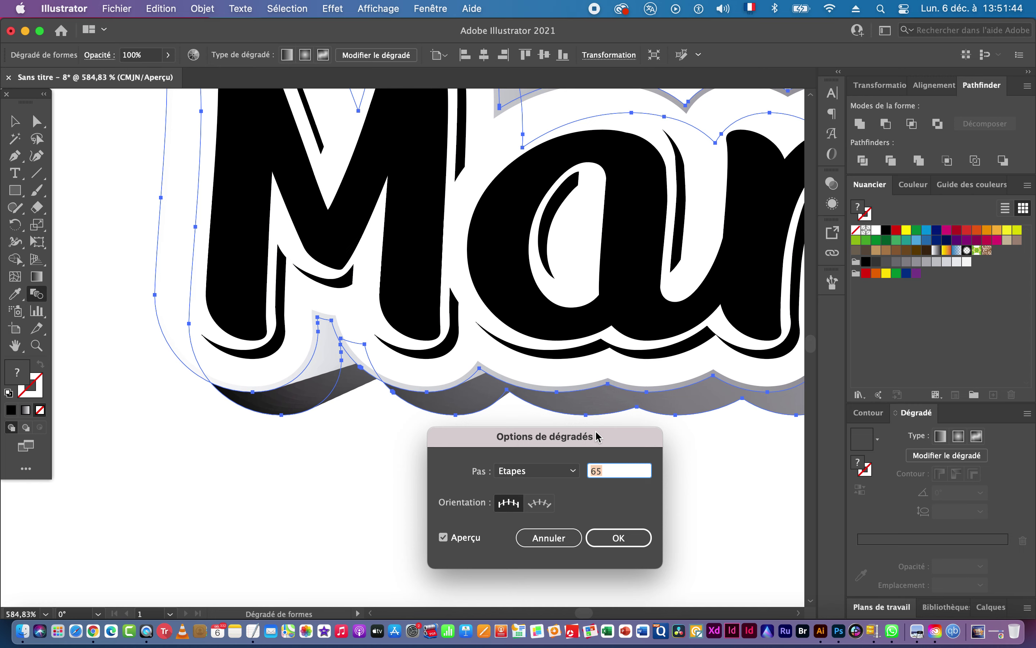
key(Down)
key(Down)
key(Down)
key(Down)
key(Down)
key(Down)
key(Down)
key(Down)
key(Down)
key(Down)
key(Down)
key(Down)
click(620, 536)
drag(629, 404, 576, 398)
drag(595, 258, 473, 321)
drag(702, 373, 586, 338)
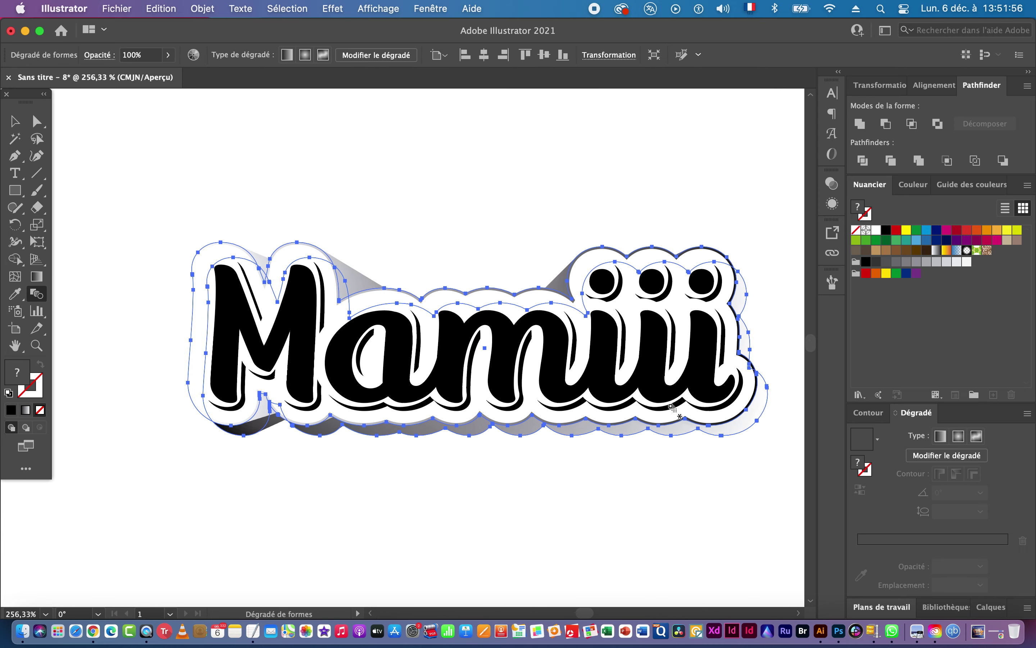
key(v)
click(347, 478)
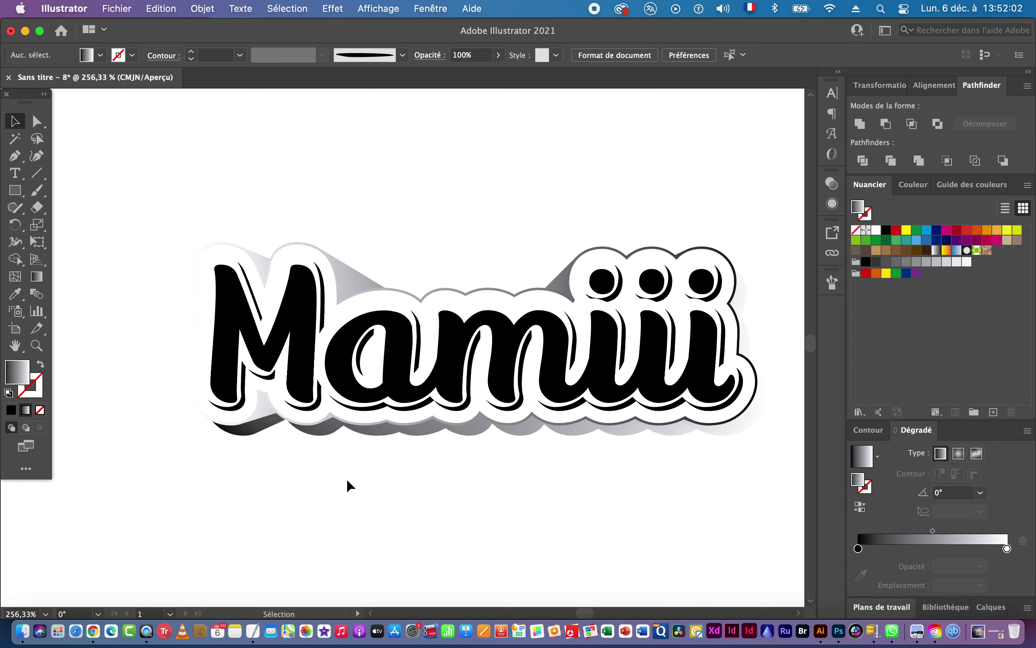
Undo the shape blend and the shadow's gradient reversal, and select the 0,3 mm offset outline around the wordmark.
click(349, 330)
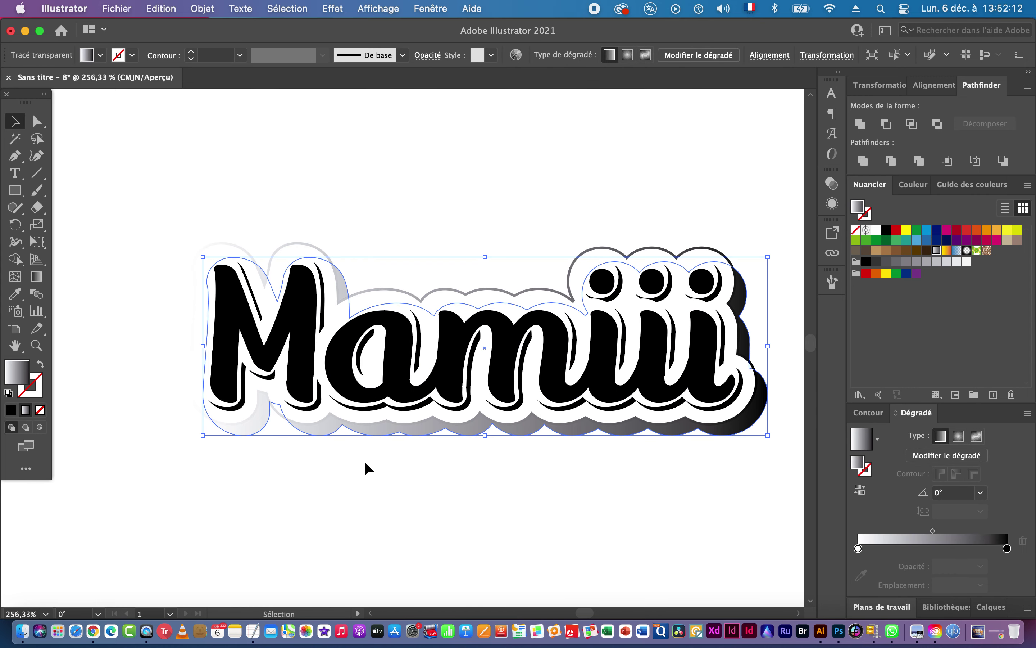
click(343, 225)
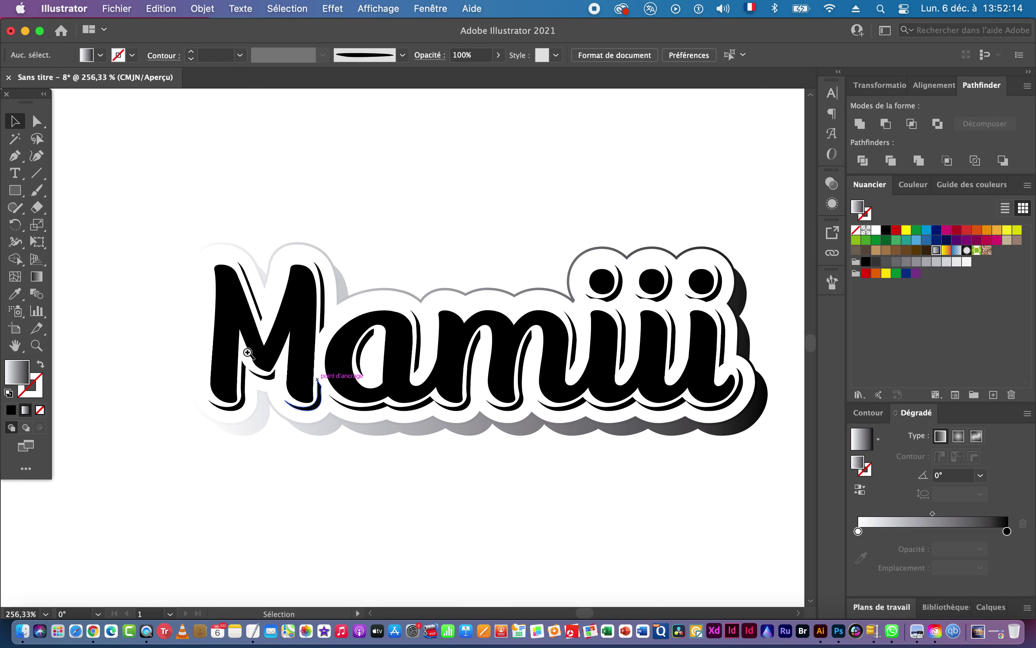
drag(250, 353, 363, 342)
drag(243, 232, 299, 231)
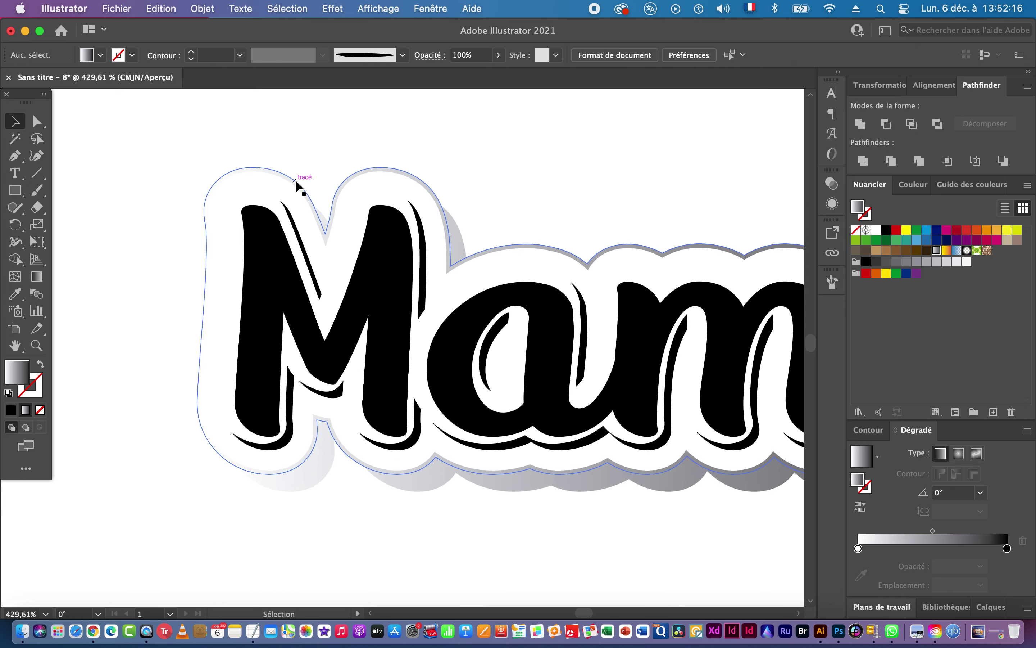
click(281, 175)
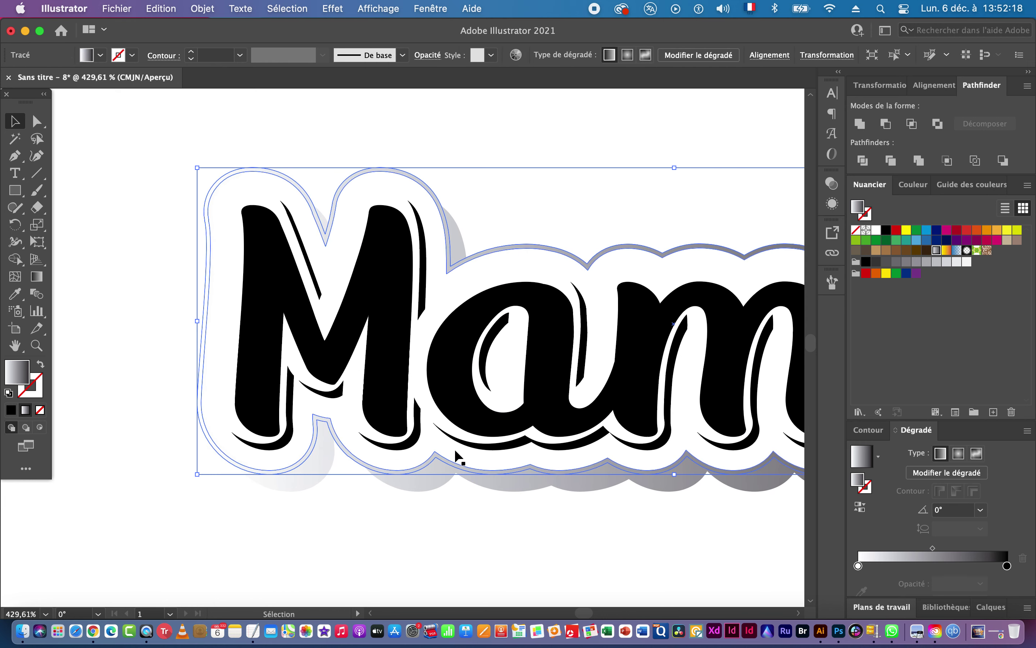
Compare the wordmark's outline and shadow with the "Fluffy" lettering on the wrapper photo.
scroll(301, 416, down, 5)
drag(183, 417, 387, 396)
scroll(387, 396, left, 20)
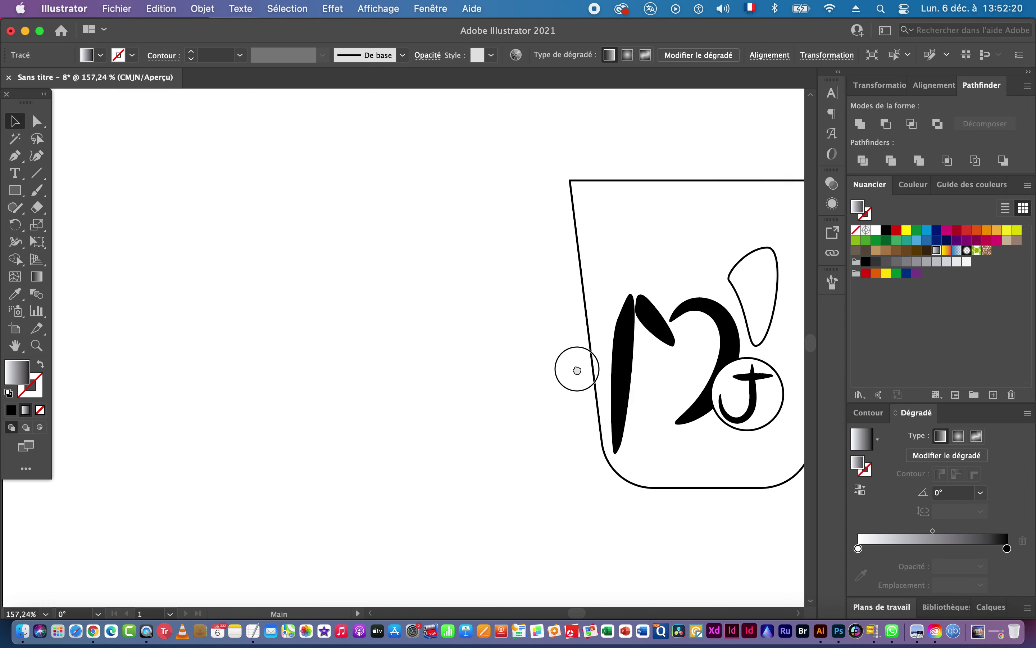
scroll(226, 377, left, 20)
scroll(226, 377, down, 3)
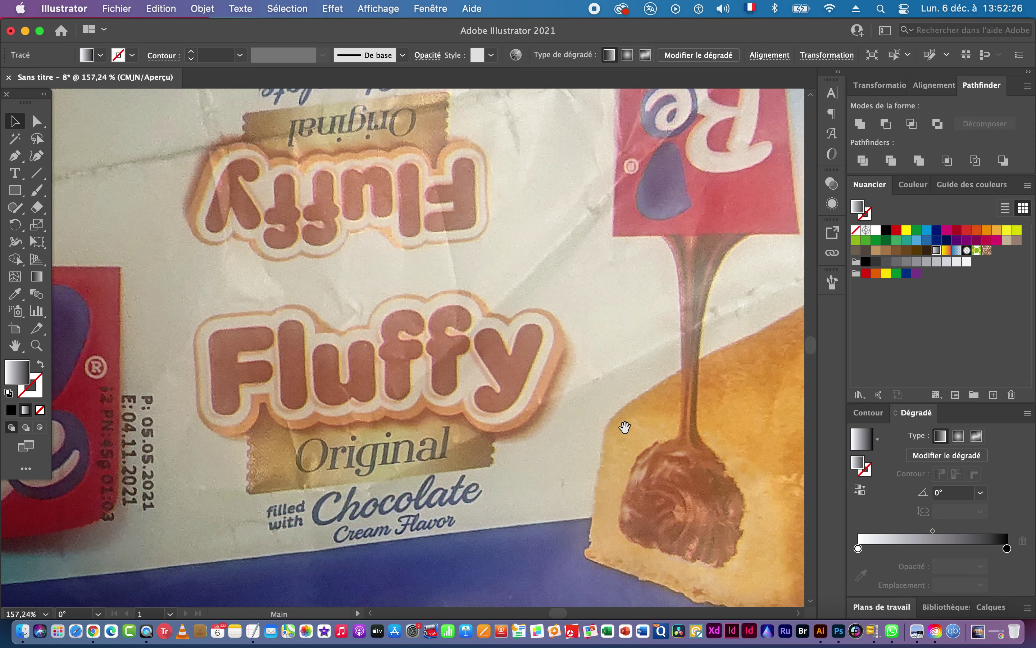
scroll(625, 427, right, 20)
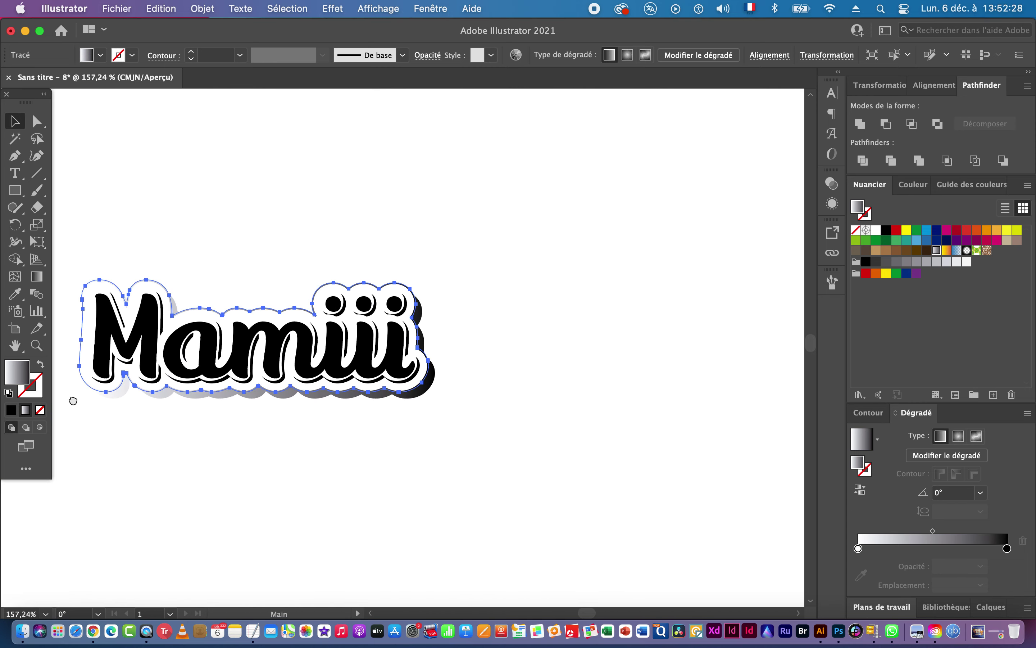
scroll(73, 401, right, 5)
scroll(350, 442, up, 10)
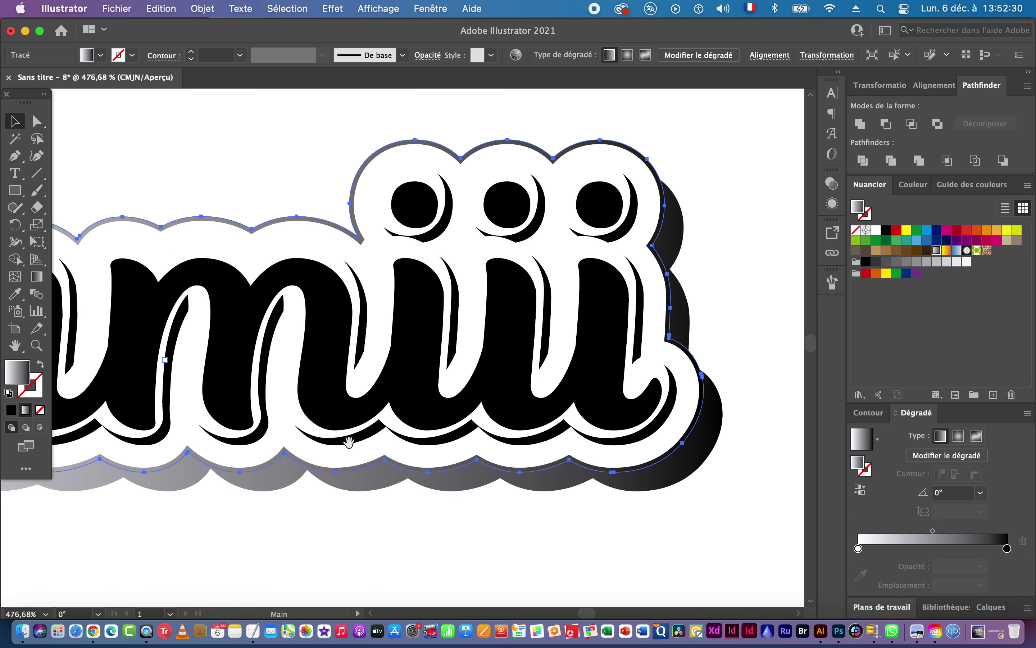
scroll(349, 442, left, 15)
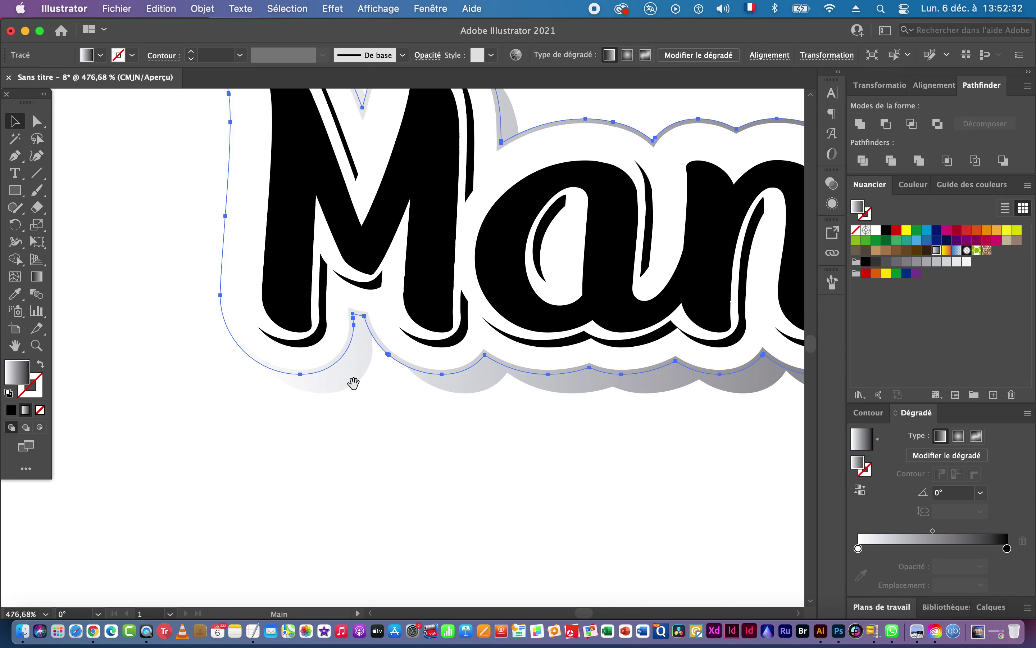
Give the offset outline and the shadow shape a 1 pt black stroke with no fill.
shift+click(336, 386)
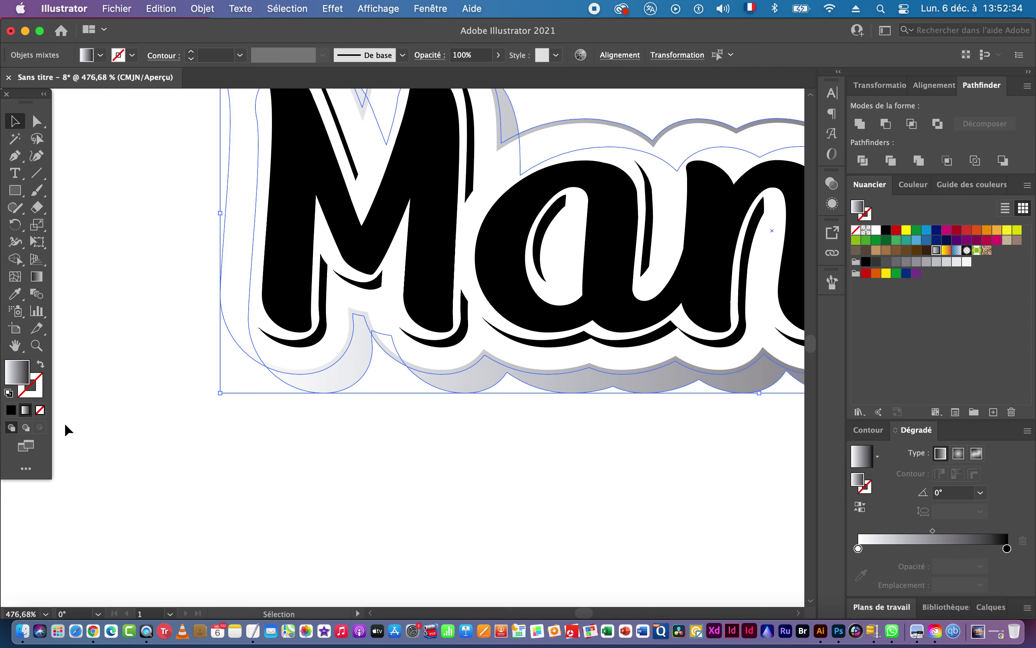
click(8, 393)
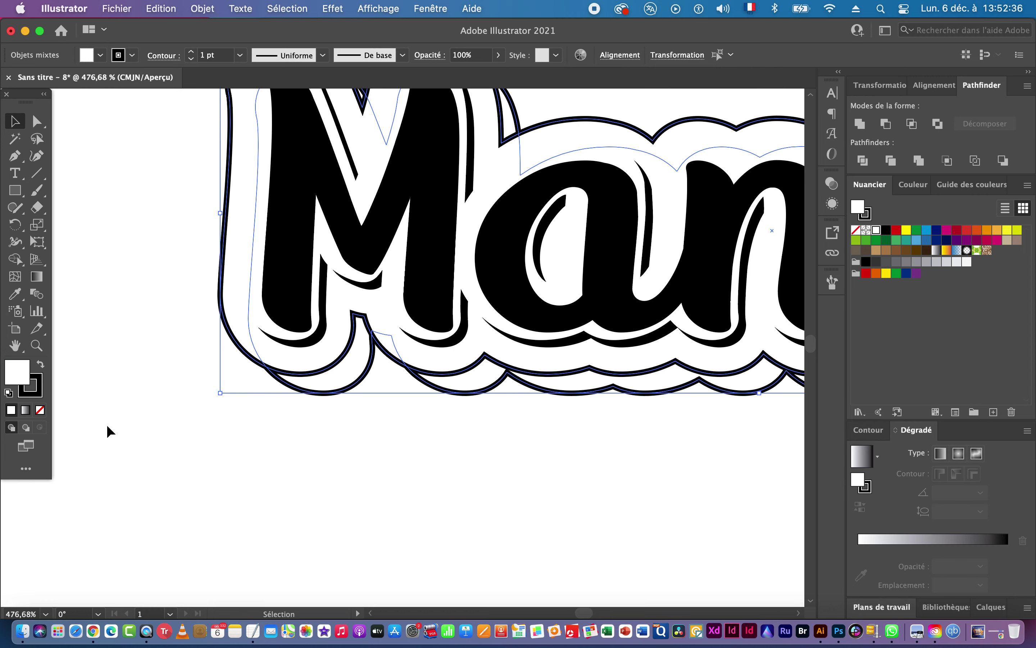
click(40, 410)
click(112, 394)
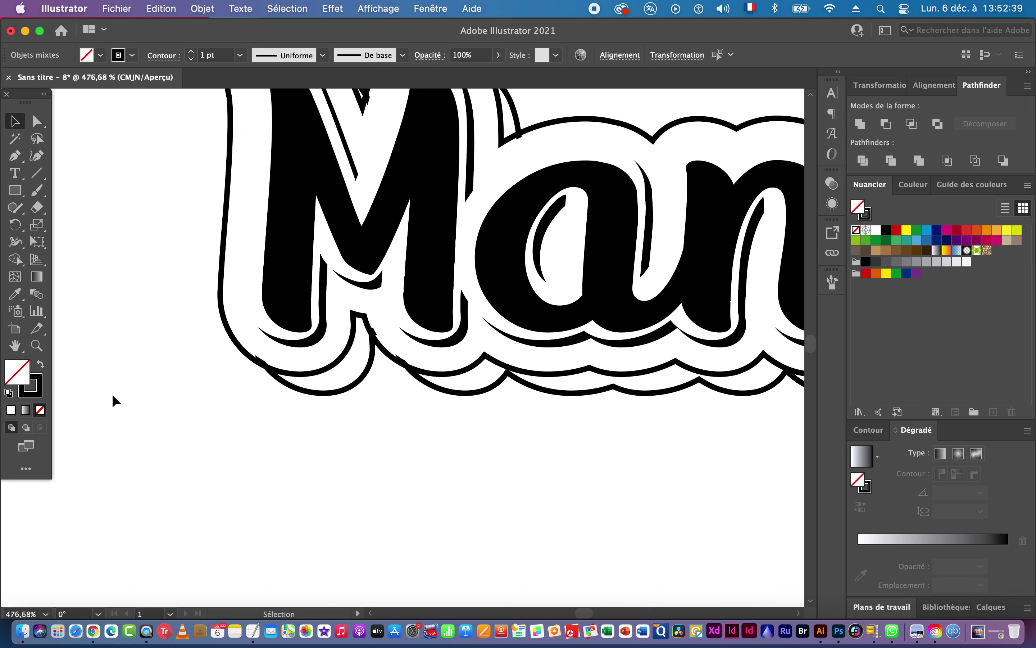
Change the offset outline's stroke to mid grey and leave it without a fill.
click(259, 363)
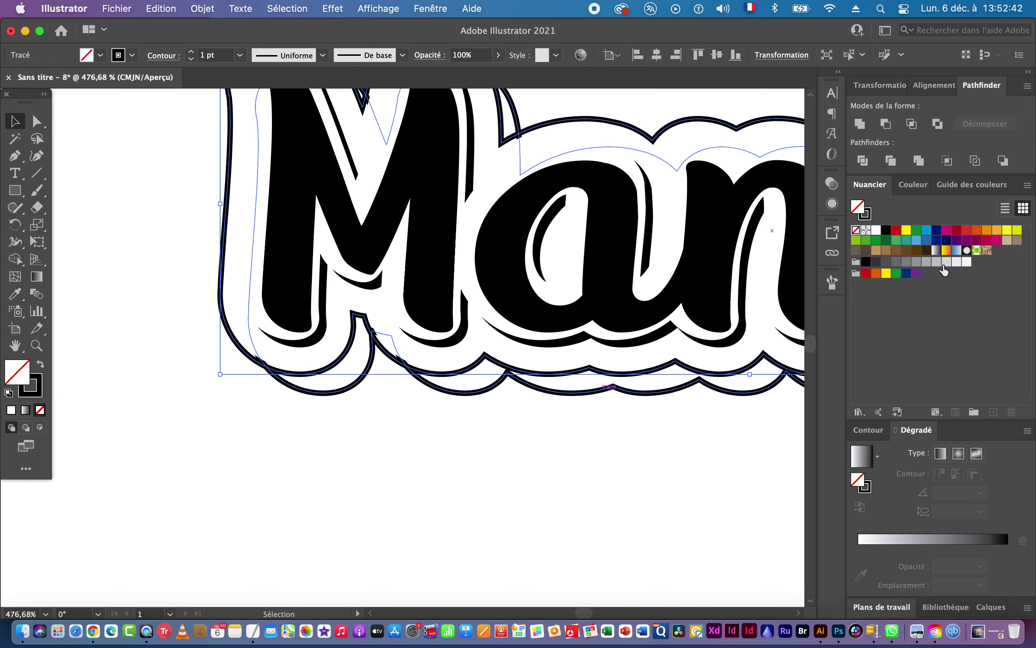
click(907, 263)
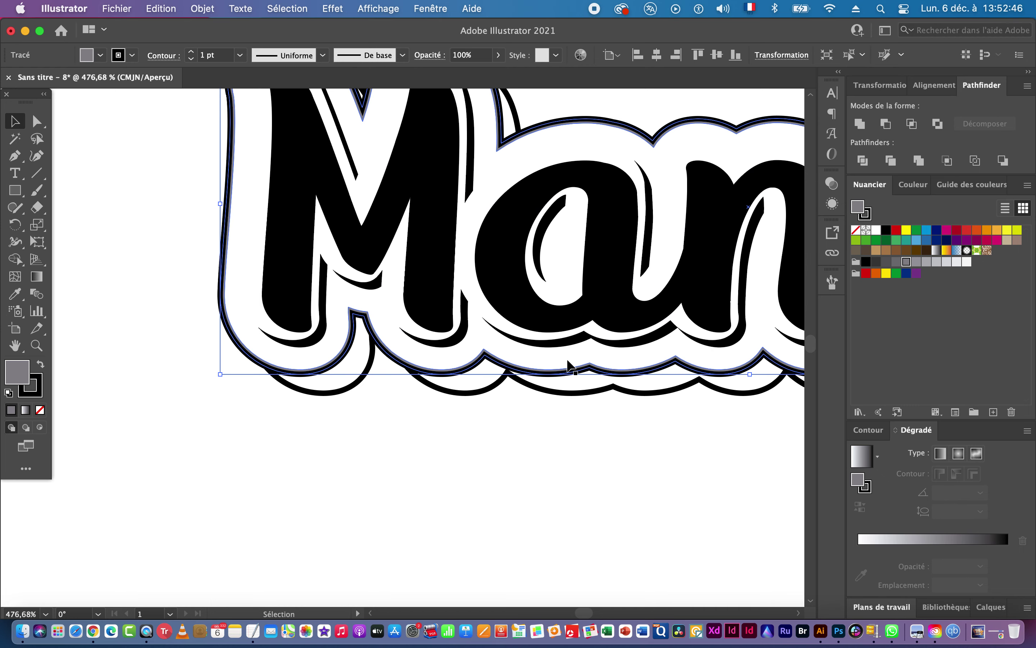
click(41, 363)
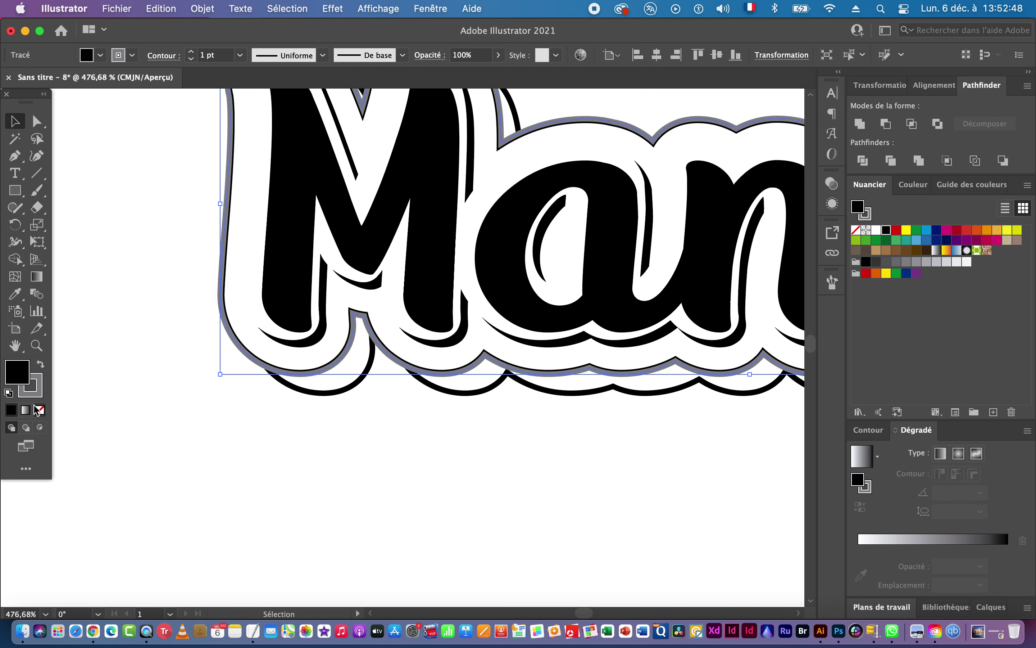
click(40, 410)
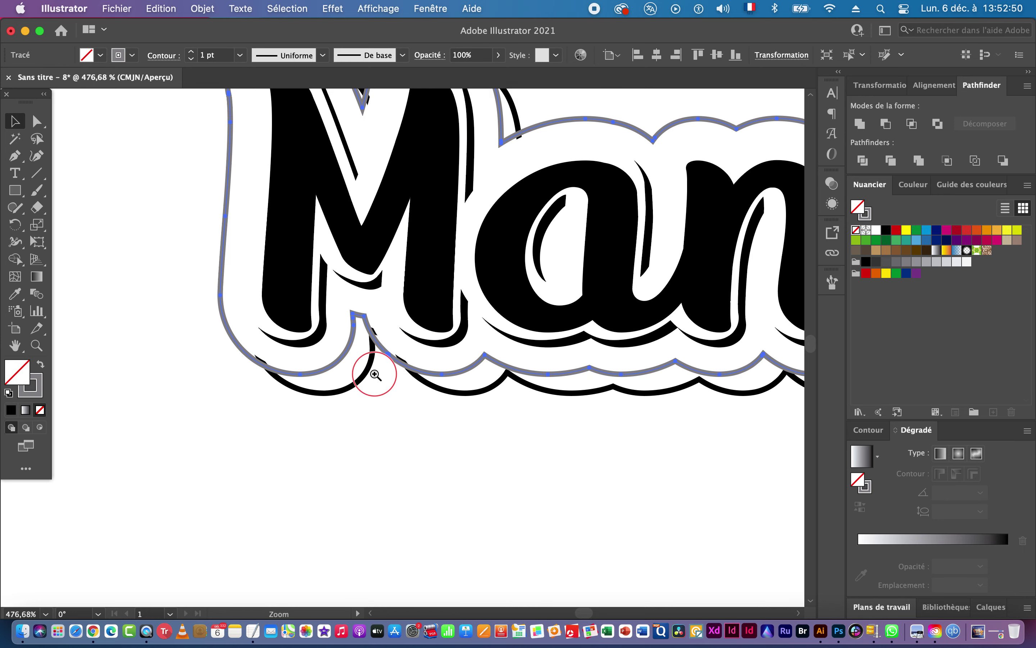
Blend the grey offset outline with the black shadow outline around the wordmark, using 70 specified steps.
scroll(370, 364, up, 5)
shift+click(276, 397)
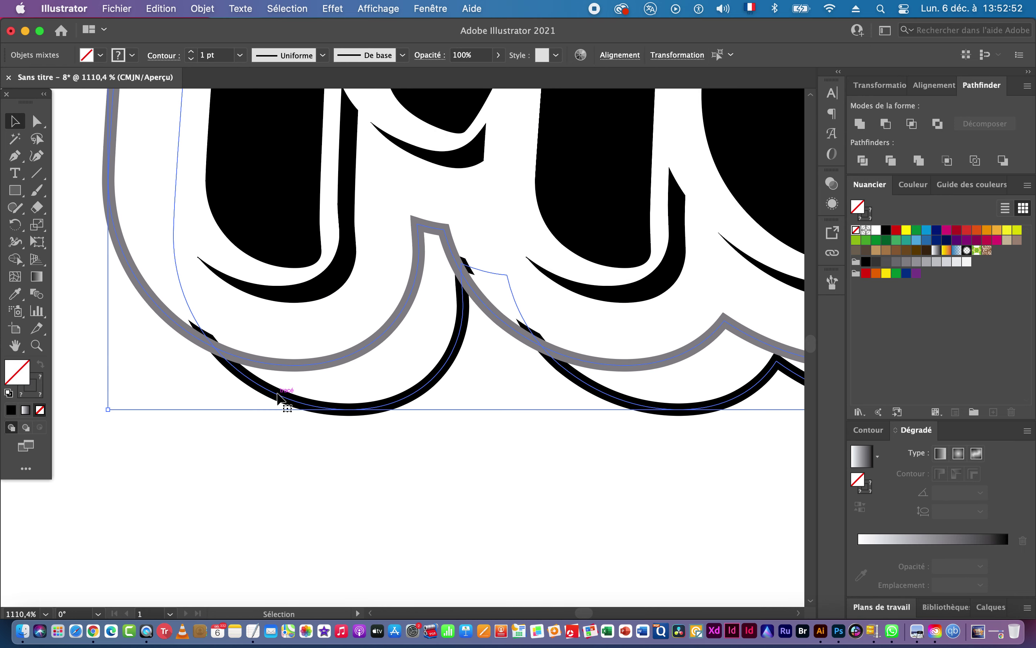
key(super)
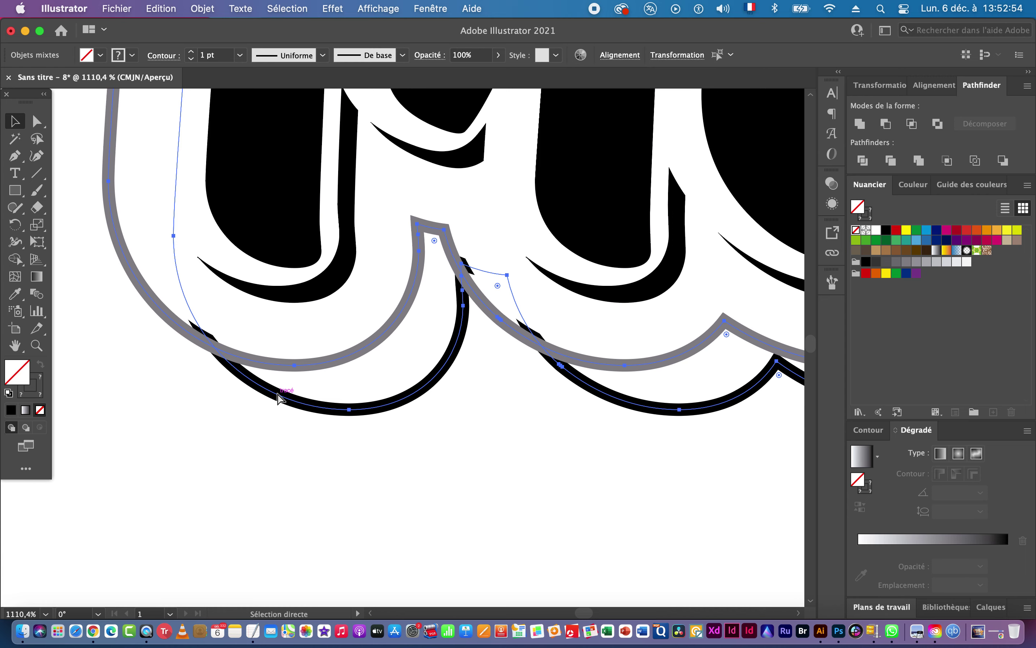
key(super+alt+b)
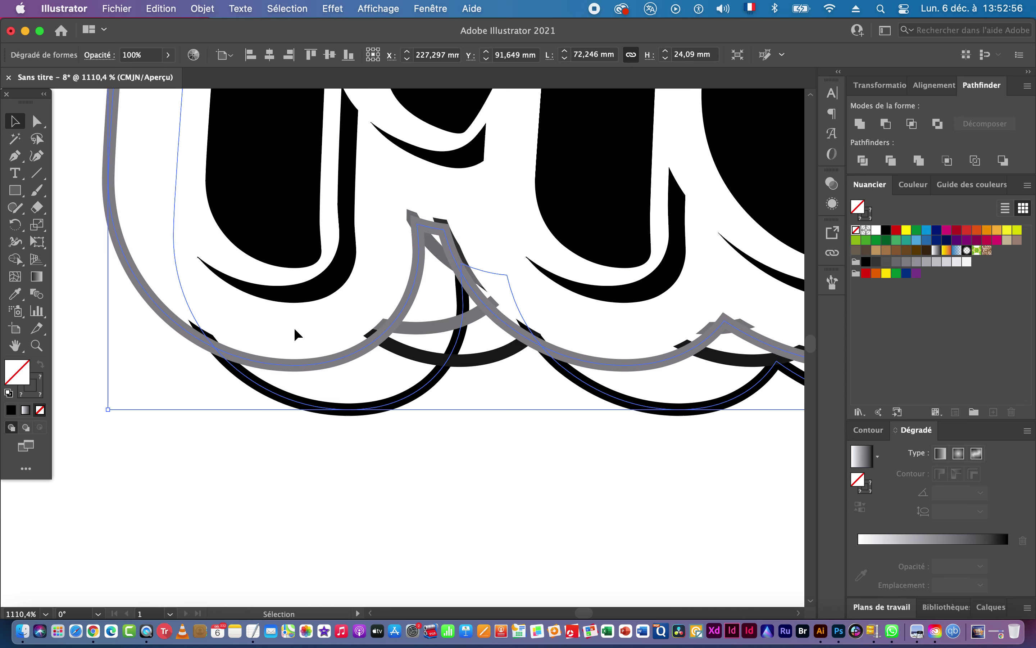
double_click(36, 293)
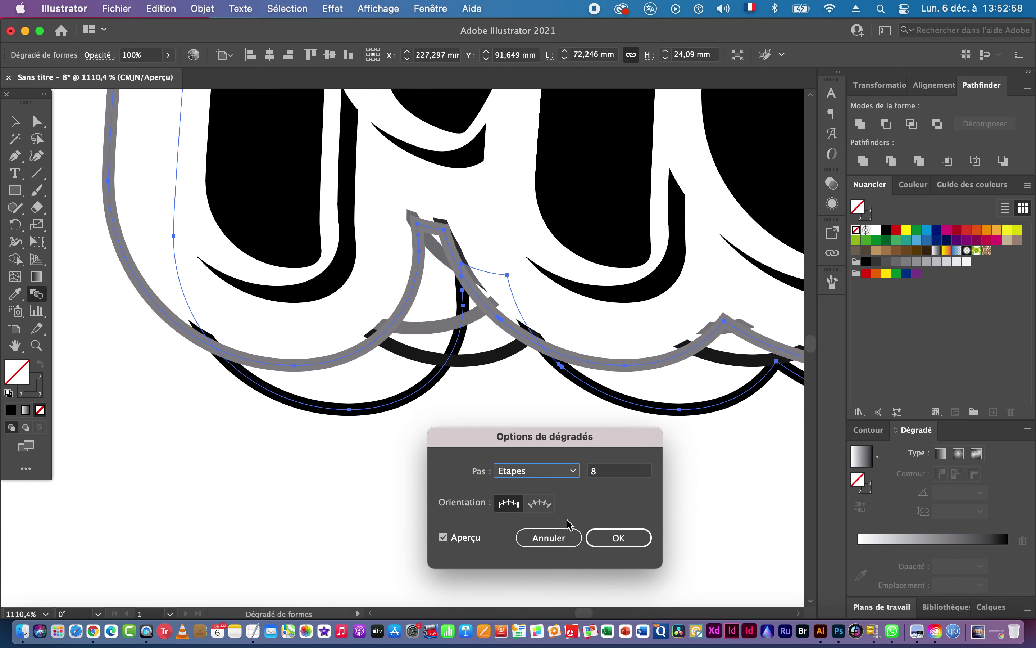
click(619, 475)
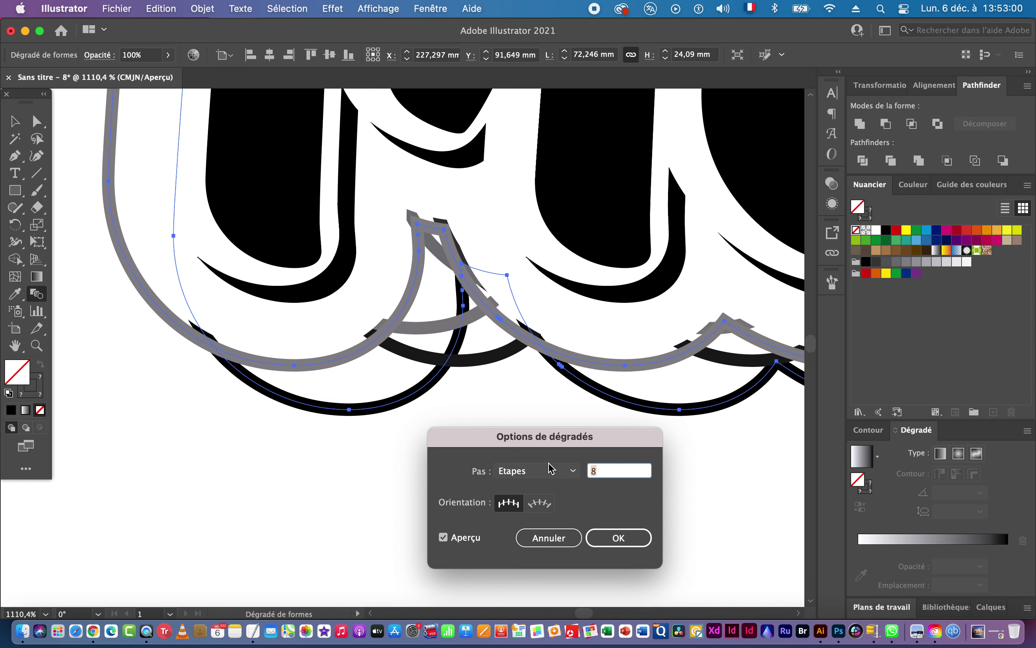
text(60)
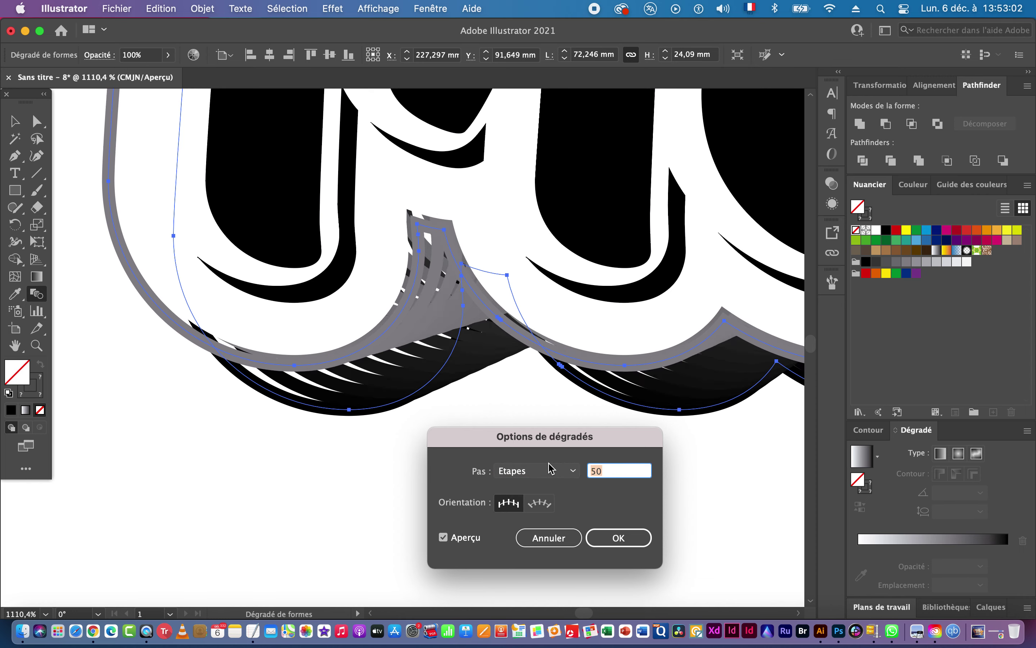
key(shift+Up)
click(618, 538)
Set the outlines in the blend to a 0,25 pt stroke and fill them with white.
click(870, 430)
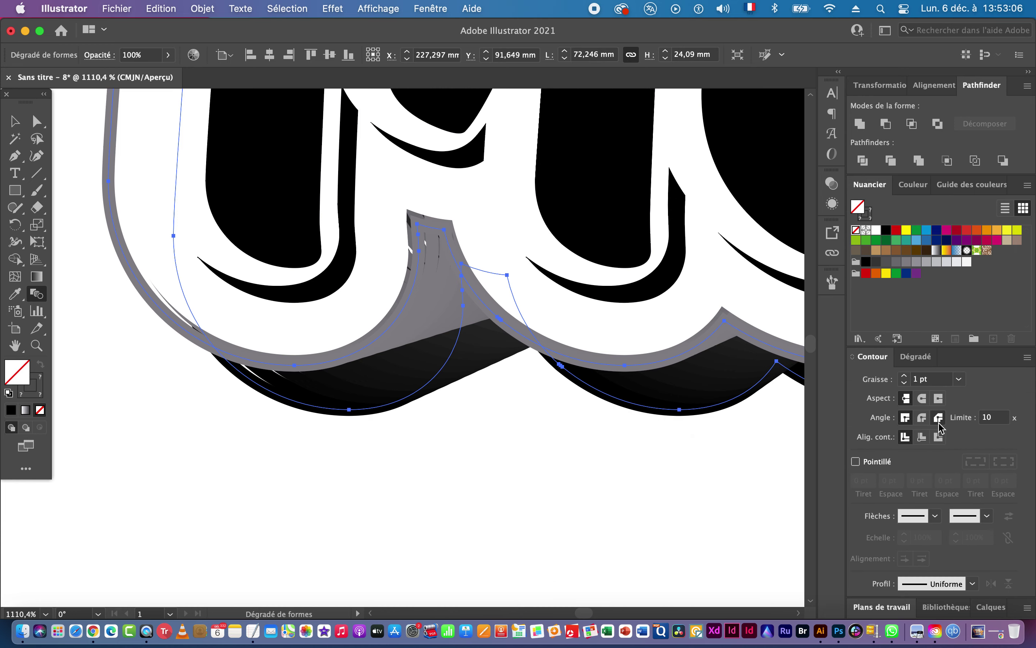
click(959, 378)
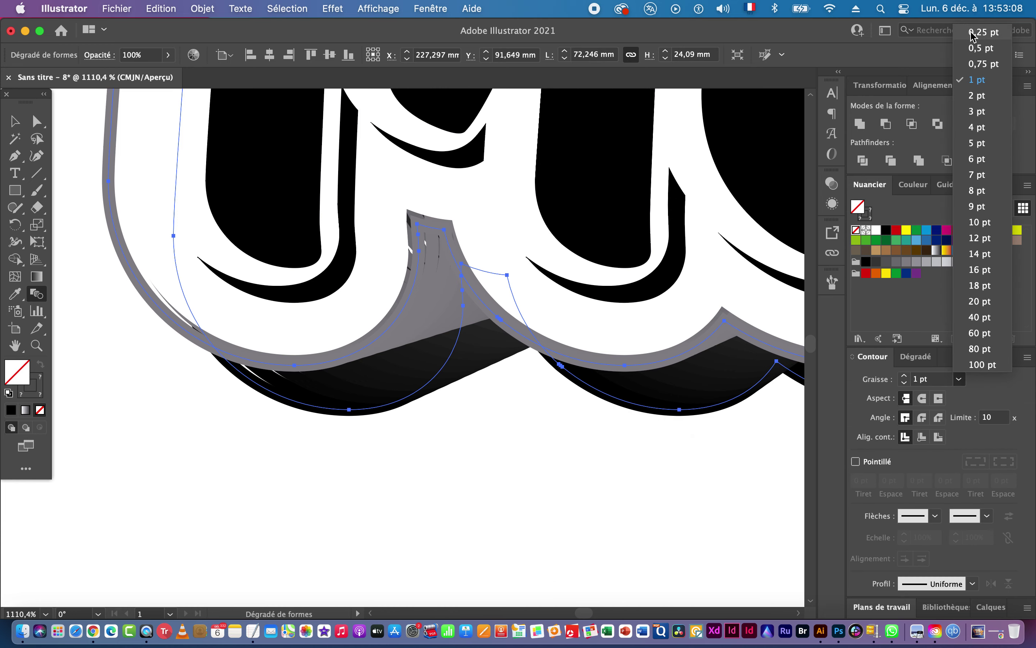
click(982, 33)
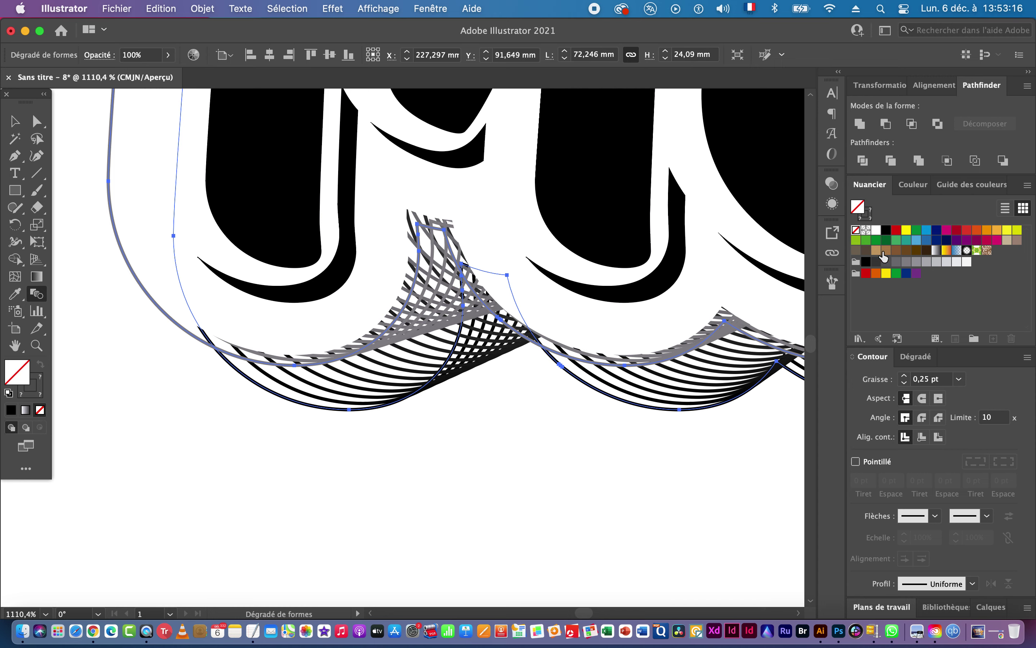
click(878, 231)
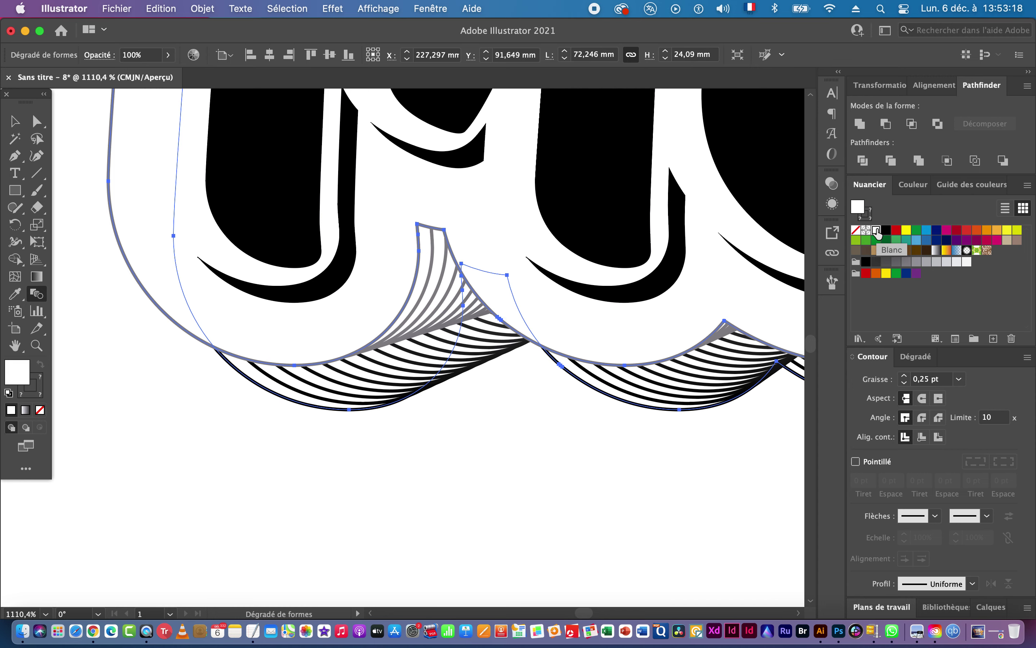
Increase the number of specified steps in the outline blend to 180.
double_click(38, 295)
click(597, 471)
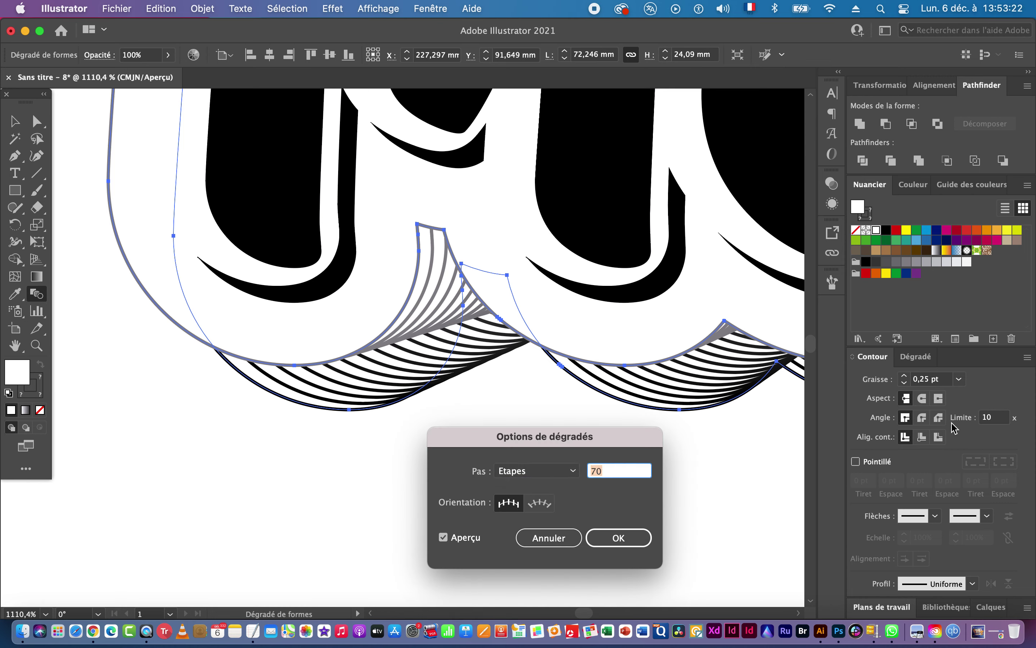
key(shift+Up)
key(shift+Up)
key(shift+Up)
key(shift+Up)
key(shift+Up)
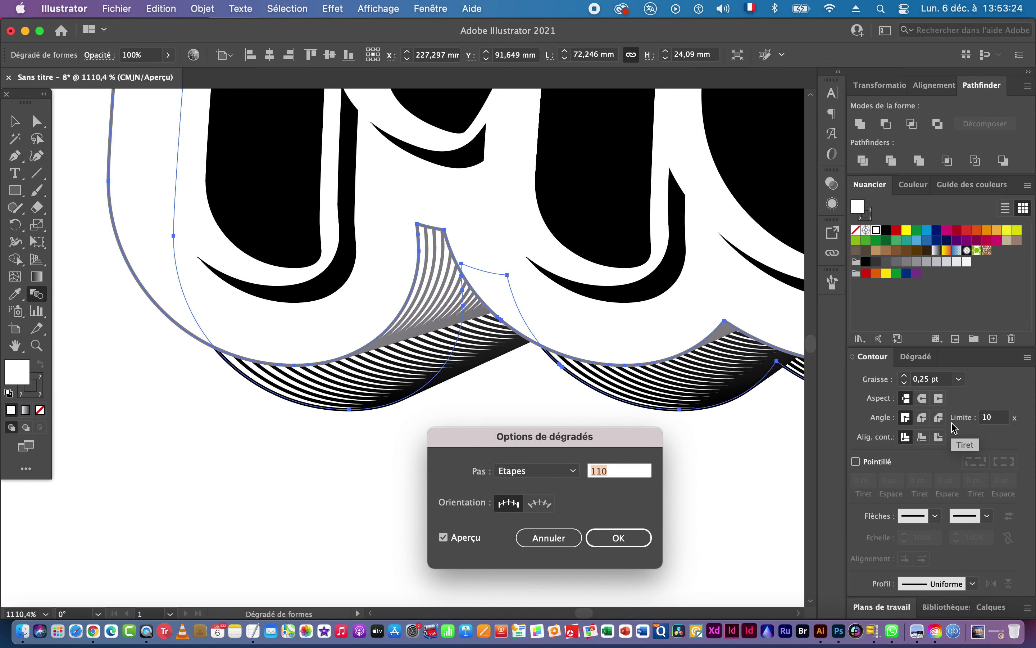
key(shift+Up)
key(shift+Up)
key(shift+Up)
key(shift+Up)
key(shift+Up)
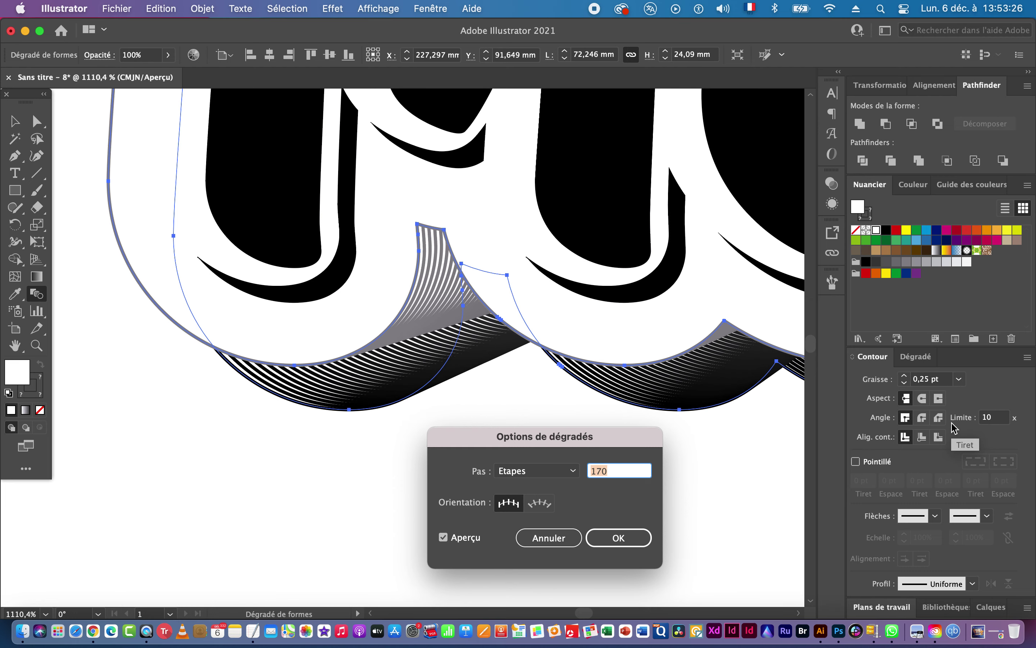
key(shift+Up)
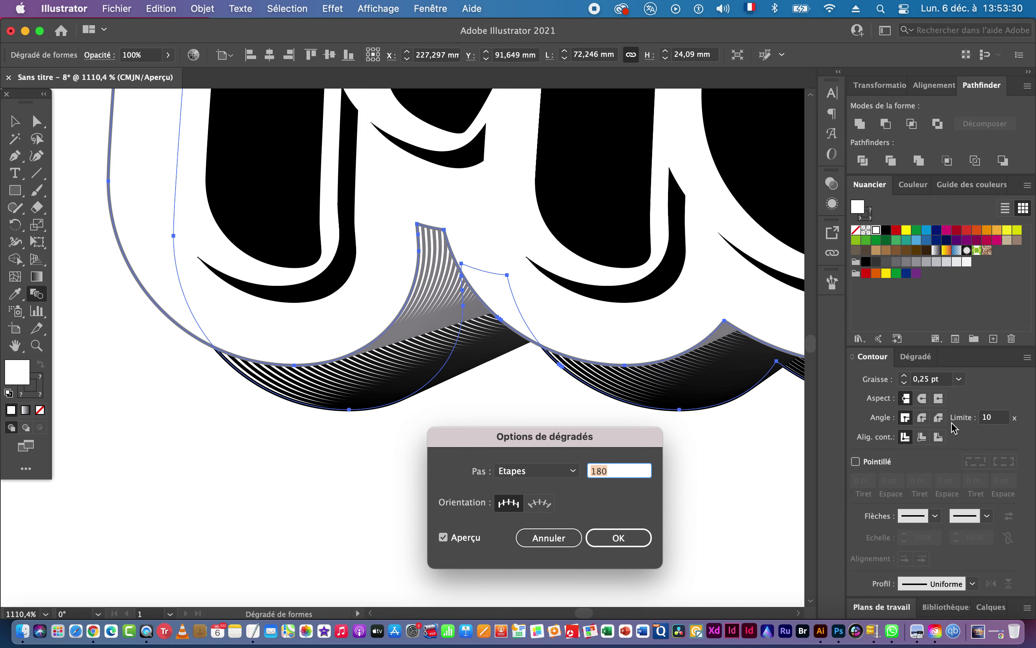
click(618, 538)
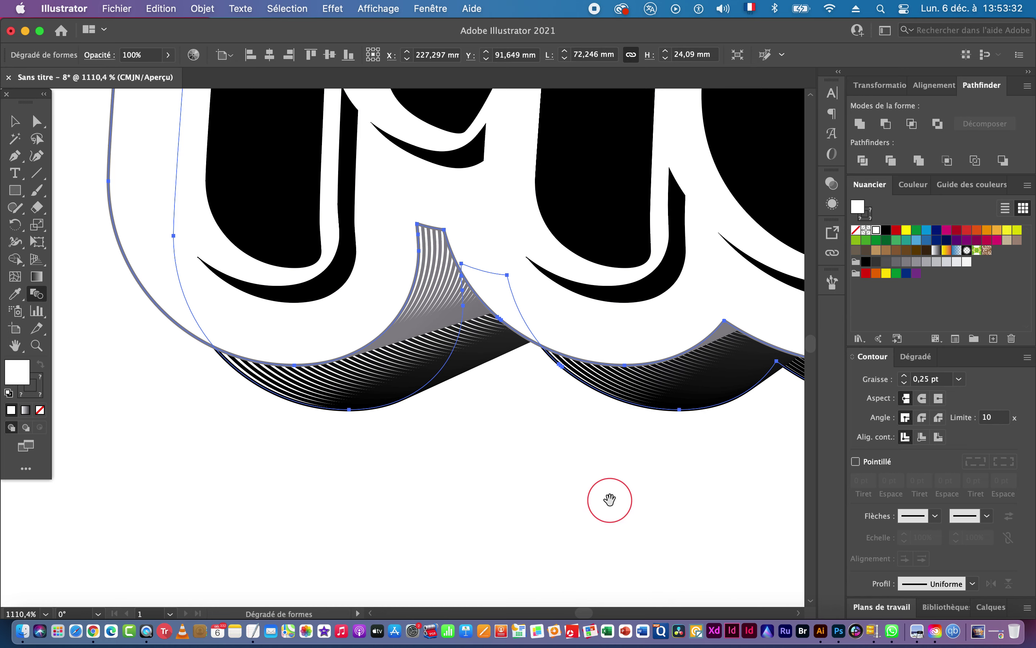
Release the blend between the wordmark's offset outline and its shadow outline.
drag(608, 498, 490, 499)
drag(724, 421, 387, 396)
drag(592, 428, 453, 404)
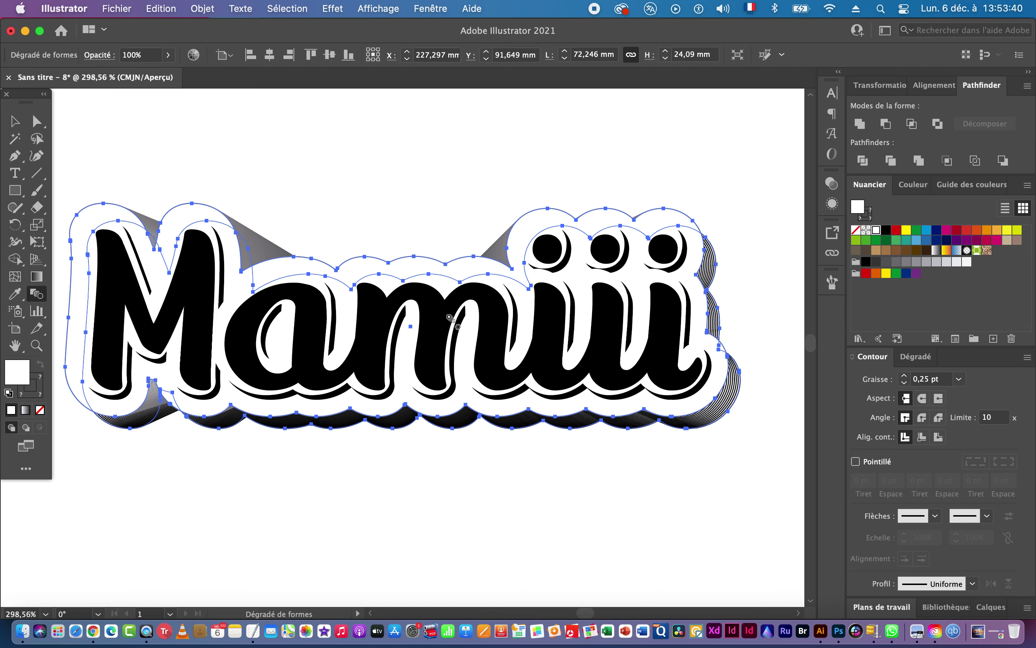
click(15, 121)
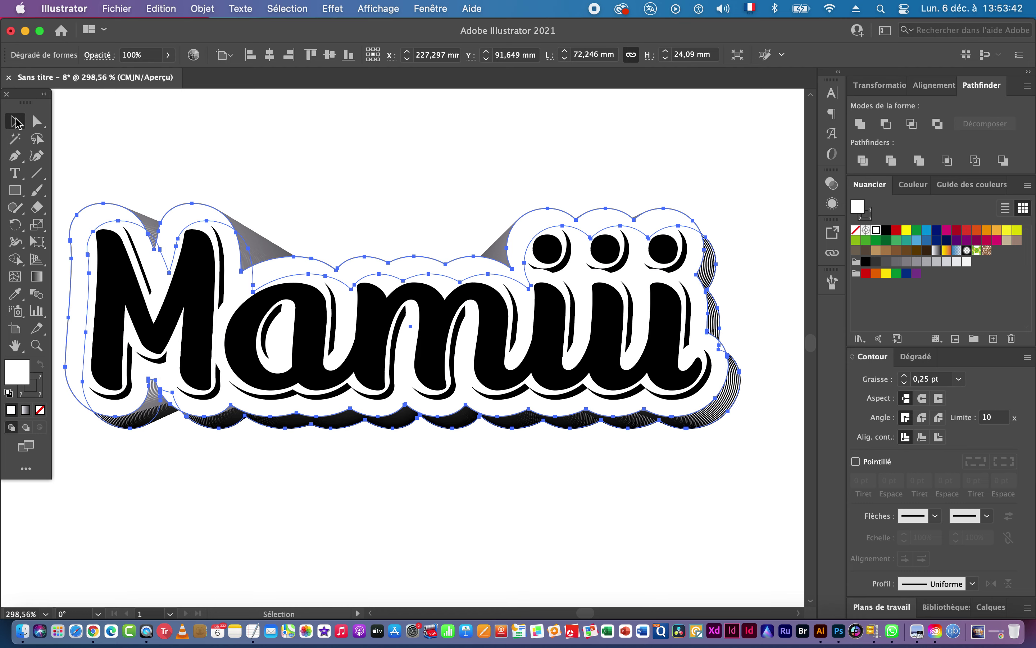
click(201, 11)
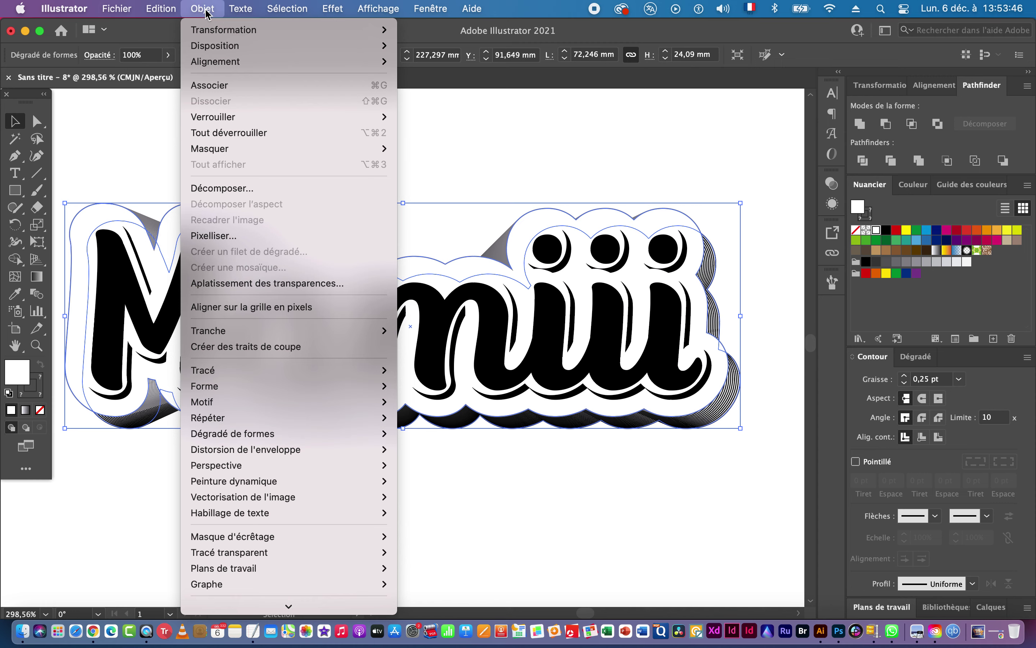
mouse_move(251, 550)
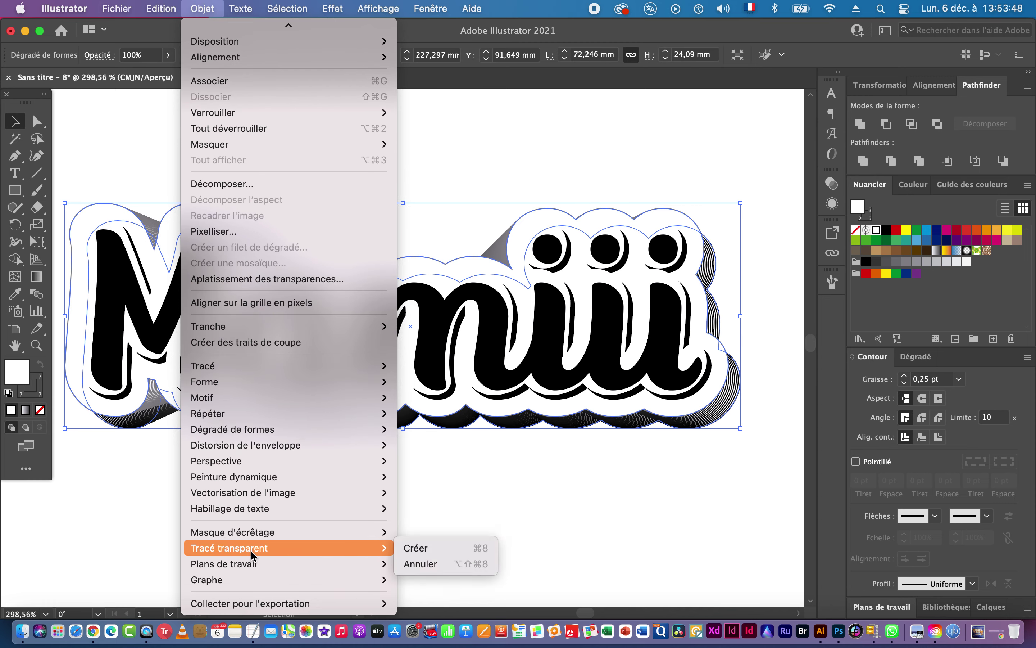
mouse_move(252, 430)
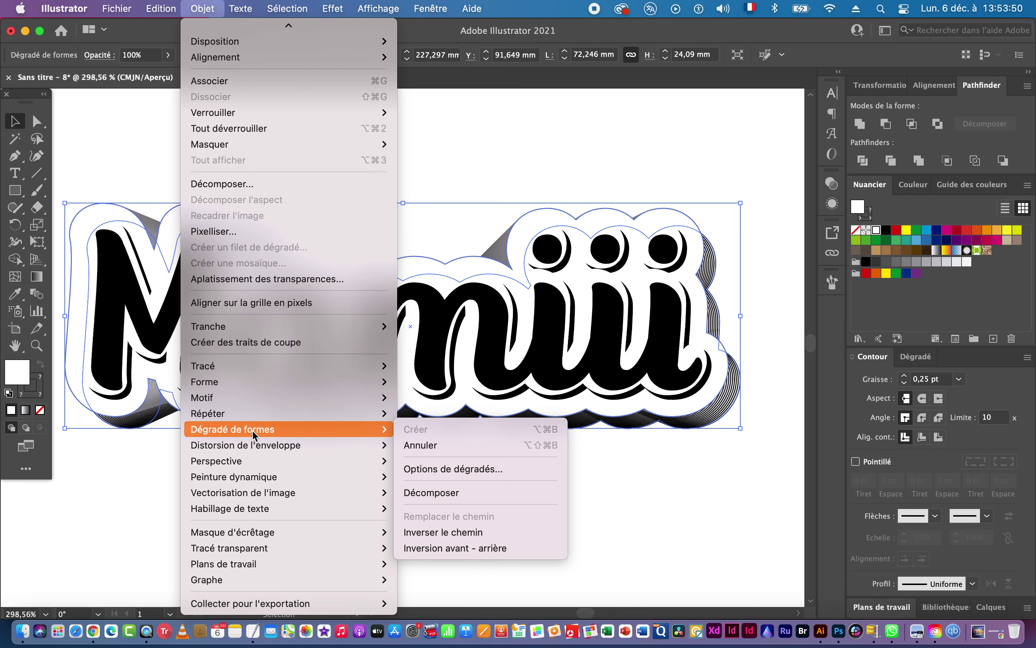
click(424, 445)
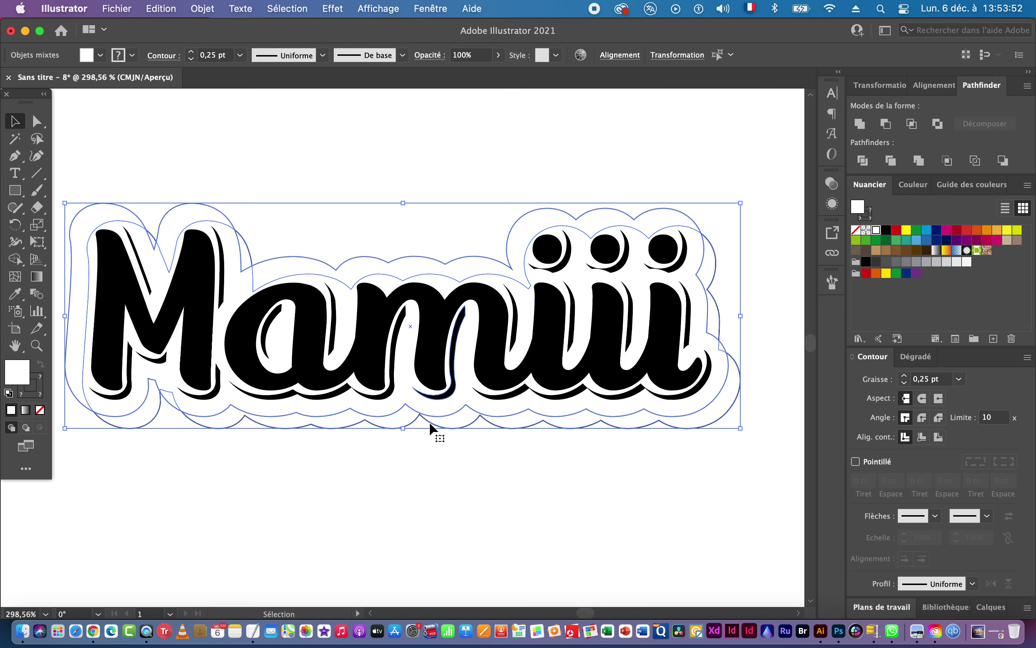
Subtract the grey offset outline shape from the black-stroked shadow shape behind it.
scroll(431, 424, left, 5)
click(312, 374)
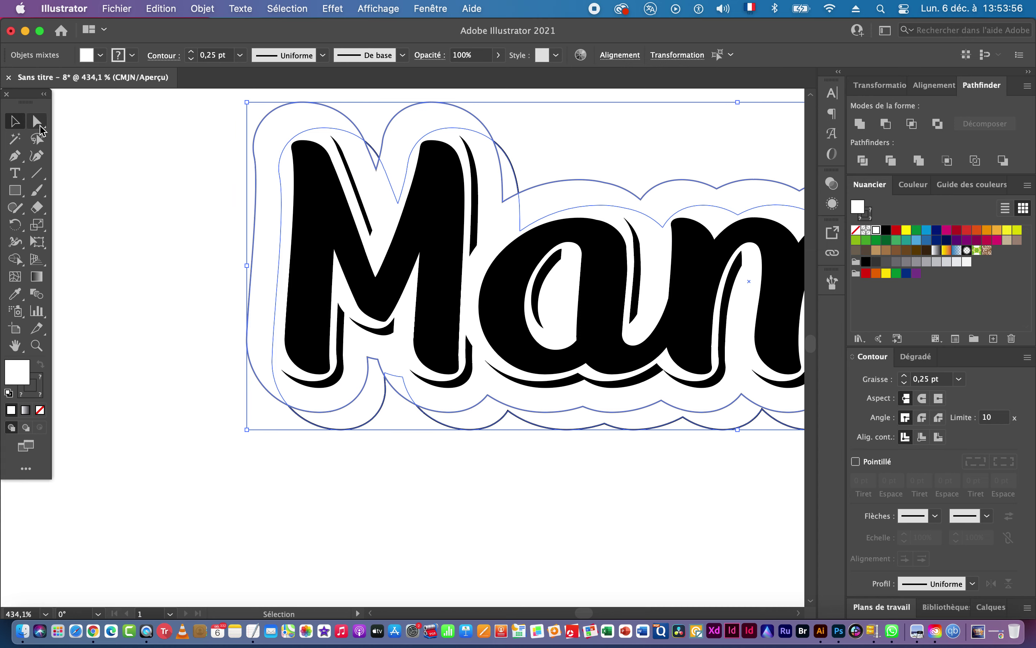
click(233, 415)
key(super+space)
drag(298, 388, 449, 362)
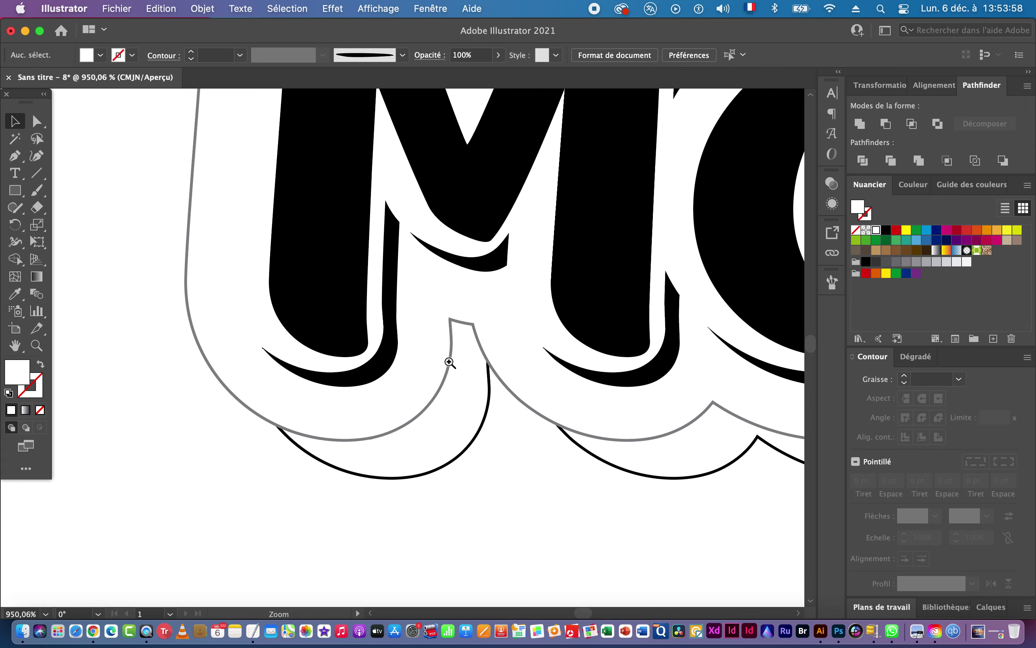
click(208, 360)
key(super+space)
drag(200, 356, 301, 351)
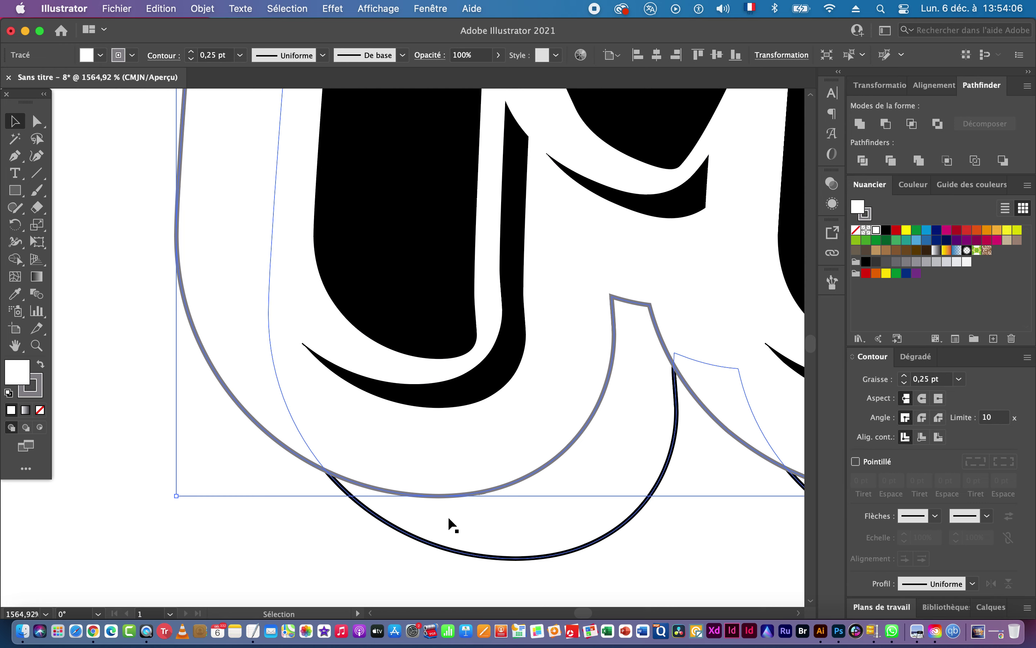
drag(228, 358, 347, 382)
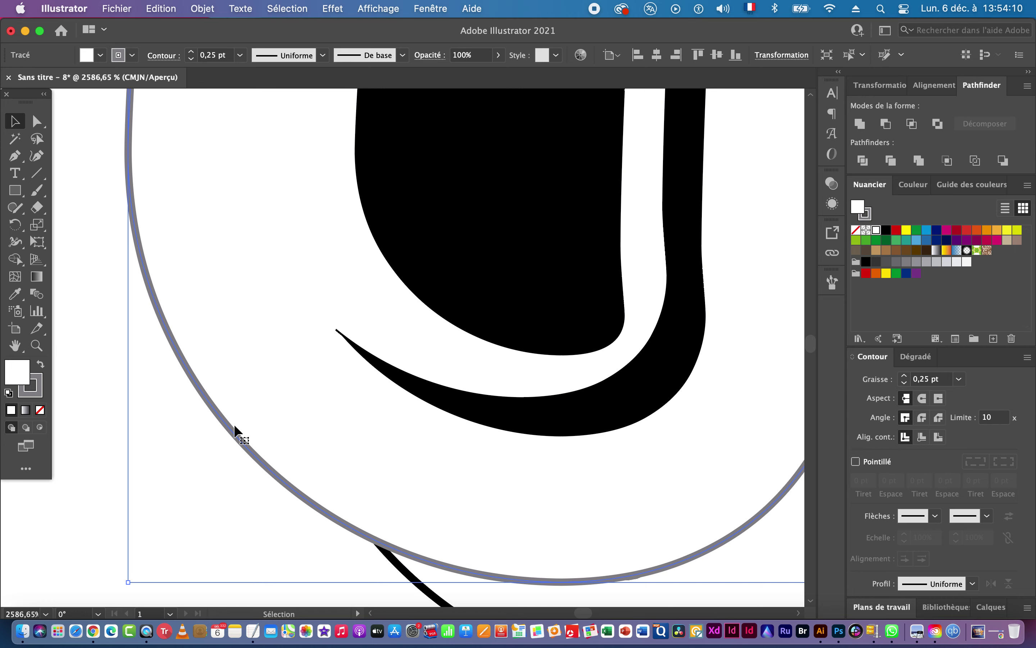
key(a)
scroll(257, 373, down, 5)
scroll(257, 373, right, 5)
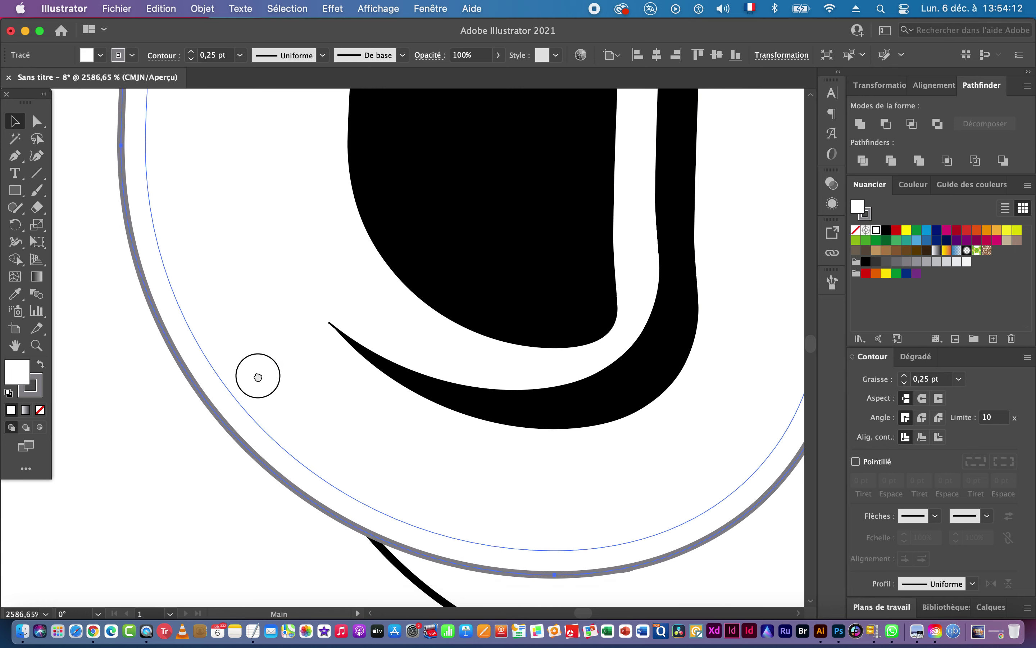
shift+click(406, 483)
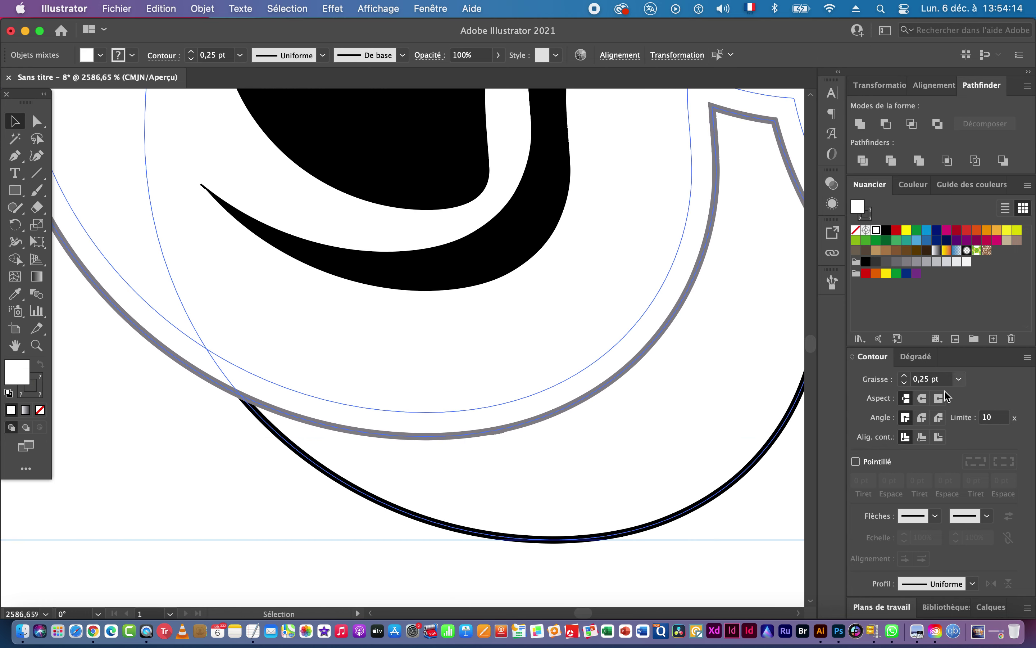
click(945, 161)
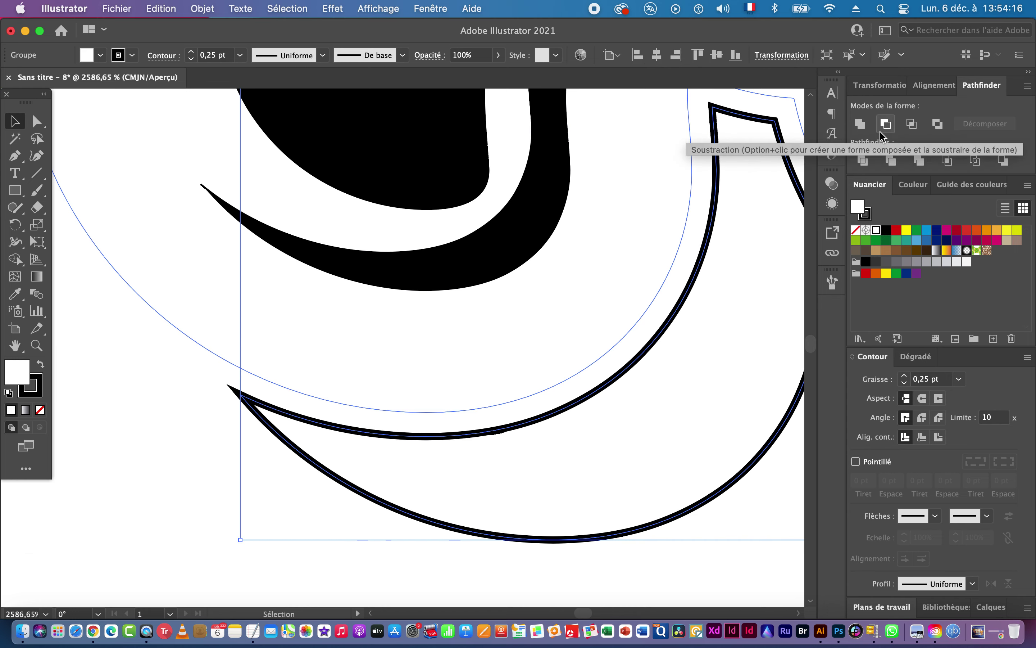
drag(598, 414, 363, 428)
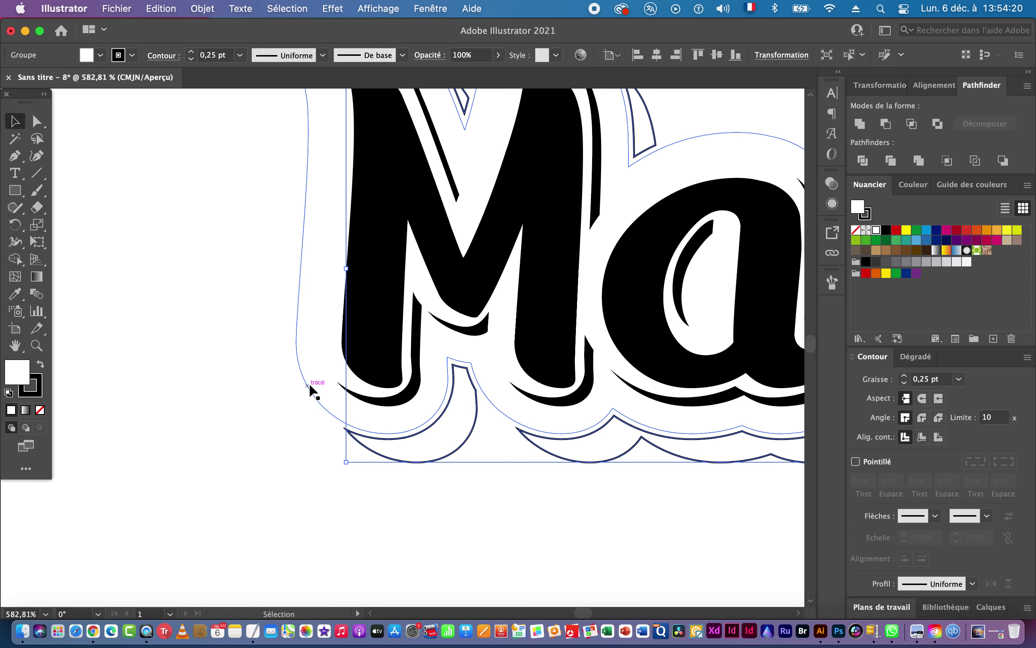
Give the outer offset outline around the Mamiii lettering the black, strokeless appearance of the letter M using the Eyedropper.
key(a)
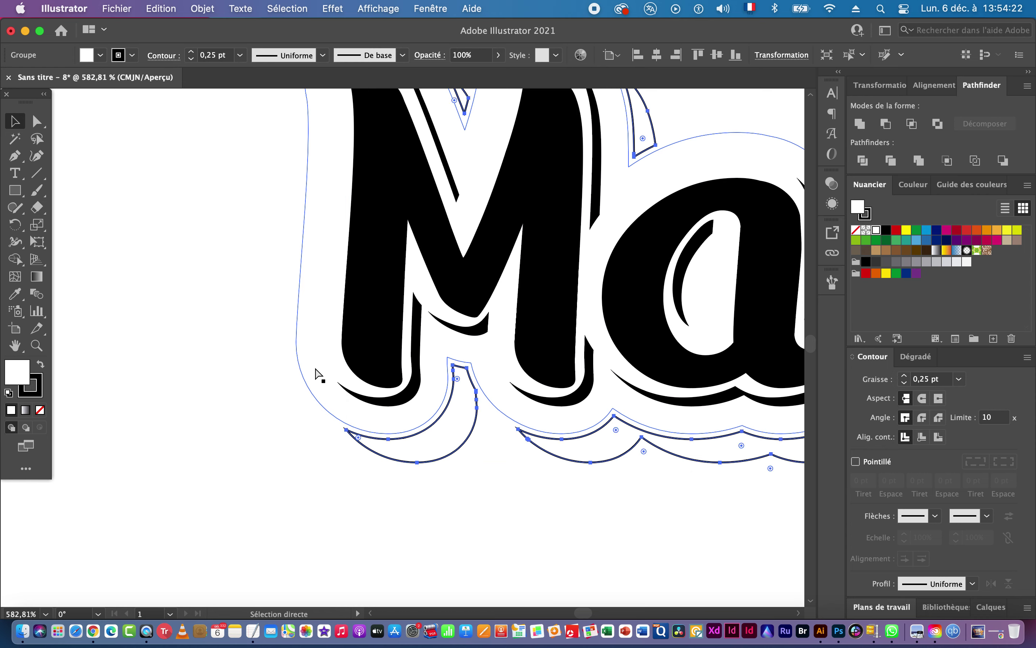
key(v)
click(315, 366)
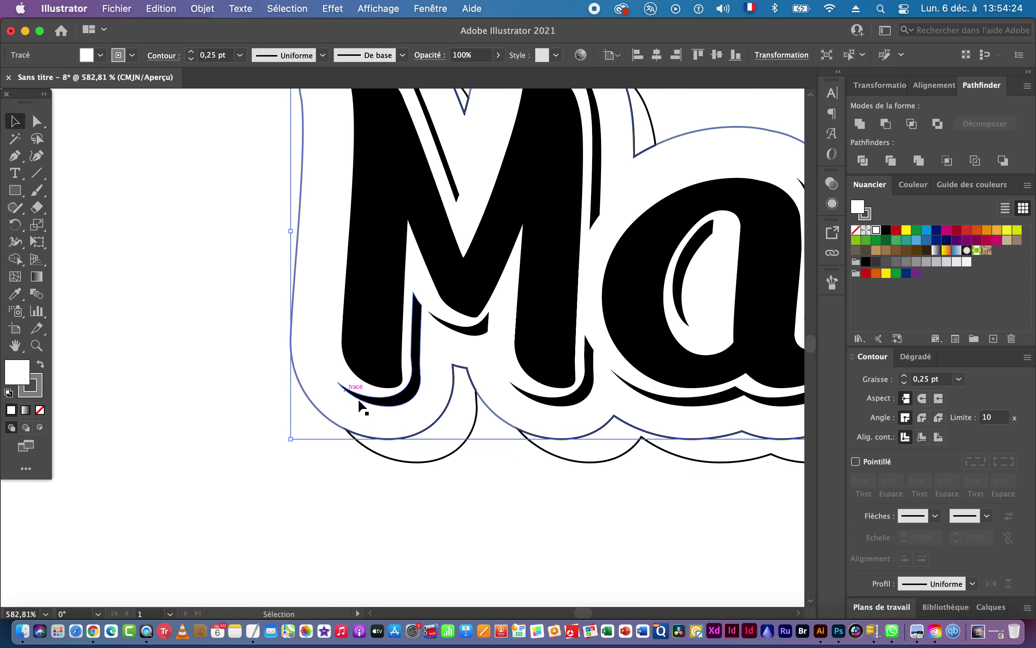
key(i)
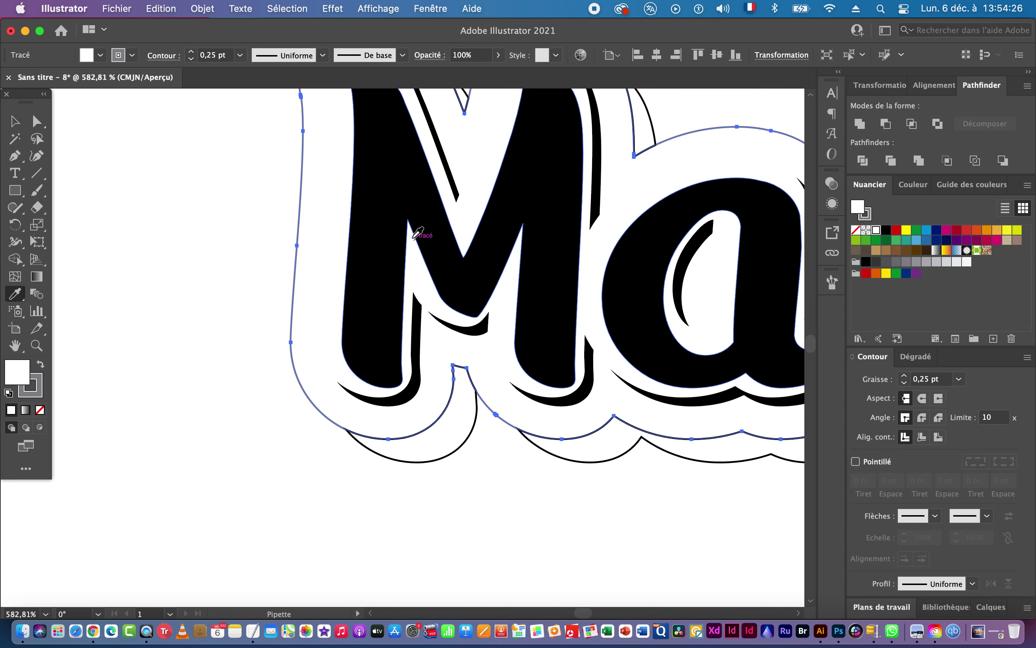
click(386, 234)
key(v)
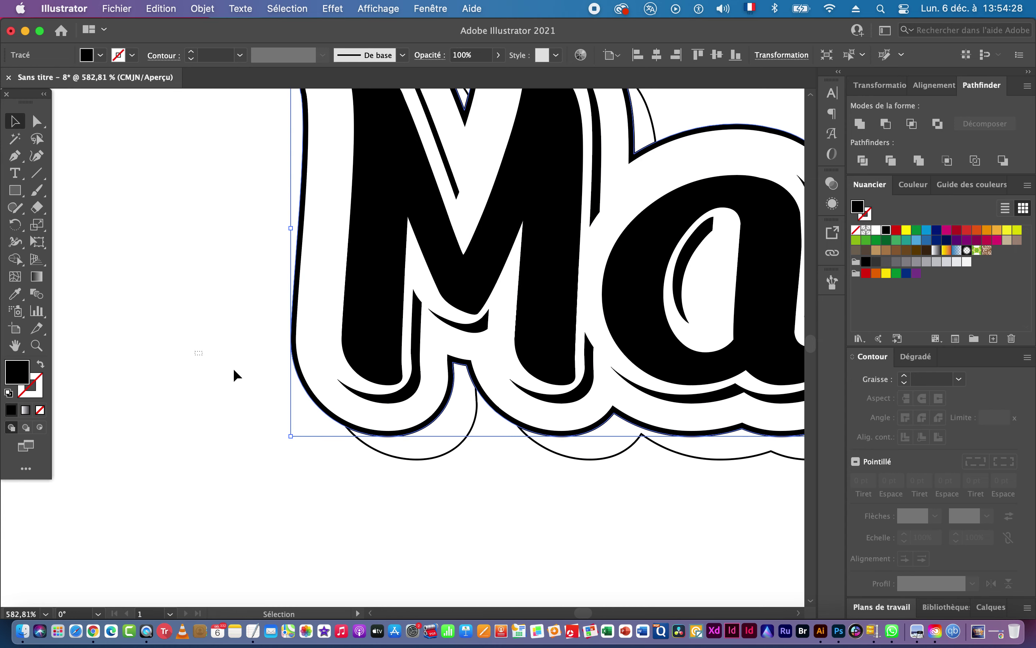
Fill the grouped drop-shadow pieces beneath the Mamiii outline with the letters' solid black, without a stroke, and deselect.
click(419, 441)
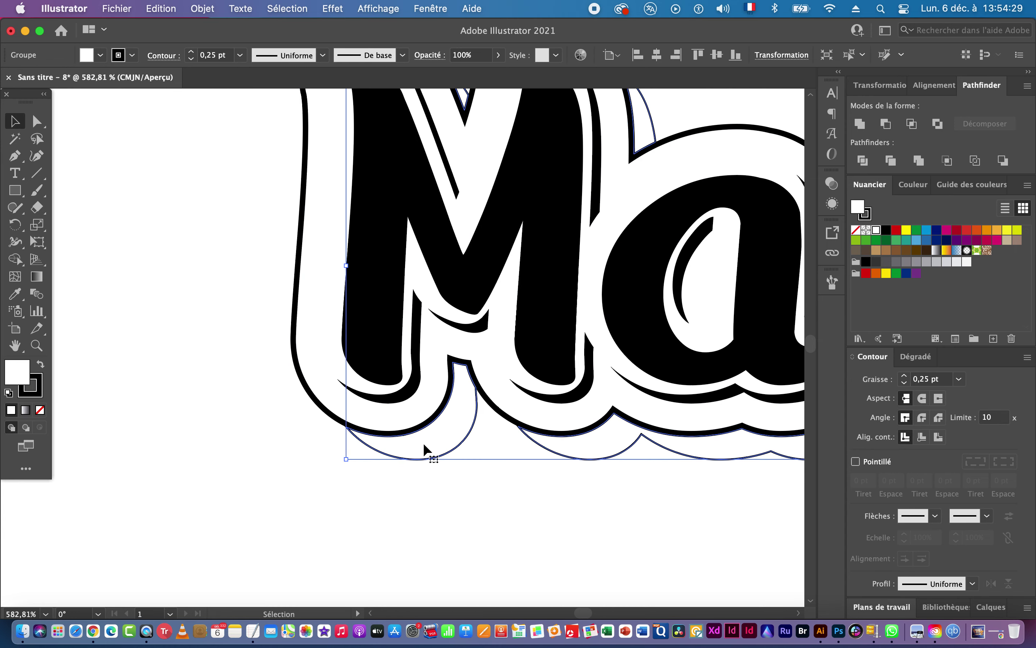
key(i)
click(388, 319)
key(v)
click(250, 404)
Try moving the black shadow pieces, the outline shape and parts of the lettering away from their positions.
key(super+space)
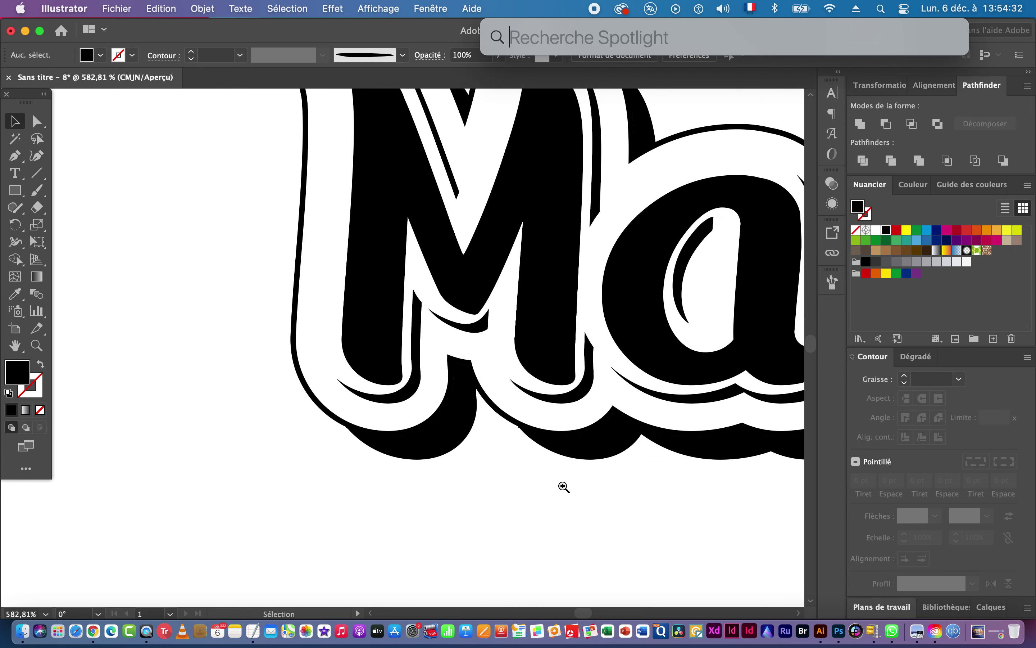
drag(587, 447, 364, 457)
drag(664, 410, 364, 352)
click(471, 385)
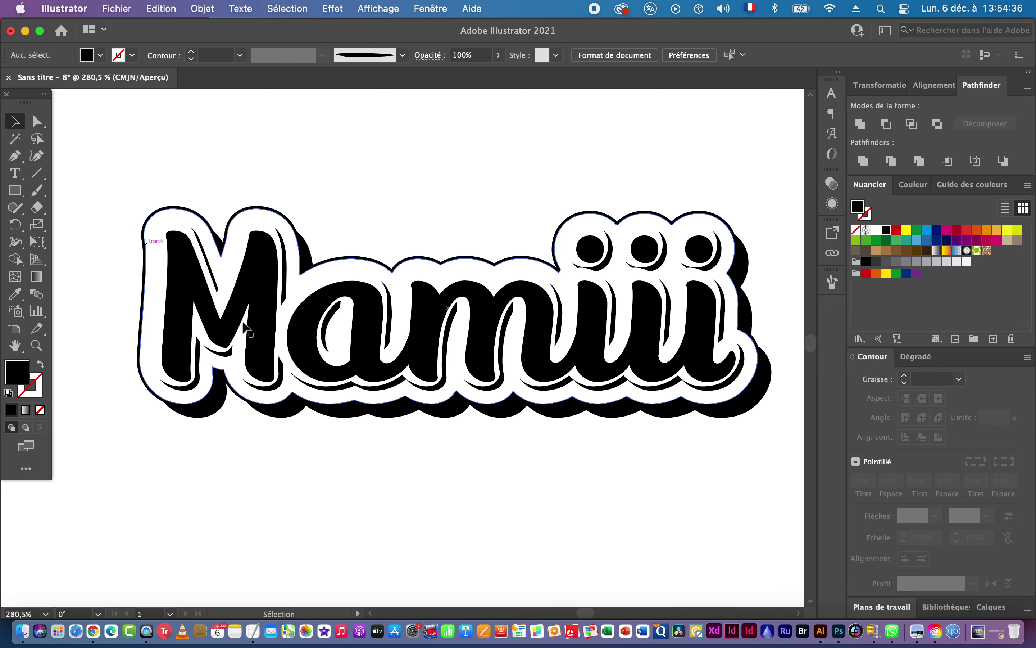
drag(209, 405, 270, 494)
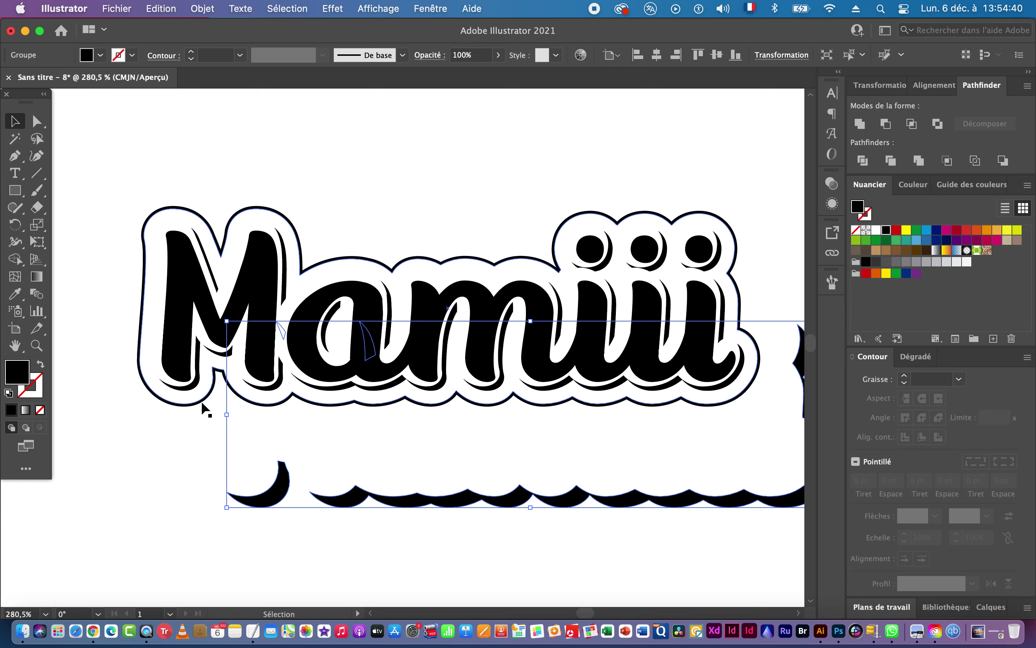
drag(153, 399, 290, 507)
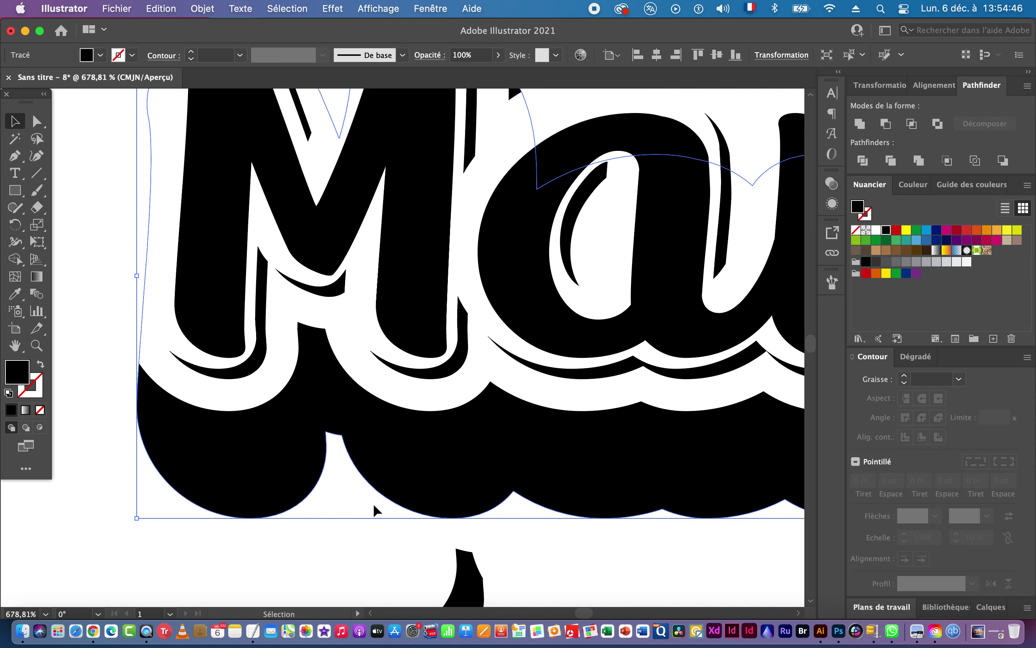
mouse_move(246, 387)
mouse_down()
mouse_move(278, 434)
mouse_move(249, 381)
mouse_move(255, 401)
mouse_up()
drag(232, 319, 242, 351)
Undo the trial moves of the lettering's shadow, outline and inner parts.
key(super+z)
key(super+z)
key(super+z)
key(super+z)
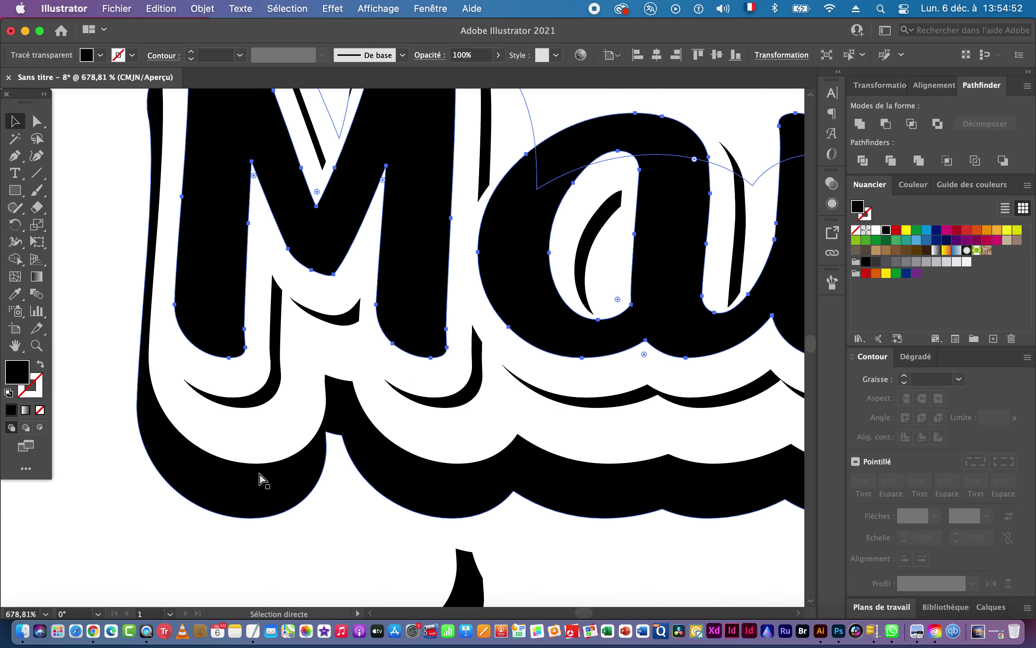
key(super+z)
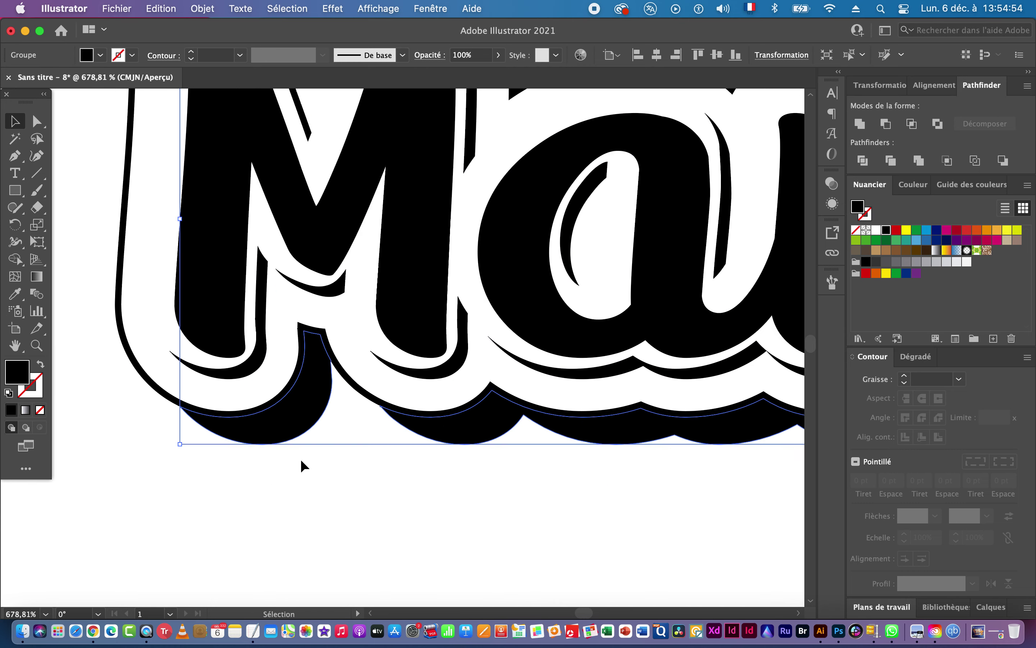
Examine how the whole Mamiii lettering is built, comparing its paths in Outline view with the normal preview.
click(494, 477)
drag(502, 462, 198, 456)
drag(663, 439, 518, 385)
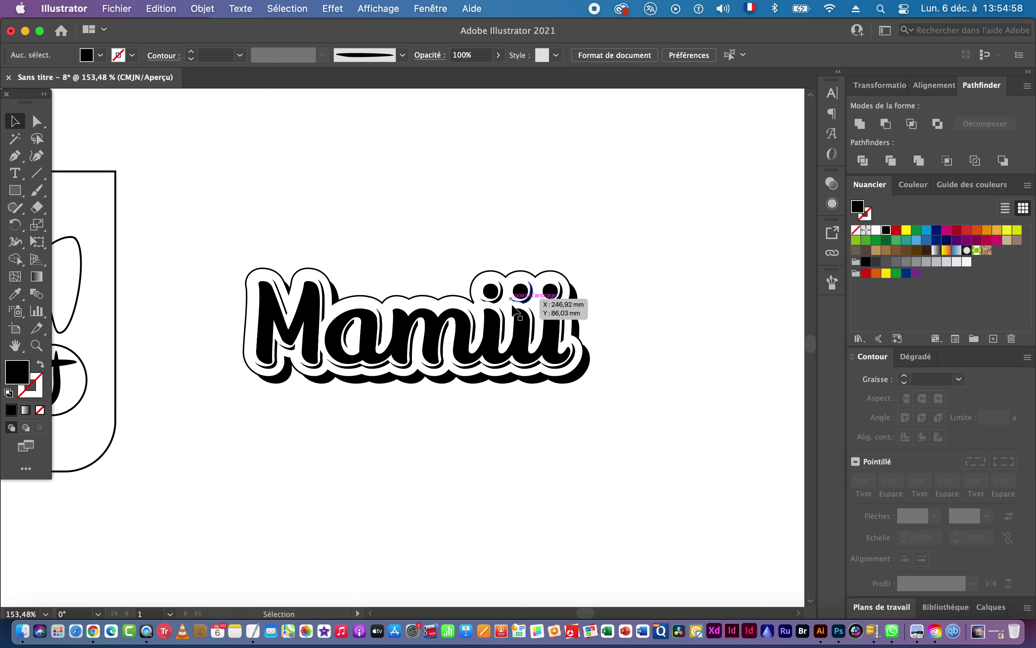
key(z)
click(487, 276)
alt+click(479, 372)
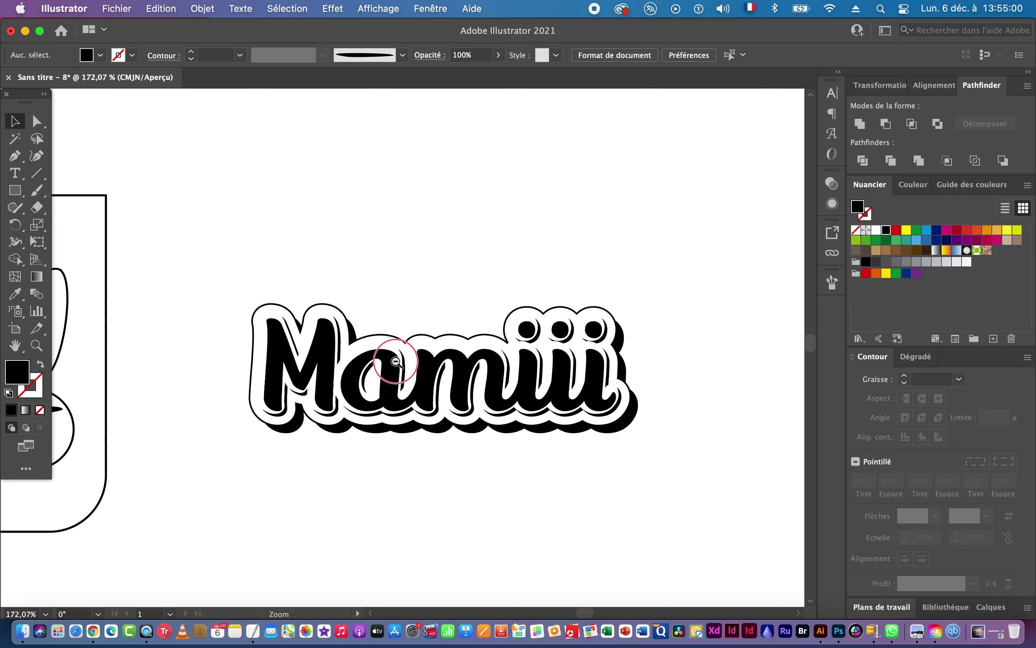
key(super+y)
key(z)
drag(474, 319, 534, 387)
alt+click(392, 374)
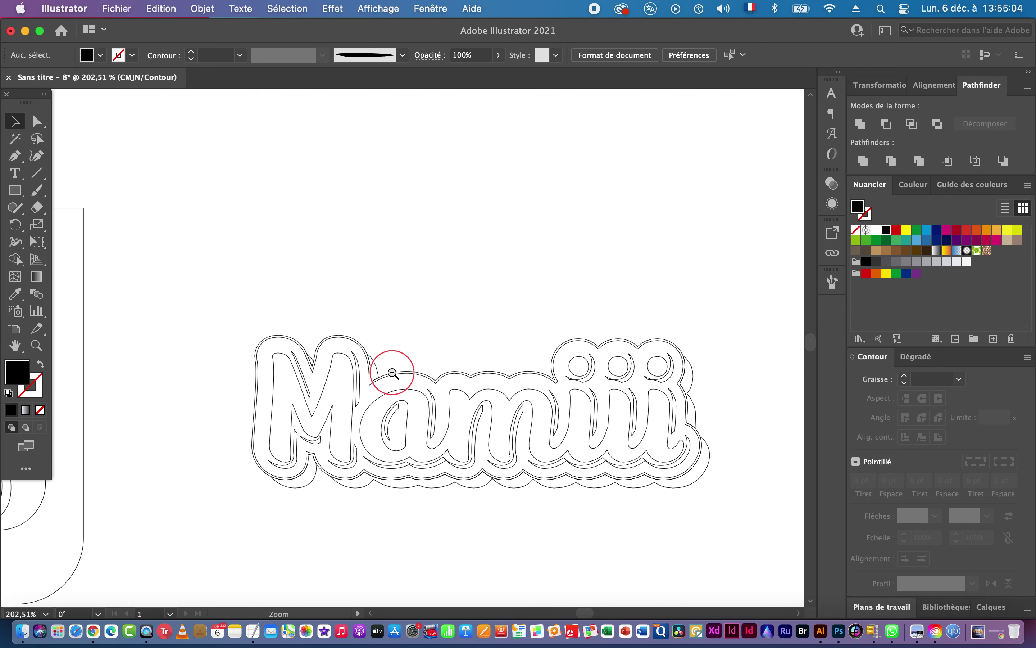
key(super+y)
click(286, 296)
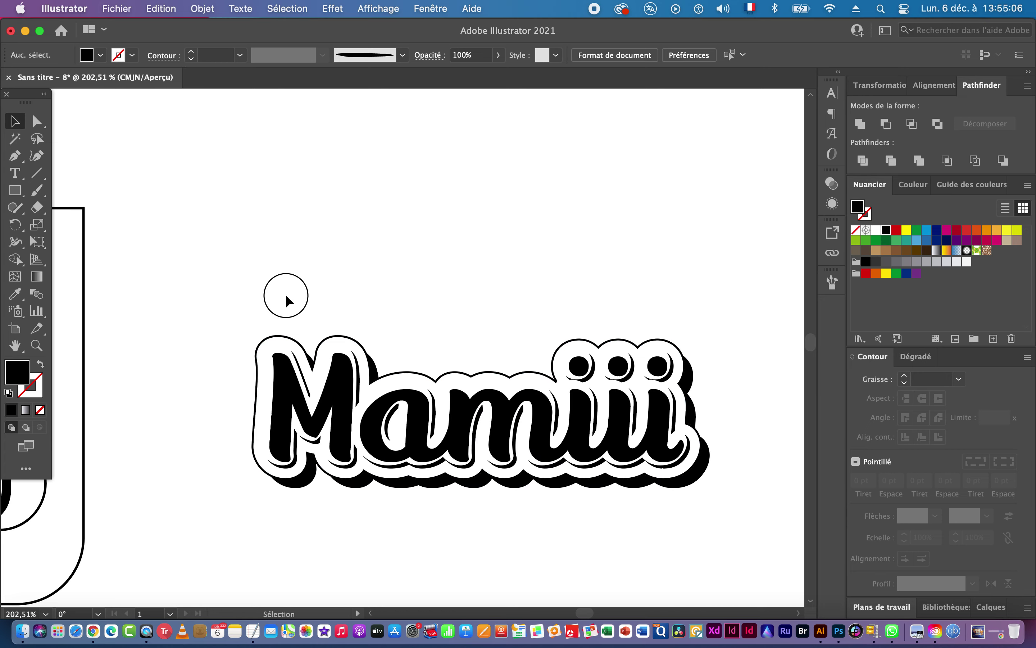
drag(655, 514, 656, 516)
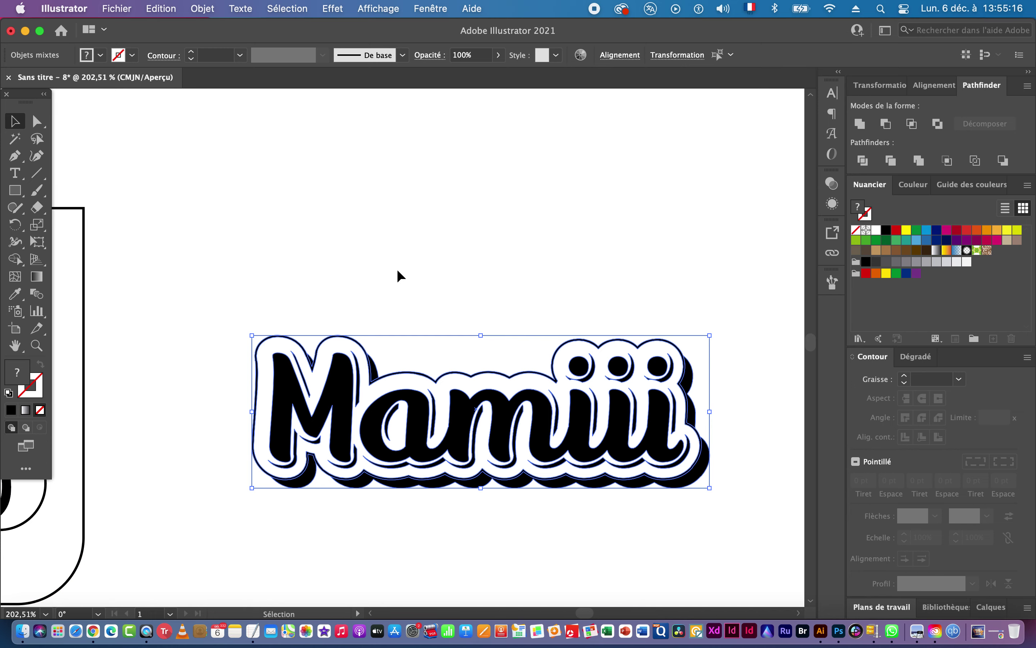
click(493, 248)
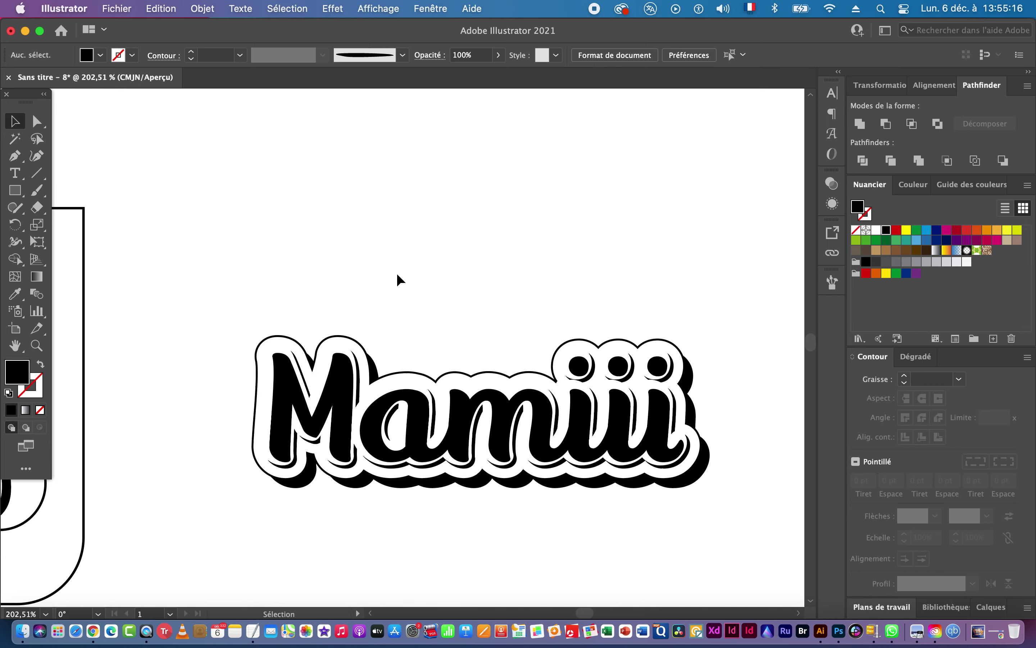
Move the complete Mamiii lettering about 9 mm left and 7 mm up, closer to the cup emblem, and deselect.
scroll(647, 501, down, 5)
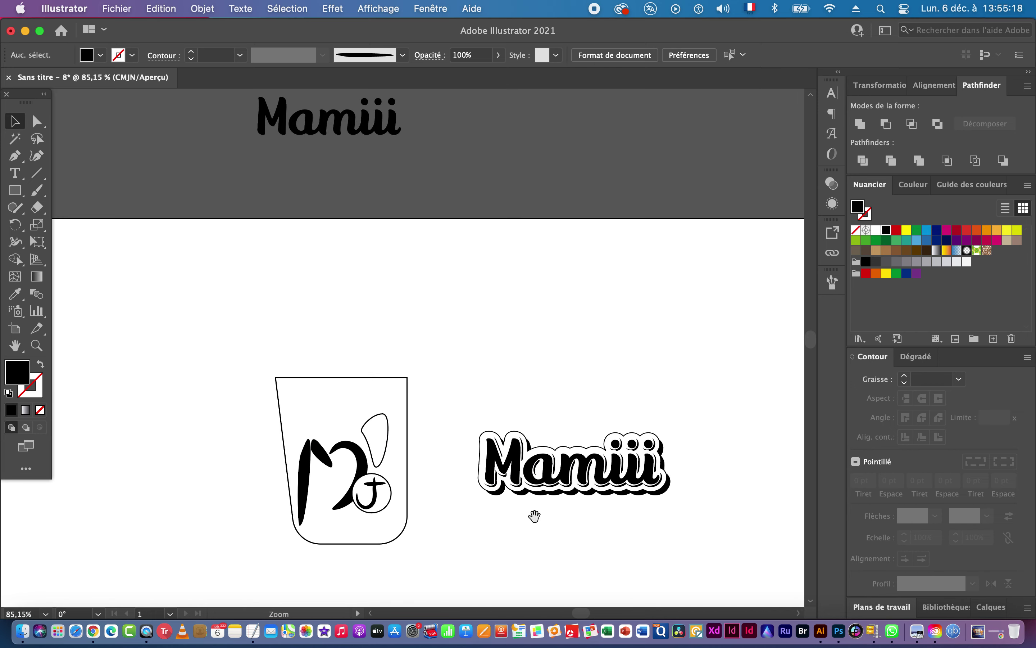
drag(447, 358, 676, 459)
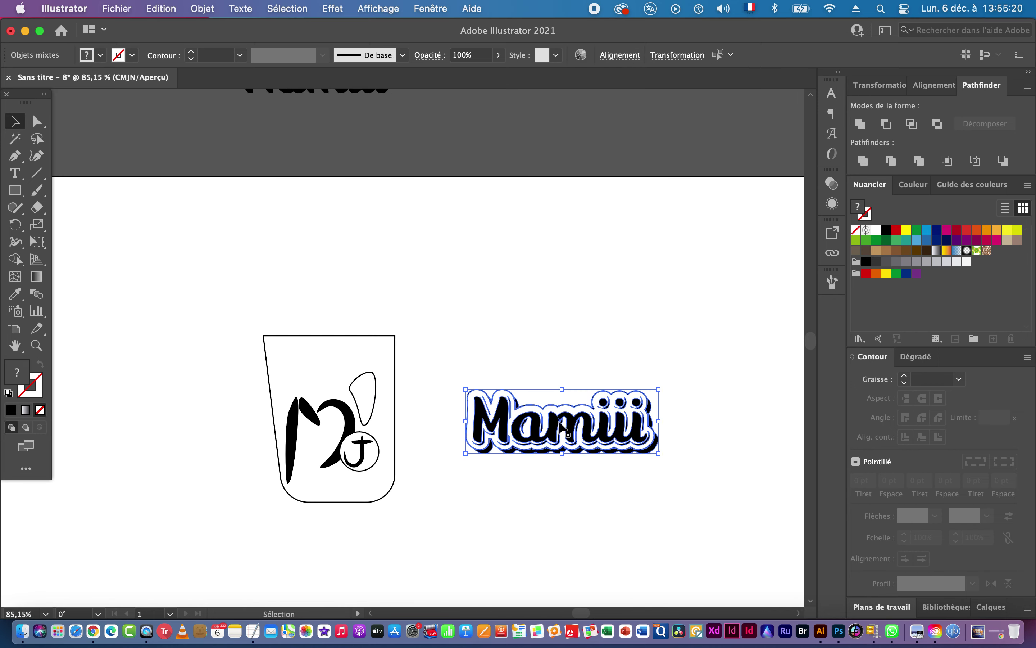
drag(574, 428, 549, 409)
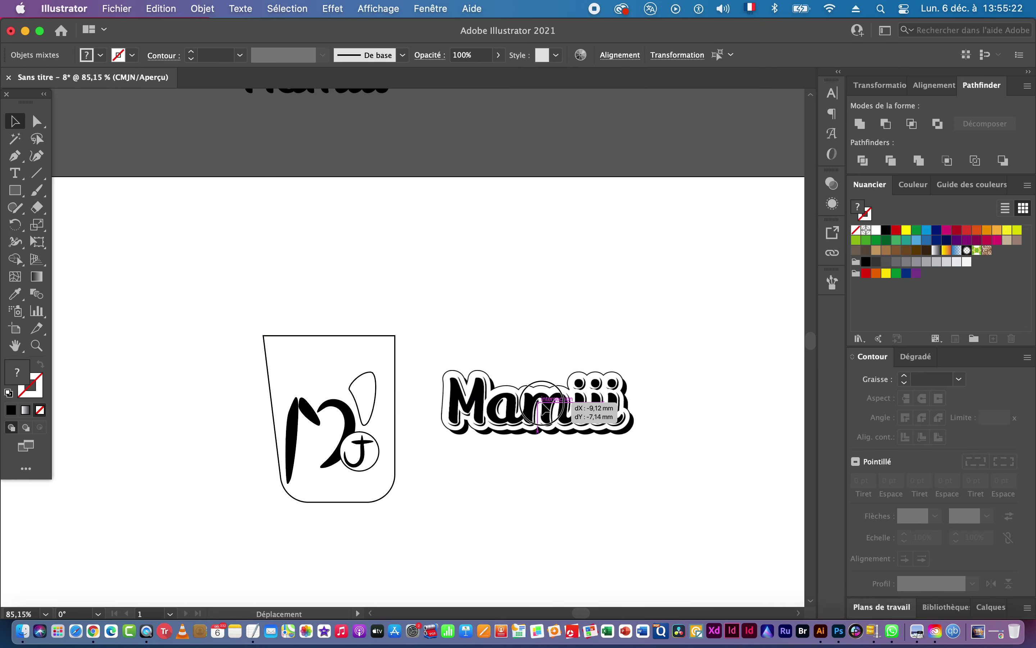
click(561, 476)
Switch to Chrome, open the Nature palettes page on palettedecouleur.net and copy the red colour code #E7414D.
key(super+Tab)
key(super+Tab)
key(super+Tab)
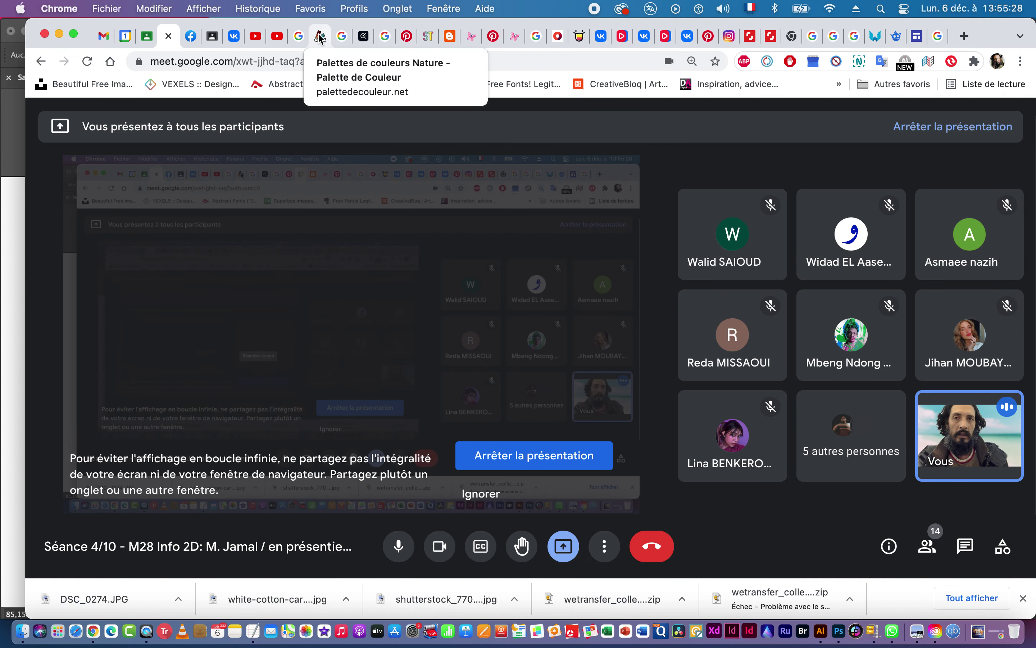
click(320, 36)
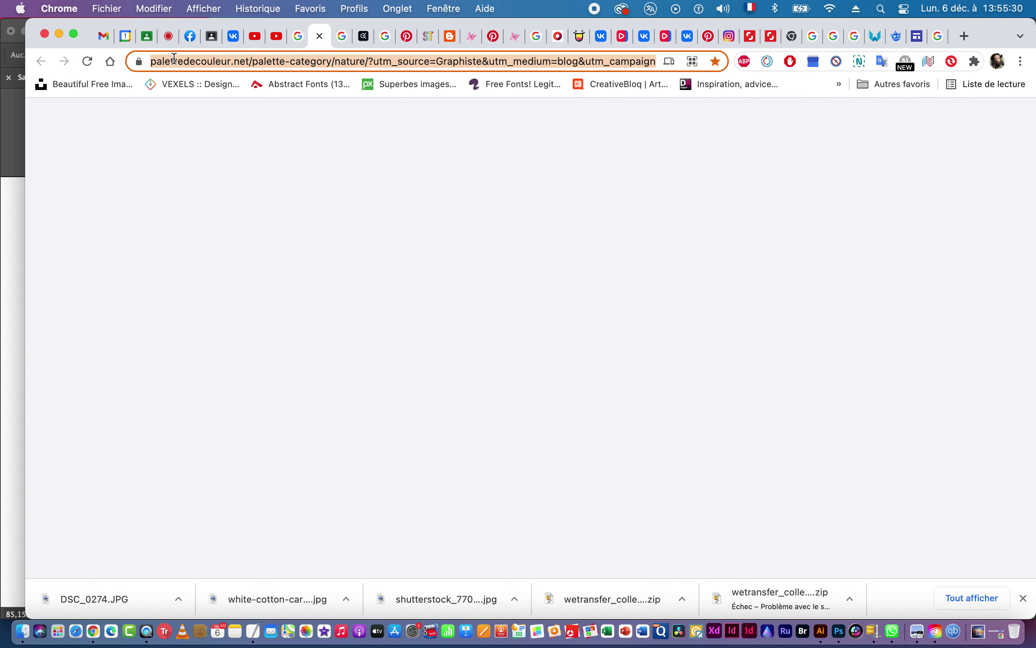
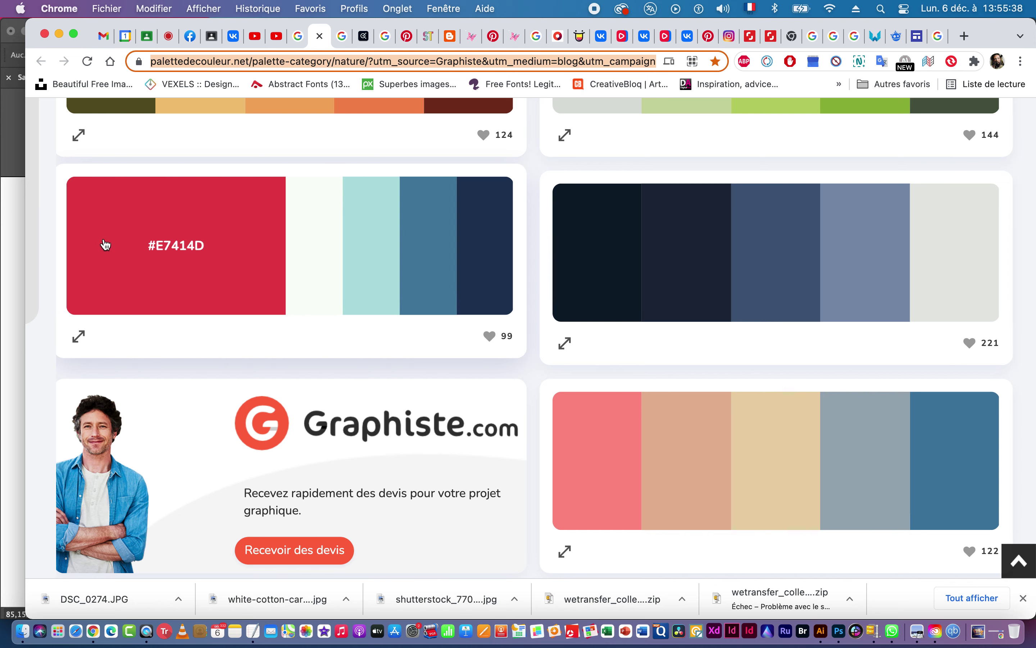
click(181, 252)
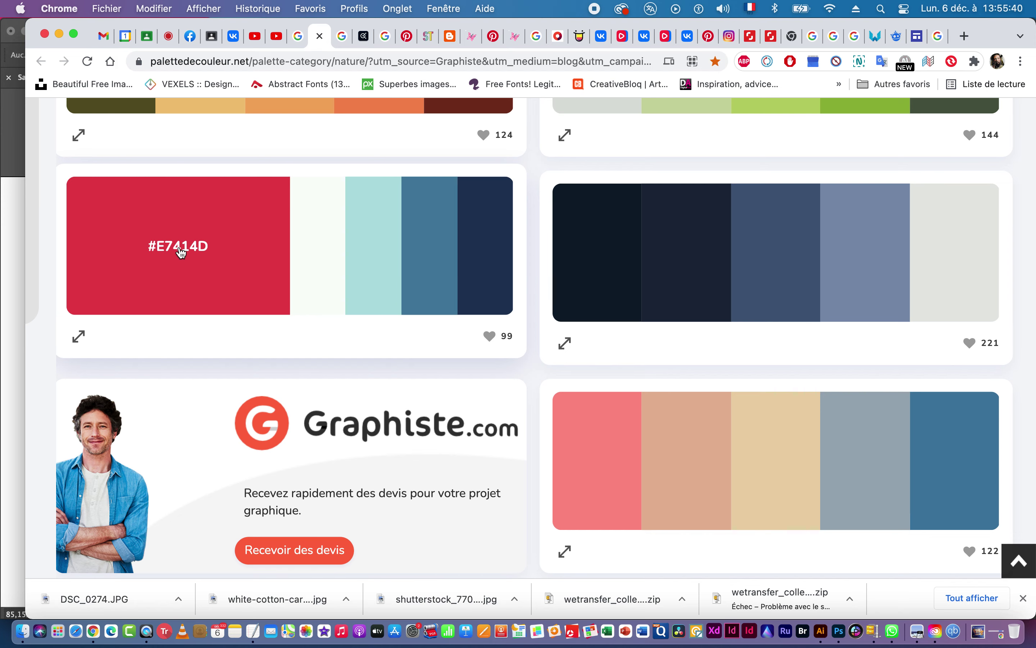
click(207, 248)
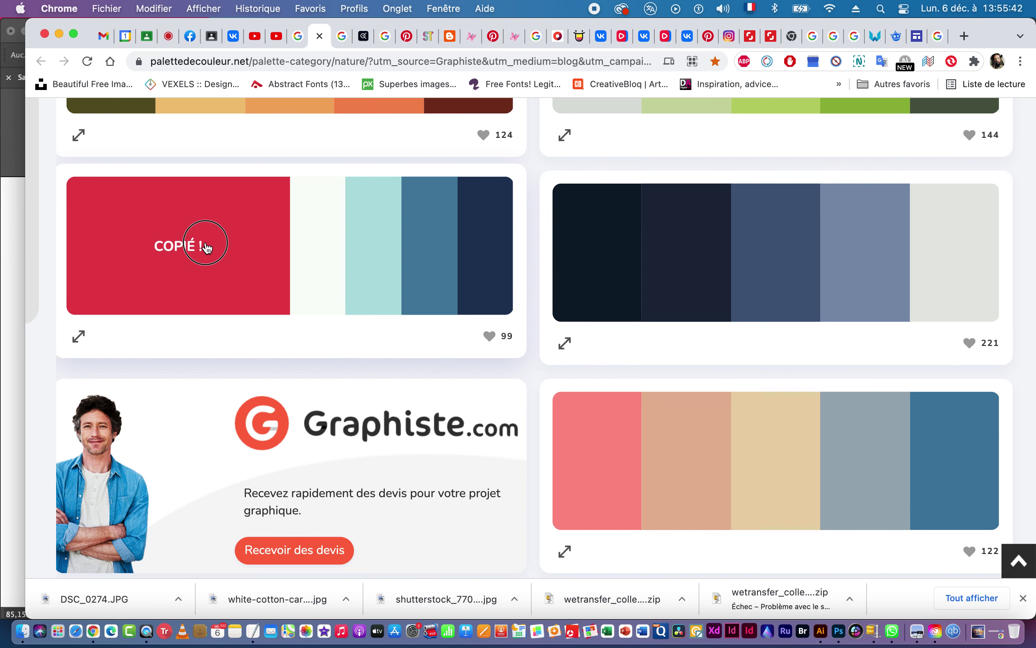
Return to Illustrator and fill the cup-shaped background of the emblem with the colour #E7414D.
key(super+Tab)
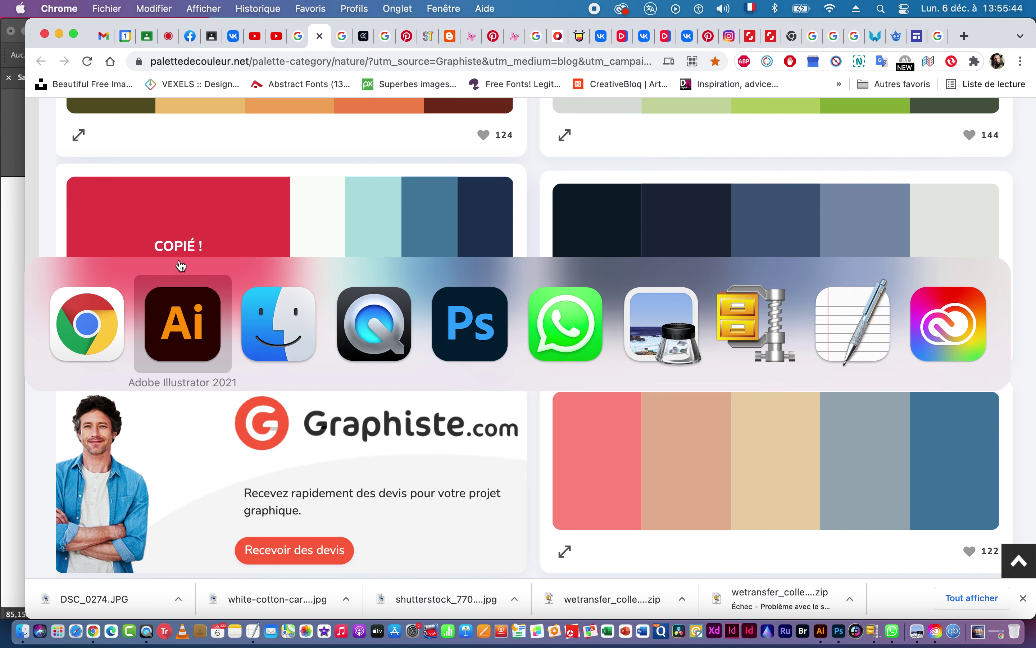
click(191, 330)
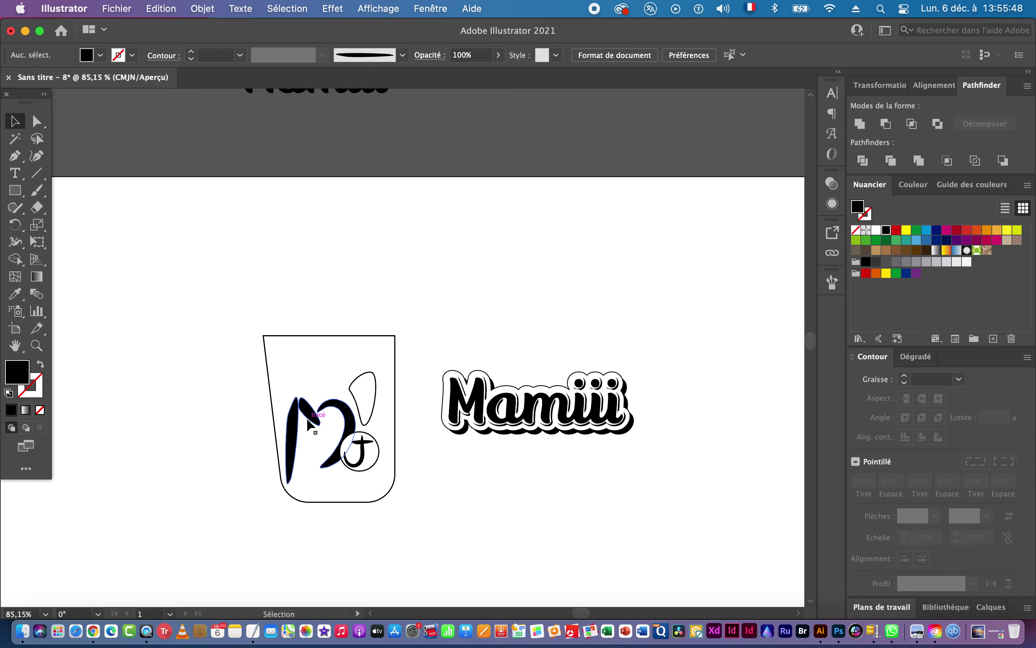
click(365, 348)
click(320, 340)
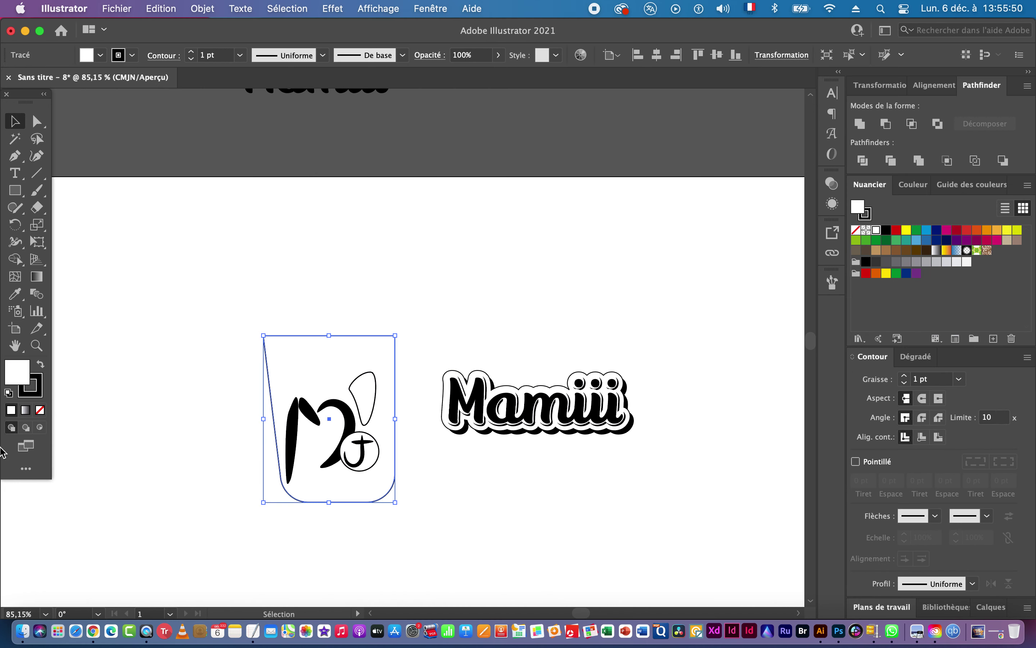
double_click(16, 377)
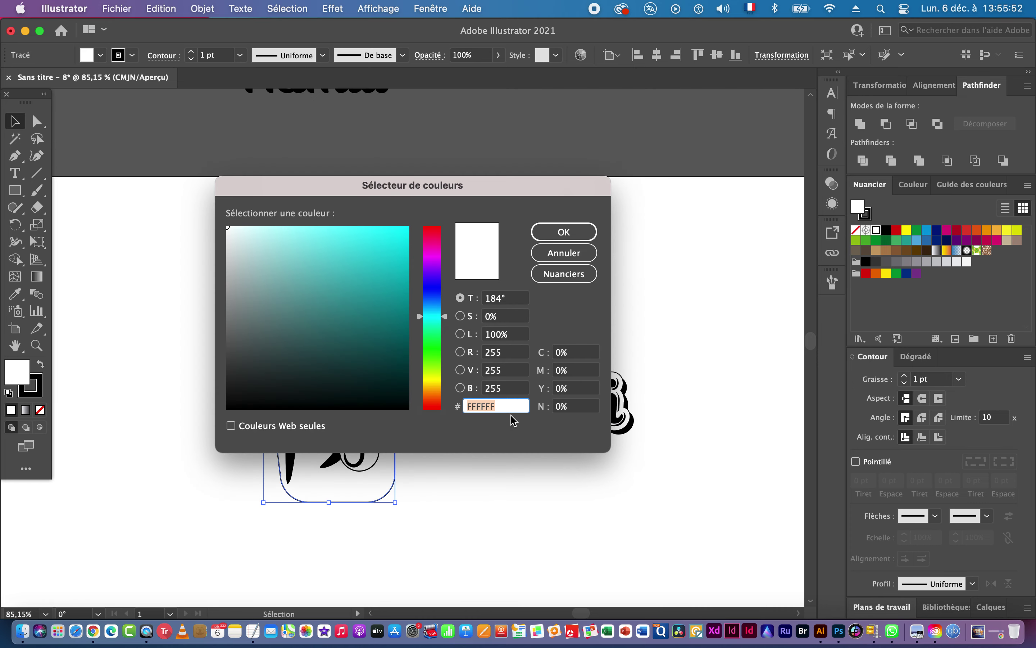
text(#E7414D)
click(563, 232)
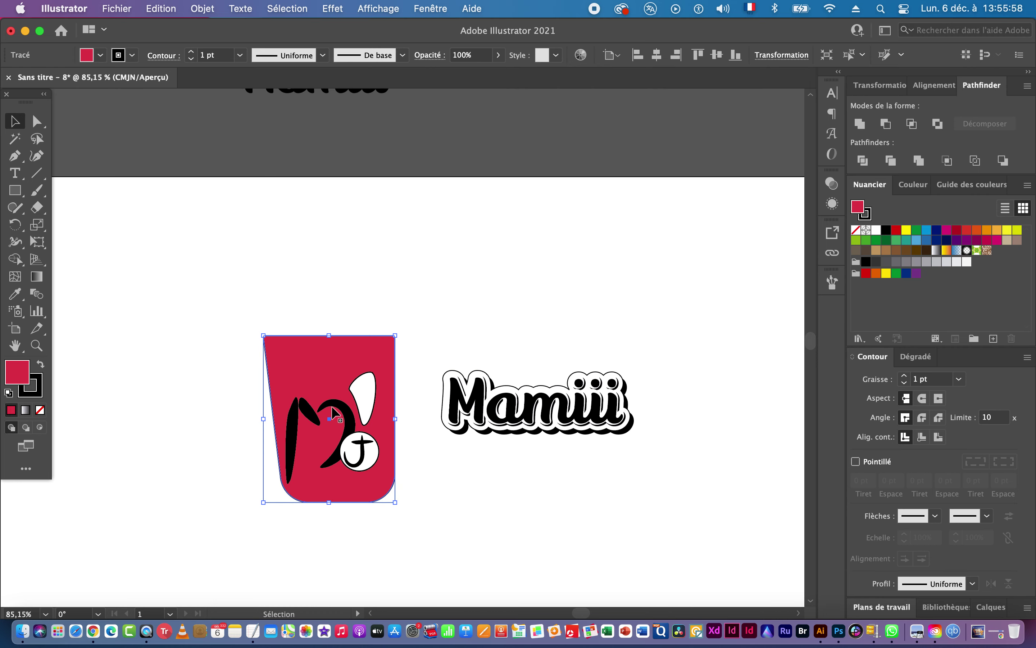
Select the handwritten M in the cup emblem, switch to Chrome and copy the light blue colour code #B0DEDF from the palette.
click(300, 419)
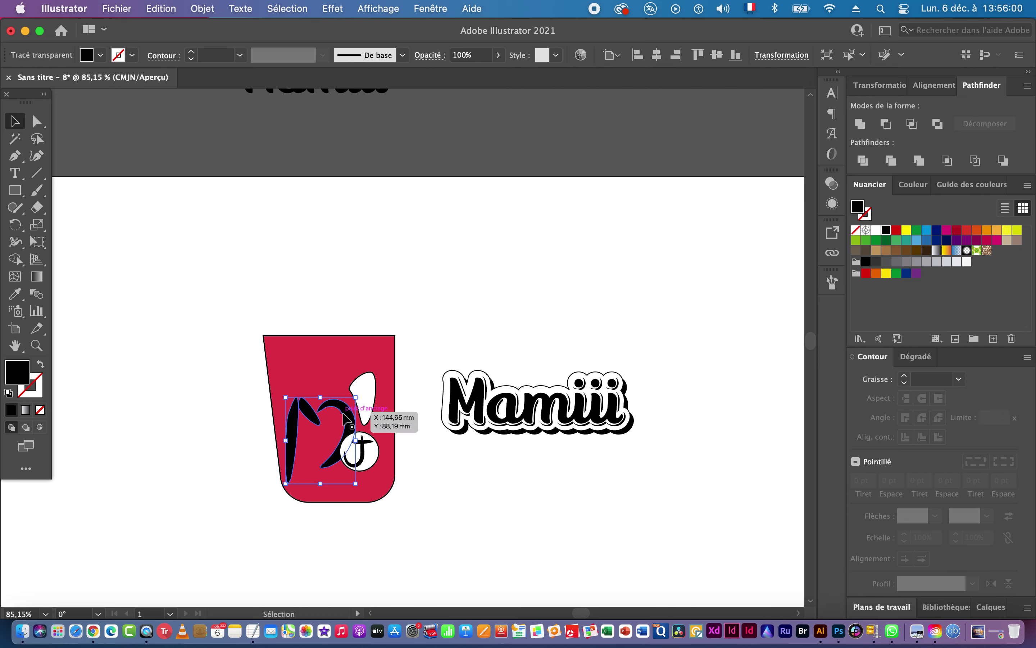
key(super+Tab)
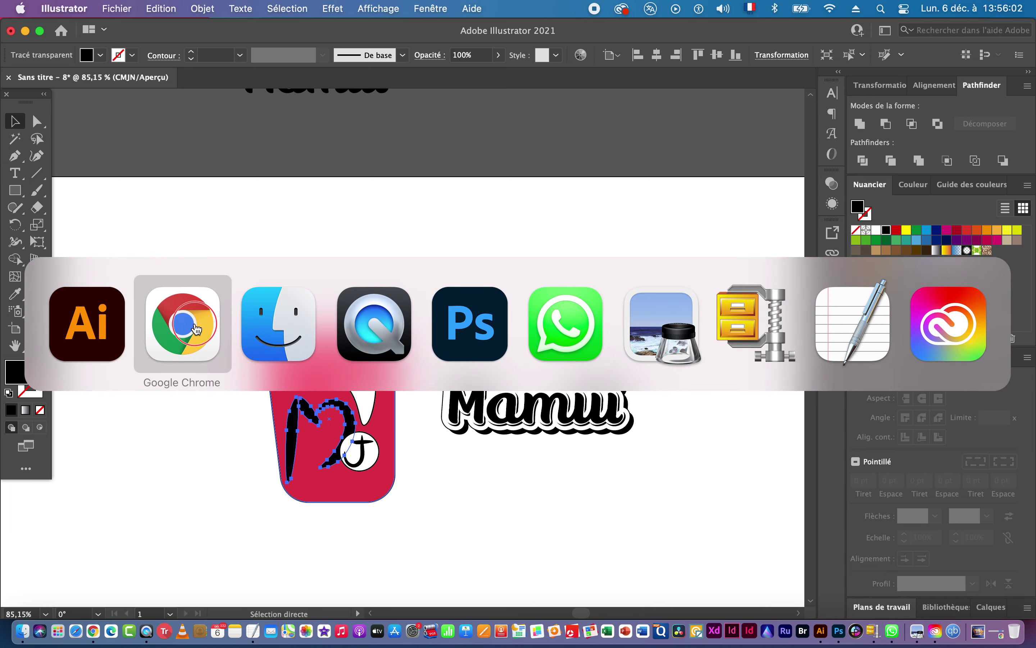
click(183, 324)
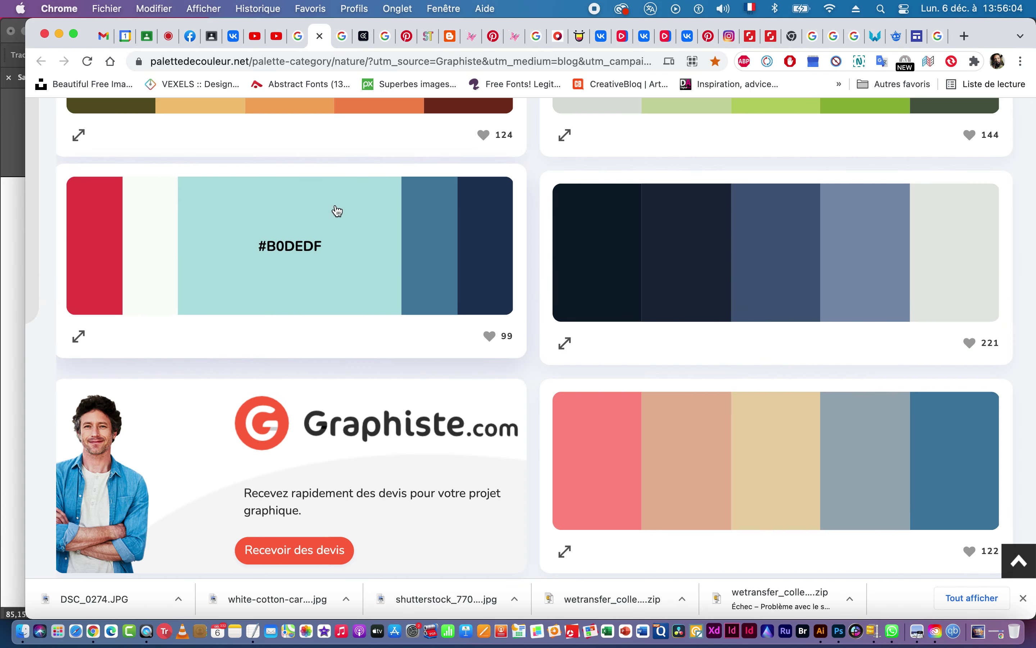
Return to Illustrator and fill the selected M of the emblem with the colour #B0DEDF.
key(super+Tab)
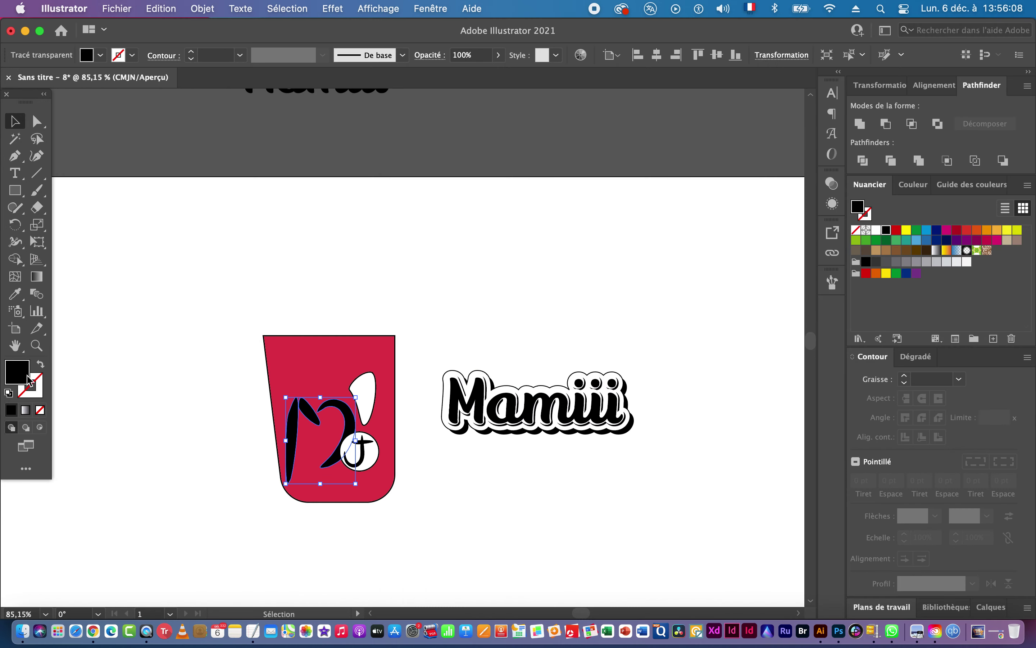
double_click(25, 376)
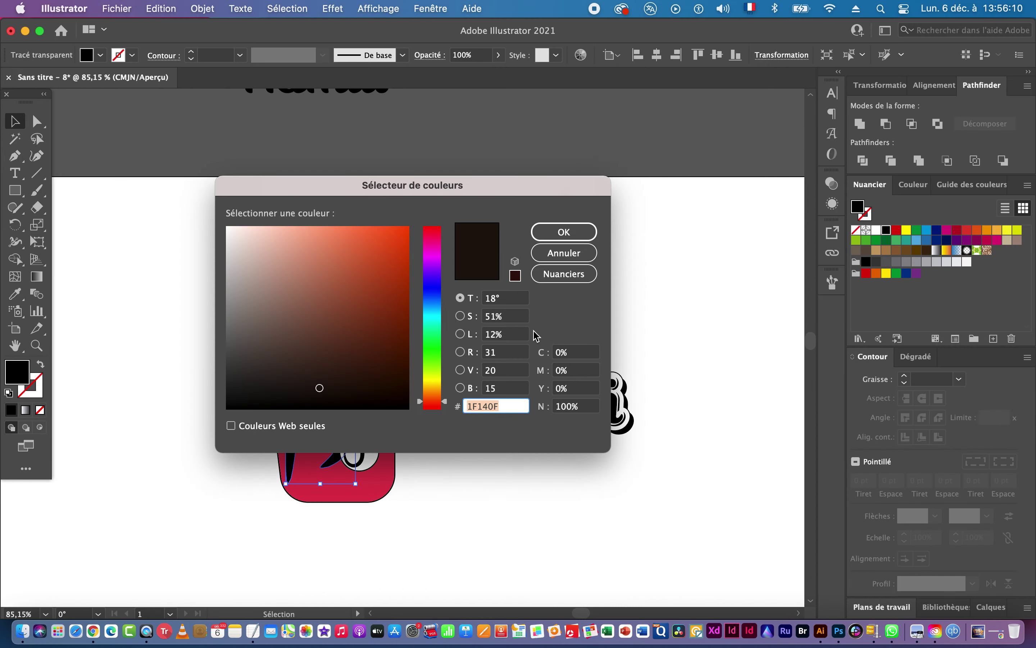
click(565, 232)
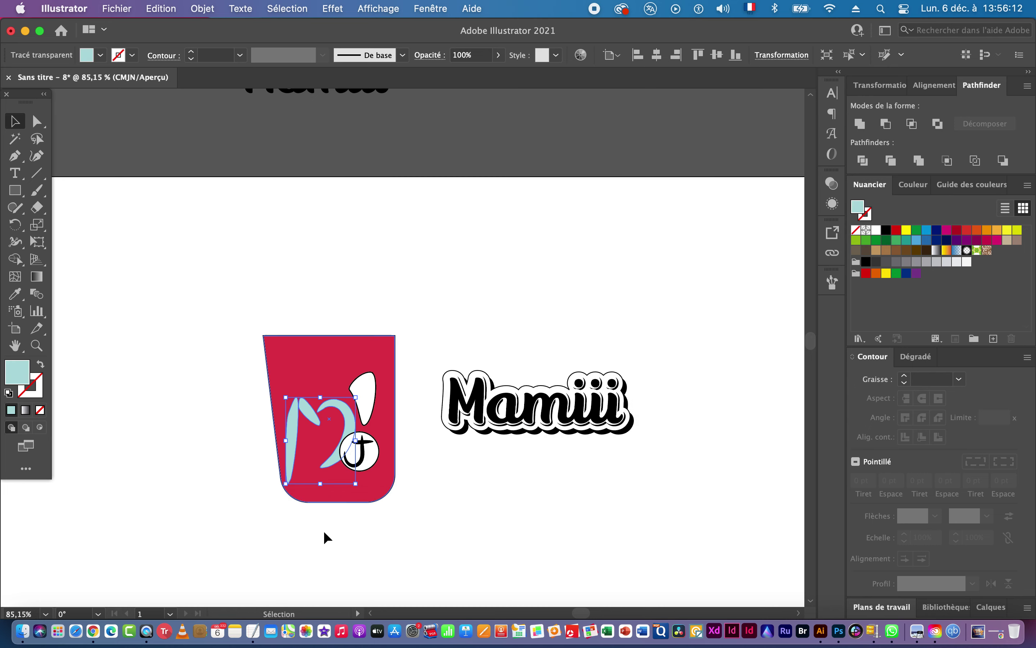
click(370, 490)
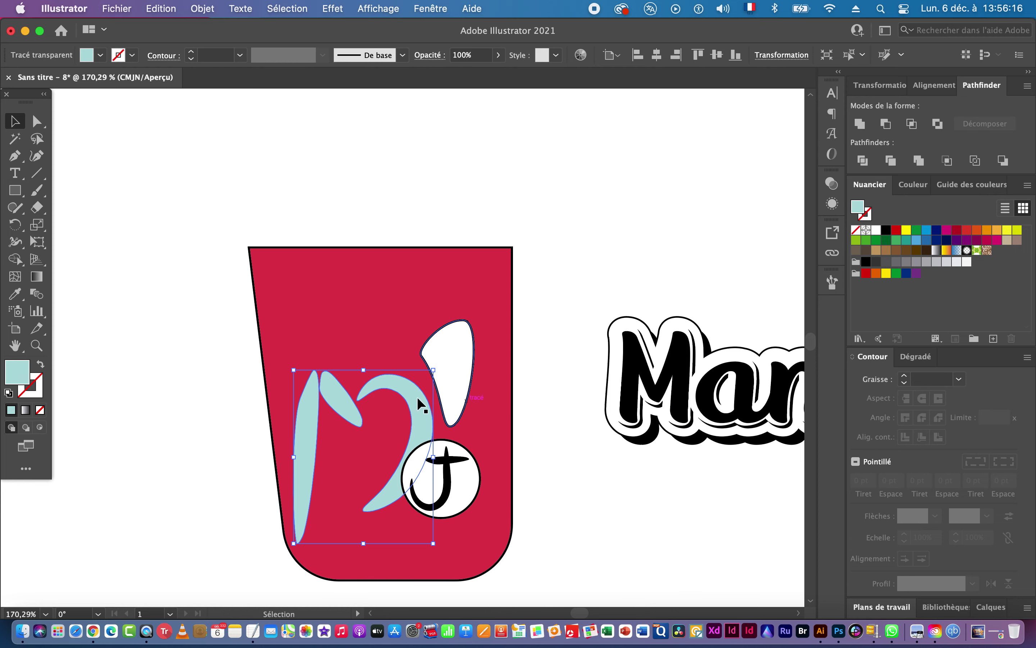
Remove the black outline from the red cup-shaped background and deselect it.
scroll(498, 437, left, 5)
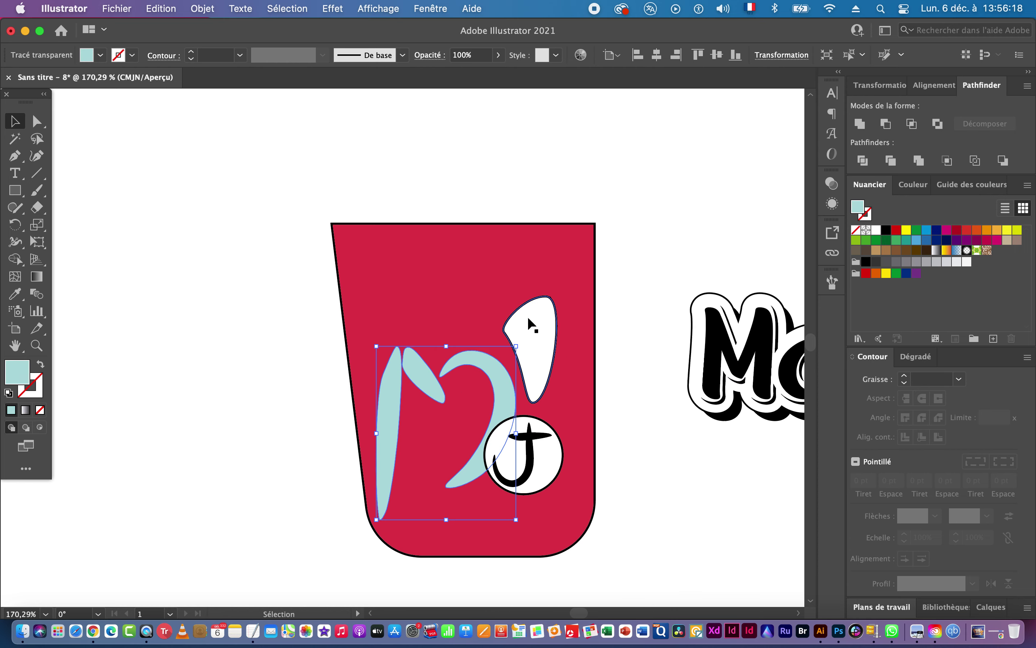
scroll(529, 319, right, 5)
scroll(528, 318, up, 2)
click(307, 296)
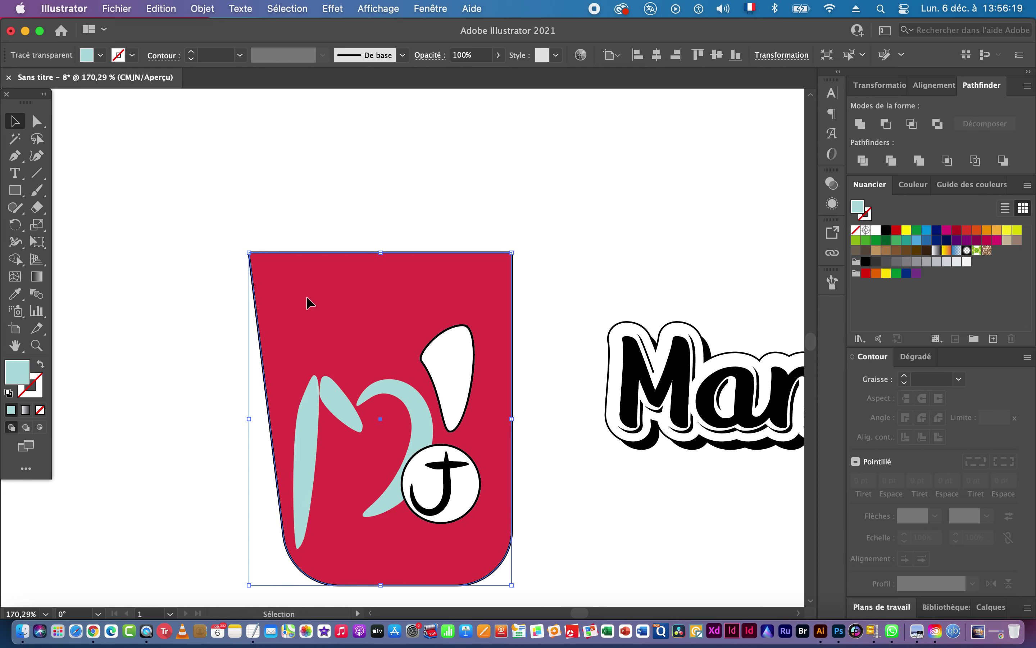
click(39, 396)
click(40, 409)
click(537, 423)
drag(536, 424, 403, 321)
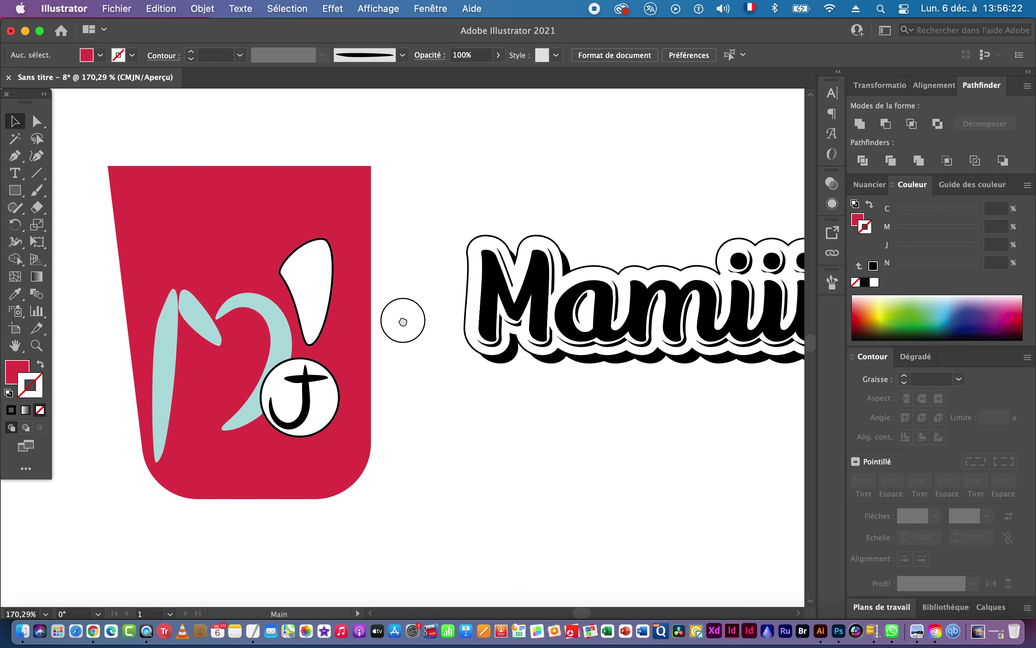
Fill the main letters of the Mamiii lettering with the light blue sampled from the emblem's M using the Eyedropper.
scroll(363, 347, left, 1)
click(195, 319)
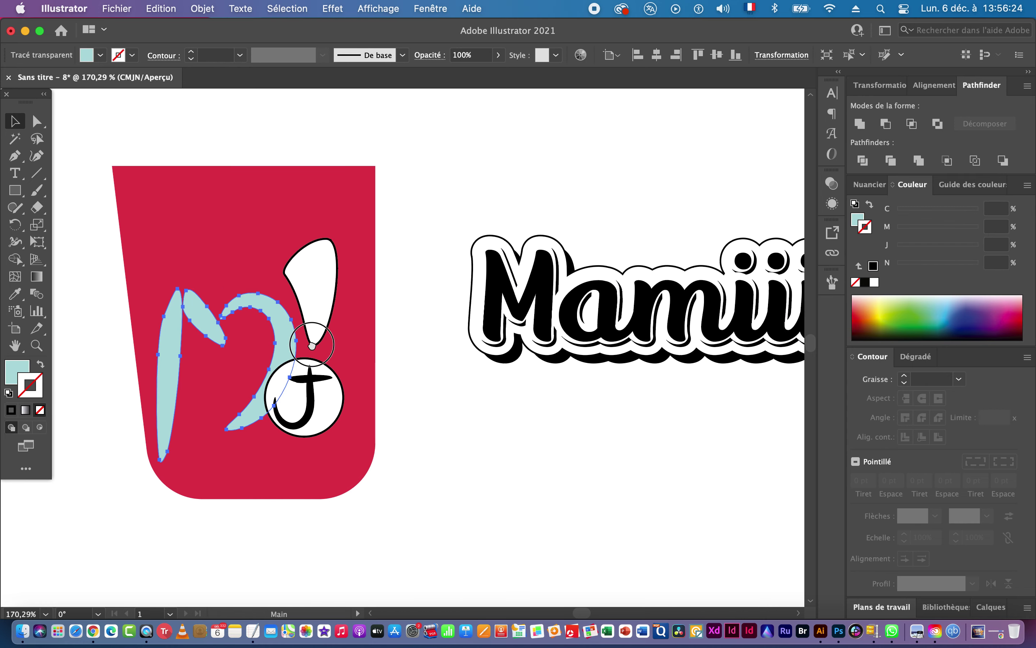
scroll(311, 345, left, 5)
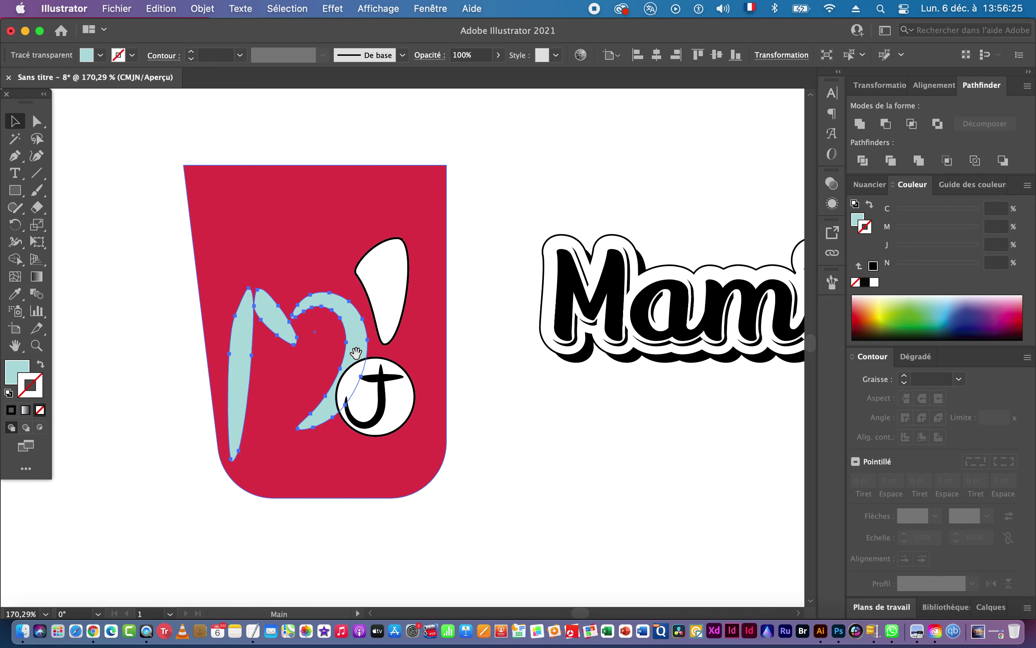
click(576, 279)
key(i)
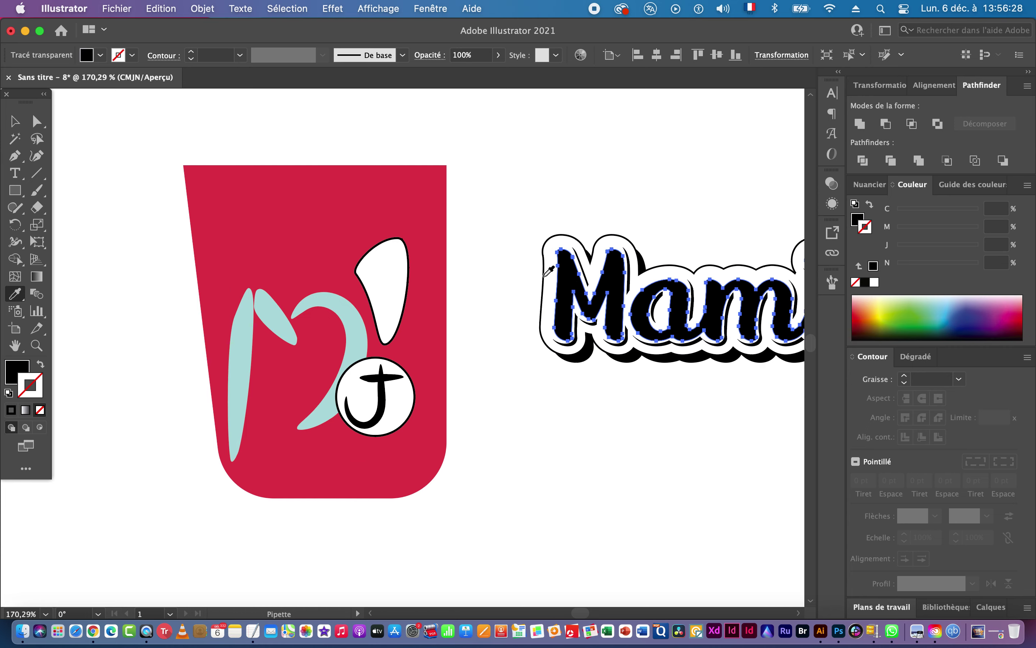
click(262, 304)
scroll(474, 294, right, 15)
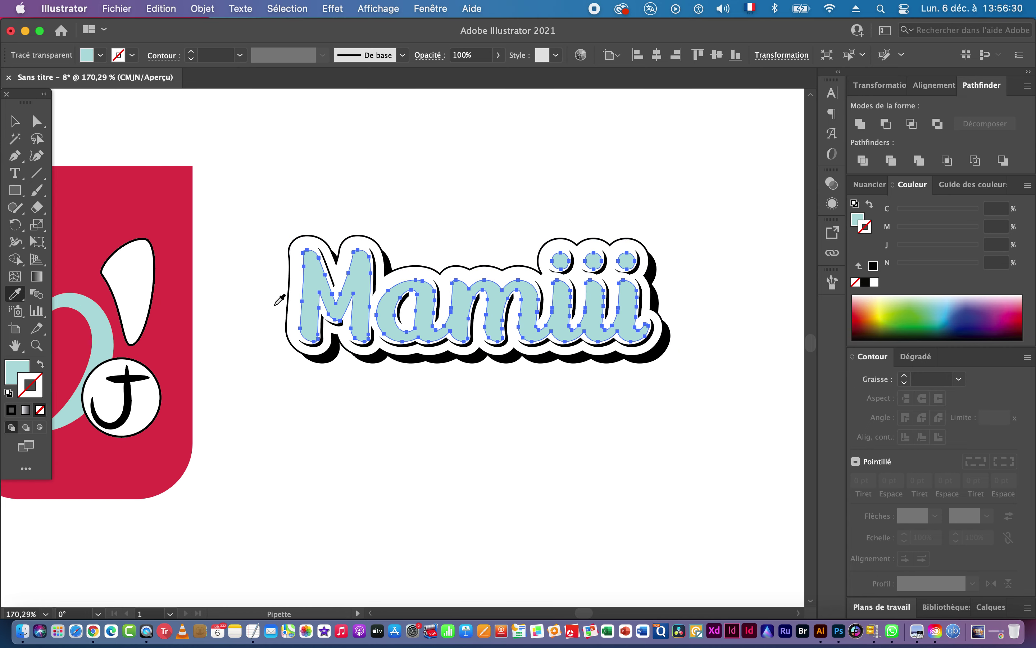
Recolour the thin black outer contour of the Mamiii lettering with the light blue sampled from its letters, and deselect.
key(z)
drag(345, 235, 615, 260)
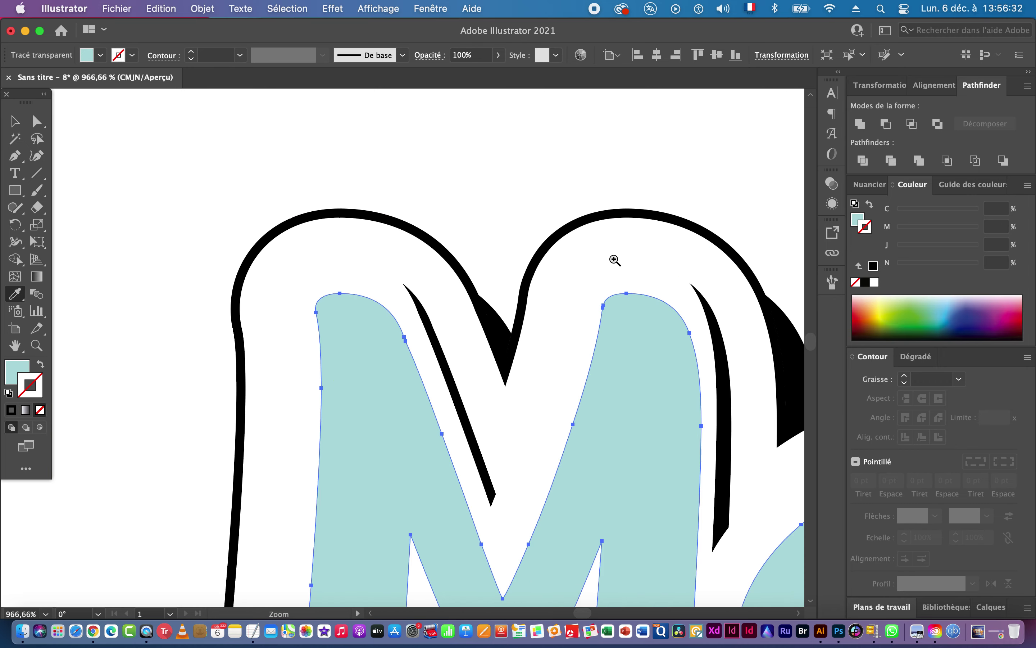
key(i)
super+click(352, 211)
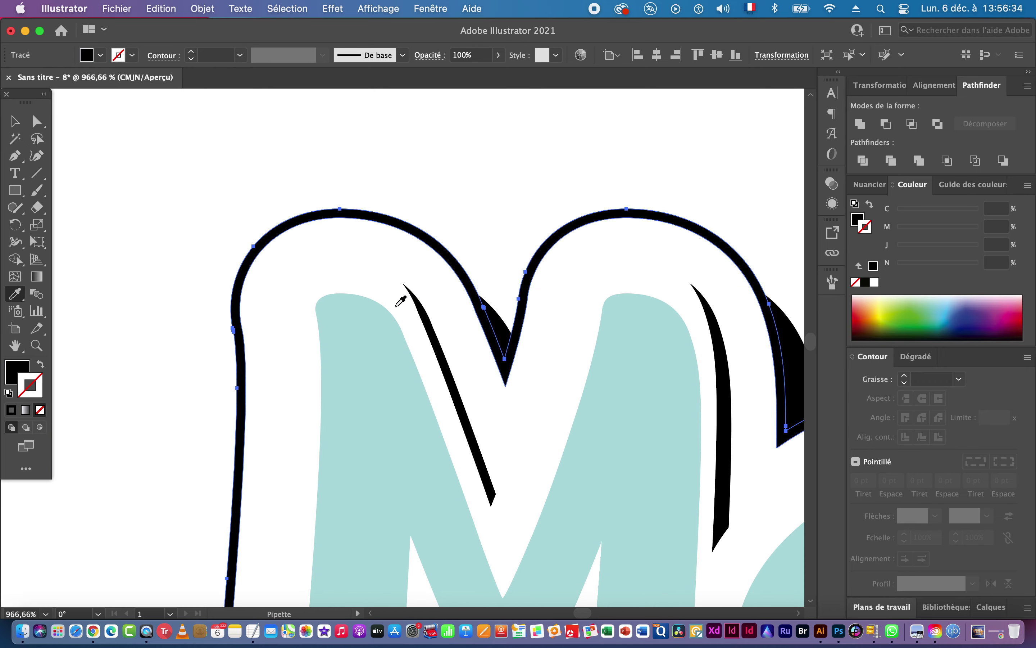
click(364, 384)
drag(529, 411, 420, 437)
drag(523, 484, 392, 315)
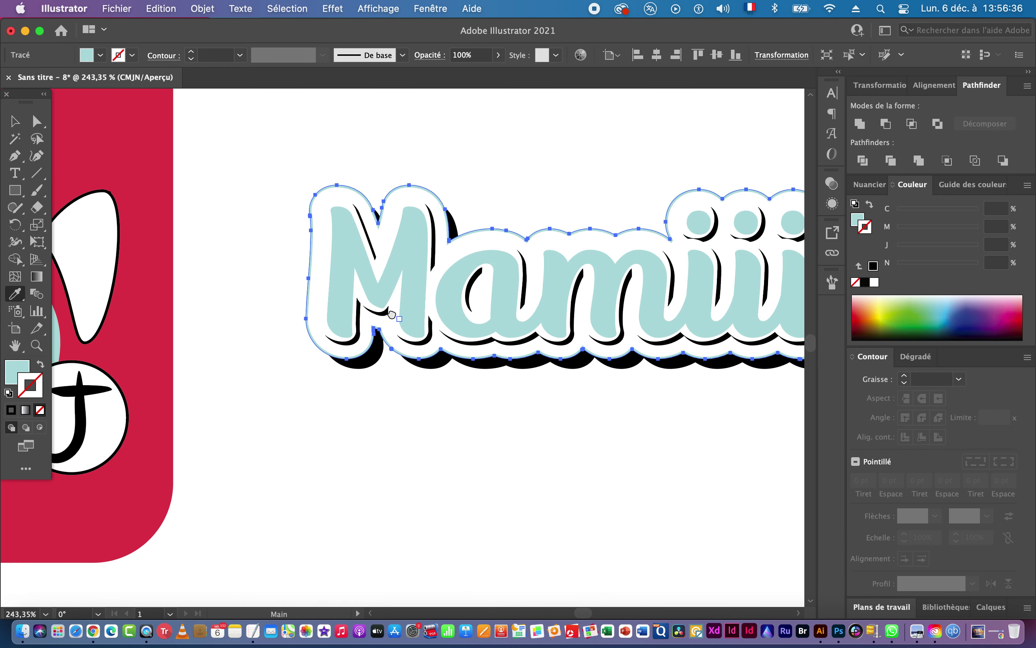
click(17, 122)
click(273, 227)
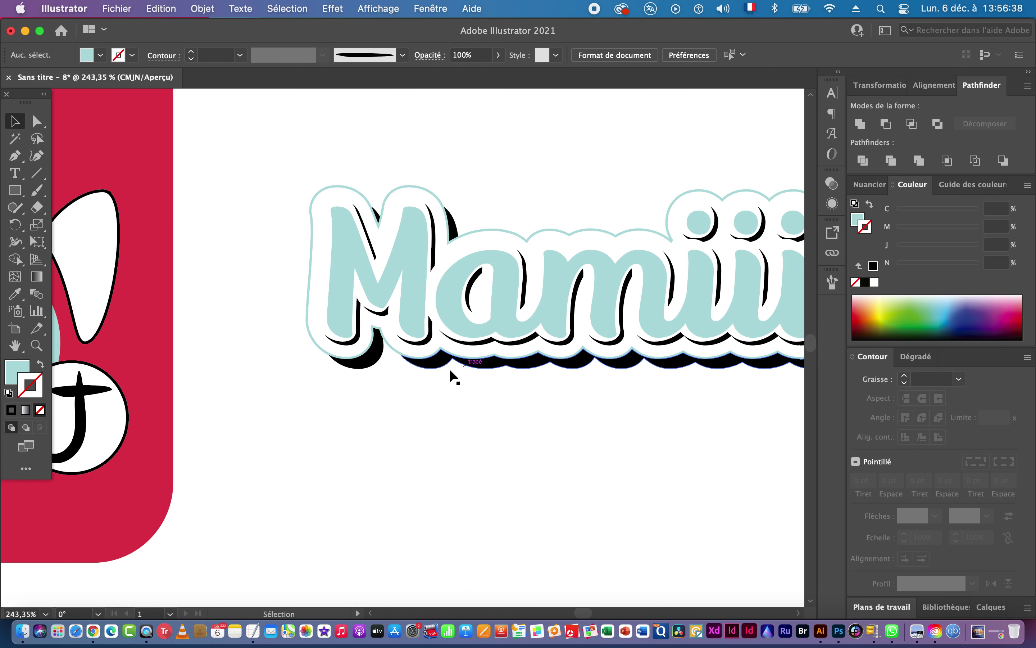
Fill the group of thin inner shadows beside the Mamiii letters with a slightly darker shade of the sampled light blue, about #9EC6C6.
drag(338, 350, 578, 322)
click(325, 318)
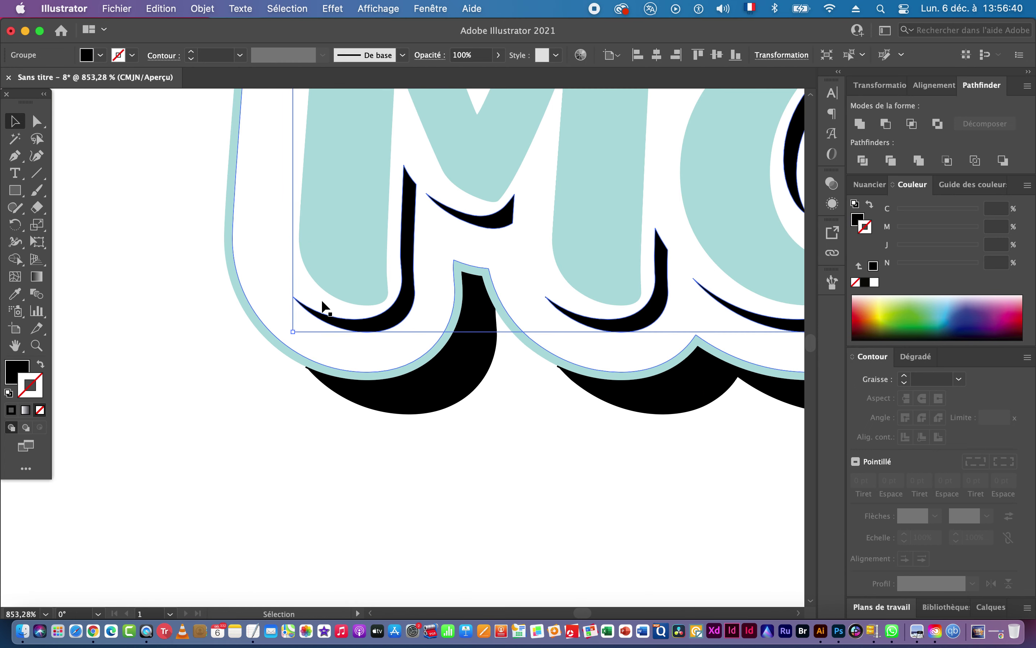
key(i)
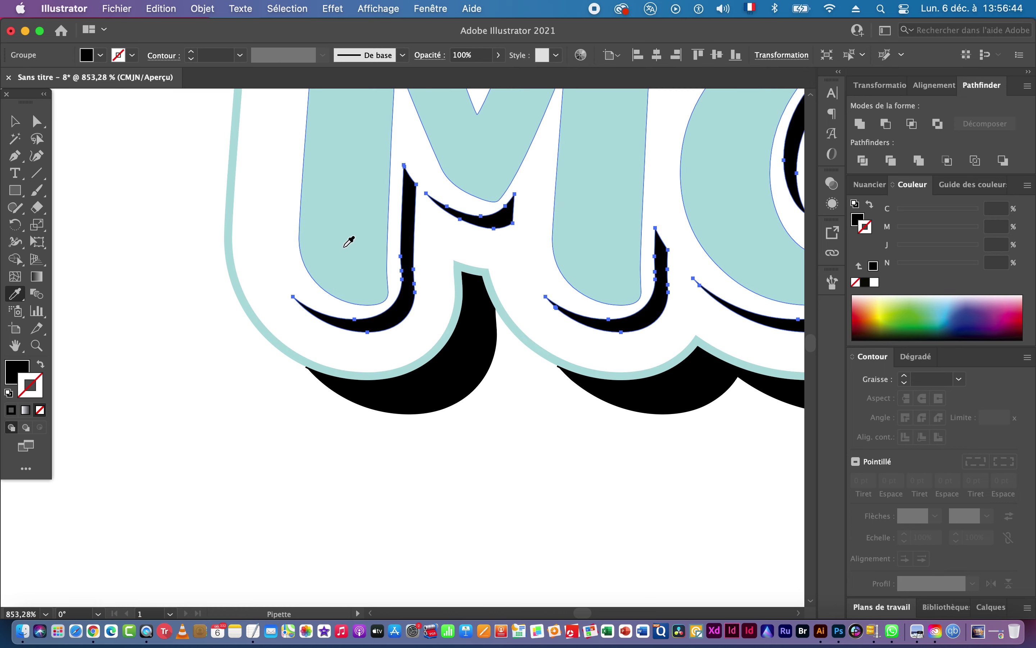
click(344, 247)
double_click(12, 369)
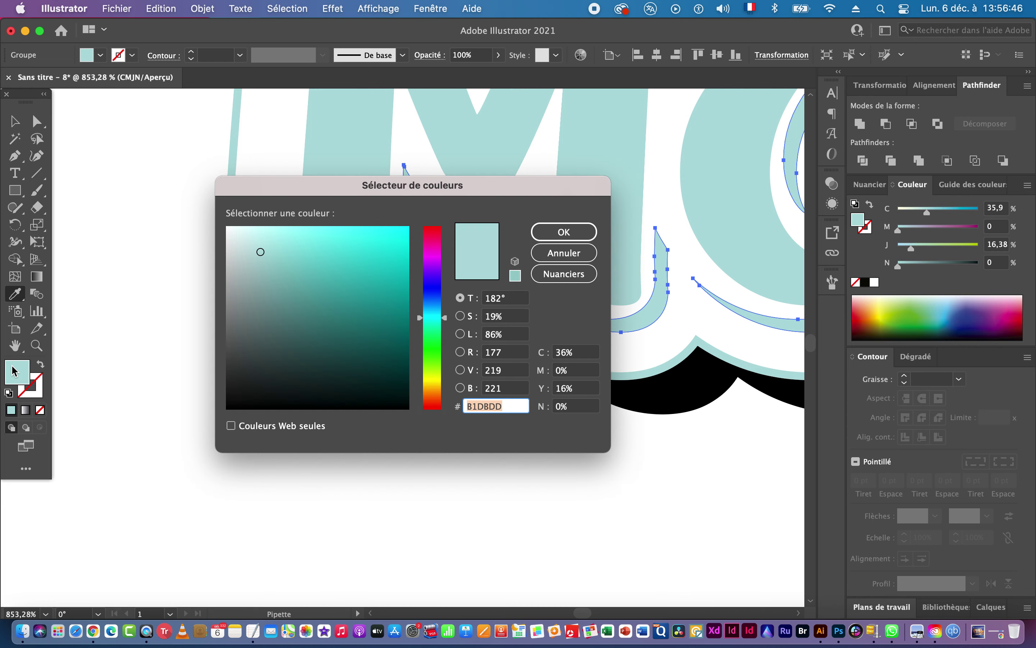
drag(266, 254, 266, 266)
click(558, 232)
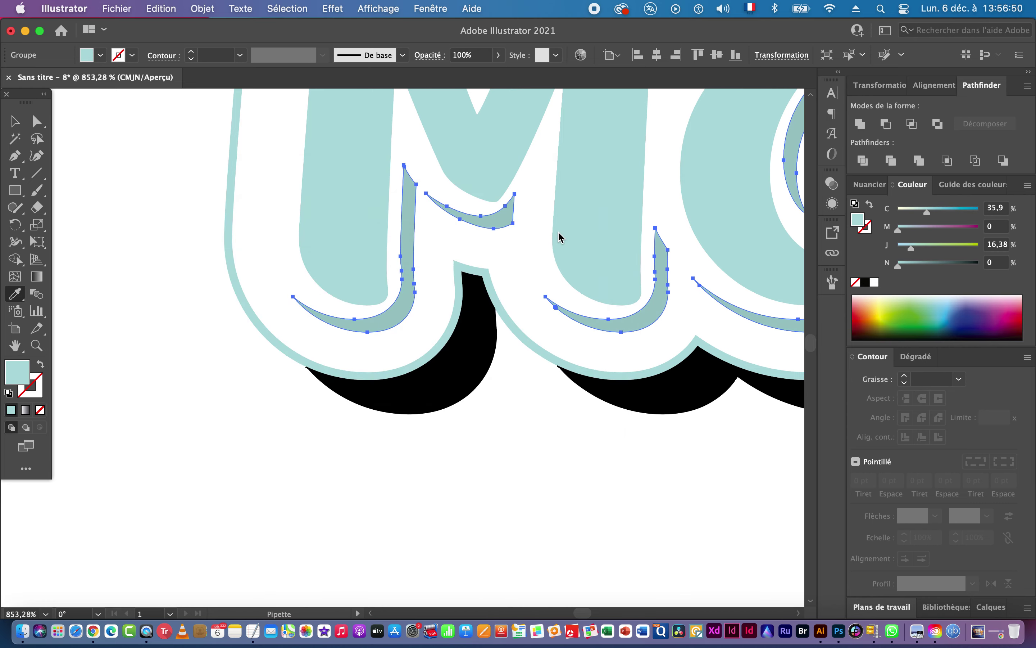
Fill the outer shadow of the Mamiii lettering with the darker blue-green #7EA3A2, based on the inner shadow's colour, and deselect.
super+click(414, 397)
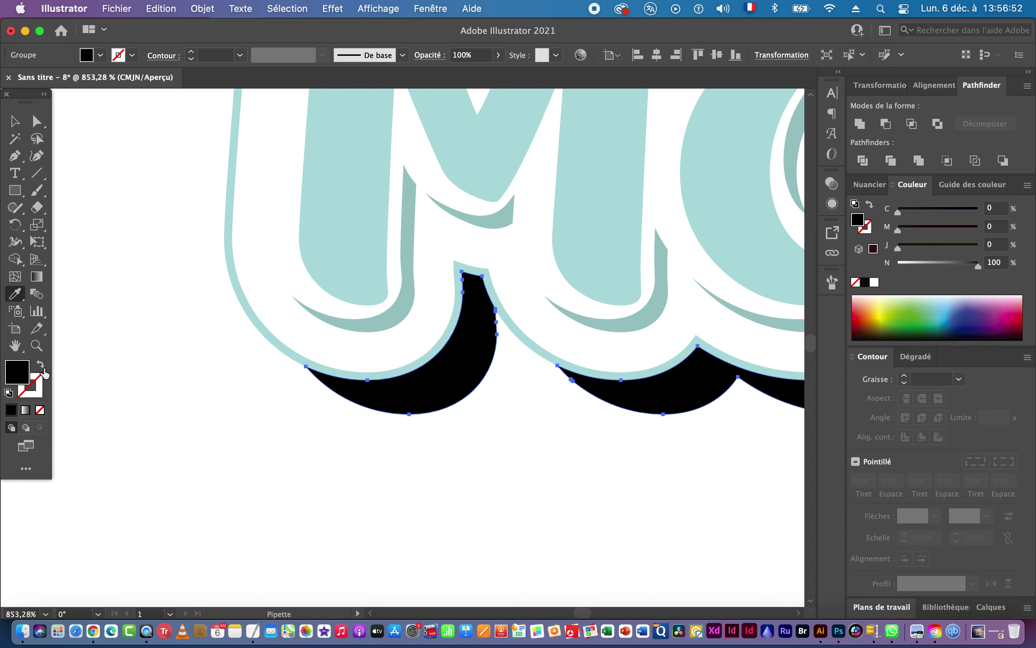
click(409, 296)
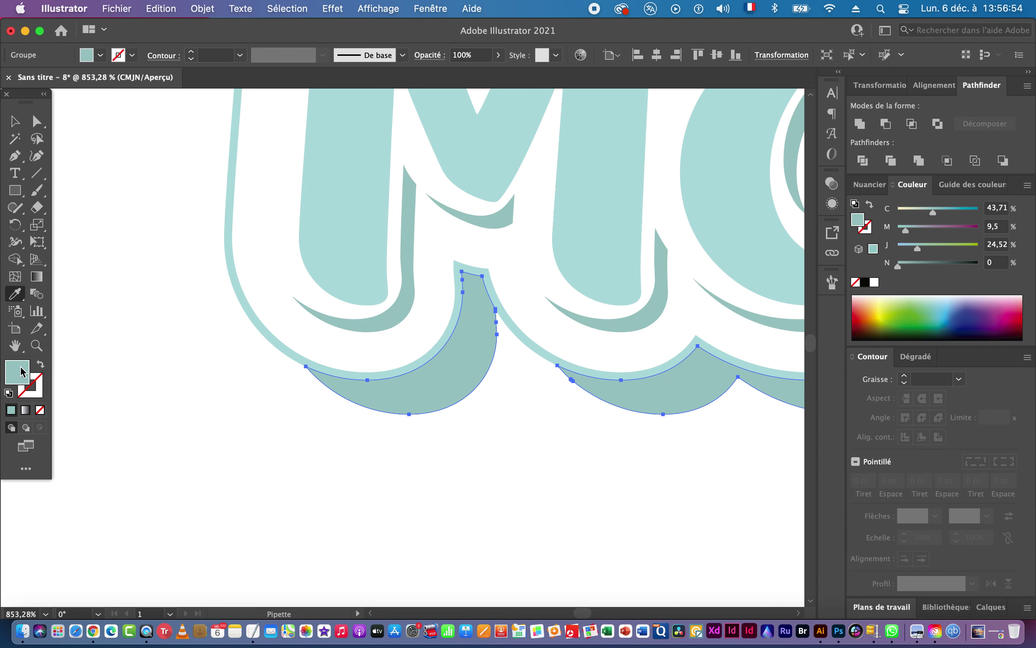
double_click(24, 376)
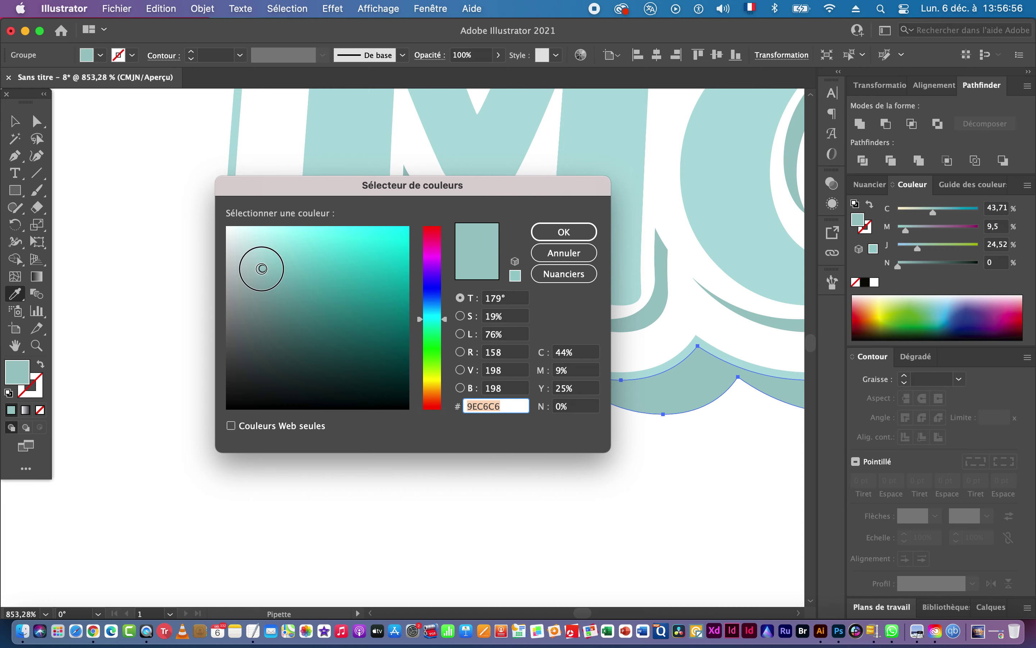
drag(262, 268, 270, 289)
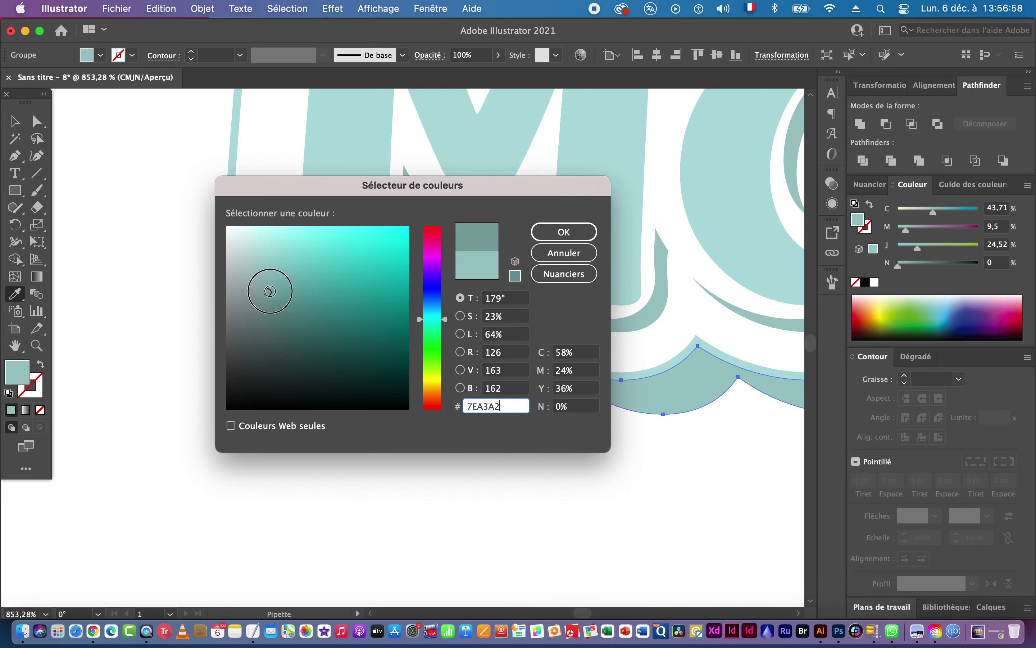
click(564, 232)
key(cmd+shift+a)
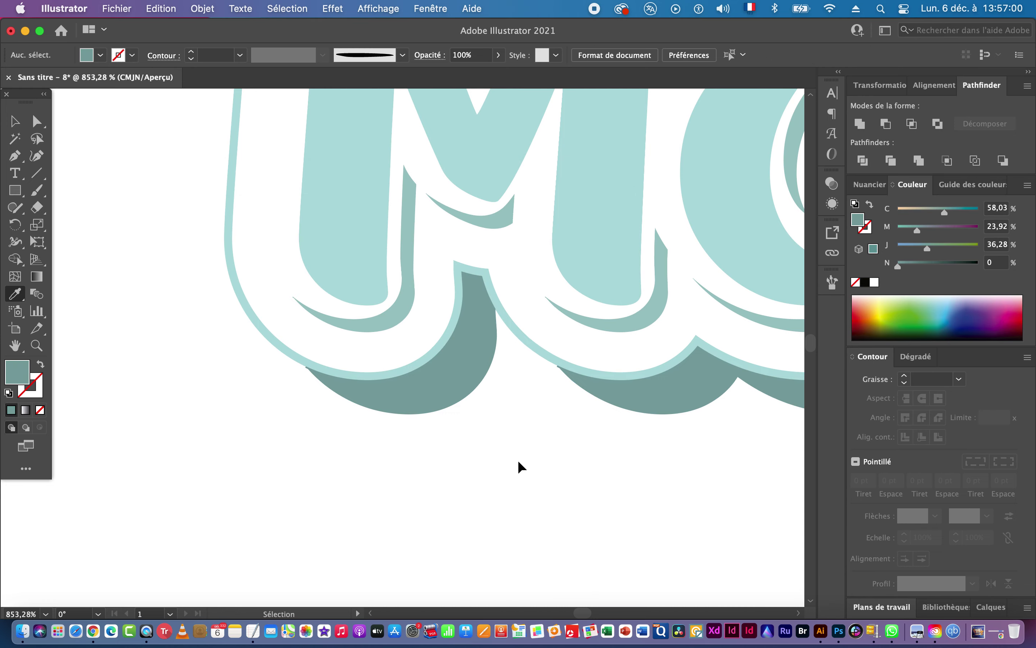
Fill the main Mamiii letters with the red sampled from the cup background, and deselect them.
drag(609, 418, 300, 415)
alt+click(615, 423)
drag(645, 449, 482, 333)
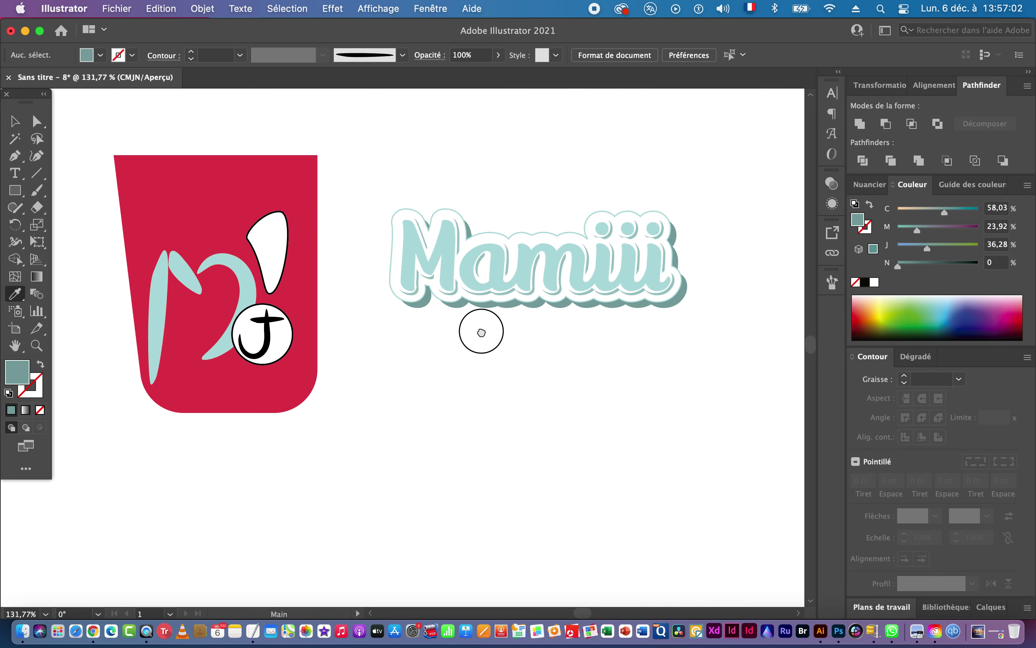
super+click(452, 248)
click(235, 205)
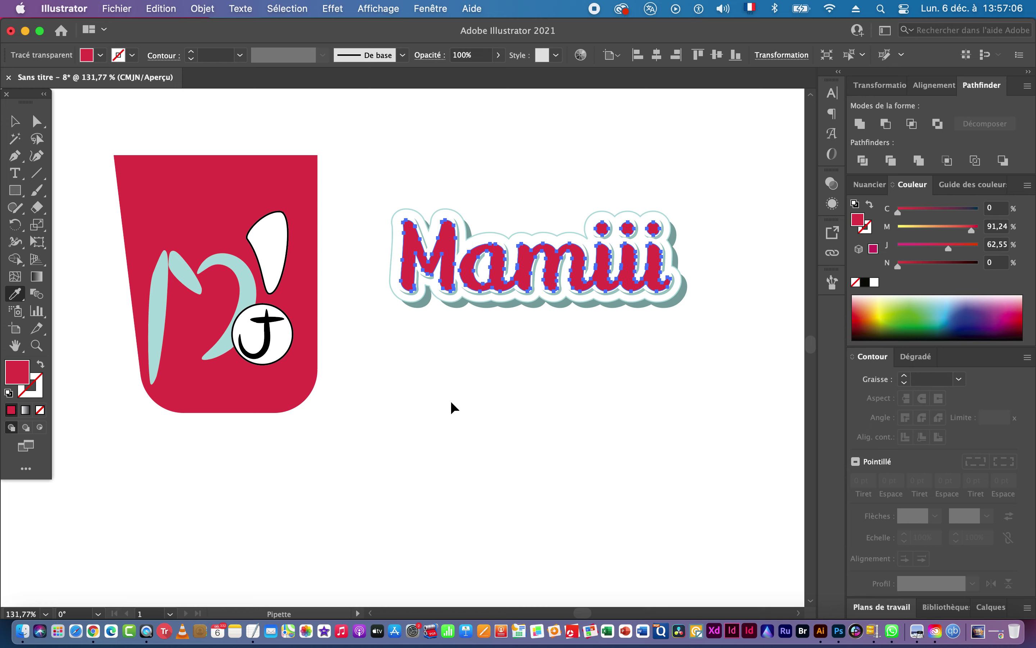
super+click(469, 379)
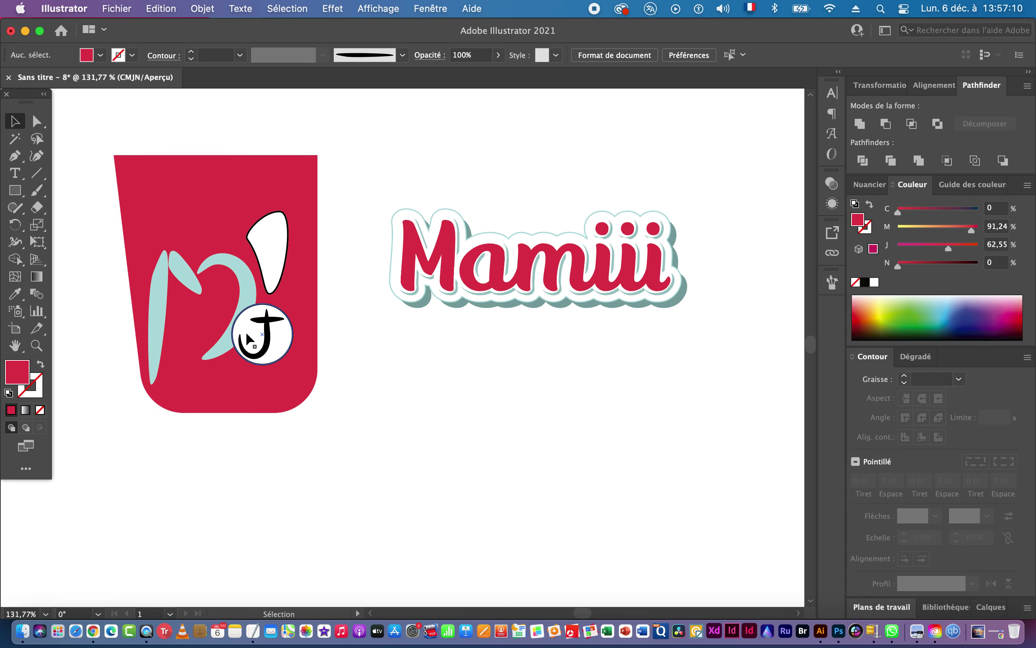
Give the emblem's exclamation mark stroke and its round dot the light blue, outline-free appearance sampled from the M.
super+click(320, 301)
drag(307, 284, 372, 316)
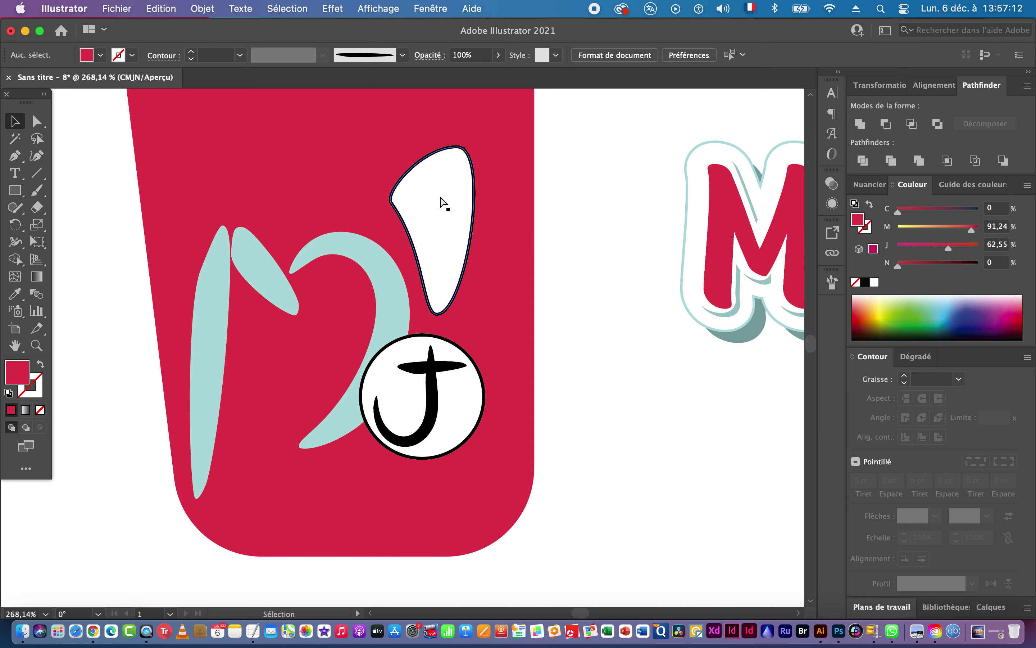
drag(494, 312, 385, 389)
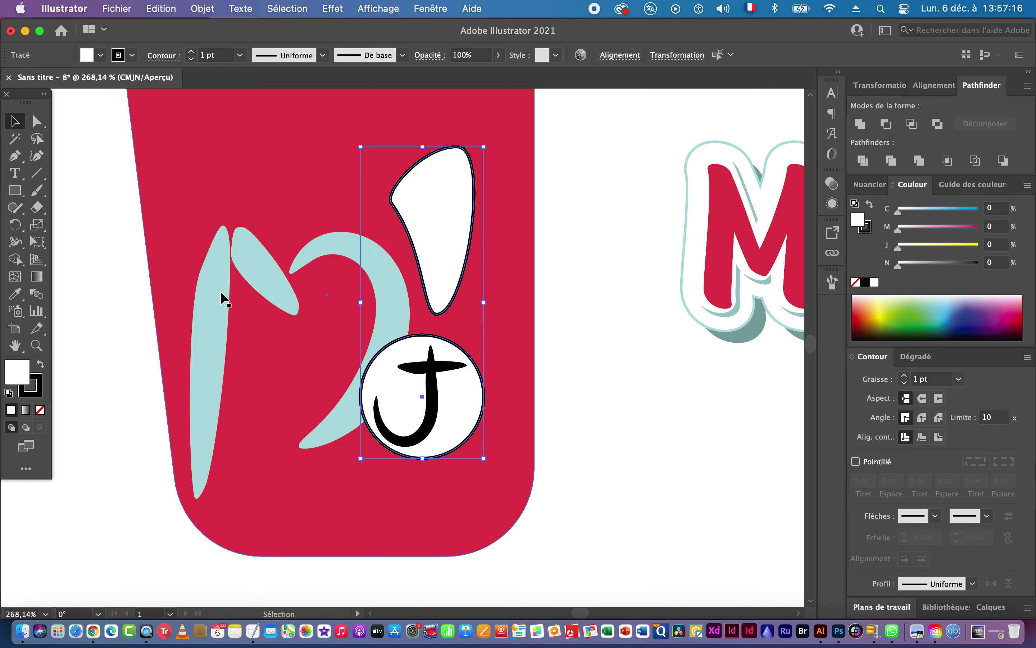
click(15, 294)
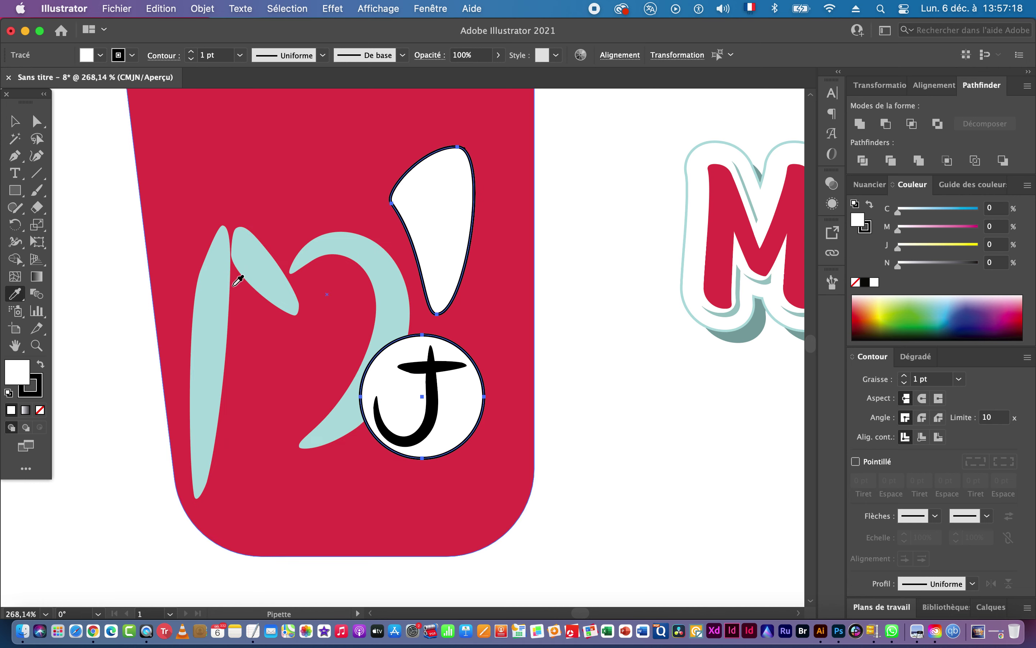
click(261, 260)
Fill the handwritten M inside the cup emblem with sampled white.
super+click(274, 285)
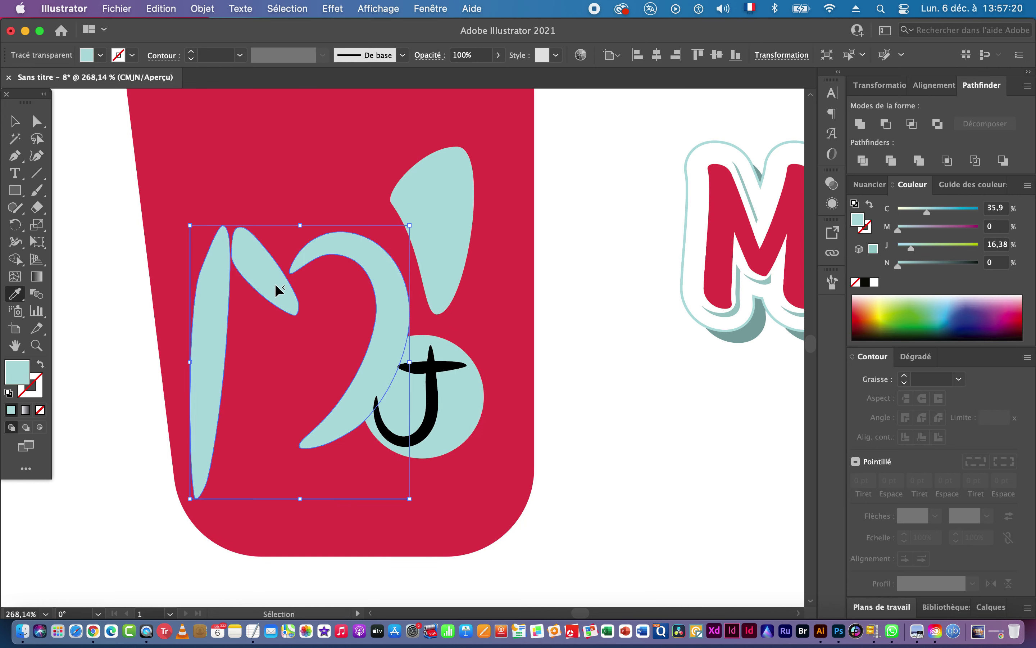
click(618, 349)
click(14, 121)
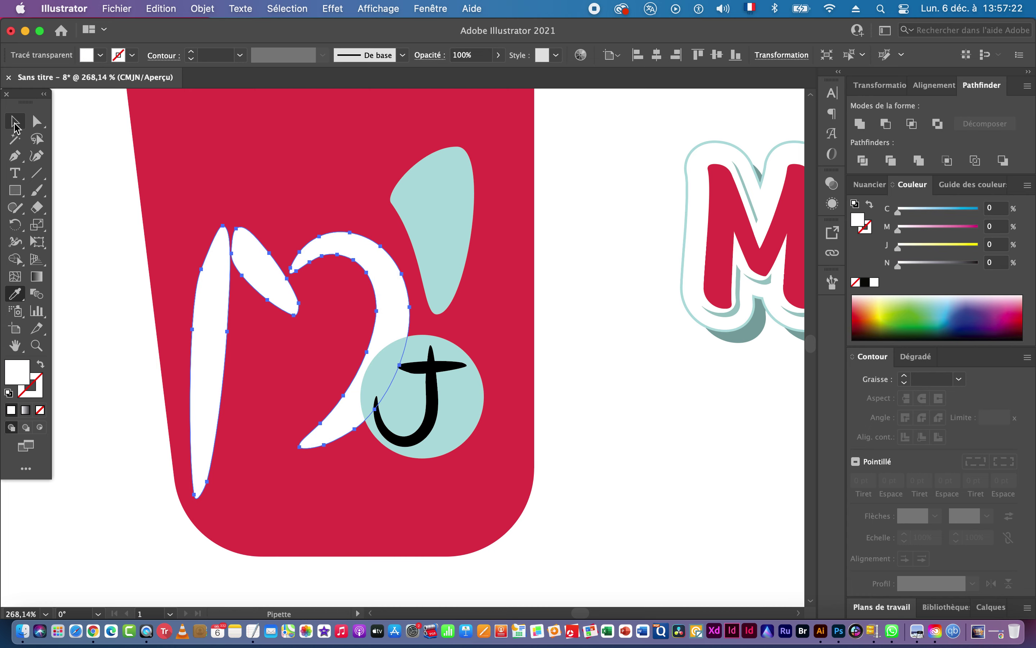
Offset the exclamation mark's light blue stroke inward with a -0,5 mm Offset Path and Arrondi joins.
scroll(492, 288, up, 3)
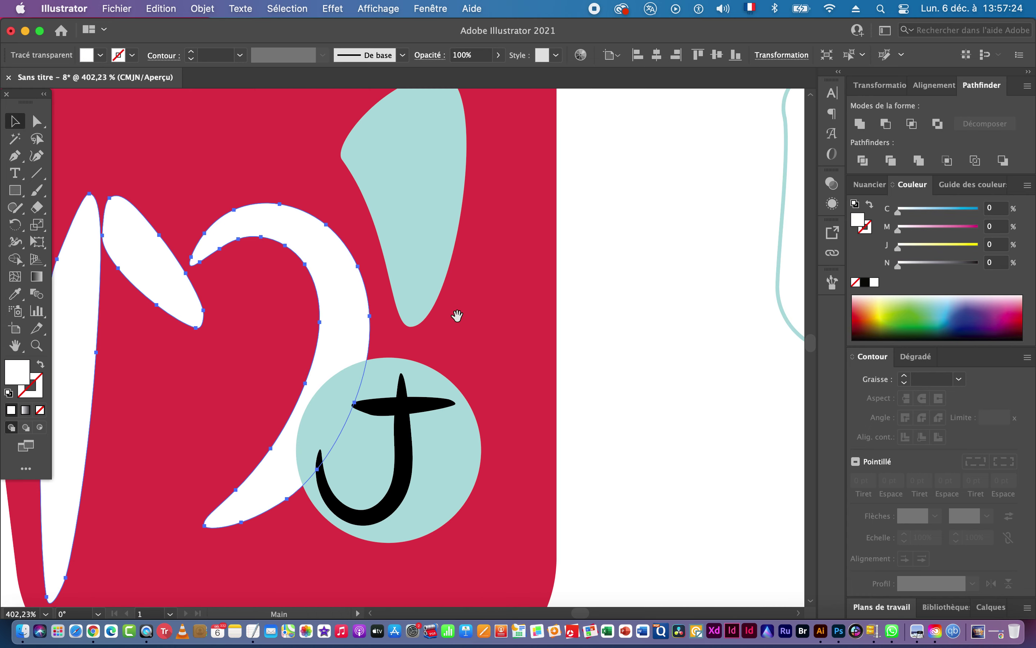
click(407, 175)
drag(437, 167, 488, 183)
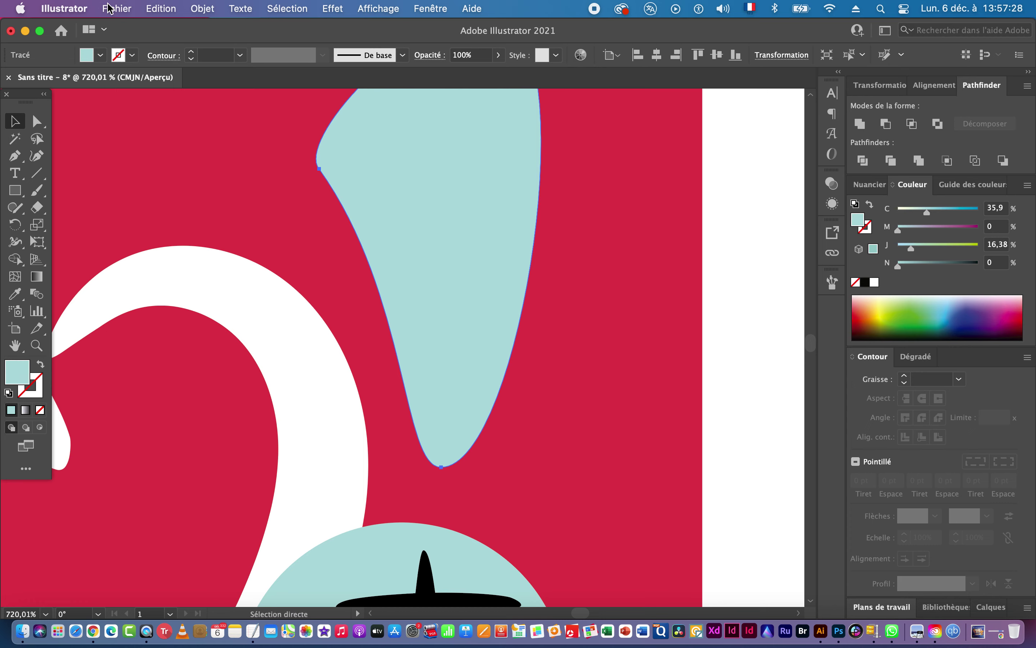
click(196, 9)
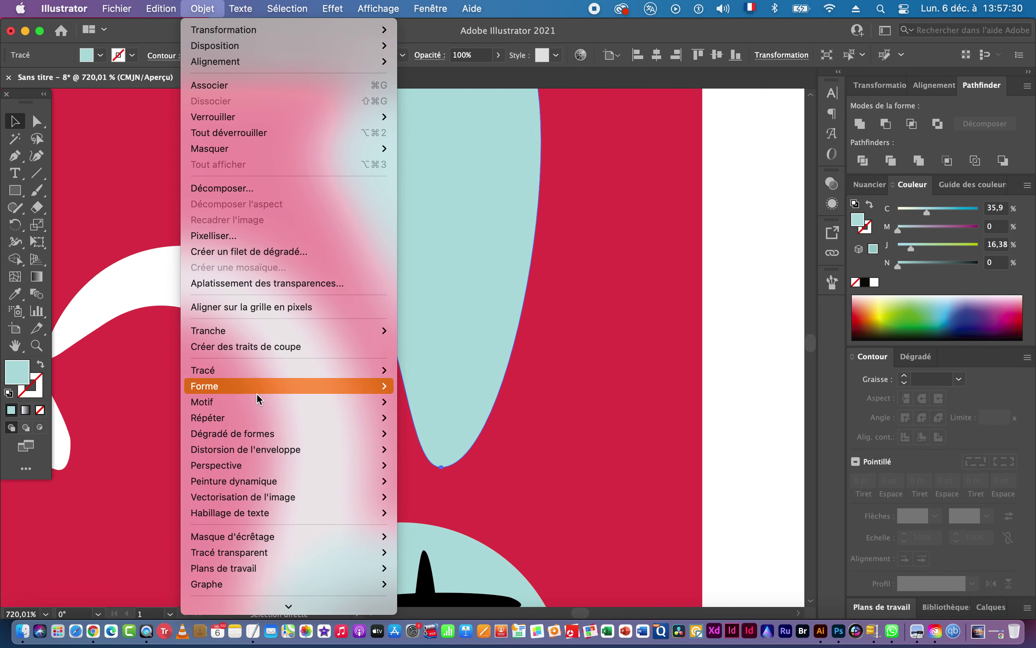
mouse_move(246, 405)
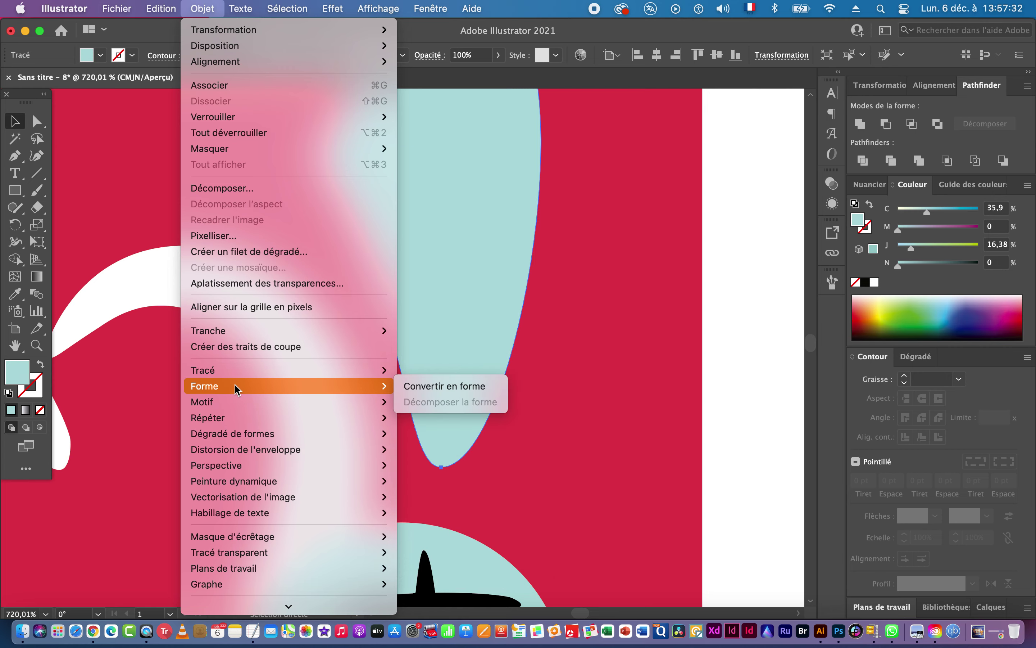
mouse_move(229, 364)
click(456, 426)
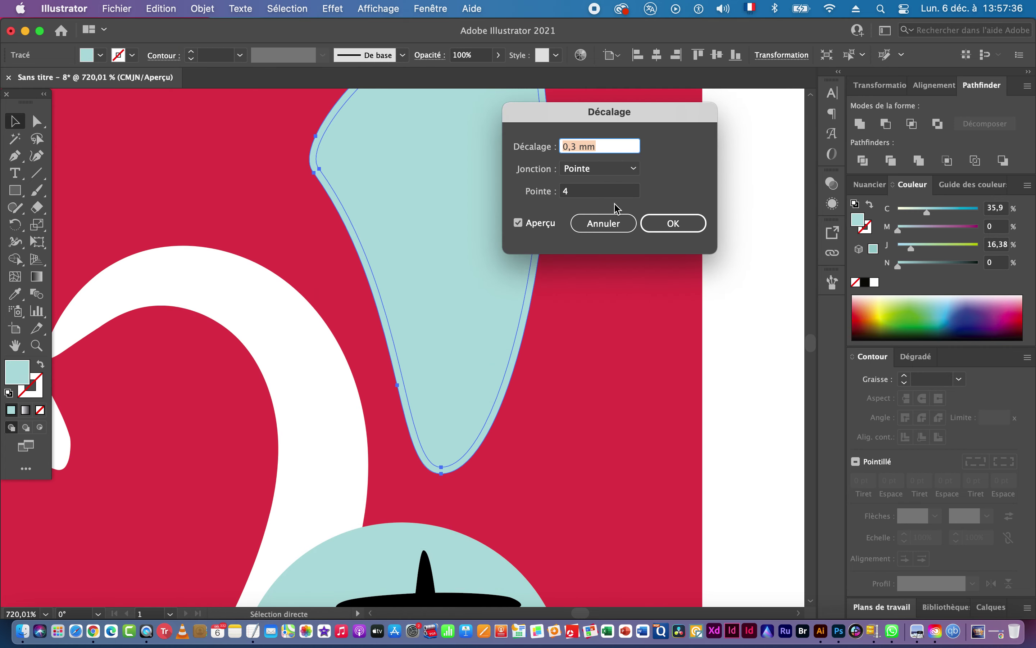
click(564, 145)
text(-)
key(Tab)
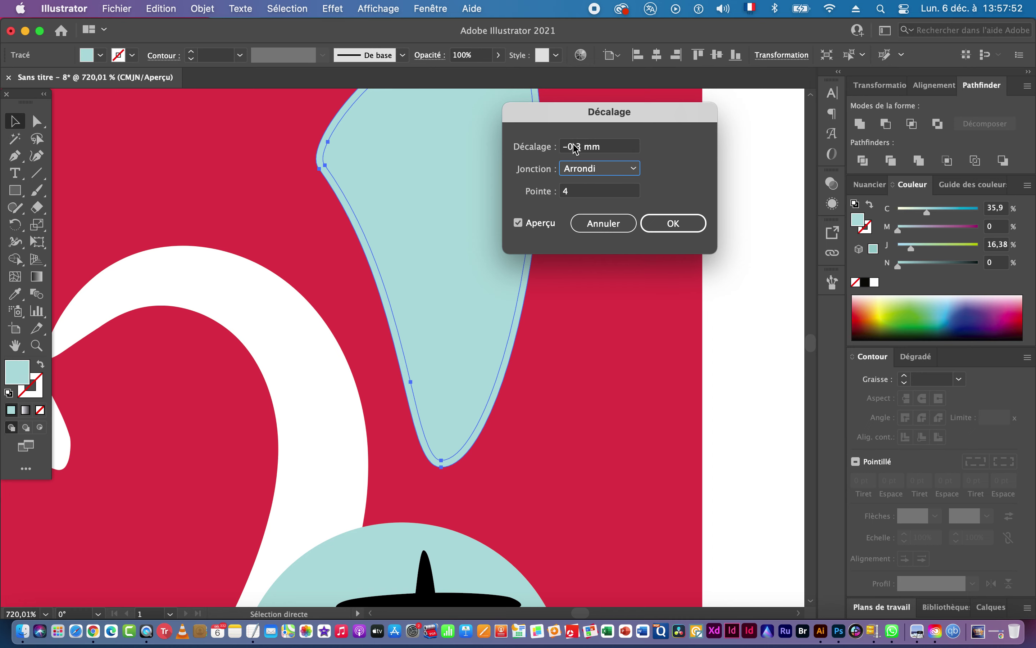
click(608, 148)
text(-1)
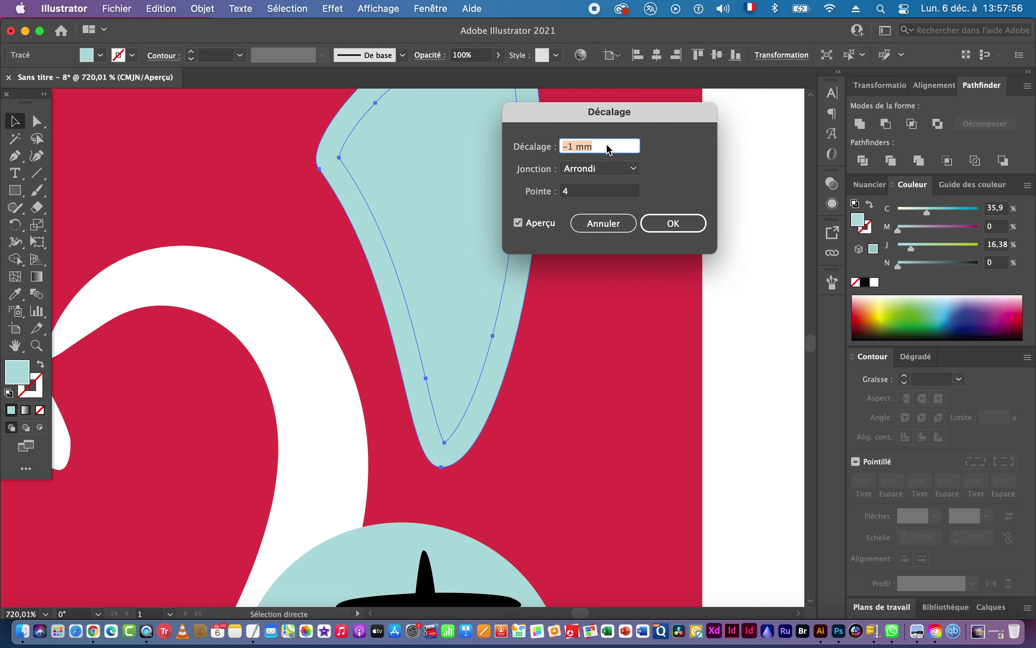
text(-0,5)
key(Tab)
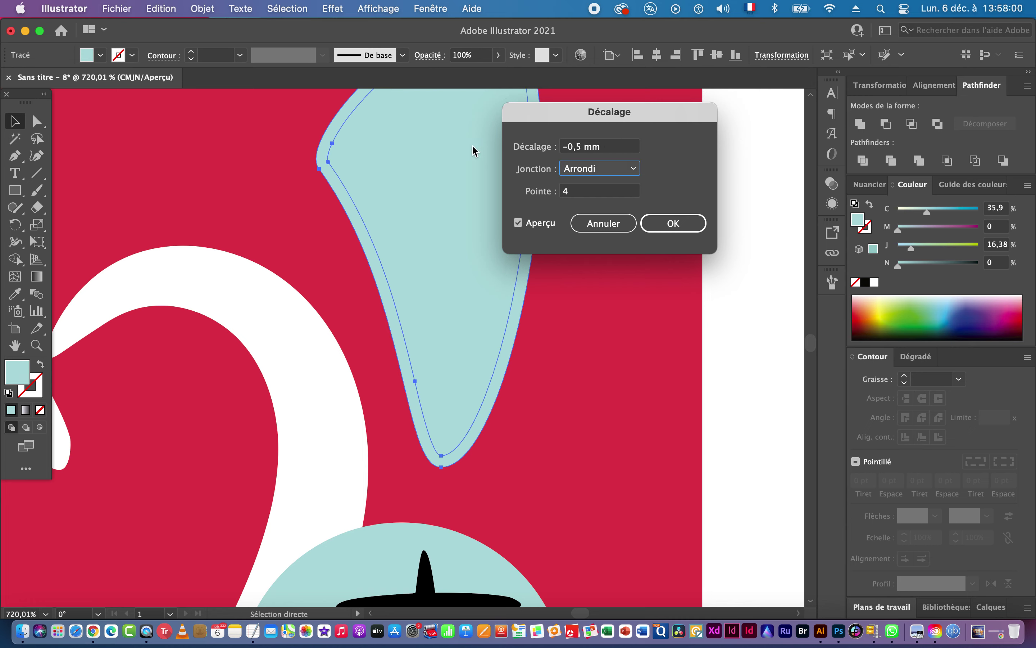
click(675, 224)
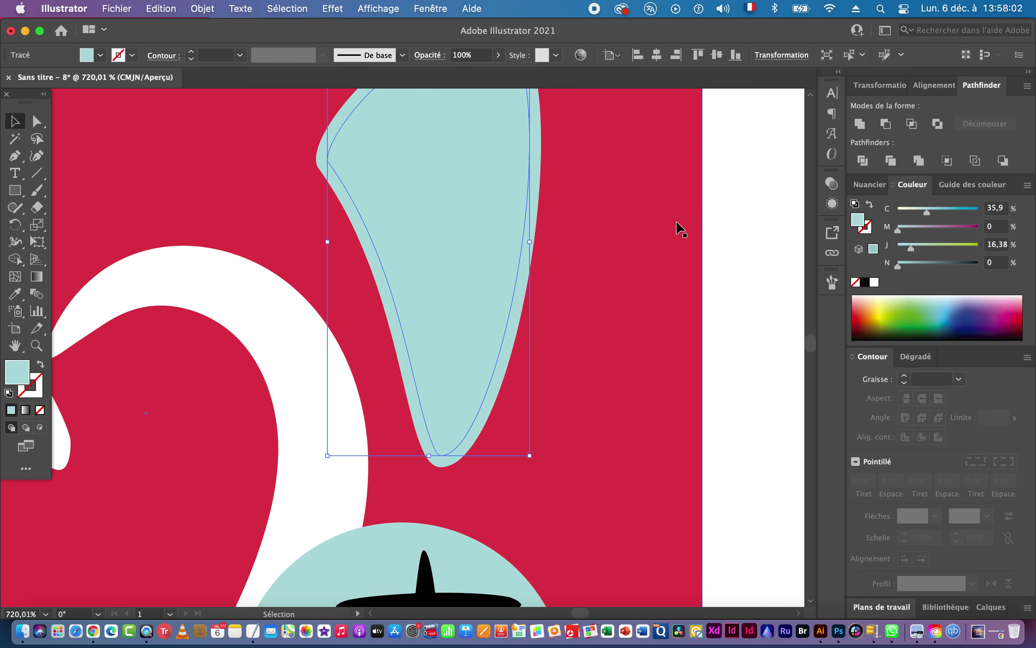
Offset the new inner copy of the exclamation stroke inward again by -3 mm with Arrondi joins.
click(200, 10)
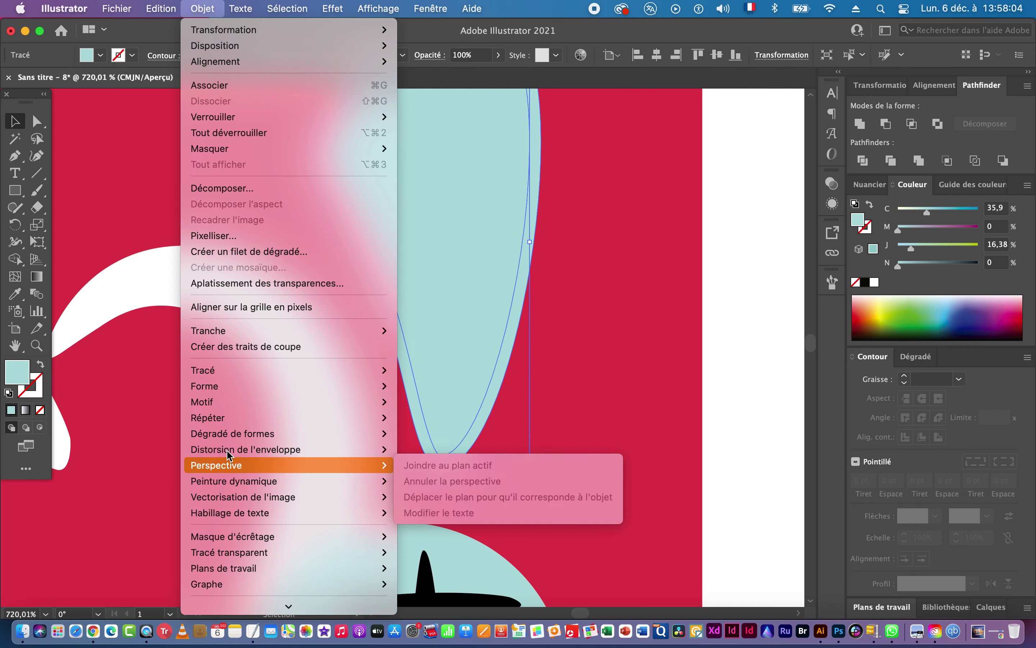
mouse_move(225, 375)
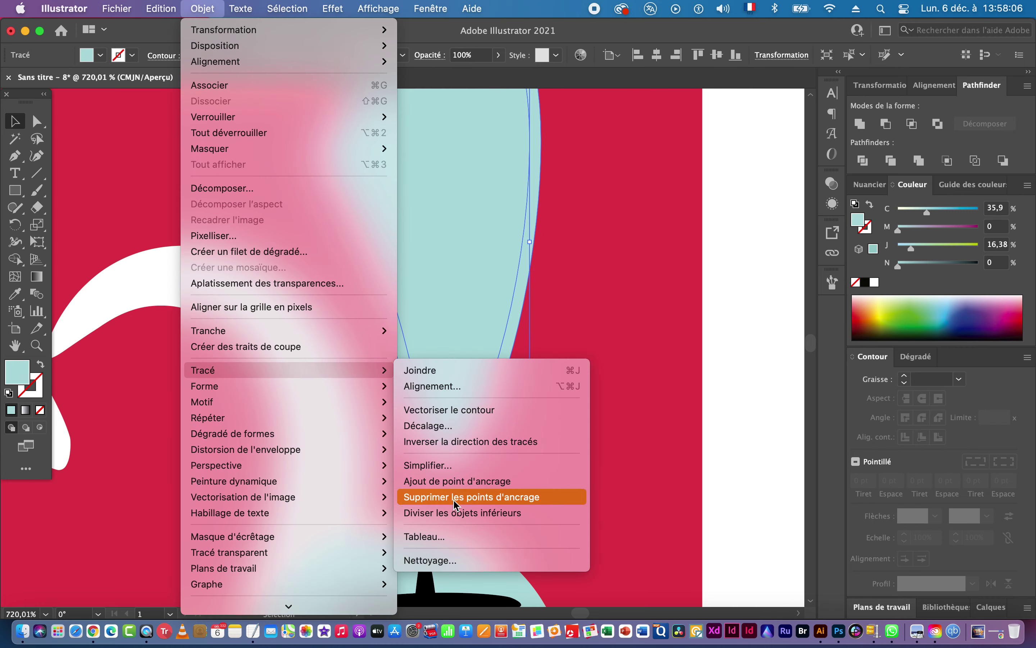
click(433, 425)
drag(598, 120, 738, 210)
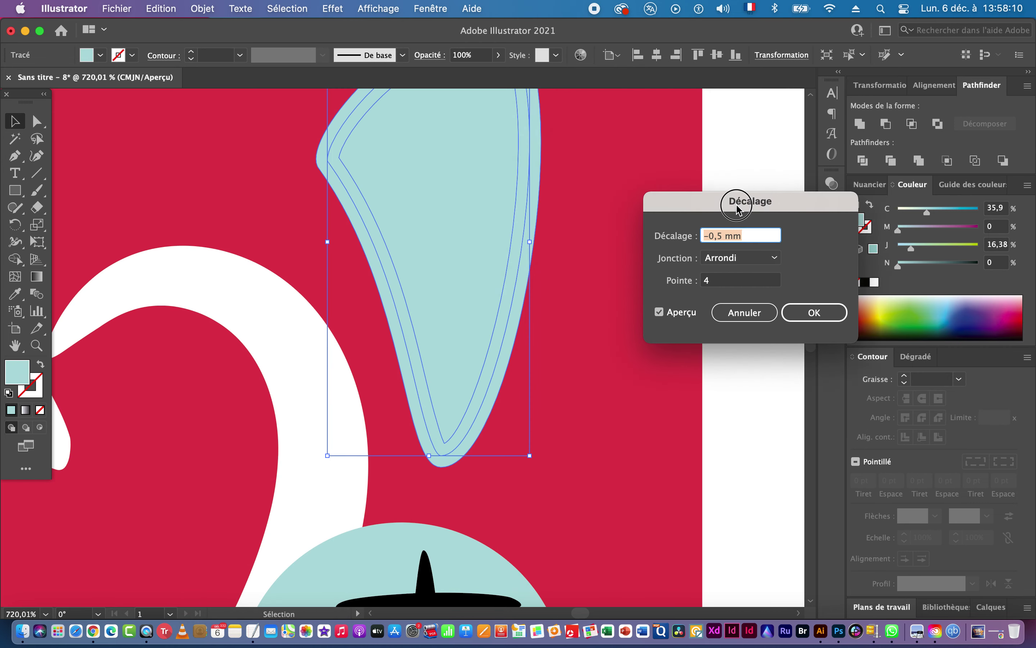
text(-3)
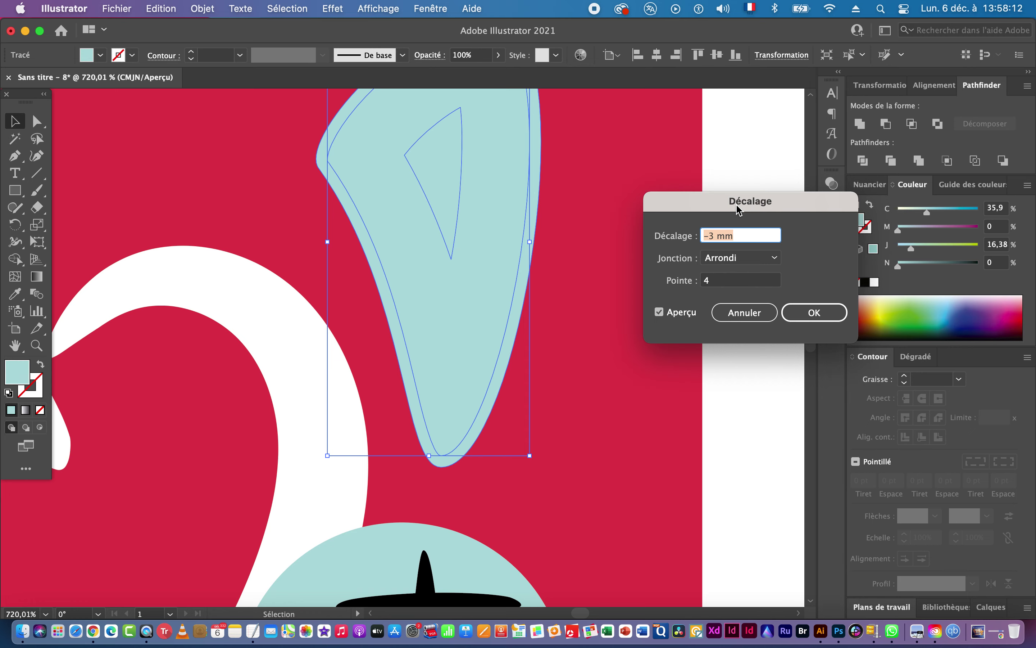
click(737, 259)
click(735, 290)
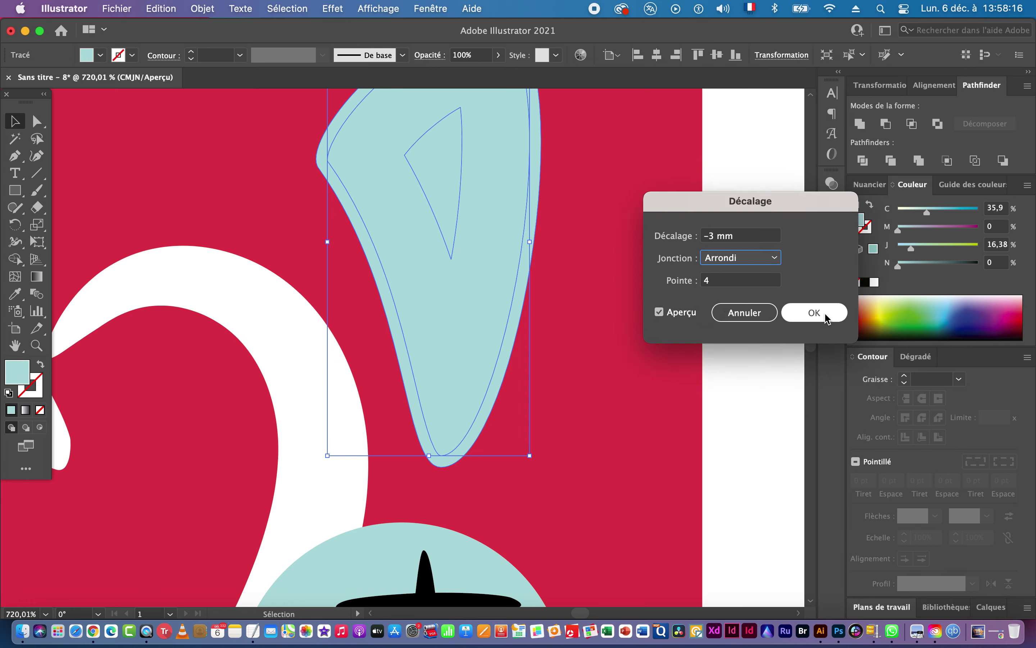
click(813, 312)
In outline view, round the smallest inner shape's corners, about 0,66 mm at the left point and 0,28 mm at the bottom, and deselect.
drag(398, 136, 555, 203)
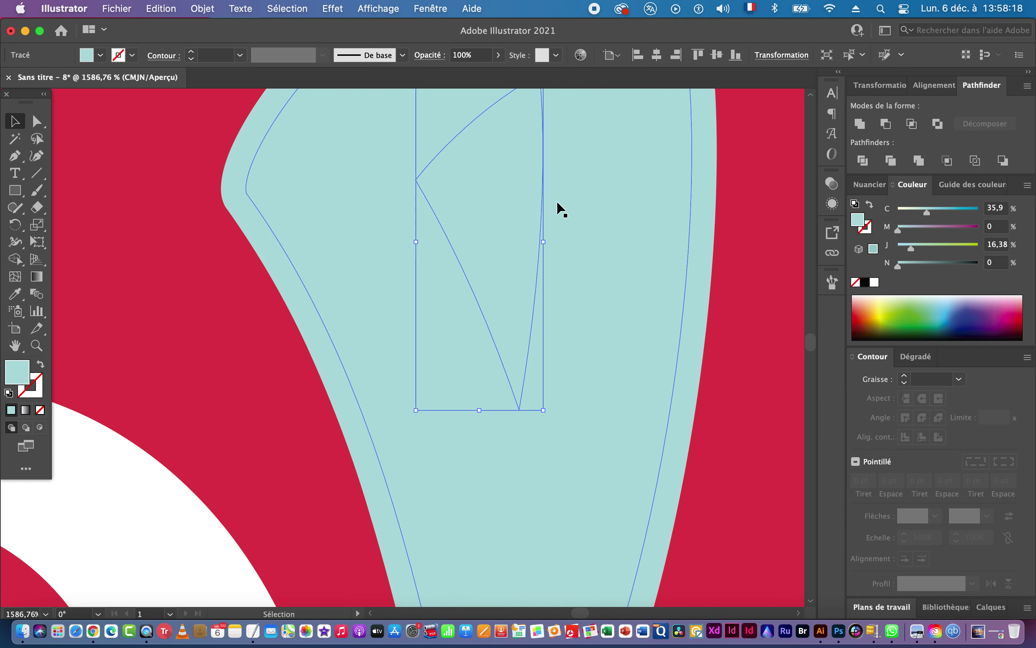
key(super+y)
click(43, 124)
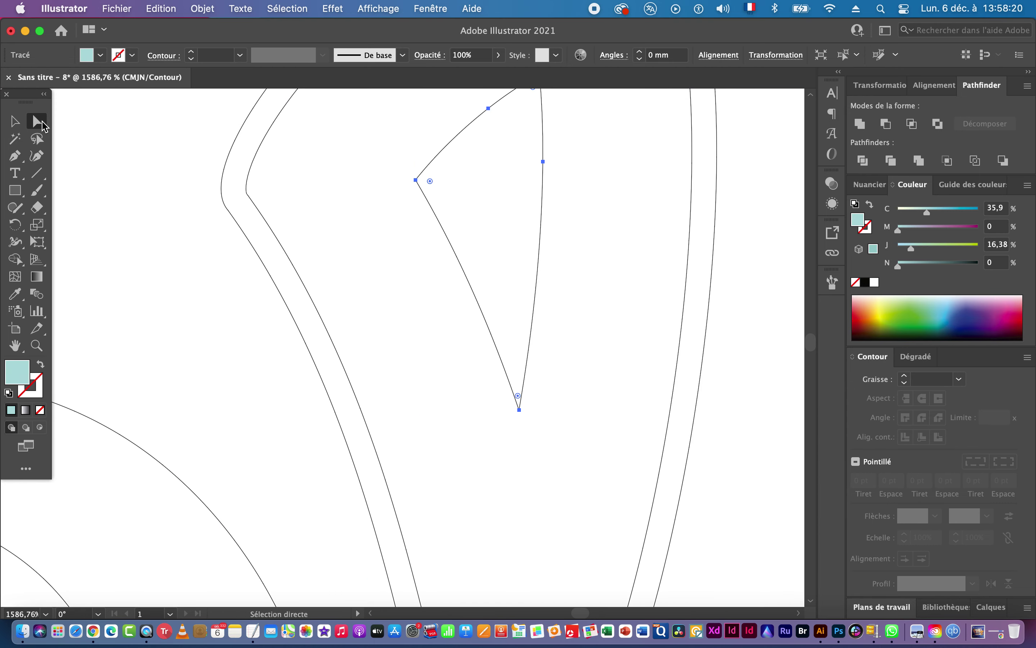
click(430, 181)
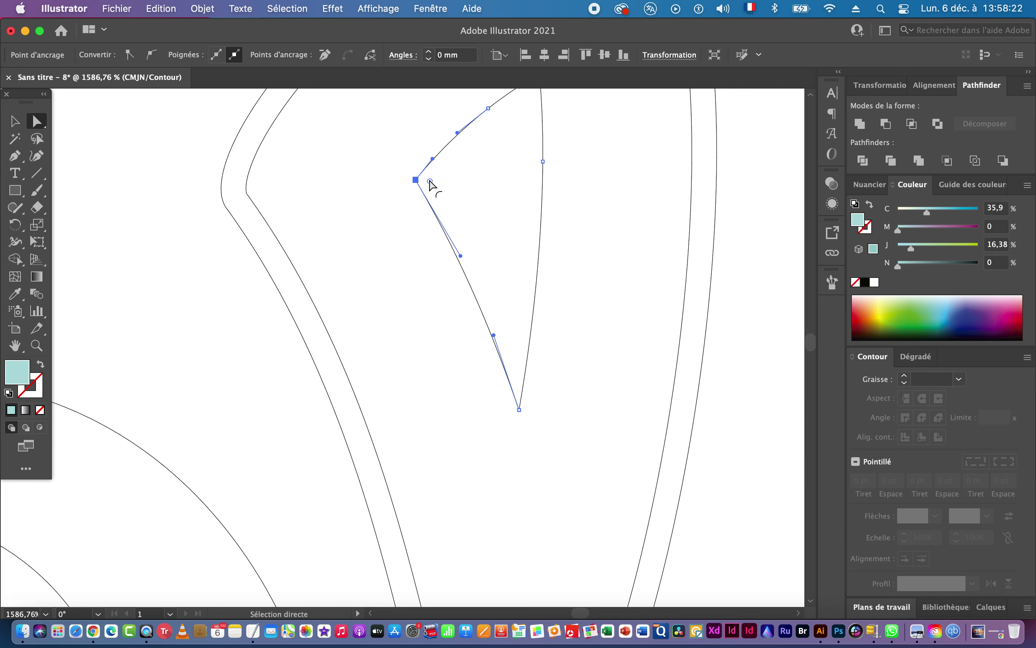
drag(431, 182, 457, 199)
scroll(526, 227, up, 3)
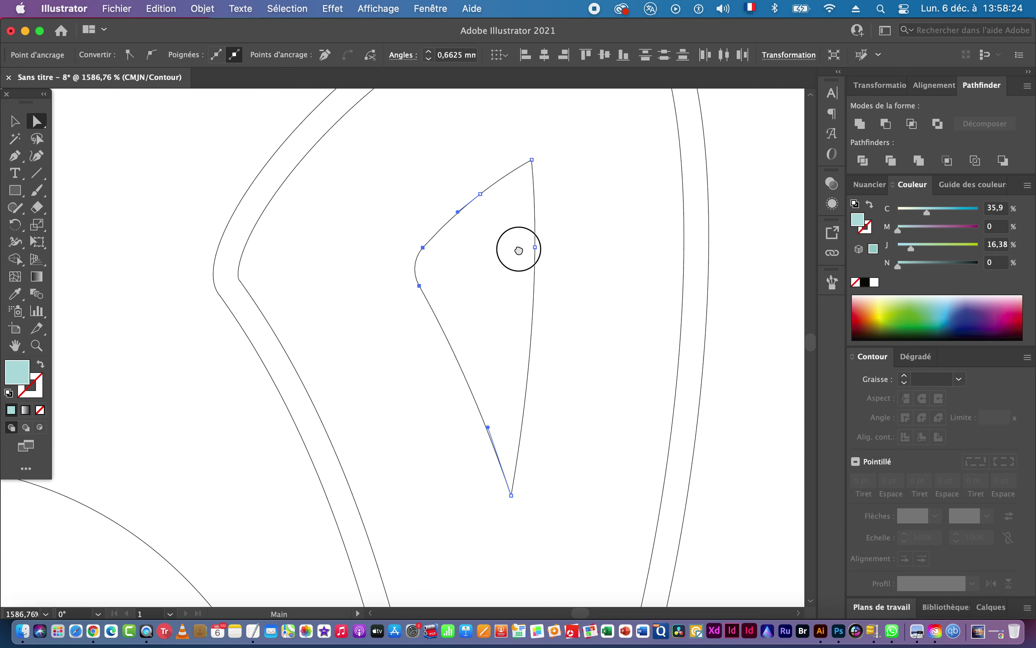
drag(567, 144, 510, 201)
drag(541, 475, 519, 447)
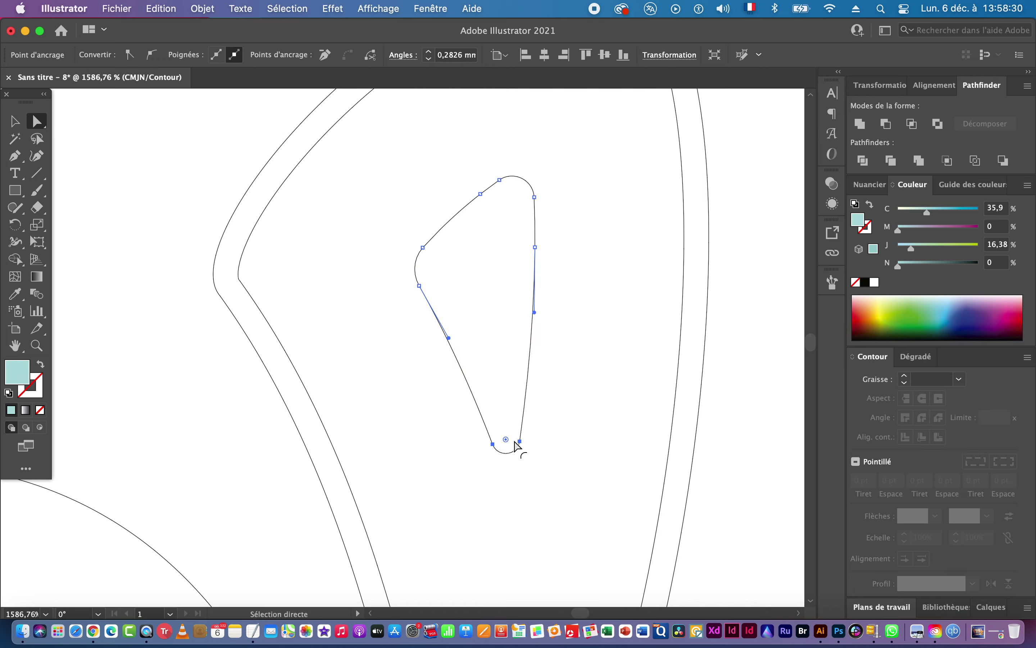
click(576, 449)
Examine the anchor points at the left corner of the exclamation stroke's first inner offset.
click(239, 281)
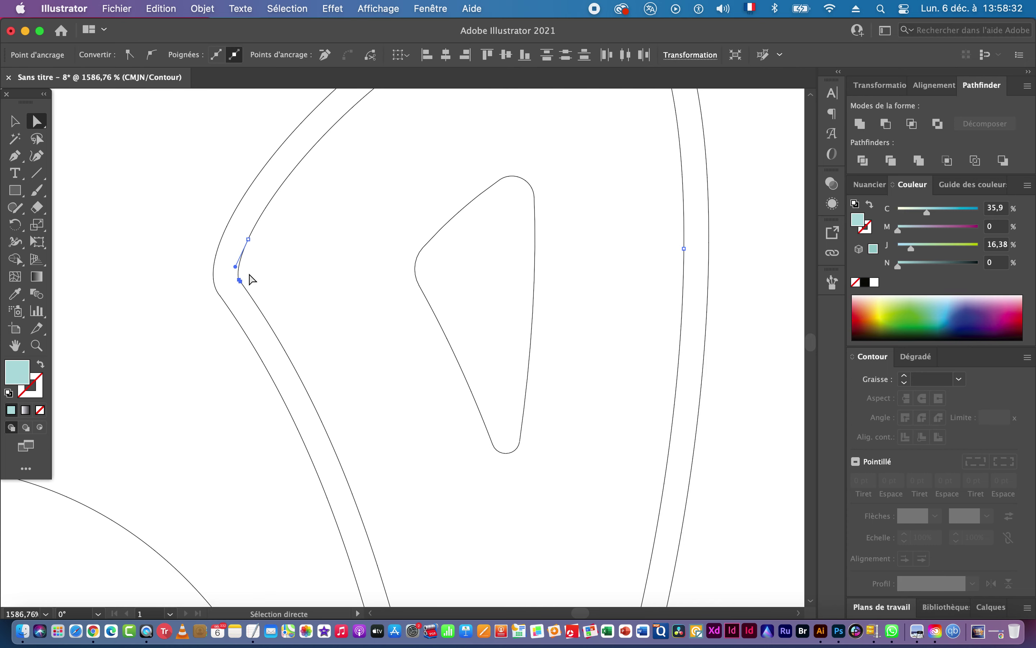
click(238, 281)
key(super+space)
drag(230, 283, 444, 290)
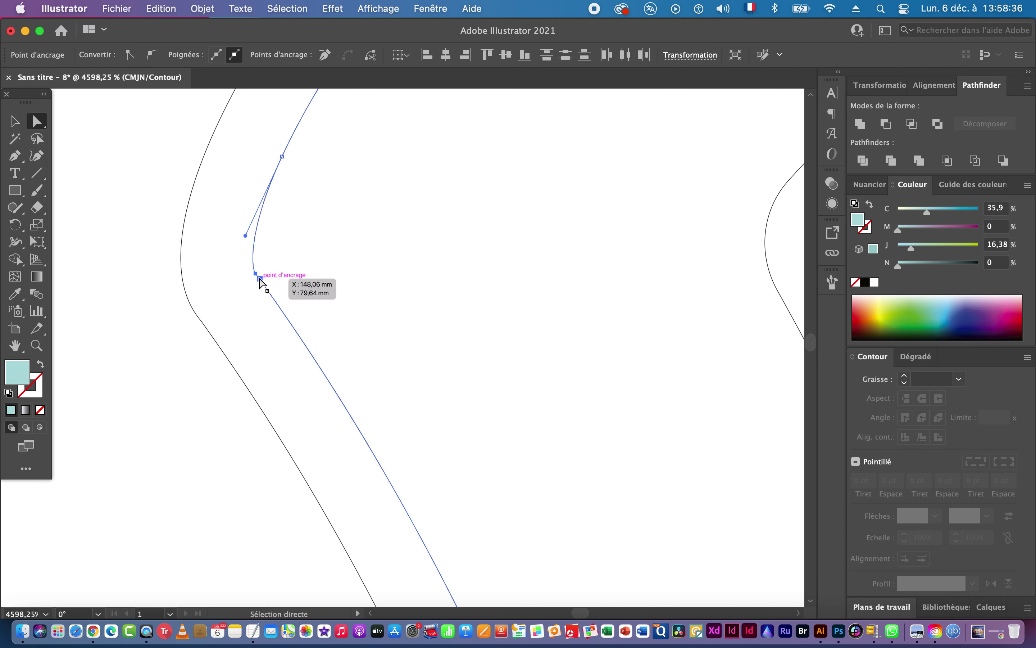
key(super+space)
drag(548, 419, 441, 423)
scroll(353, 364, right, 5)
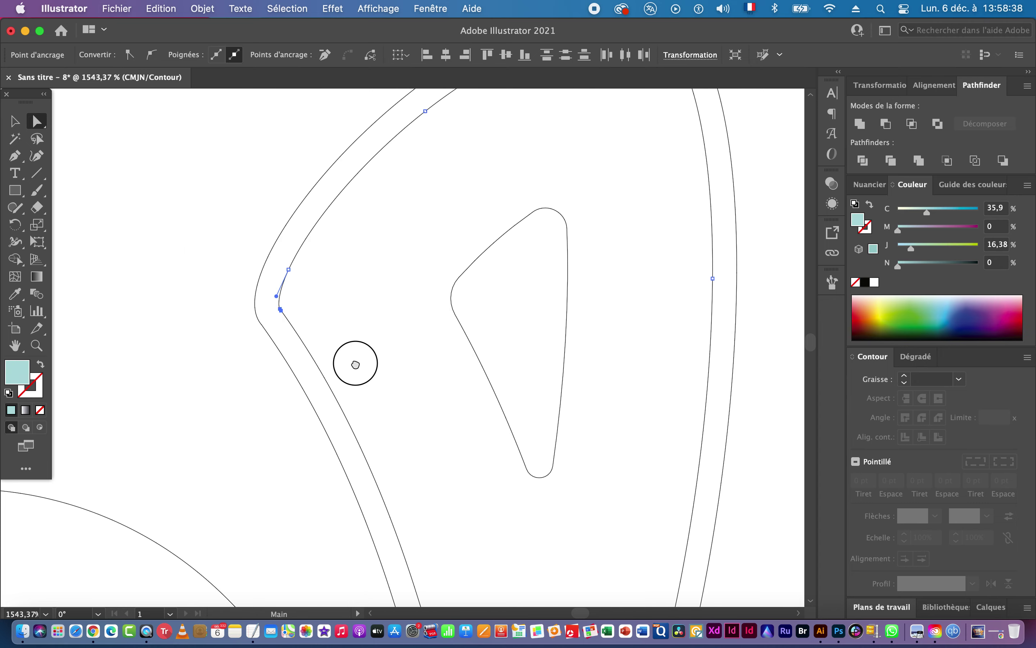
drag(472, 360, 451, 330)
Back in preview, fill the smallest shape with the Mamiii lettering's darker outer shadow colour and the middle offset shape with its lighter inner shadow colour.
key(v)
key(super+y)
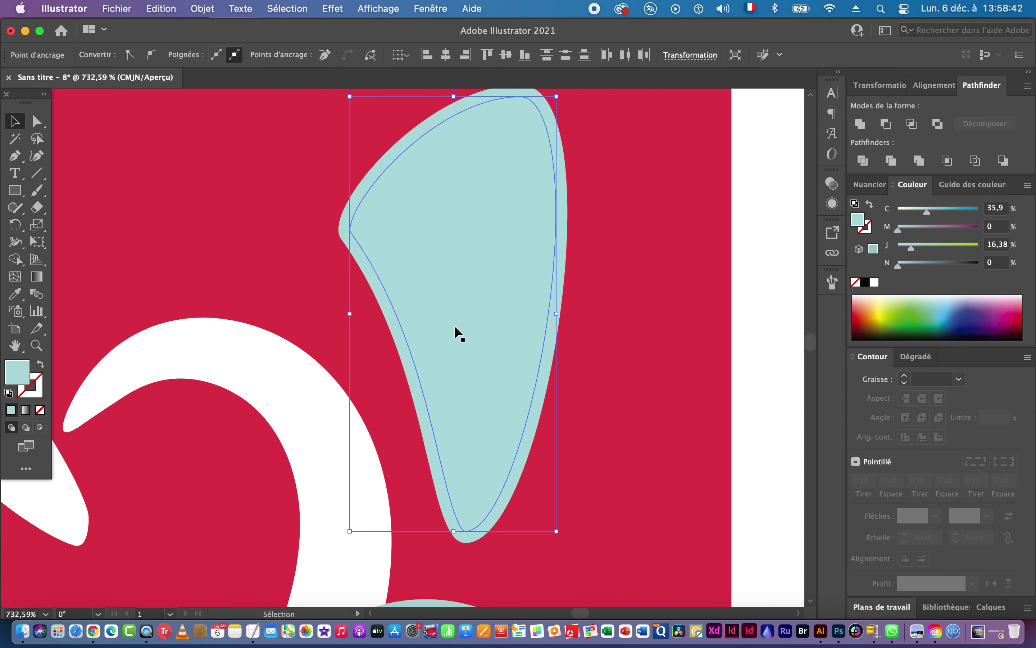
click(463, 228)
scroll(530, 285, down, 5)
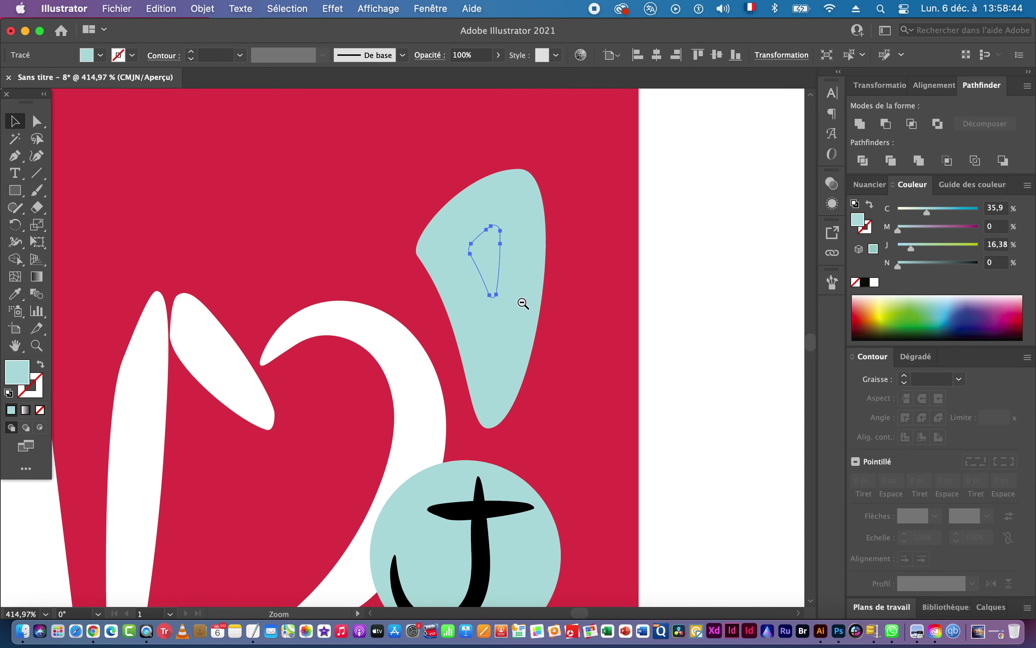
drag(523, 301, 335, 290)
key(i)
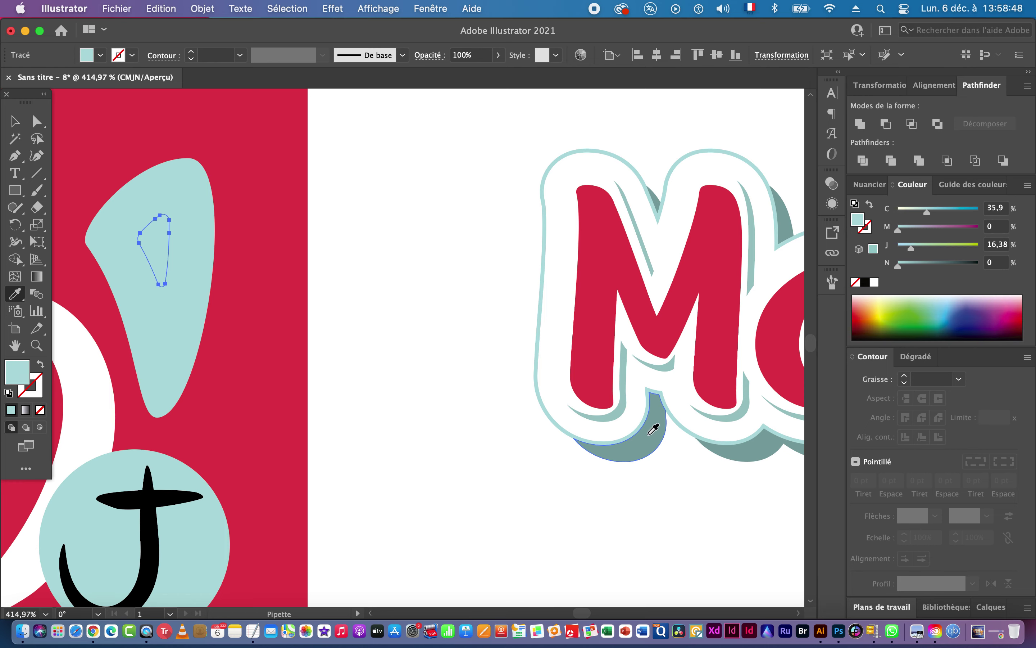
click(627, 407)
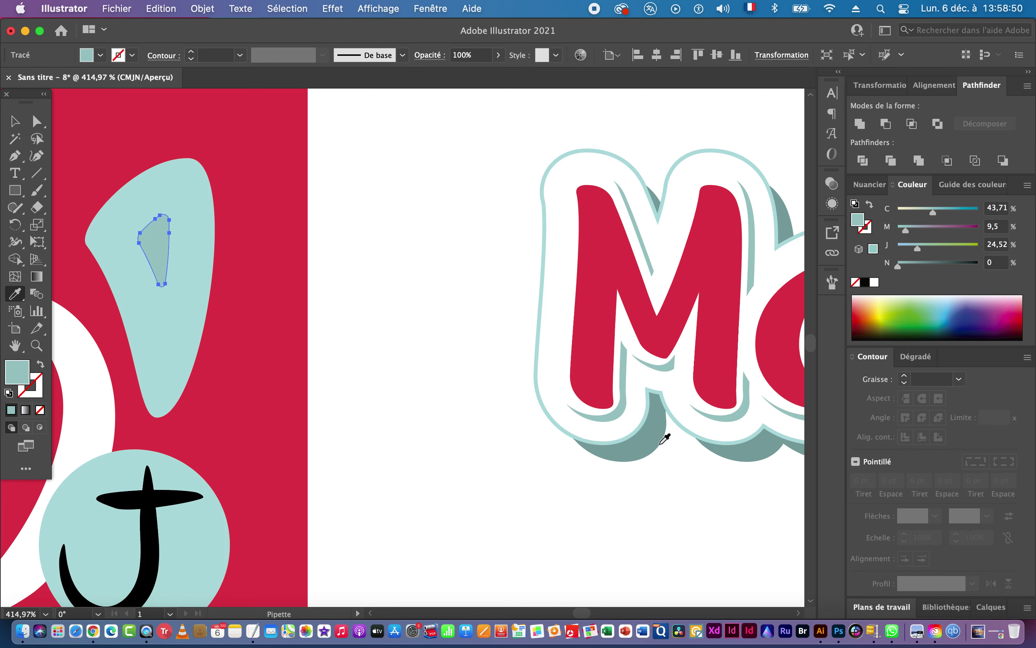
click(652, 432)
super+click(120, 246)
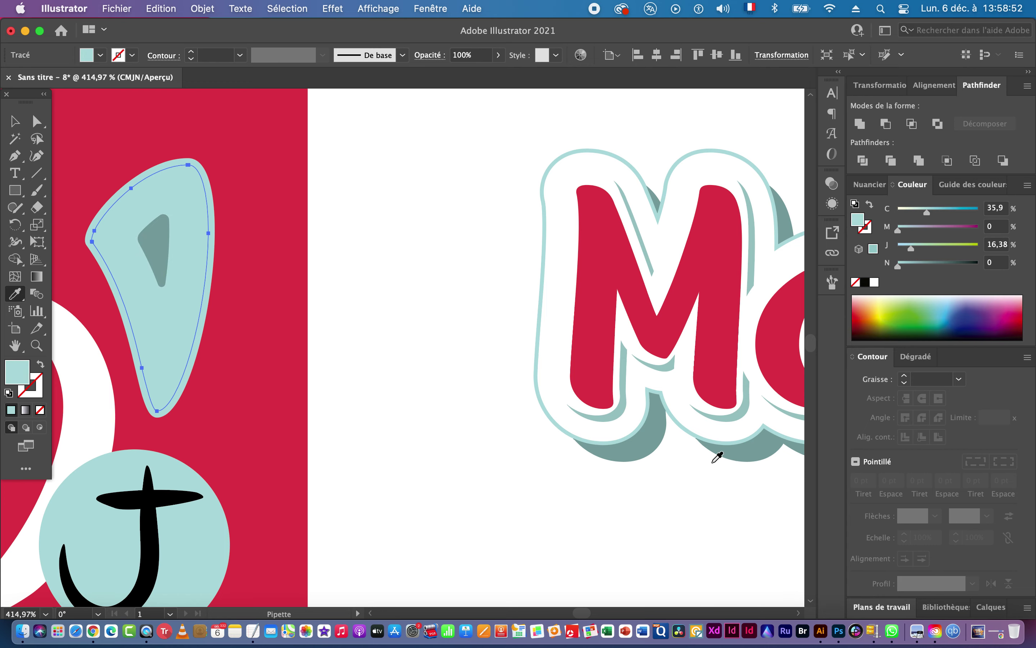
click(626, 401)
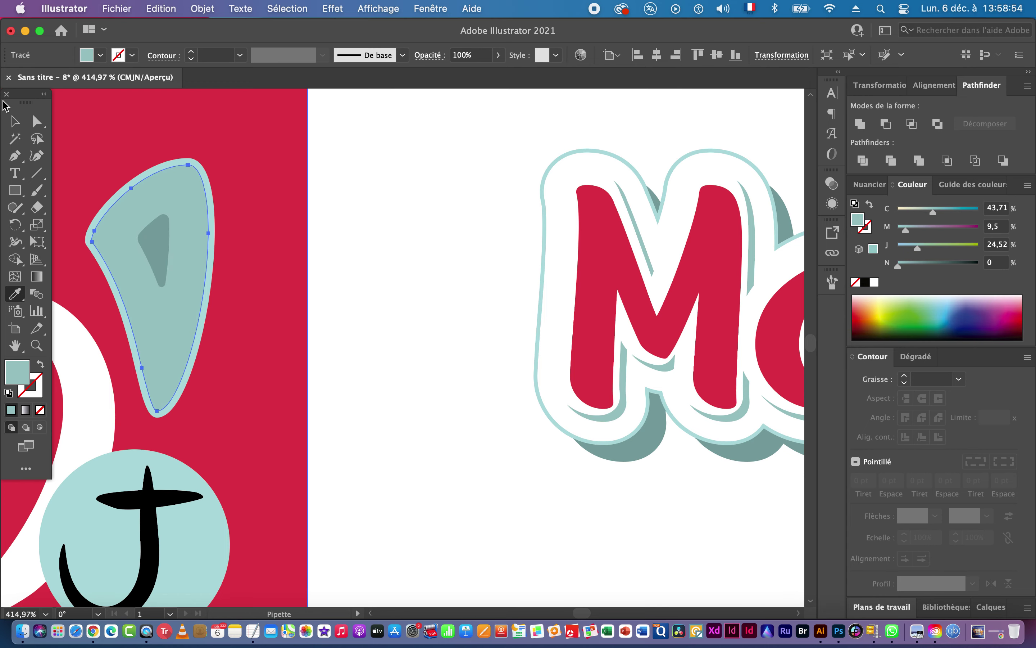
Create a blend from the exclamation stroke's three nested shapes.
click(14, 121)
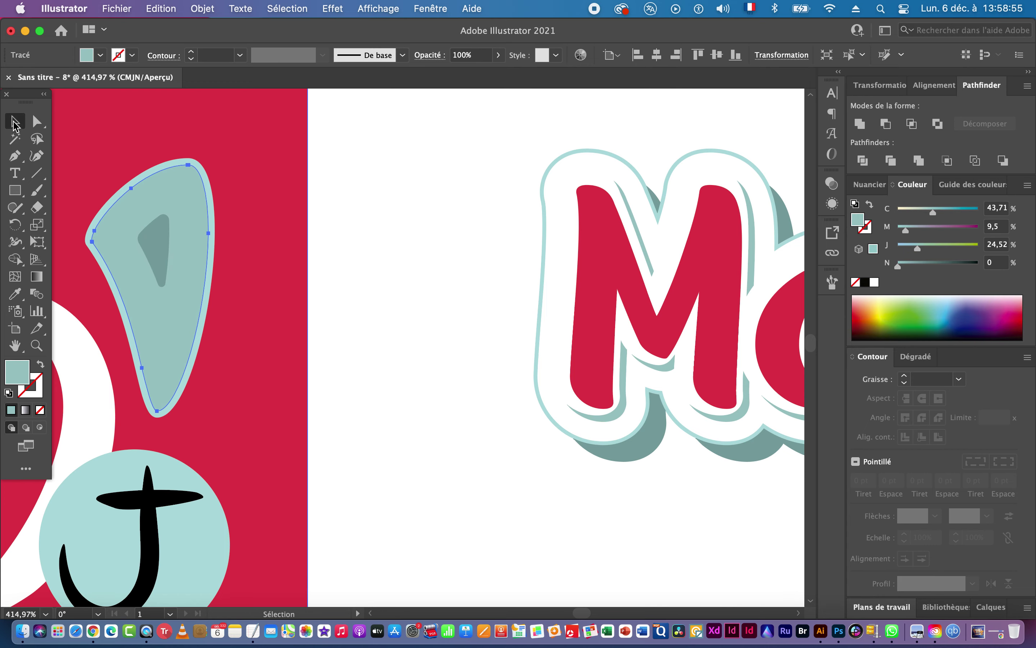
click(163, 240)
click(226, 238)
shift+click(152, 208)
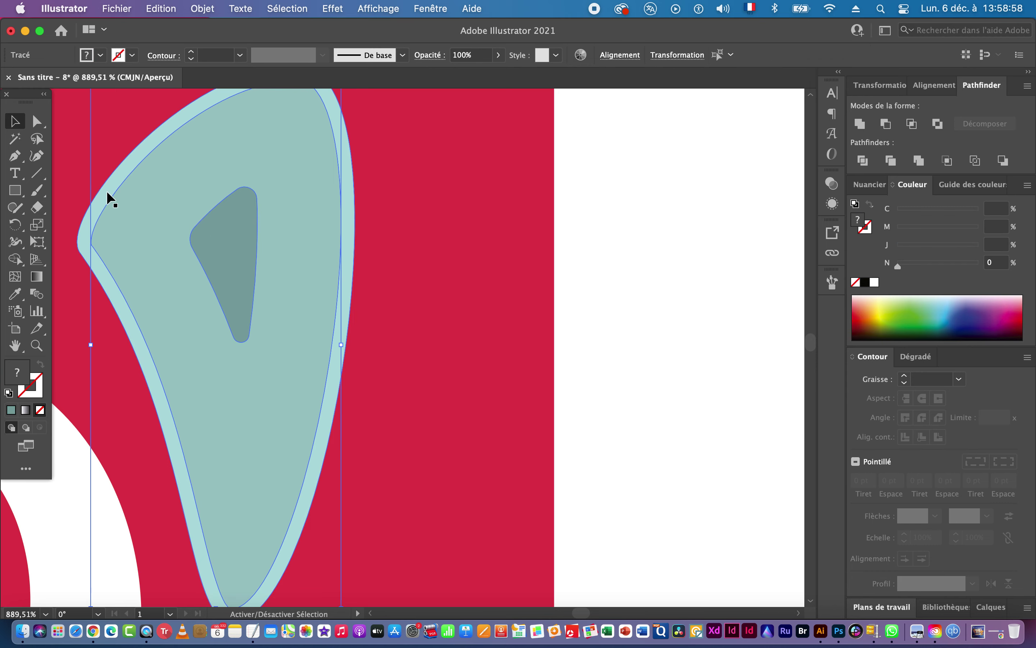
shift+click(108, 189)
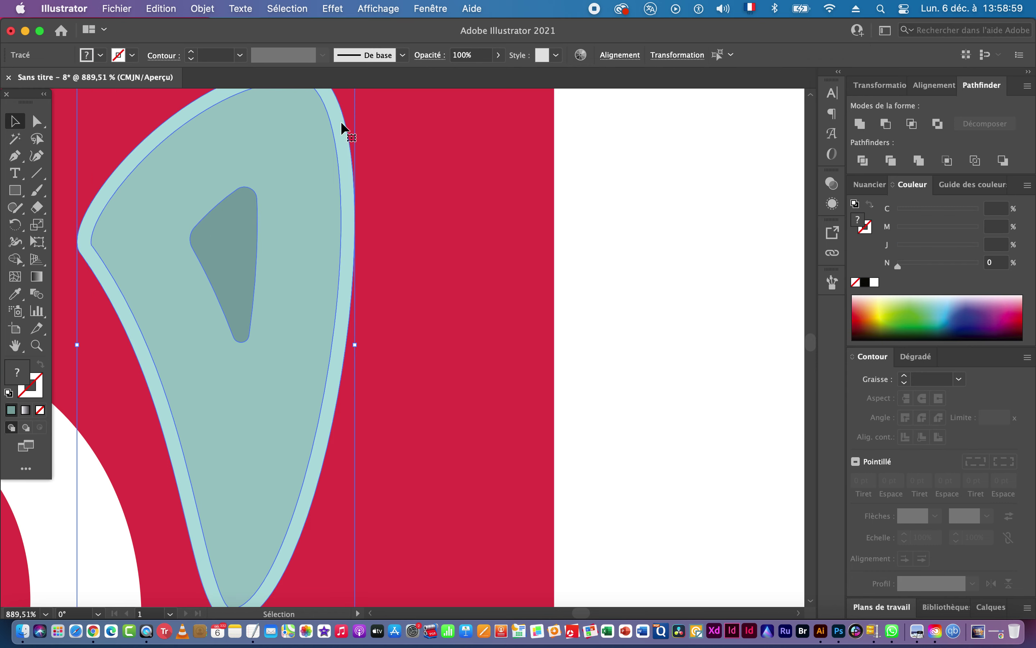
click(203, 9)
mouse_move(299, 434)
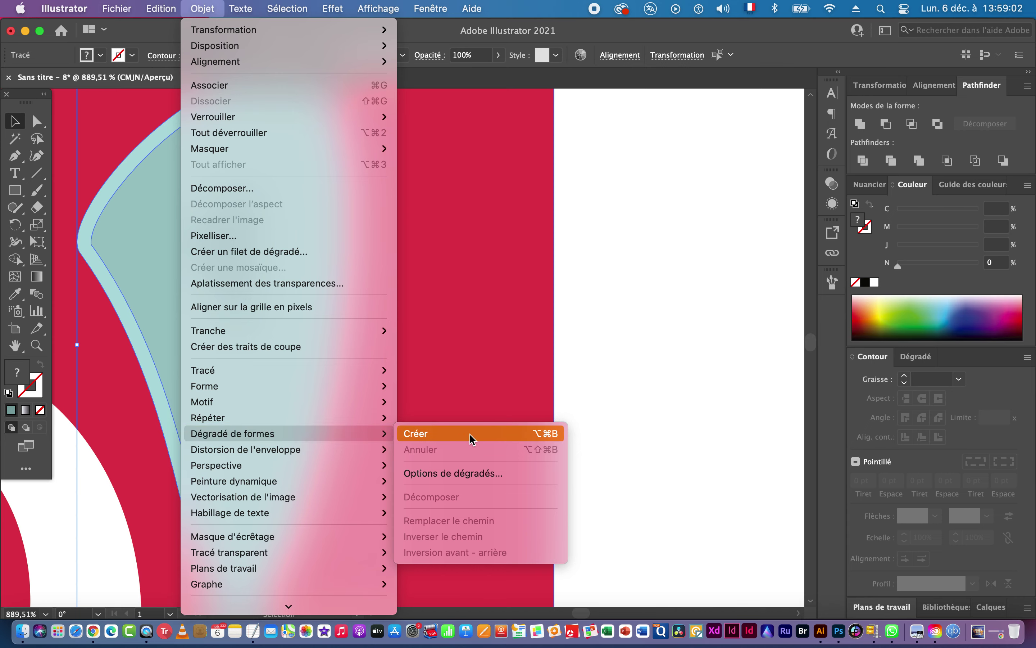
click(451, 436)
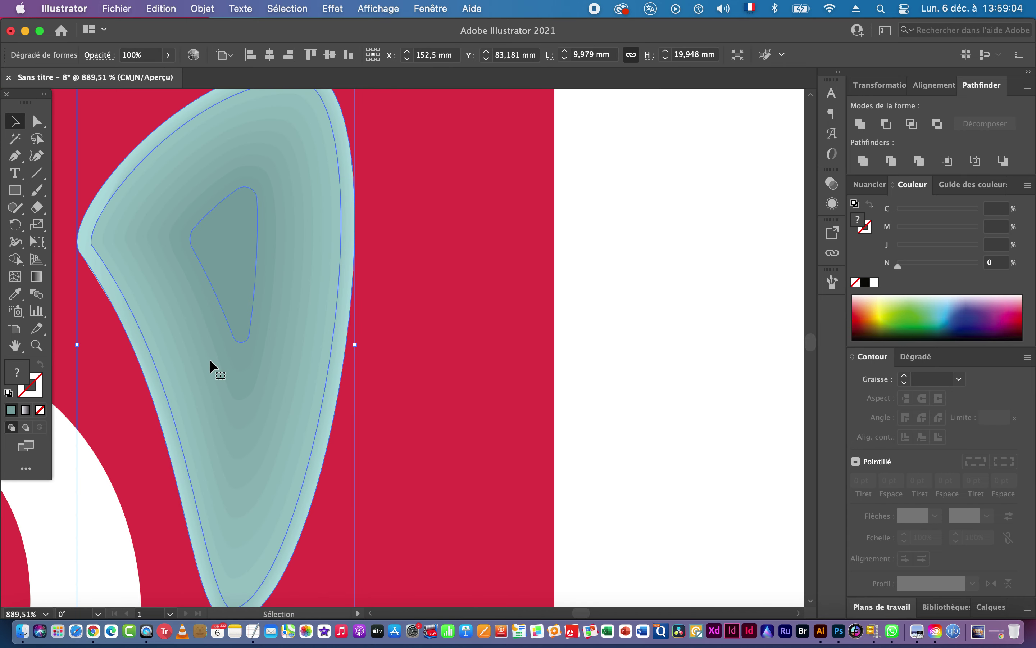
Set the exclamation stroke's blend to 13 specified steps.
scroll(316, 360, down, 5)
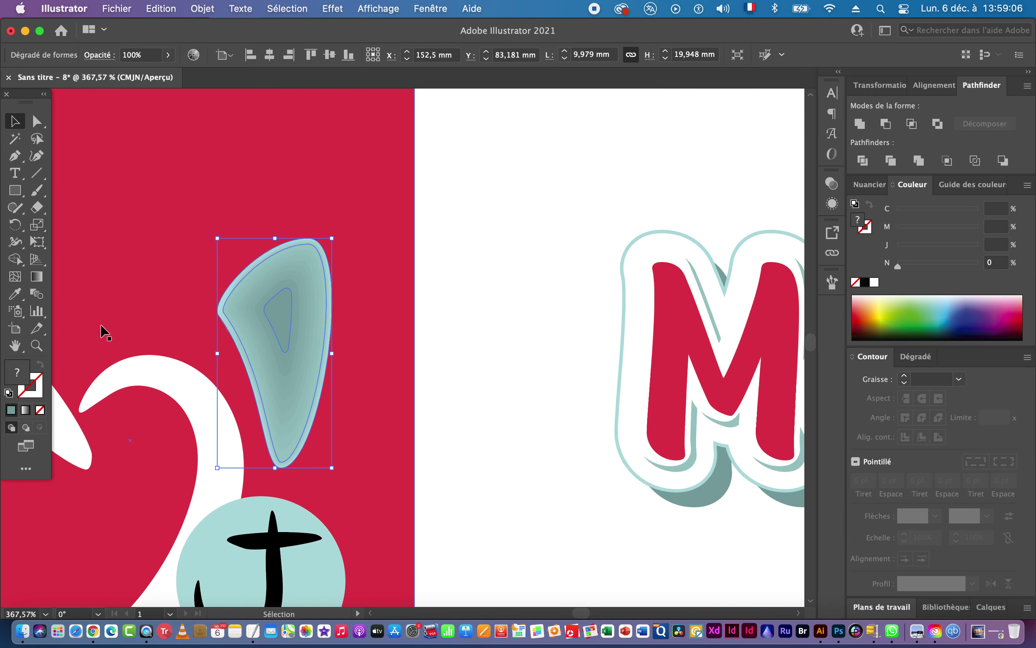
double_click(37, 294)
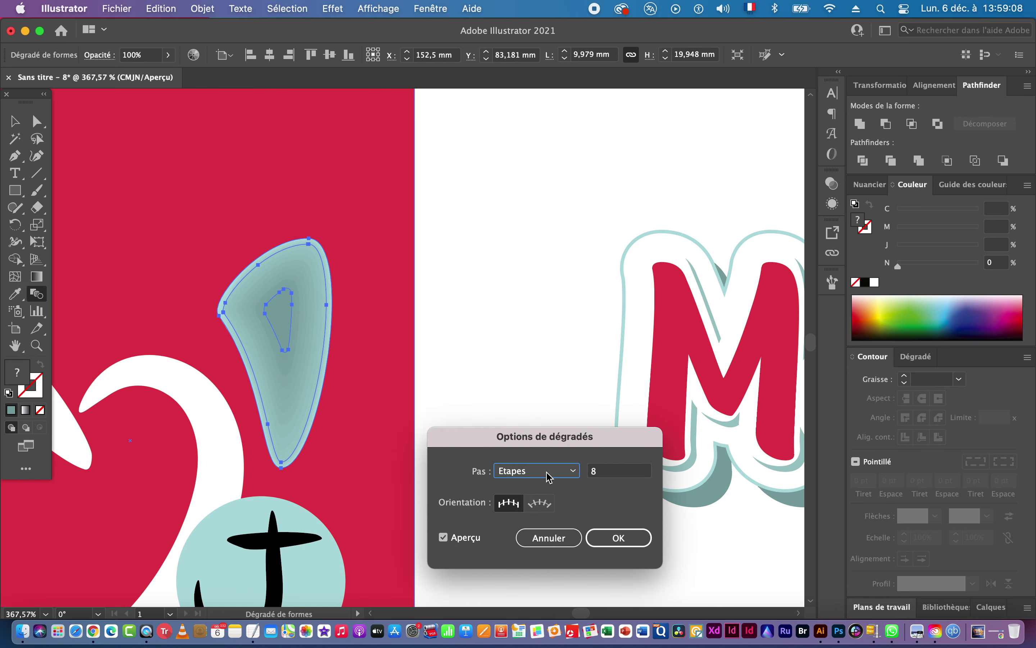
click(609, 470)
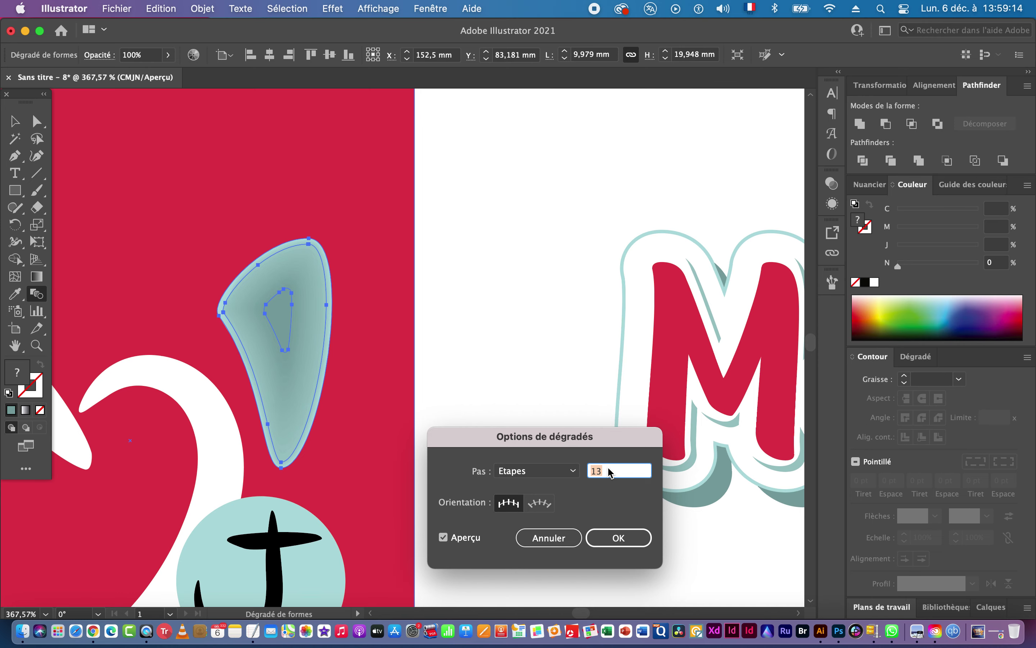
click(619, 537)
Fill the J in the exclamation dot with the cup's red, after trying the M strokes' white.
drag(299, 533, 439, 325)
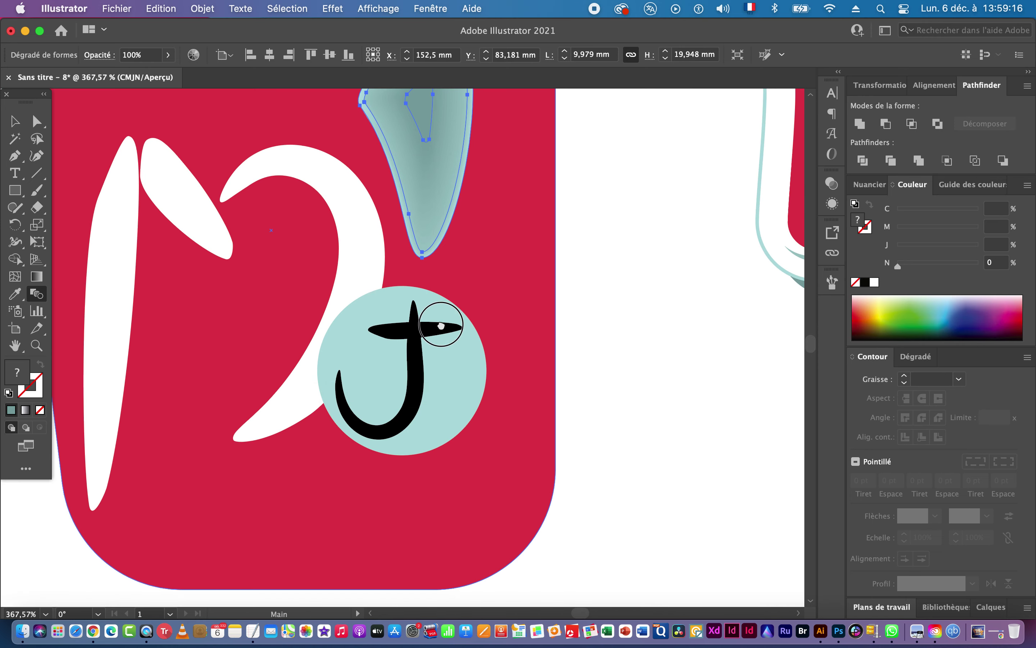
click(14, 121)
click(354, 338)
click(376, 338)
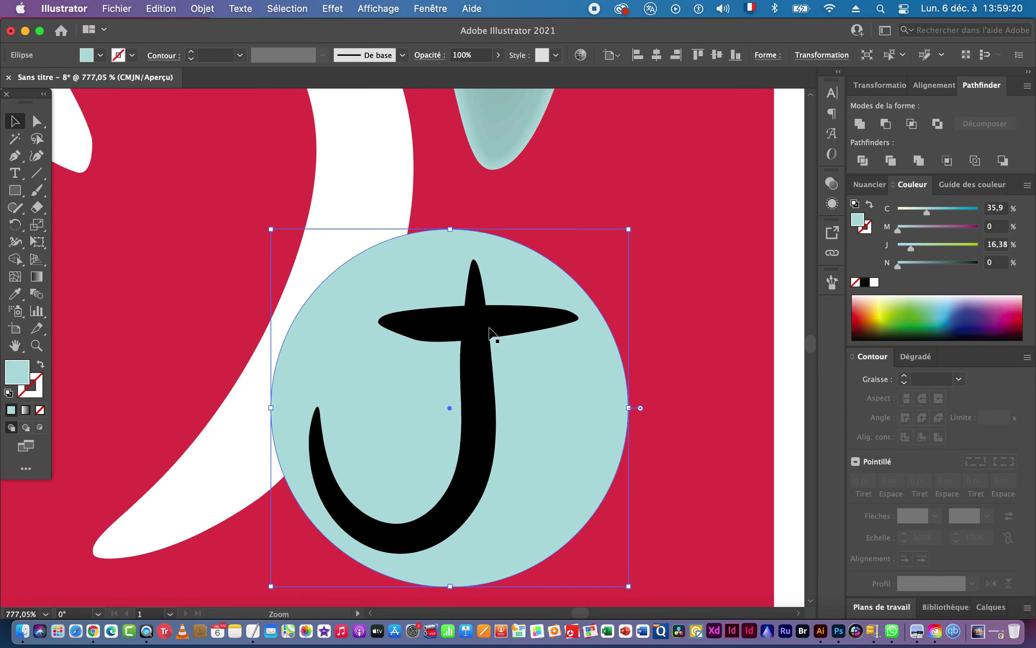
click(474, 336)
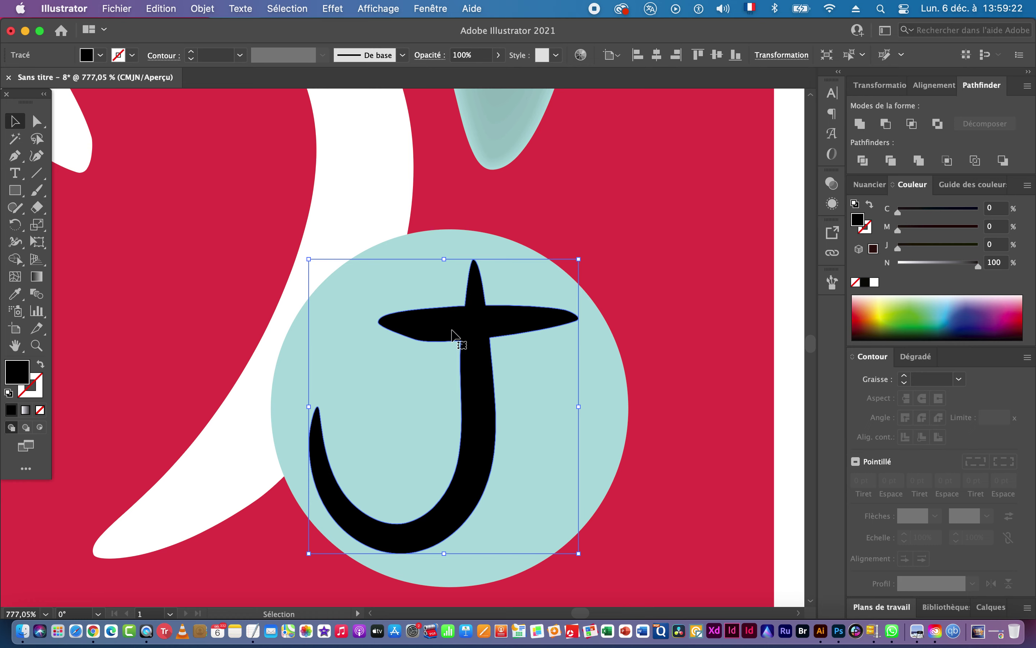
key(i)
click(627, 209)
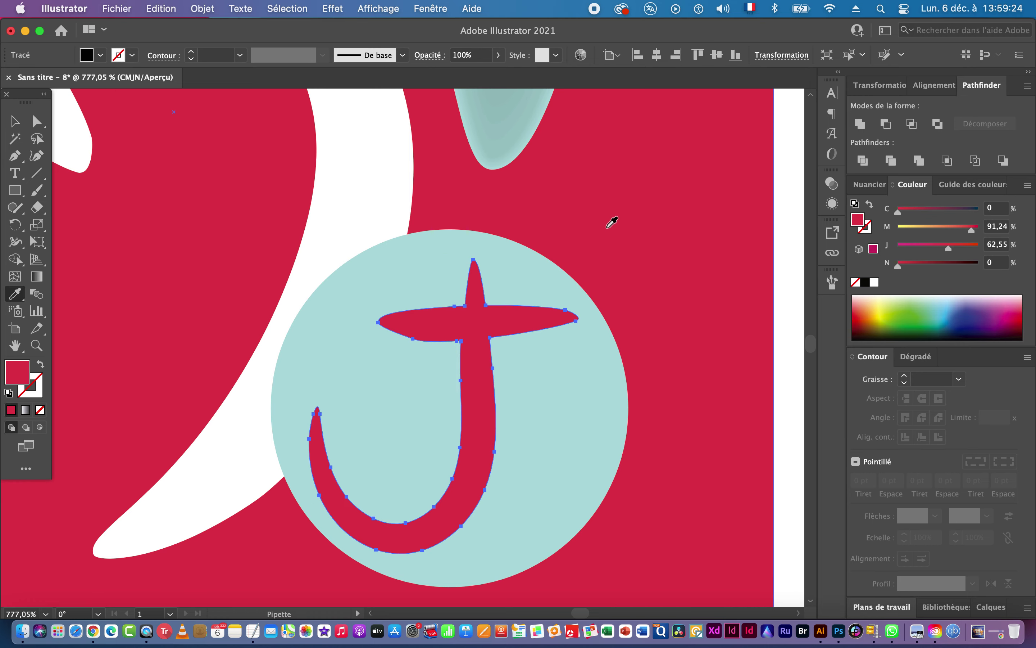
click(346, 196)
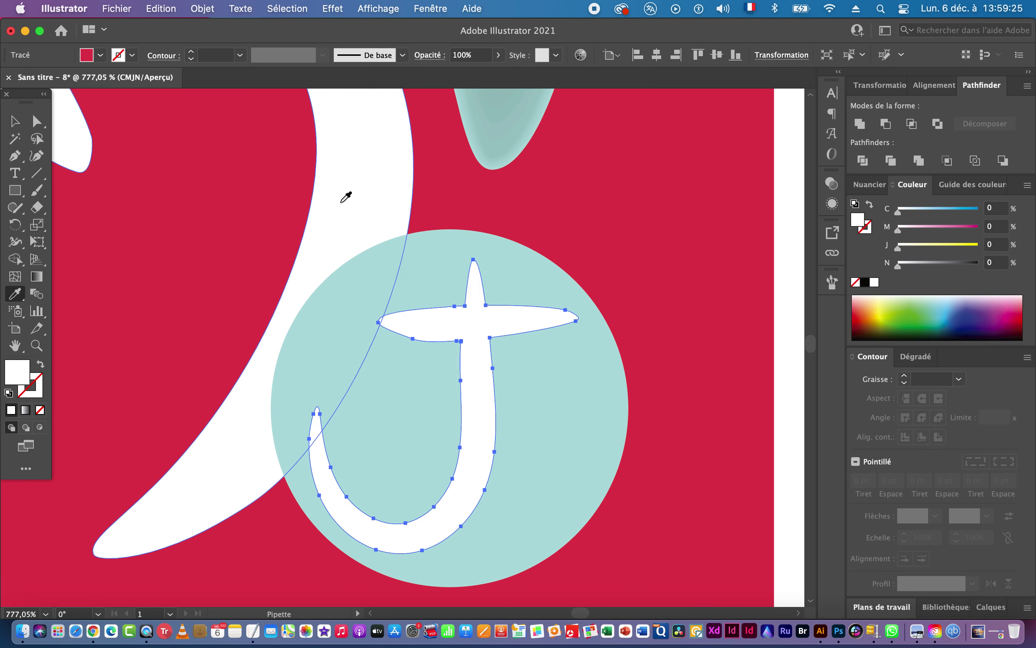
click(645, 241)
Add two concentric copies of the light blue circle behind the J, one slightly smaller and one about a third of its width.
click(15, 121)
click(435, 238)
drag(335, 270, 462, 273)
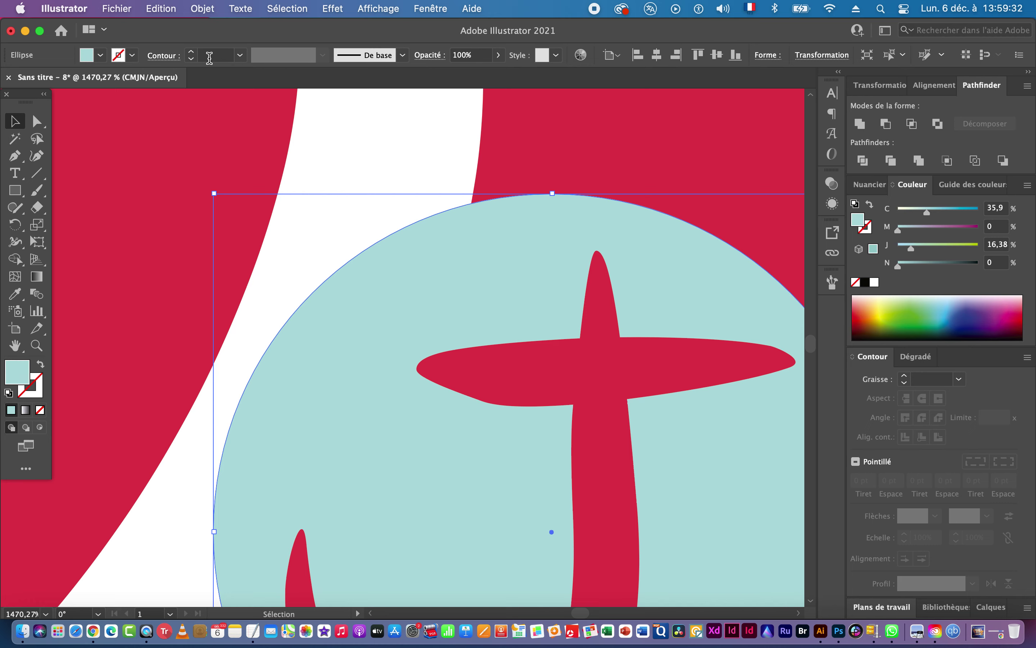
key(a)
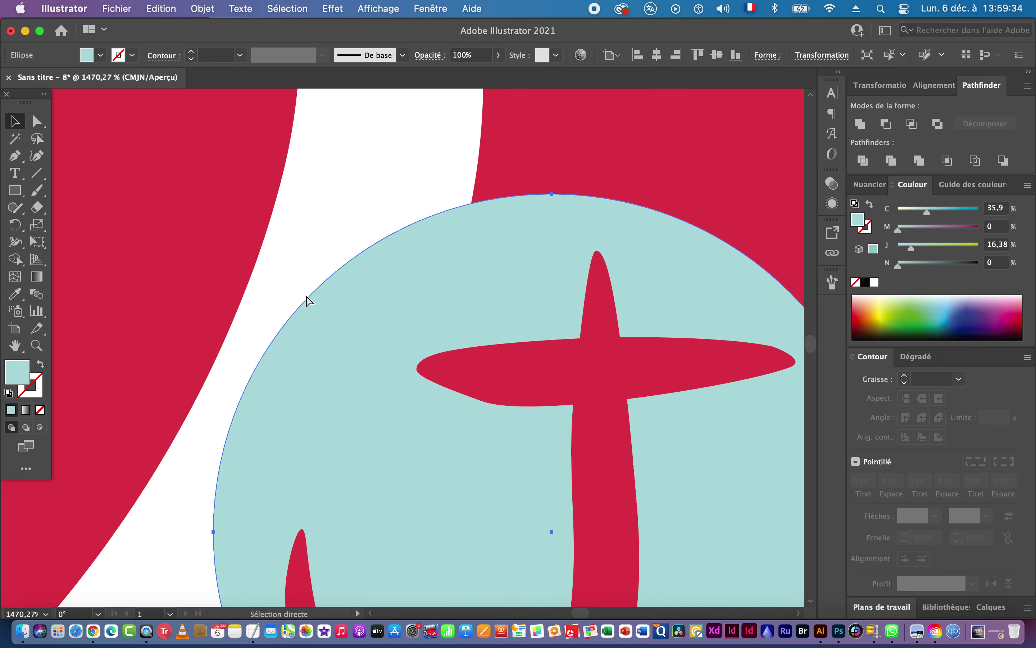
key(super)
drag(213, 194, 230, 205)
drag(367, 372, 280, 261)
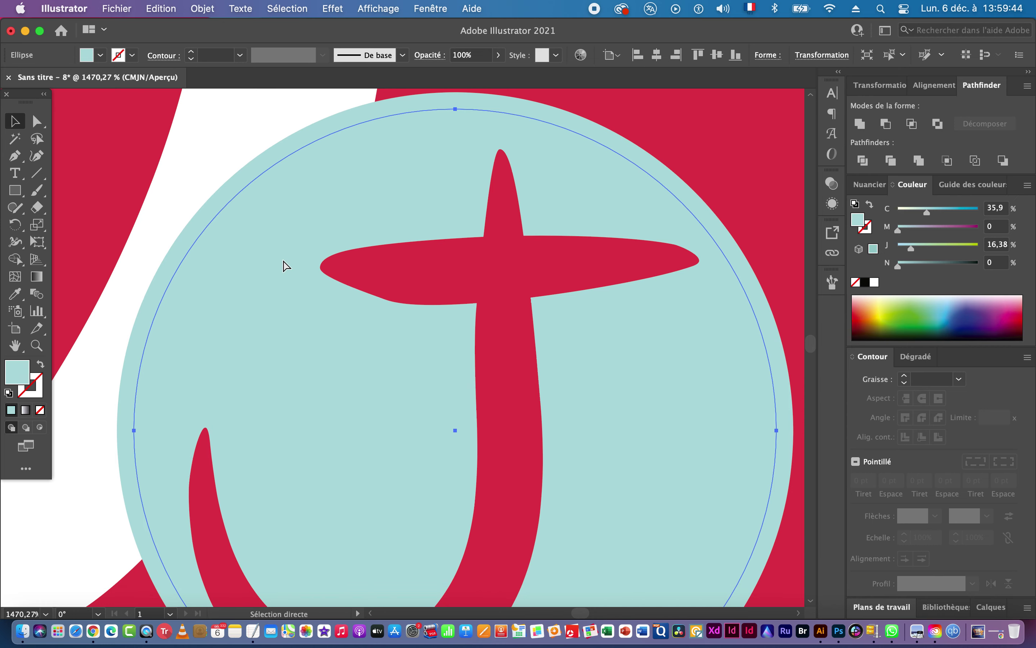
key(v)
drag(134, 109, 316, 316)
scroll(624, 347, down, 5)
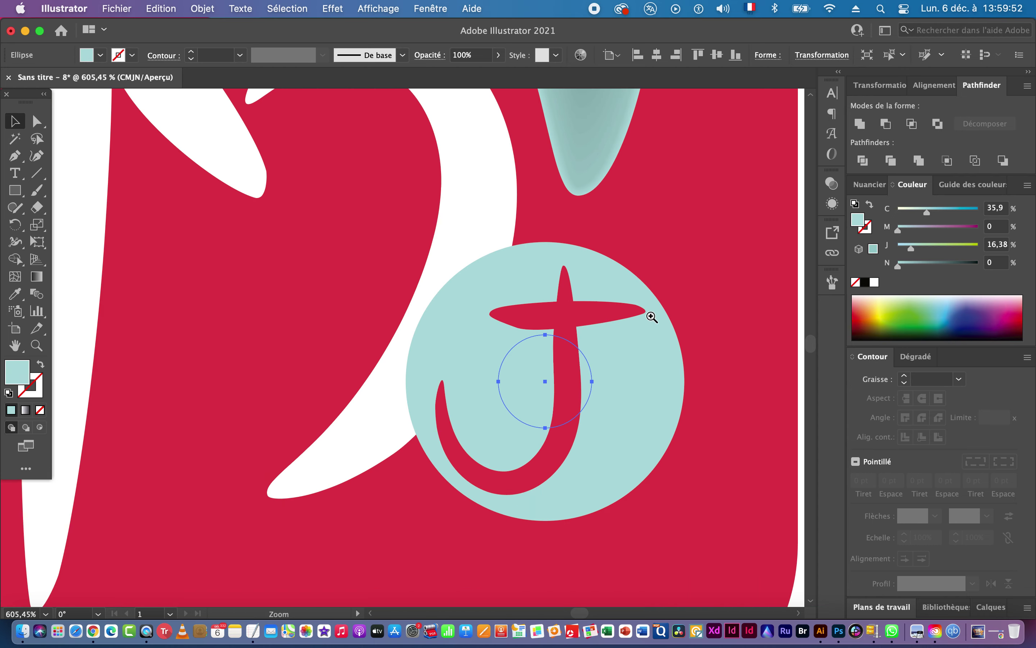
Fill the smallest circle with the Mamiii lettering's darker outer shadow colour and the middle circle with its lighter inner shadow colour.
drag(647, 324, 243, 358)
drag(613, 290, 433, 316)
key(i)
click(590, 306)
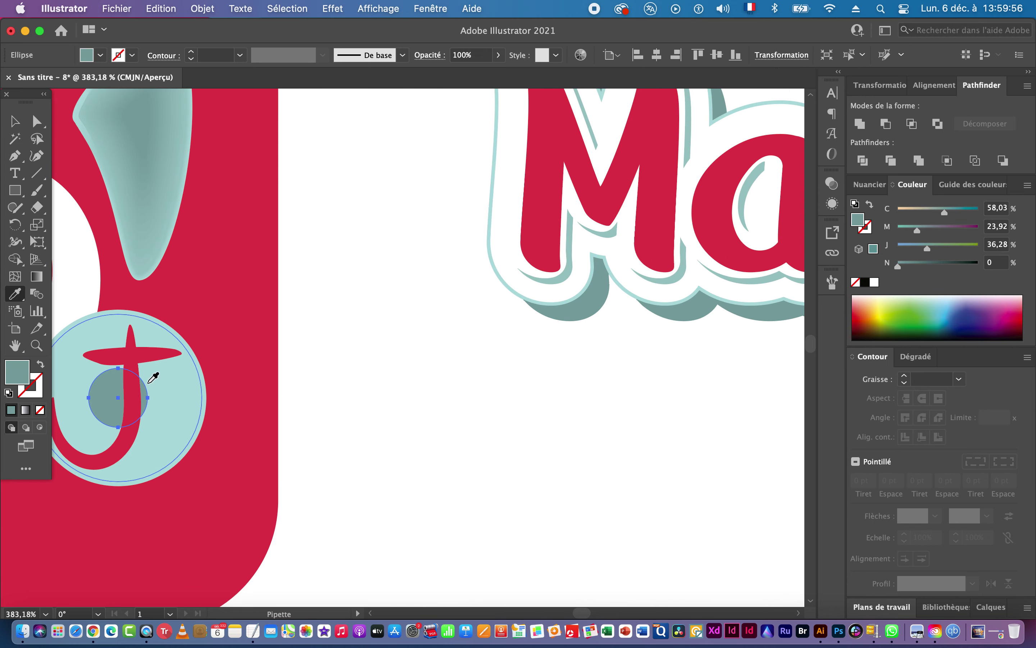
super+click(174, 404)
click(542, 253)
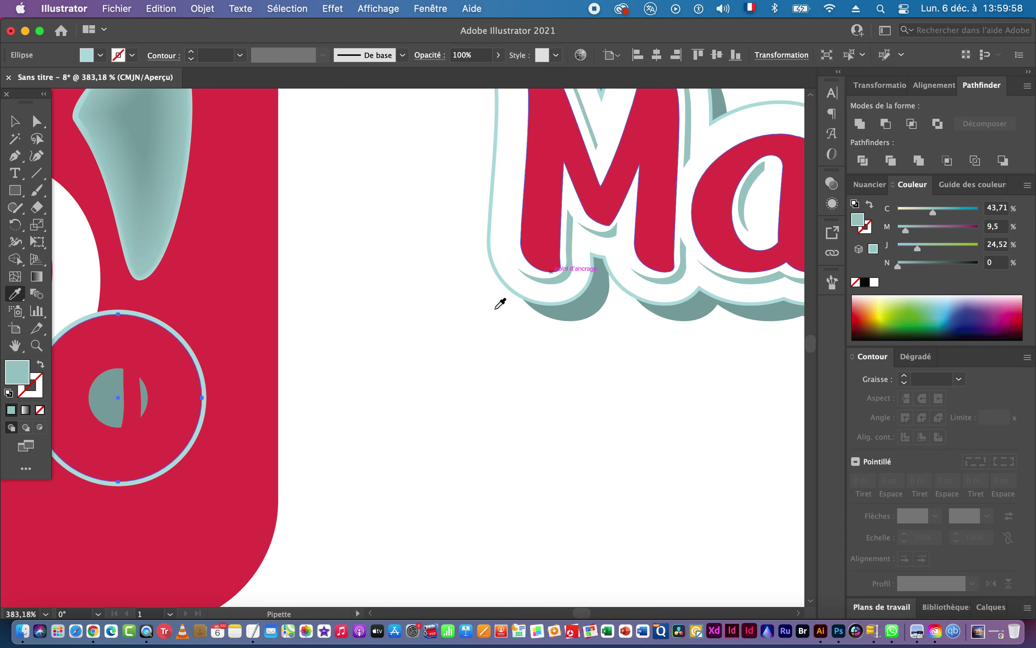
click(563, 274)
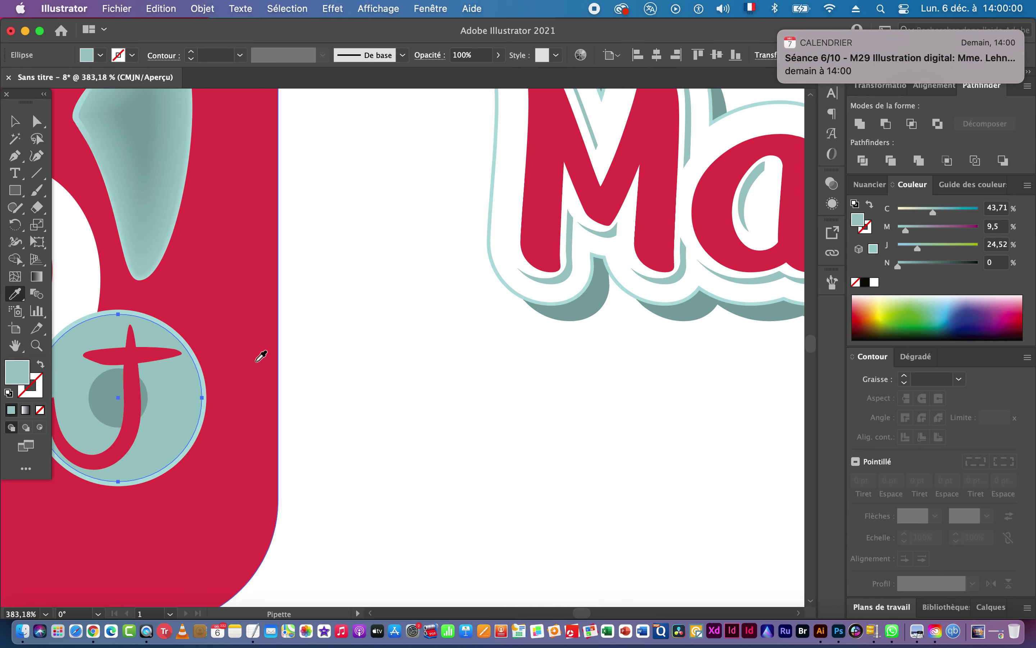
Create a blend from the three concentric circles behind the J.
click(15, 122)
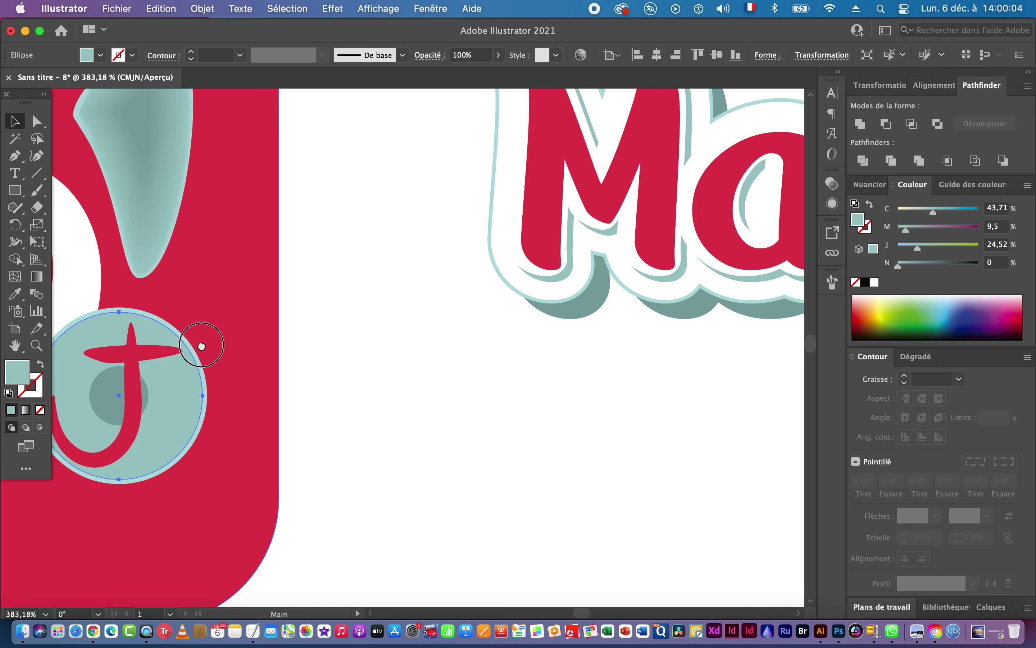
scroll(299, 343, left, 10)
scroll(300, 343, down, 2)
drag(402, 324, 587, 277)
click(393, 351)
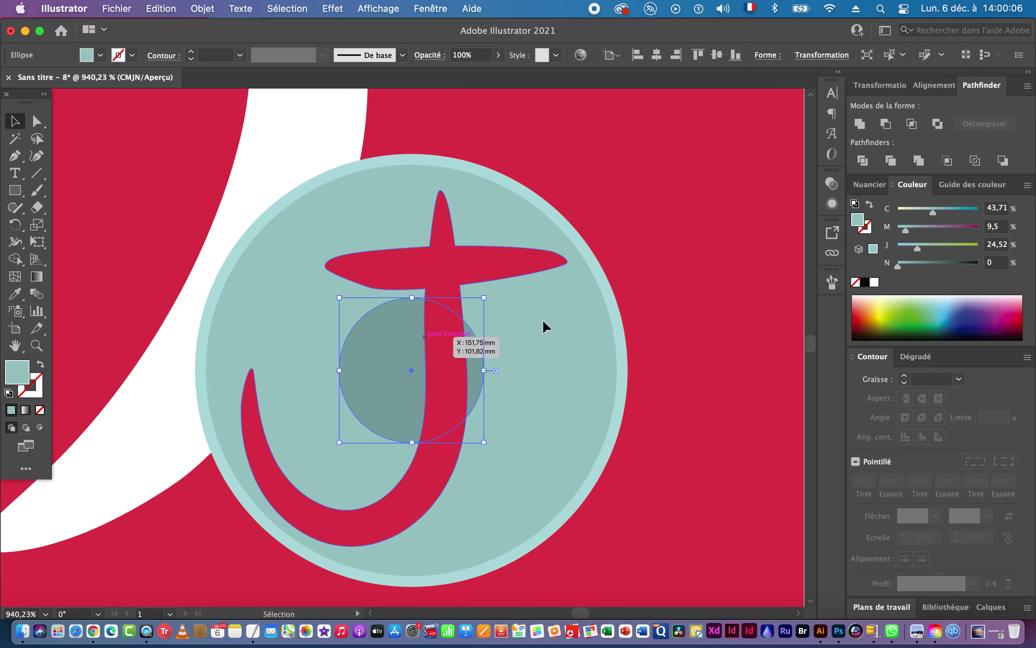
shift+click(542, 320)
shift+click(613, 297)
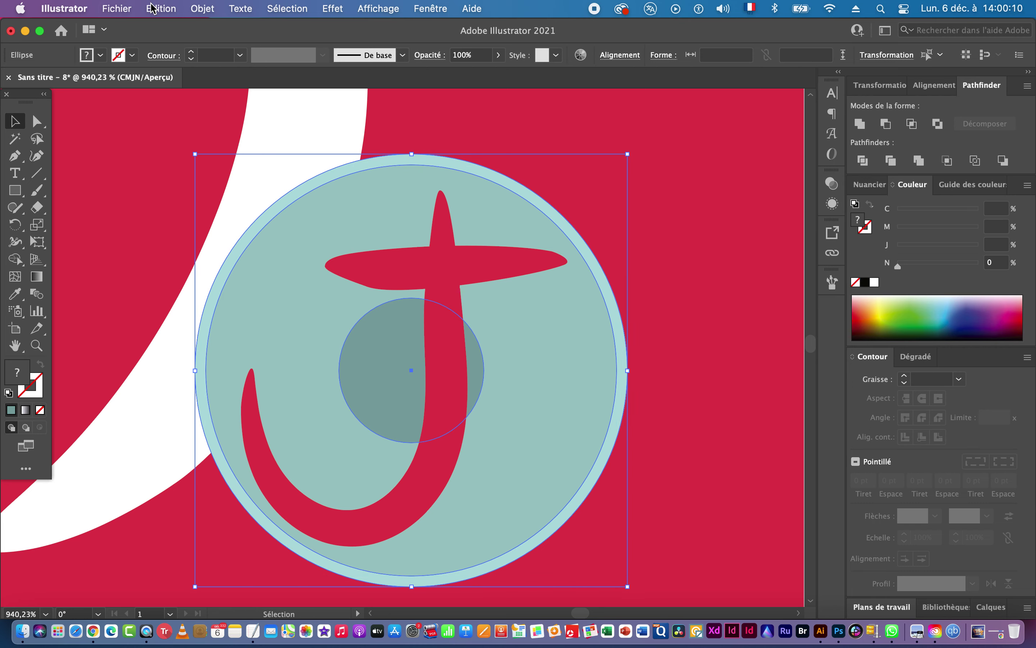
key(alt+super+b)
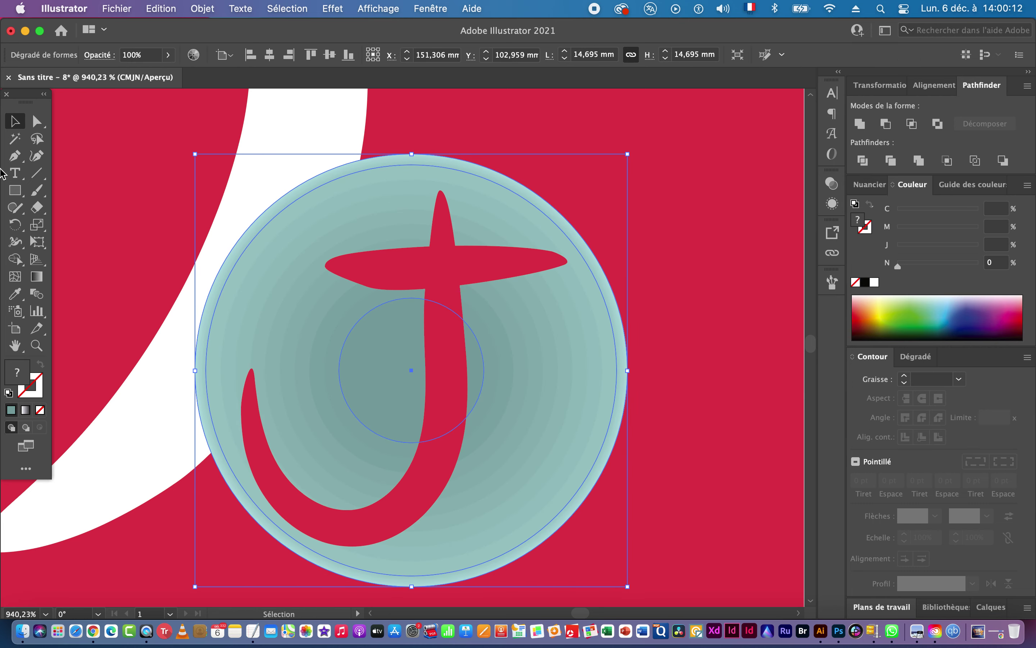
Set the circle blend to 13 specified steps and deselect it.
double_click(37, 294)
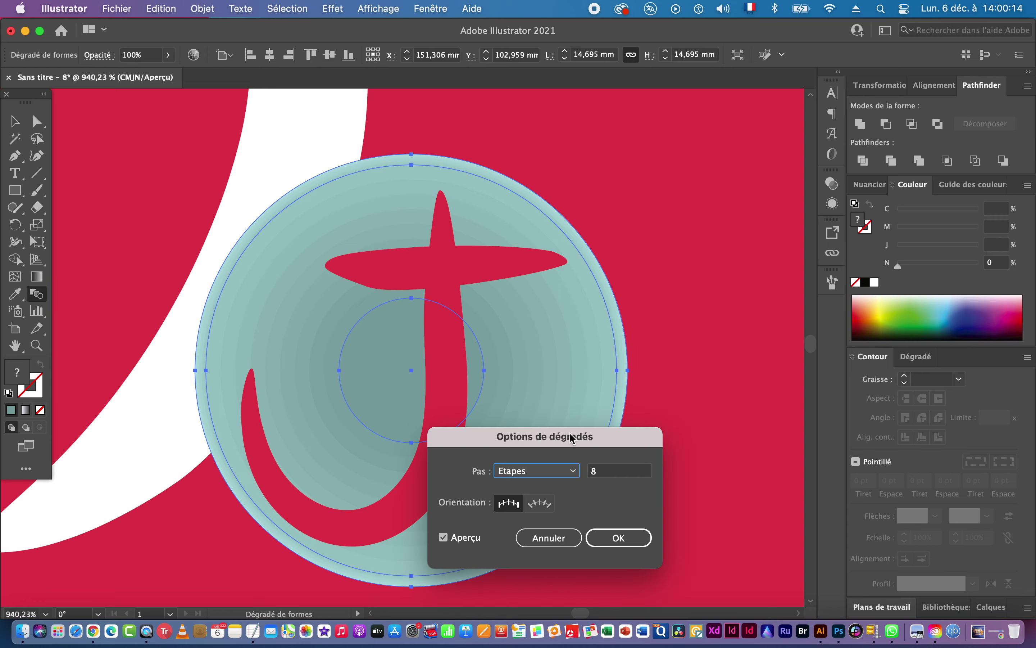
drag(572, 437, 707, 166)
key(Tab)
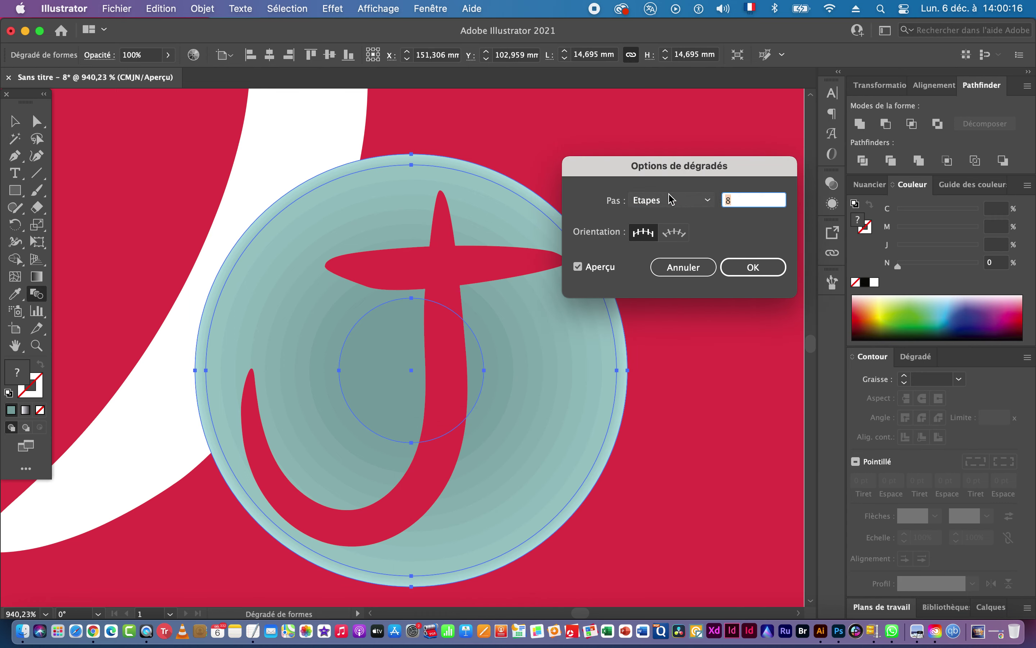
text(13)
key(Tab)
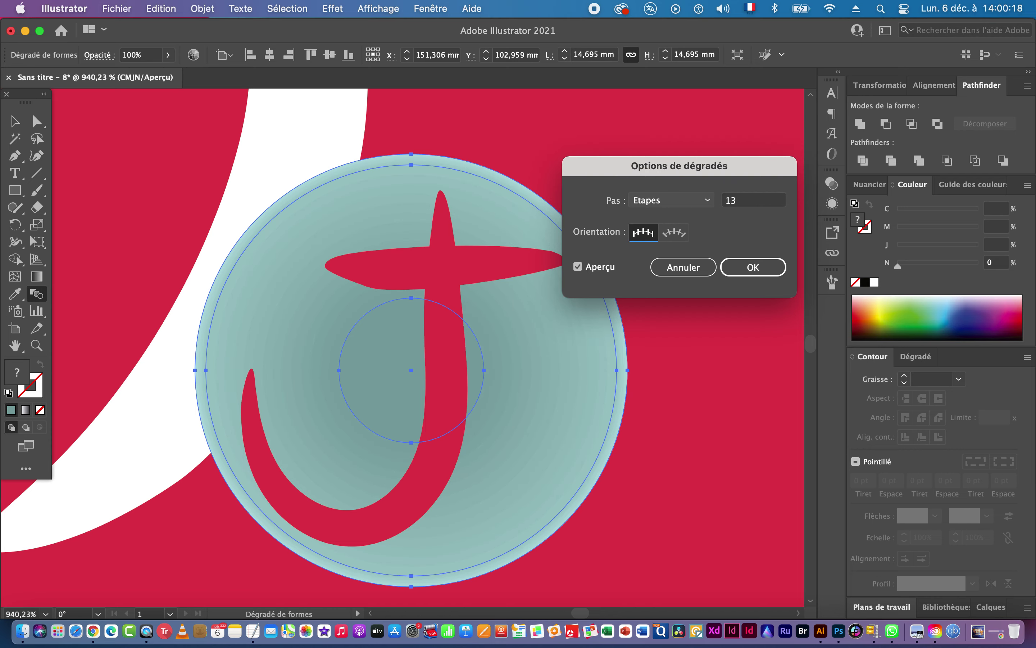
click(744, 268)
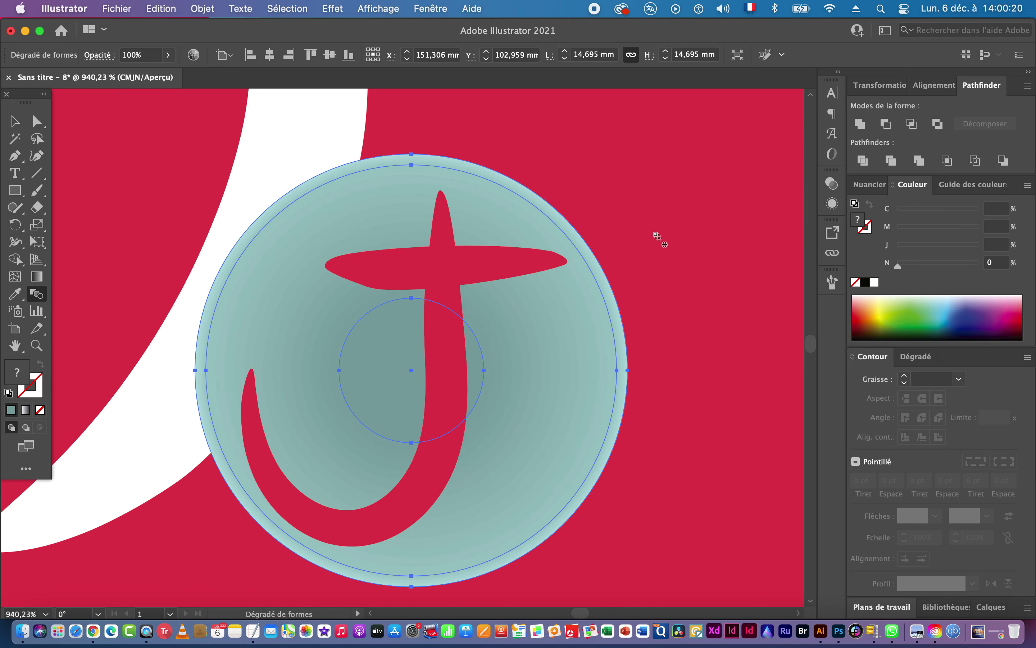
key(v)
drag(535, 330, 241, 333)
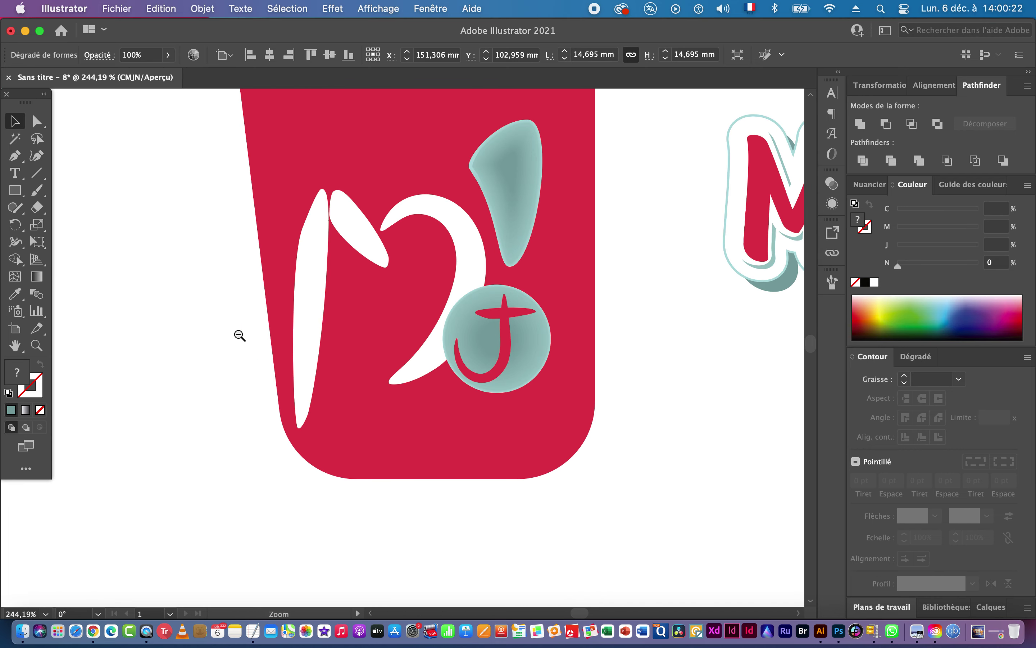
click(160, 207)
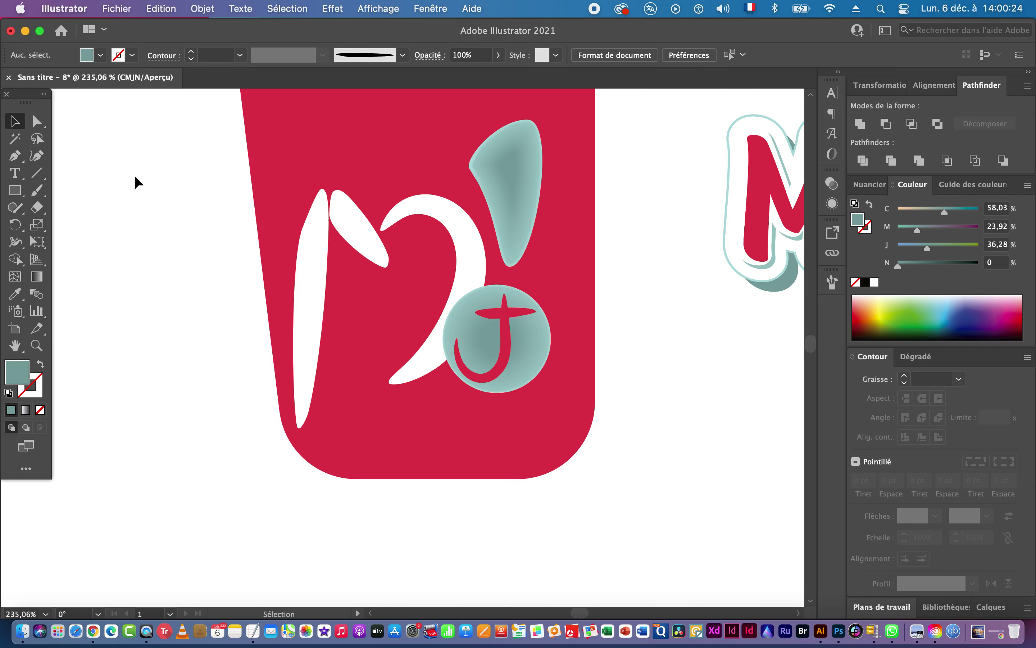
Offset the white M strokes inward by -1 mm with rounded joins.
click(329, 196)
drag(329, 197, 489, 226)
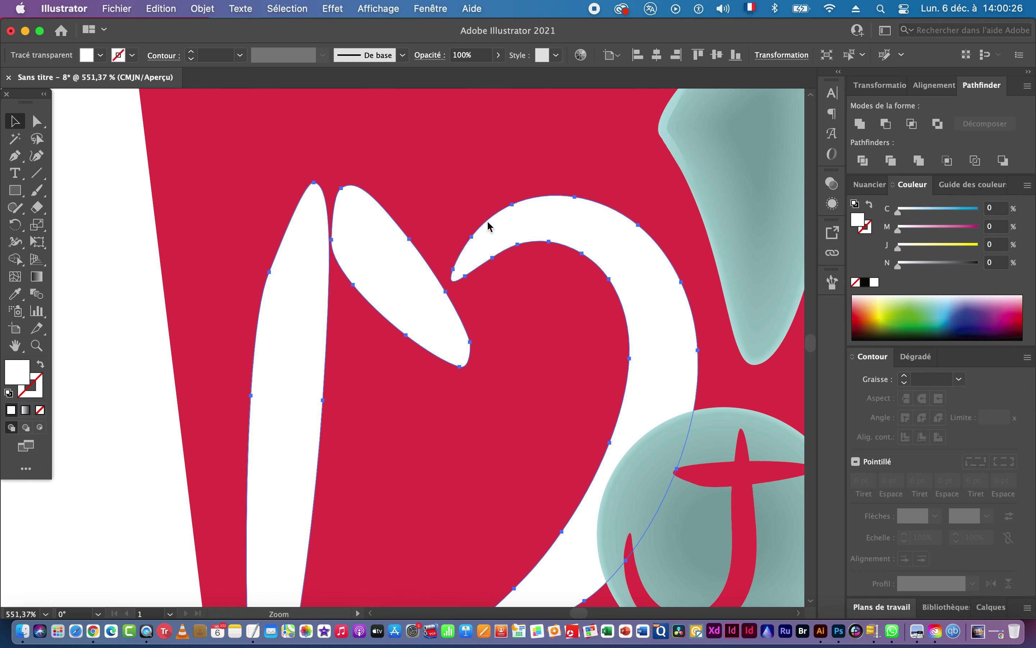
drag(384, 225, 480, 209)
drag(243, 245, 310, 234)
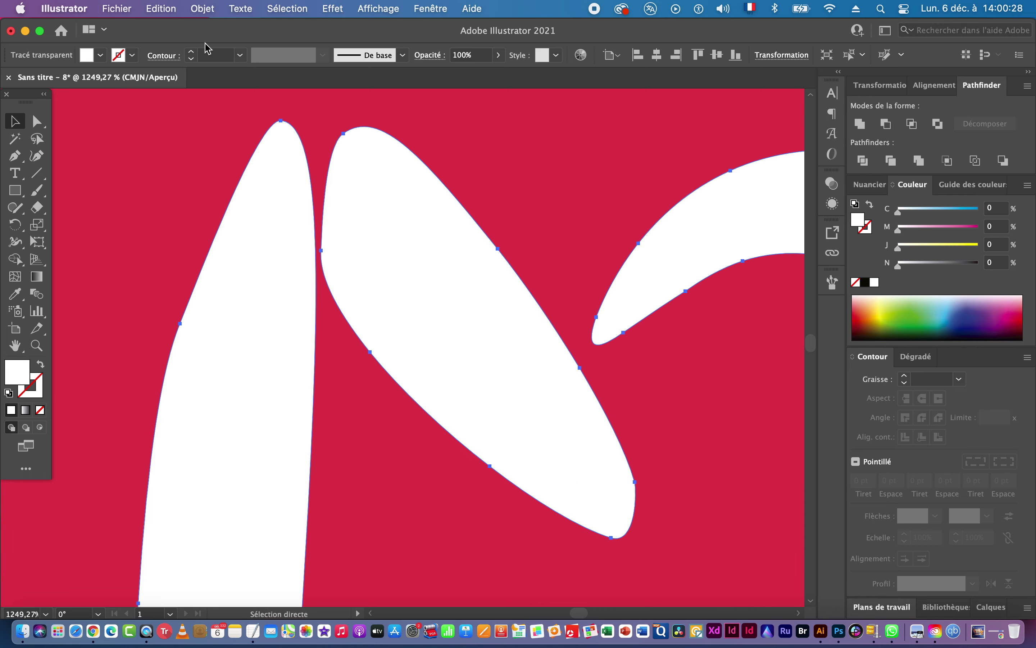
click(205, 13)
mouse_move(227, 370)
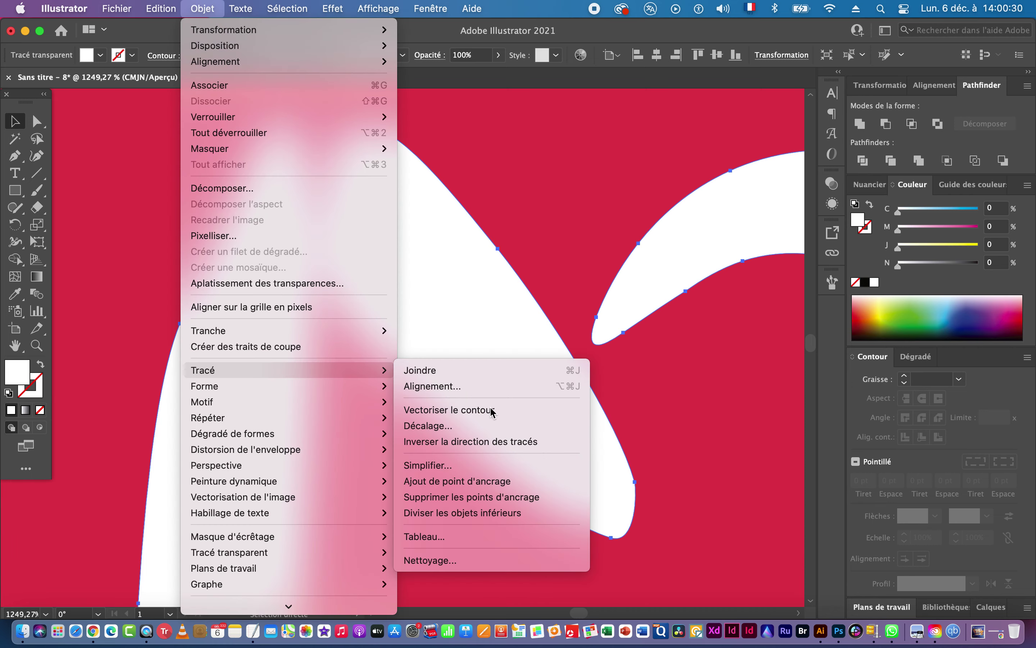
click(449, 426)
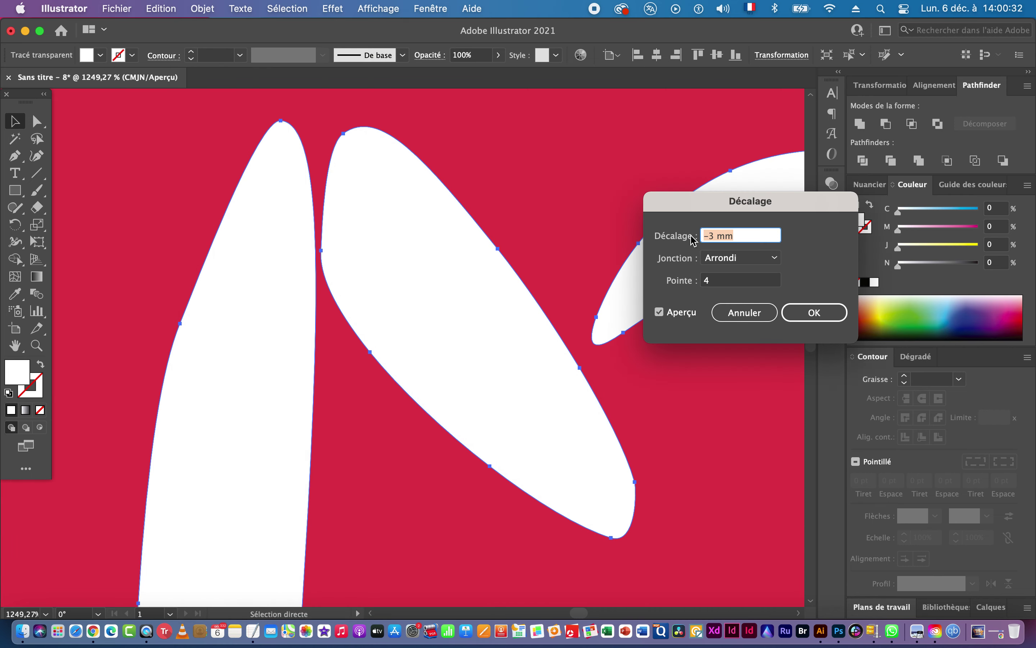
click(670, 315)
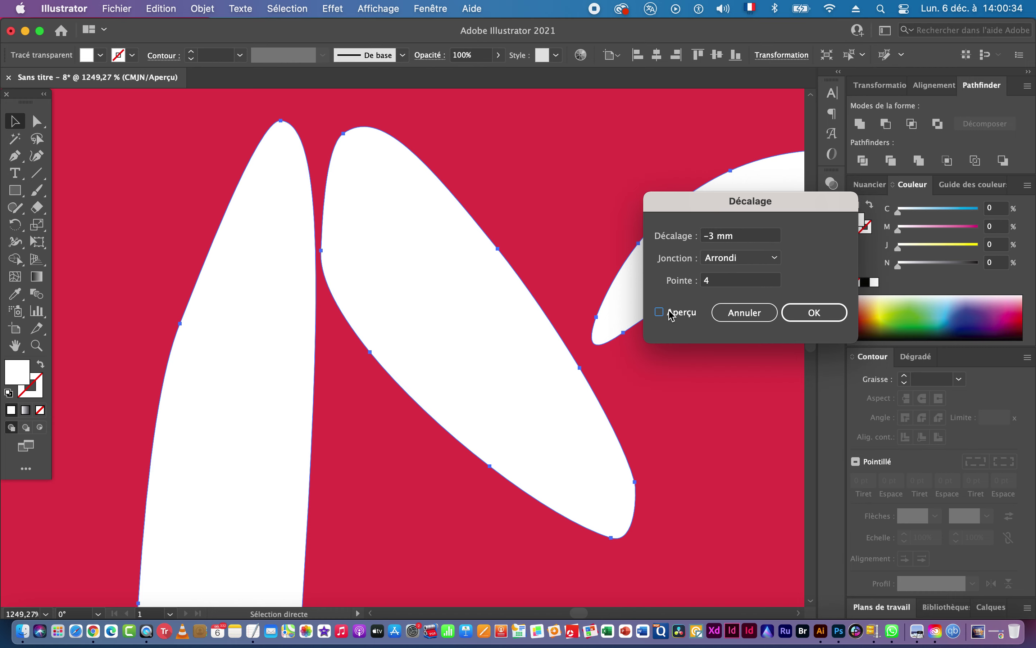
click(718, 238)
drag(716, 237, 710, 236)
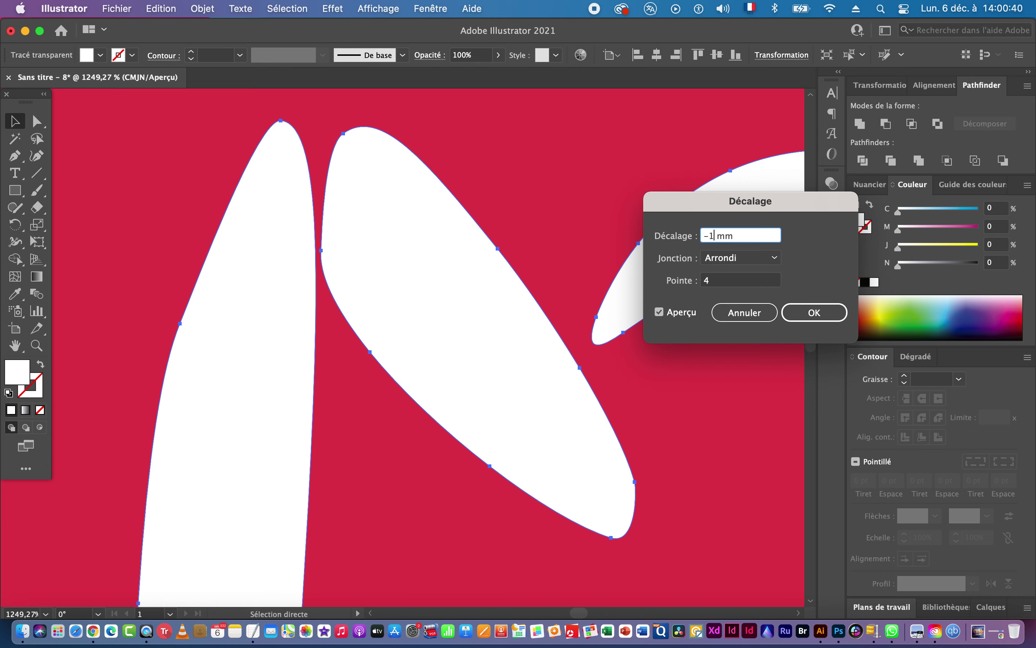
key(Tab)
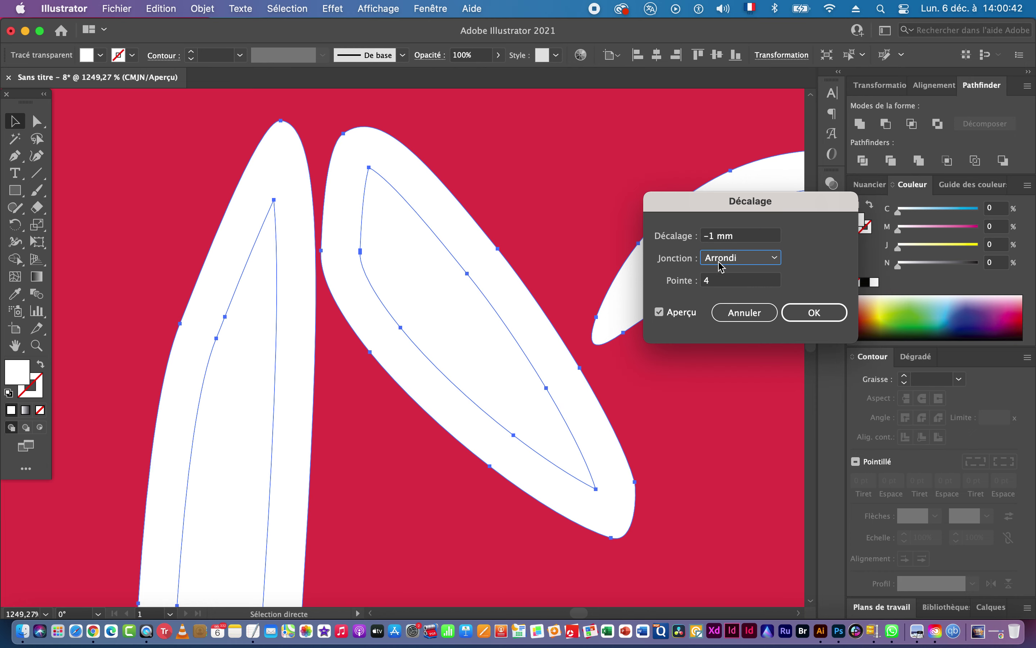
drag(714, 236, 709, 236)
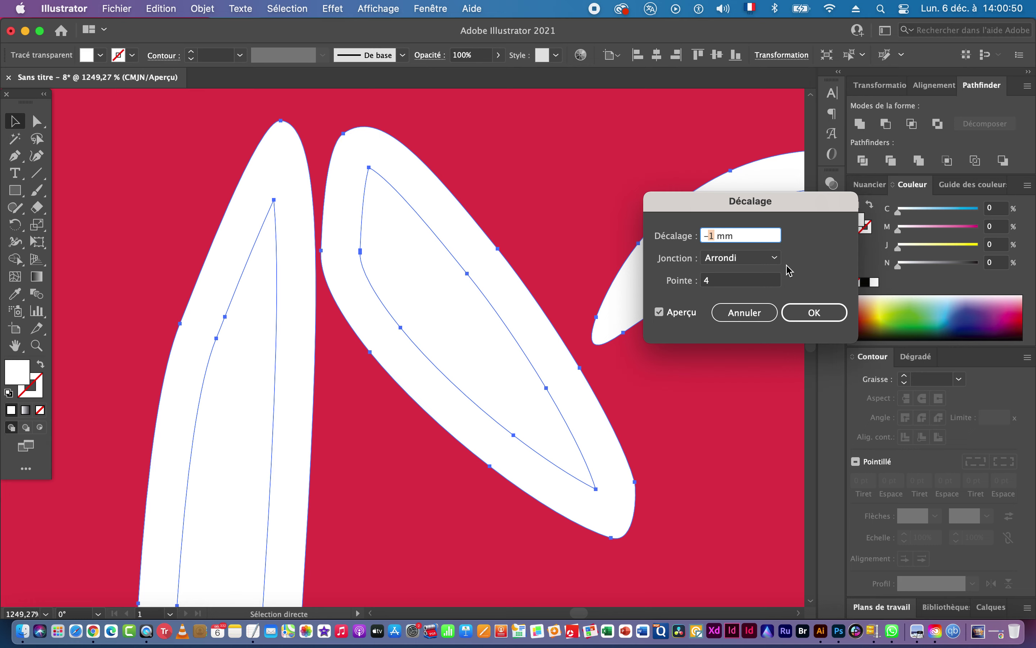
click(815, 314)
key(v)
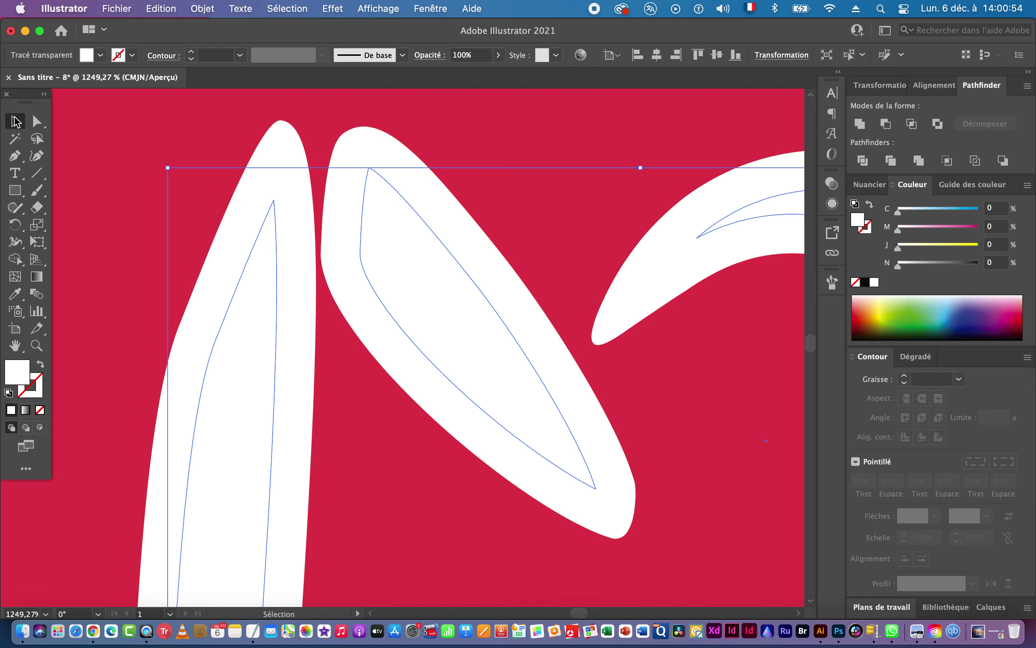
alt+super+click(329, 354)
drag(534, 428, 409, 284)
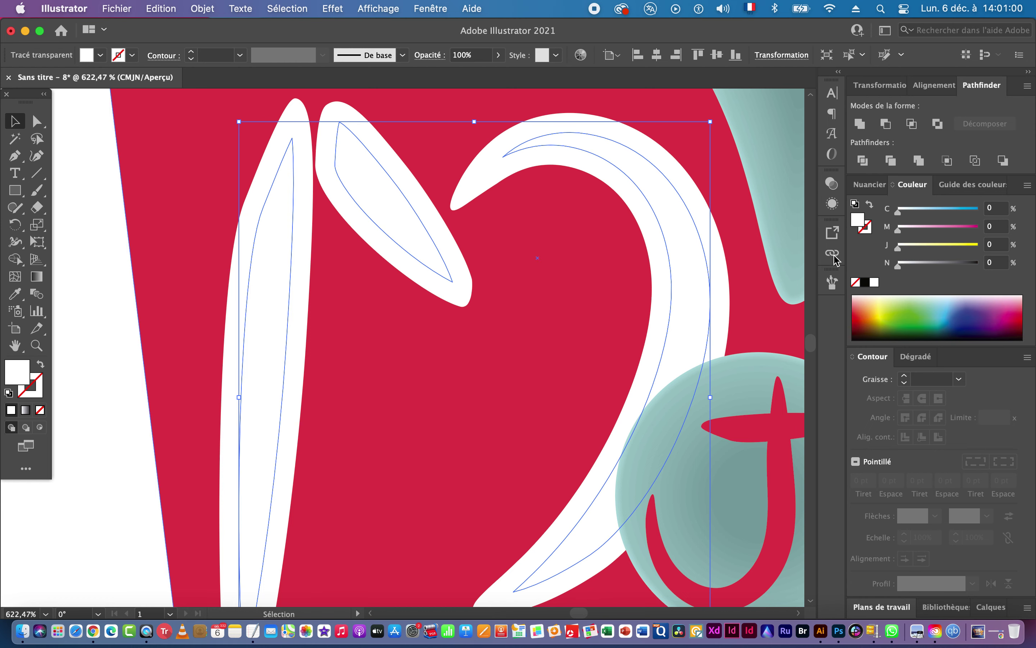
Tint the outer M strokes with 7% black and blend them with their inner white offset.
click(299, 132)
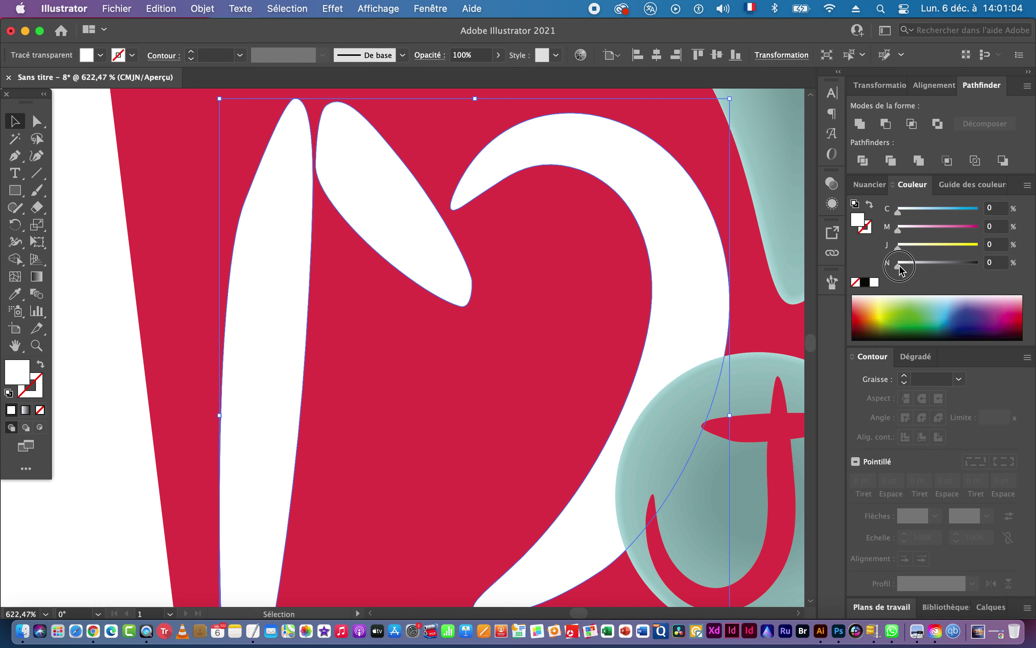
drag(901, 269, 908, 270)
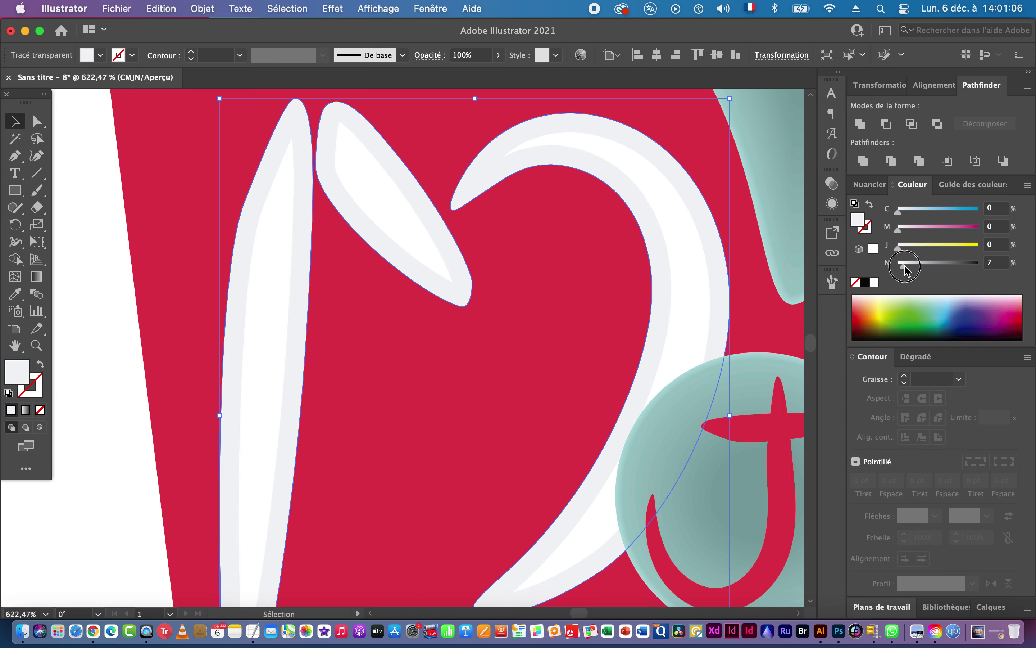
shift+click(285, 192)
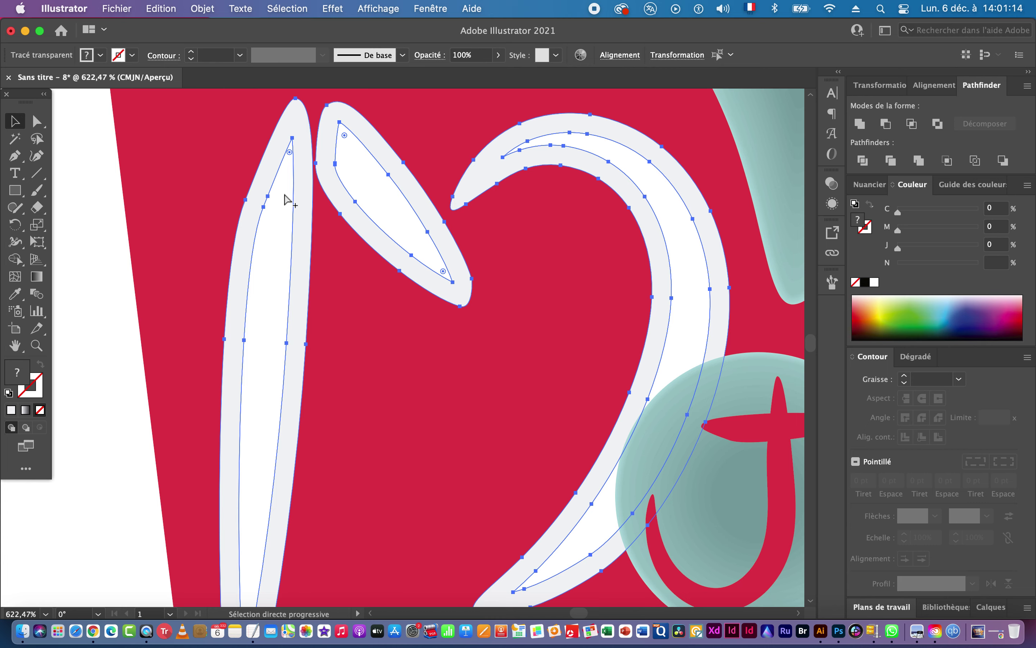
key(super+alt+b)
key(v)
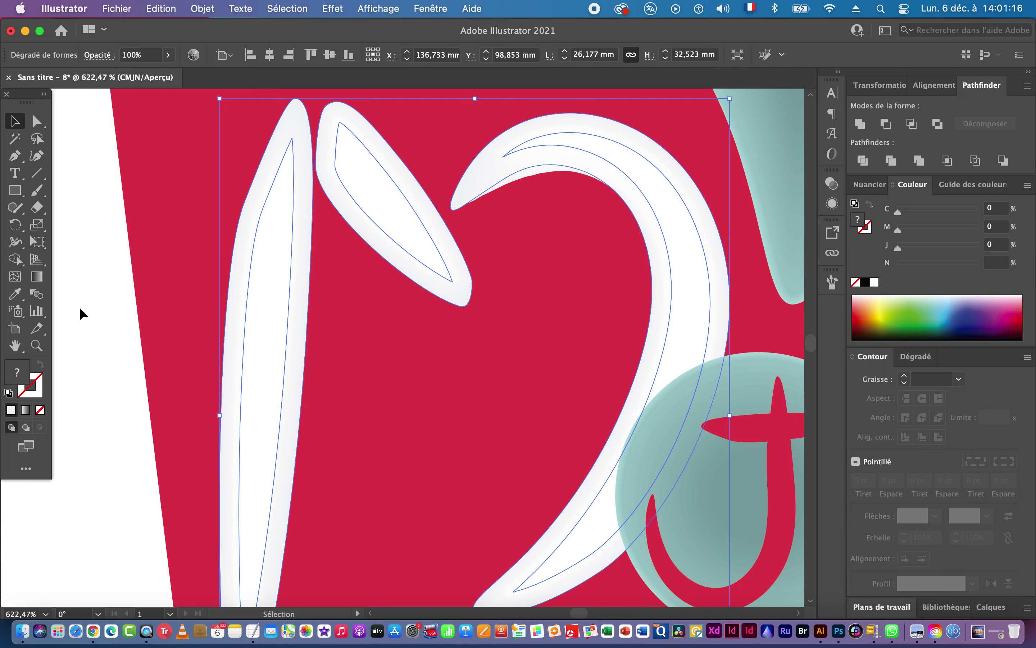
Set the M blend to 14 specified steps and deselect it.
double_click(37, 295)
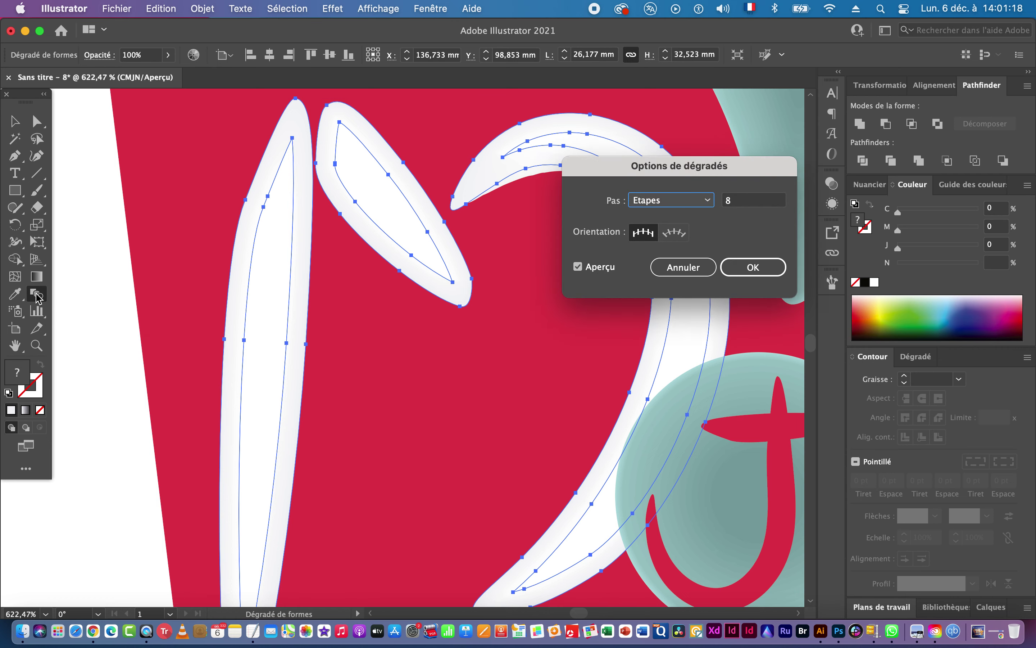
click(728, 200)
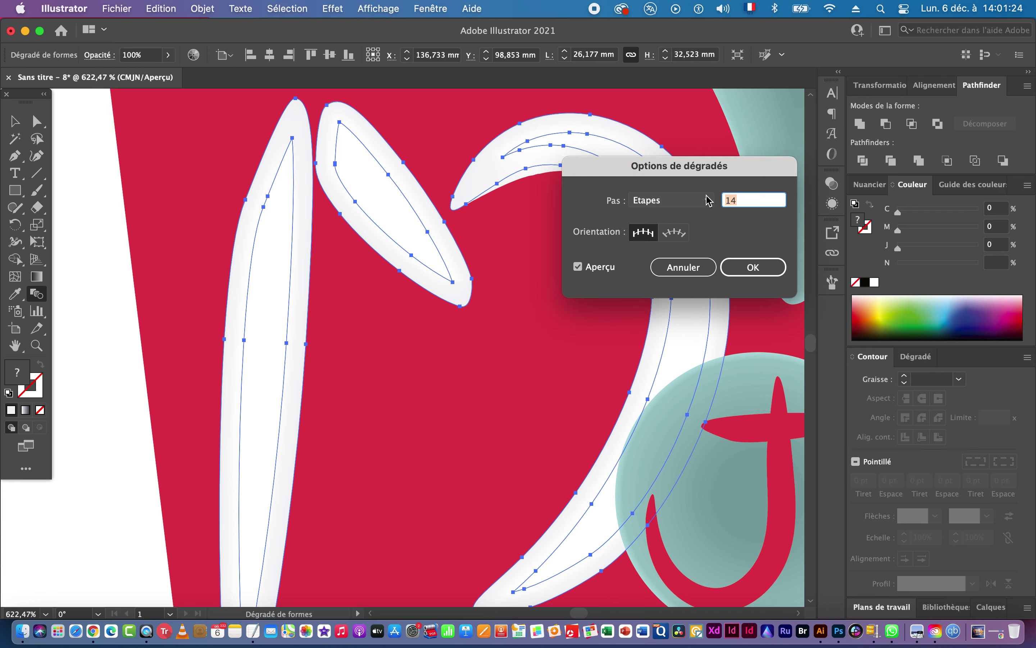
click(745, 267)
click(15, 121)
key(super+shift+a)
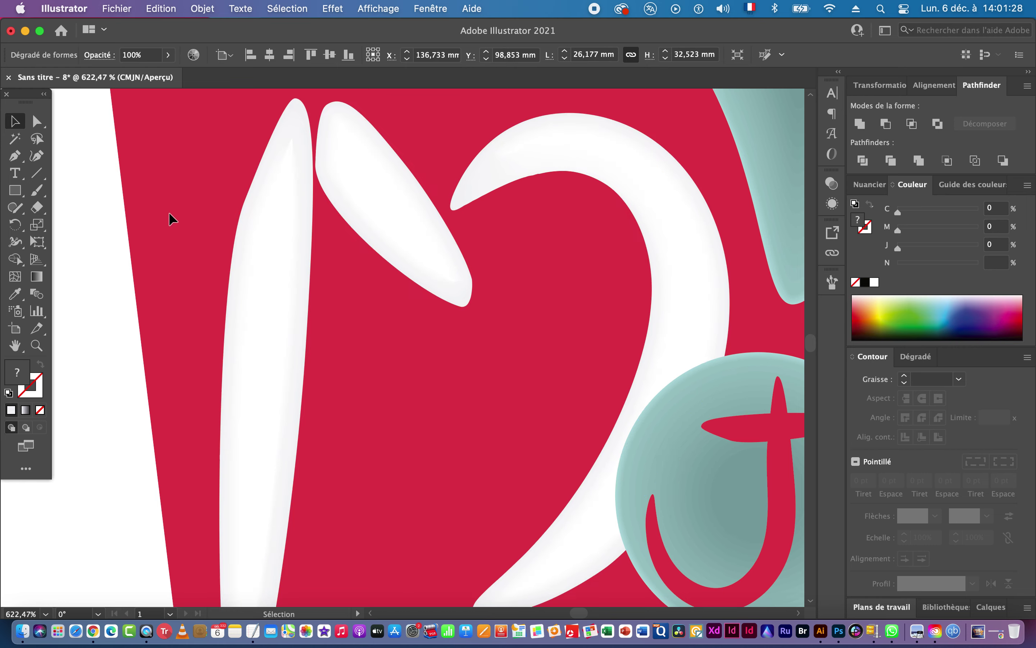
Select only the outer outline of the M within the blend and darken its fill to 19% black.
scroll(412, 331, down, 3)
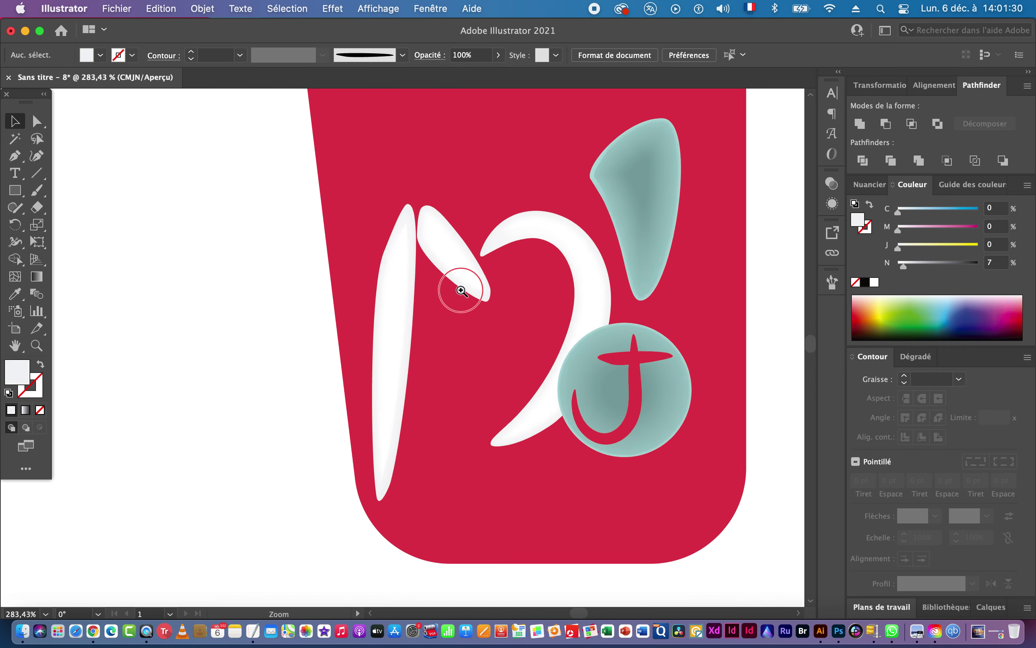
scroll(463, 289, up, 5)
click(37, 121)
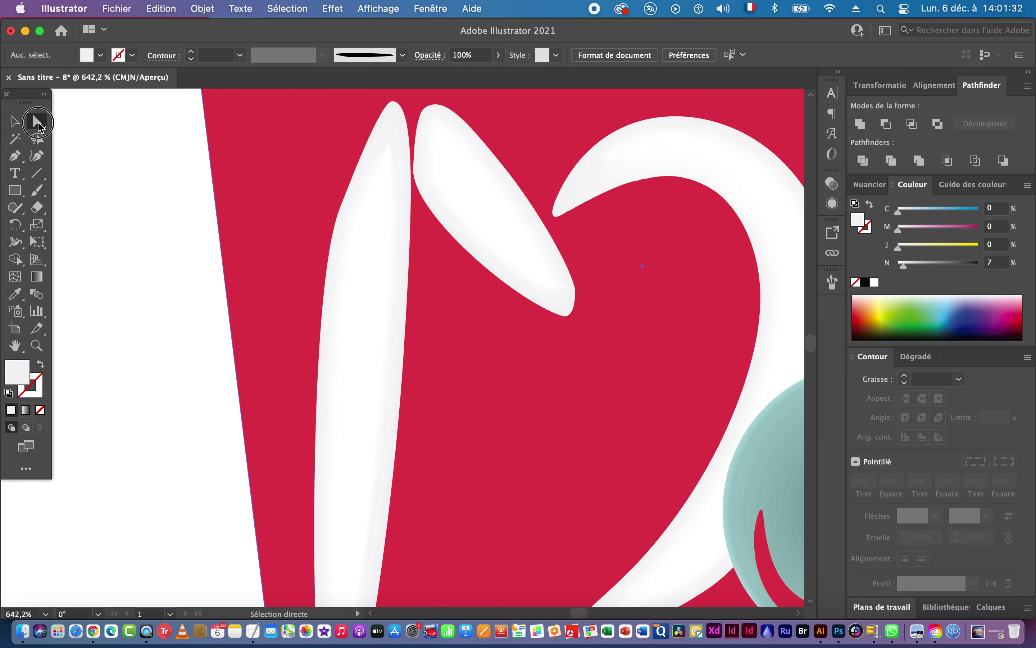
click(401, 253)
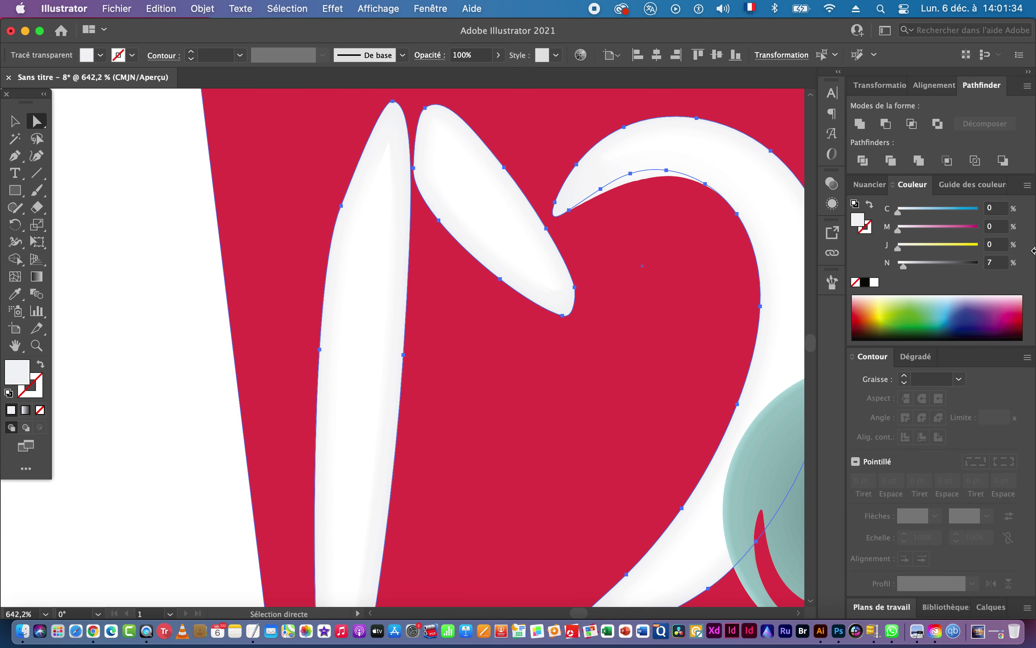
drag(907, 271, 917, 271)
Recolour the M's outer outline with the lighter inner shadow colour sampled from the Mamiii lettering and deselect it.
drag(601, 305, 214, 207)
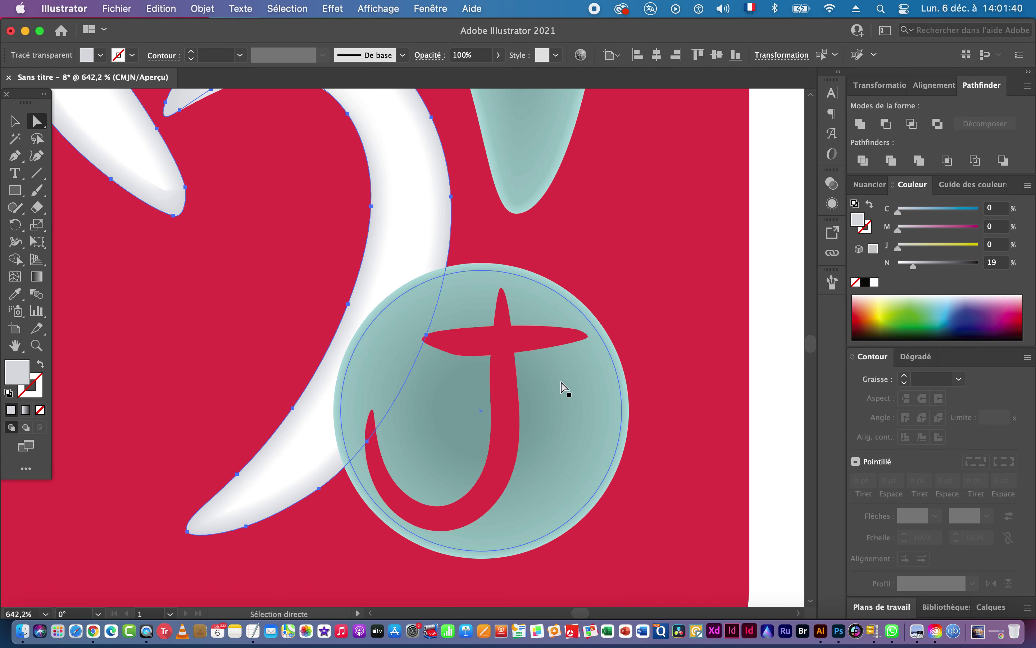
drag(574, 369, 363, 372)
scroll(362, 371, right, 10)
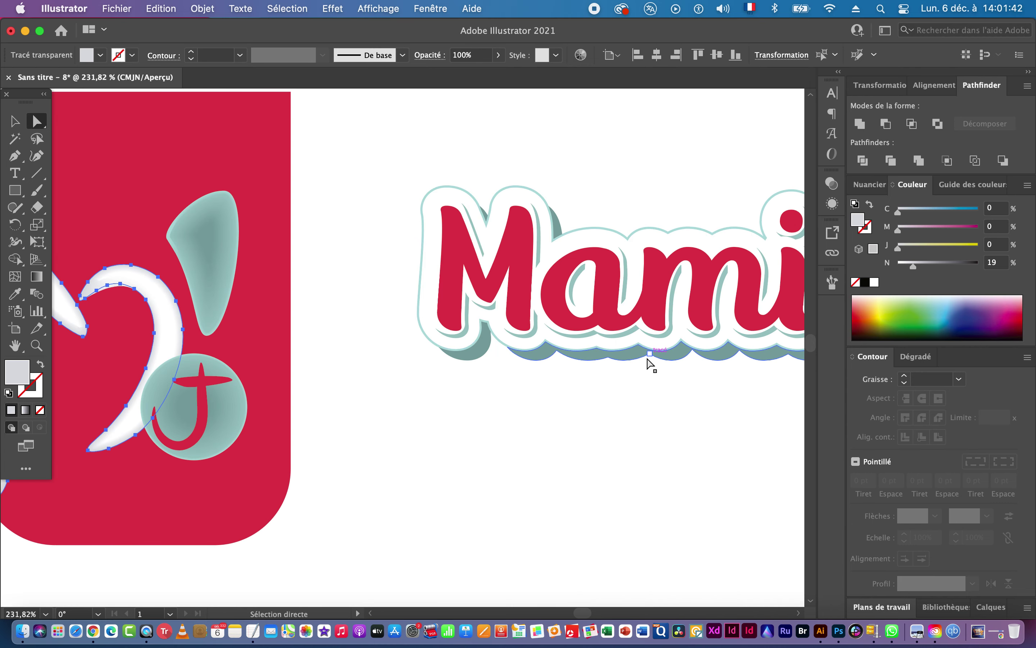
key(i)
click(538, 232)
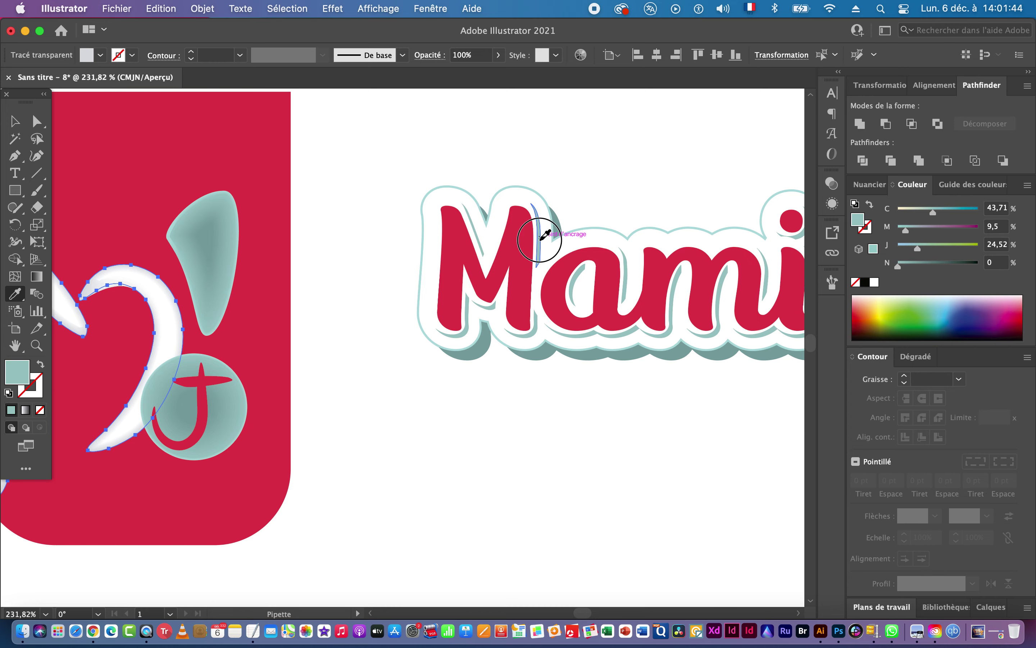
drag(163, 247, 543, 236)
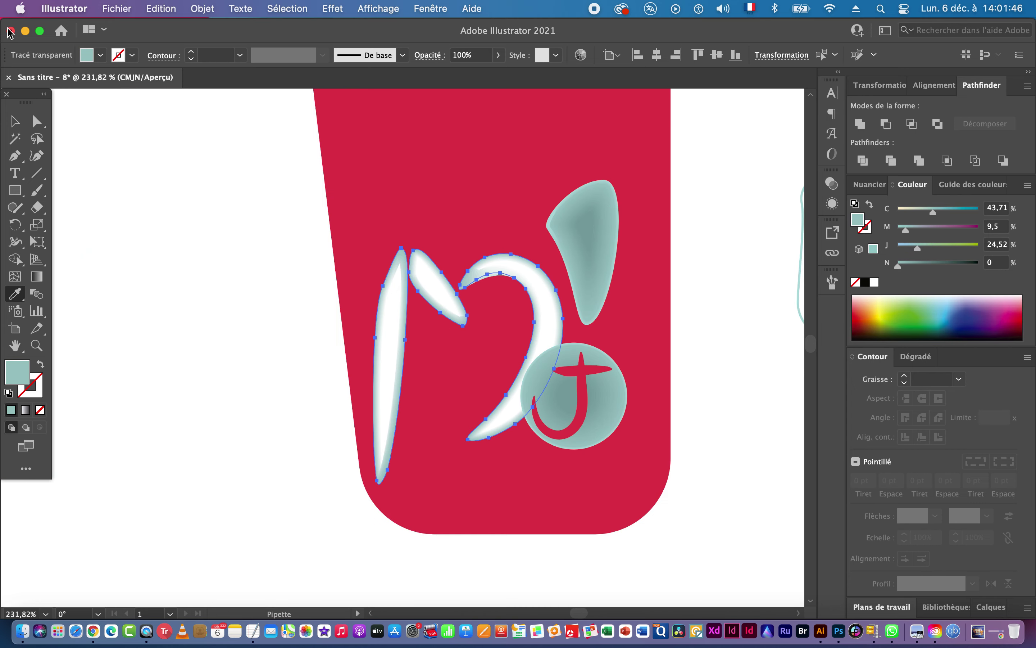
click(15, 121)
click(257, 240)
click(431, 265)
In outline view, round the top inner-path corners of the M's long stroke by about 0.19 mm and short slanted stroke by about 0.32 mm.
drag(364, 276, 527, 264)
key(a)
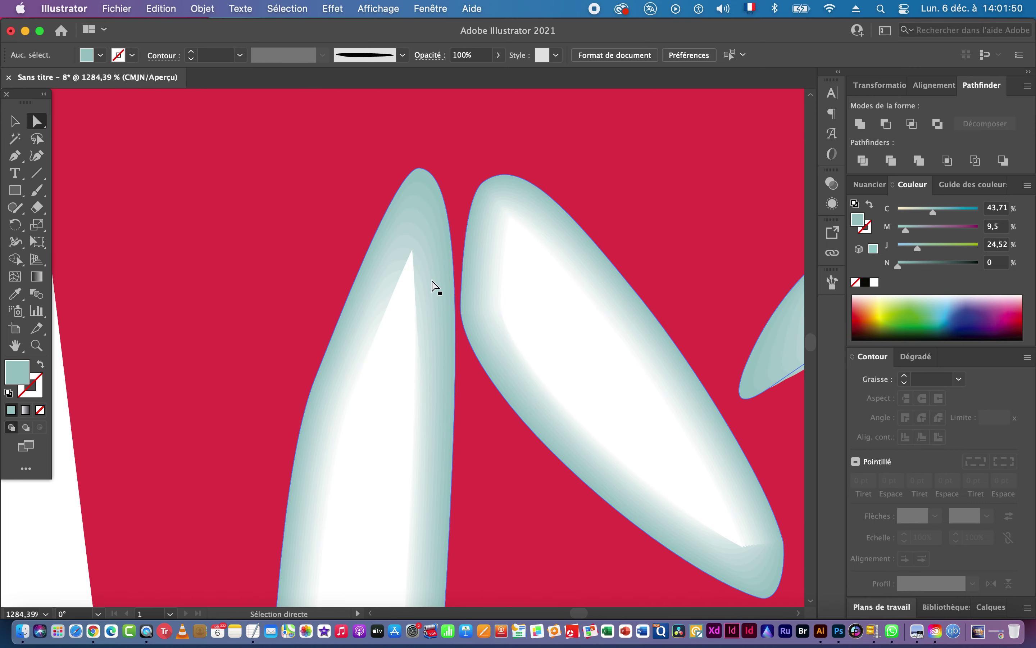
key(super+y)
click(412, 250)
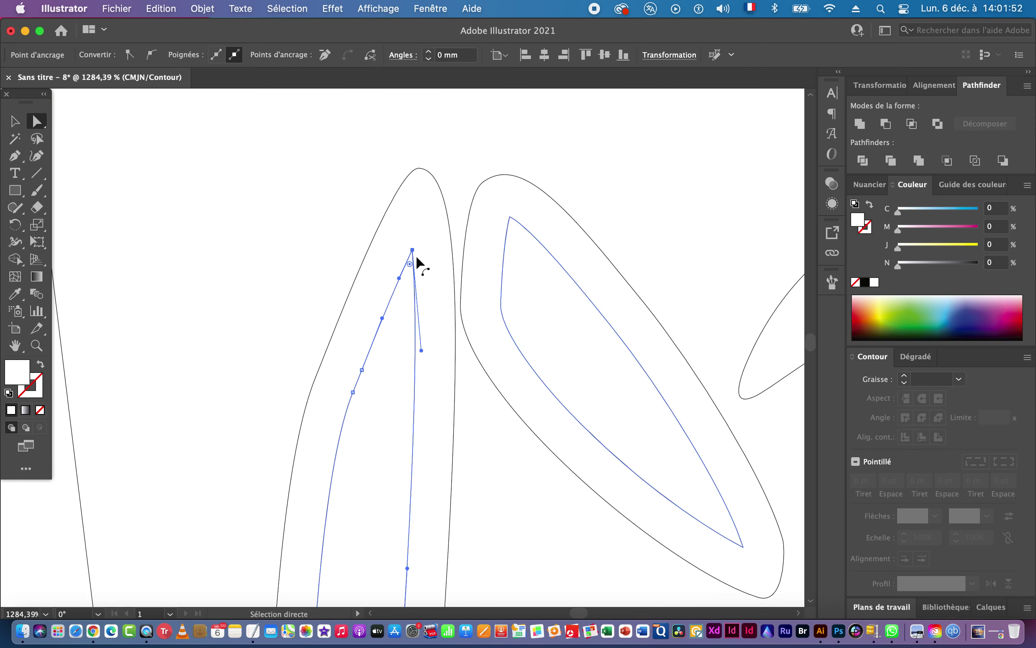
drag(413, 267, 407, 281)
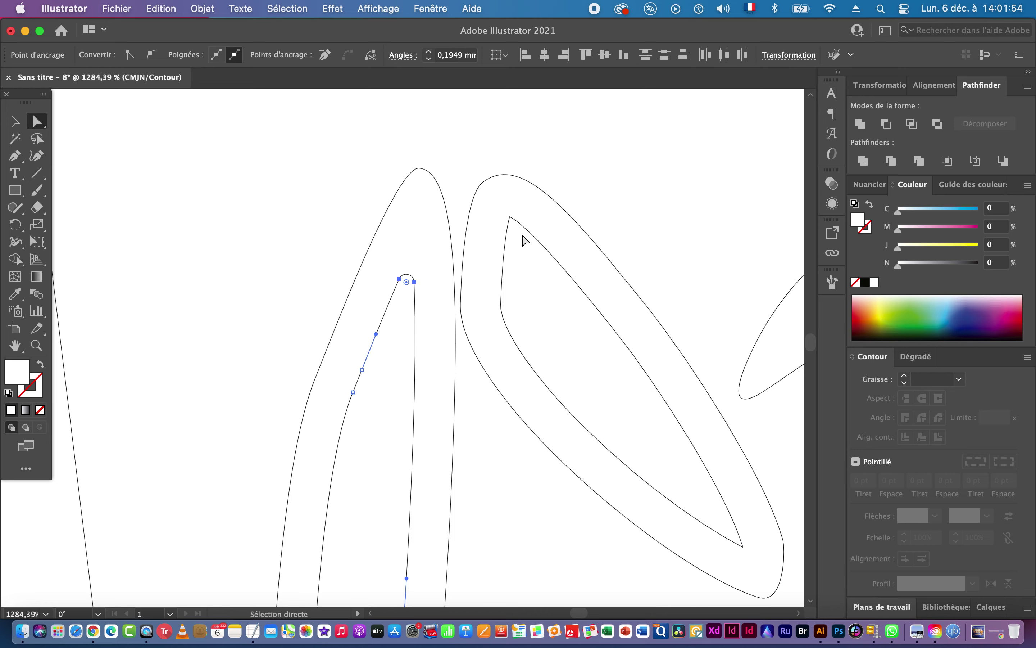
click(505, 211)
drag(518, 233, 522, 232)
Delete the sharp tip anchor point at the upper end of the M's curved inner path with the Pen tool.
scroll(639, 354, right, 8)
scroll(638, 353, down, 5)
scroll(463, 250, up, 5)
scroll(462, 250, right, 4)
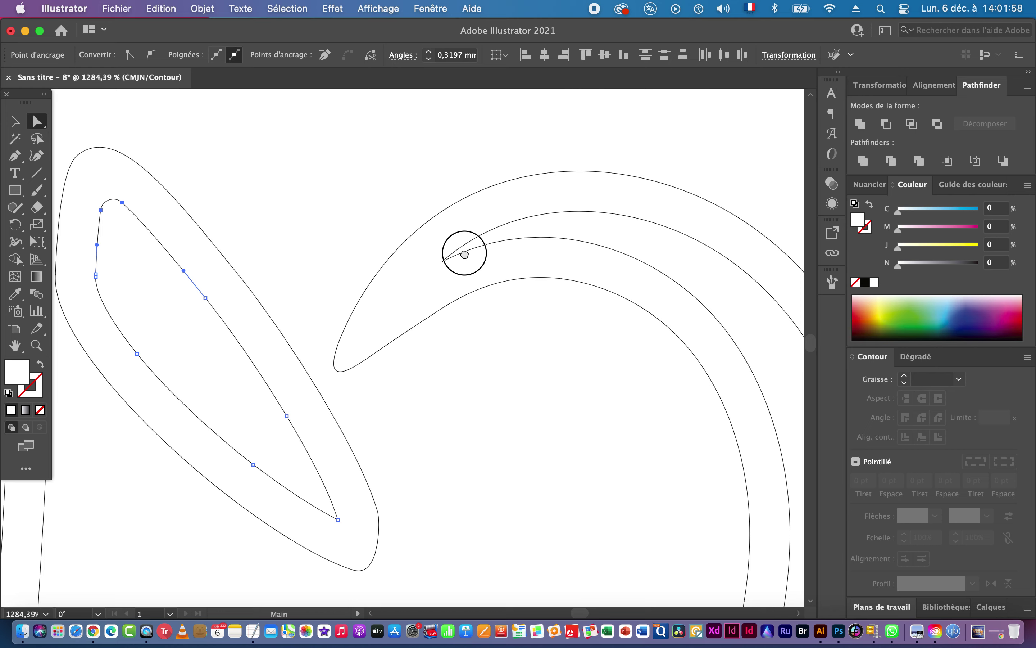
click(458, 250)
key(super+space)
drag(457, 226, 685, 215)
click(451, 299)
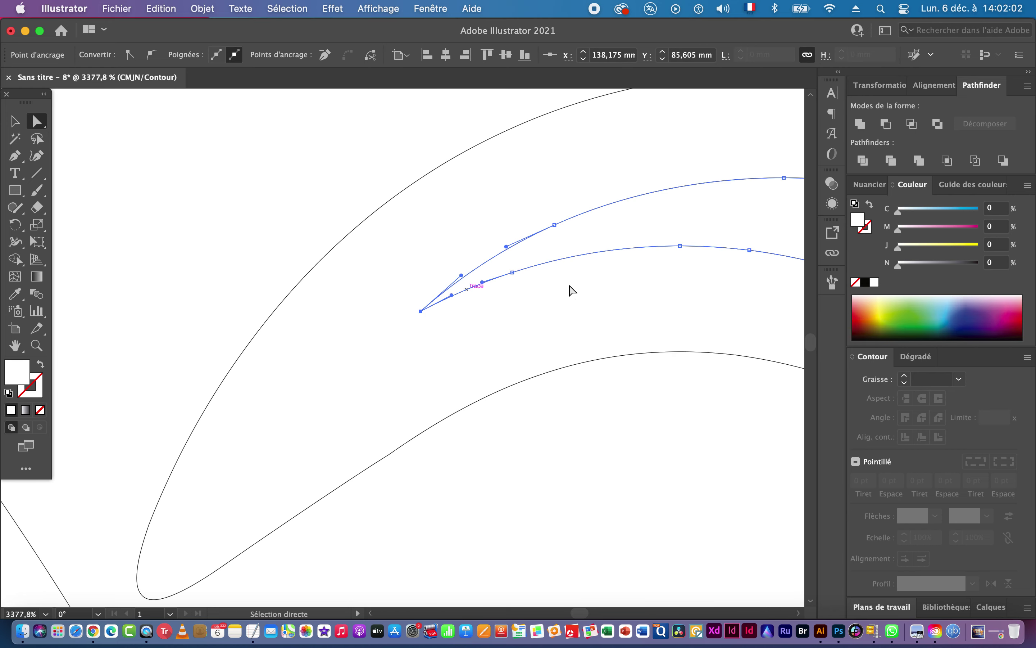
key(p)
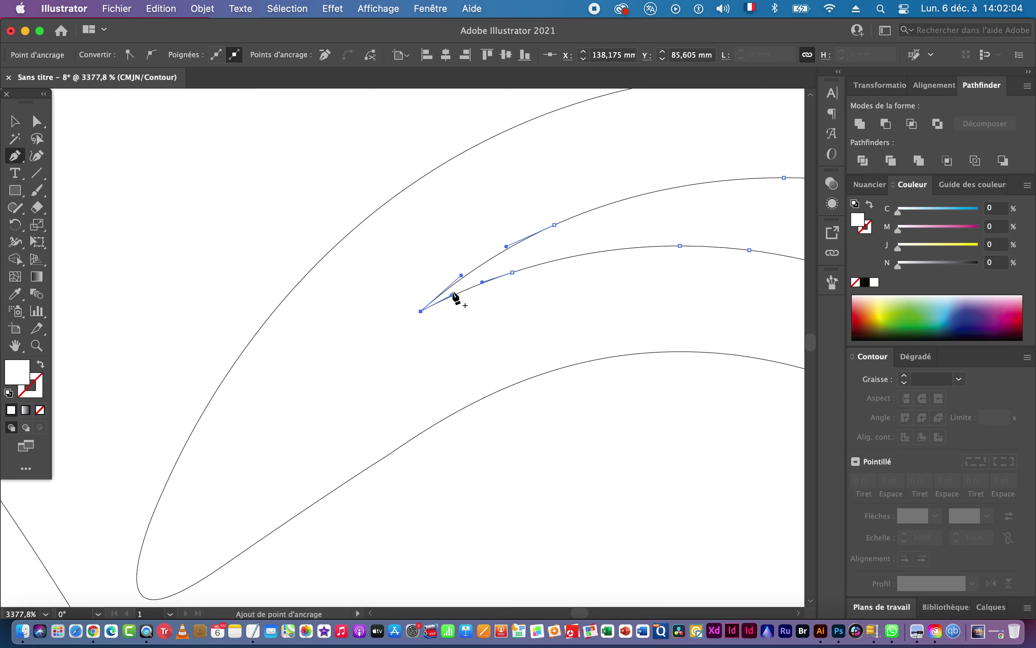
click(422, 311)
Delete the pointed tip anchor at the lower end of the M's curved inner path.
key(super+space)
drag(611, 260, 333, 261)
key(space)
drag(520, 250, 282, 108)
drag(543, 490, 575, 268)
key(super+space)
click(481, 352)
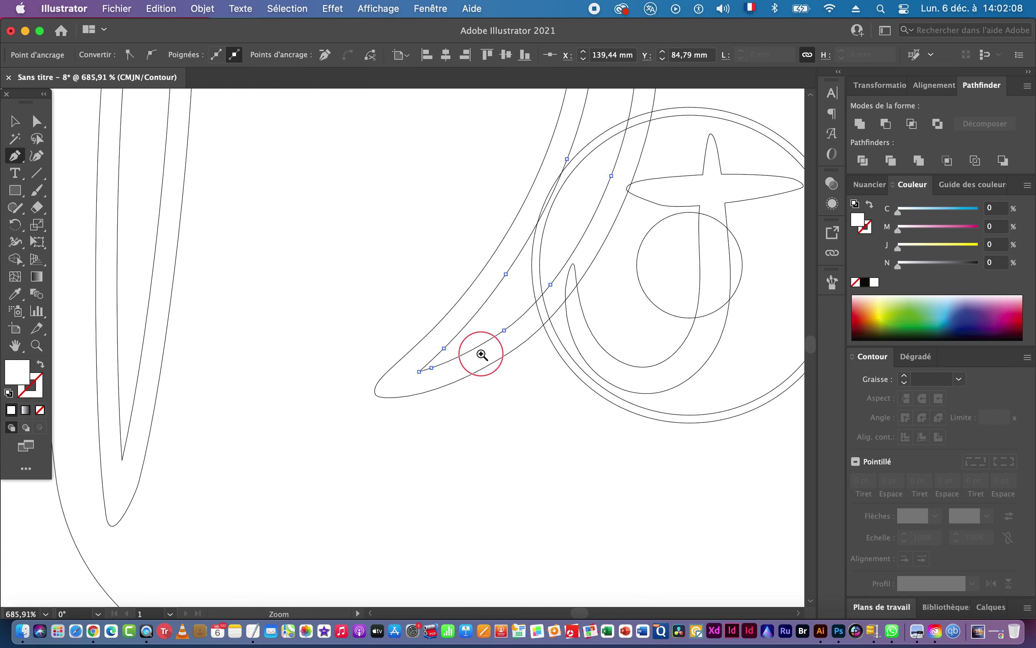
click(424, 398)
Round the bottom corner of the long M stroke's inner path to a radius of about 0.41 mm.
mouse_move(537, 369)
mouse_down()
mouse_move(343, 405)
mouse_move(315, 363)
mouse_up()
super+click(282, 421)
key(super+space)
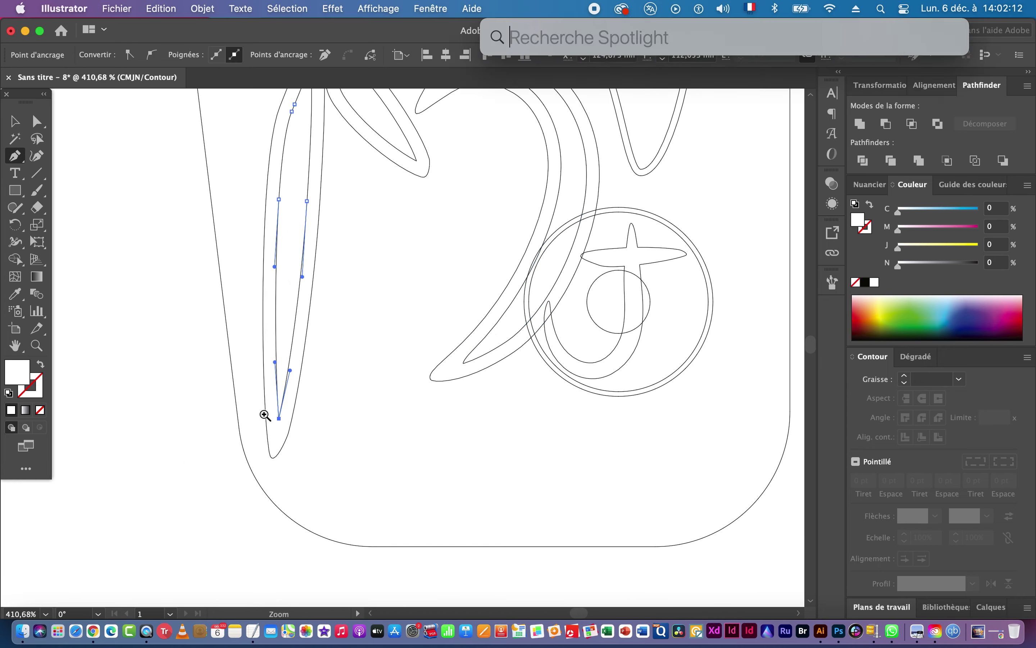
drag(262, 416, 396, 419)
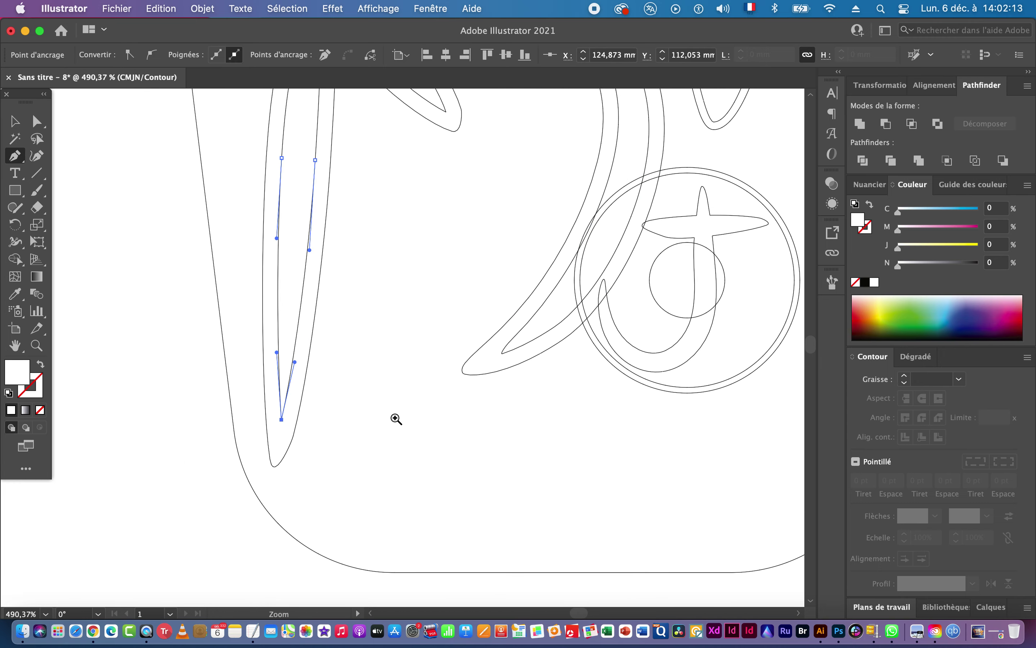
super+click(285, 412)
drag(284, 412, 284, 365)
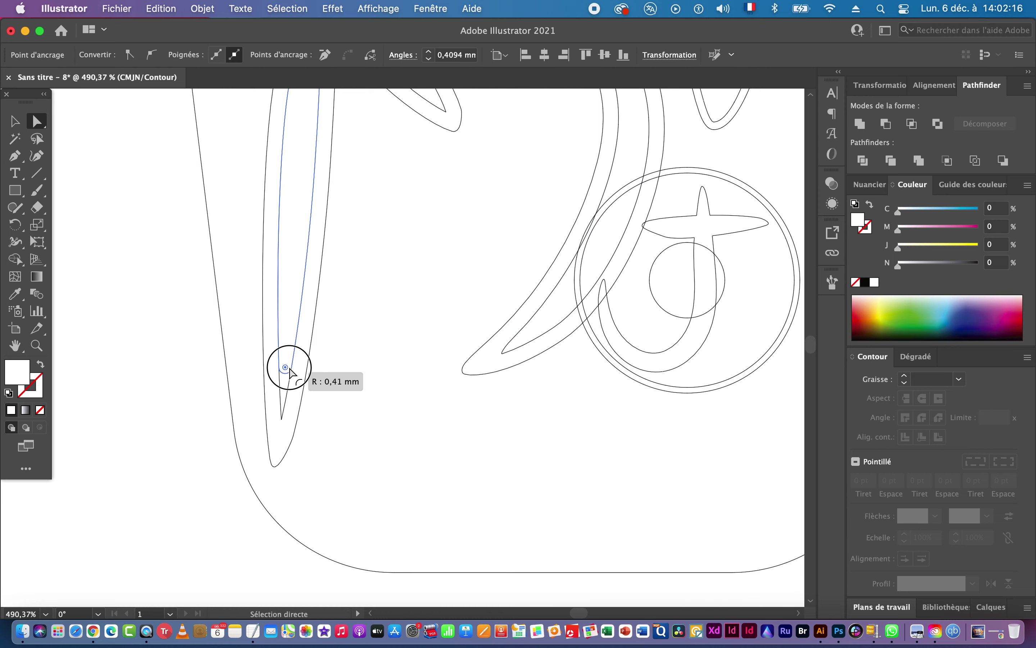
Round the lower corner of the short slanted stroke's inner path by about 0.38 mm, then return to the colour preview with nothing selected.
key(super+alt+space)
drag(428, 319, 211, 339)
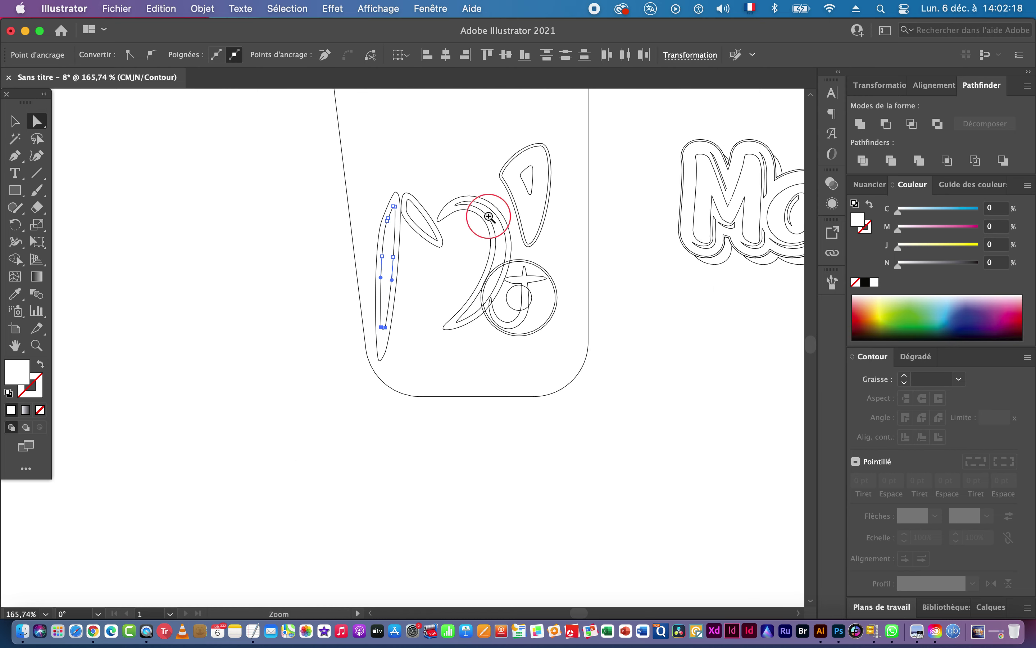
drag(489, 215, 633, 222)
drag(440, 290, 555, 296)
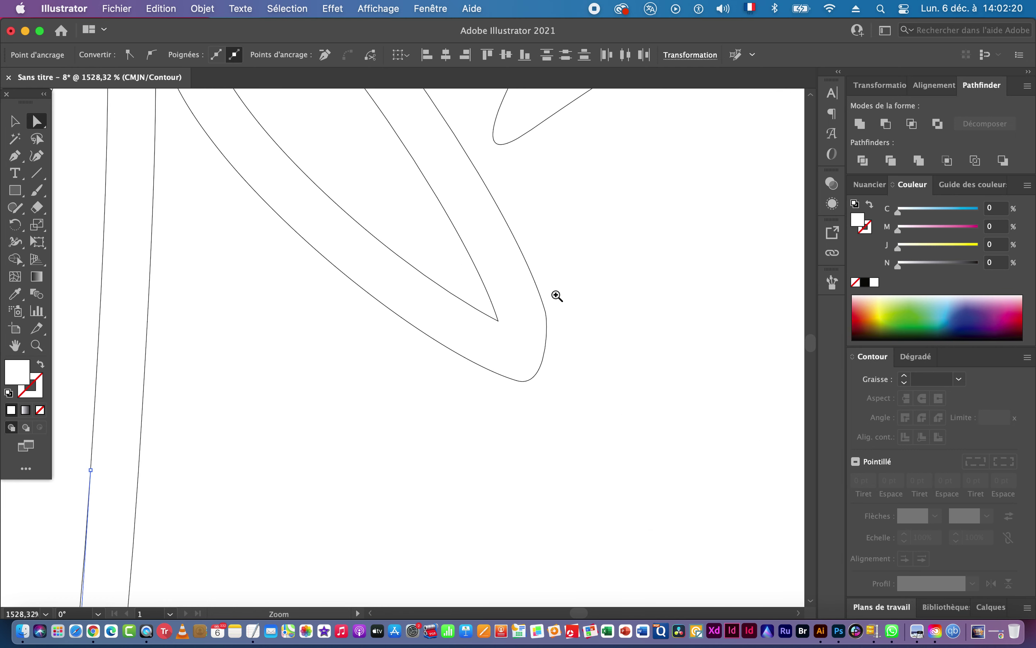
click(499, 317)
drag(494, 319, 456, 278)
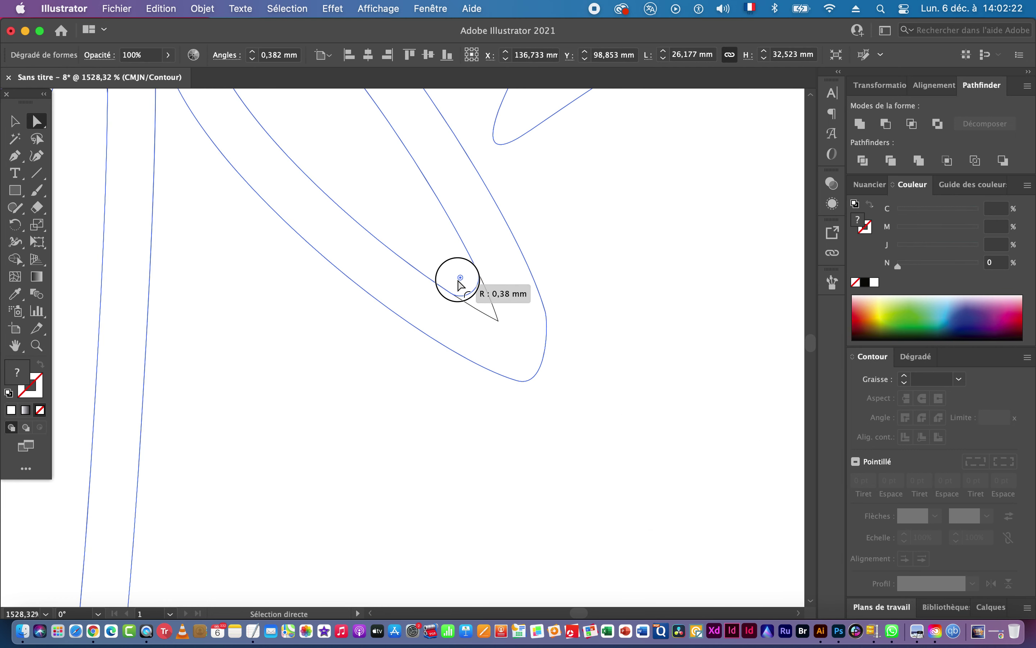
key(super+z)
key(super+alt+space)
drag(539, 319, 312, 318)
click(511, 326)
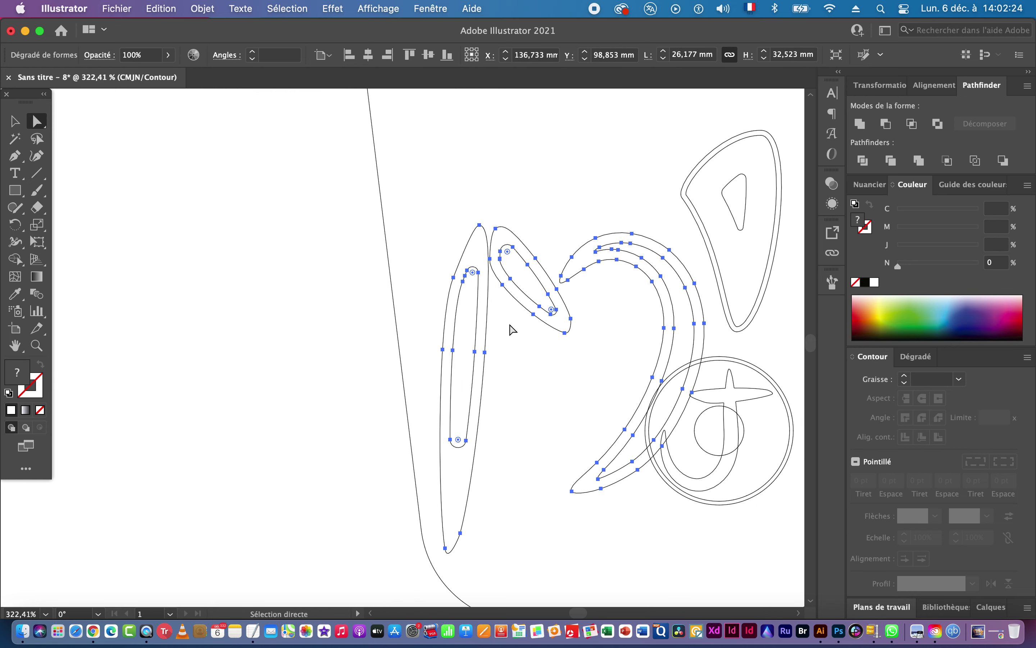
key(super+y)
click(14, 121)
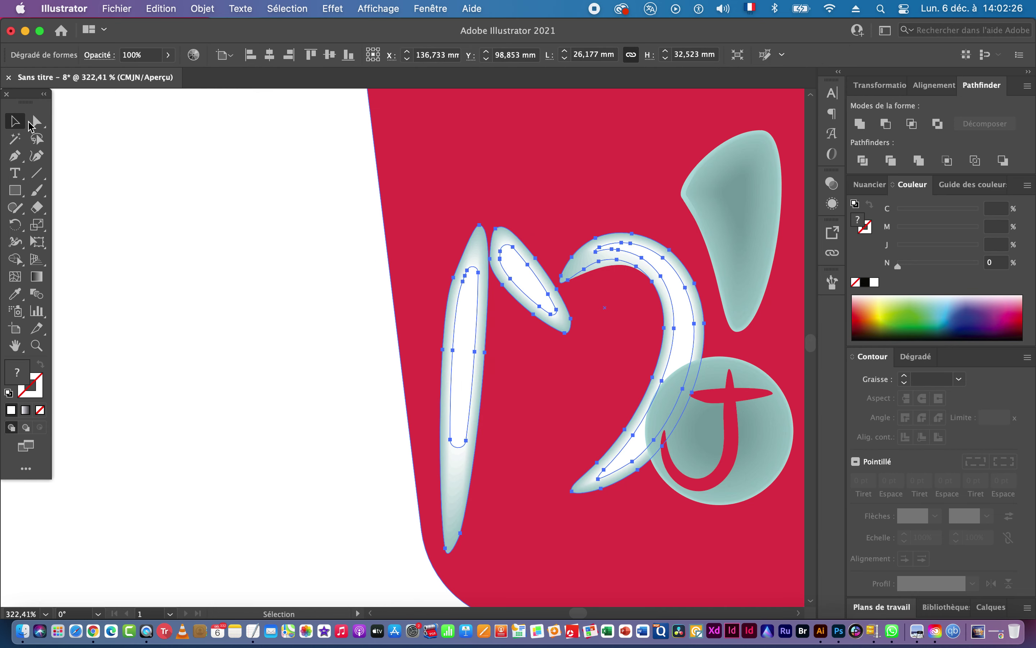
click(294, 210)
Compare the shaded cup emblem and Mamiii lettering with the logo on the reference packaging photo.
drag(638, 391, 502, 356)
drag(604, 383, 509, 376)
drag(571, 279, 494, 268)
drag(424, 277, 496, 285)
drag(584, 291, 503, 294)
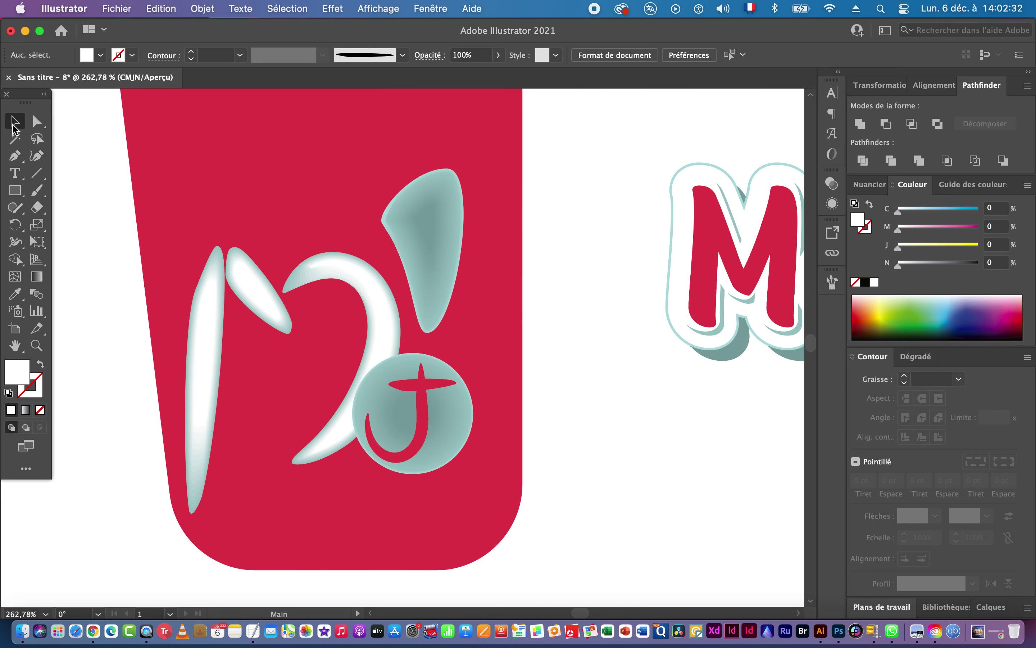
drag(473, 347, 660, 233)
drag(226, 328, 418, 294)
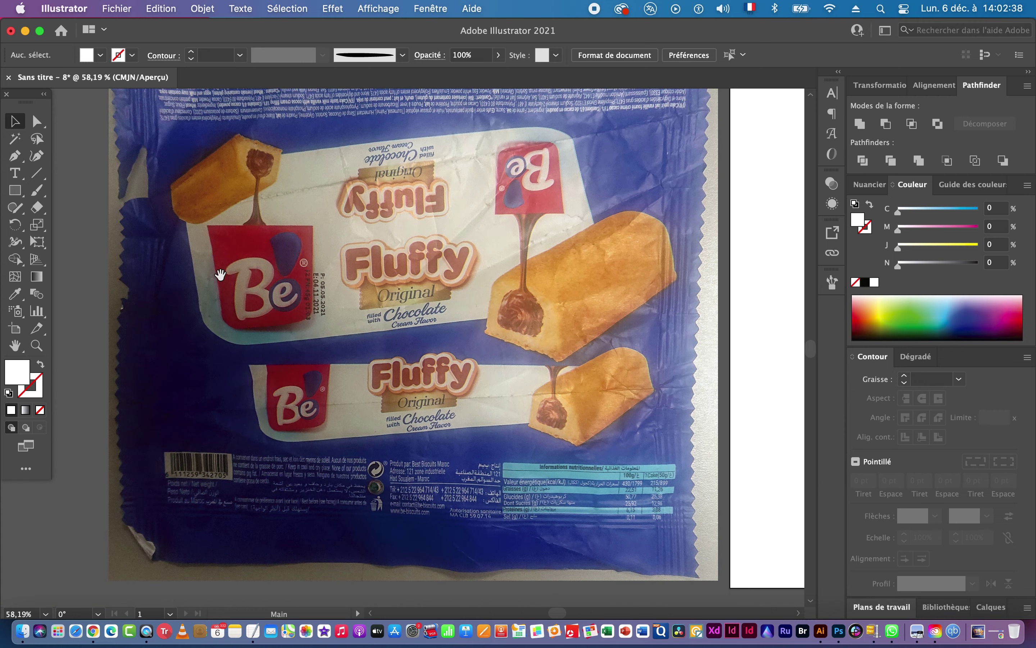
drag(502, 282, 398, 273)
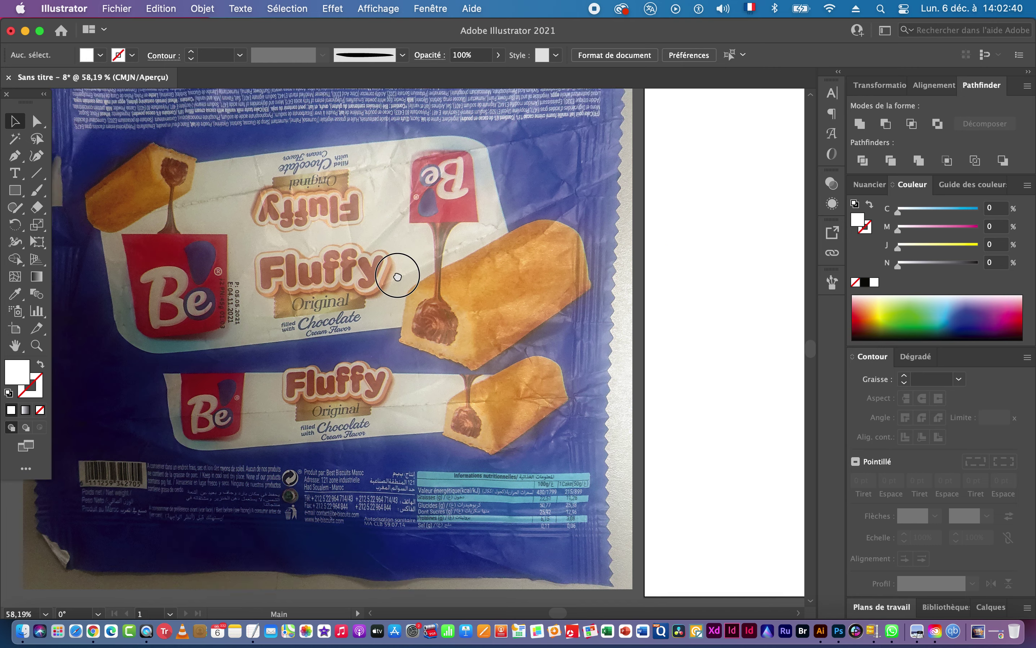
drag(771, 274, 283, 255)
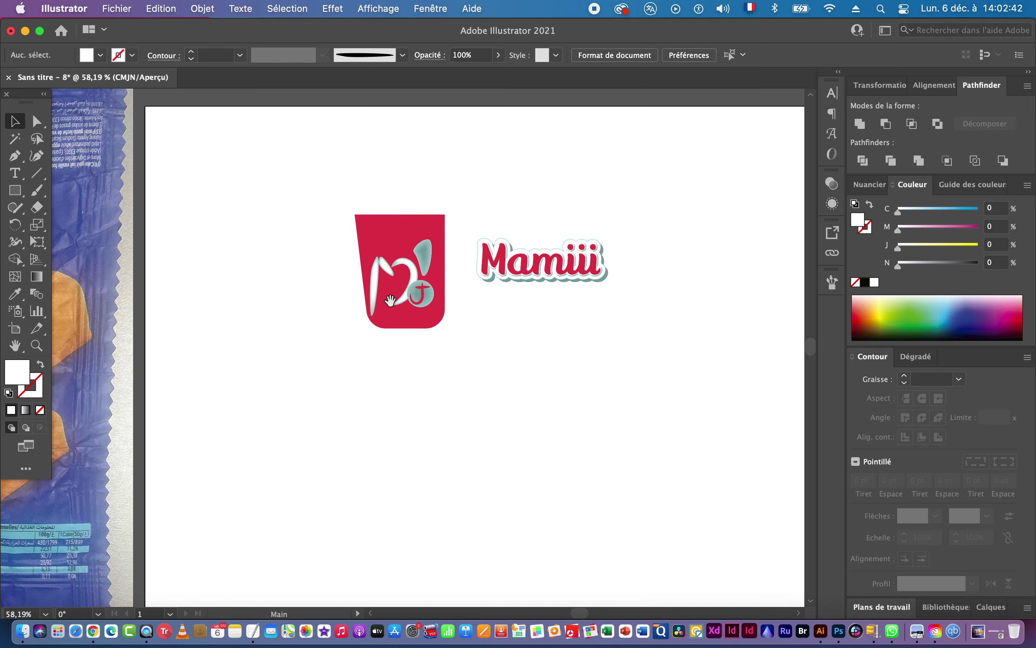
drag(301, 271, 434, 296)
drag(262, 283, 484, 275)
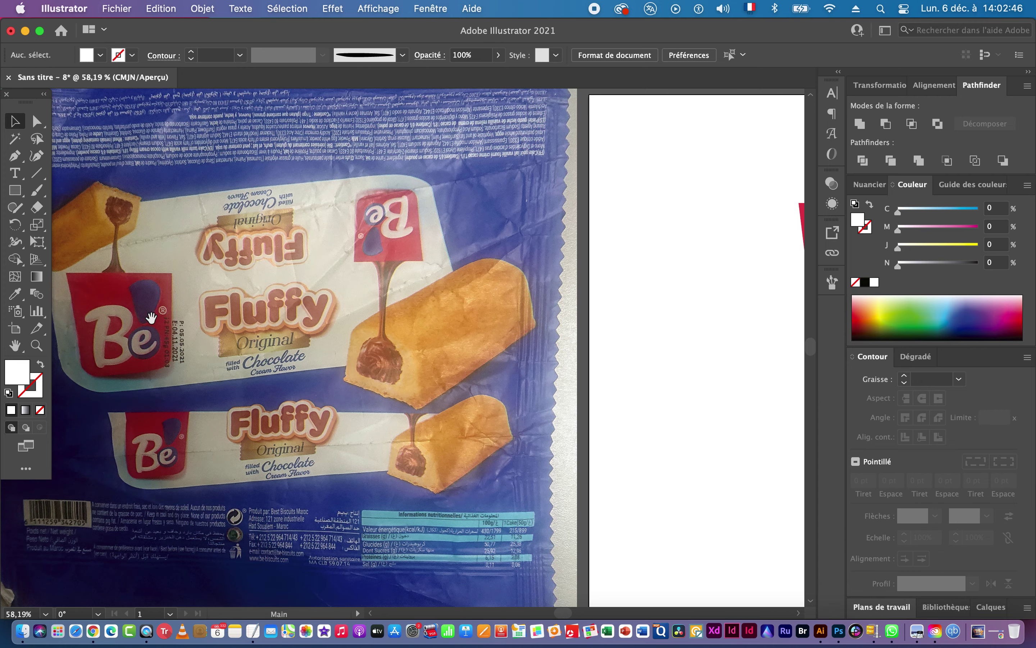
drag(640, 275, 94, 285)
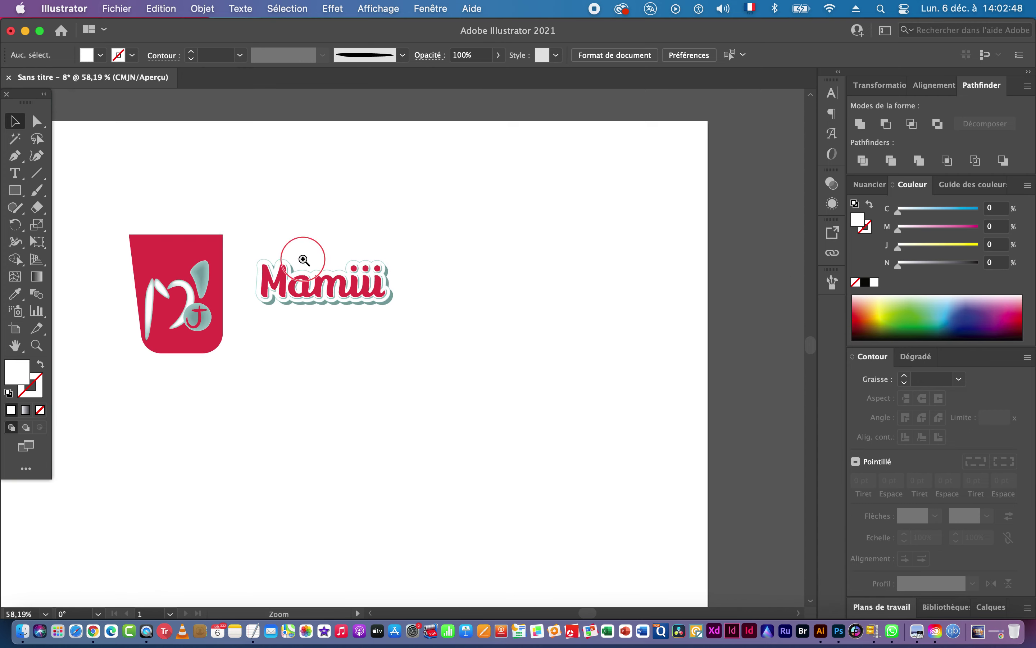
Group the Mamiii lettering with its outlines and shadows, and group the cup emblem's pieces separately.
super+click(291, 251)
drag(204, 228, 725, 489)
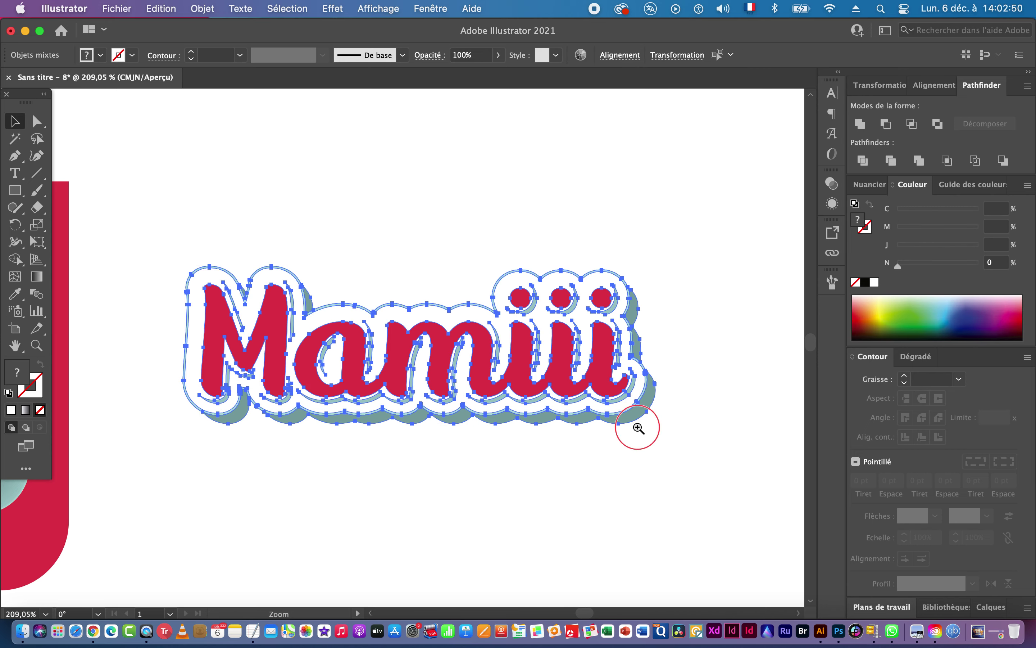
drag(636, 428, 574, 435)
key(v)
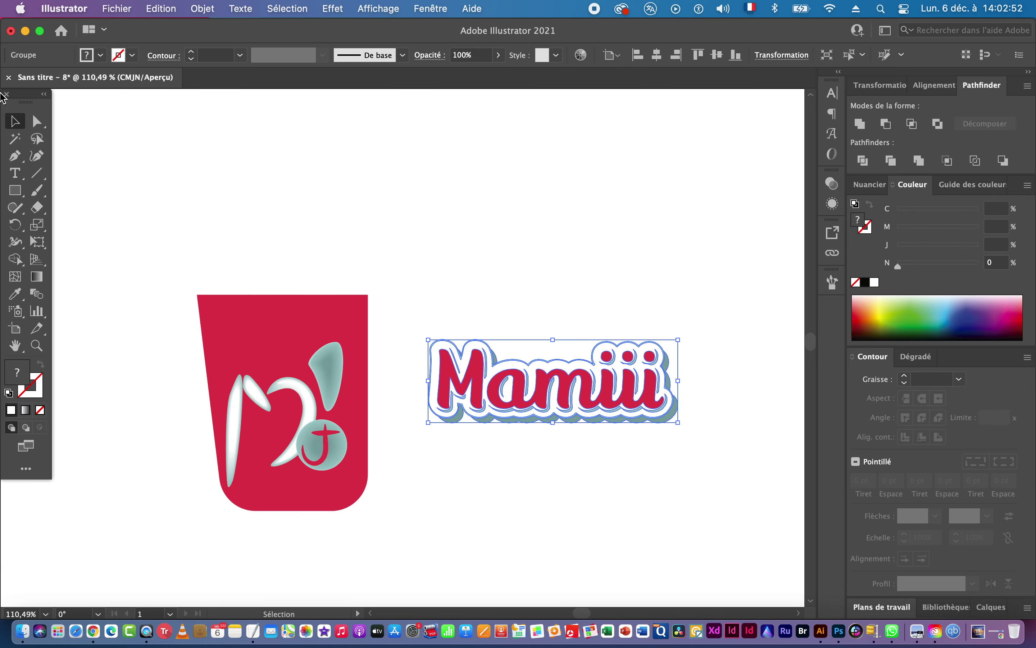
drag(176, 244, 379, 480)
key(a)
key(super+g)
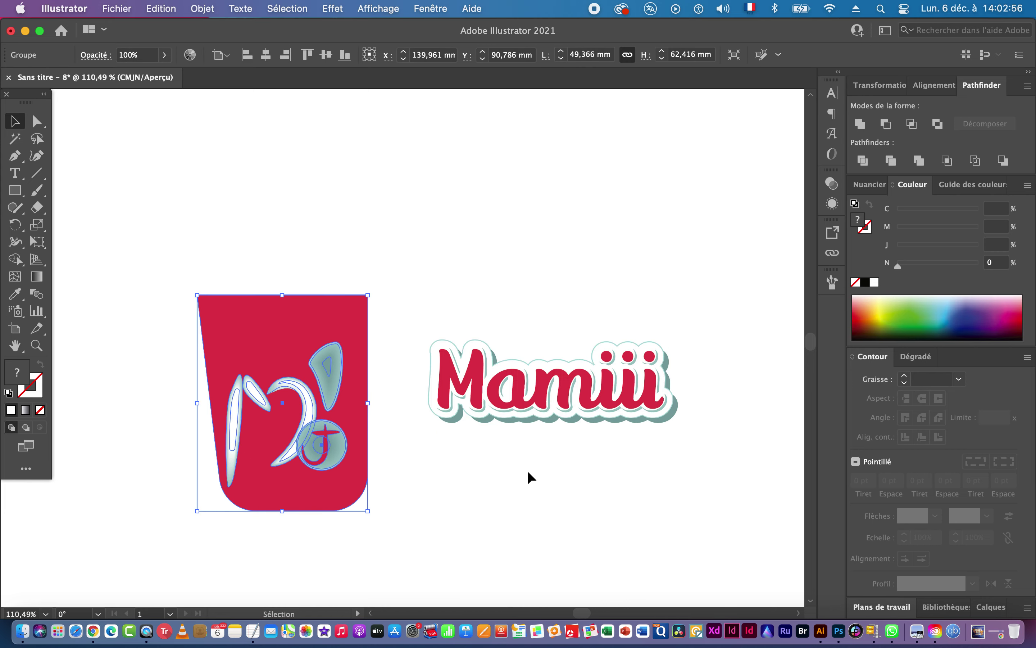
Examine the Original banner beneath the Fluffy lettering on the reference packaging photo, then return to the Mamiii lettering.
drag(538, 448, 456, 412)
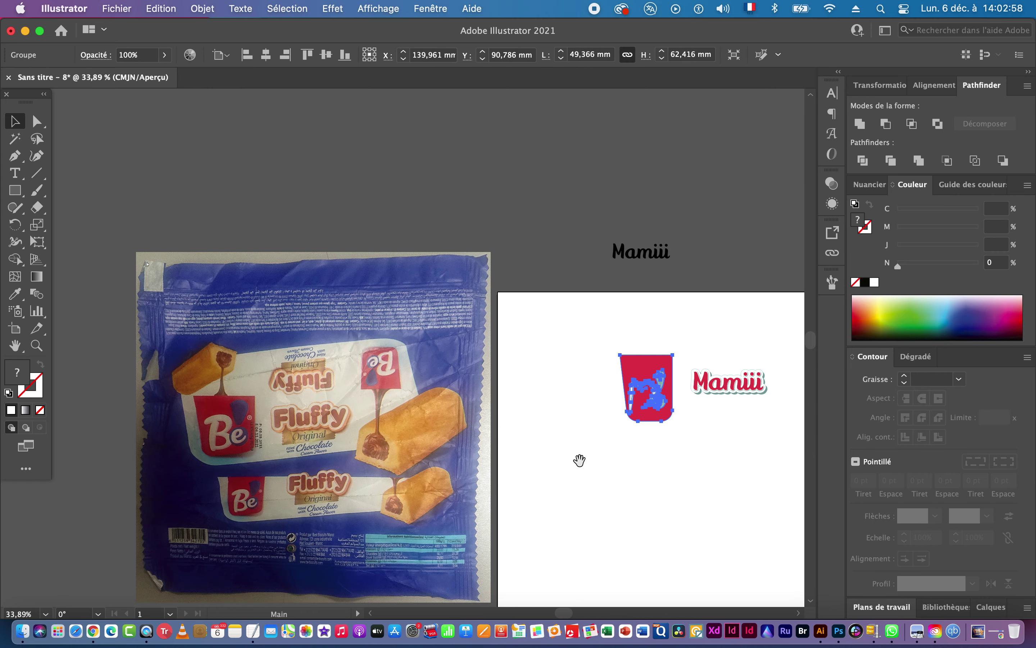
drag(581, 458, 423, 400)
drag(258, 401, 435, 385)
drag(532, 354, 568, 347)
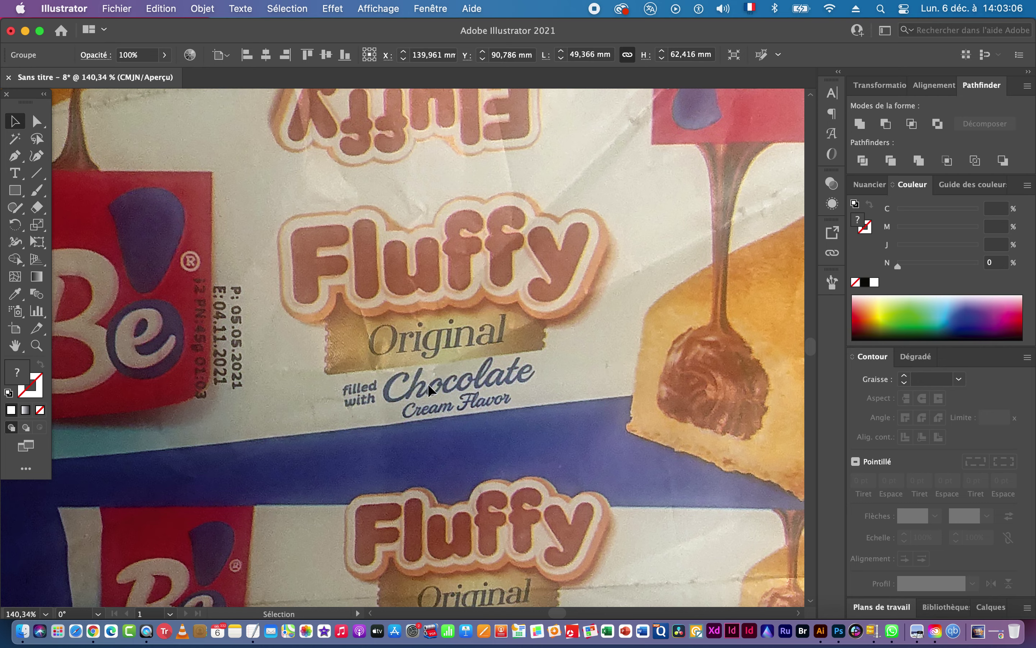
drag(546, 370, 294, 393)
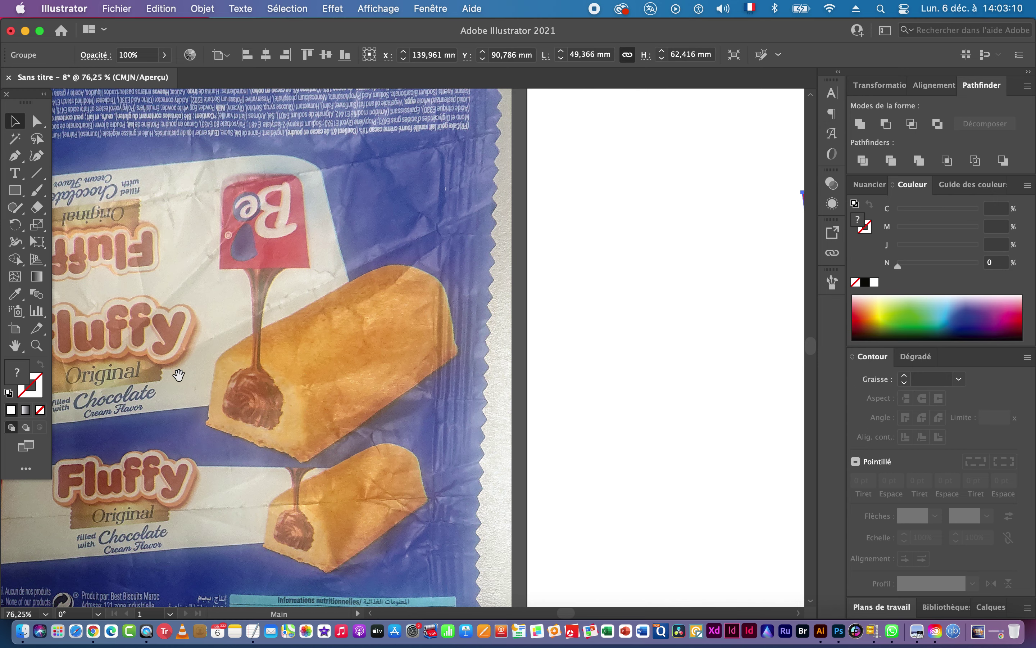
drag(655, 304, 159, 364)
drag(566, 337, 418, 337)
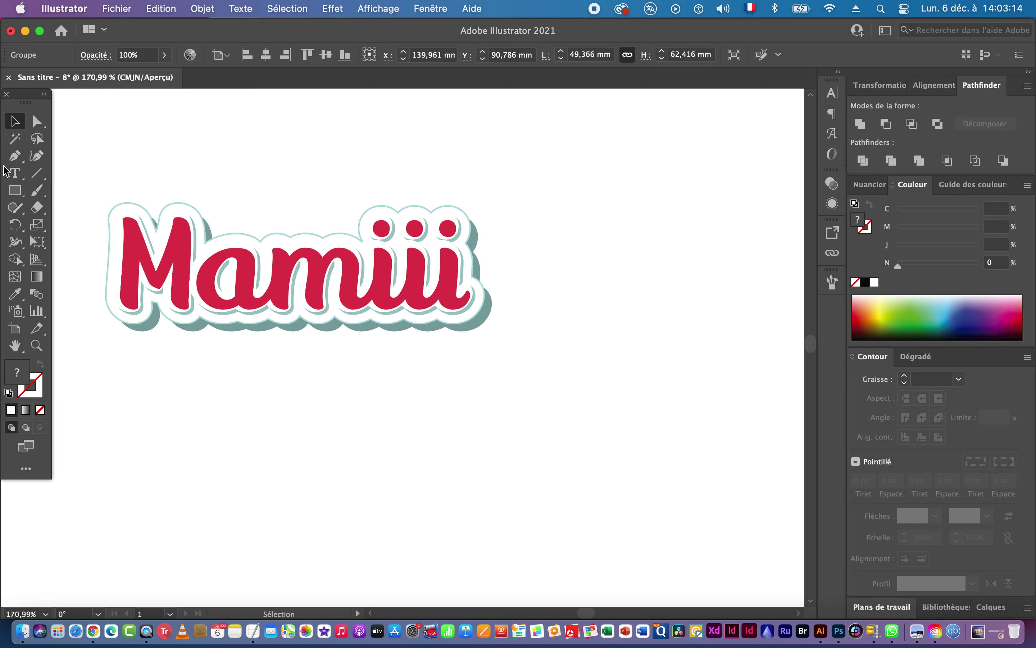
Draw a wide white rectangle without a stroke overlapping the lower part of the Mamiii lettering, starting beside the M.
click(15, 190)
drag(229, 366, 300, 358)
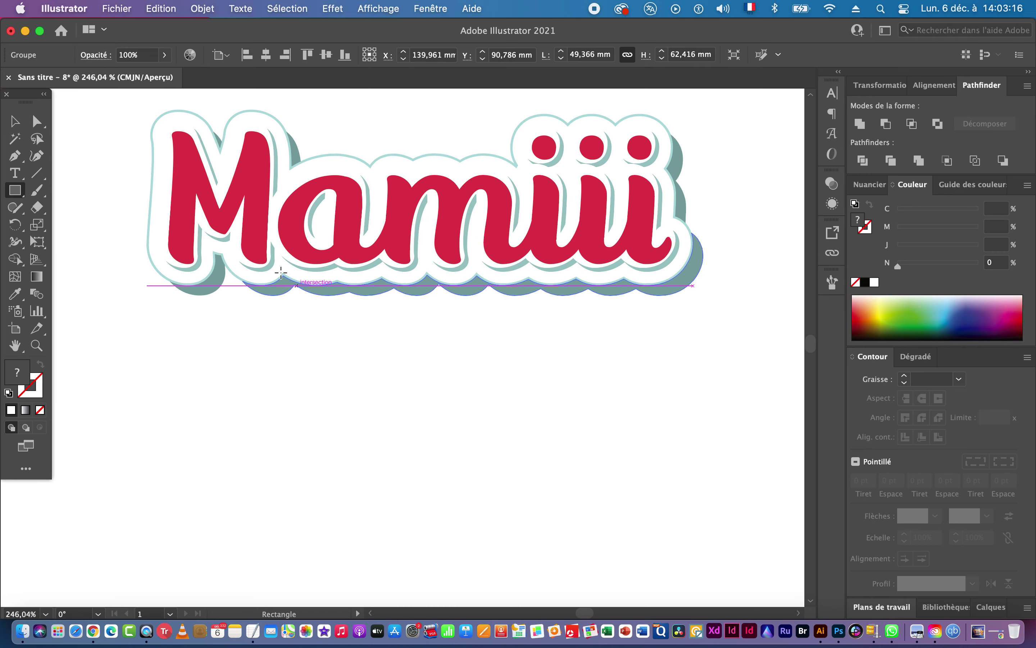
drag(274, 248, 610, 435)
key(v)
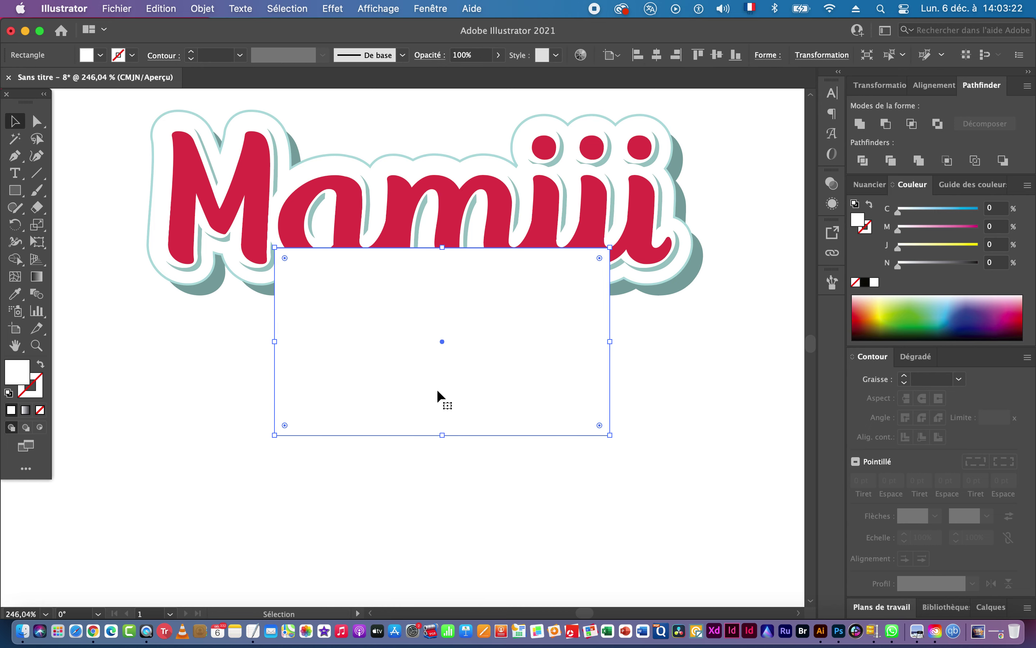
Draw a vertical line along the rectangle's left edge, extending past both ends, with a 1 pt black stroke and no fill.
drag(264, 248, 336, 274)
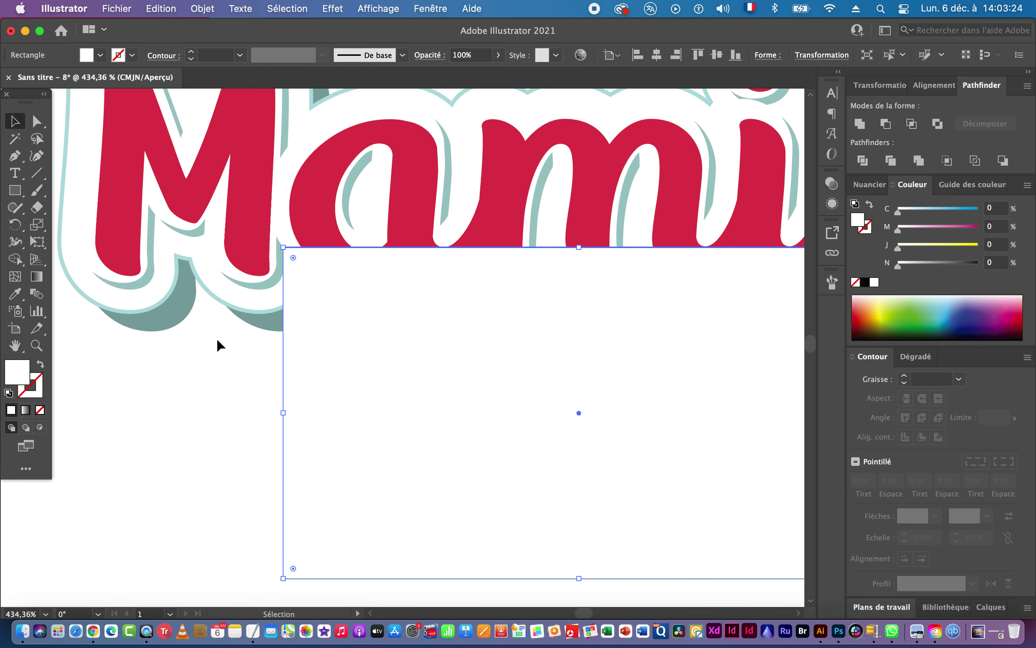
drag(446, 513, 497, 462)
click(37, 172)
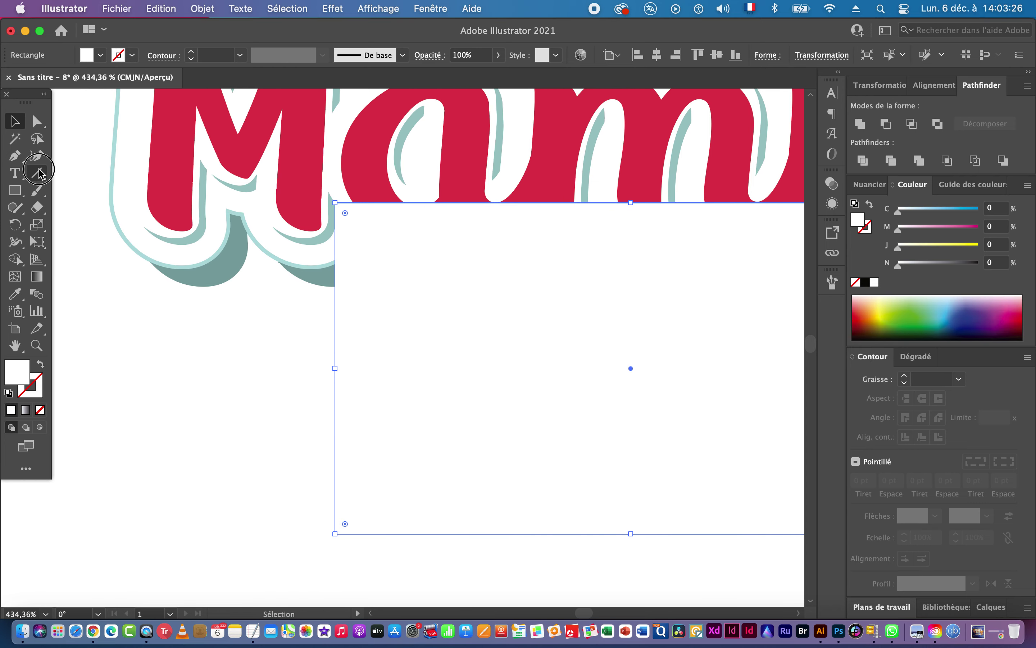
drag(350, 180, 370, 564)
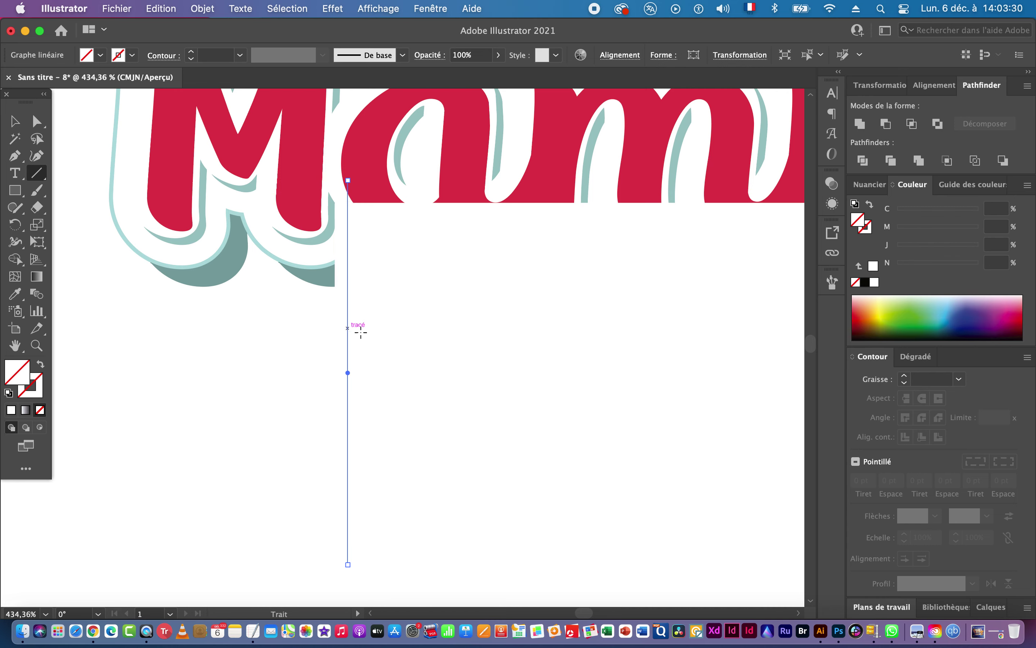
click(9, 392)
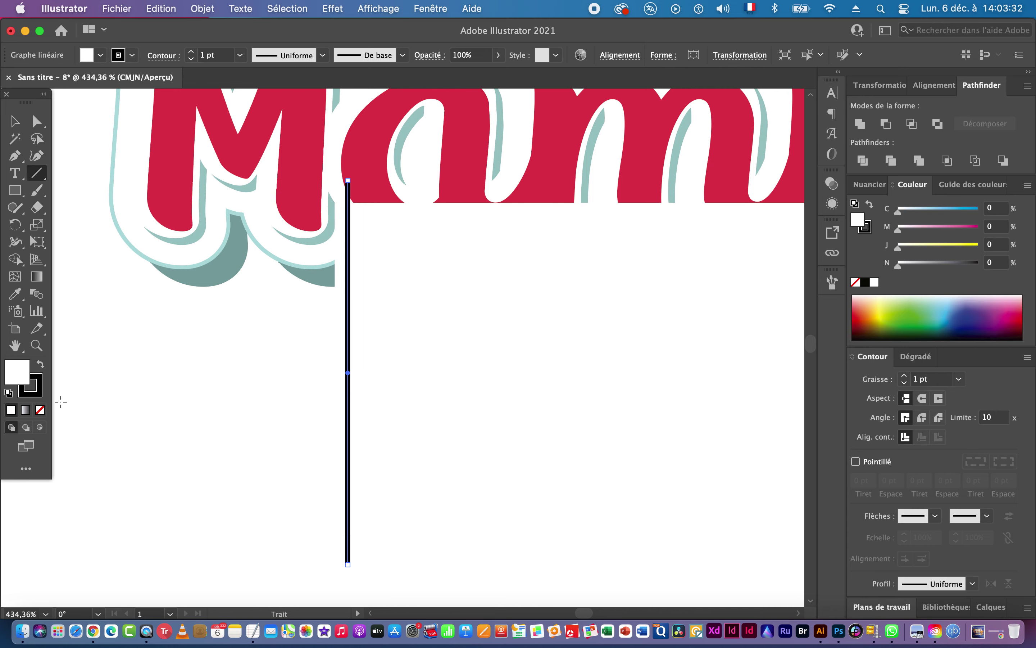
click(40, 410)
click(15, 121)
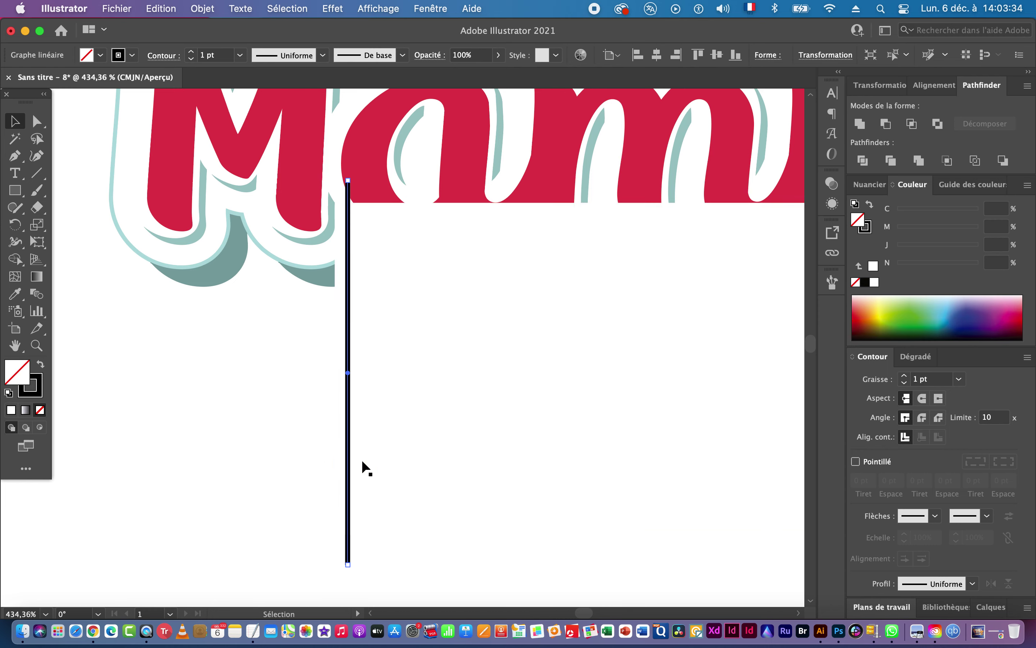
Start a previewed Zigzag effect on the vertical line and reduce its absolute size to 1 mm.
click(288, 94)
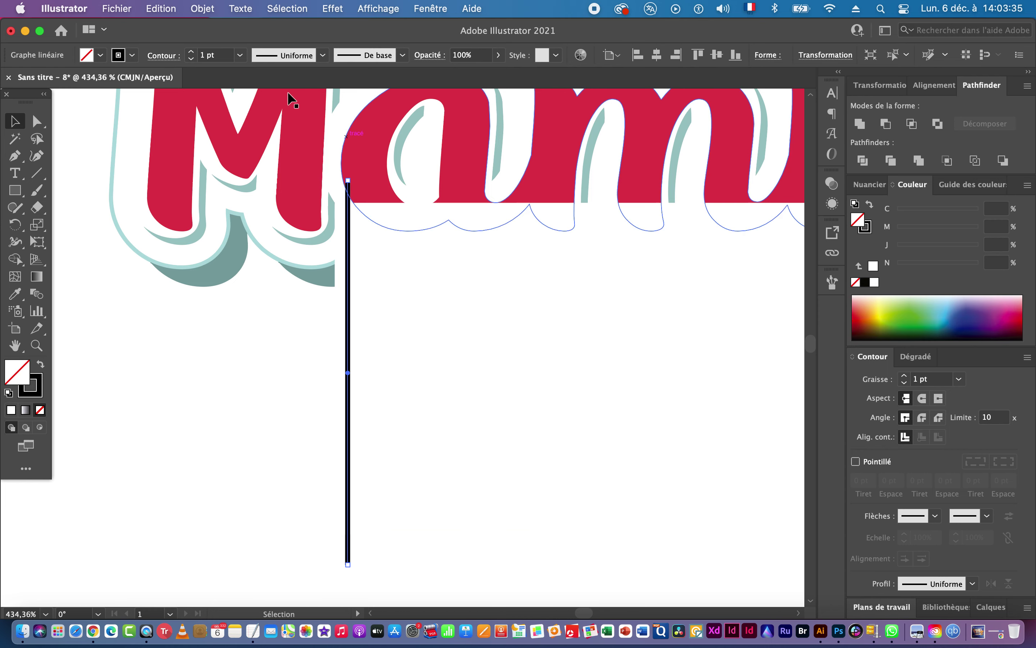
click(340, 10)
mouse_move(375, 217)
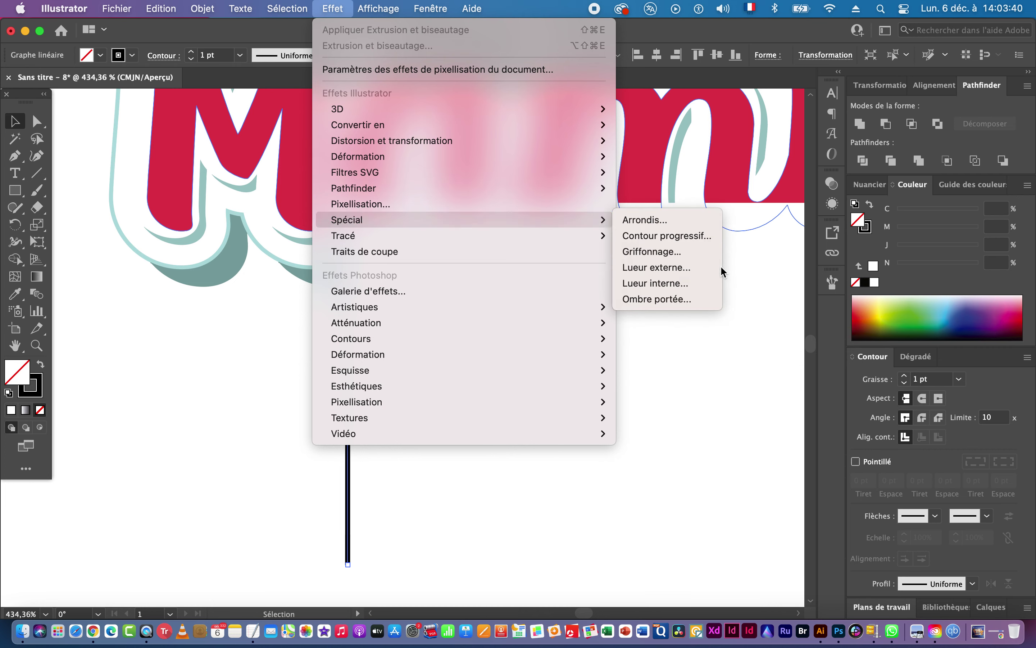
mouse_move(393, 236)
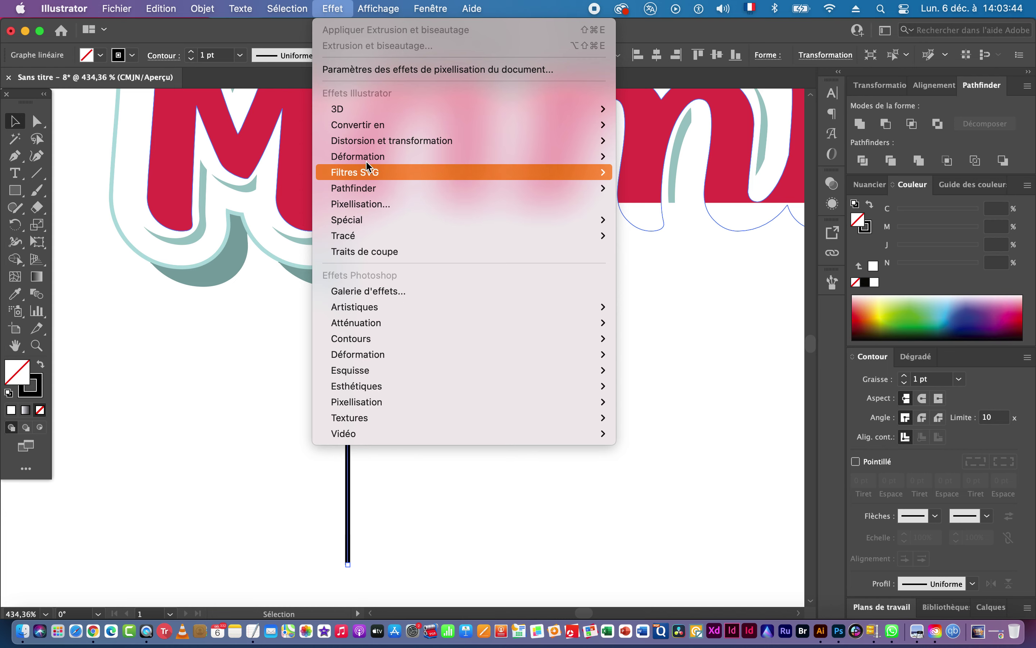
mouse_move(410, 149)
mouse_move(378, 156)
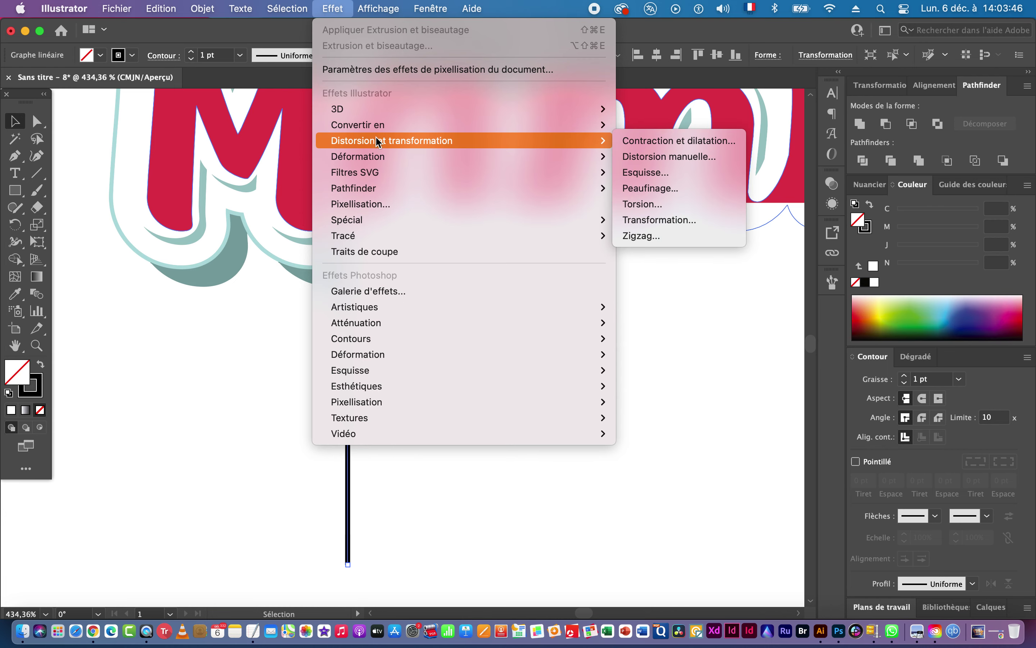
click(657, 238)
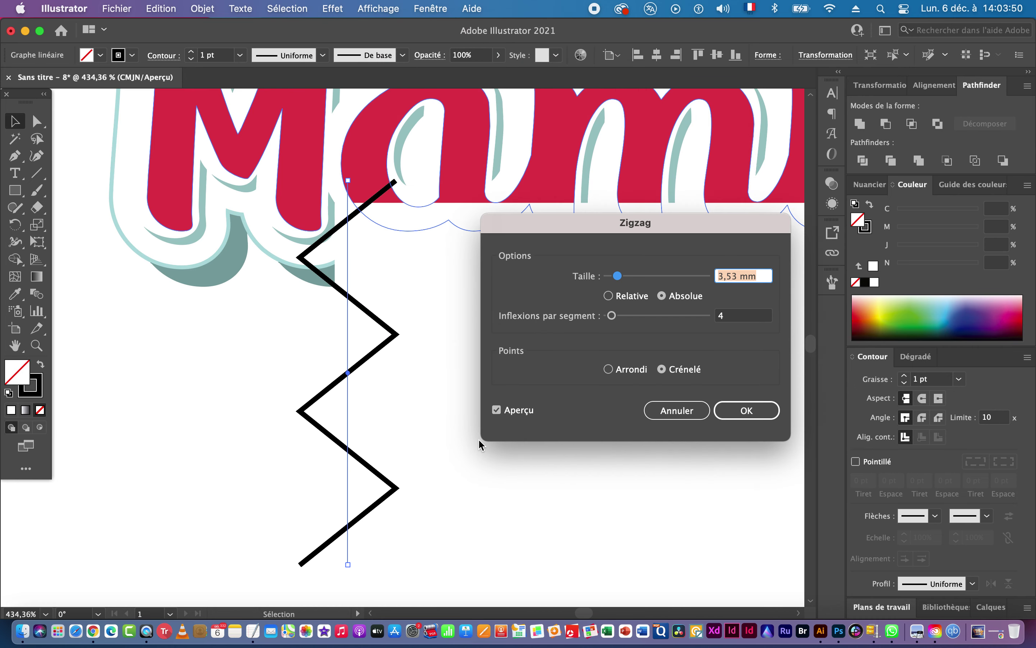
drag(621, 280, 615, 277)
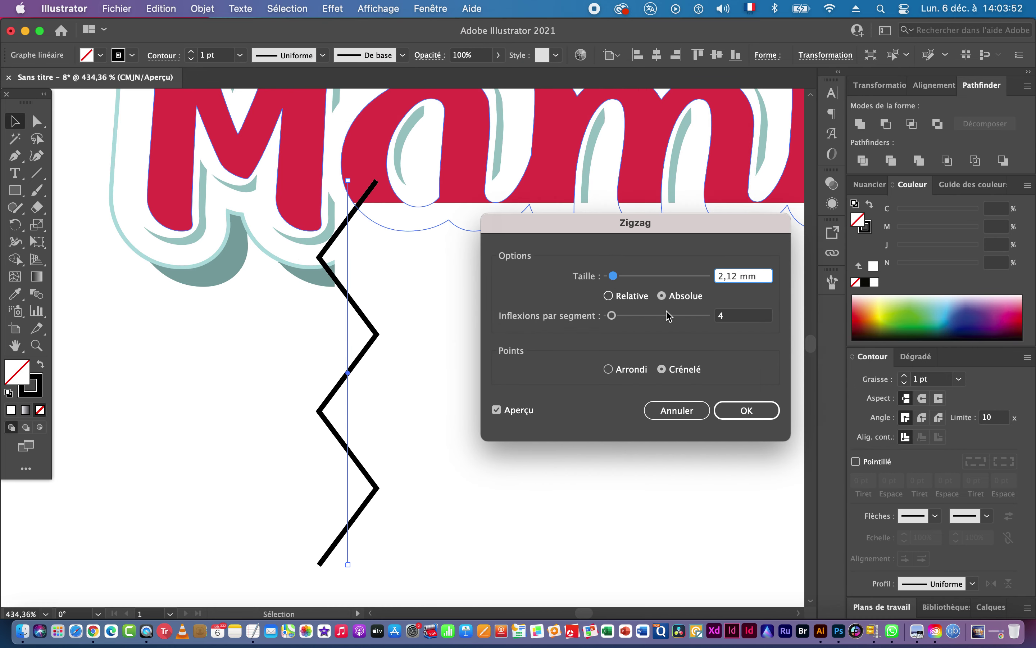
drag(720, 270, 690, 268)
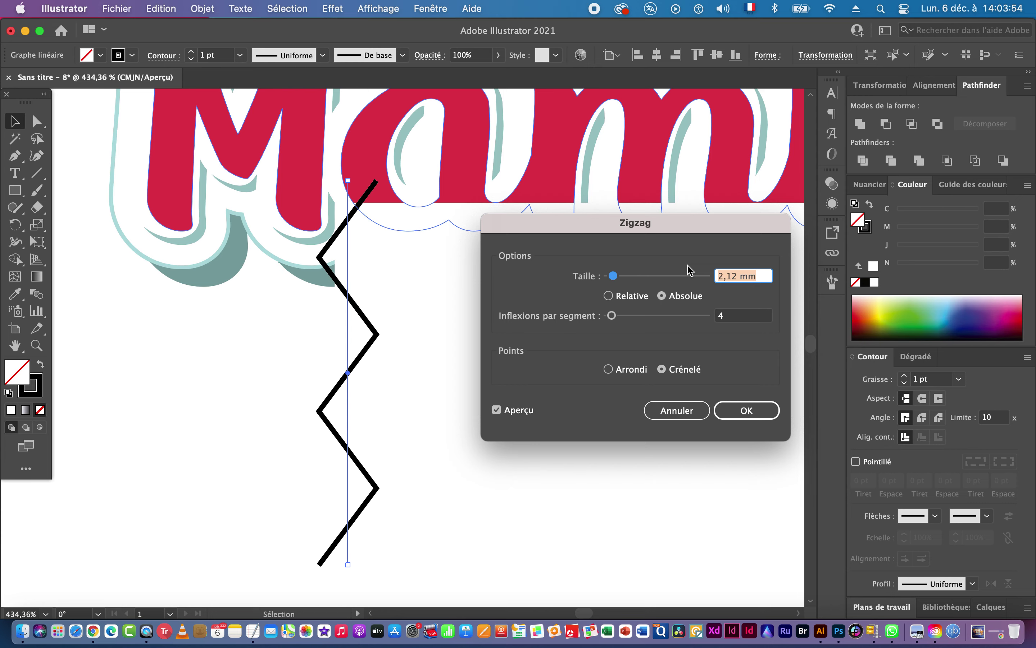
key(Down)
key(Down)
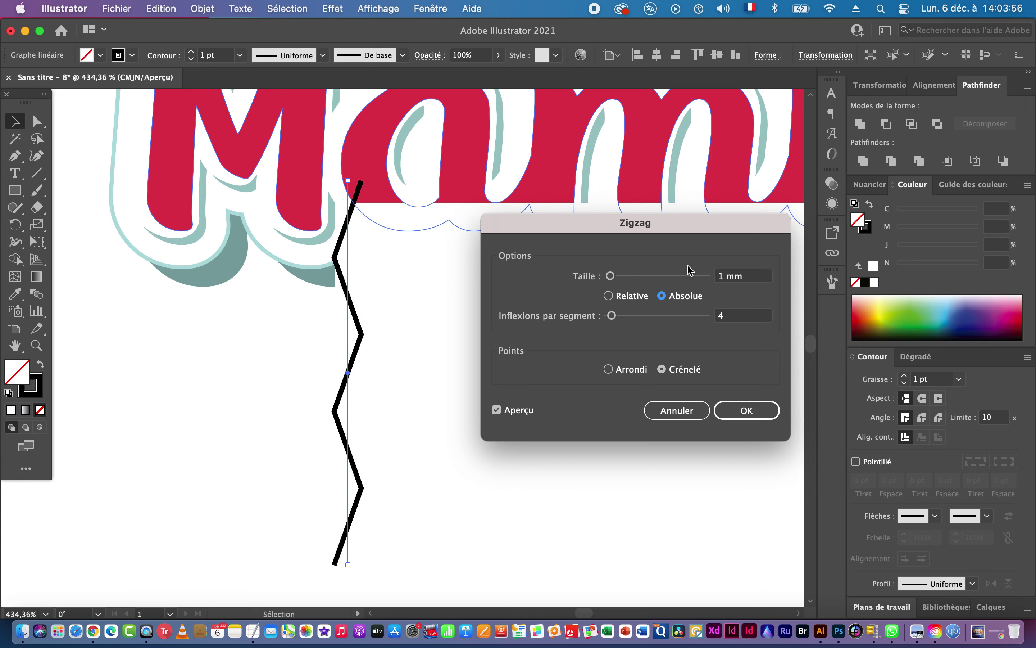
Switch the zigzag to relative sizing with 11 ridges per segment and smooth points.
click(629, 297)
key(Tab)
key(Up)
key(Up)
key(Up)
key(Up)
key(Up)
key(Up)
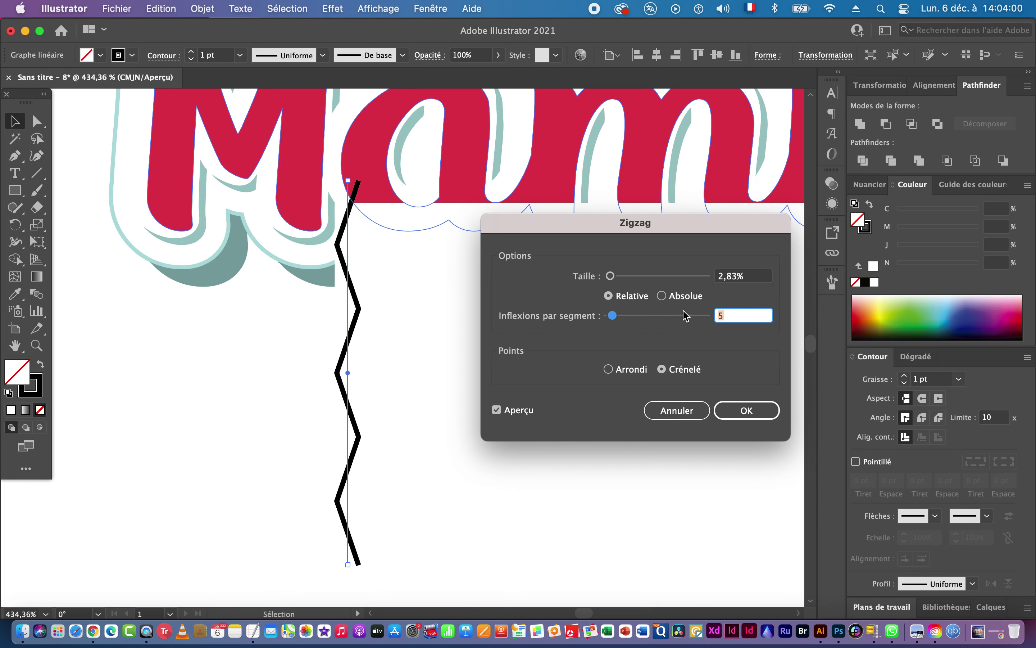
key(Up)
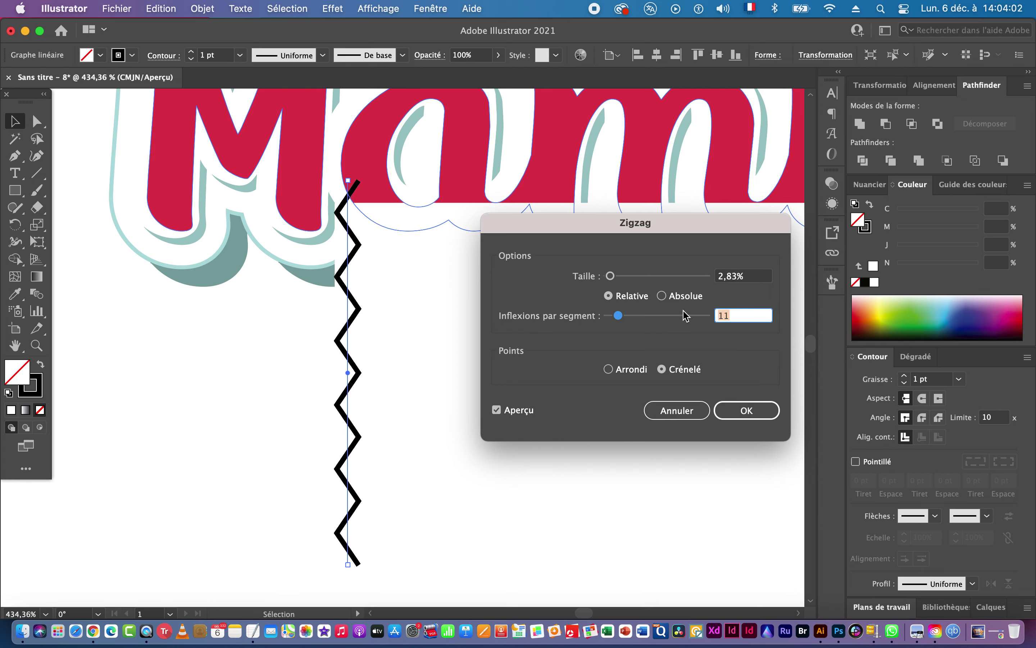
click(629, 370)
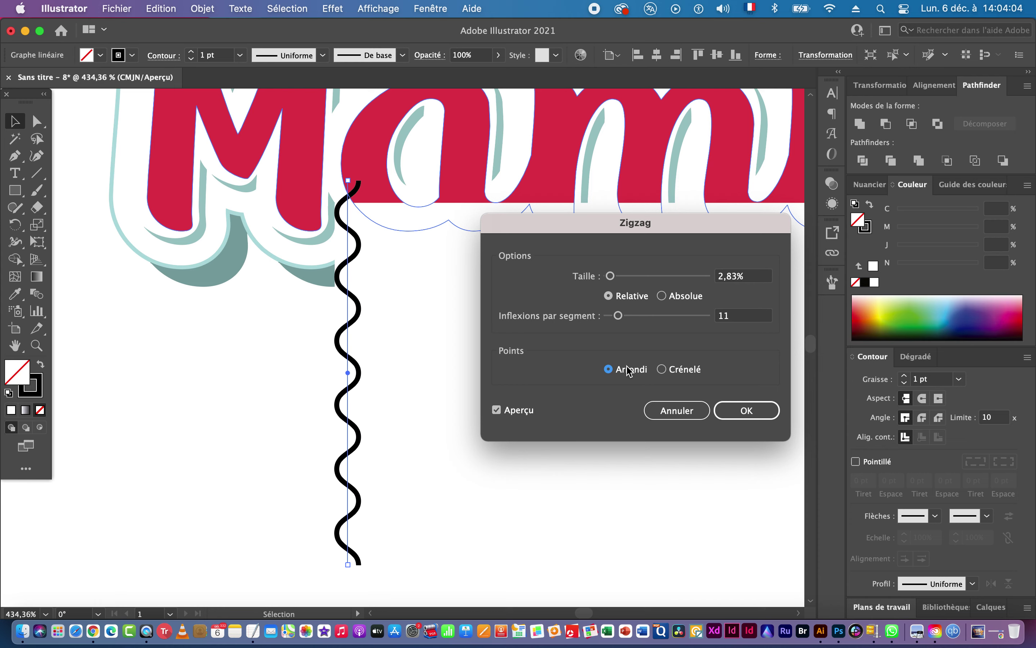
Set the zigzag's relative size to 2% with 14 ridges per segment and apply the effect.
click(758, 276)
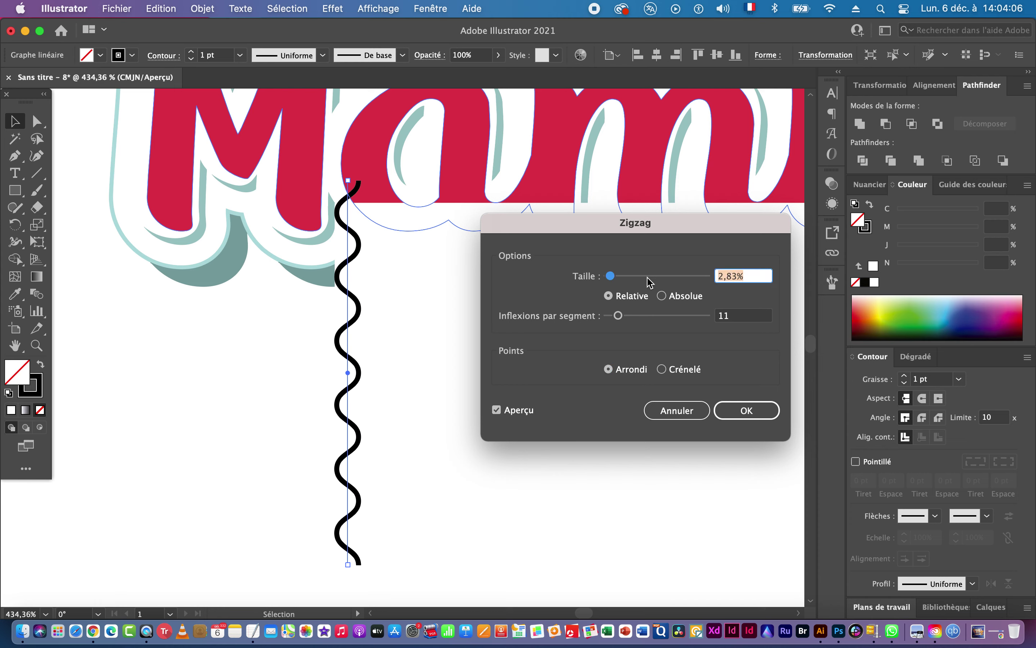
text(2)
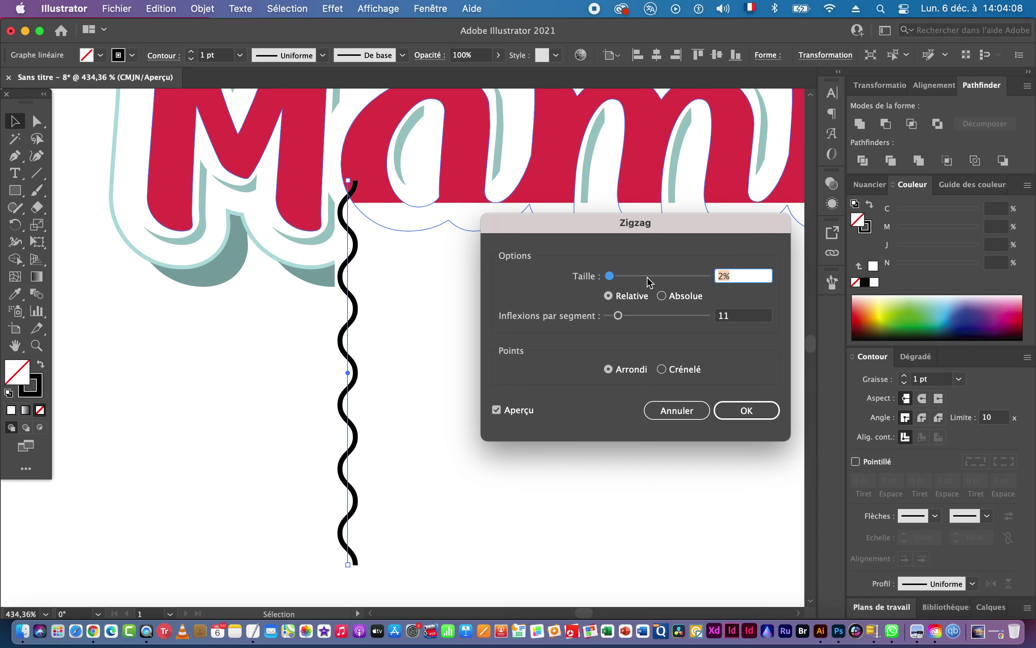
click(745, 321)
text(12)
key(Up)
key(Up)
click(747, 411)
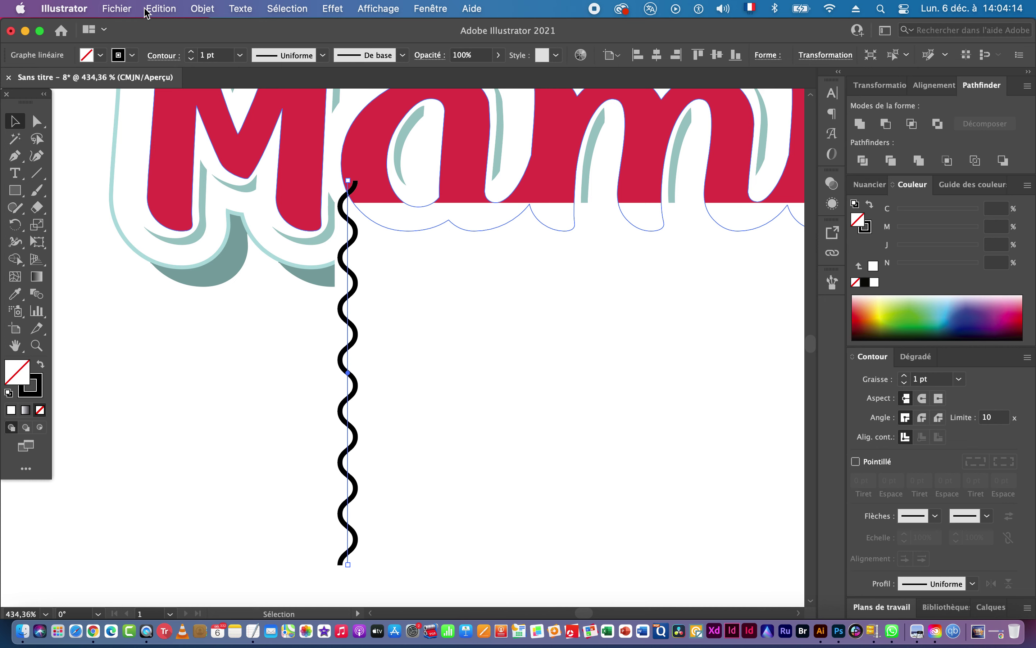
Expand the appearance of the wavy line so that the zigzag becomes a real path.
click(146, 10)
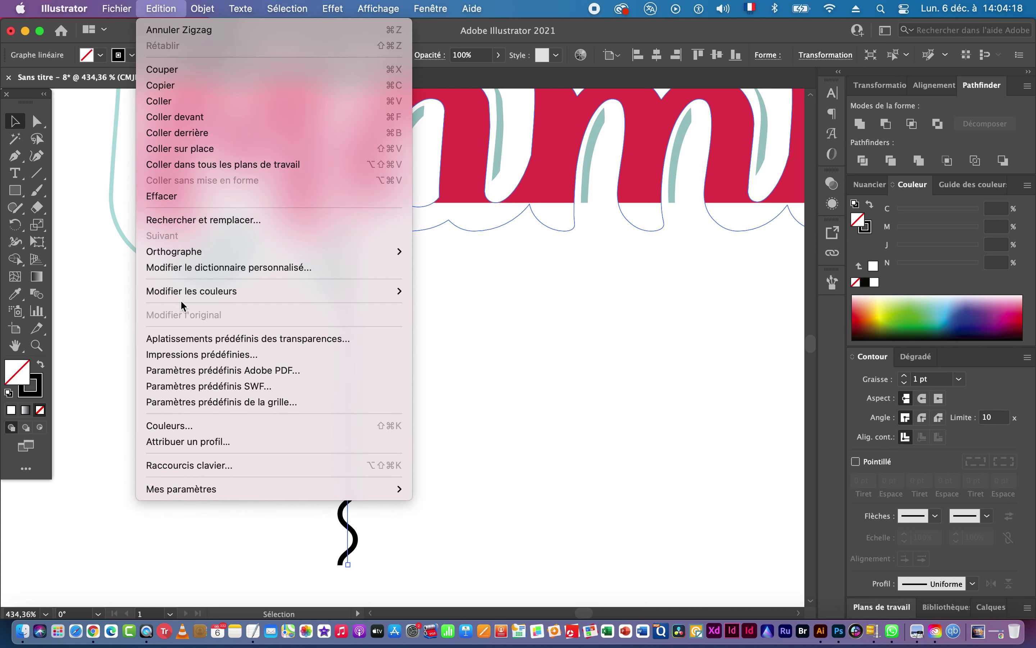
mouse_move(203, 9)
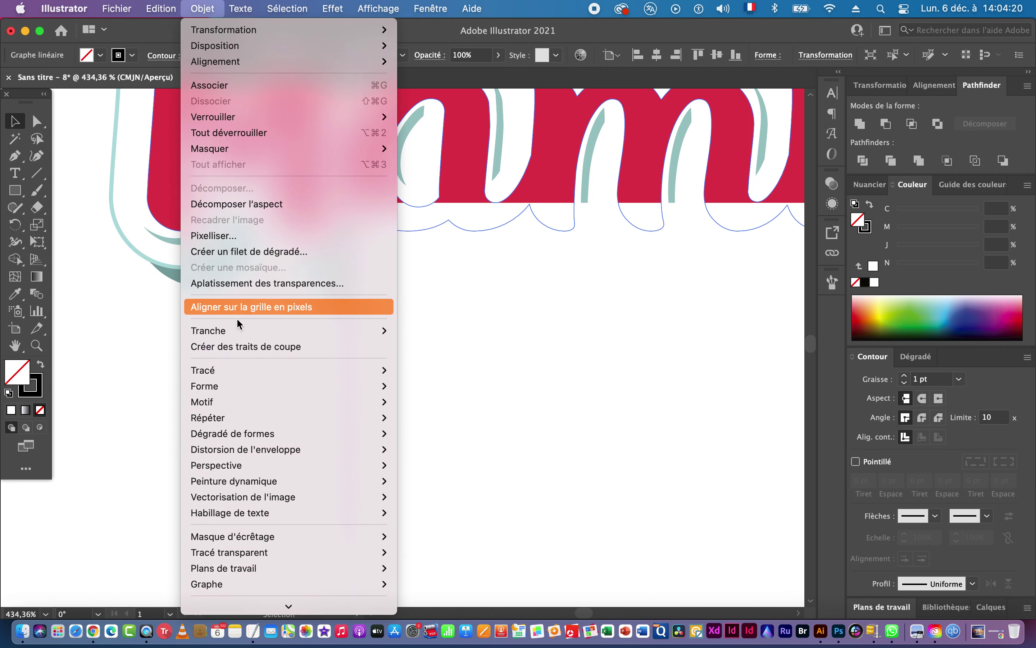
click(232, 204)
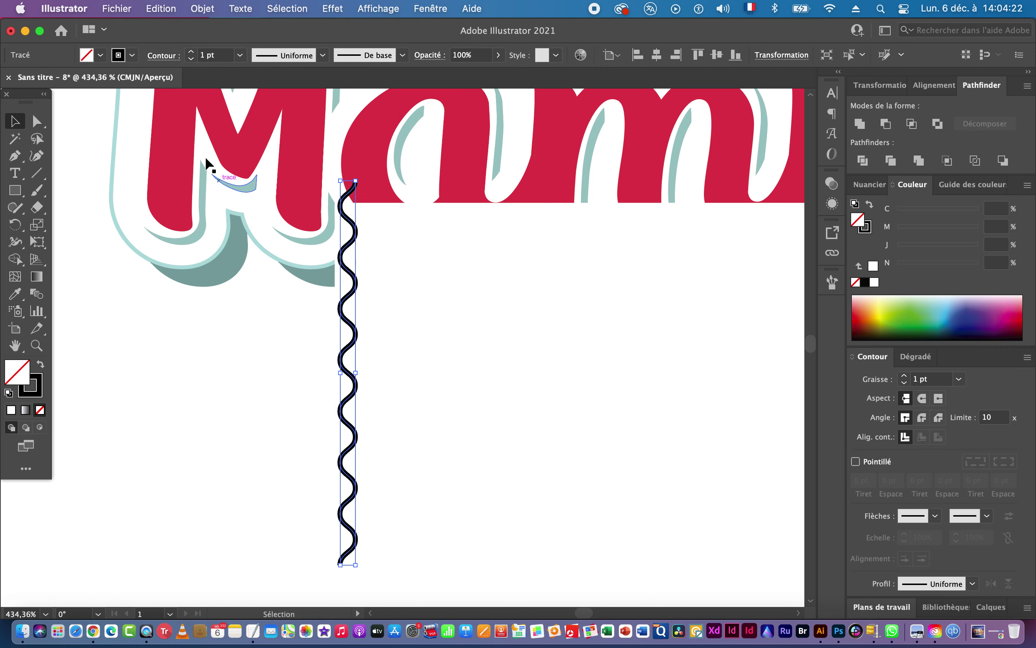
Reflect a copy of the wavy line across the white rectangle's centre onto its opposite side.
scroll(492, 398, down, 5)
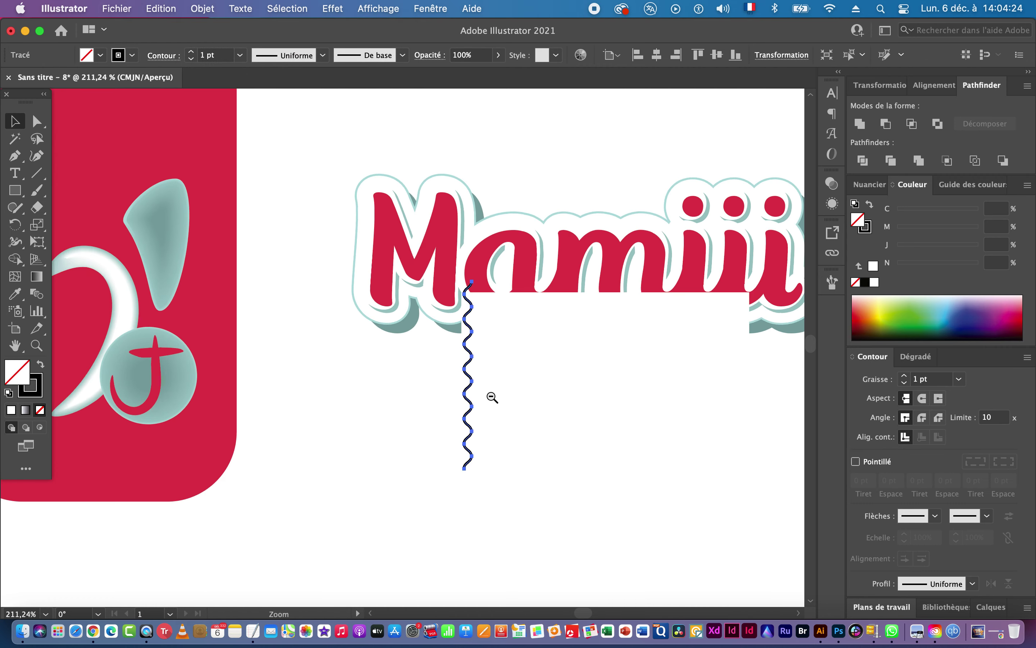
scroll(393, 394, right, 3)
scroll(486, 371, up, 4)
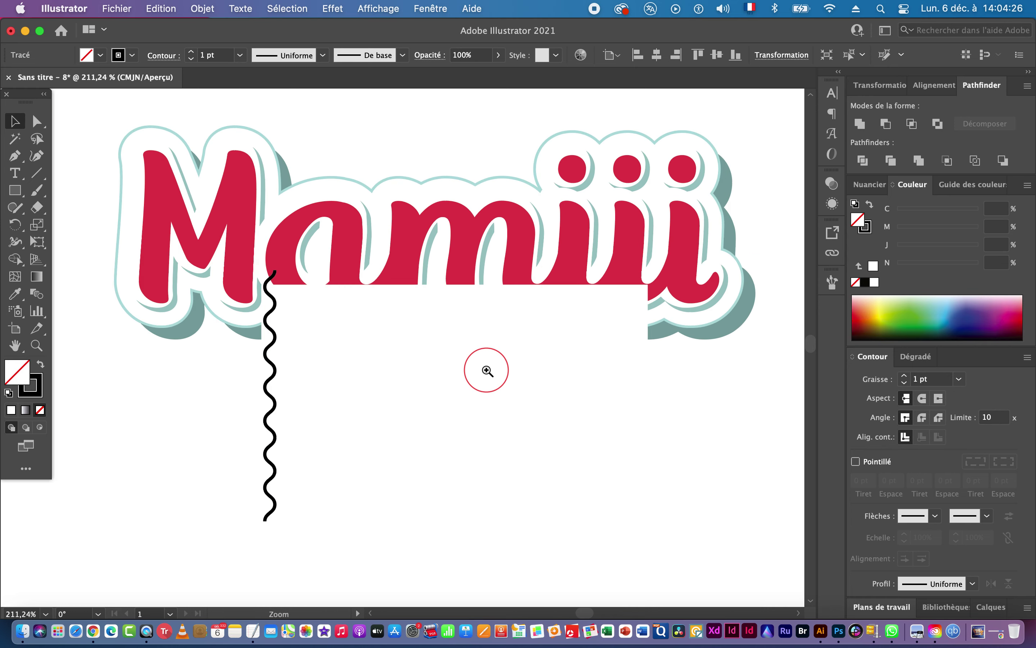
key(o)
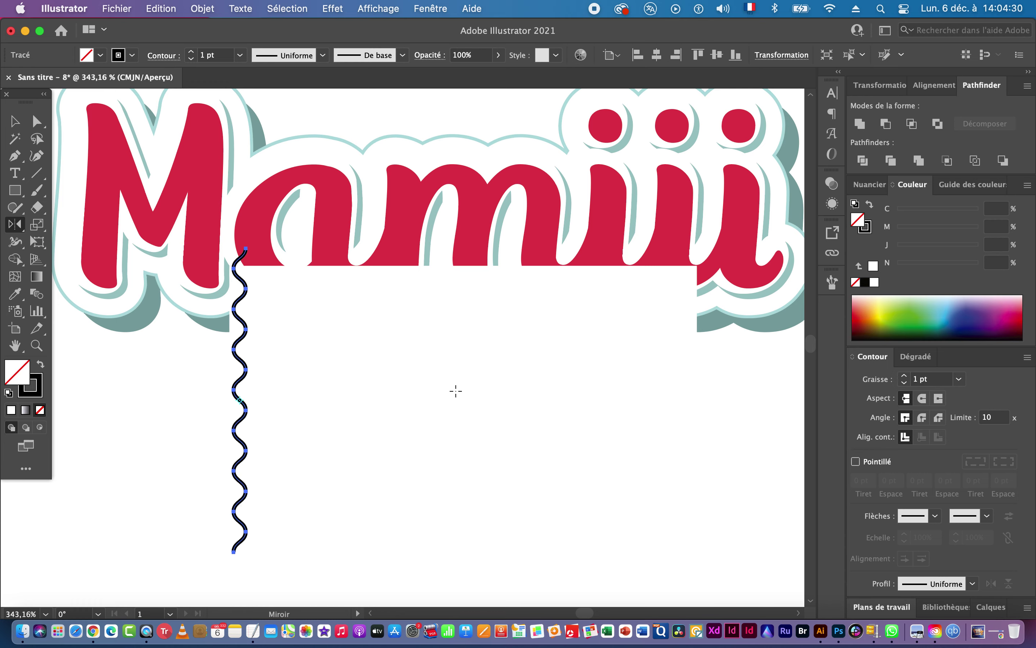
key(super+y)
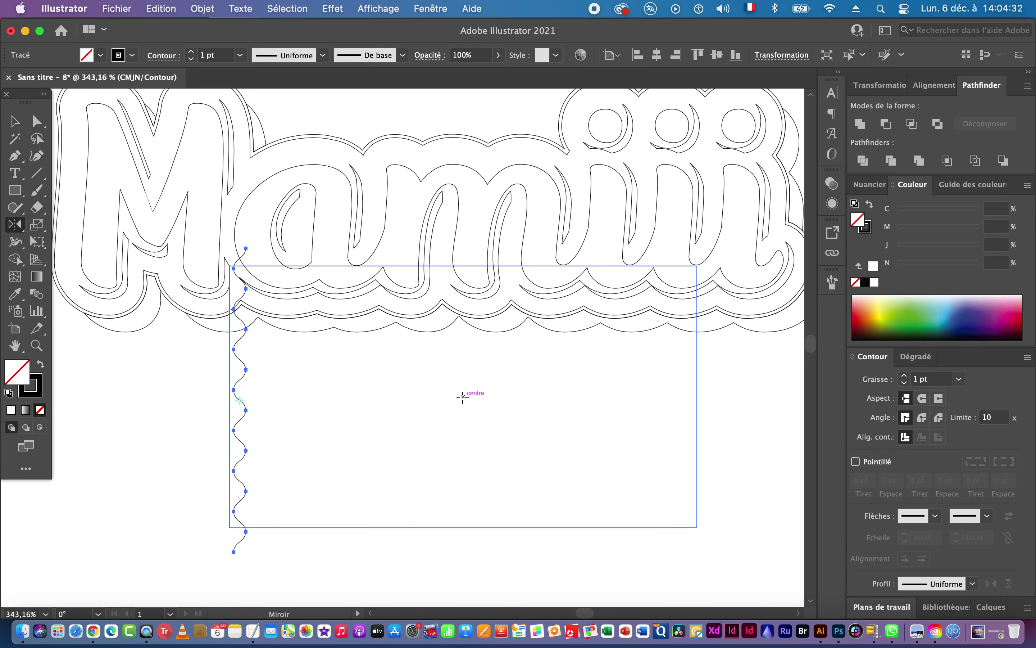
drag(551, 452, 613, 426)
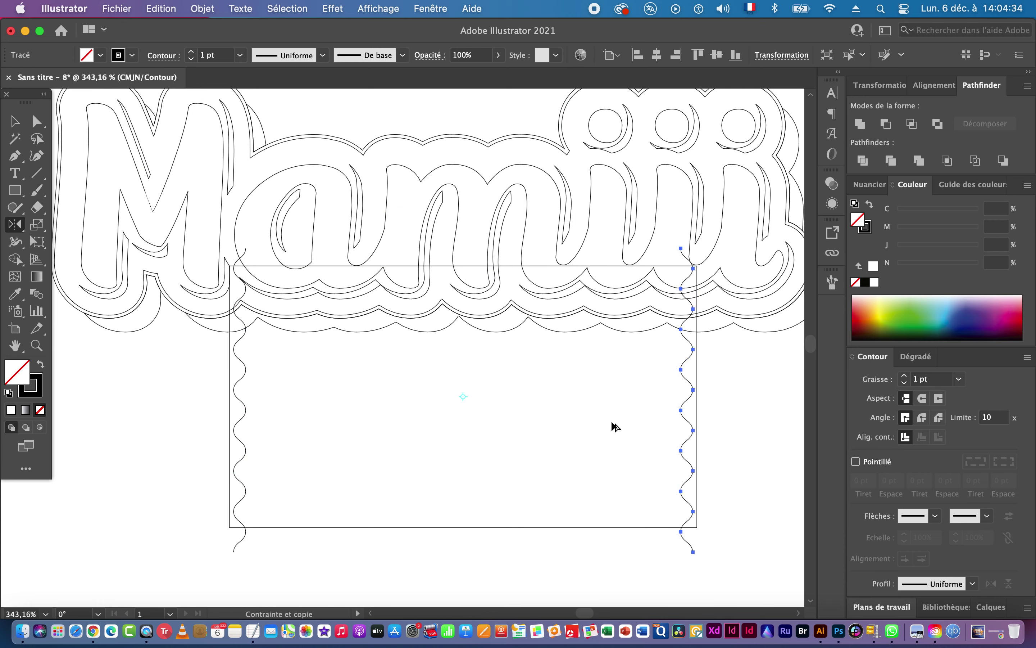
Divide the white rectangle with both wavy lines using the Pathfinder.
click(18, 124)
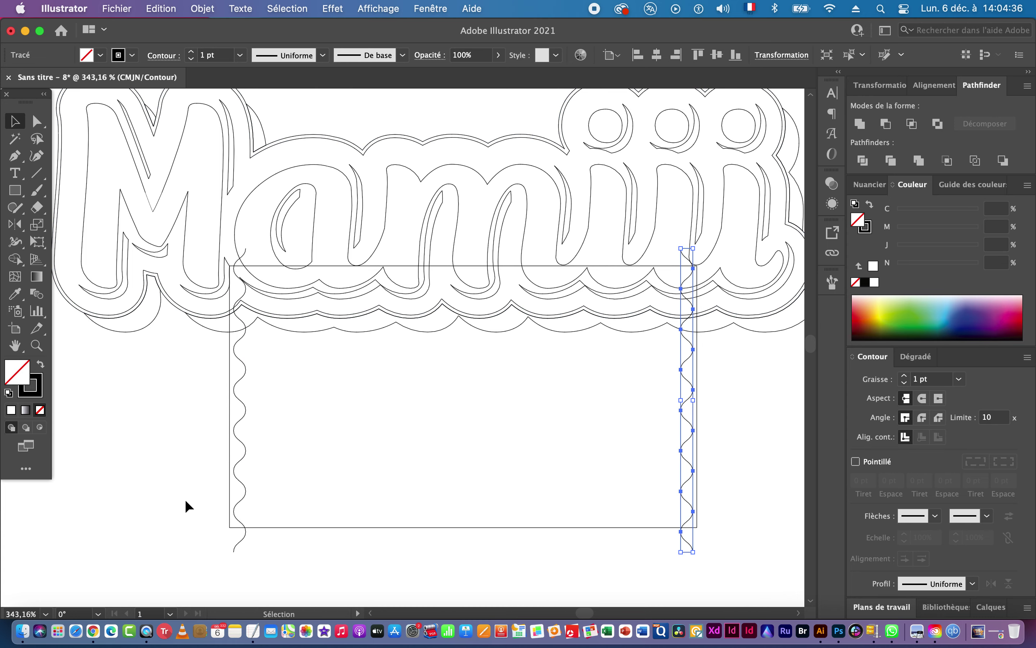
mouse_move(189, 497)
mouse_down()
mouse_move(749, 541)
mouse_move(709, 536)
mouse_up()
key(super+y)
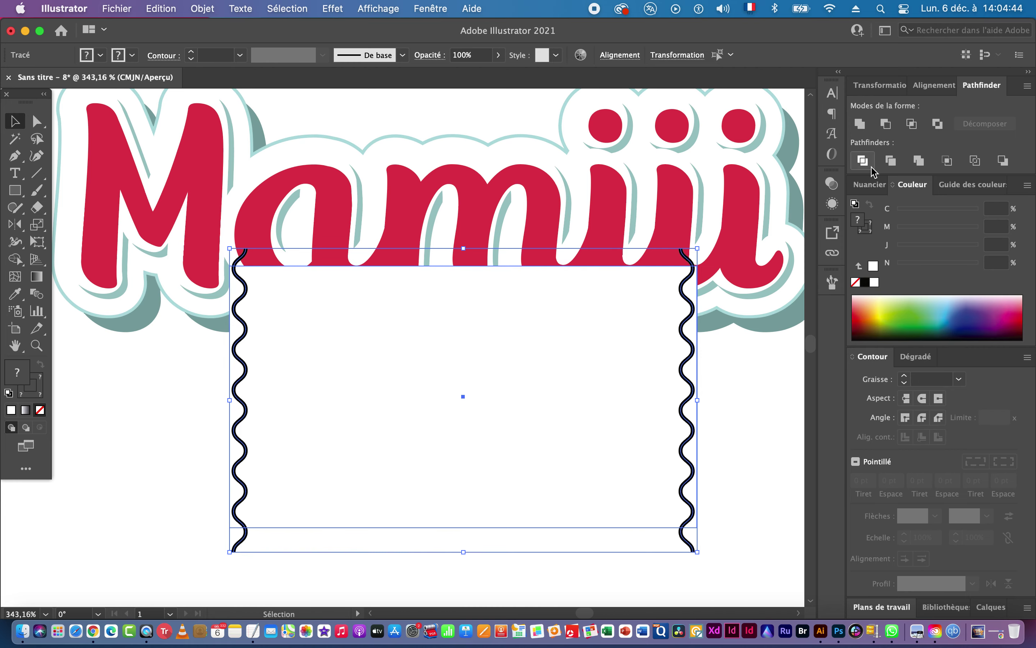
click(865, 162)
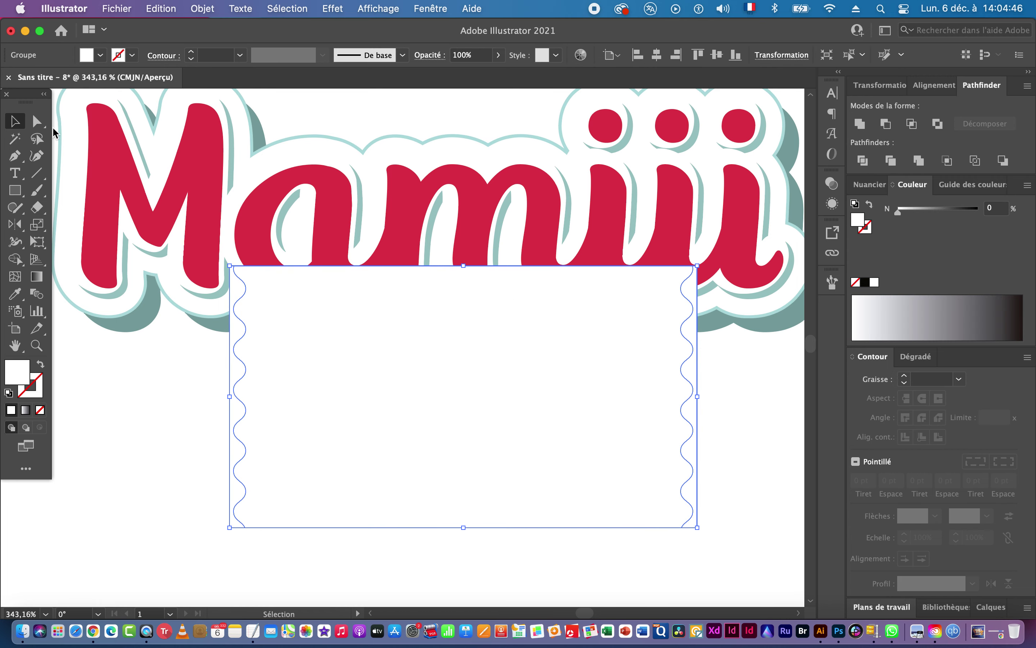
Delete the two narrow slivers outside the wavy cuts of the divided rectangle.
click(36, 121)
click(175, 512)
click(233, 492)
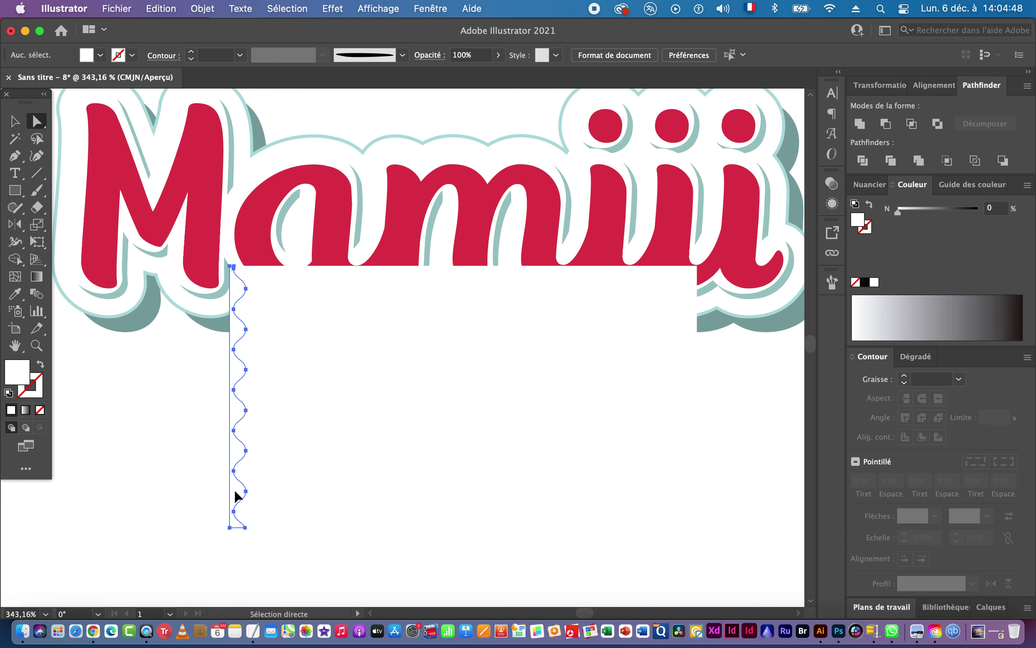
shift+click(692, 455)
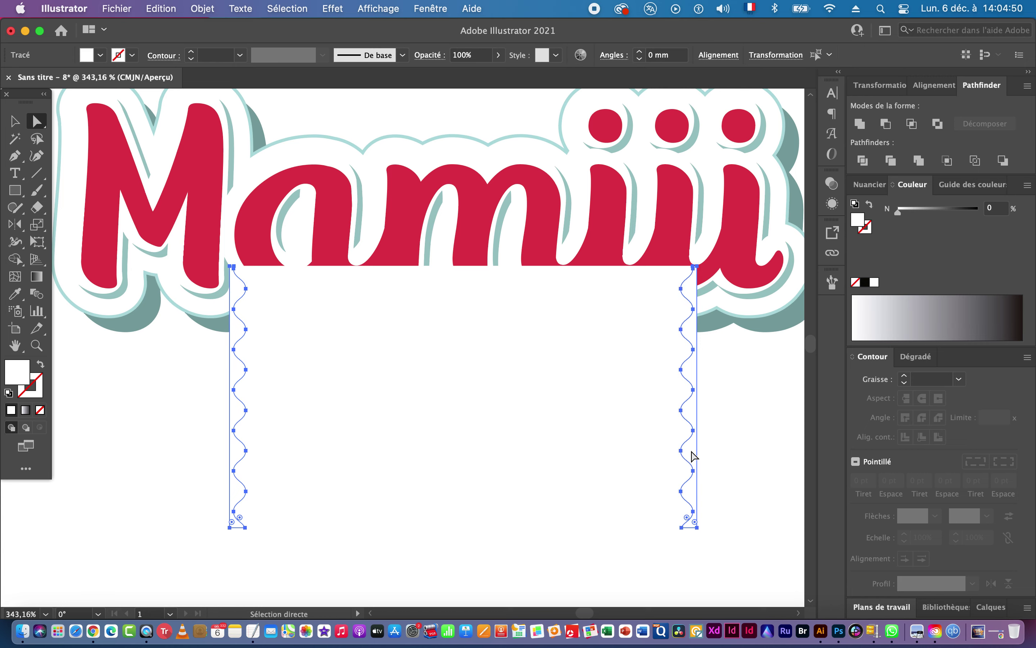
key(Delete)
Fill the wavy-edged banner with the light tan swatch.
key(v)
click(324, 369)
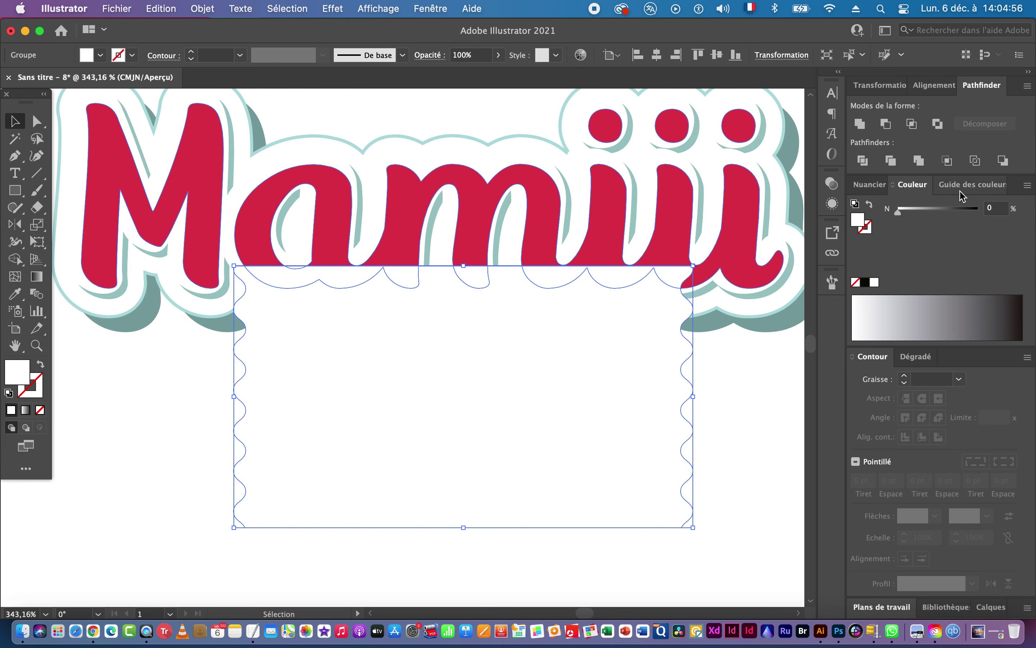
click(870, 184)
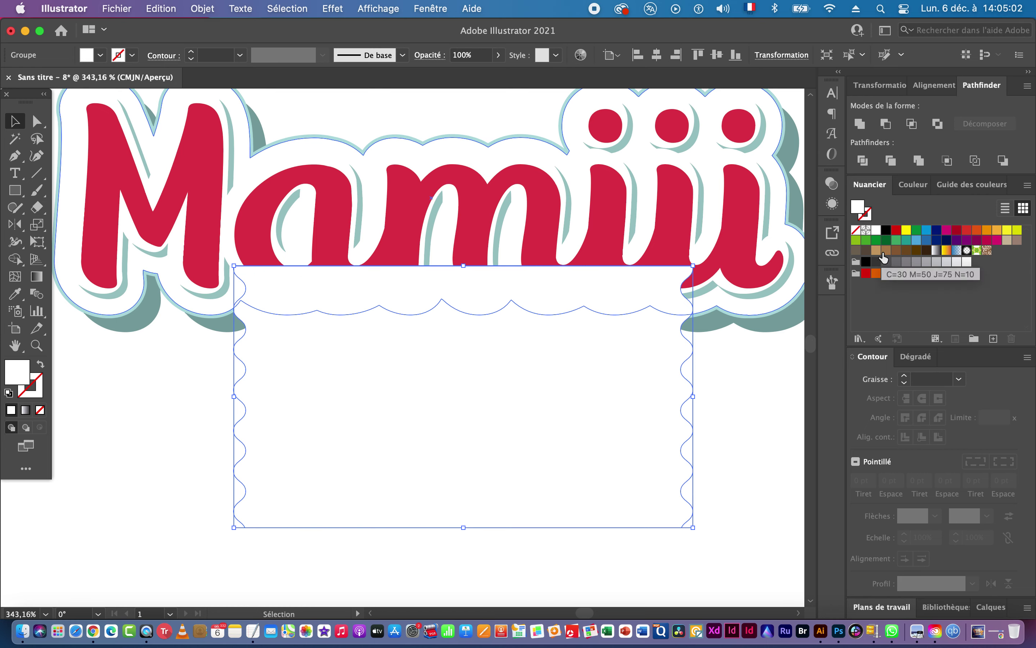
click(877, 250)
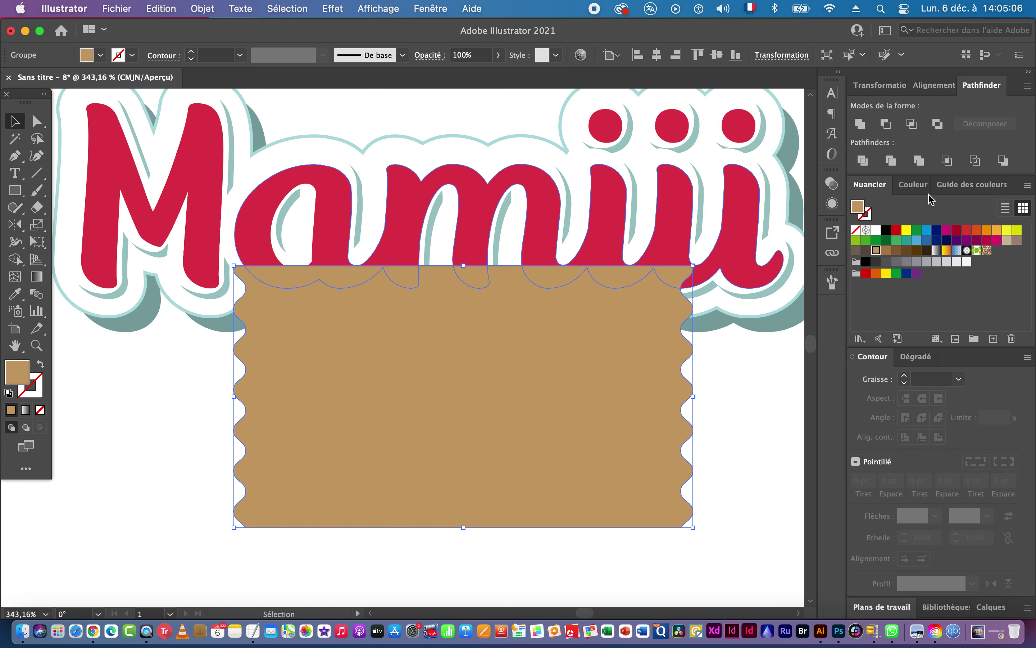
Give the banner a linear white-to-tan gradient with a lighter tan stop at about 73%.
click(916, 362)
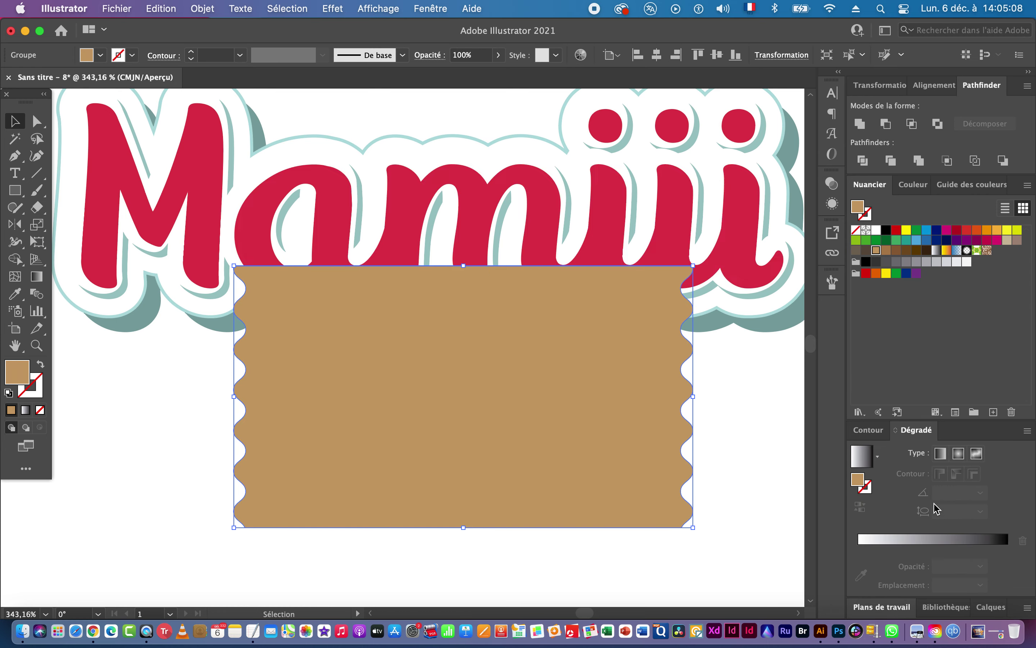
click(1009, 550)
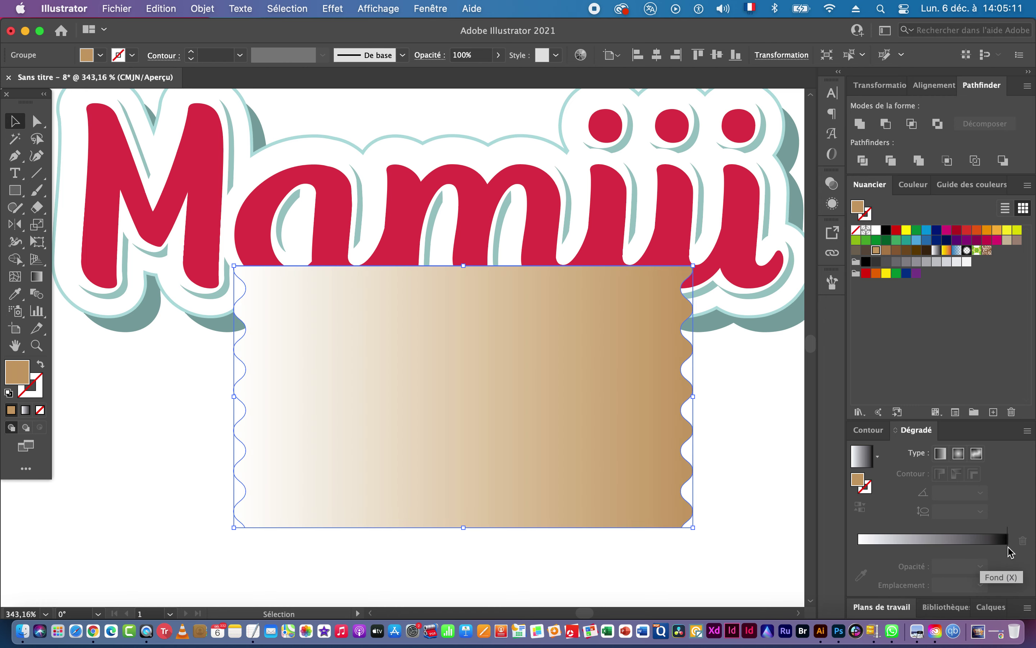
click(968, 550)
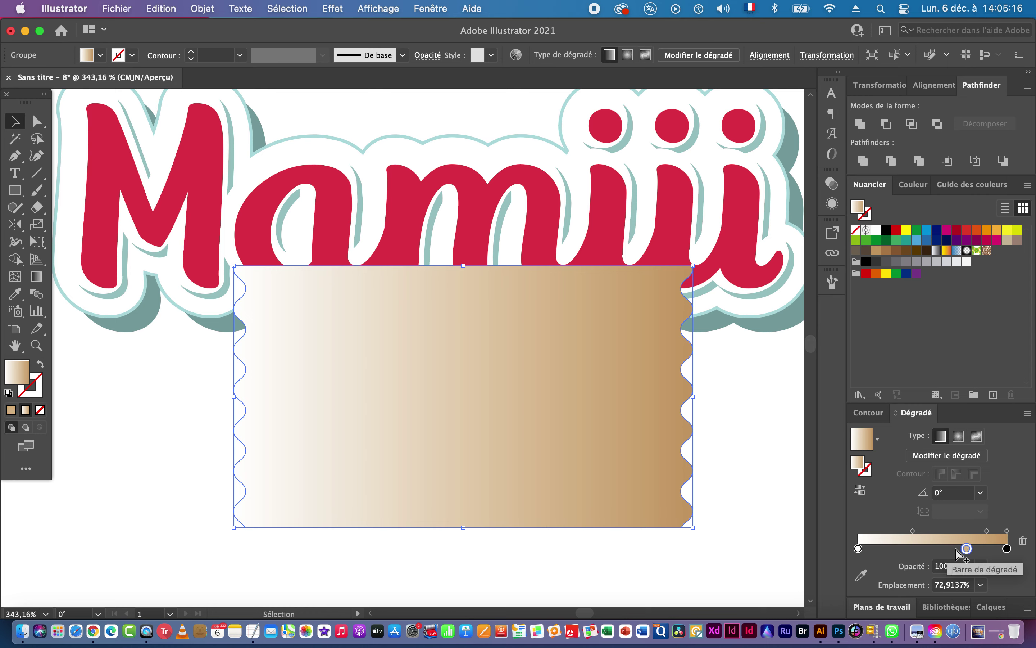
Build a metallic gradient with tan stops at 0%, about 27% and 42%, and two white highlights between the tan areas.
click(860, 549)
drag(860, 549, 924, 549)
click(968, 549)
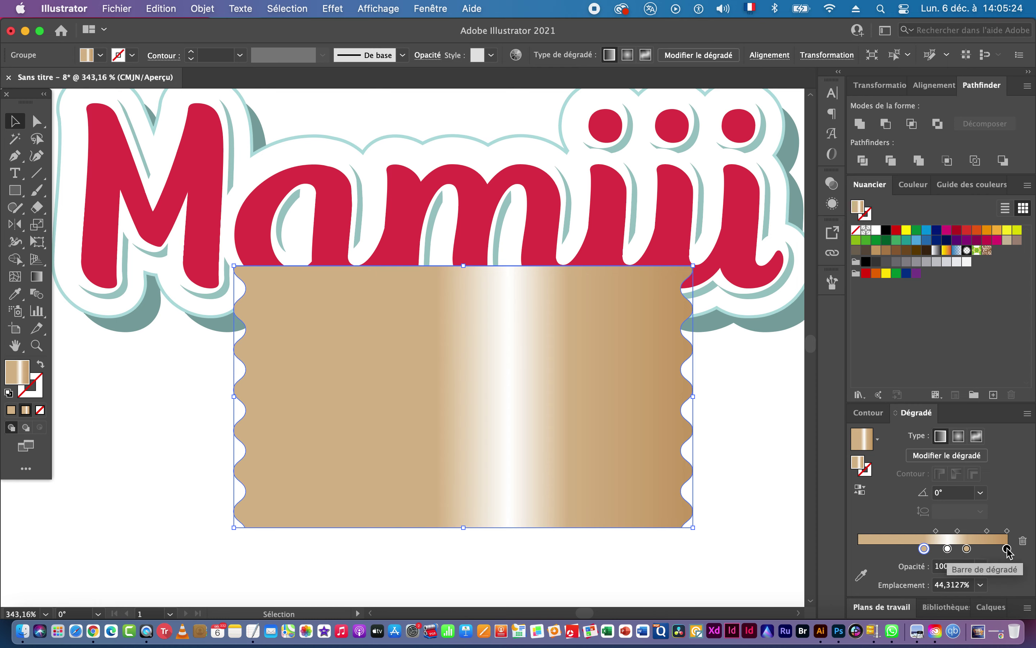
drag(1007, 549, 877, 570)
drag(1007, 549, 856, 547)
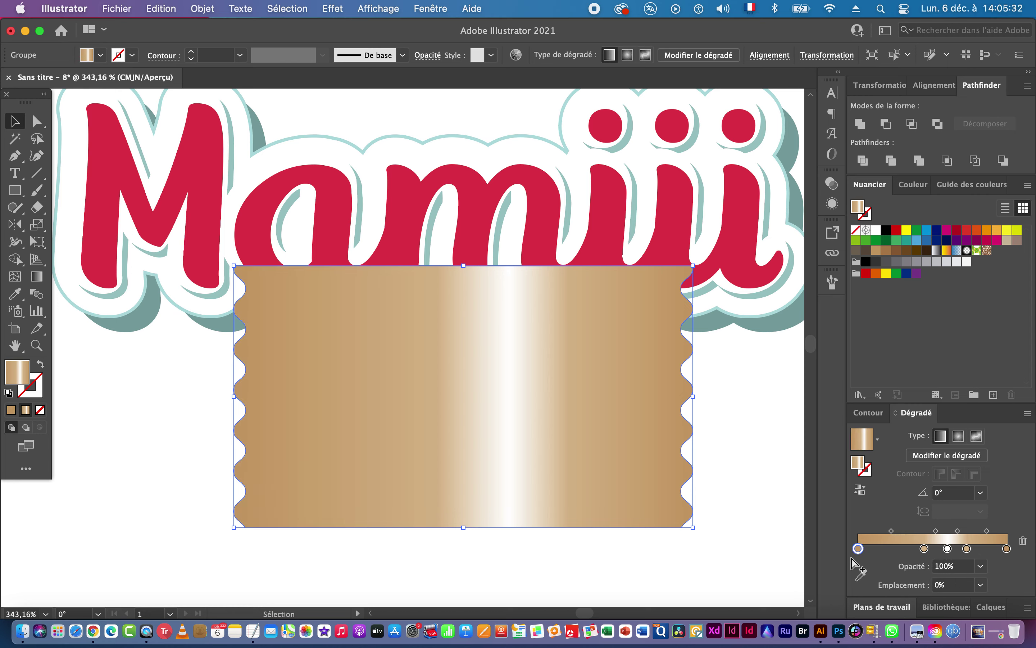
mouse_move(925, 549)
mouse_down()
mouse_move(948, 550)
mouse_move(892, 549)
mouse_move(924, 550)
mouse_move(901, 557)
mouse_up()
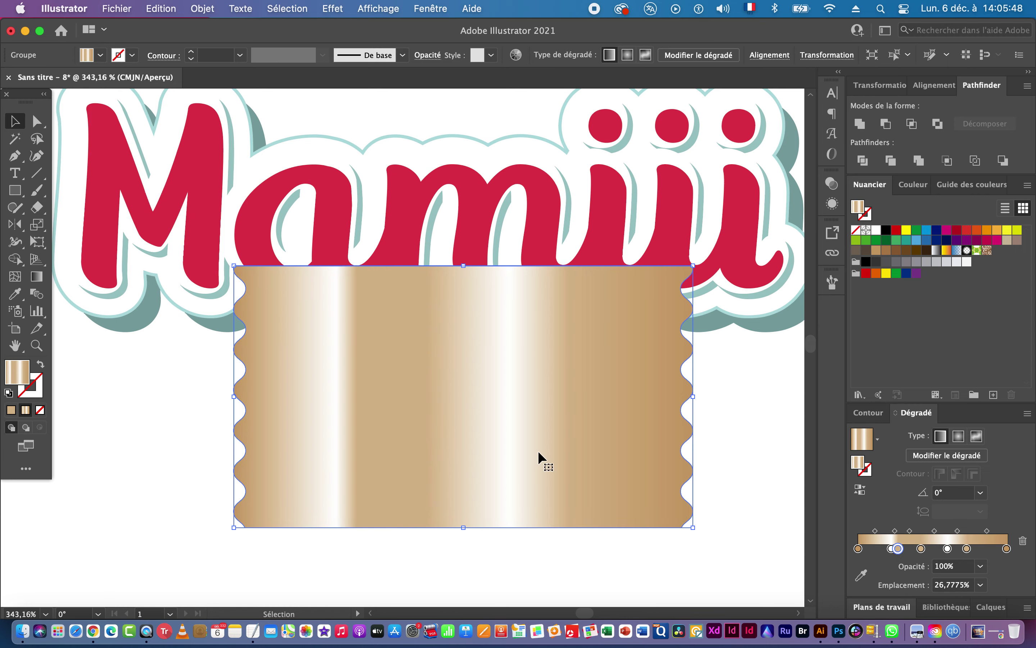
Send the gradient banner to the back behind the Mamiii lettering and shift it slightly down.
right_click(485, 400)
mouse_move(570, 540)
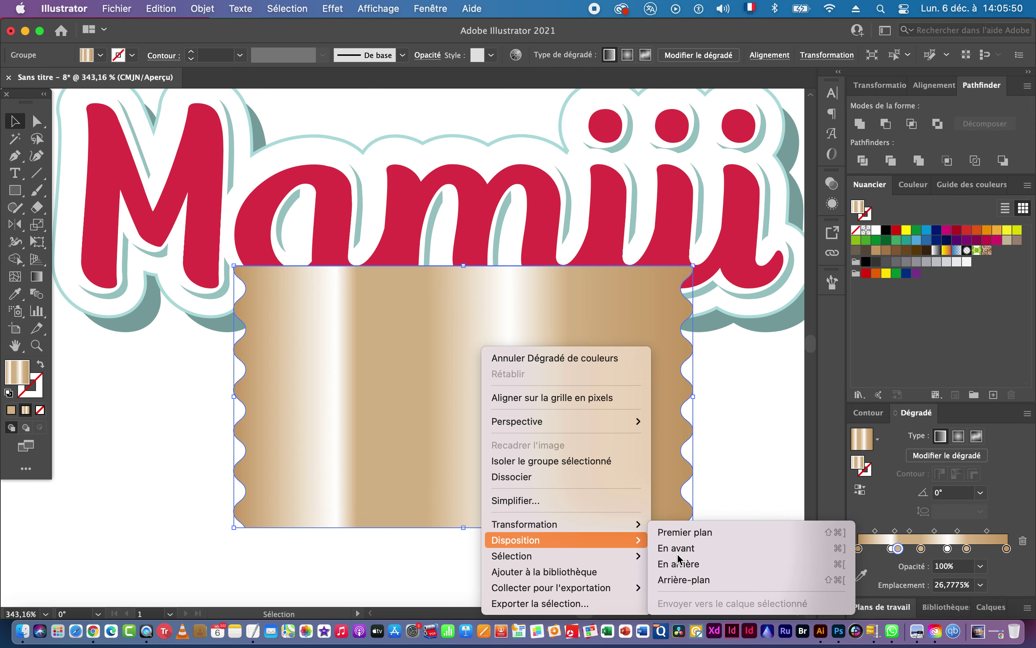
click(694, 580)
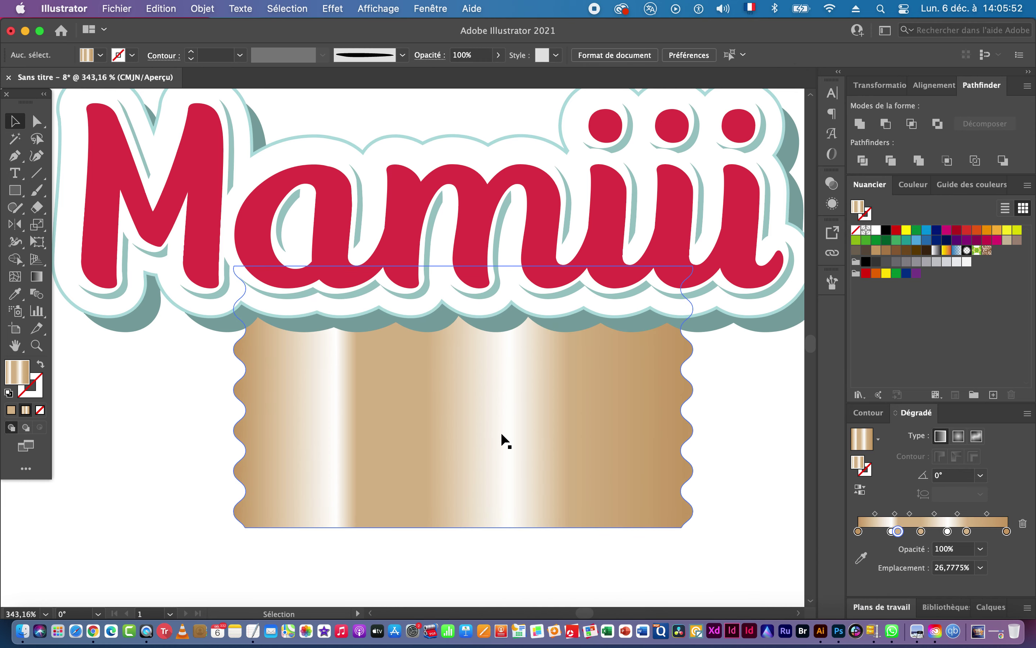
drag(501, 401, 501, 418)
Replace the black Mamiii text beside the reference photo with "Original".
drag(628, 452, 304, 431)
drag(421, 427, 500, 400)
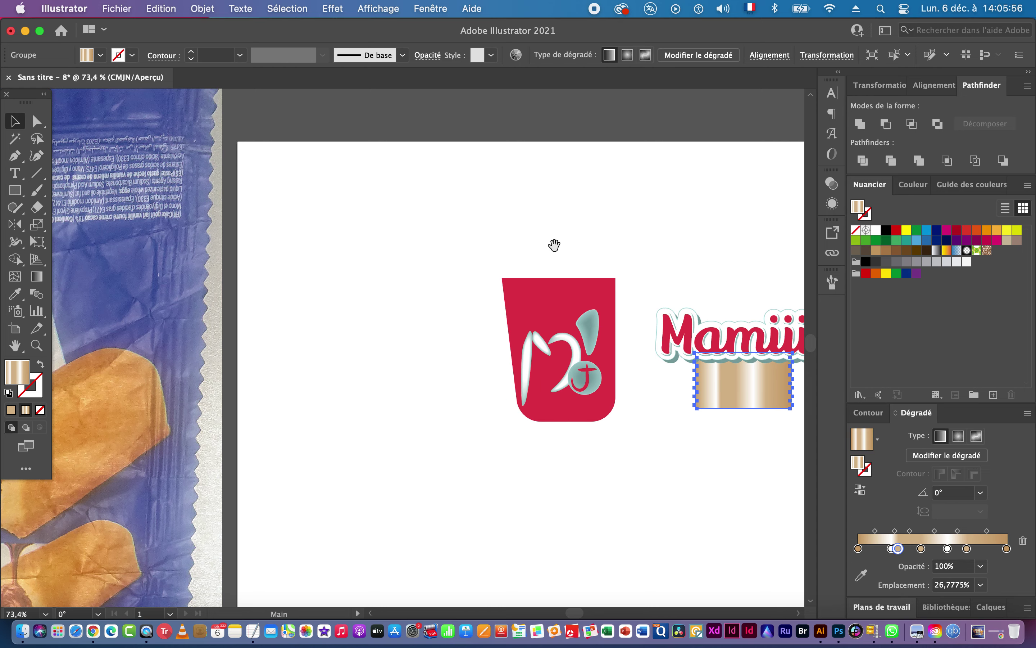
drag(552, 227, 595, 325)
drag(575, 150, 567, 270)
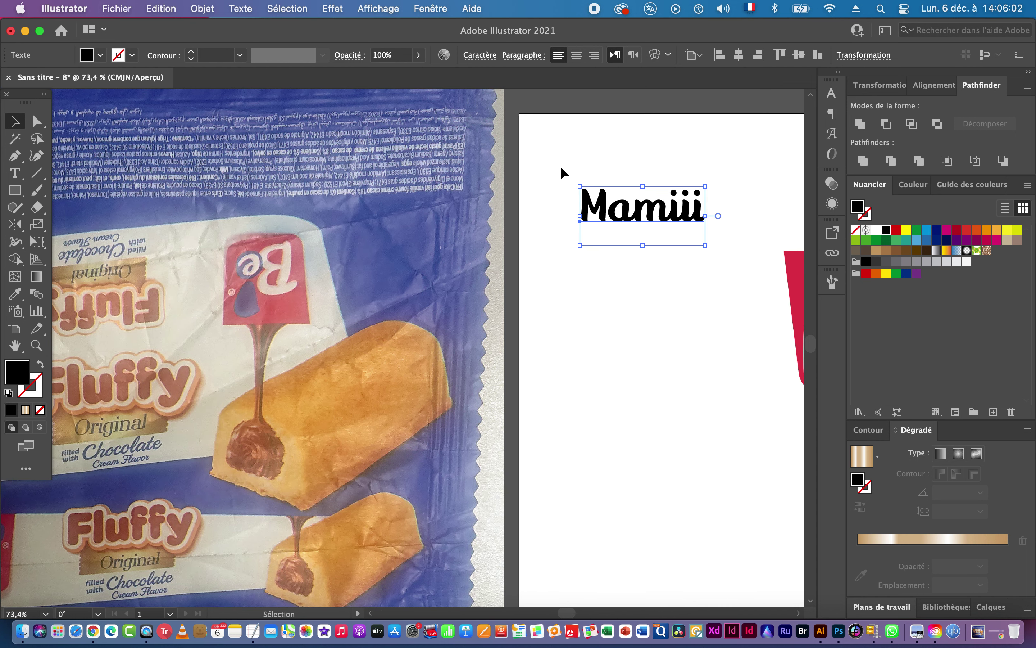
key(o)
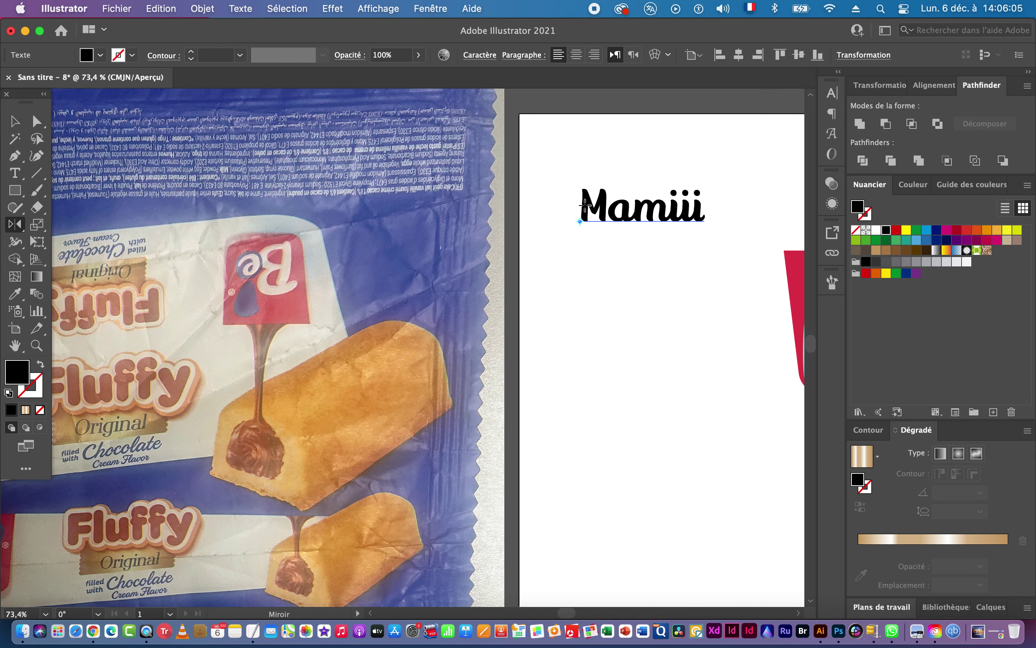
key(t)
double_click(616, 213)
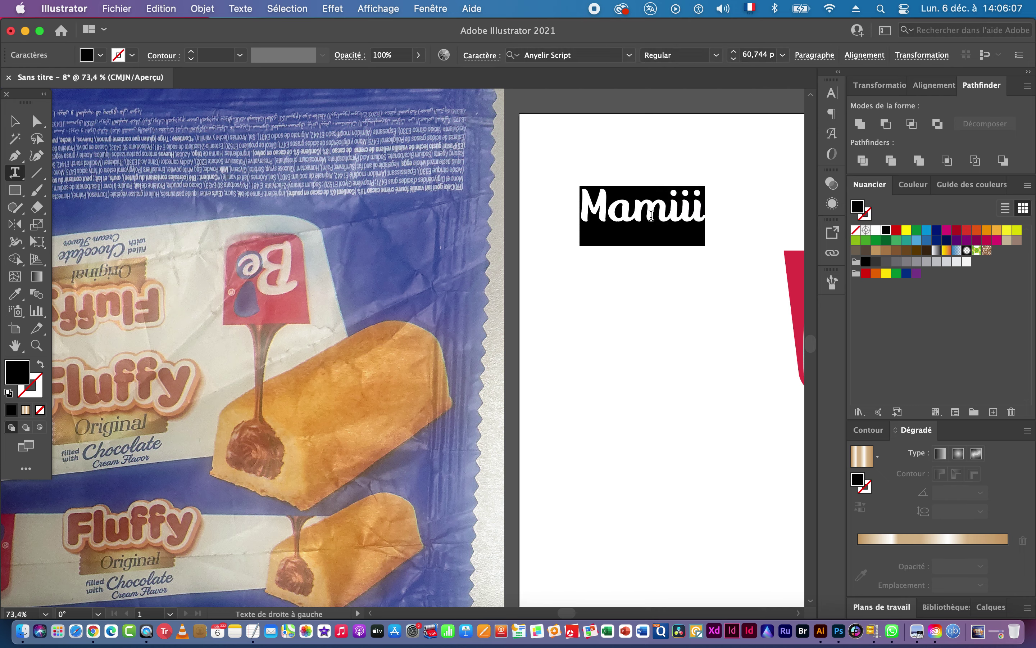
text(Ori)
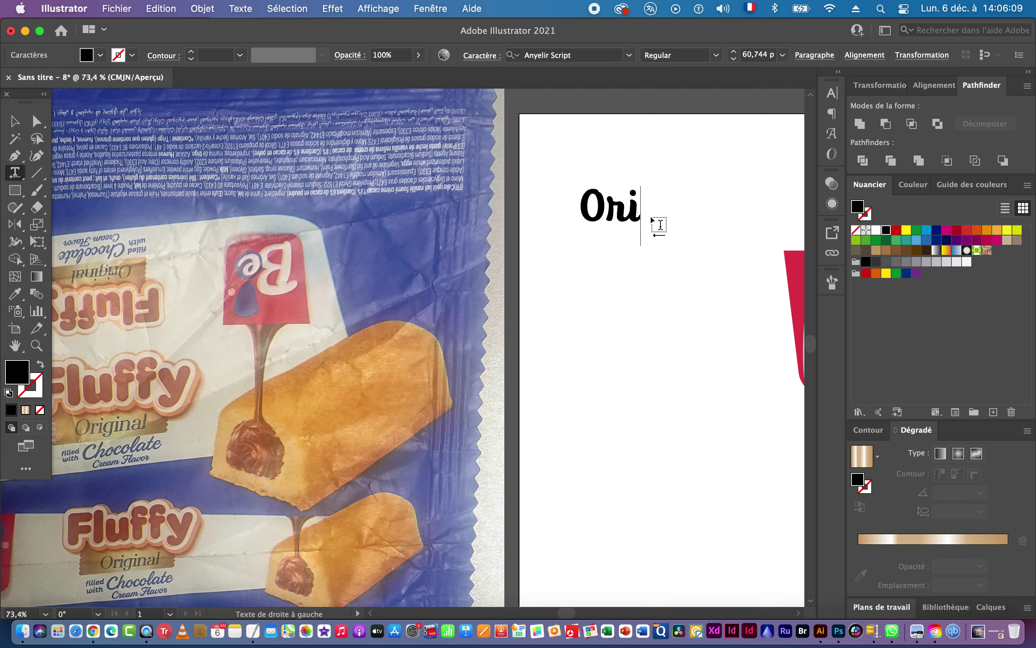
text(ginal)
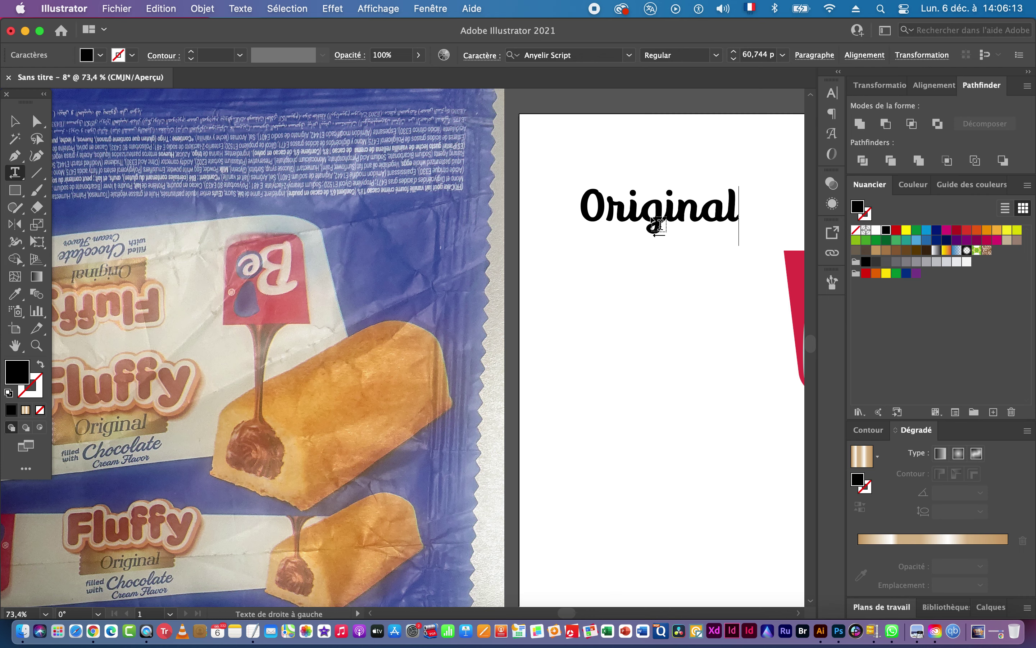
Duplicate the "Original" text just below itself and change the copy to "Chocolate".
click(15, 121)
drag(622, 244, 633, 274)
double_click(639, 267)
double_click(640, 268)
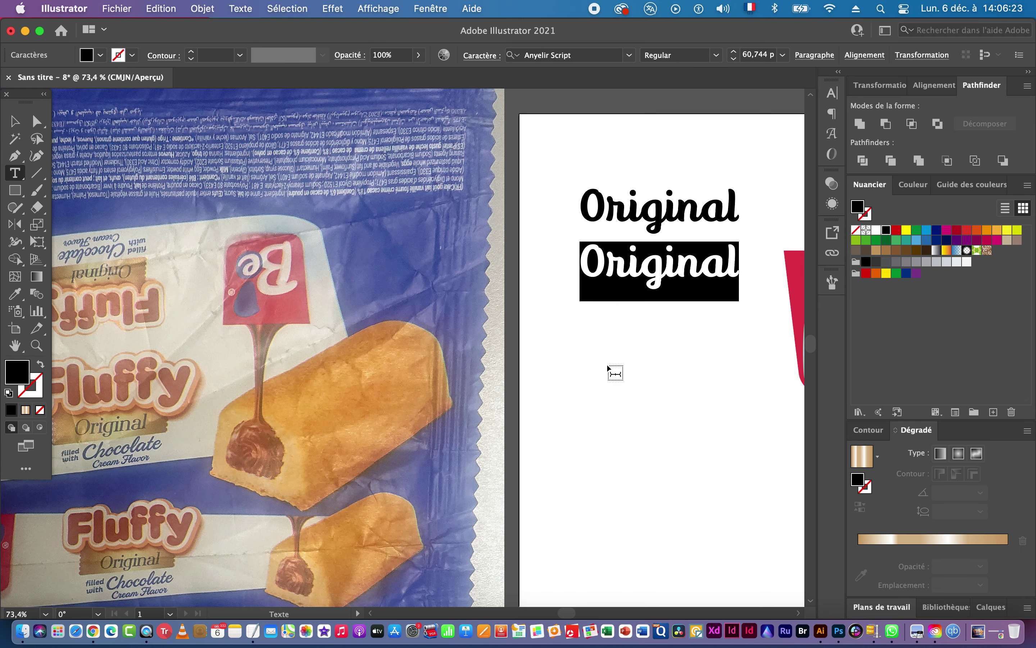
text(Ch)
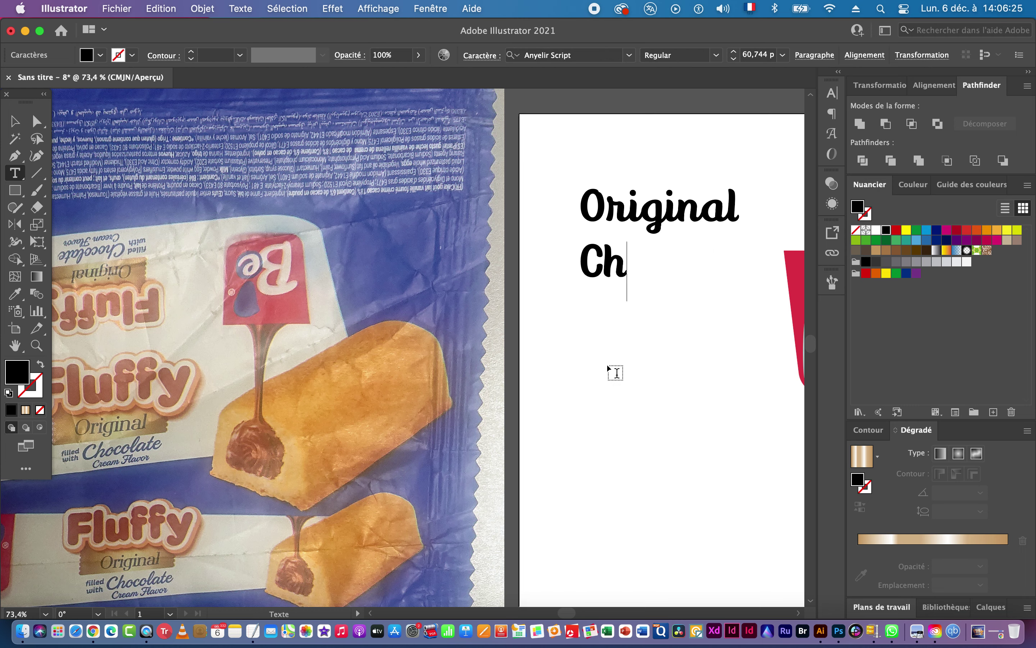
text(ocol)
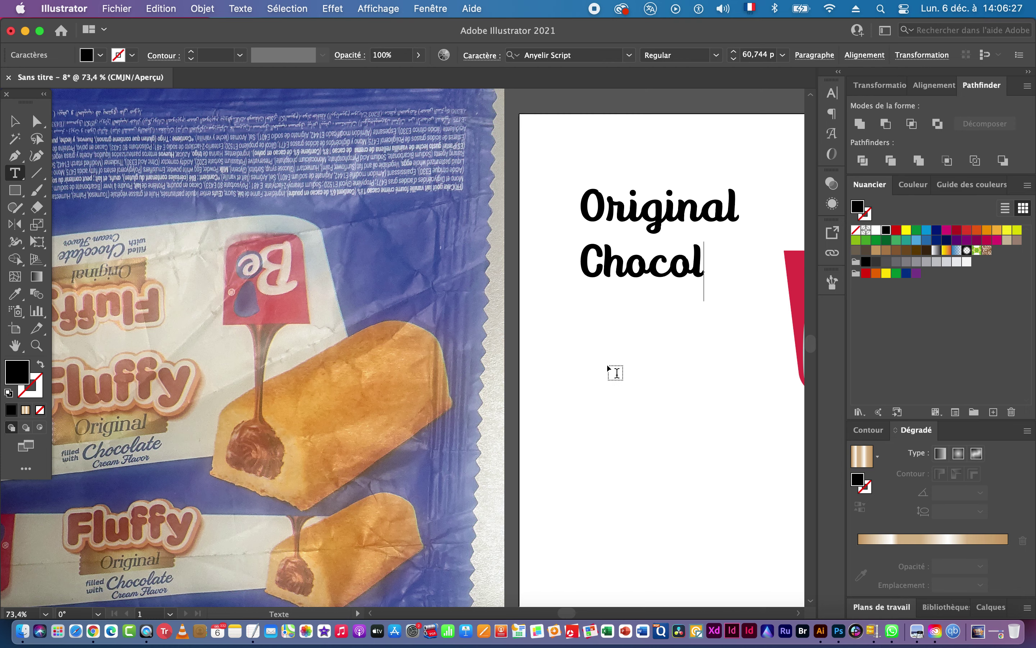
text(ate)
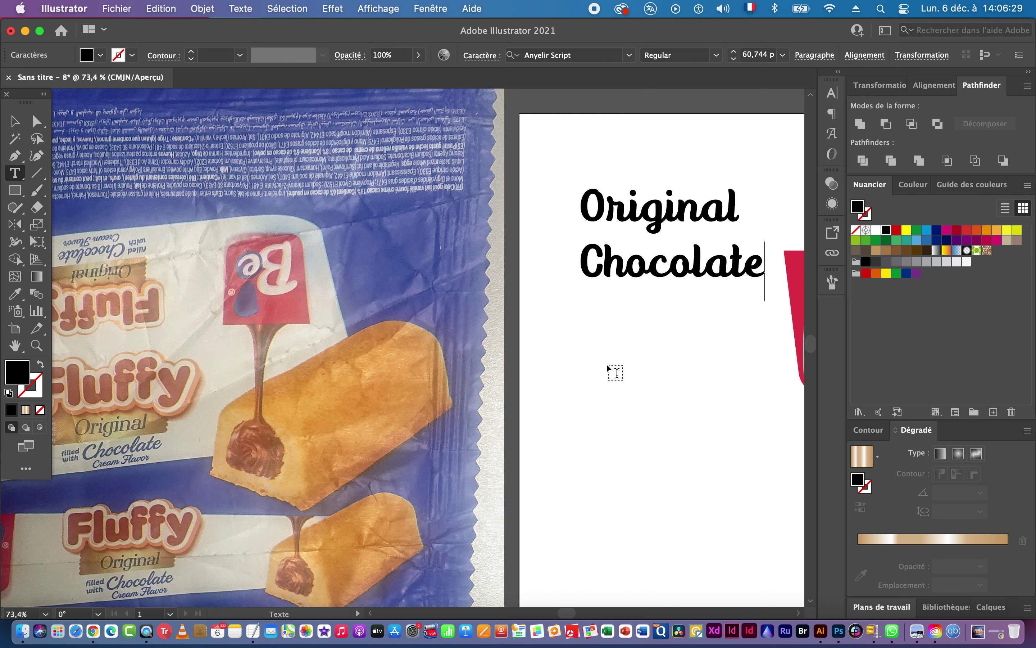
Duplicate the "Chocolate" text just below itself and change the copy to "Cream".
drag(658, 270, 656, 359)
click(15, 121)
key(t)
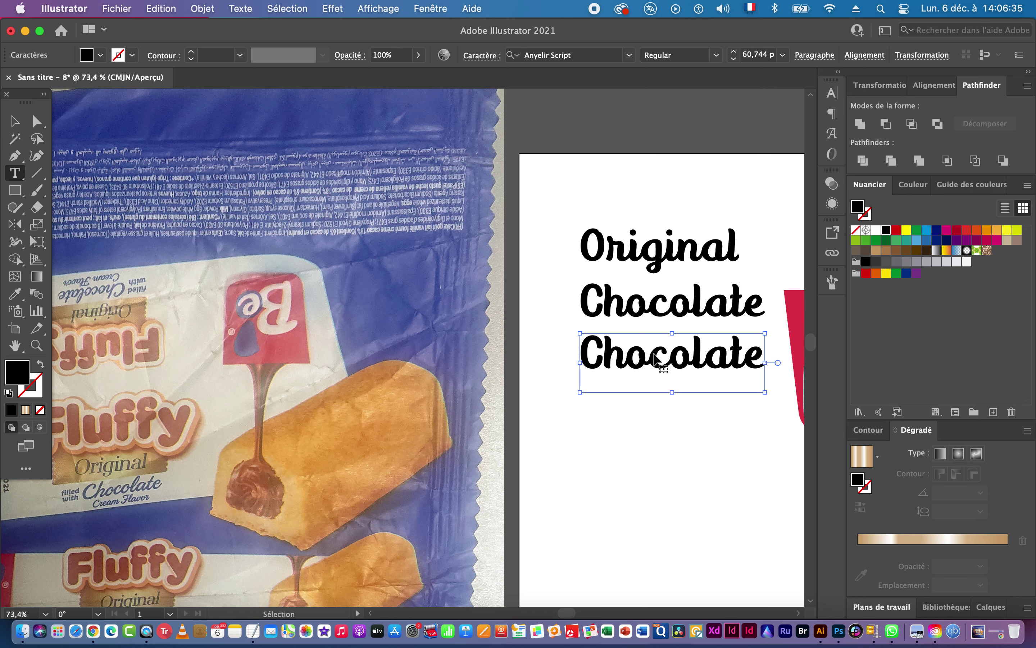
double_click(654, 354)
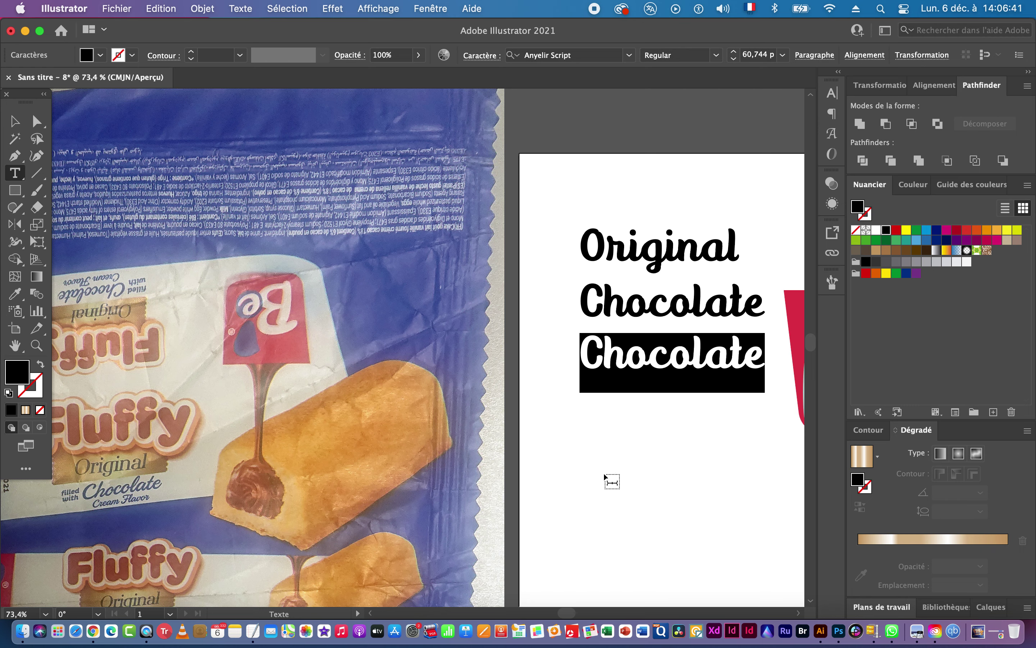
text(Cr)
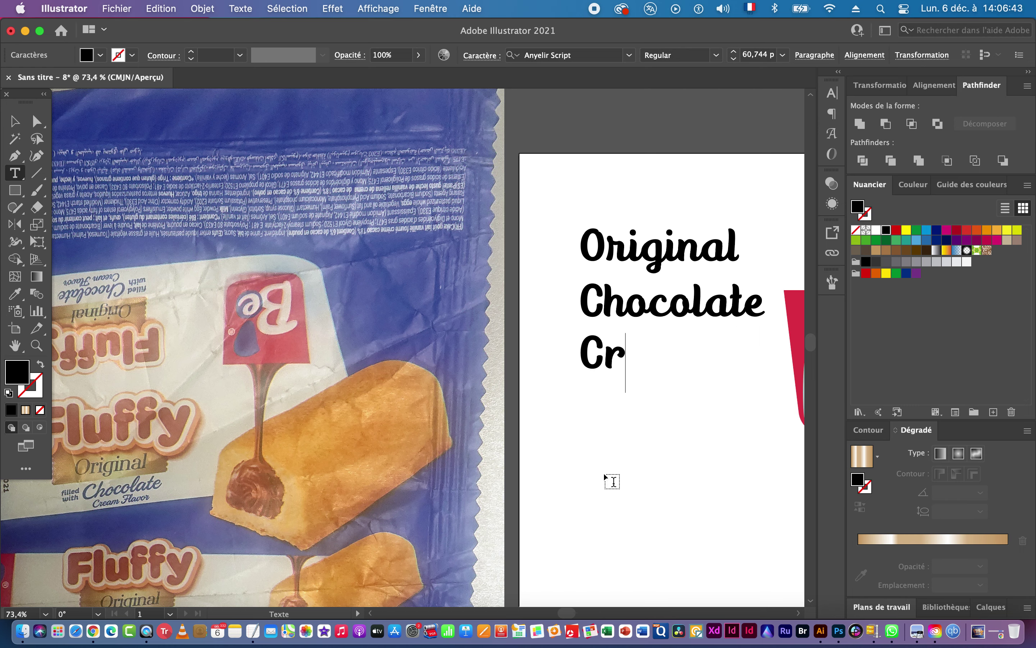
text(eam)
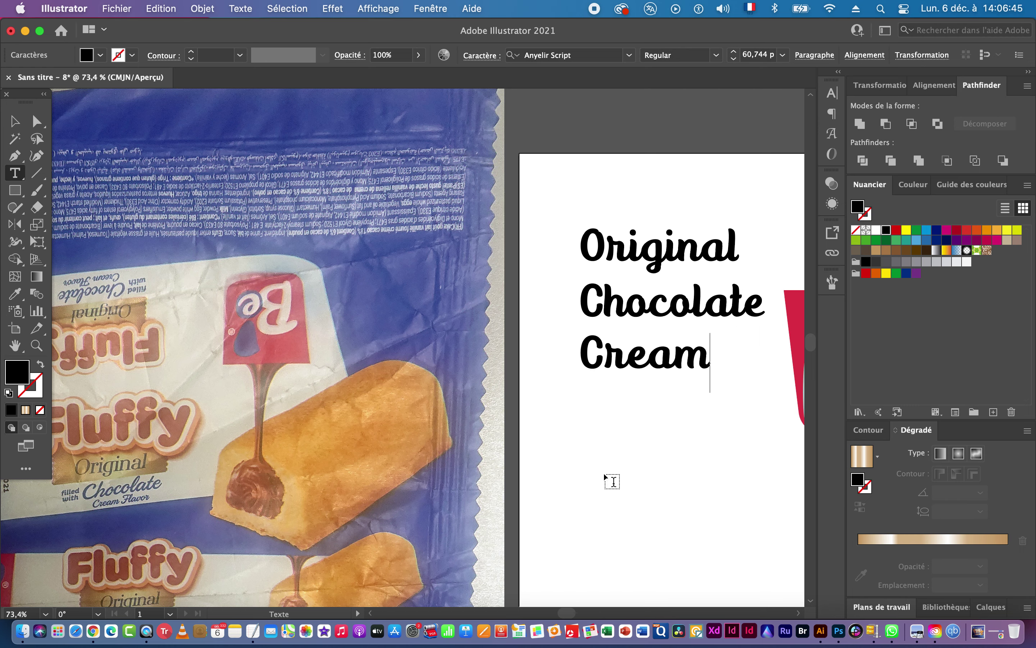
Extend the "Cream" text to read "Cream Flavor" and duplicate it just below itself.
text( fla)
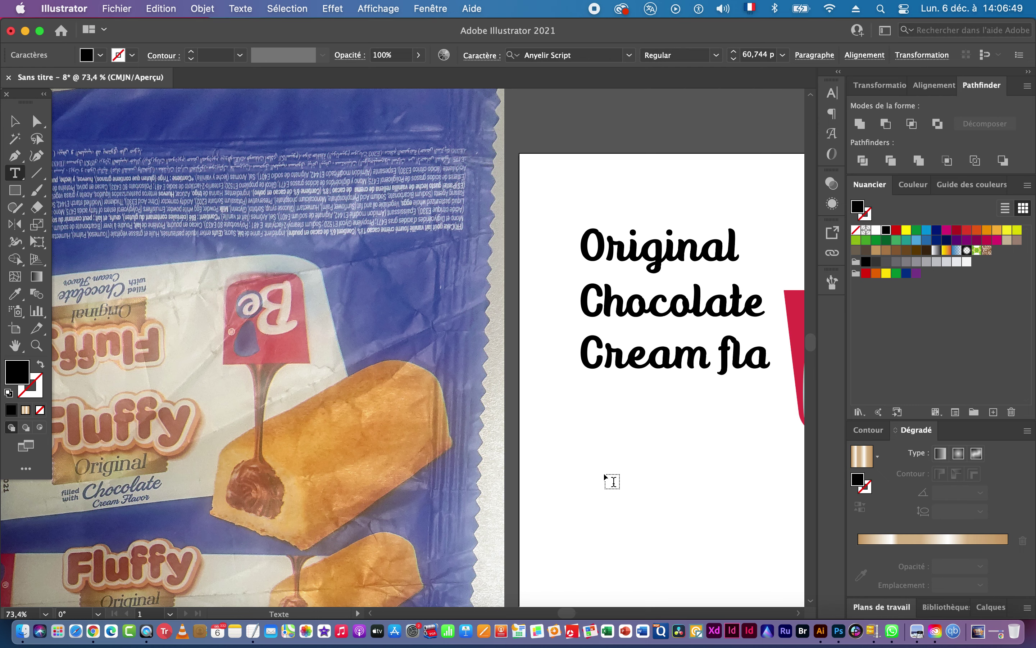
text(vo)
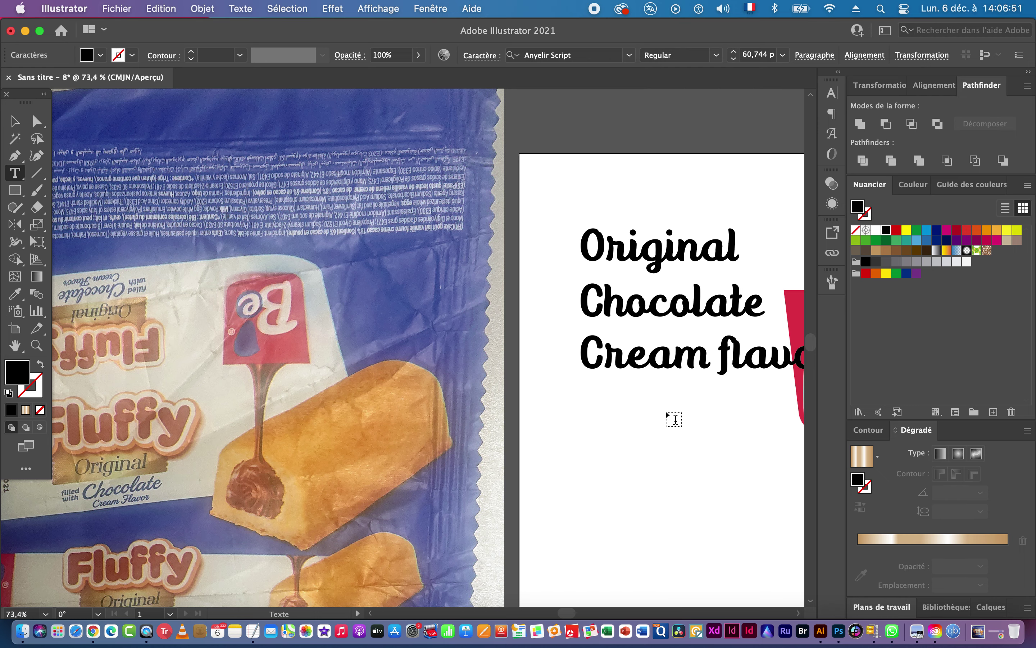
drag(733, 355, 670, 422)
text(F)
key(Escape)
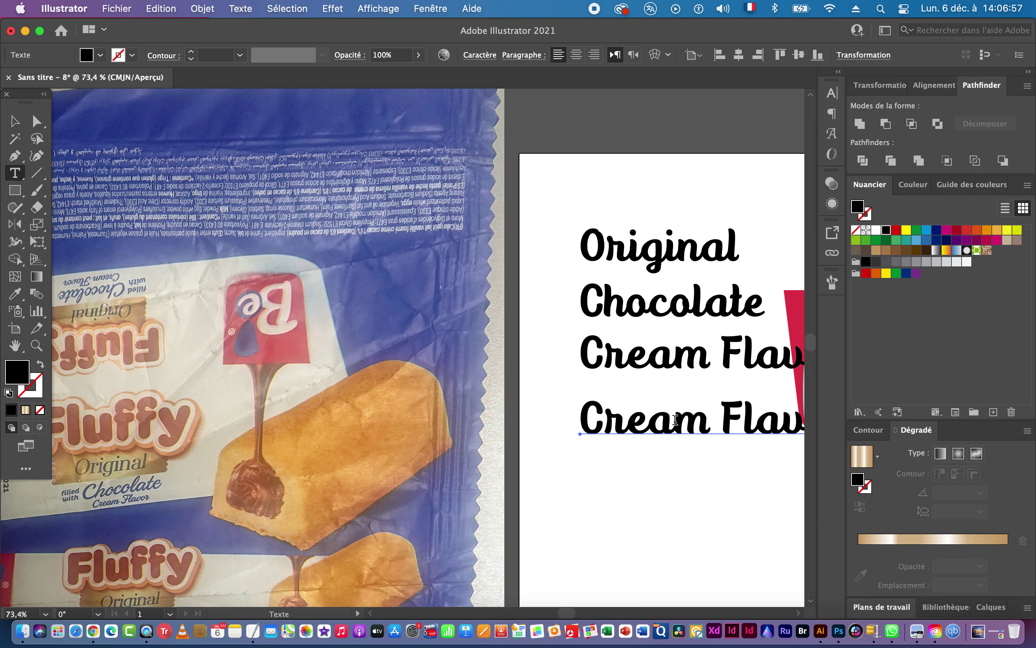
Replace the lower "Cream Flavor" copy with "Filled" and "with" on two lines.
click(667, 425)
triple_click(666, 425)
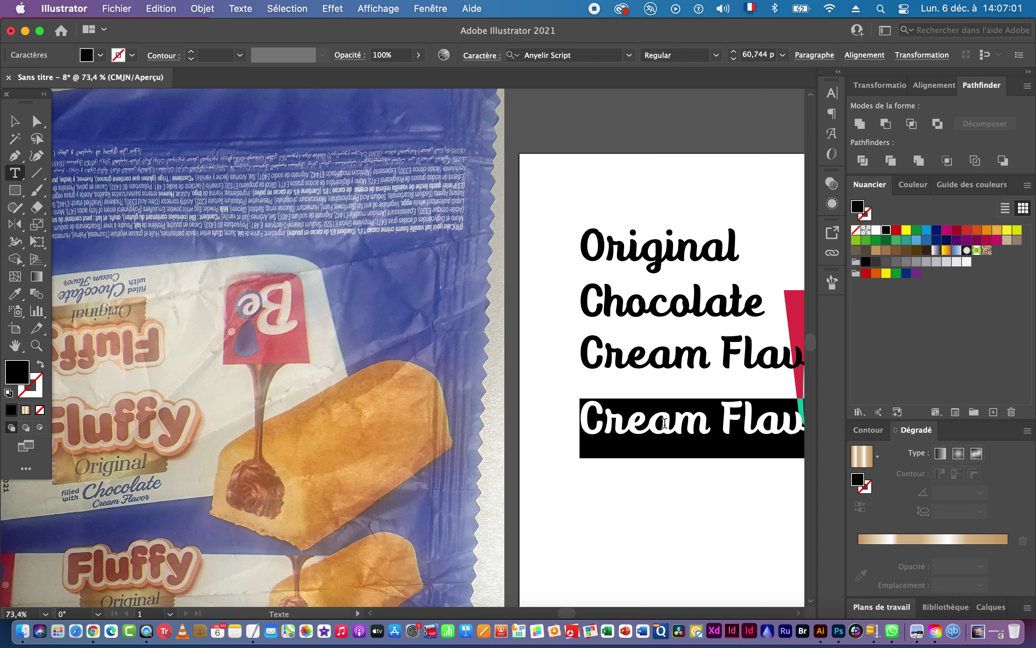
text(Fil)
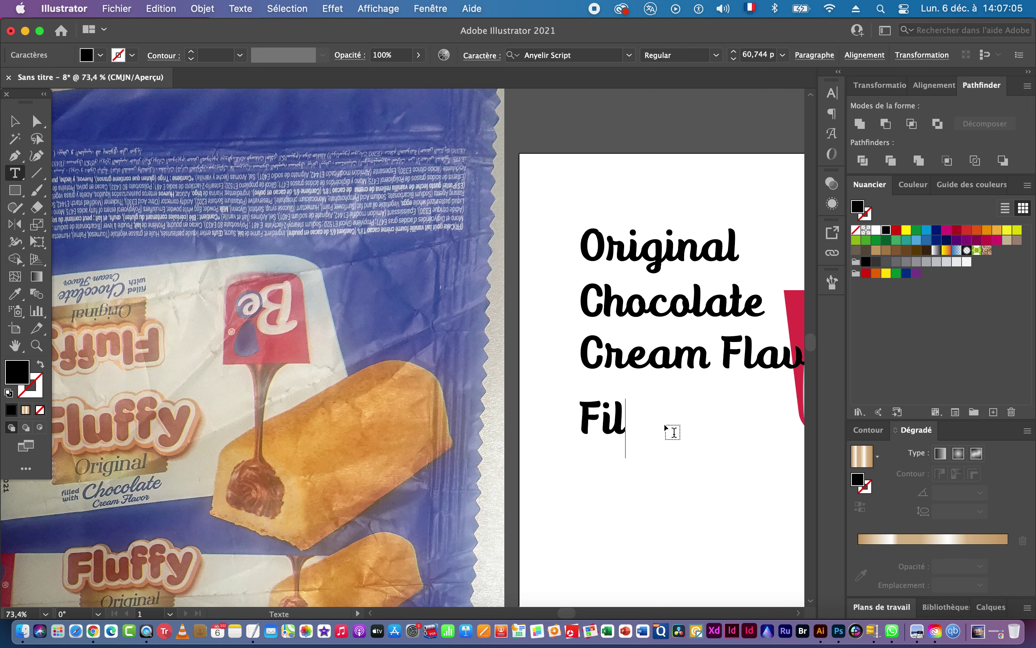
text(l)
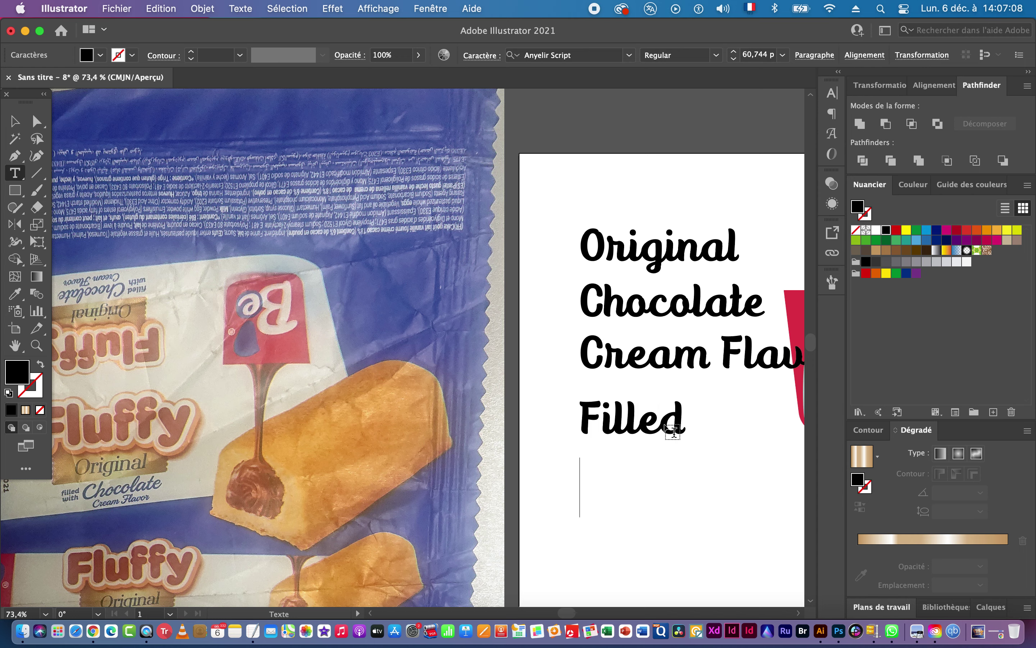
text(ed)
key(Return)
text(w)
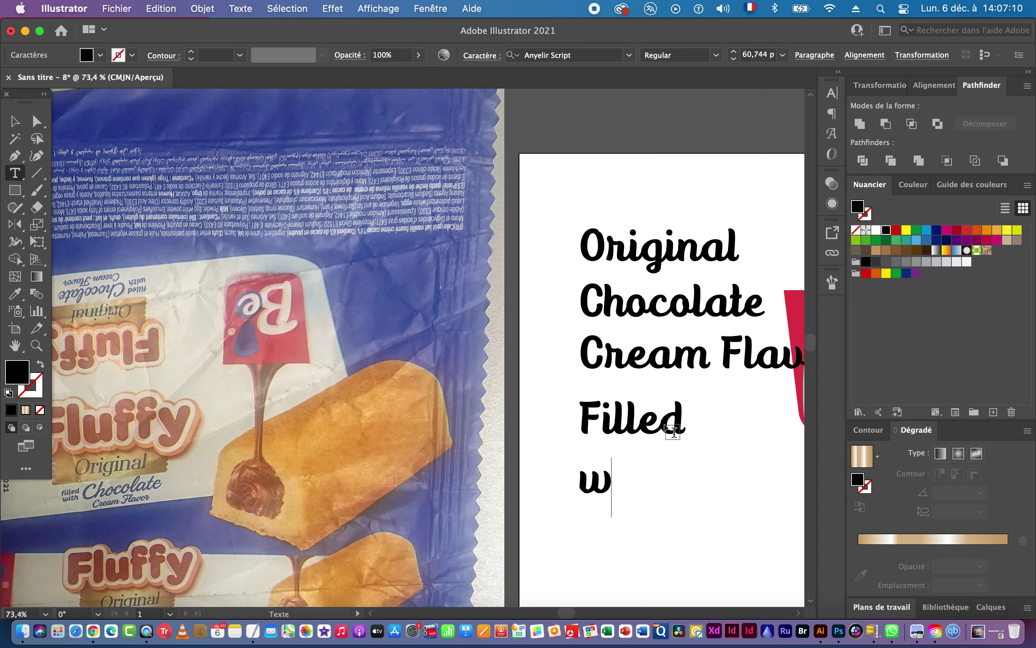
text(ith)
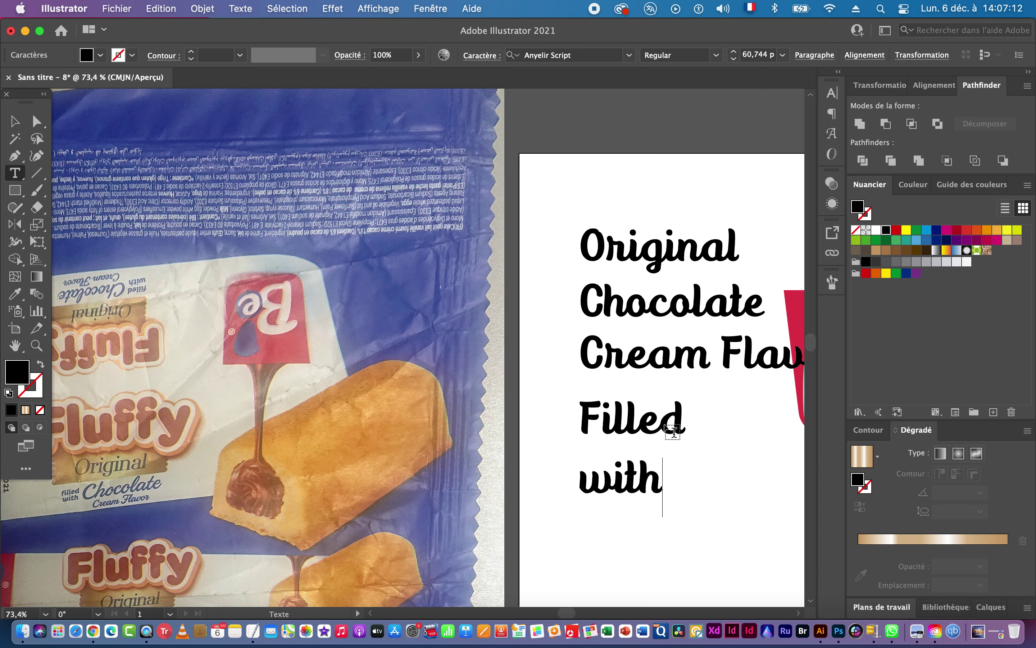
Shrink the "Filled with" text and stack "Original", "Chocolate" and "Cream Flavor" so that it sits left of "Chocolate".
click(13, 124)
drag(724, 443, 279, 380)
drag(332, 194, 378, 350)
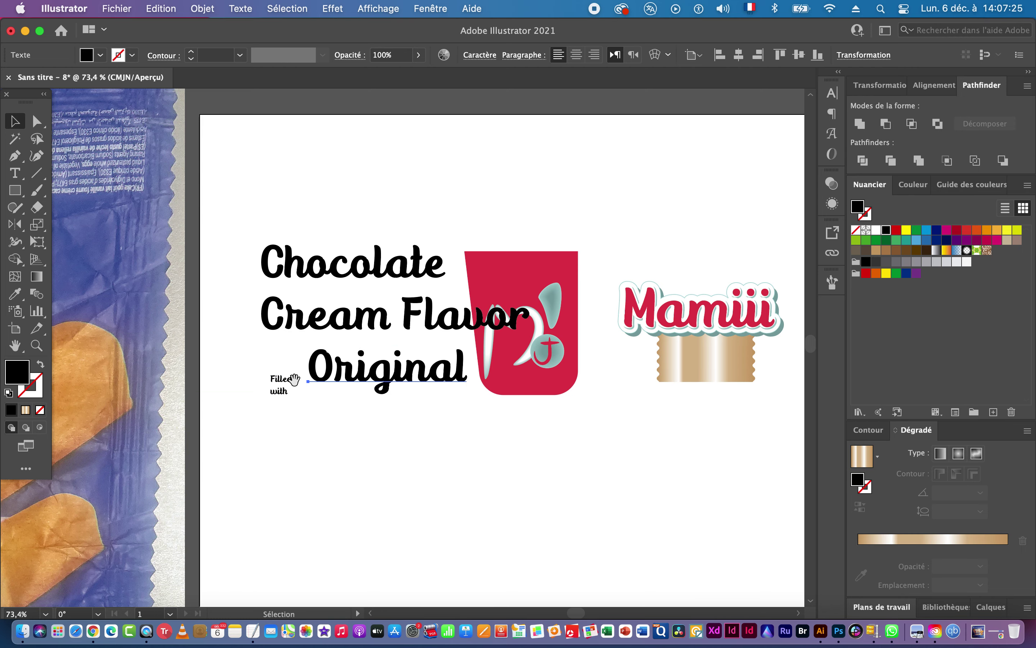
drag(280, 377, 413, 506)
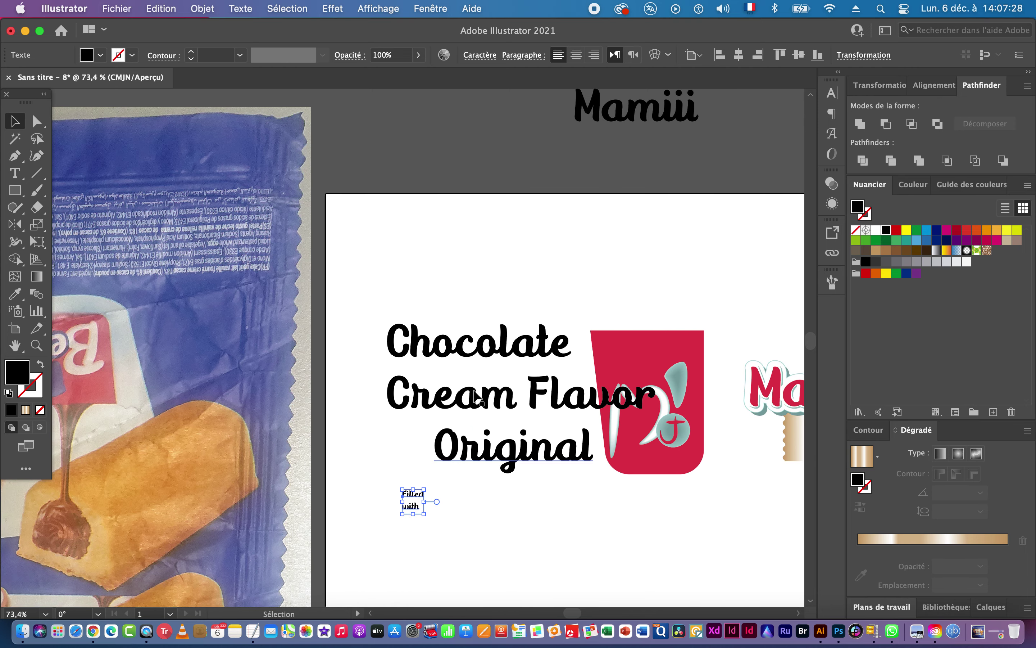
drag(466, 377, 517, 525)
drag(491, 403, 475, 495)
scroll(474, 494, up, 4)
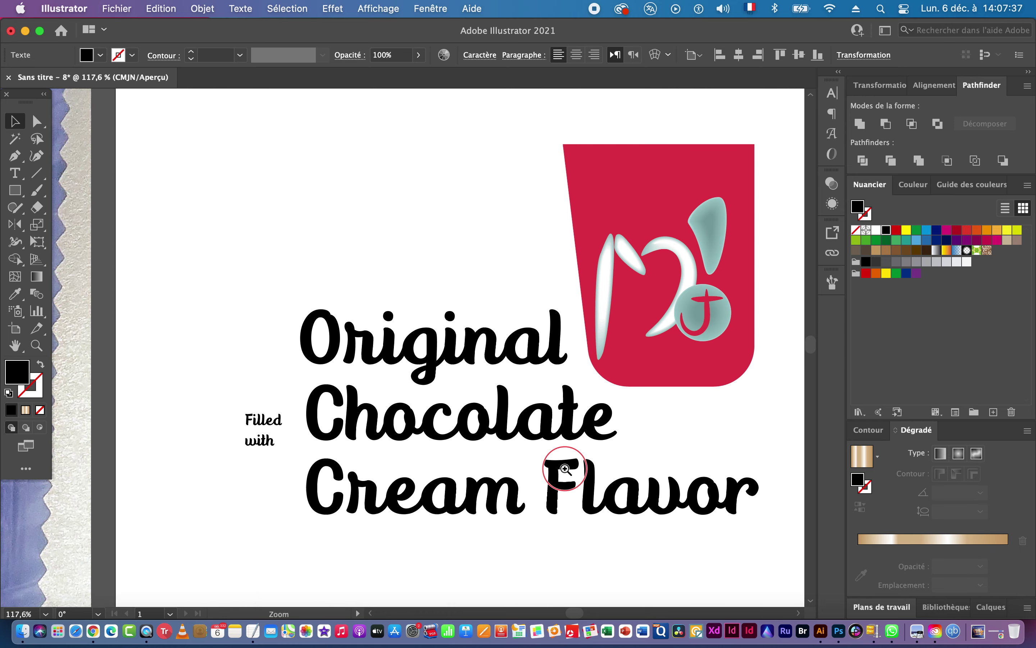
Scale down the "Chocolate" text and center it beneath "Original".
click(457, 439)
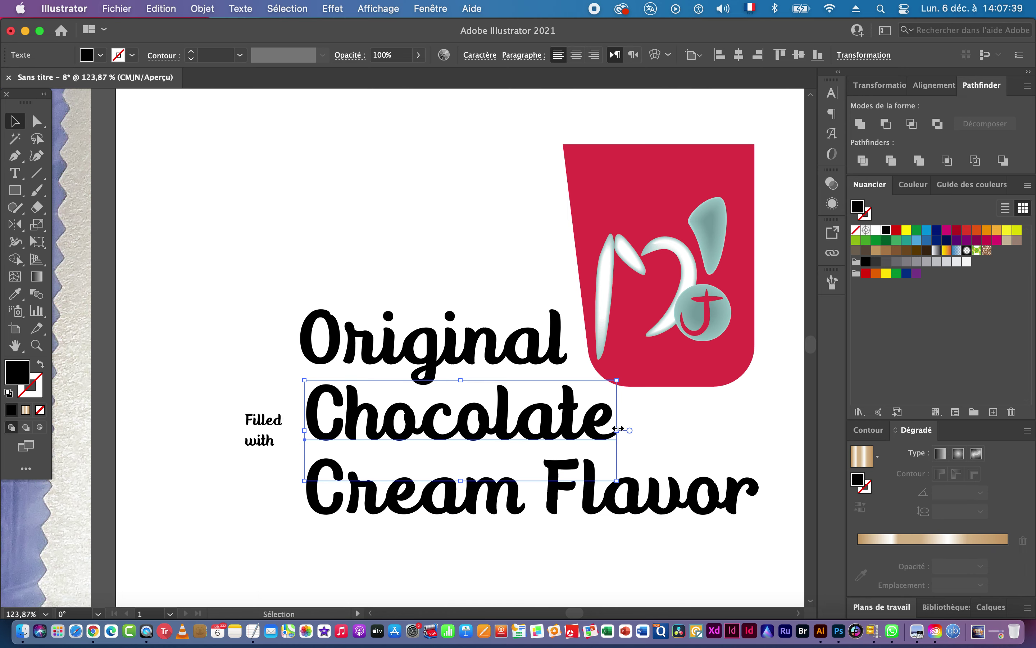
drag(616, 380, 562, 398)
drag(478, 427, 449, 413)
Move "Filled with" close to the start of "Chocolate" and set its leading to 10 pt.
drag(275, 422, 311, 398)
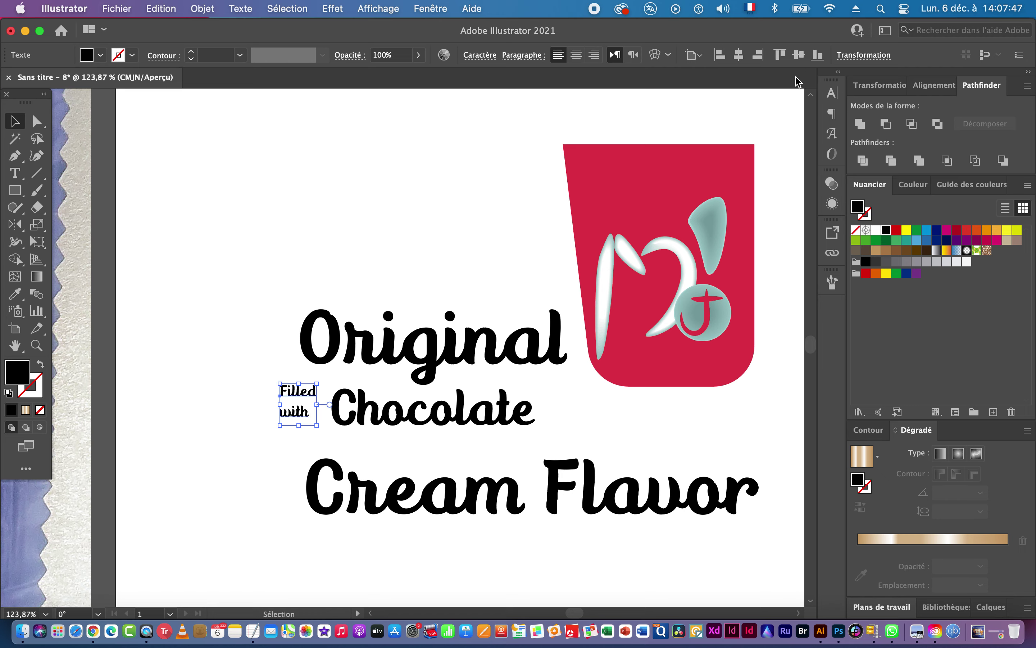
key(super+t)
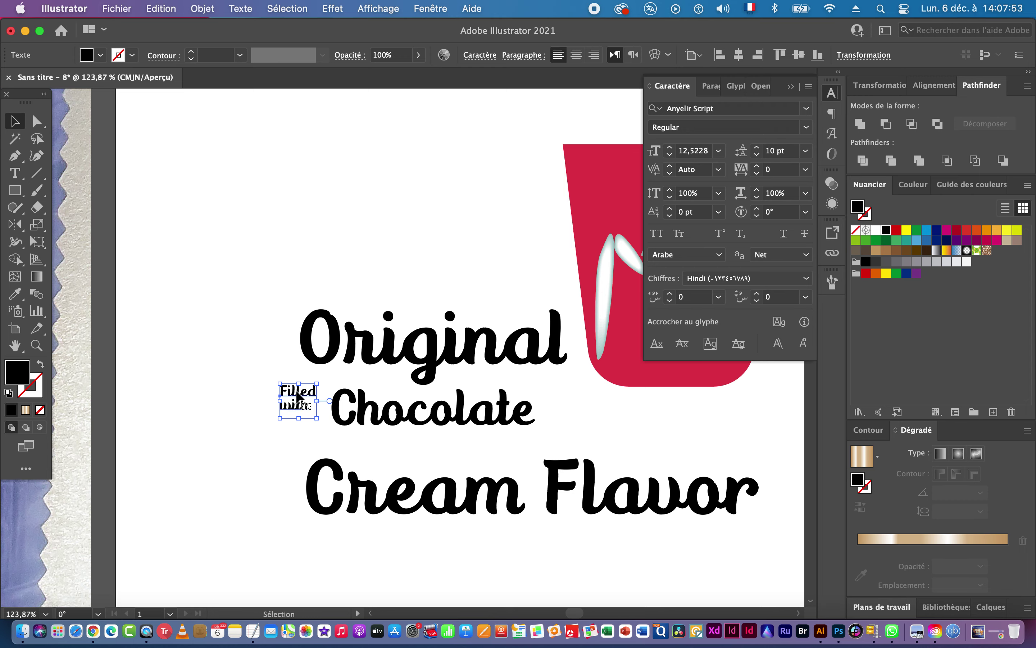
drag(297, 392, 297, 400)
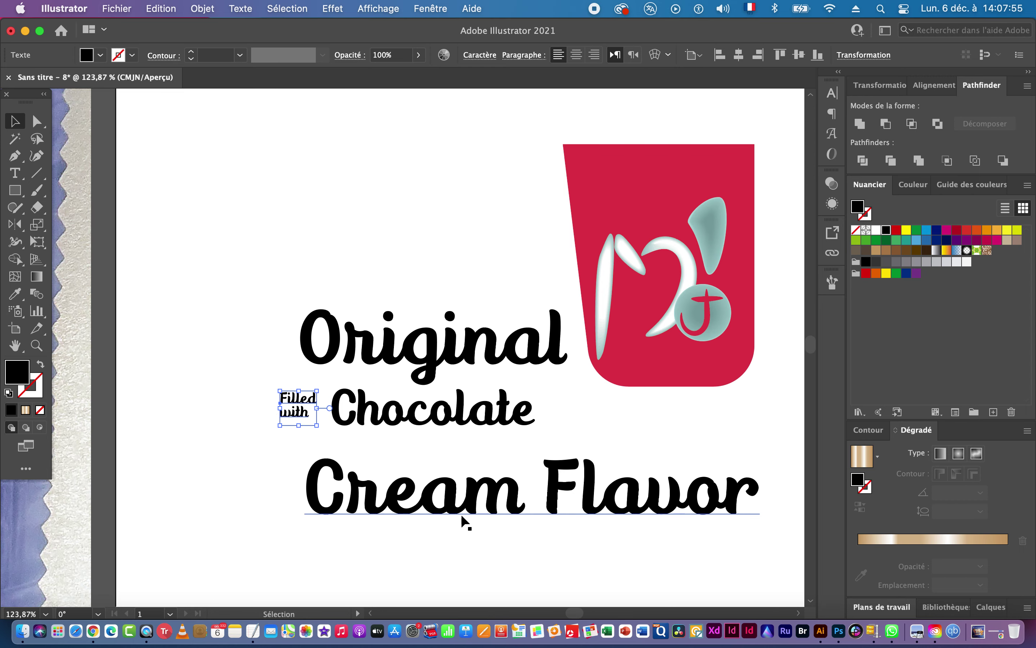
Scale "Cream Flavor" down to about the width of "Chocolate" and place it directly beneath that word.
drag(461, 515, 465, 489)
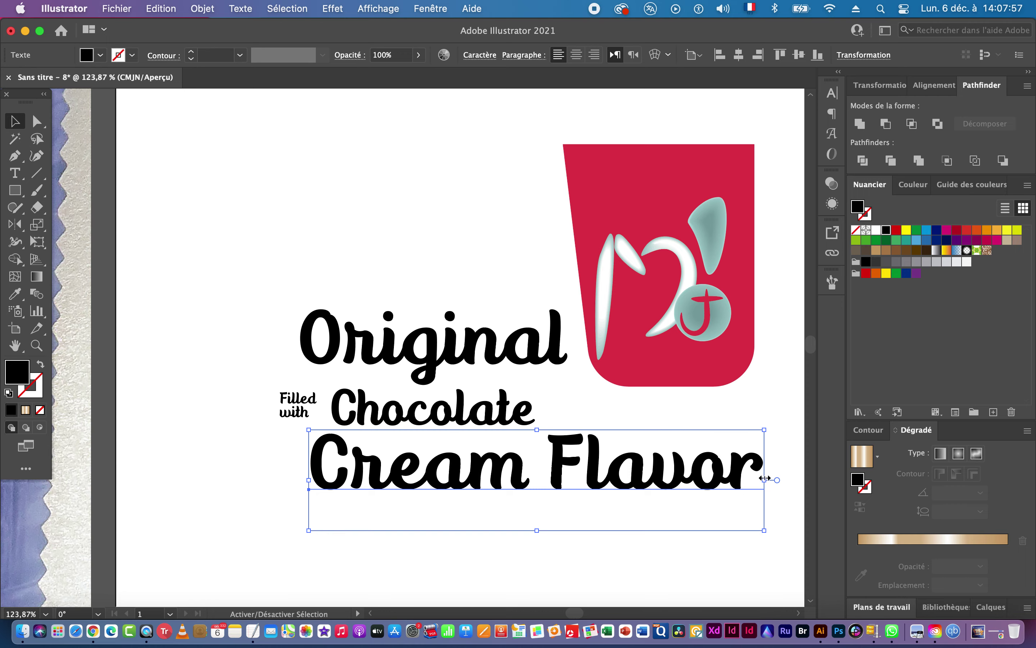
drag(765, 478, 516, 479)
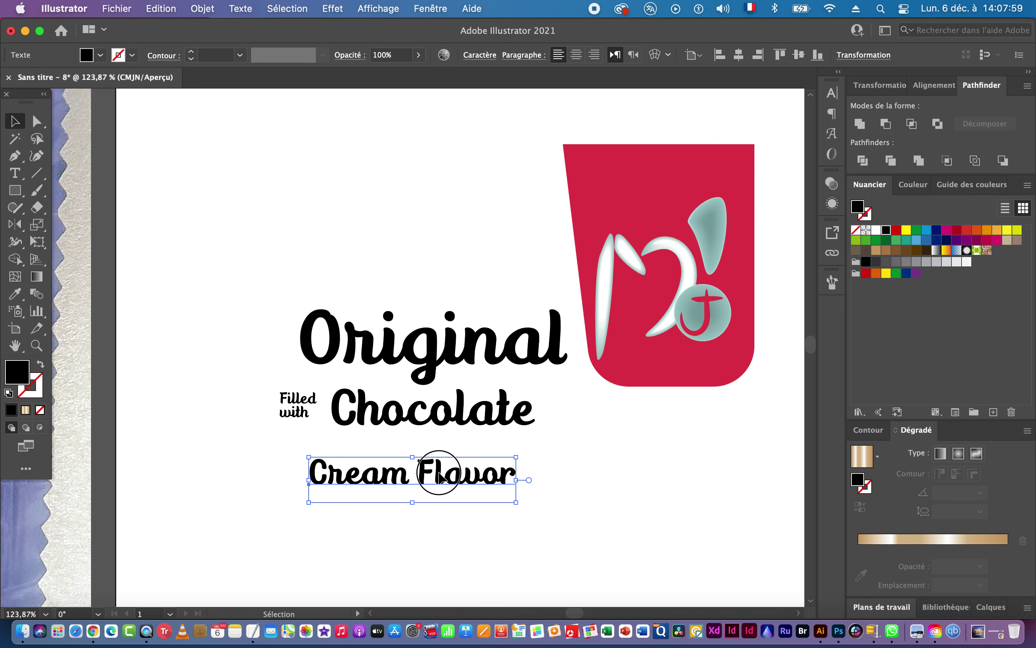
drag(440, 476, 467, 445)
Scale the "Original" text down to match the width of "Chocolate" and keep it aligned above.
alt+super+click(572, 468)
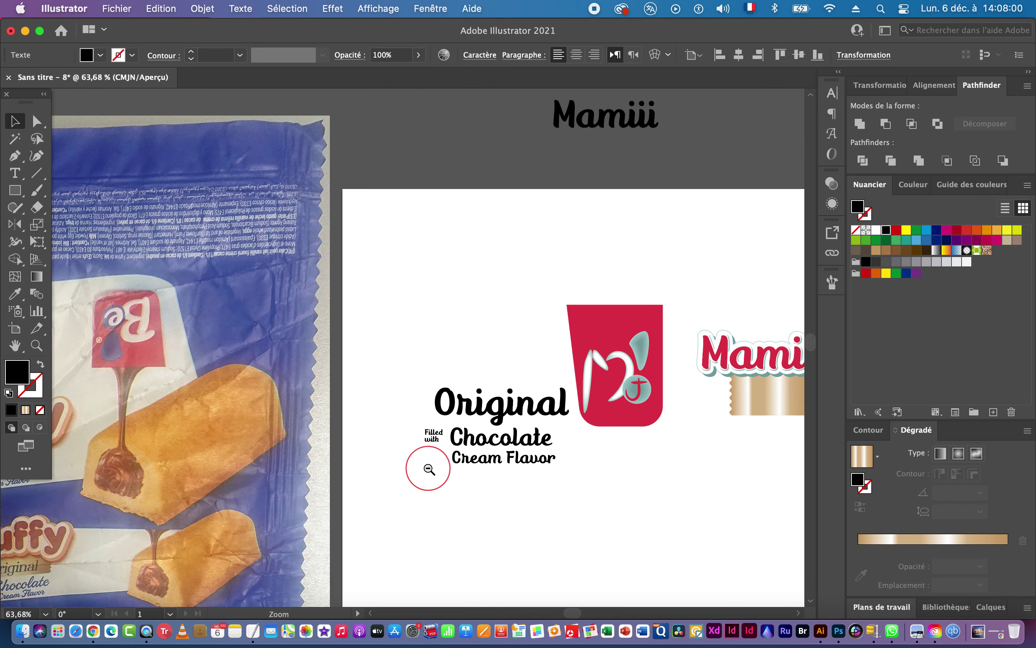
alt+super+click(387, 475)
super+click(496, 459)
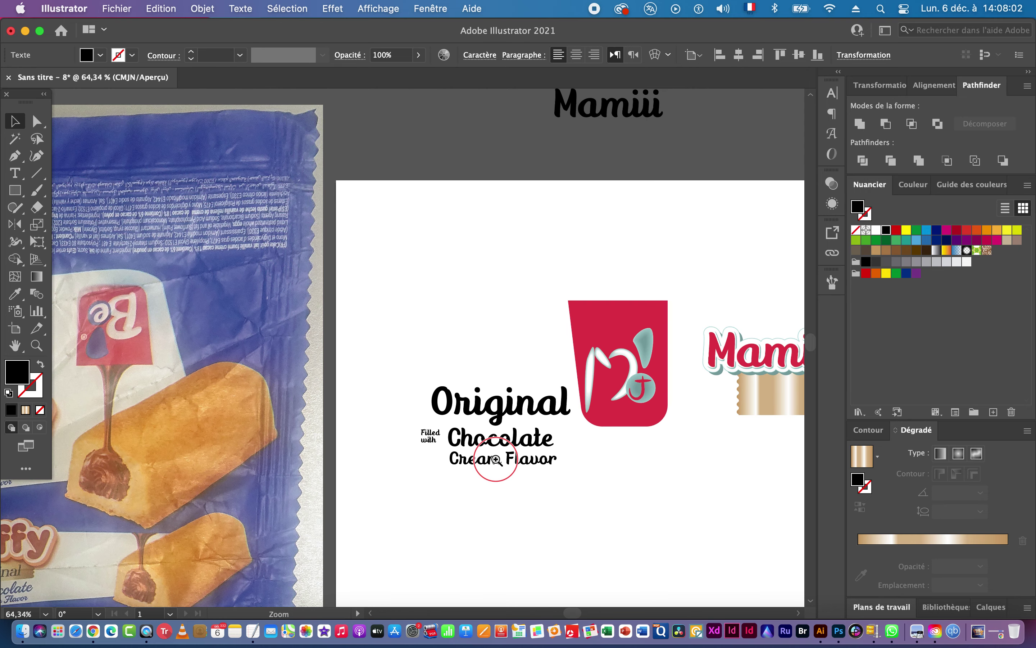
drag(416, 484, 521, 447)
click(656, 371)
drag(712, 371, 693, 373)
click(697, 373)
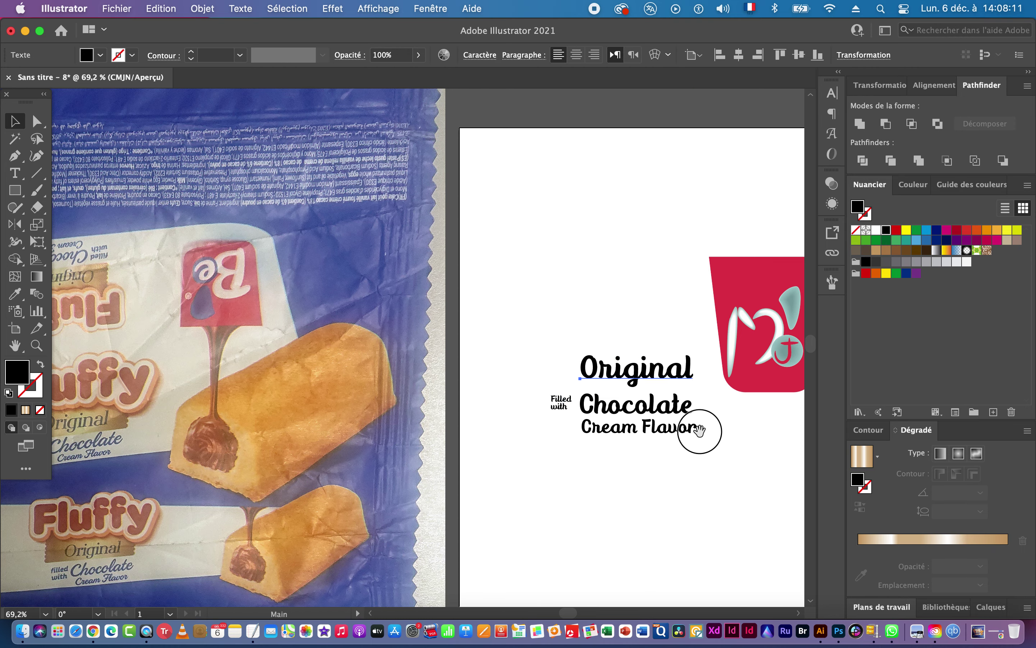
Move the group of four texts to just below the gradient banner under the Mamiii lettering.
scroll(643, 411, right, 5)
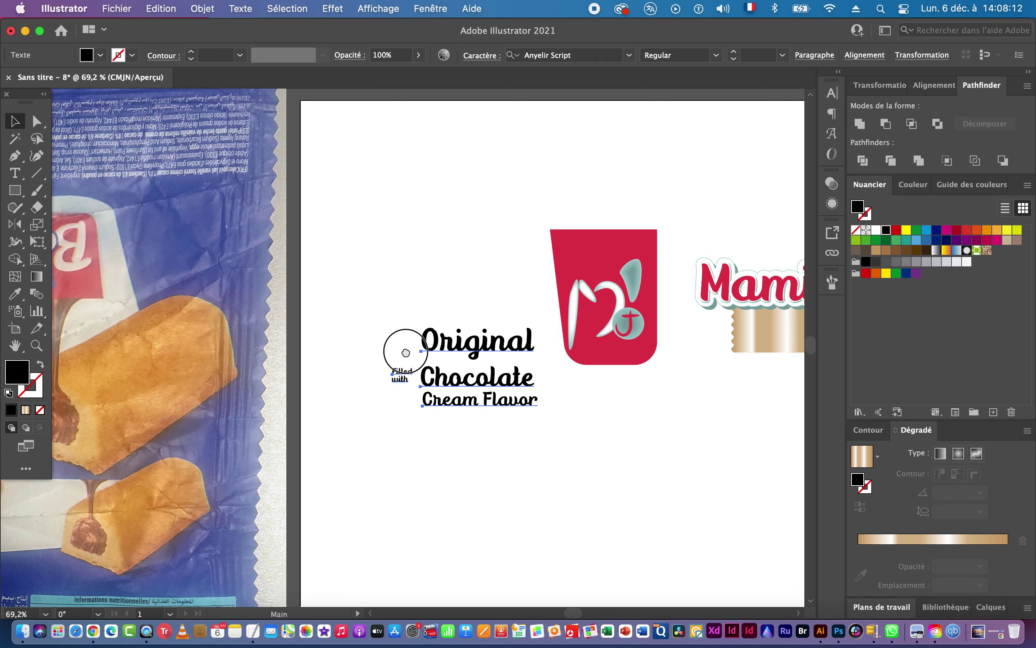
scroll(405, 347, right, 8)
scroll(405, 347, down, 2)
drag(291, 306, 590, 348)
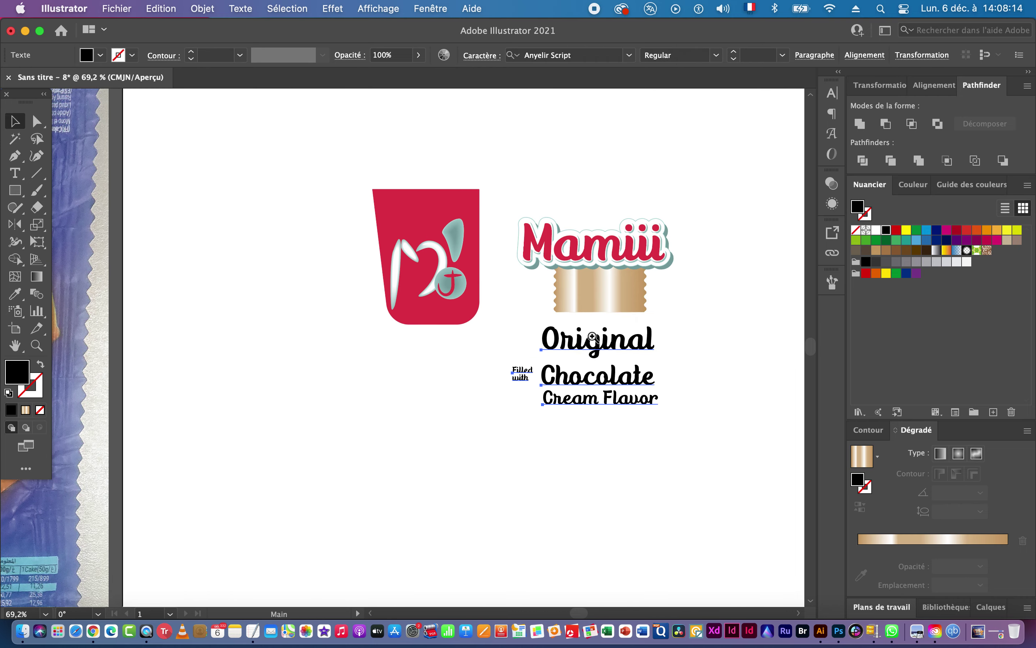
scroll(686, 347, up, 5)
click(693, 363)
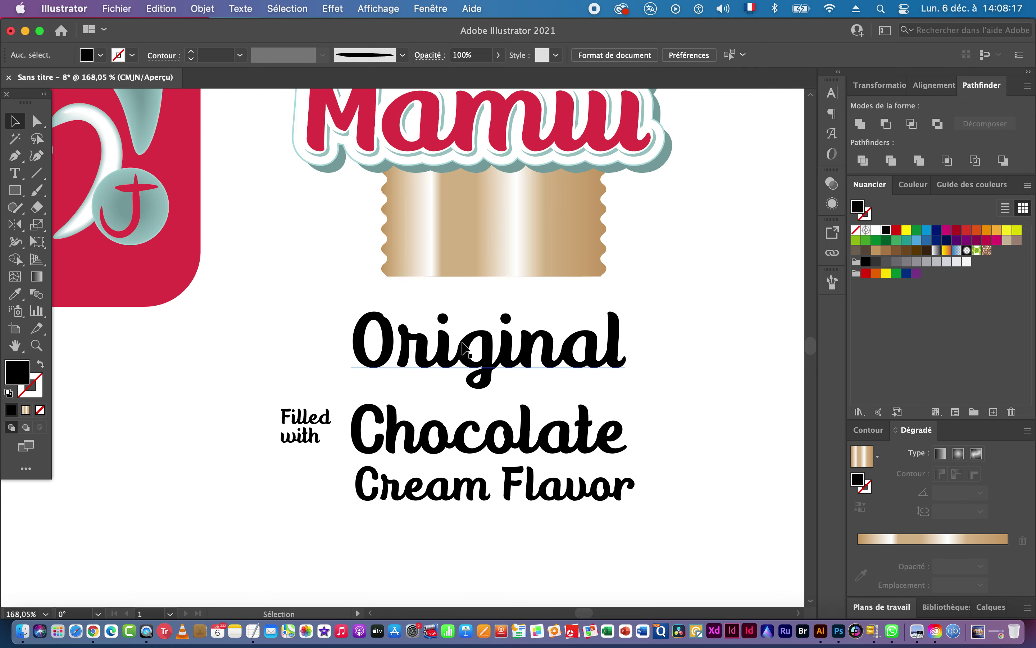
Set the "Original" text in El Messiri Regular, then shrink it and place it on the upper part of the gradient banner.
click(555, 362)
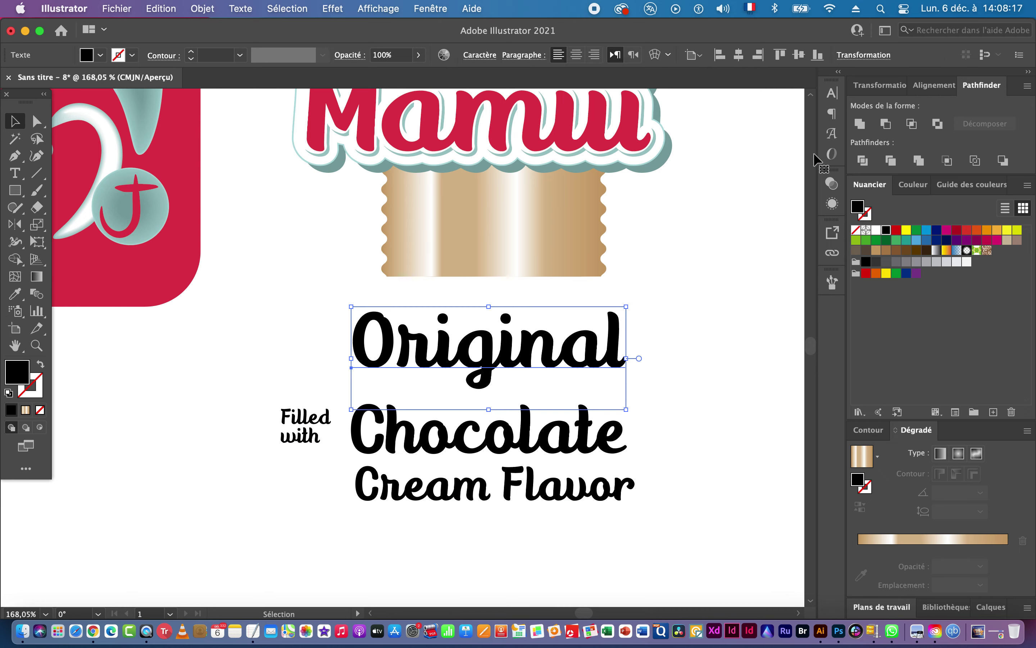
click(833, 160)
click(649, 105)
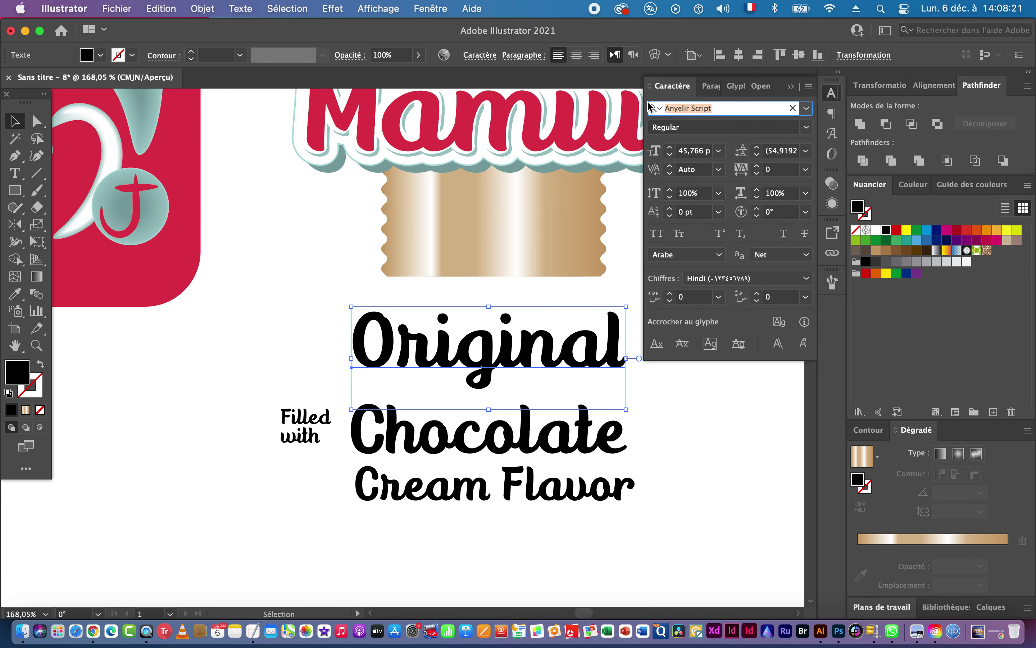
text(sir)
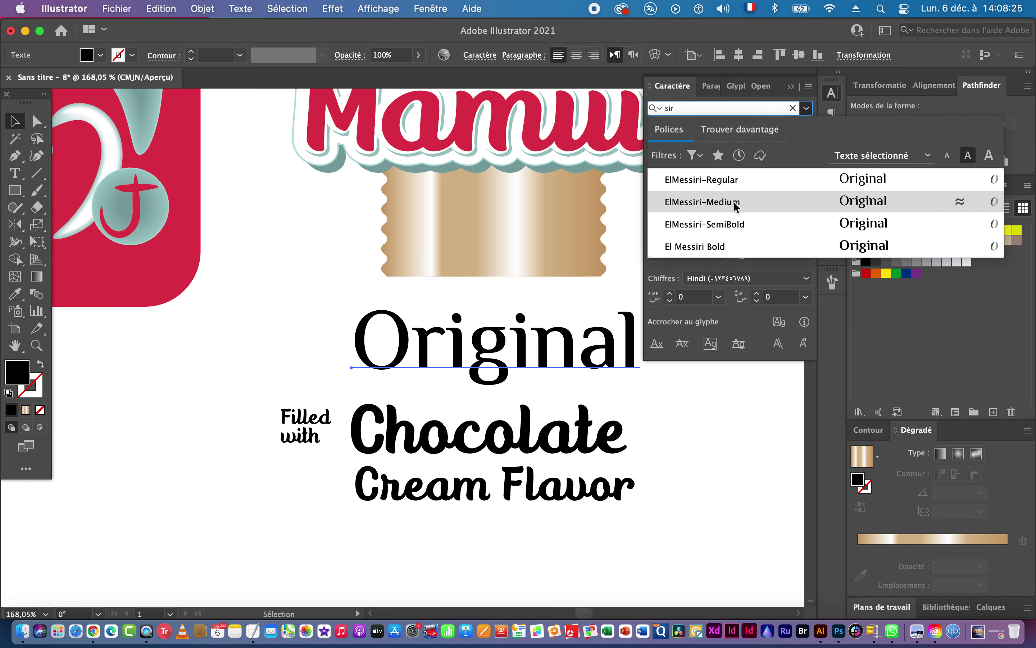
click(722, 189)
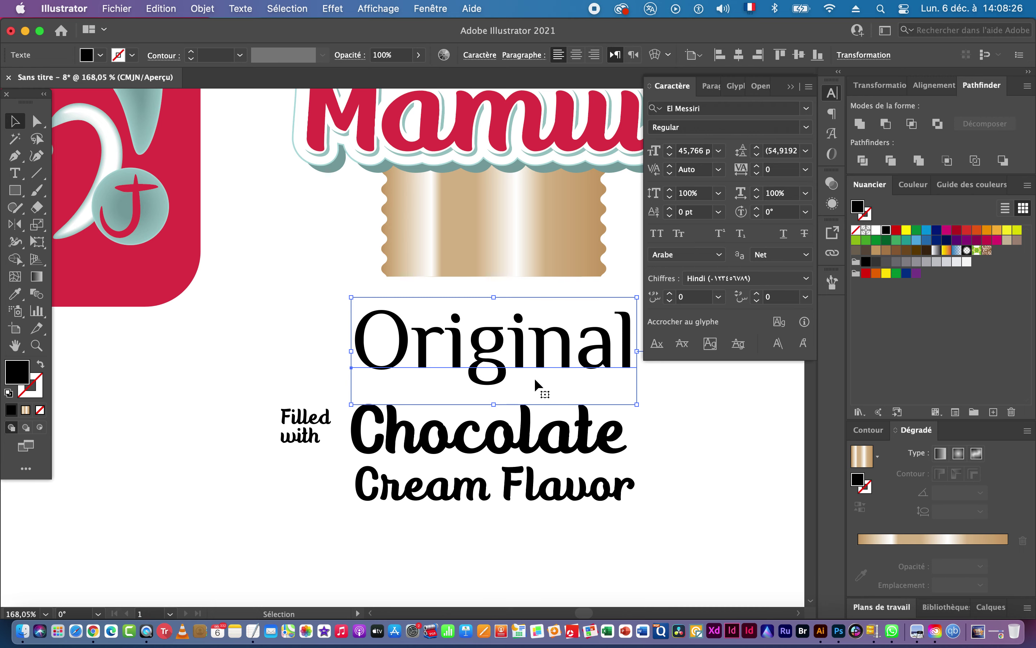
drag(493, 397, 477, 196)
Set the "Chocolate" text in Anyelir Script Light Italic, then shrink it and place it beneath "Original" on the banner.
click(487, 450)
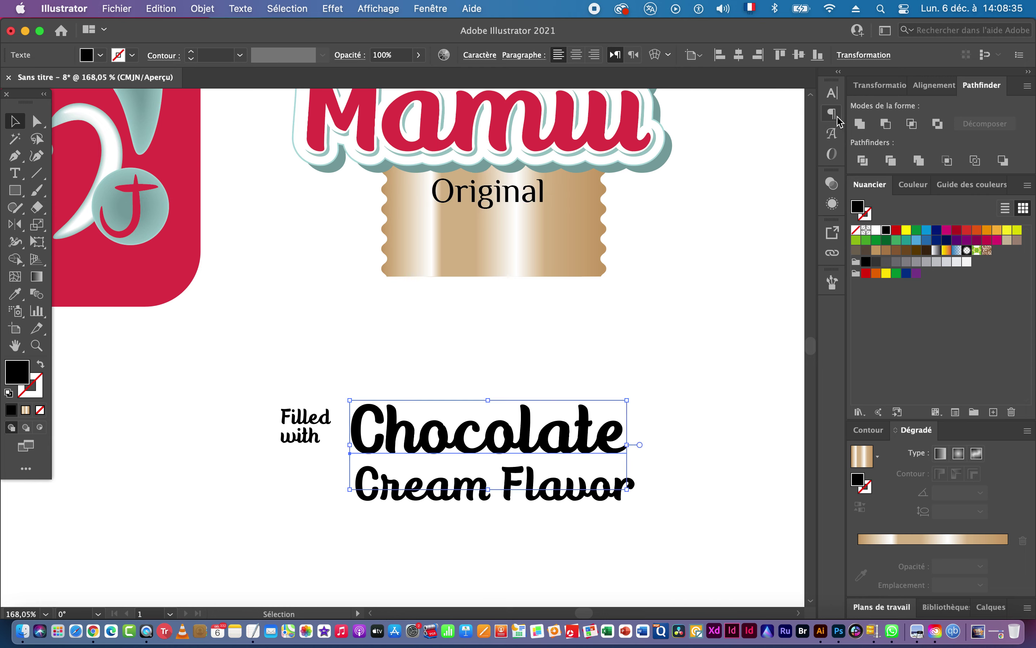
click(832, 94)
click(733, 108)
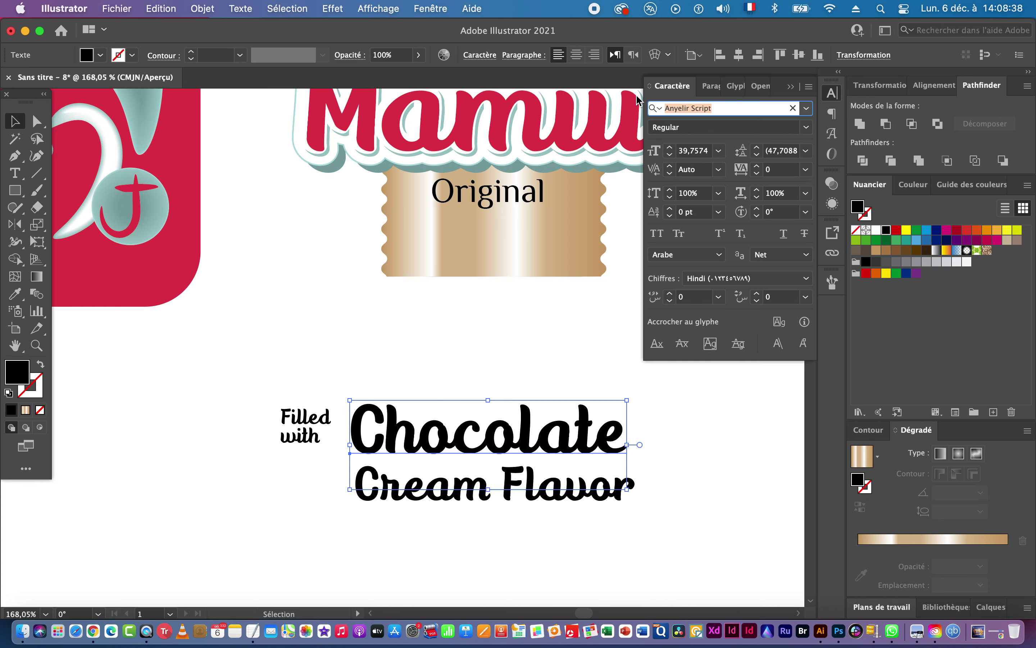
text(s)
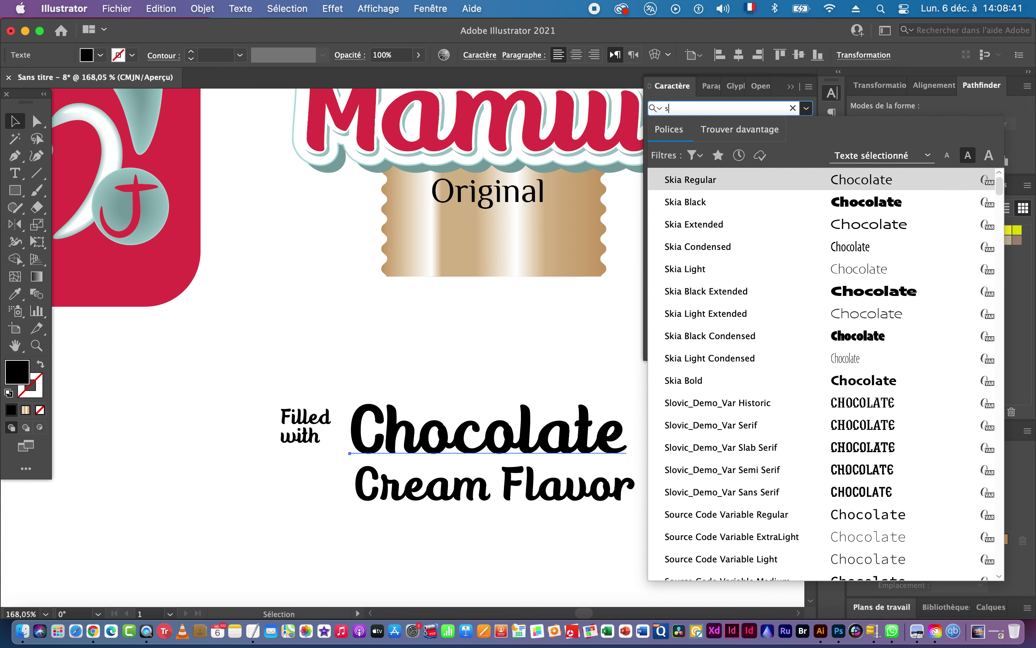
text(cript)
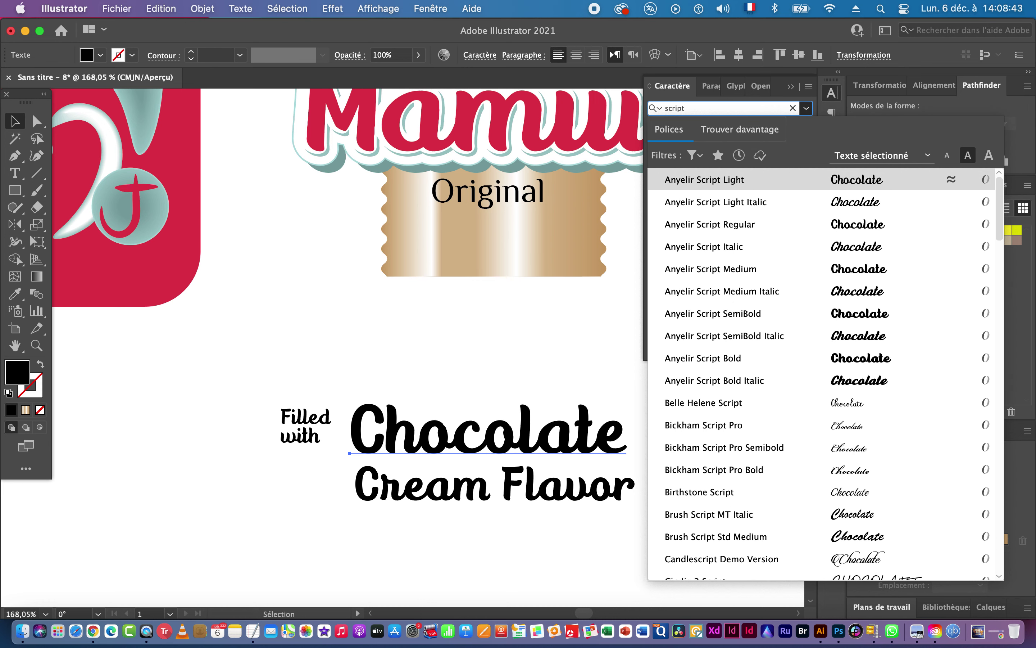
key(Down)
key(Down)
key(Up)
key(Return)
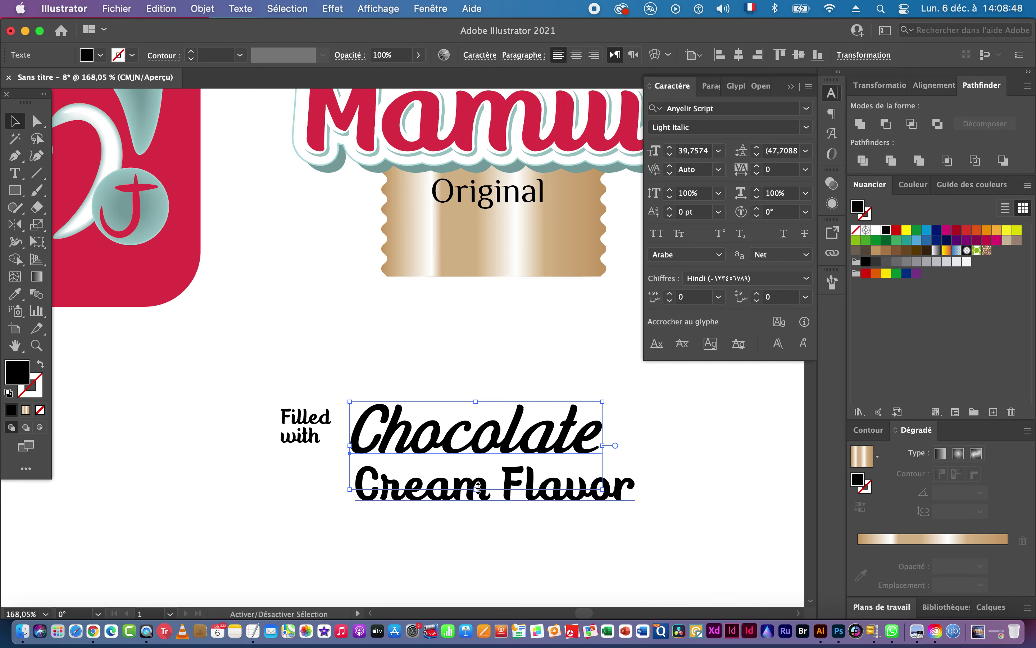
drag(477, 428, 487, 232)
Compare with the reference package, shrink the gradient banner to fit around "Original" and move "Chocolate" just below it.
drag(549, 283, 307, 294)
drag(181, 370, 467, 335)
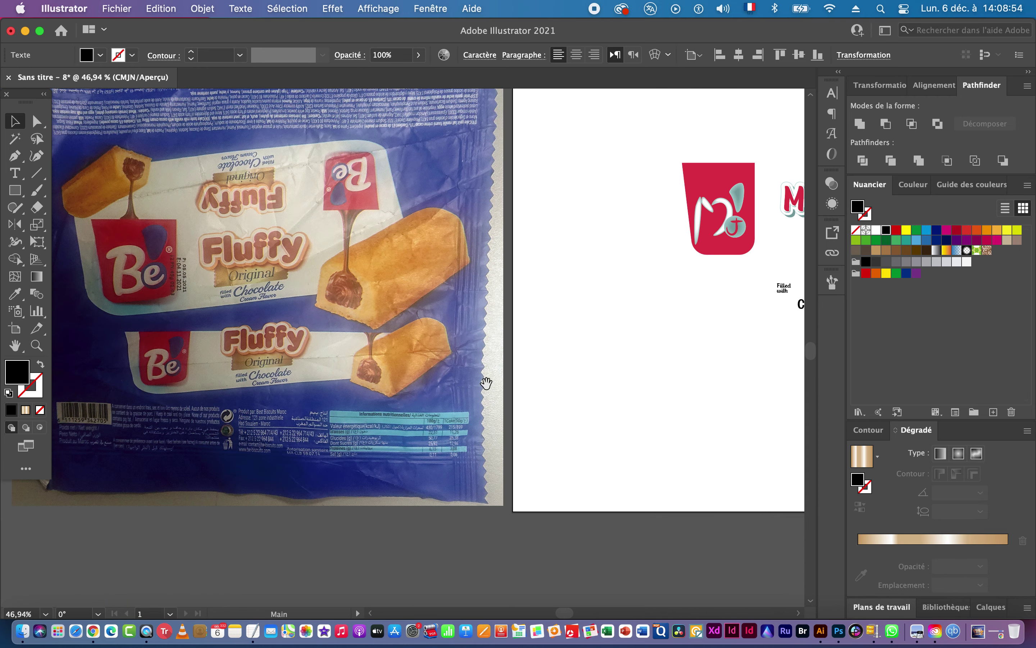
drag(617, 301, 202, 386)
drag(414, 314, 578, 320)
click(386, 348)
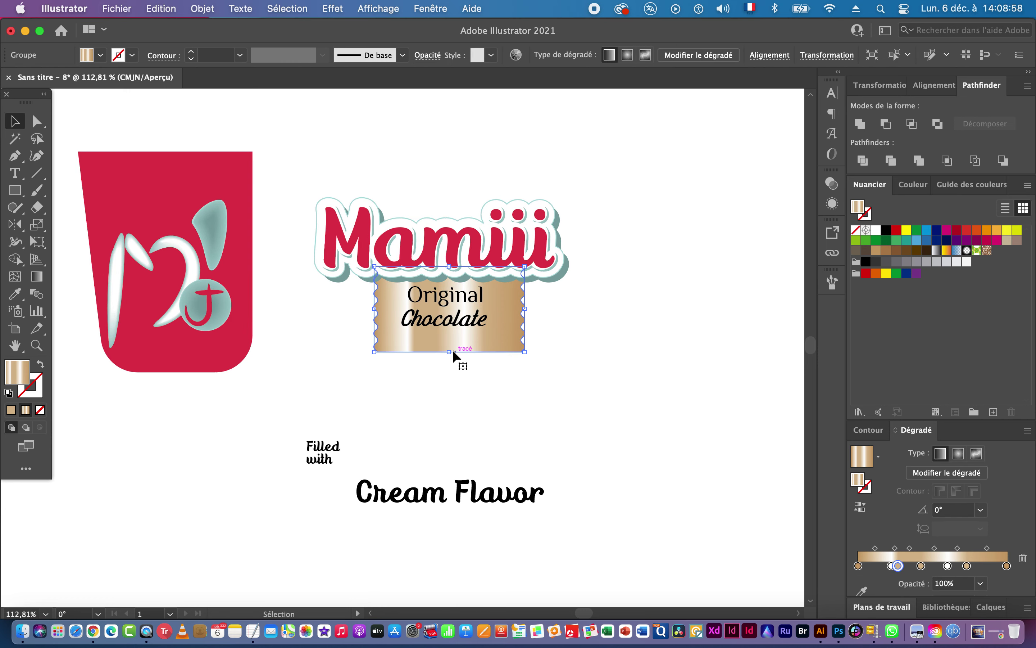
mouse_move(449, 351)
mouse_down()
mouse_move(447, 328)
mouse_move(431, 354)
mouse_up()
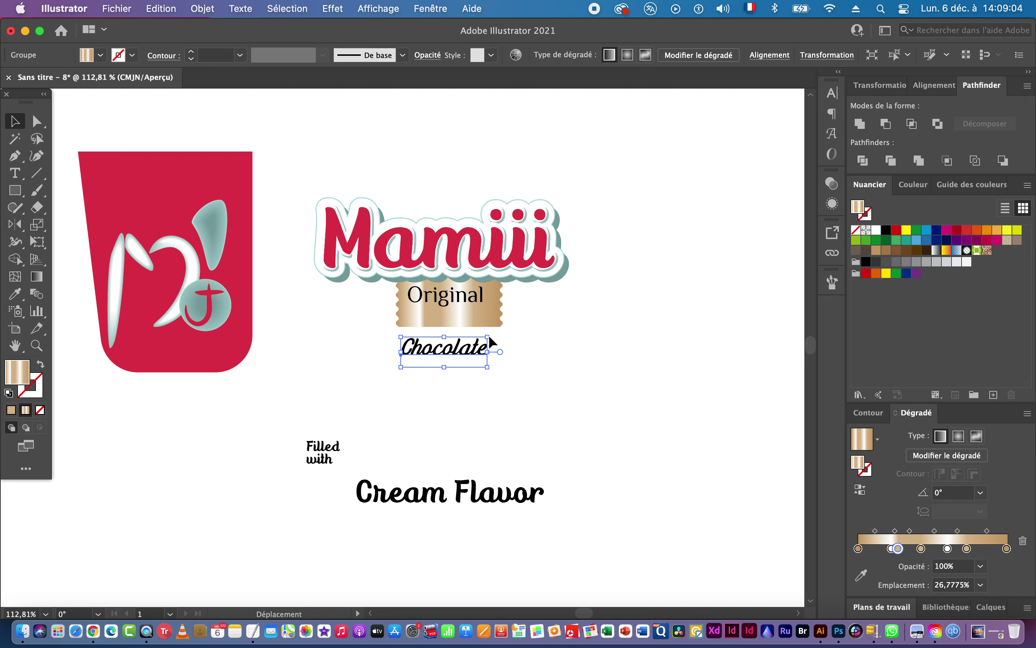
Move the gradient banner up behind the Mamiii lettering, then slightly enlarge it together with the "Original" text.
super+click(443, 291)
drag(437, 292, 582, 331)
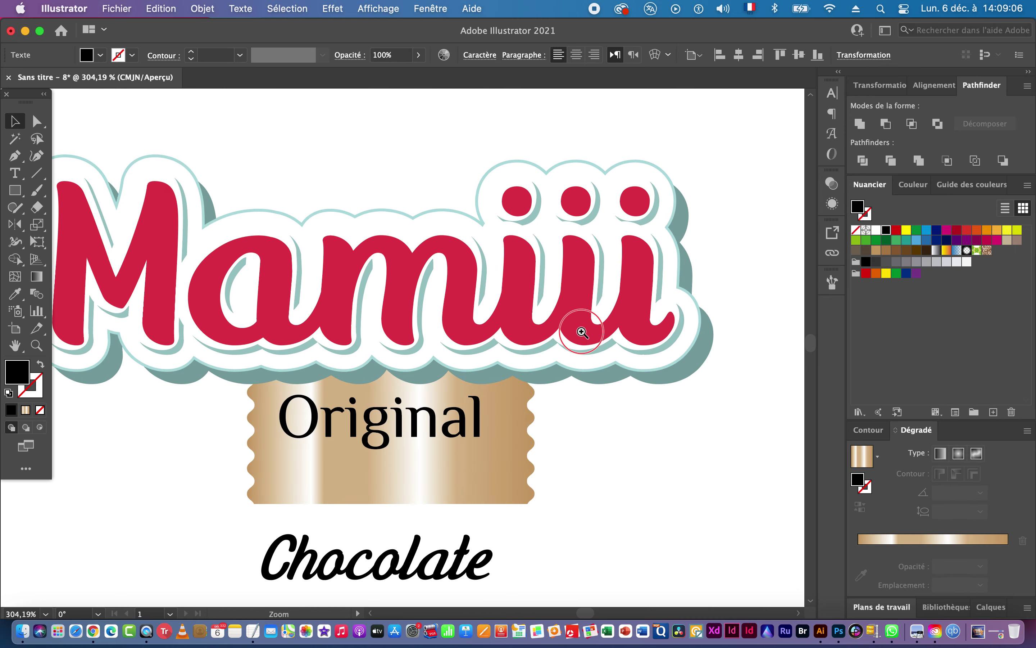
drag(445, 417, 456, 387)
drag(357, 444, 359, 416)
shift+click(370, 416)
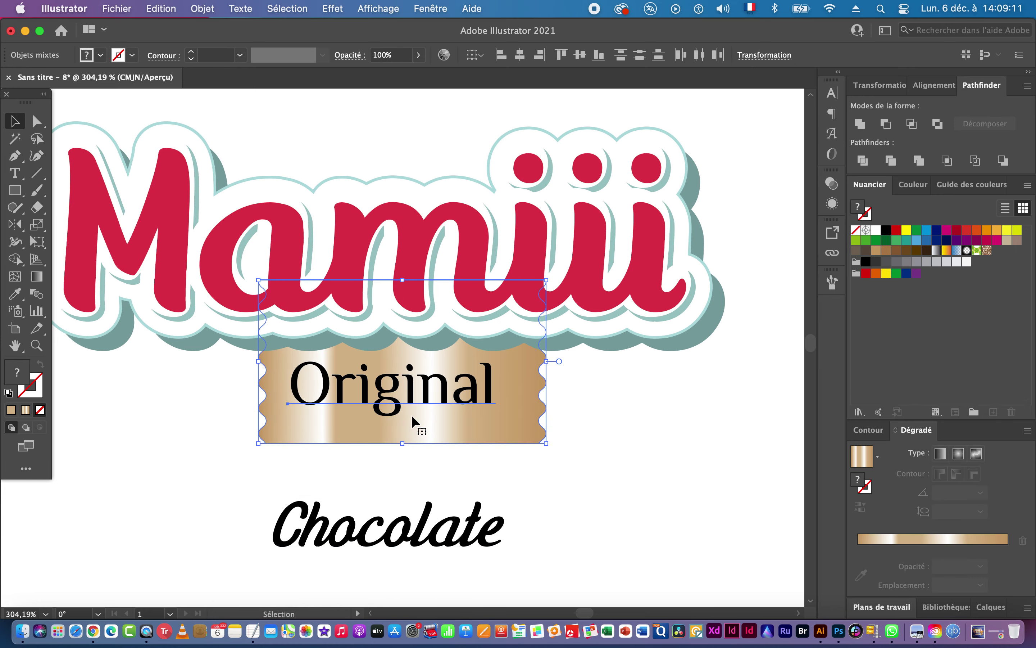
mouse_move(404, 443)
mouse_down()
mouse_move(401, 487)
mouse_move(417, 439)
mouse_move(390, 435)
mouse_up()
key(super+space)
alt+click(446, 466)
click(247, 423)
Move the "Chocolate" text up directly beneath the banner and enlarge it slightly.
click(420, 499)
drag(422, 519, 428, 491)
drag(492, 492, 503, 491)
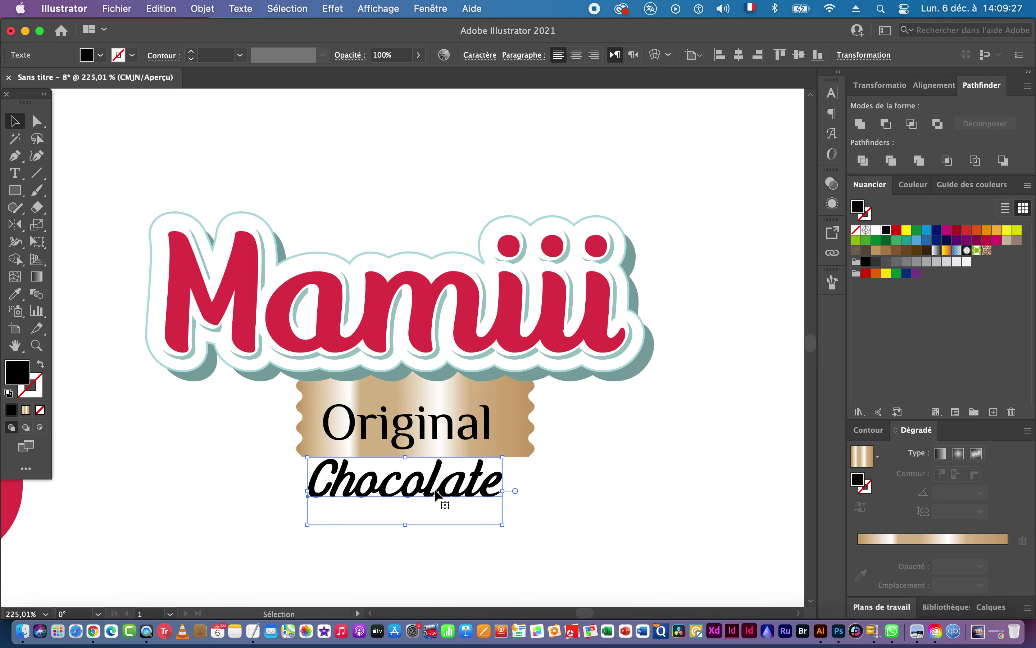
drag(426, 490, 426, 493)
Shrink the "Filled with" text slightly and place it beside the start of "Chocolate".
drag(386, 548, 499, 354)
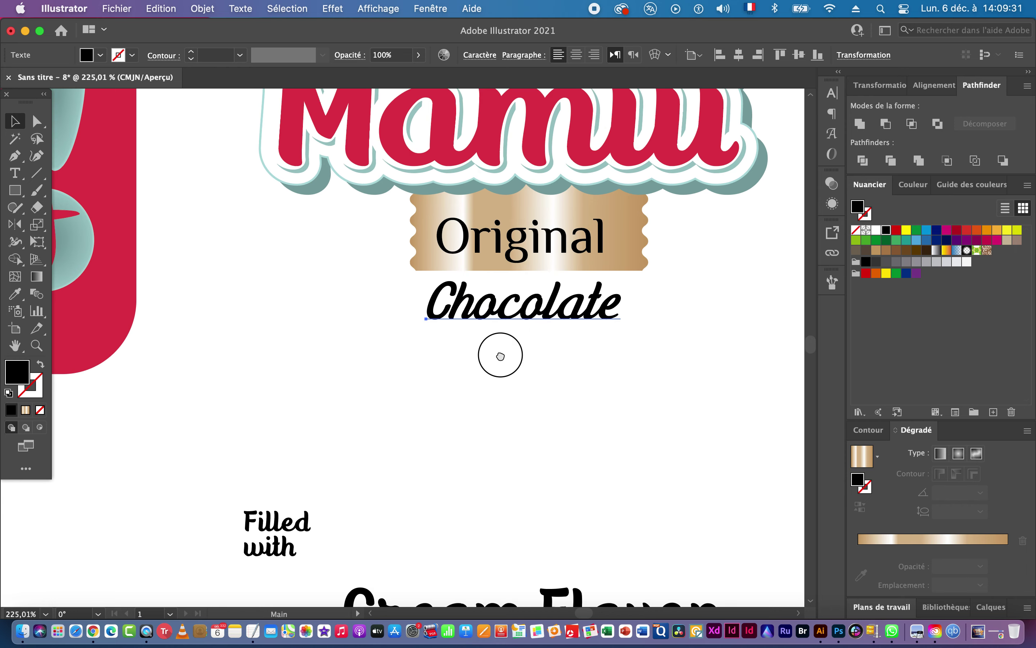
drag(275, 529, 387, 323)
key(space)
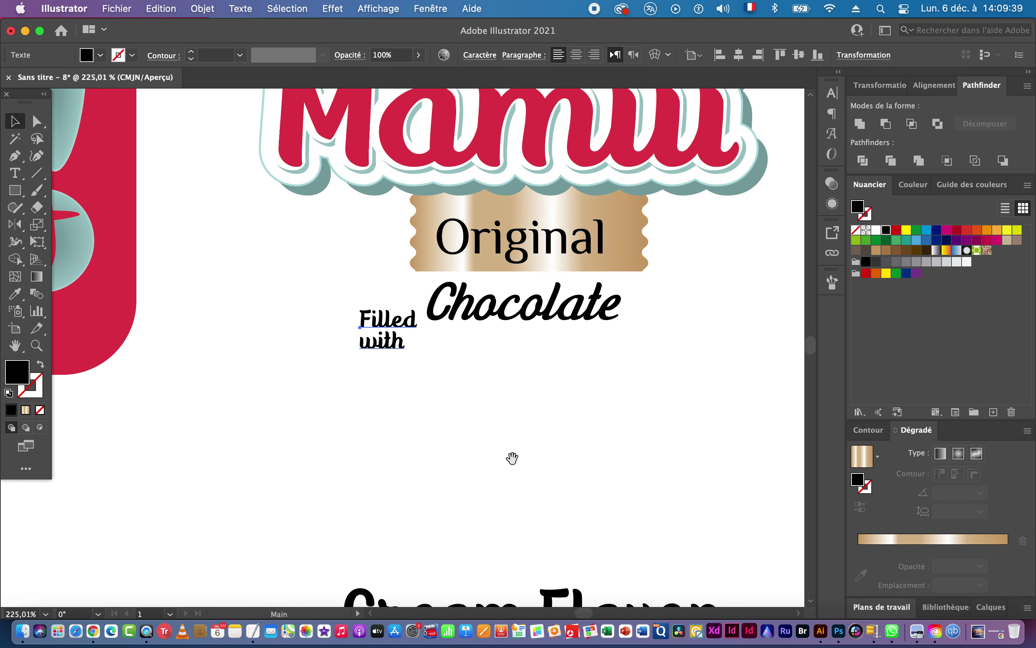
Move the "Cream Flavor" text beneath "Chocolate" and shrink it to about the same width.
drag(538, 577, 389, 440)
drag(322, 488, 378, 236)
drag(647, 238, 462, 219)
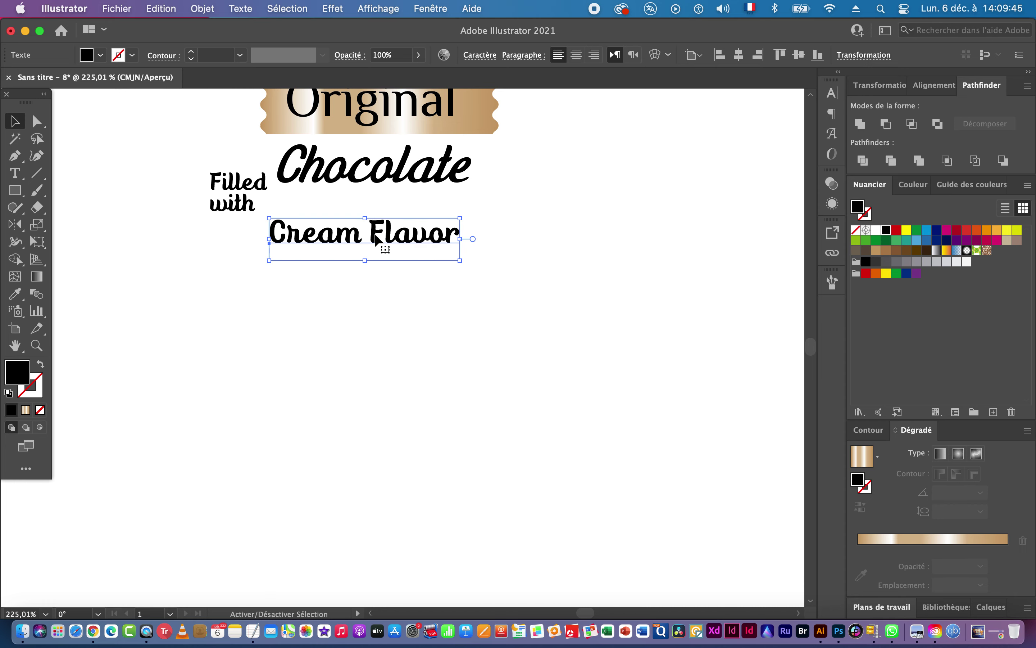
drag(376, 236, 381, 213)
Compare with the reference package, then make "Cream Flavor" narrower than "Chocolate" and set it close underneath.
key(super+0)
drag(296, 344, 599, 337)
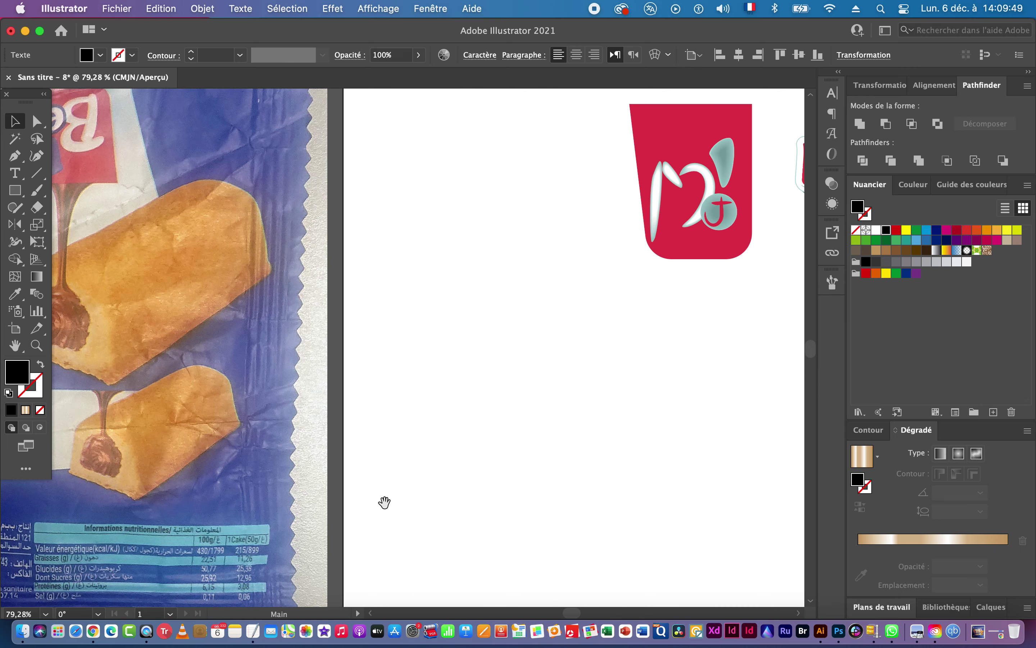
drag(250, 411, 636, 409)
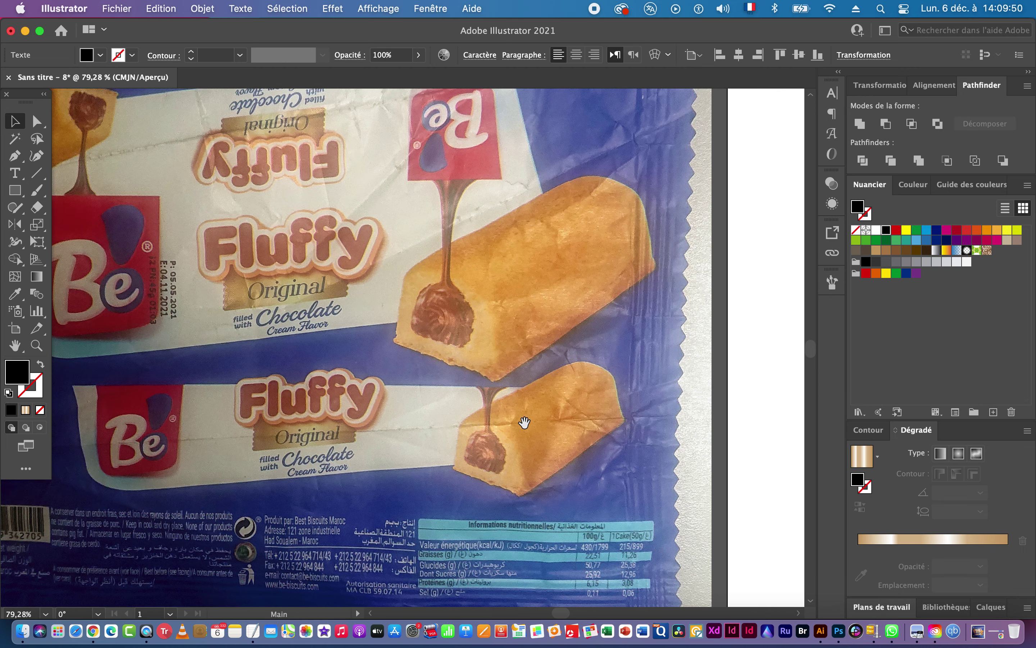
drag(653, 362, 204, 401)
drag(564, 331, 40, 434)
drag(313, 389, 493, 386)
drag(232, 391, 252, 386)
drag(327, 391, 322, 383)
Shrink the "Filled with" text further and move it close to the start of "Chocolate".
click(197, 362)
key(super+space)
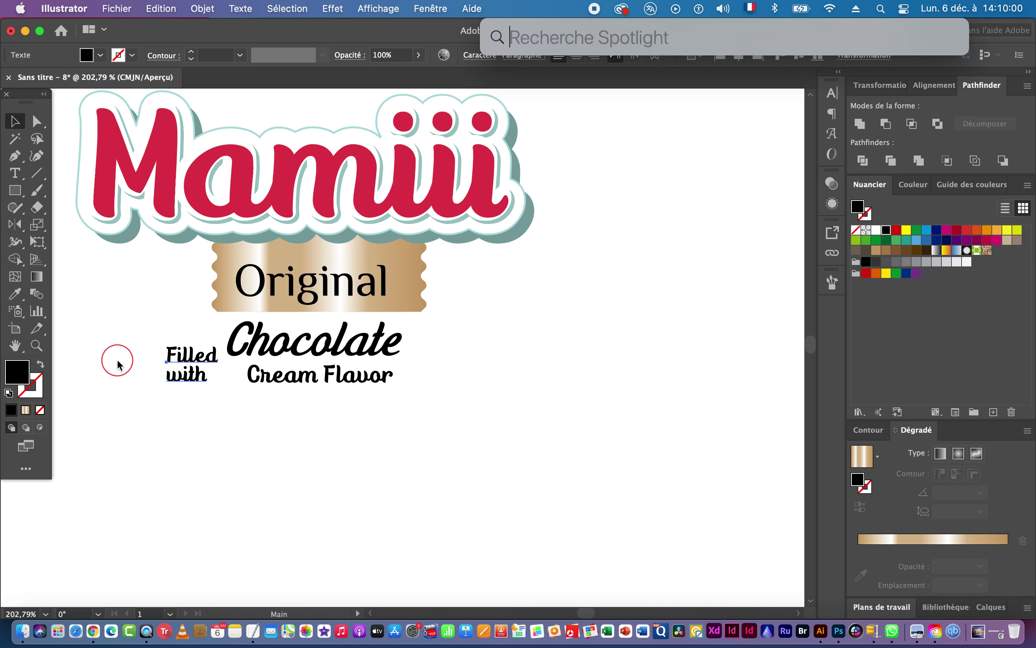
super+click(114, 360)
drag(330, 381, 313, 387)
drag(265, 360, 271, 348)
Convert the four texts under the Mamiii lettering to outlines and group them with the gradient banner.
key(super+space)
drag(540, 395, 266, 399)
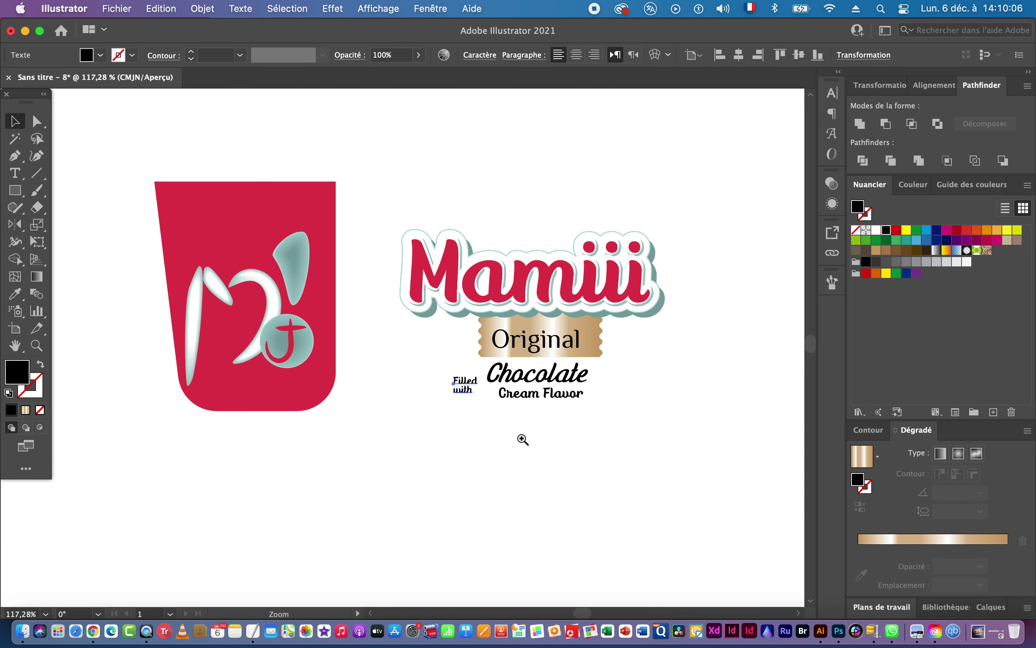
drag(604, 412, 402, 425)
key(super+a)
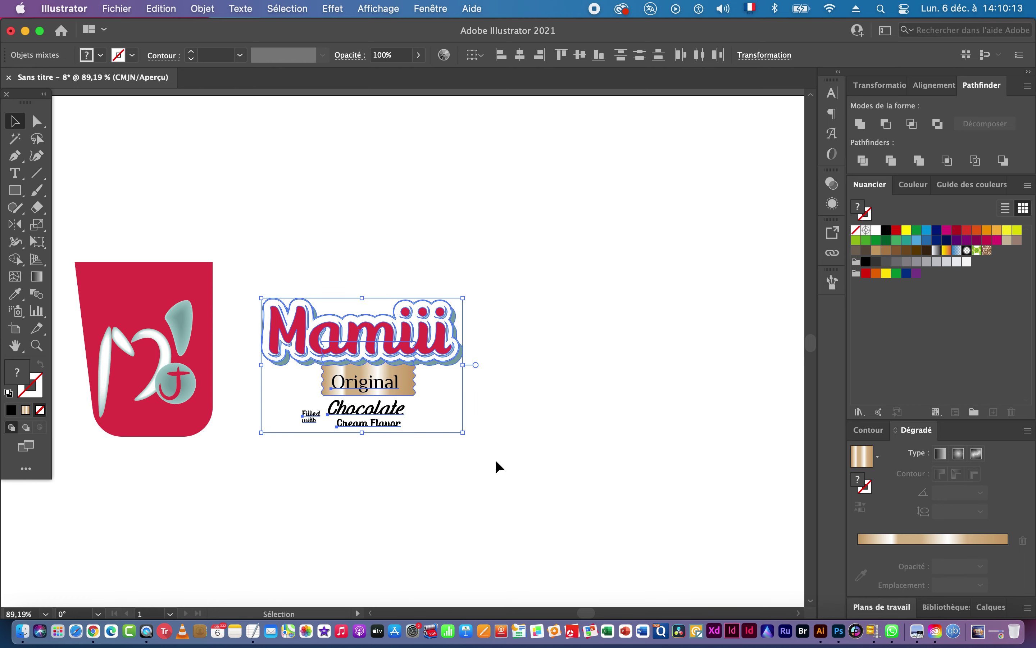
click(453, 457)
drag(304, 379, 304, 379)
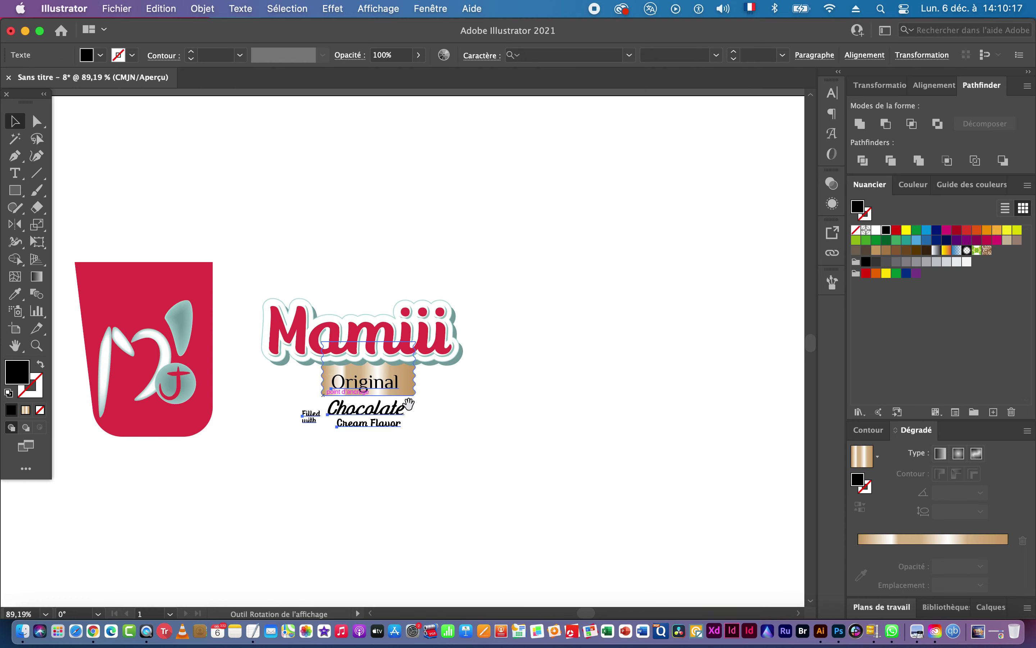
super+click(347, 368)
drag(438, 313, 369, 457)
drag(397, 493, 422, 481)
drag(343, 433, 338, 433)
key(super+g)
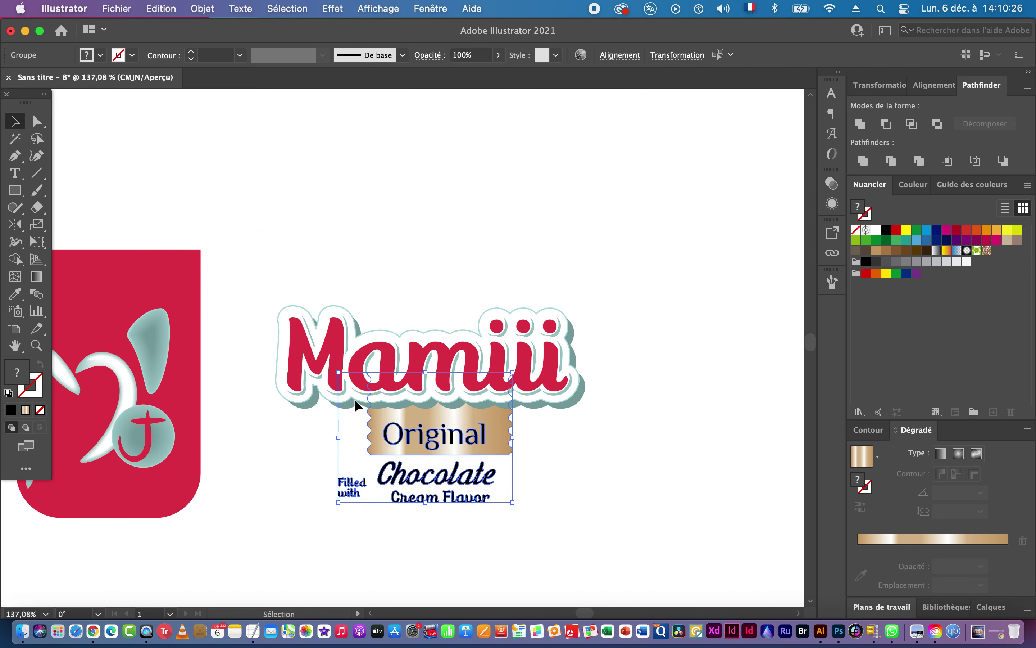
Shear the Mamiii lettering together with the banner and text group along the vertical axis by -7°.
drag(599, 551, 596, 549)
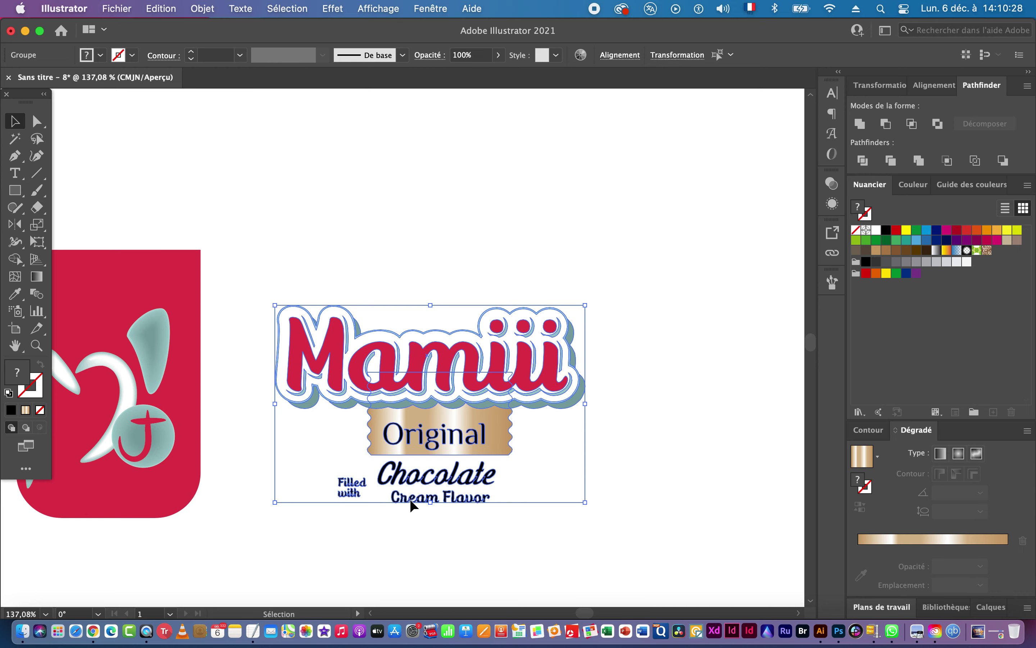
double_click(38, 227)
click(643, 353)
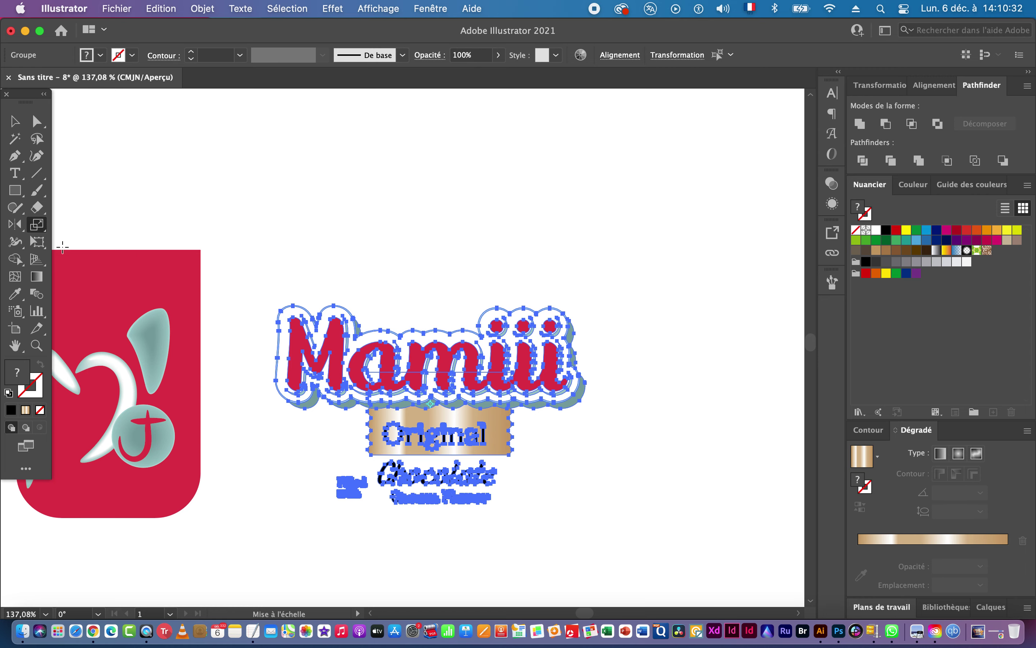
click(36, 231)
click(86, 243)
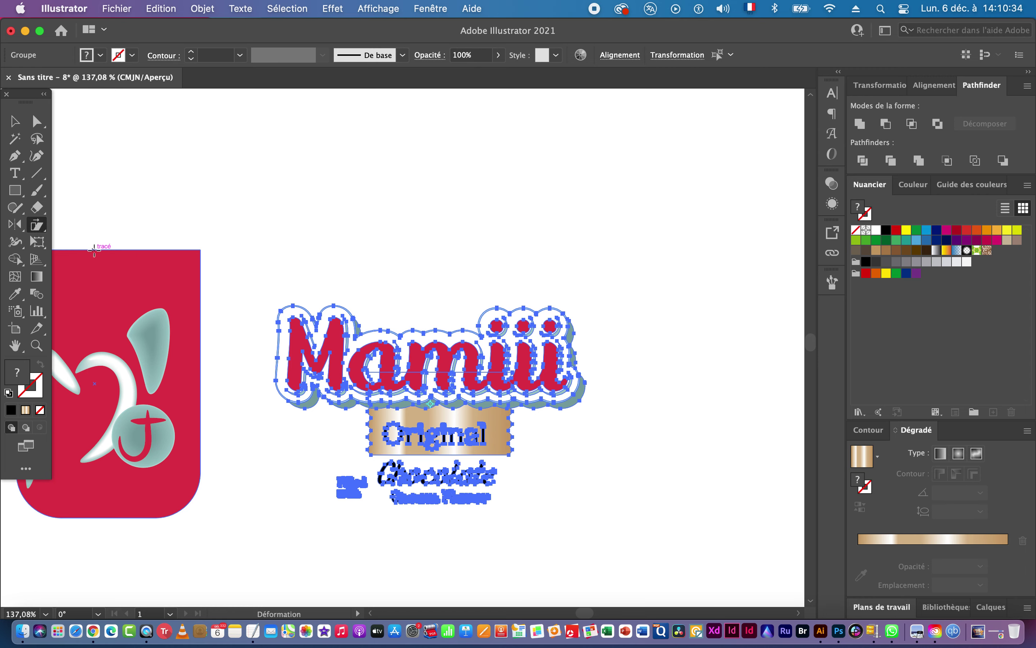
double_click(37, 224)
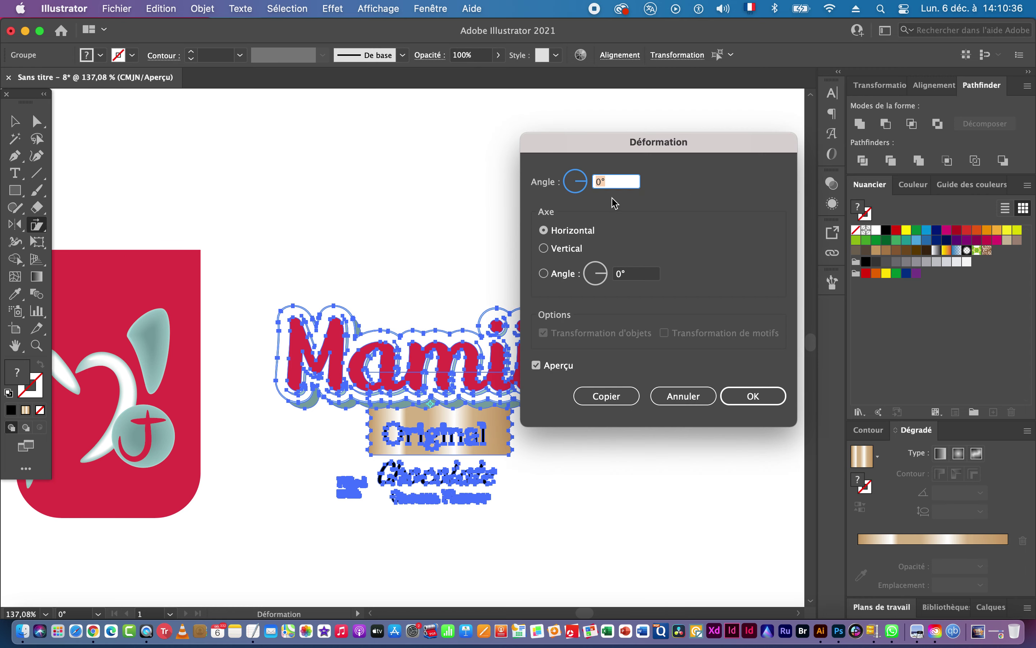
click(564, 249)
key(Down)
key(Down)
key(Down)
key(Down)
key(Down)
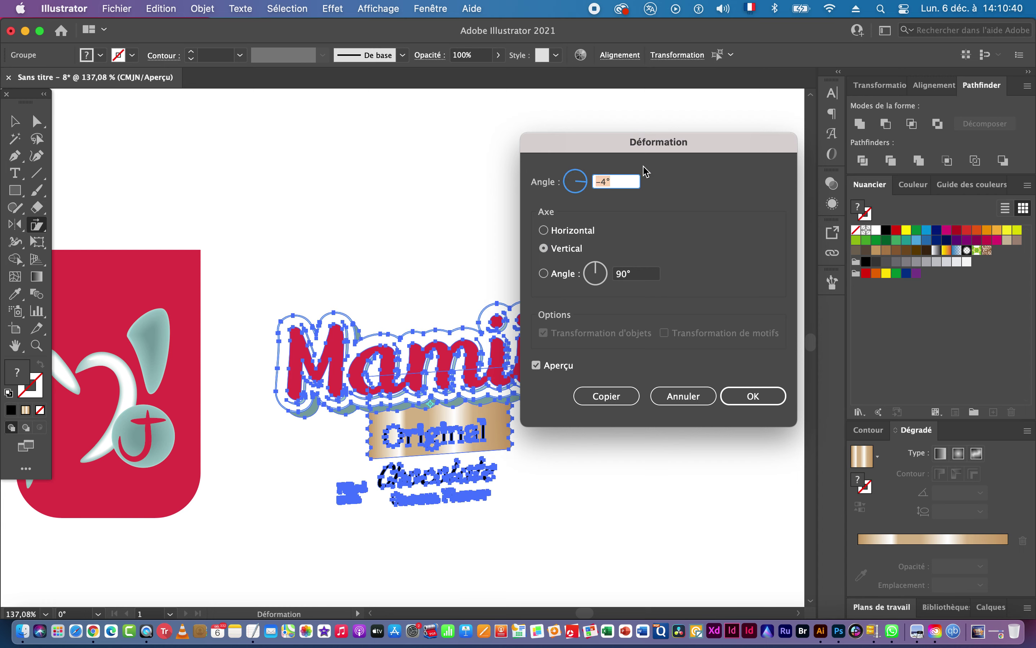
key(Down)
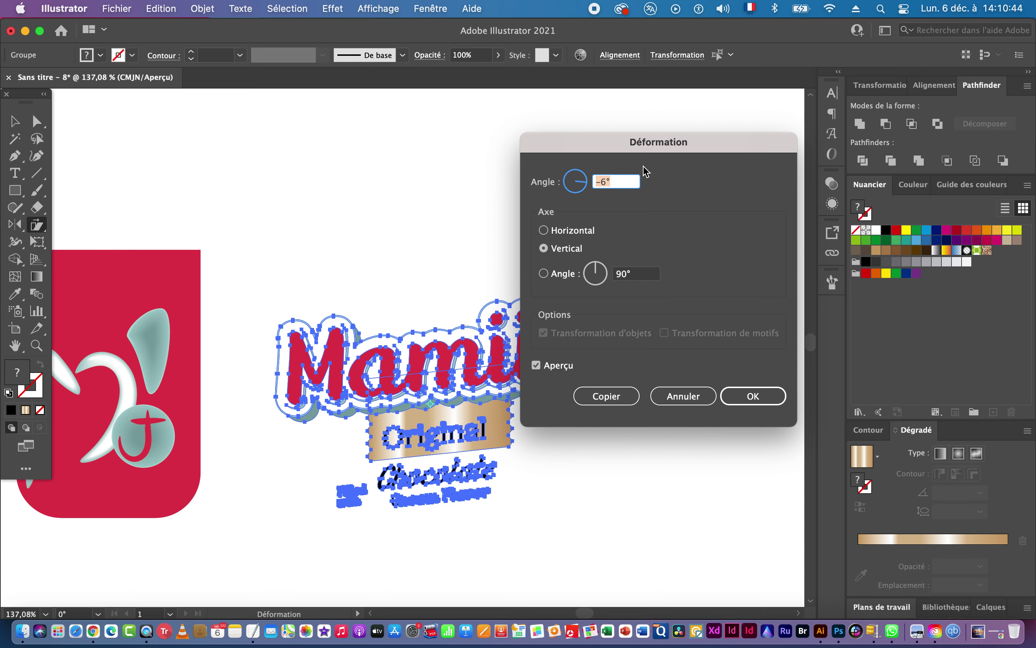
key(Down)
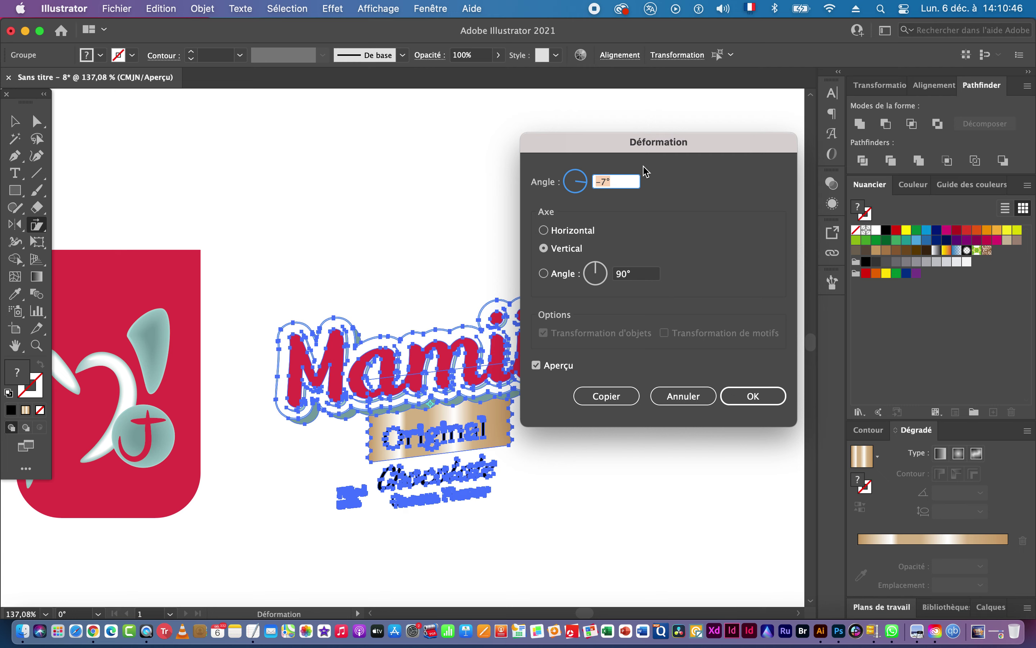
Shear the Mamiii logo group by -7° along the vertical axis and deselect it.
key(Return)
click(21, 126)
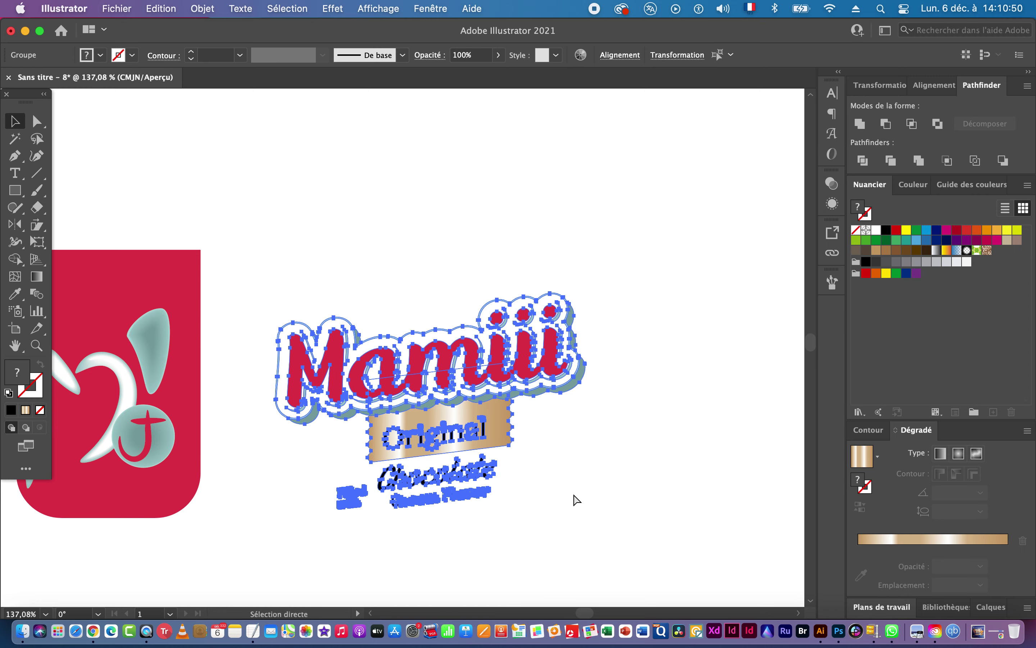
click(590, 492)
Enlarge the slanted Mamiii logo group beside the red emblem to about 108 mm wide.
key(z)
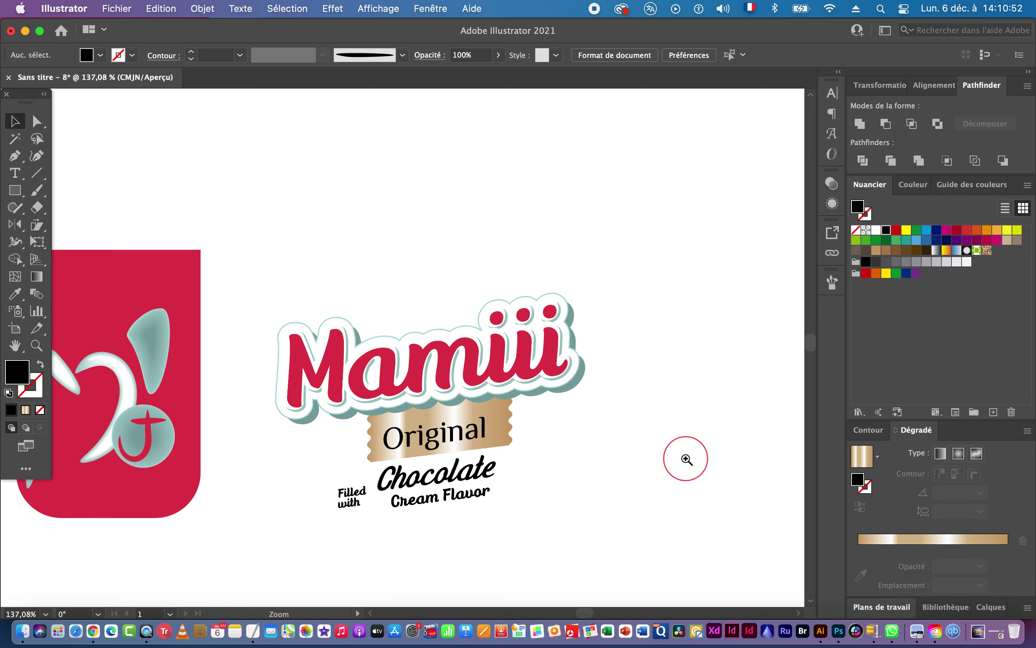
alt+click(451, 460)
drag(450, 461, 402, 461)
drag(545, 489, 613, 445)
drag(682, 469, 540, 469)
drag(480, 364, 305, 415)
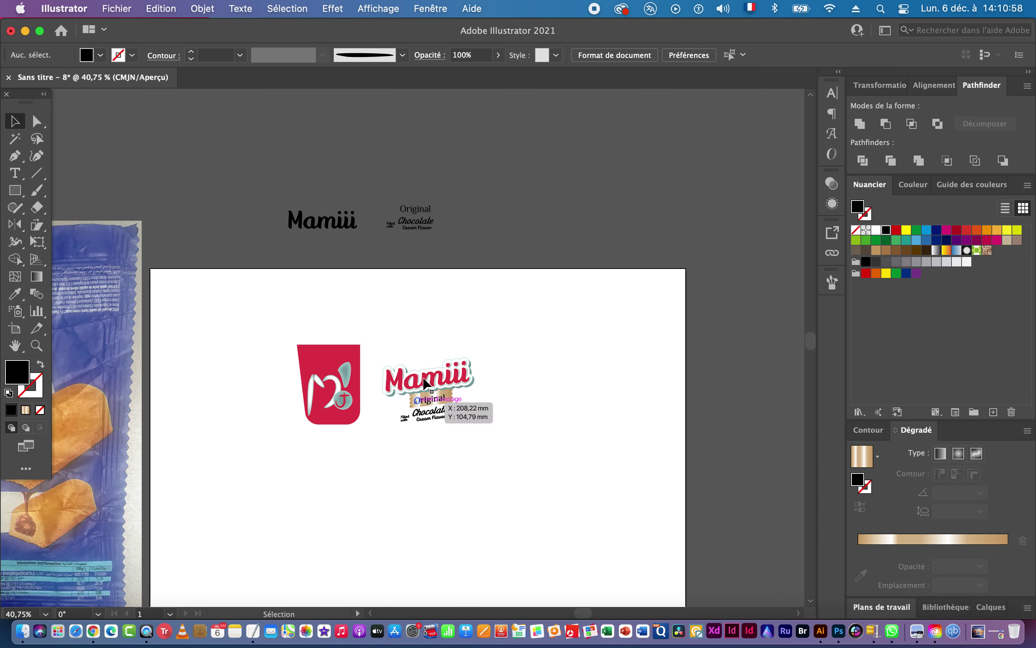
drag(392, 342, 520, 392)
Move the red emblem and the Mamiii logo together slightly lower on the artboard, and deselect them.
drag(254, 343, 504, 466)
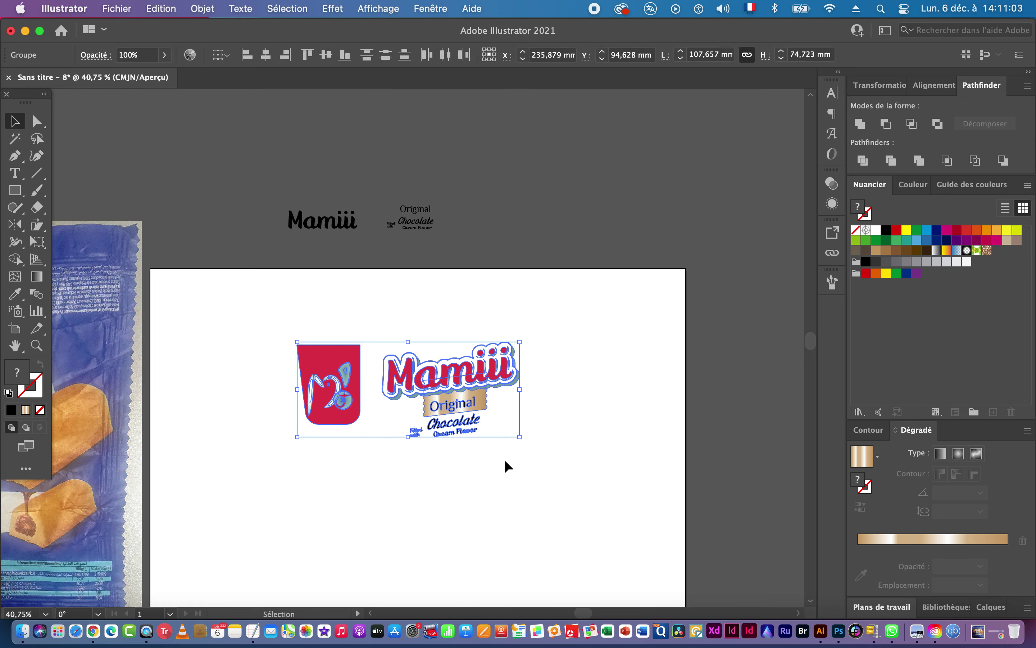
drag(435, 381, 431, 407)
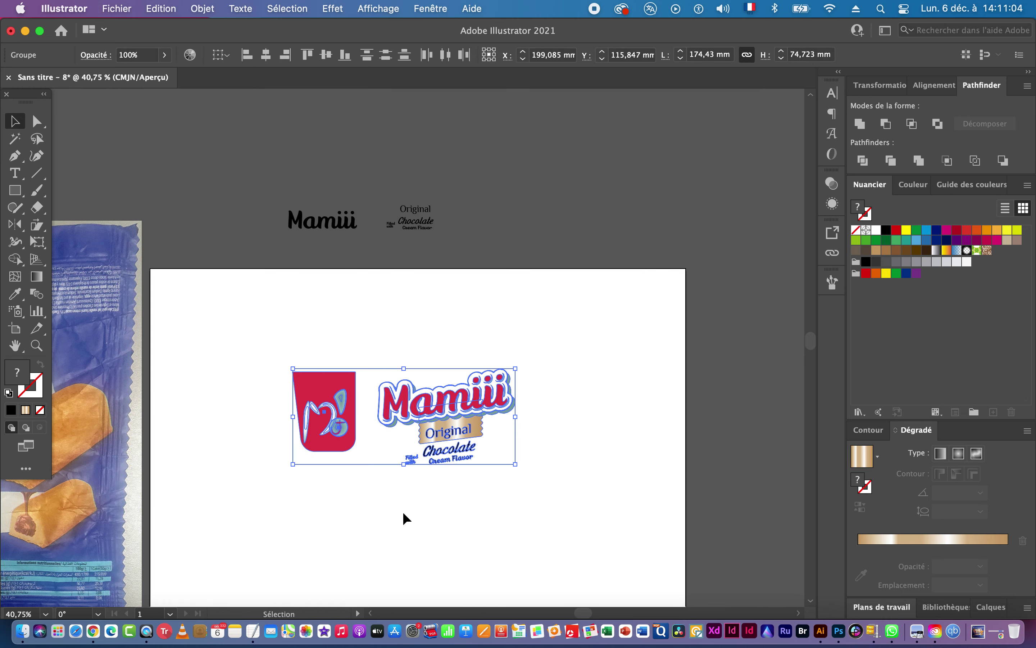
click(466, 548)
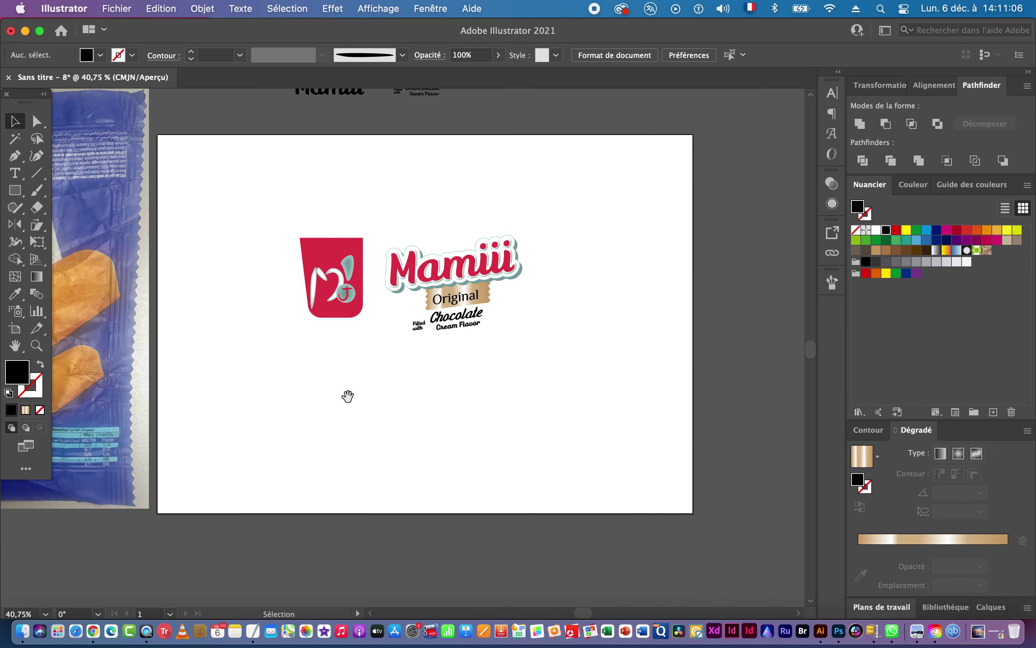
Switch to Chrome and change the Google Images search for fluffy cake packaging to "cake png".
scroll(491, 434, left, 5)
scroll(491, 434, down, 2)
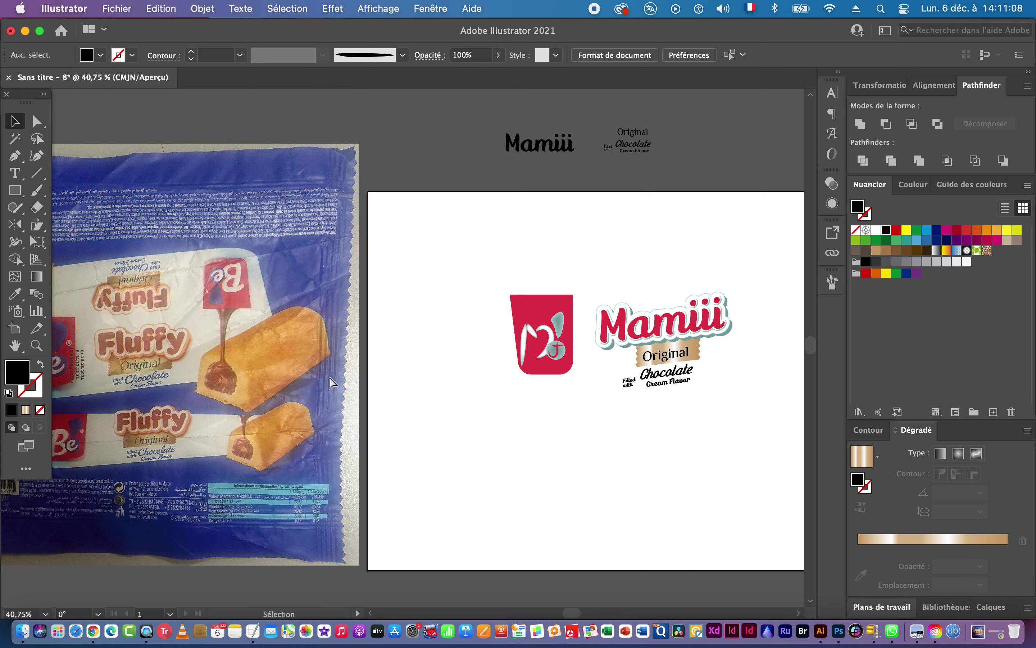
key(super+Tab)
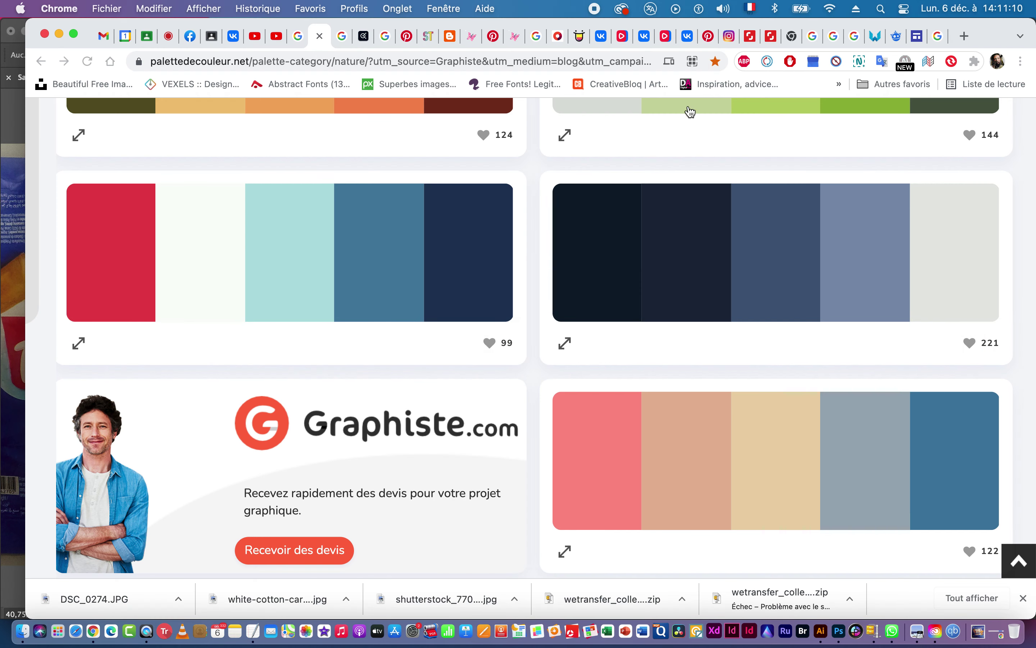
click(933, 36)
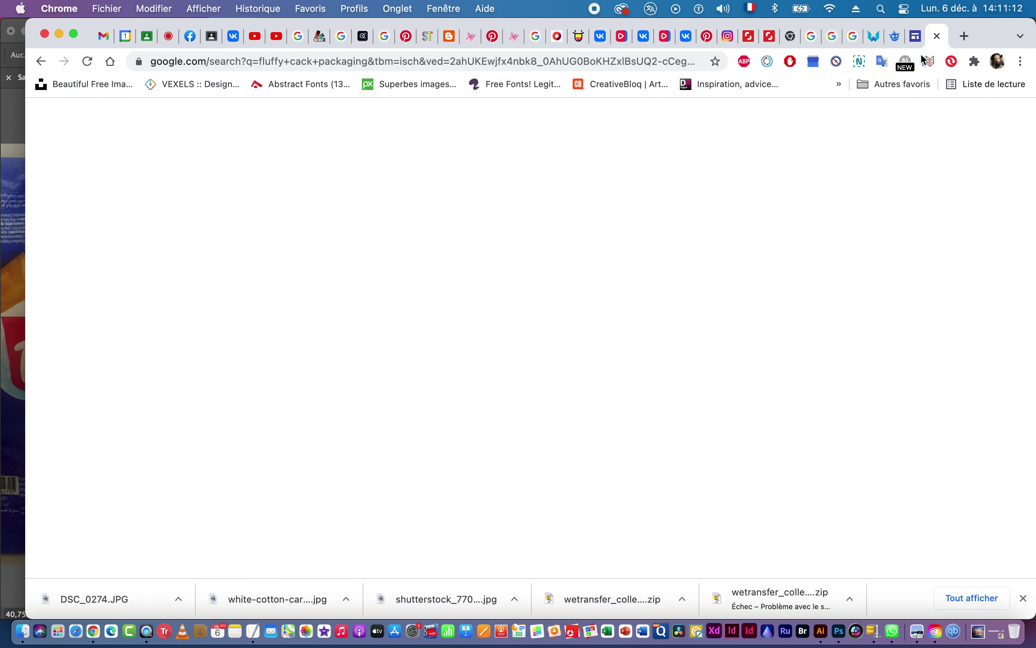
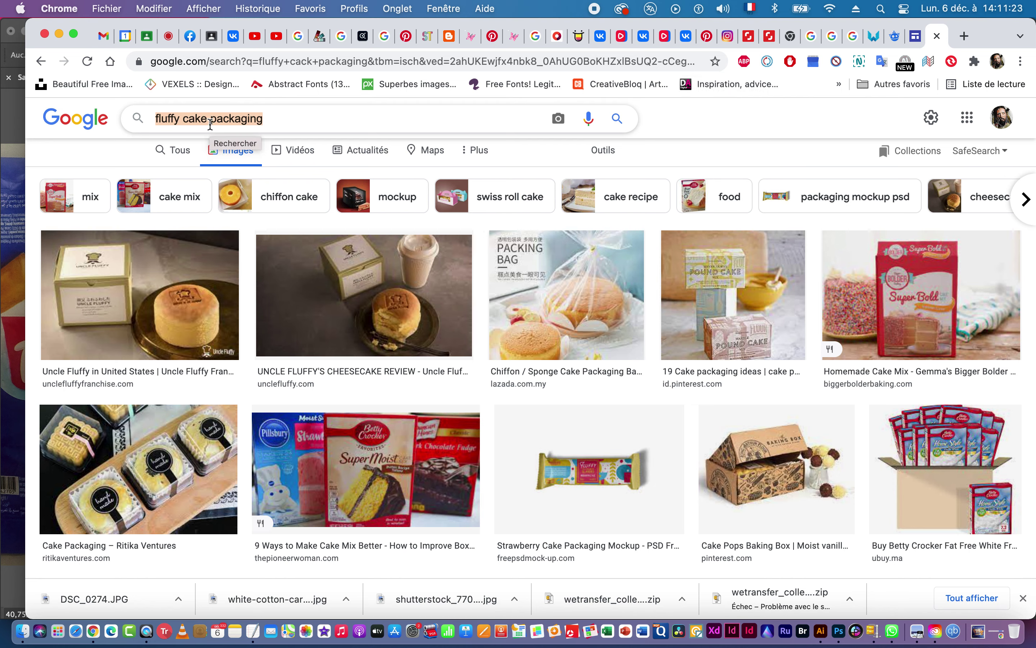
drag(208, 119, 295, 121)
key(BackSpace)
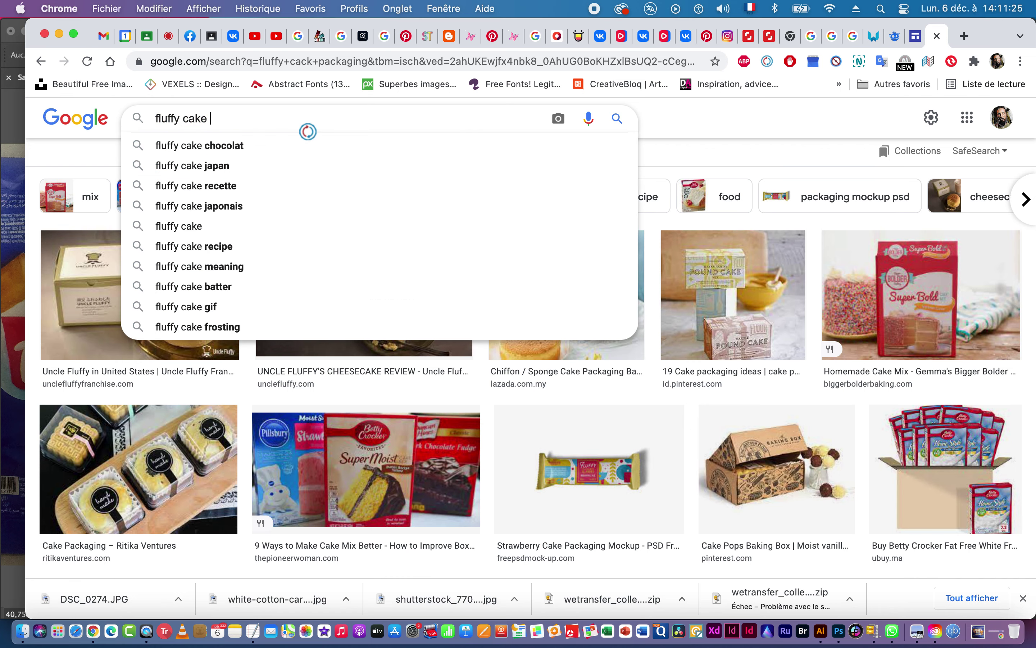
text(p)
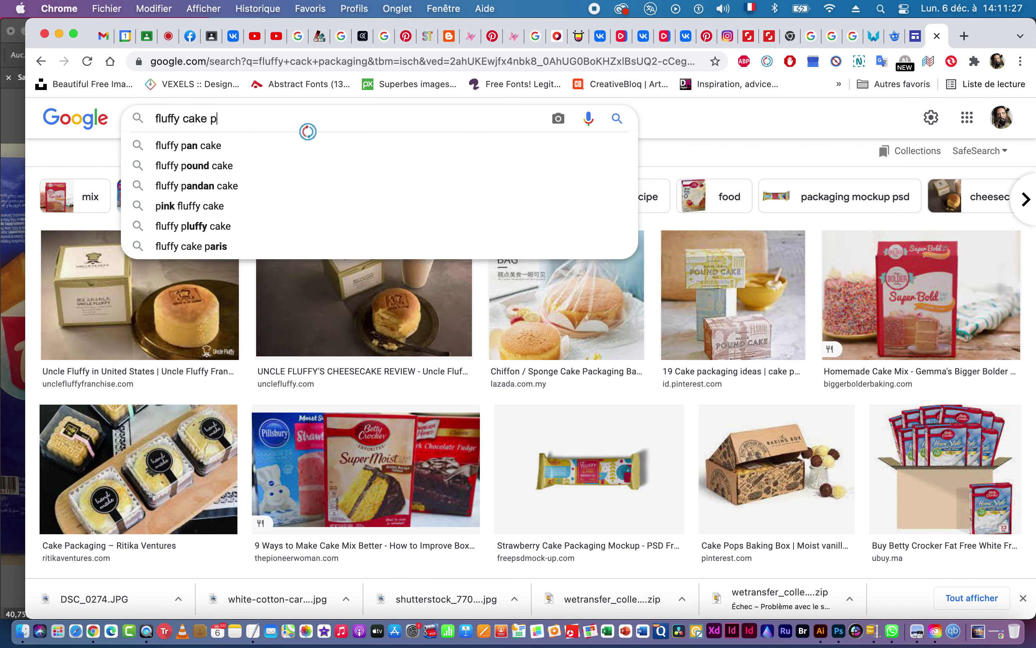
text(ng)
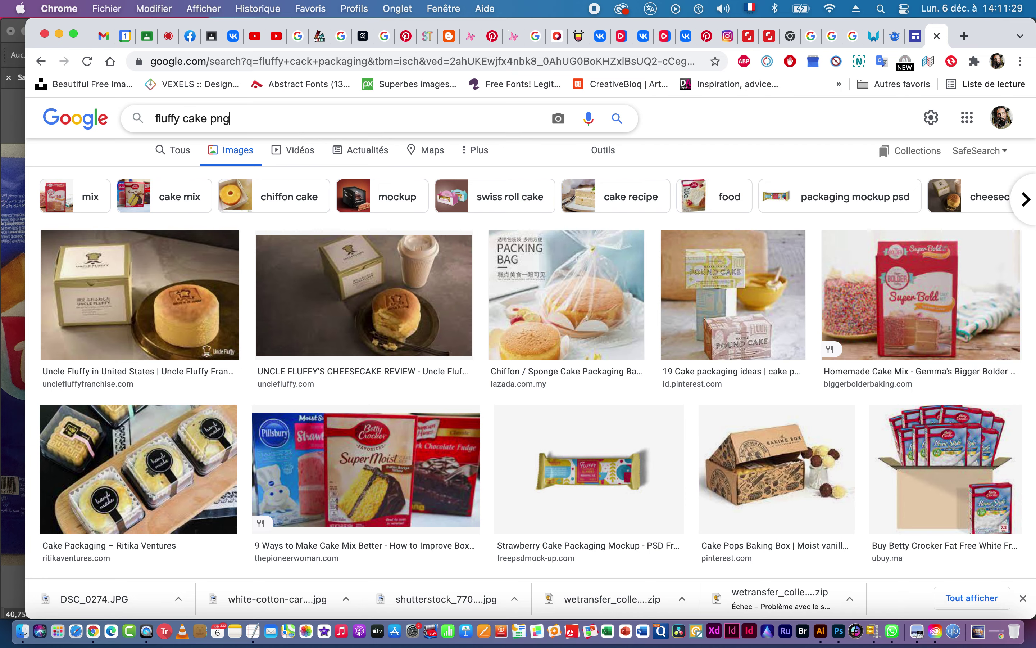
double_click(183, 119)
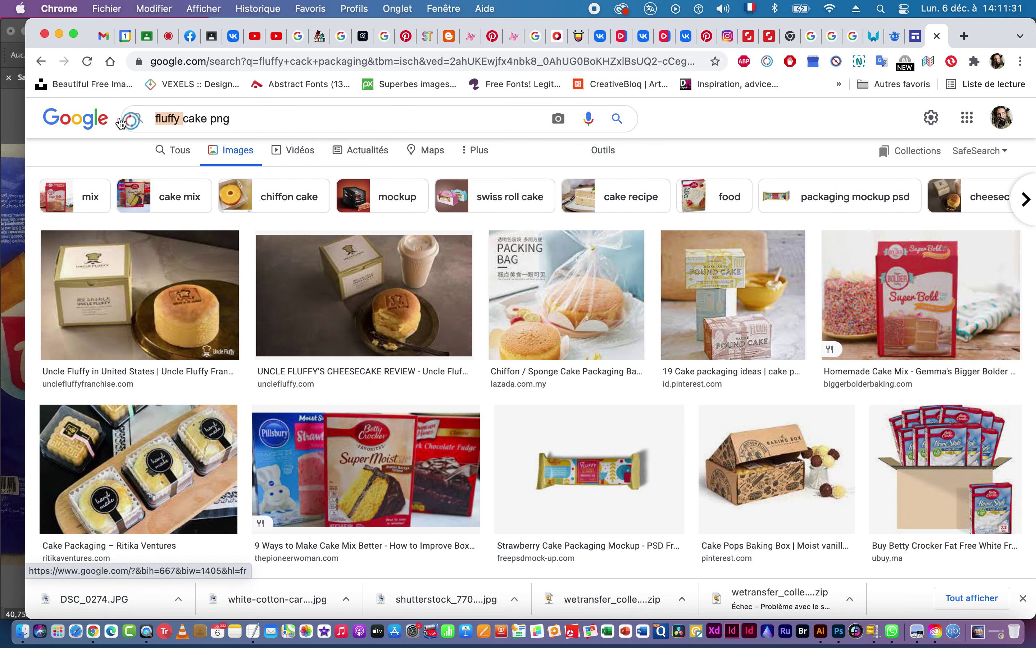
key(BackSpace)
key(Return)
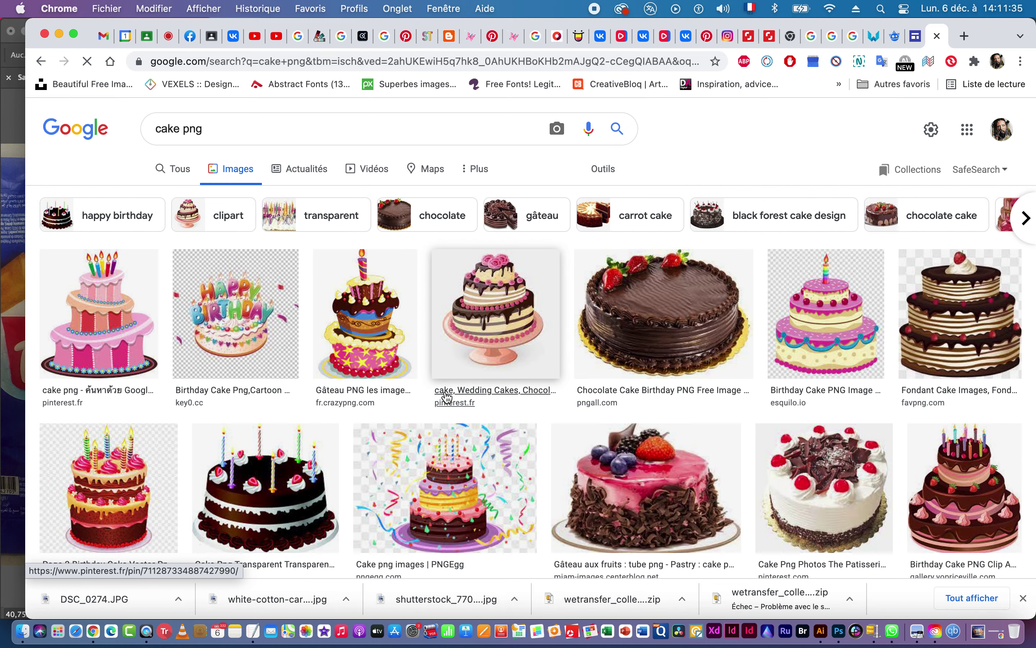
Browse the cake PNG image results for a cake picture suited to the packaging.
scroll(446, 398, down, 15)
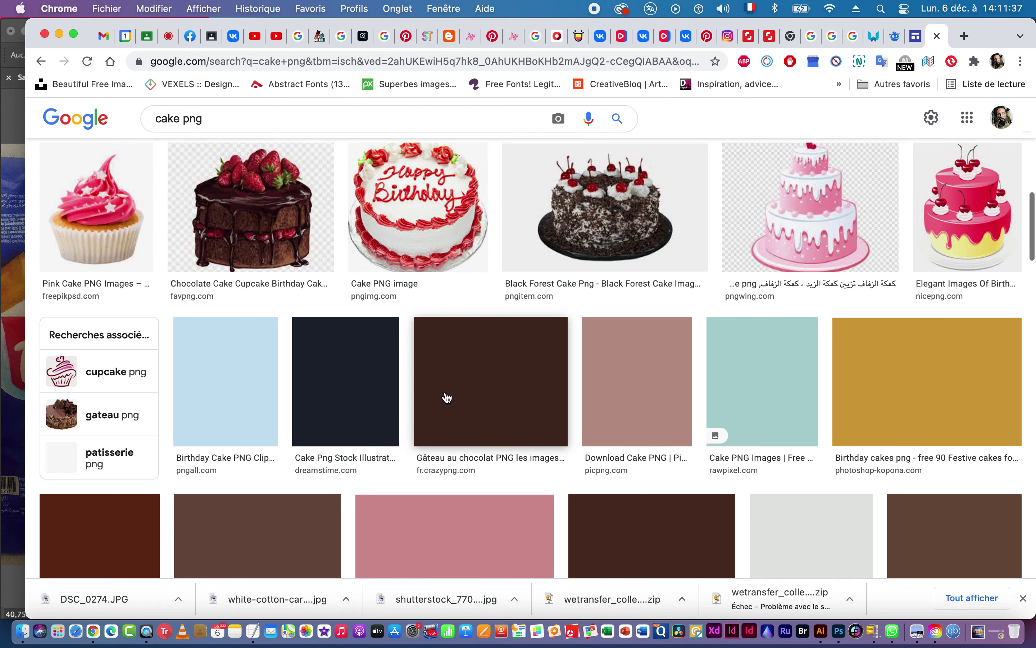
scroll(446, 398, down, 8)
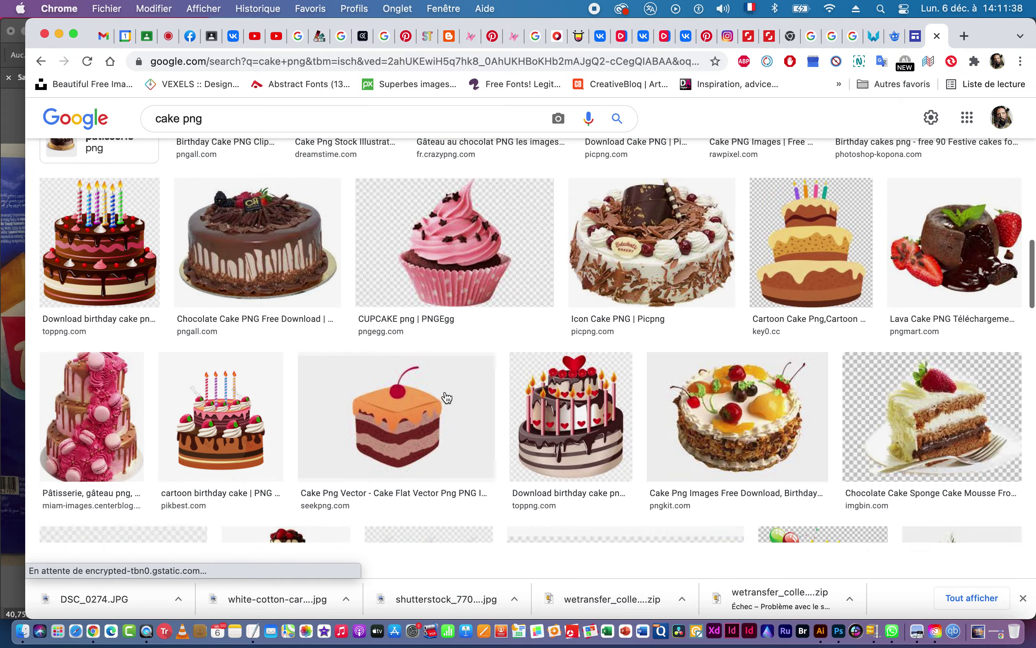
scroll(446, 398, down, 10)
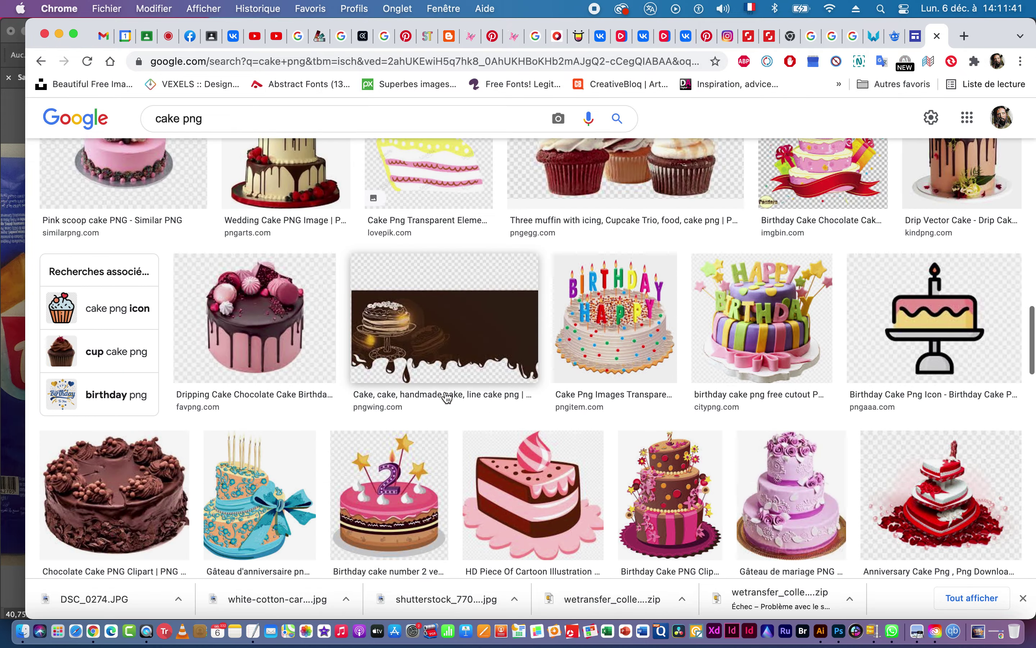
scroll(446, 398, down, 12)
scroll(446, 398, up, 6)
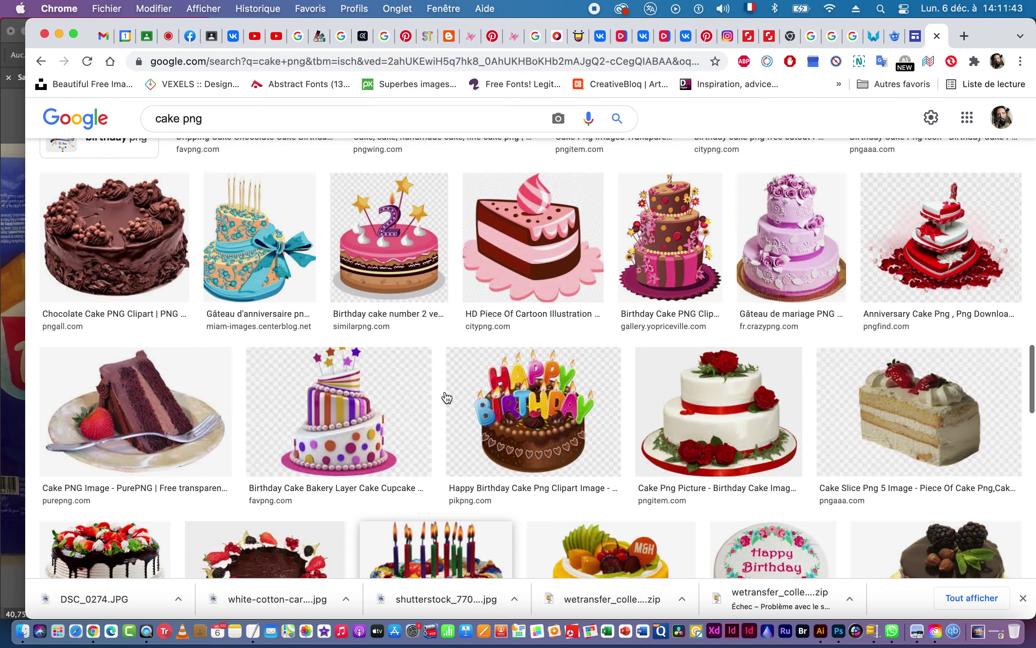
scroll(447, 398, up, 20)
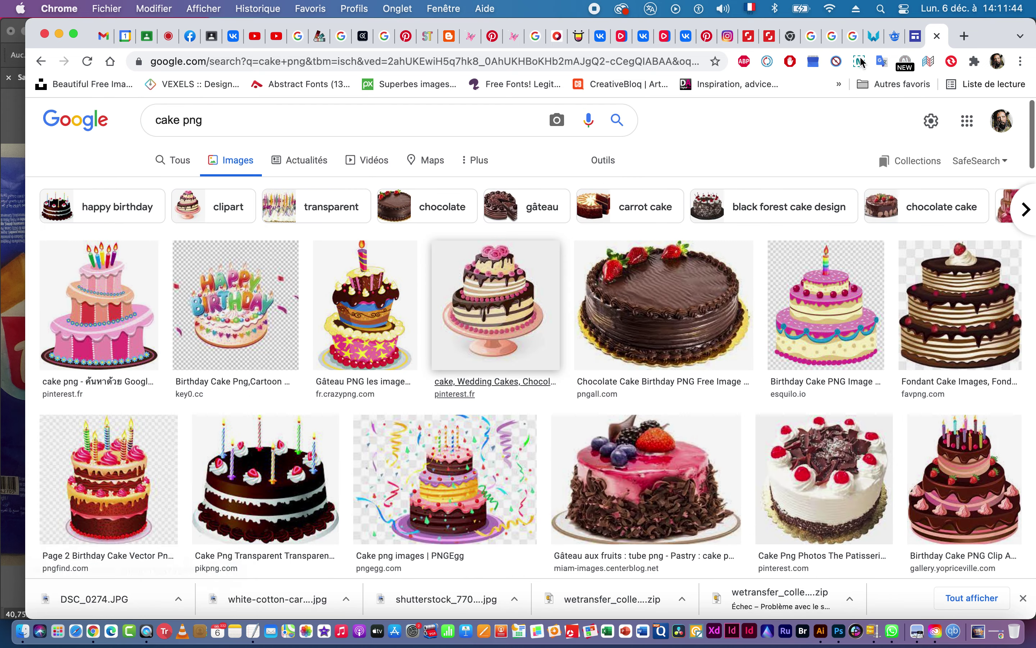
Open the Madeleine Fruitcake Muffin Sponge cake image from the pngwing sponge cake results and examine its picture and file details.
click(872, 36)
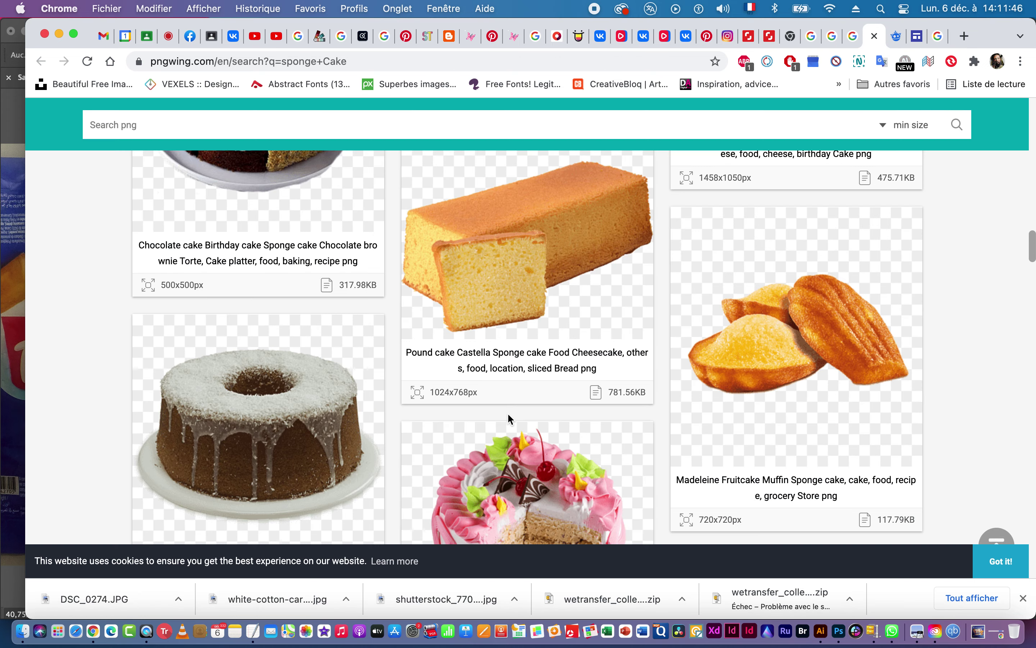
click(765, 341)
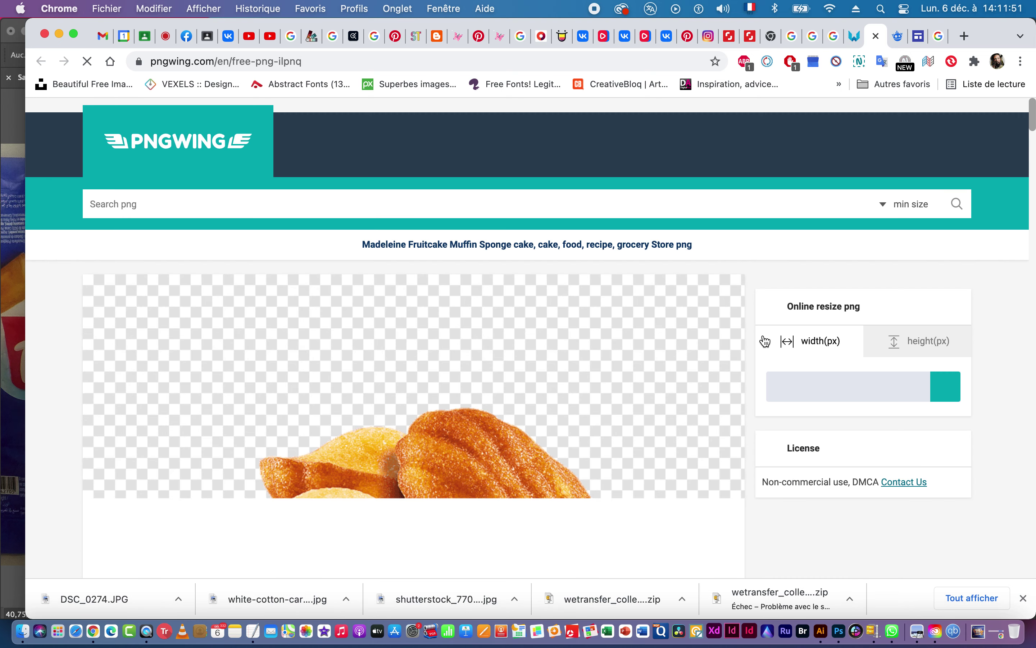
scroll(551, 473, down, 5)
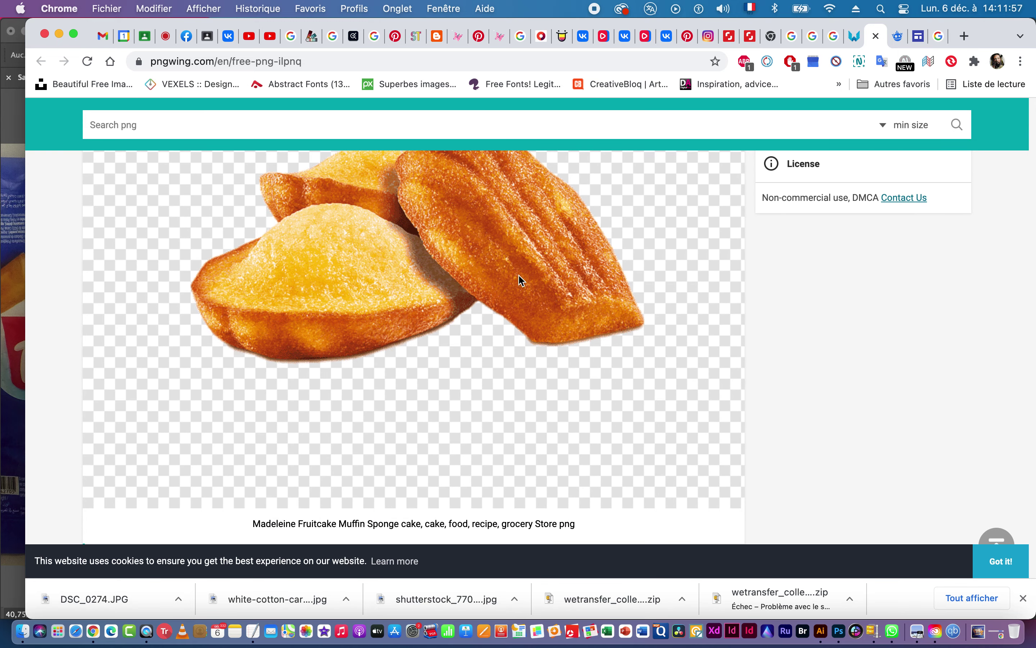
scroll(522, 281, up, 4)
scroll(524, 287, up, 2)
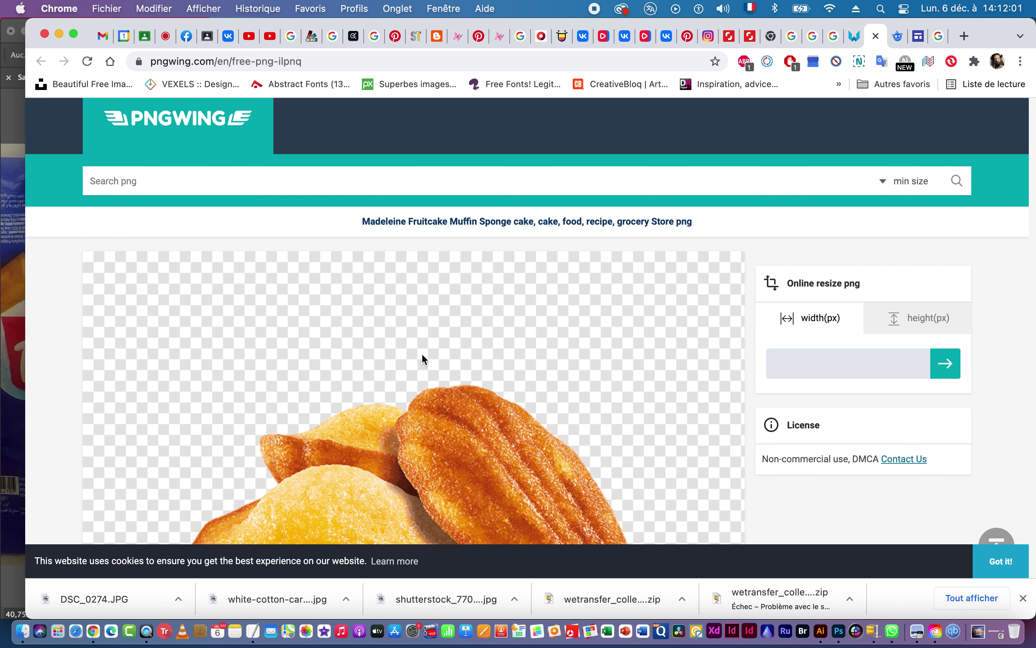
scroll(422, 354, down, 5)
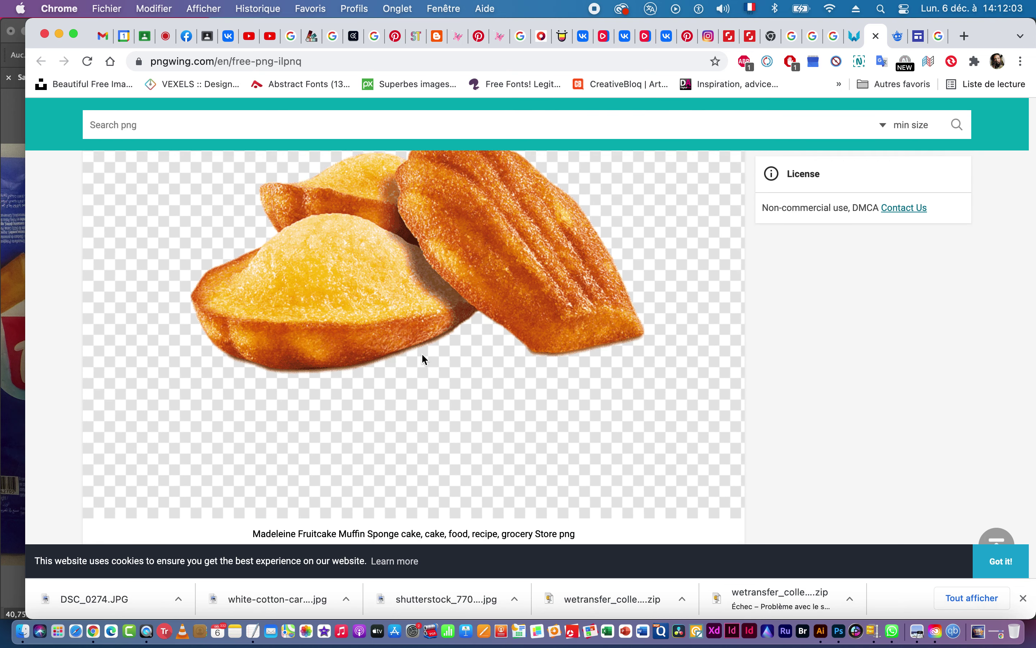
scroll(423, 359, down, 8)
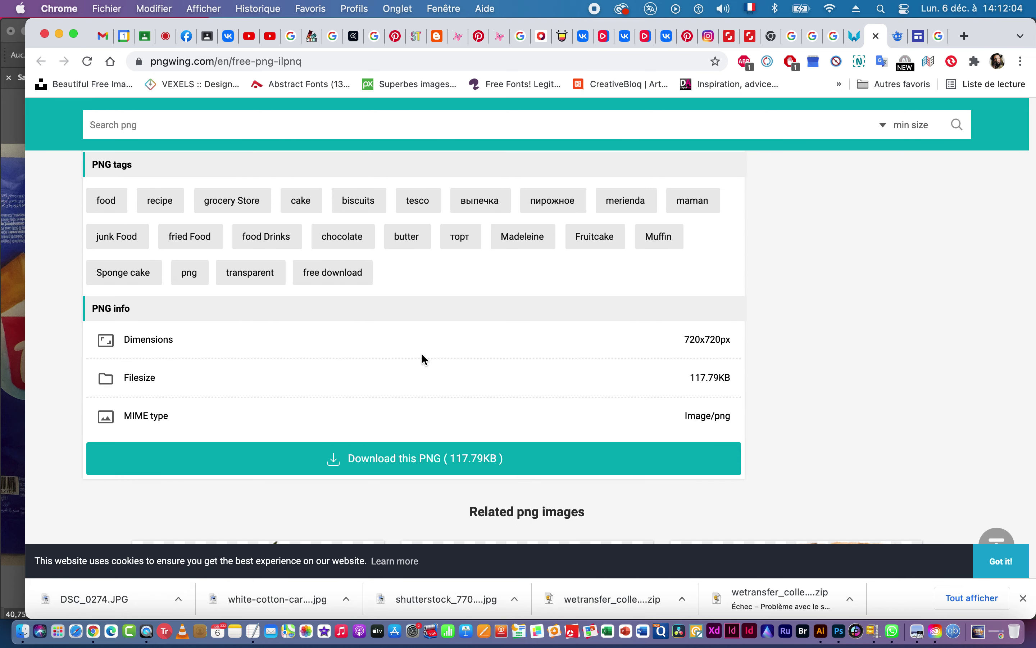
Request the madeleine PNG download, accept the cookie notice, and complete the human check by choosing the three bicycle images.
click(379, 461)
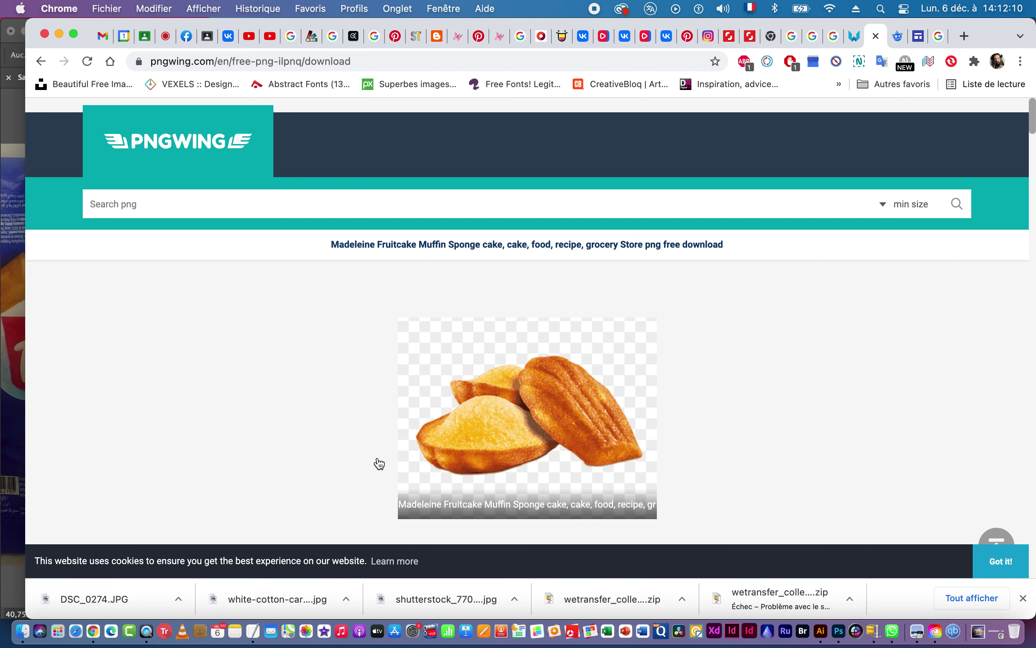
click(1001, 561)
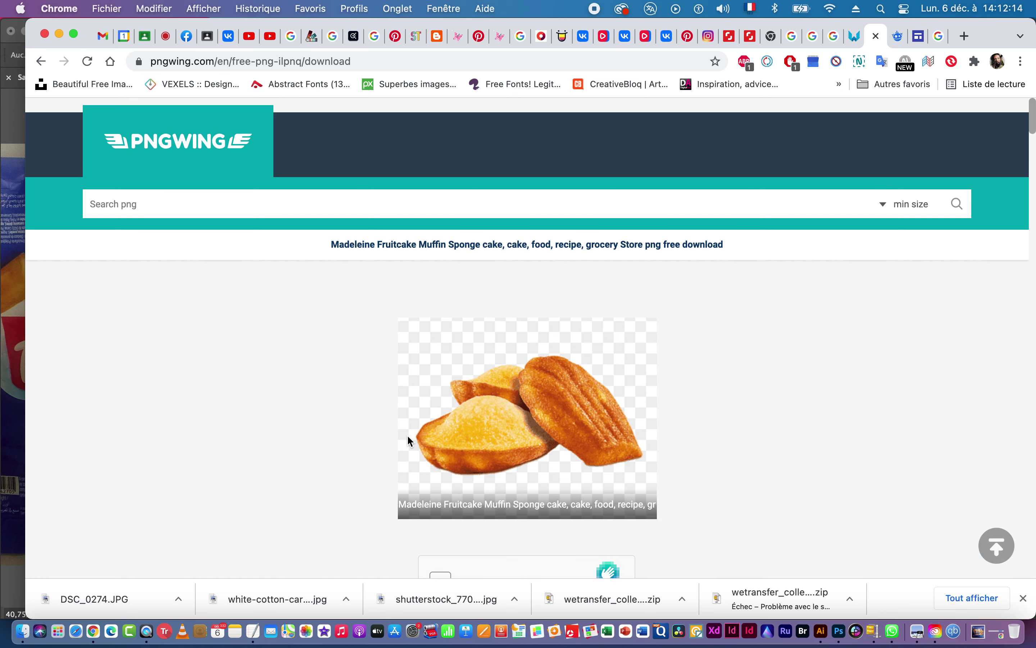
scroll(407, 434, down, 5)
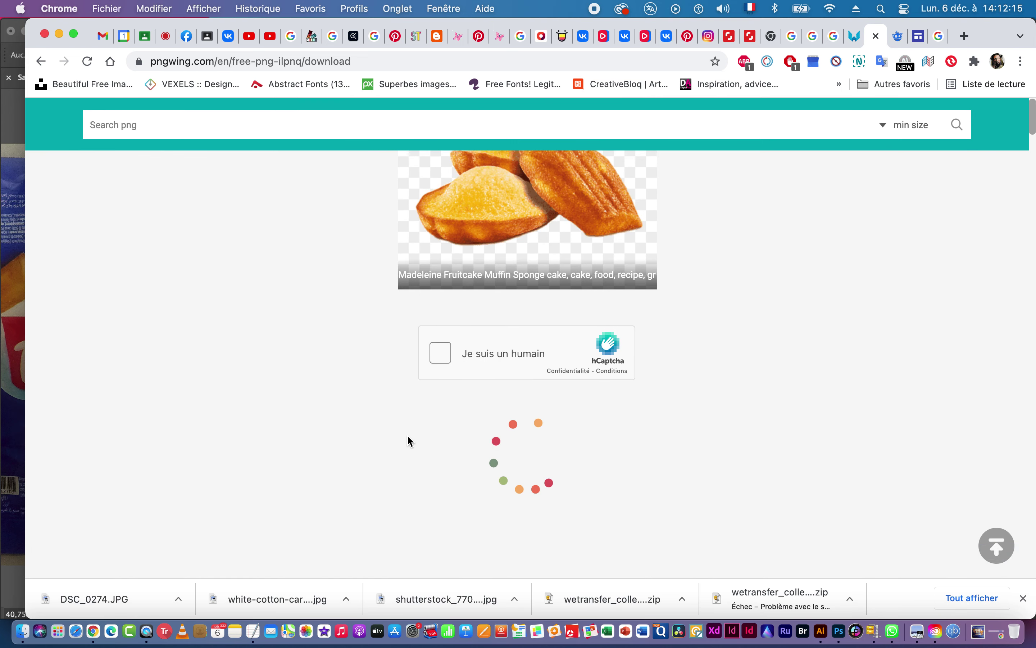
click(441, 348)
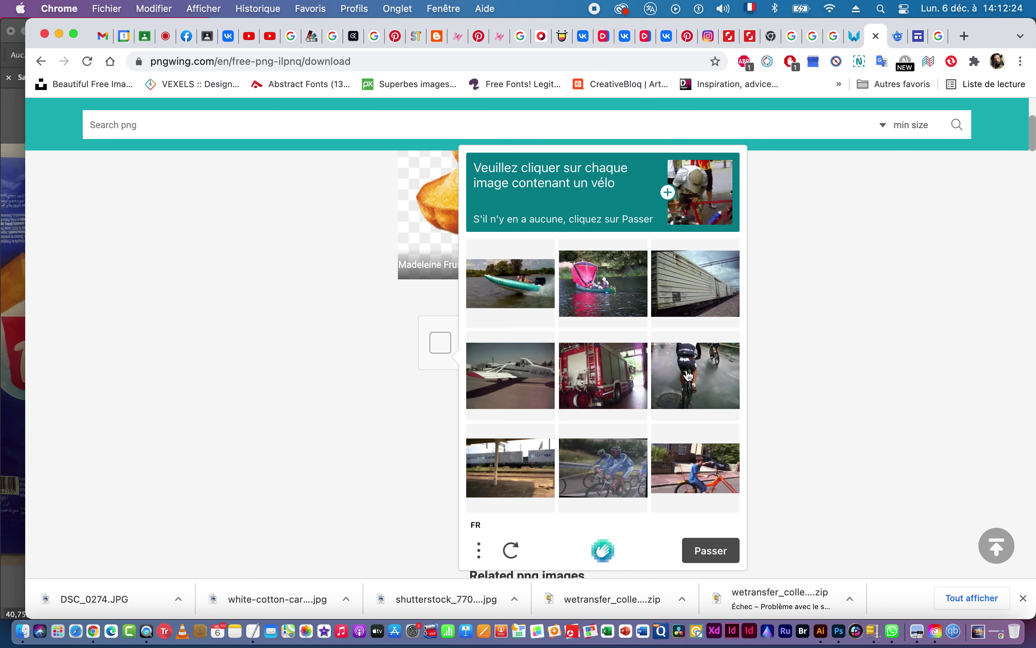
click(689, 375)
click(690, 470)
click(608, 468)
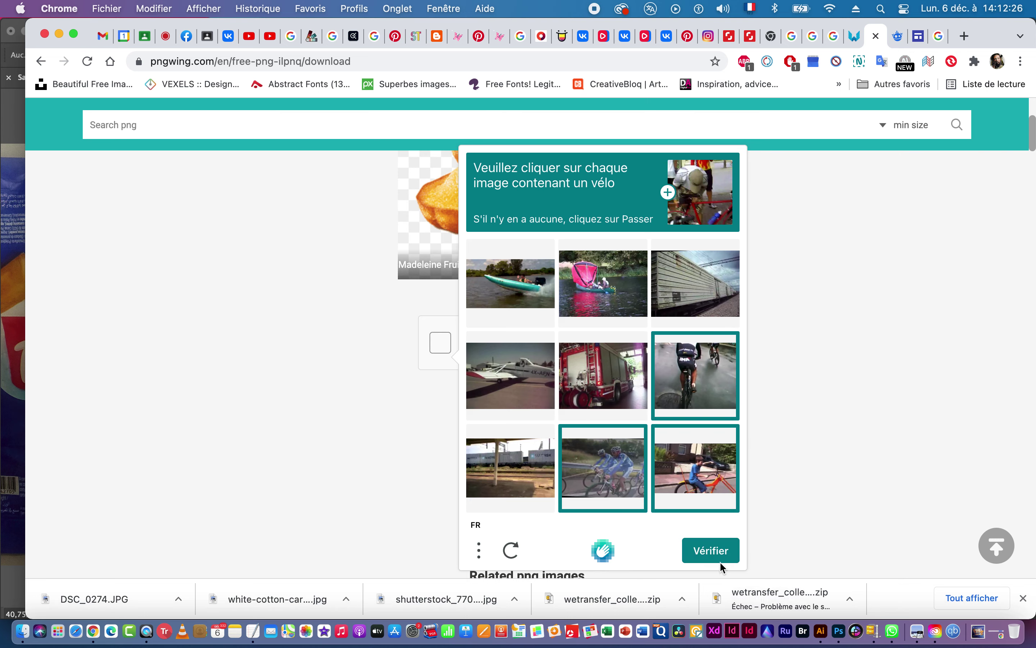
click(712, 552)
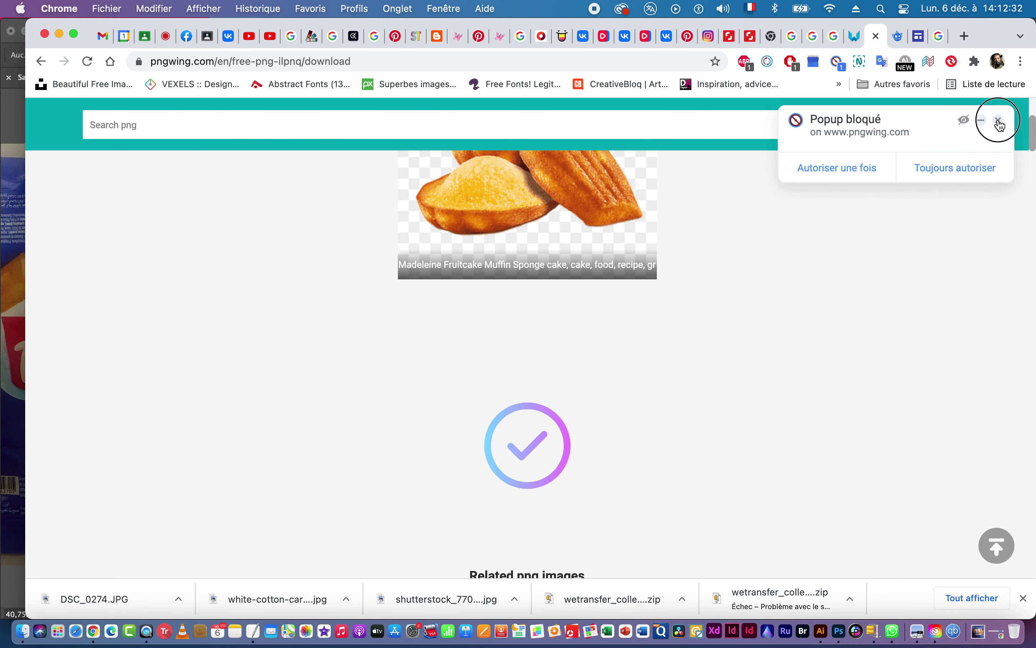
Dismiss the blocked pop-up notice and look through the related PNG images beneath the madeleine download.
click(1001, 124)
scroll(688, 340, down, 5)
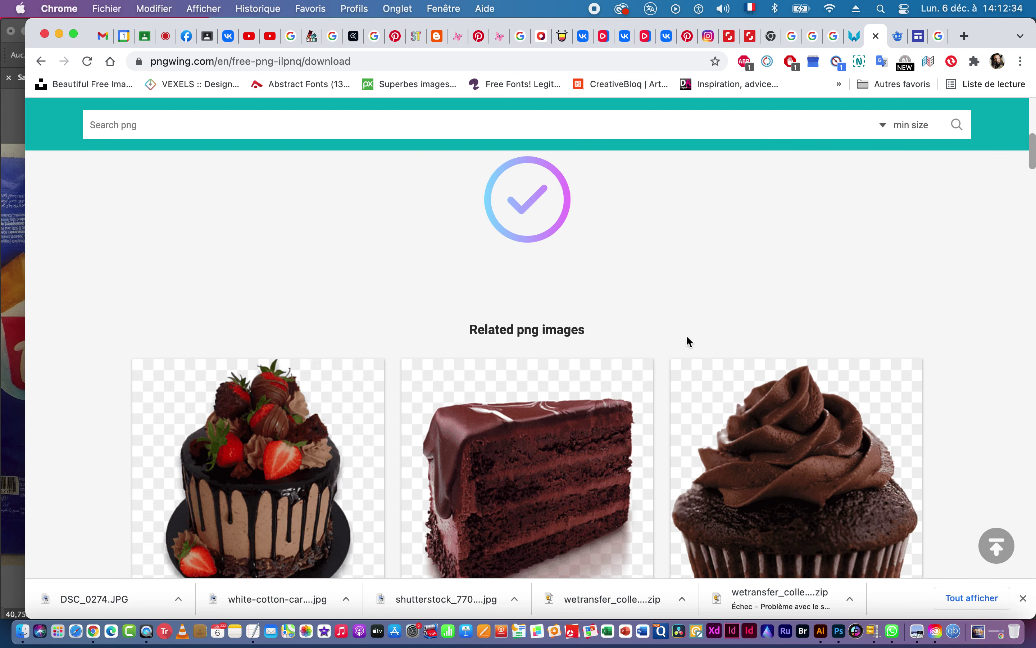
scroll(689, 342, down, 10)
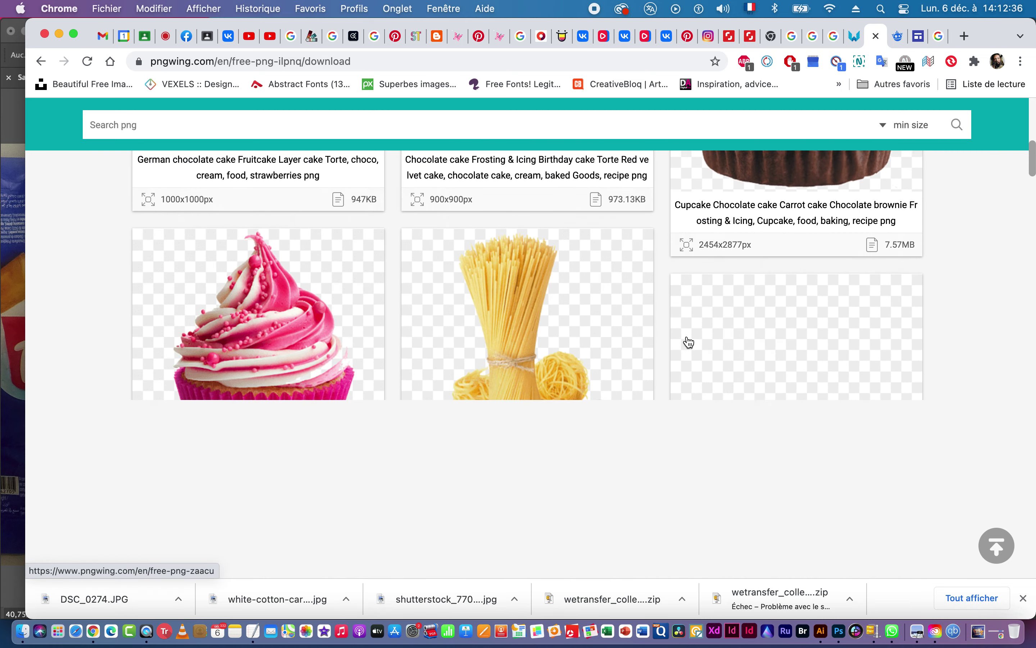
scroll(689, 341, down, 10)
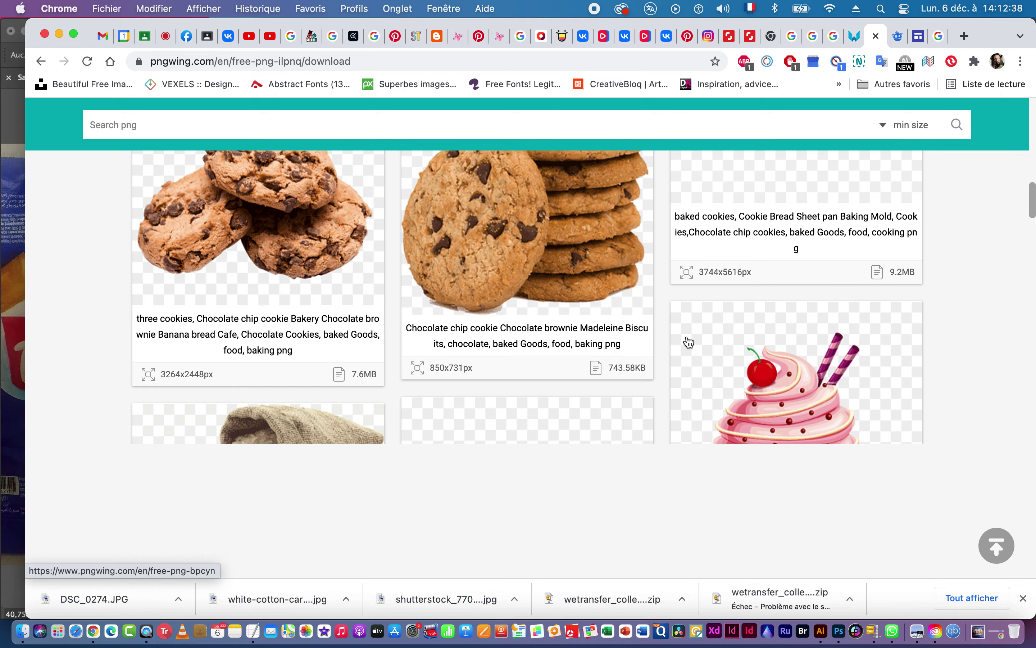
scroll(689, 342, down, 8)
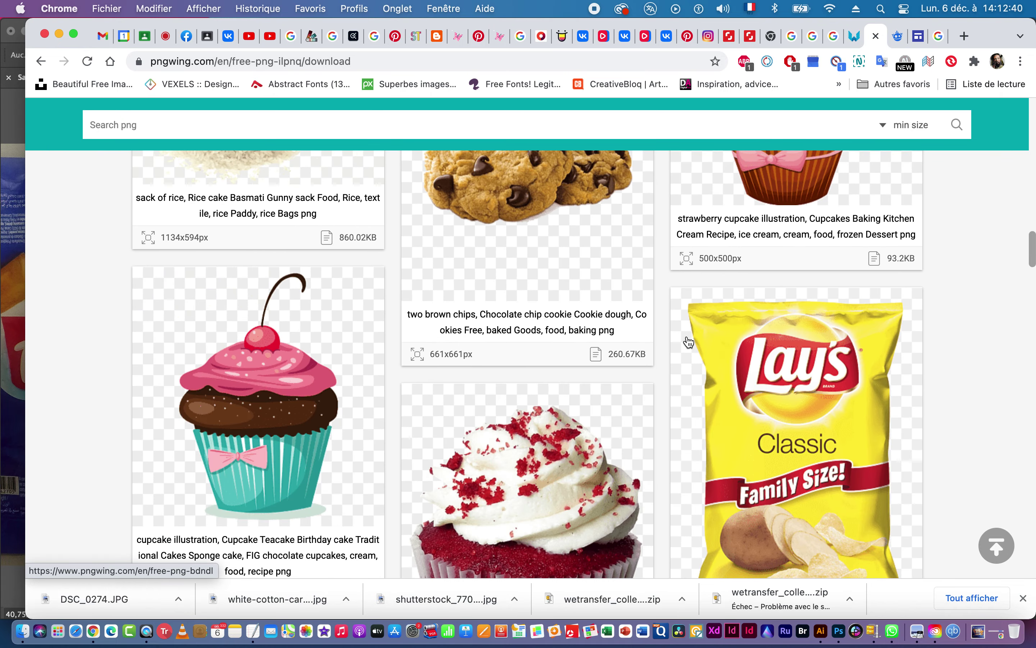
scroll(689, 342, up, 20)
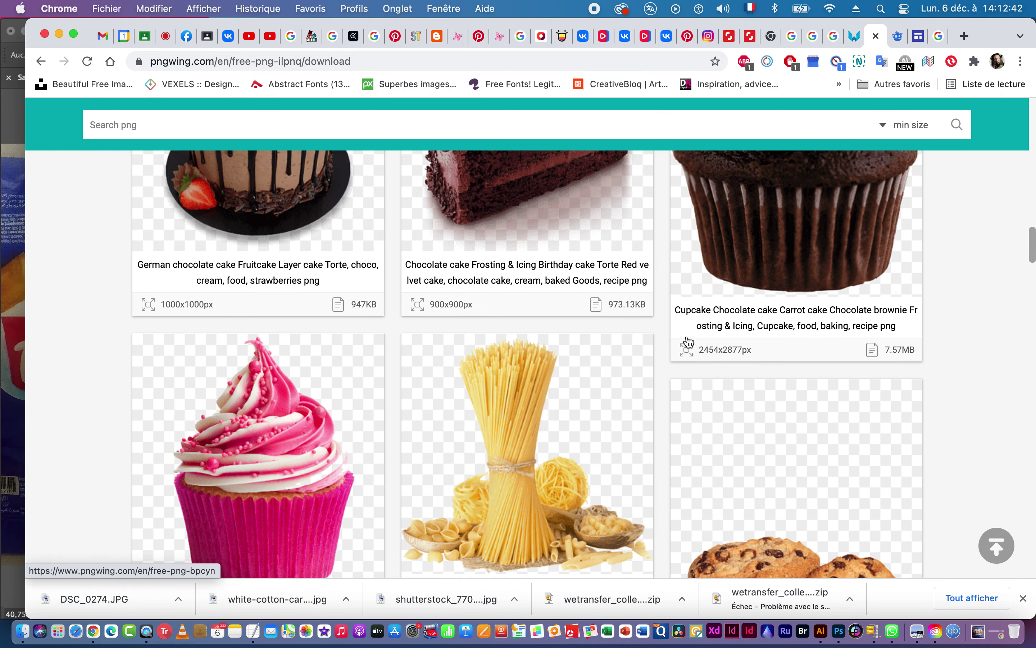
scroll(688, 341, up, 15)
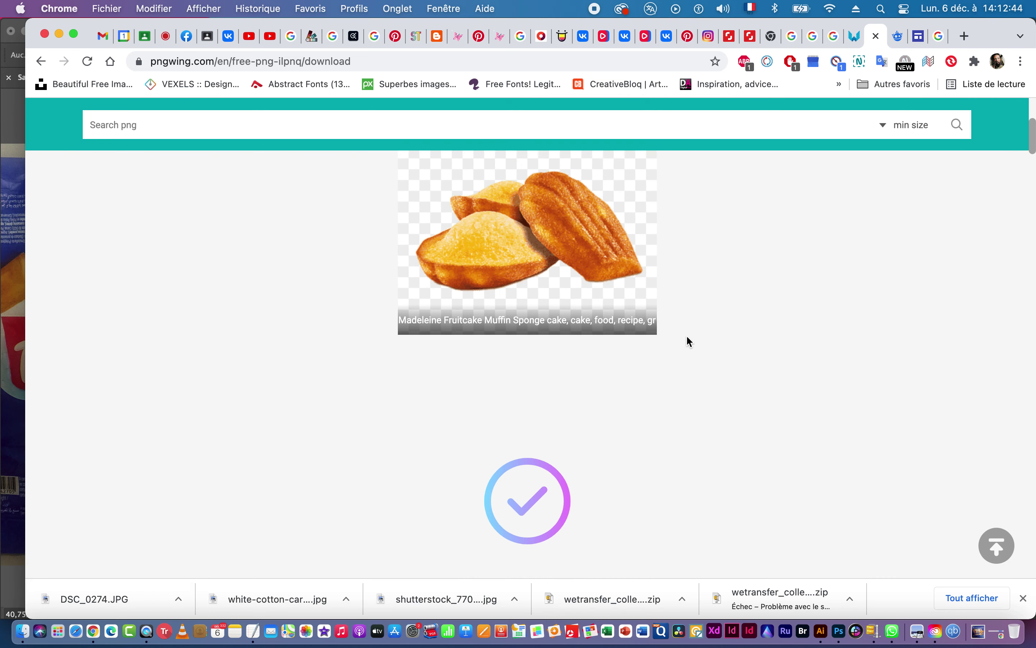
scroll(690, 342, up, 5)
scroll(690, 342, down, 2)
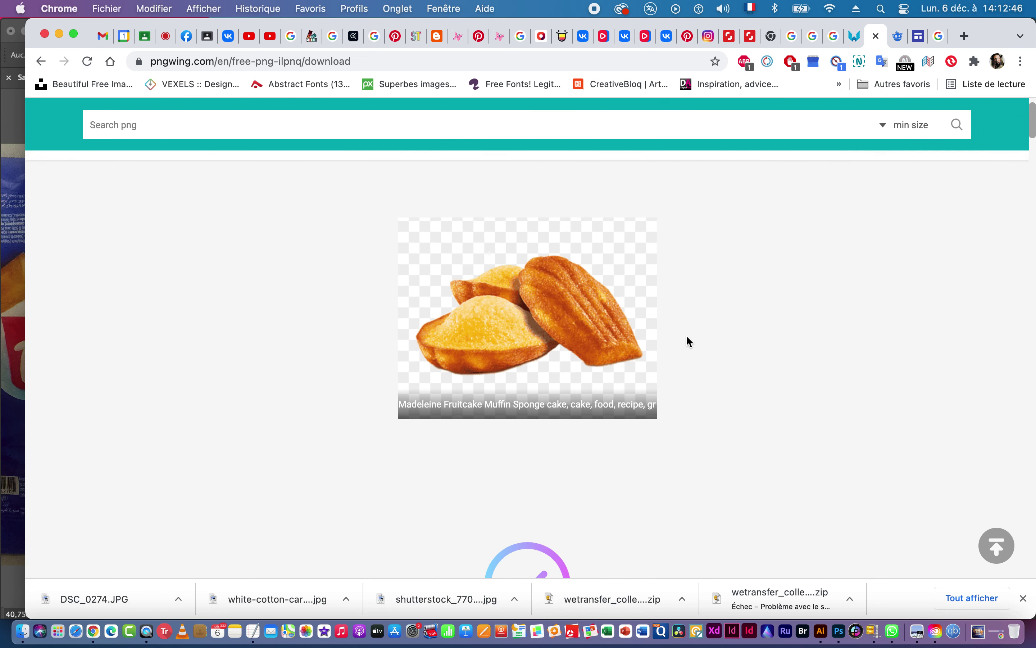
scroll(690, 341, down, 1)
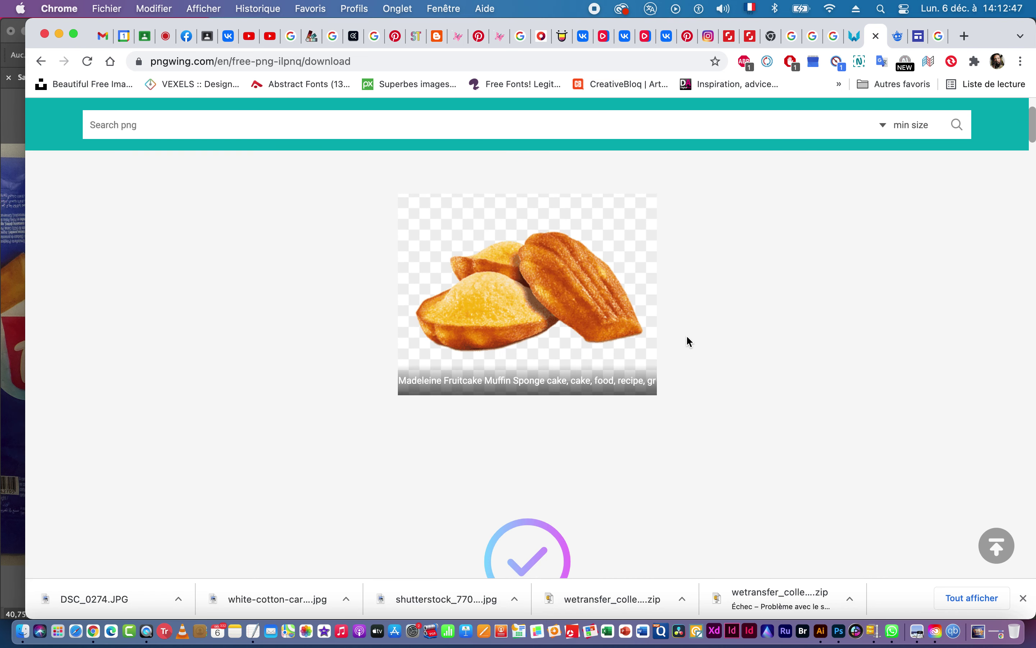
Try to download the Madeleine Fruitcake Muffin Sponge cake PNG again from the sponge cake results, allowing the blocked pop-up once.
click(877, 36)
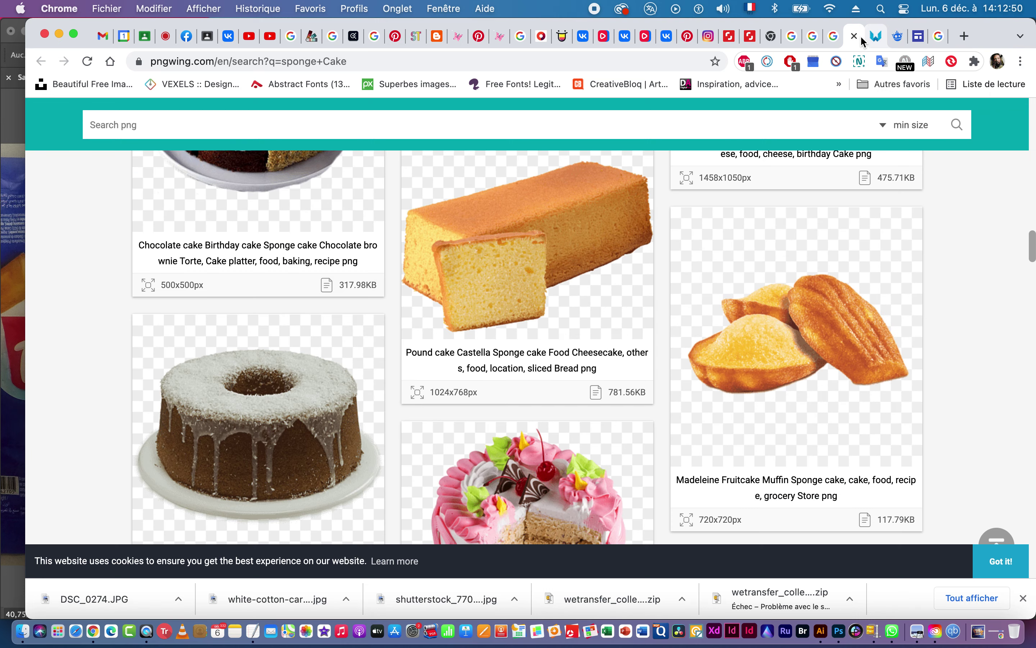
click(755, 328)
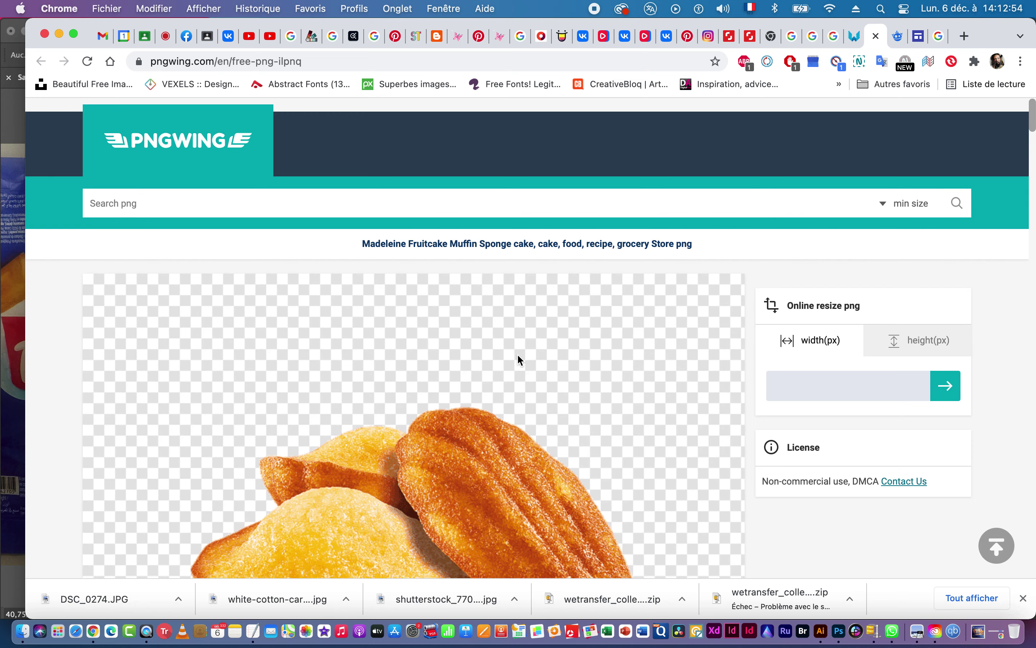
scroll(519, 359, down, 5)
scroll(517, 359, down, 10)
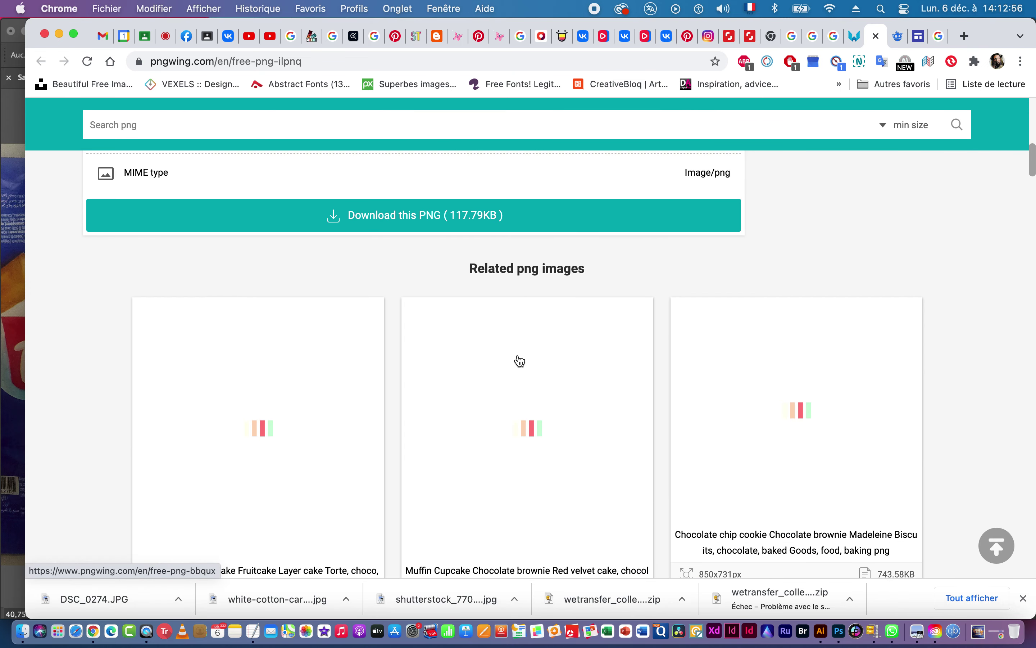
click(388, 211)
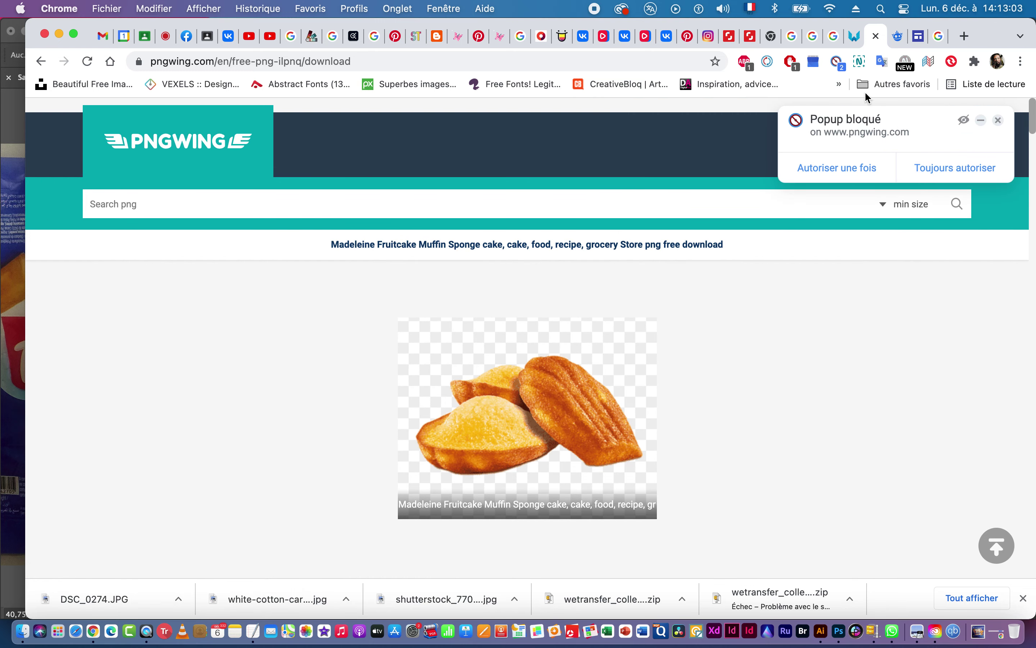
click(834, 174)
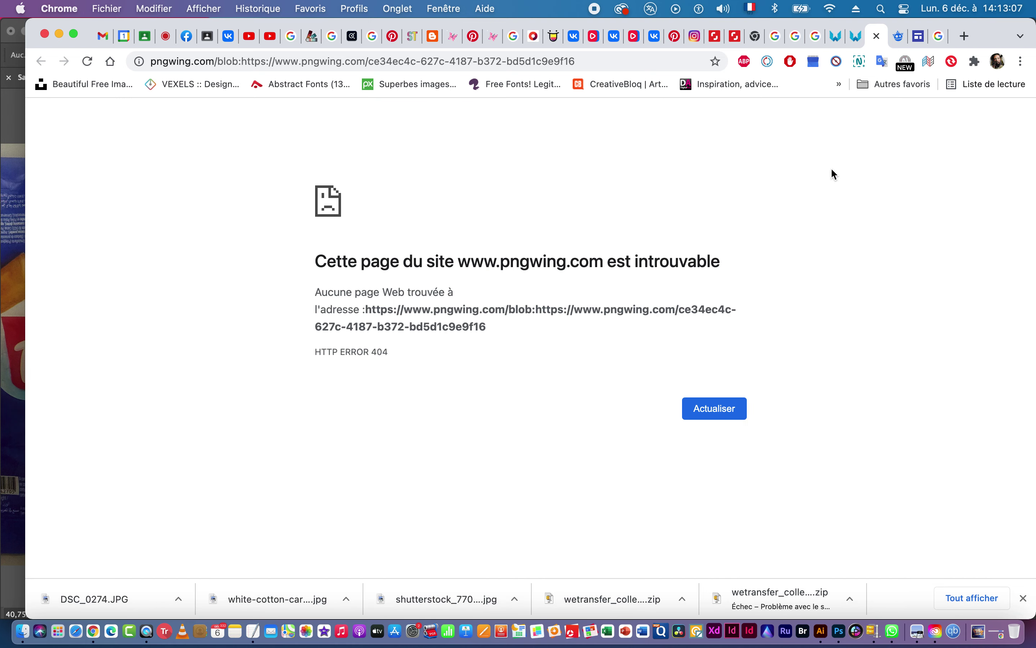
click(877, 36)
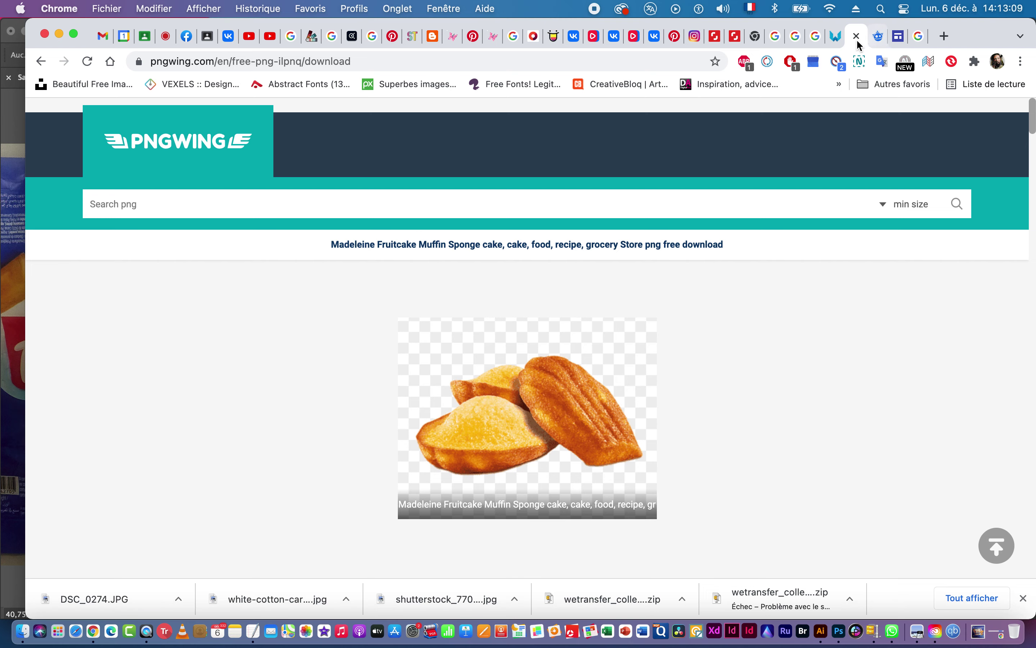
scroll(501, 463, down, 5)
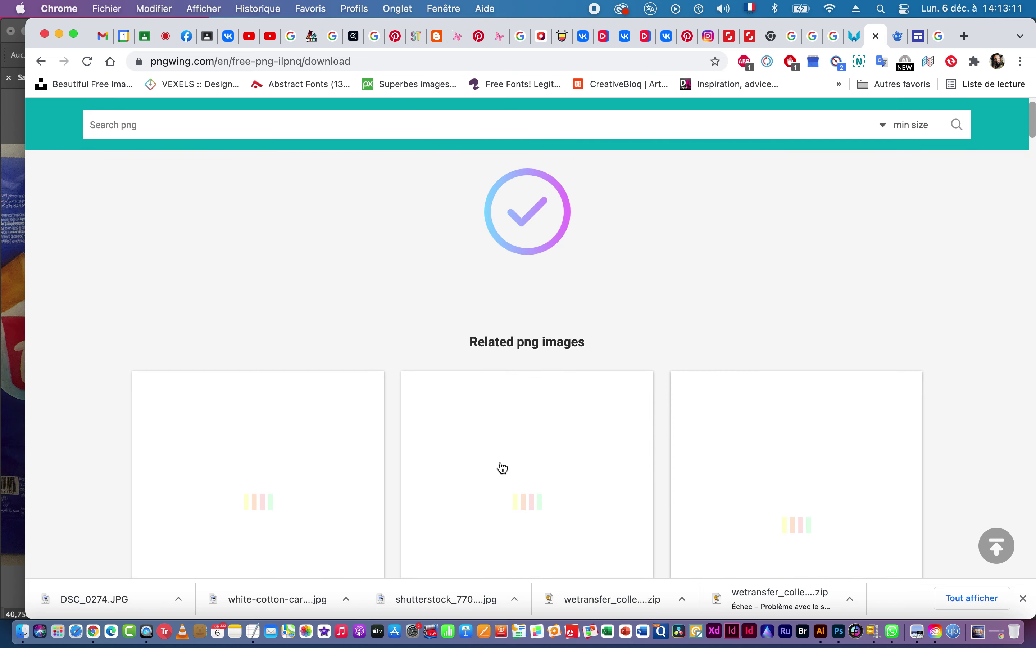
scroll(504, 467, up, 5)
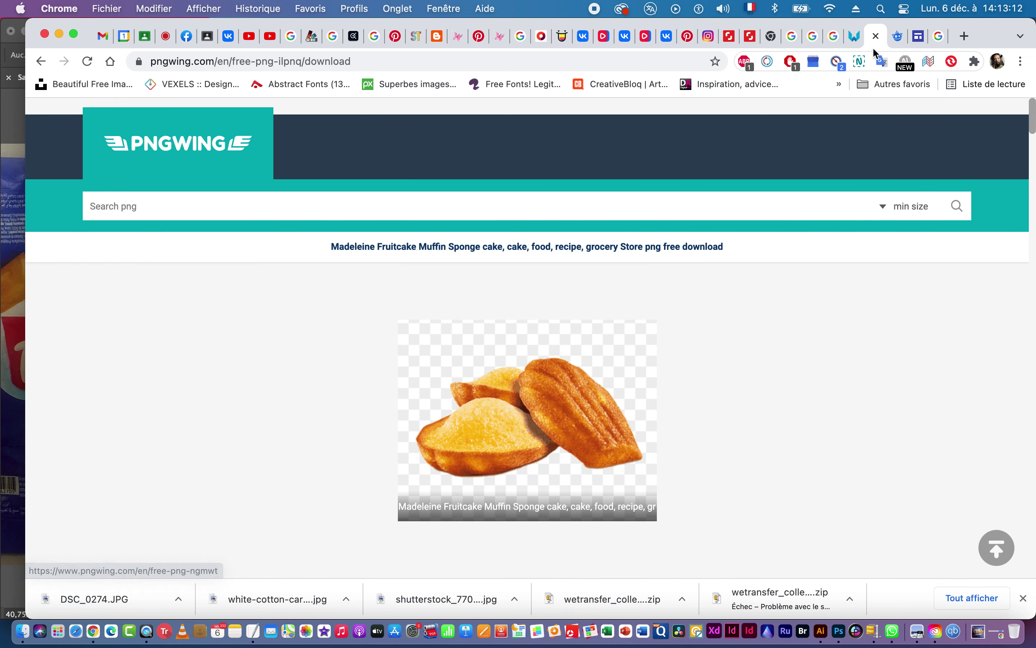
click(877, 36)
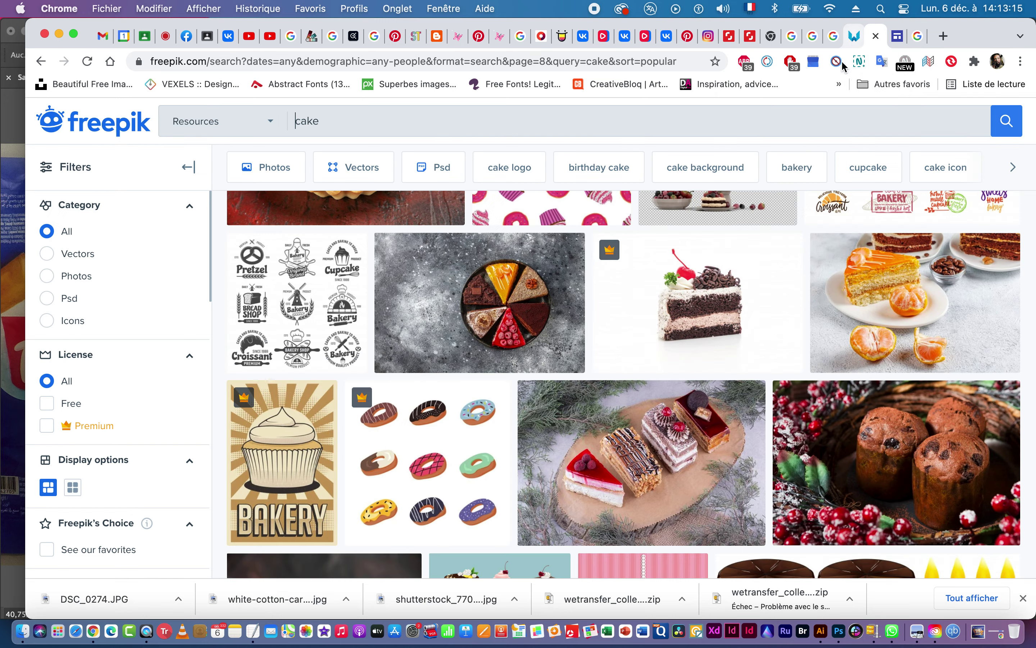
Retry the madeleine PNG download from the pngwing results with pop-ups always allowed for the site, and close the error page.
click(855, 36)
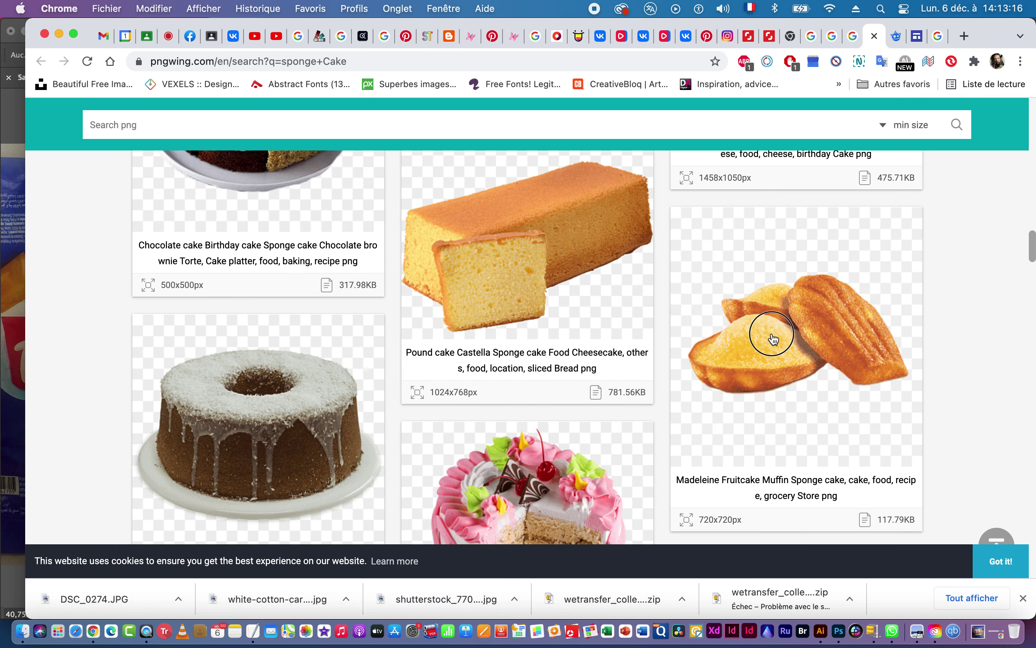
click(773, 332)
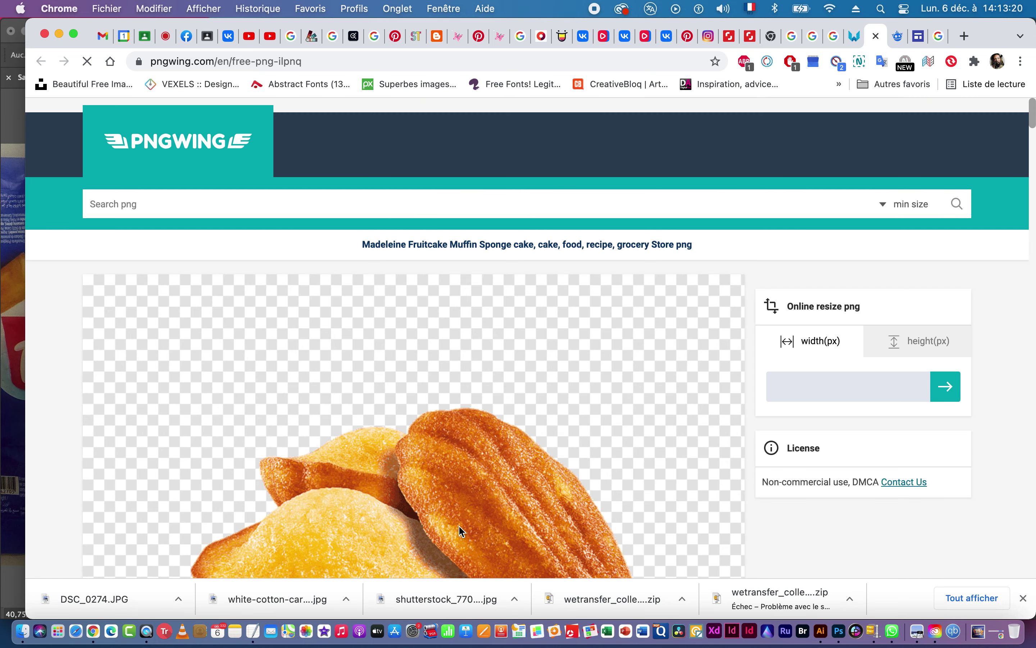
scroll(401, 421, down, 5)
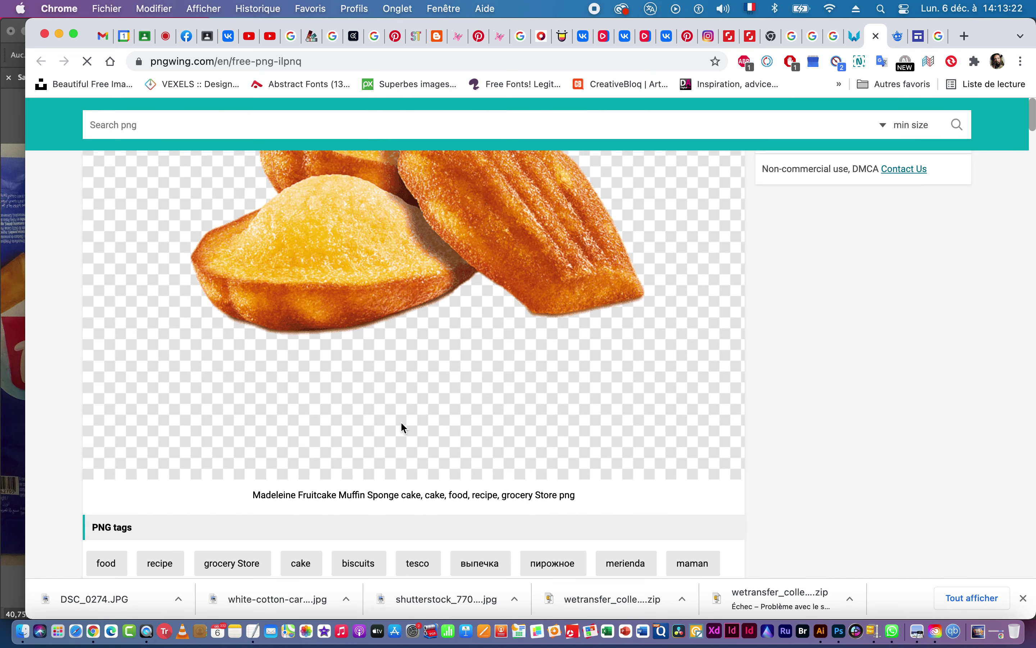
scroll(401, 421, down, 7)
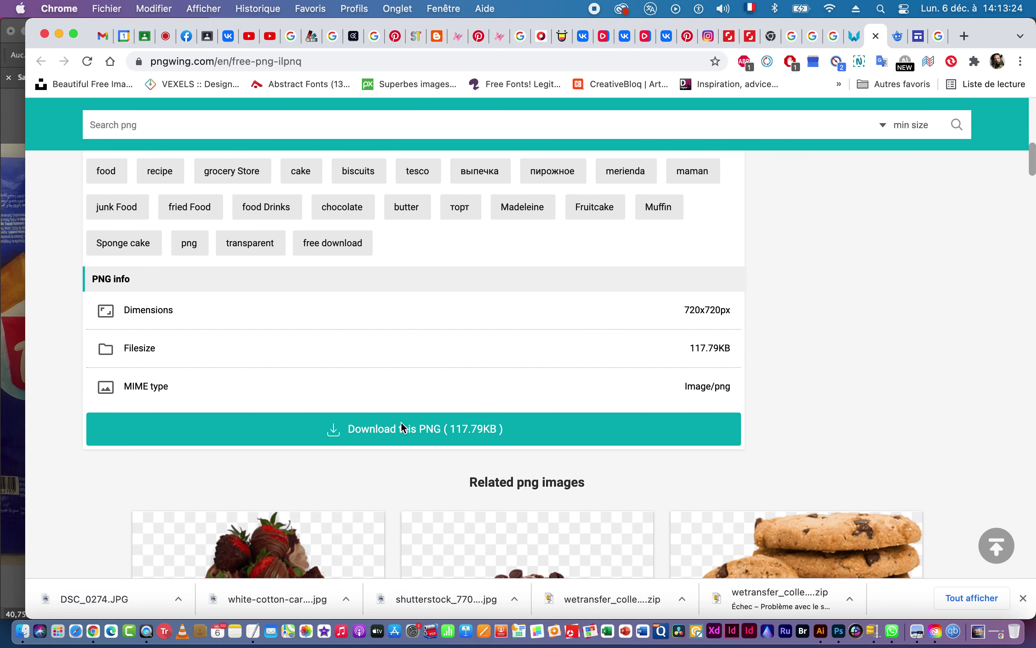
click(386, 392)
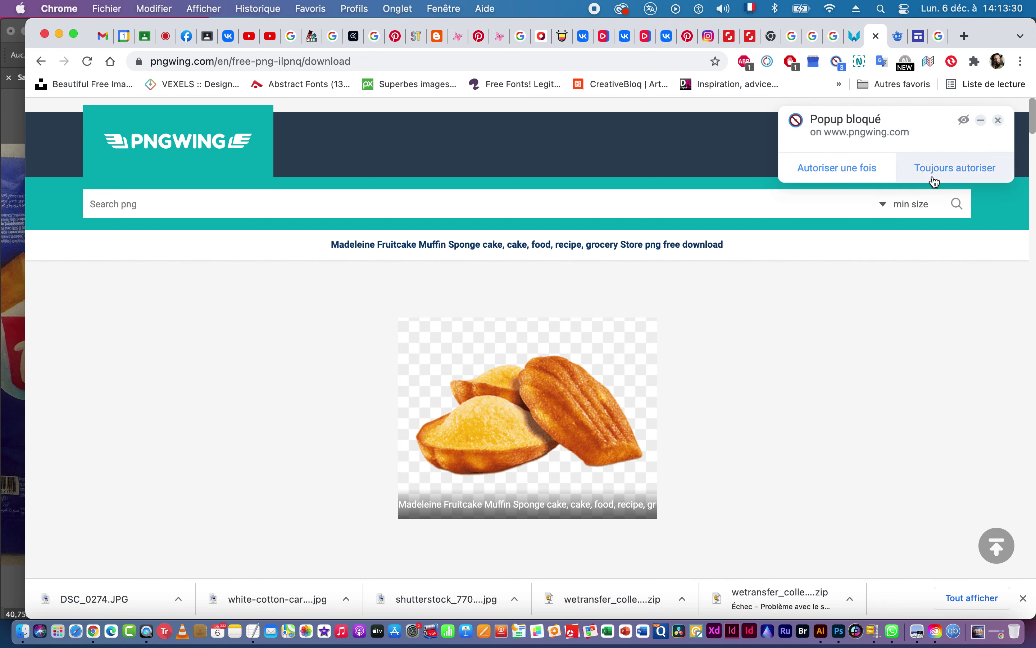
click(932, 172)
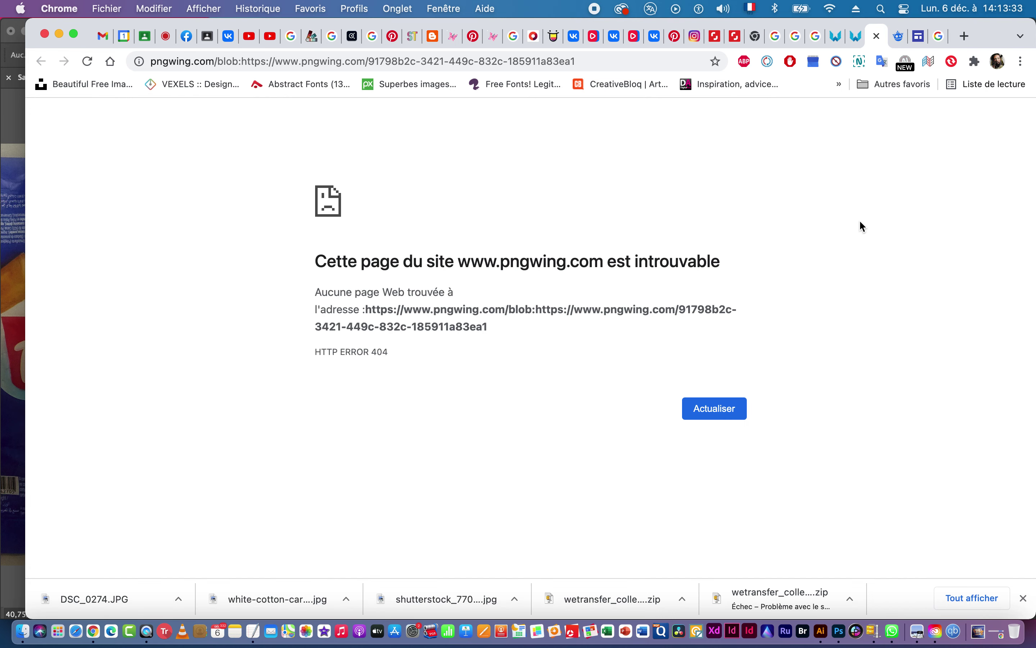
click(713, 409)
click(877, 37)
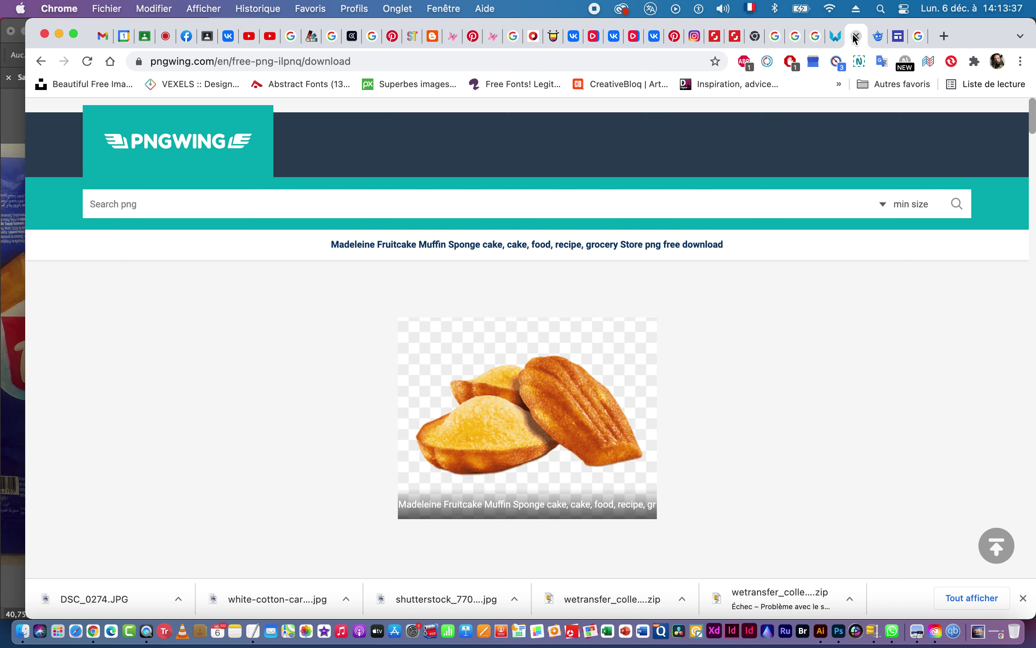
click(839, 61)
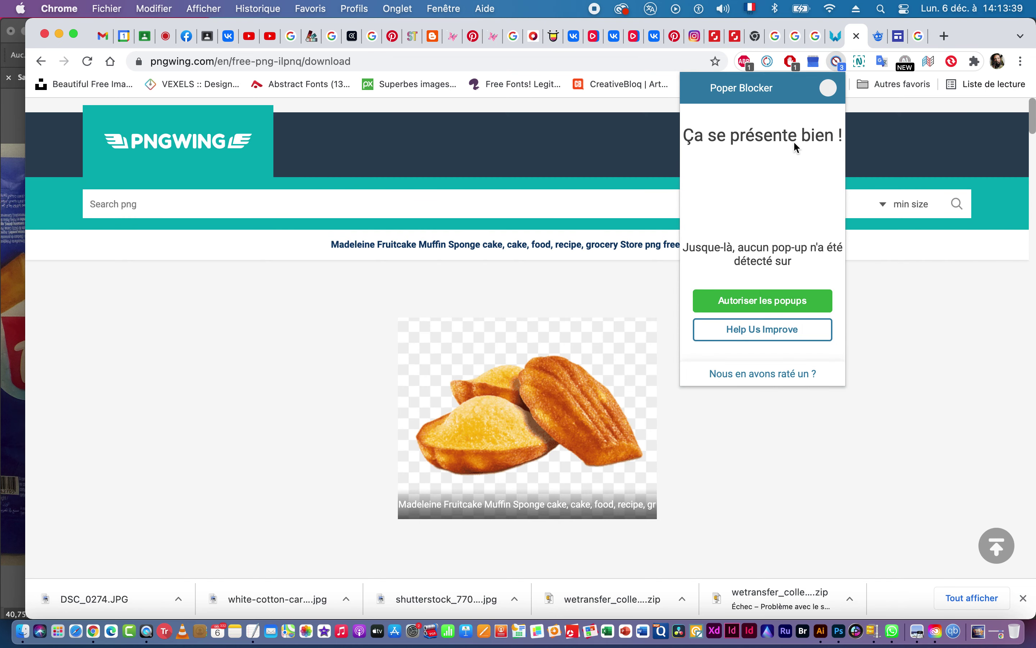
click(721, 293)
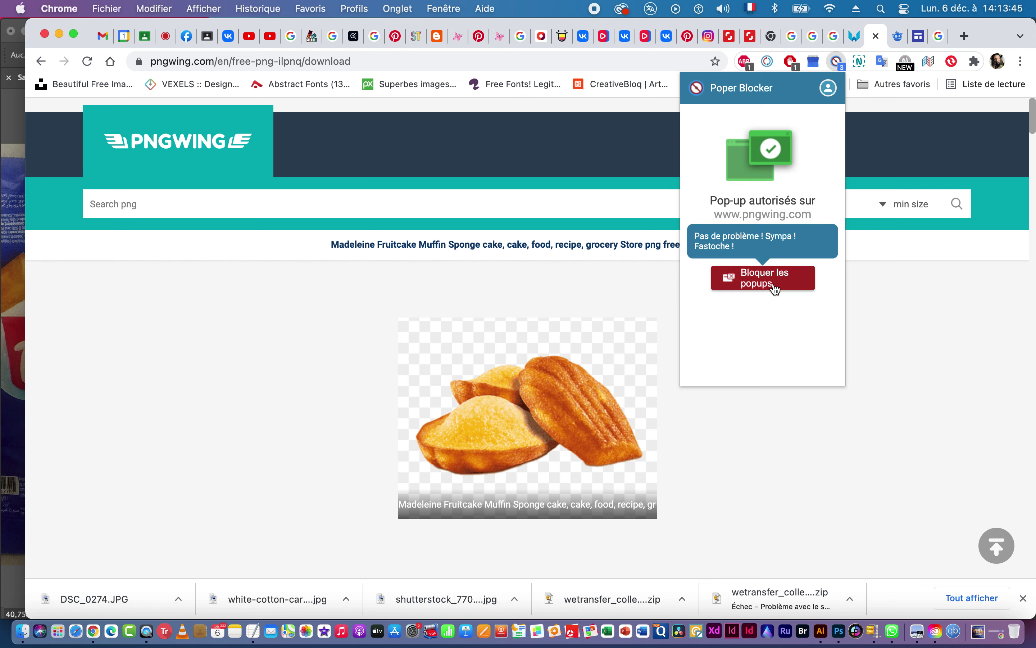
click(769, 281)
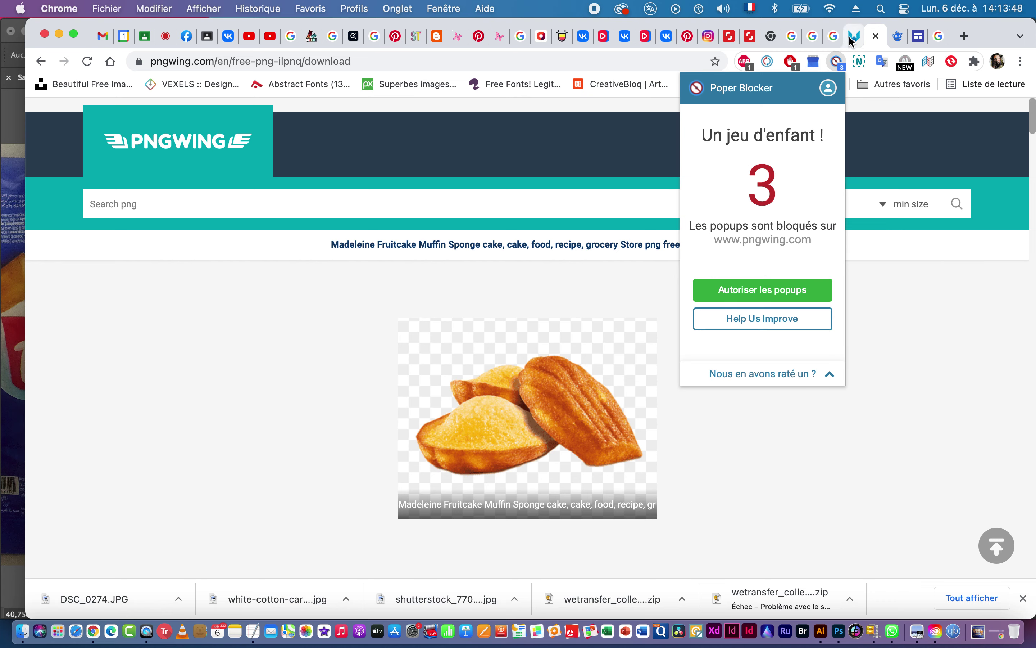
click(906, 375)
Check the madeleine download page for the PNG file and dismiss the blocked pop-up notice.
scroll(428, 397, down, 4)
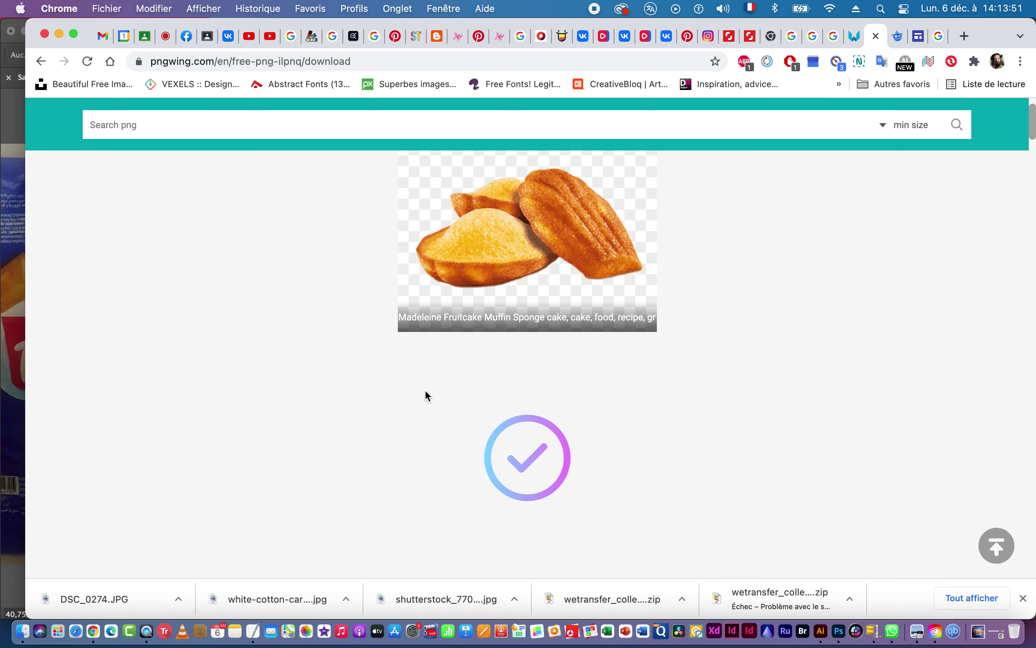
scroll(428, 396, down, 3)
scroll(427, 396, up, 10)
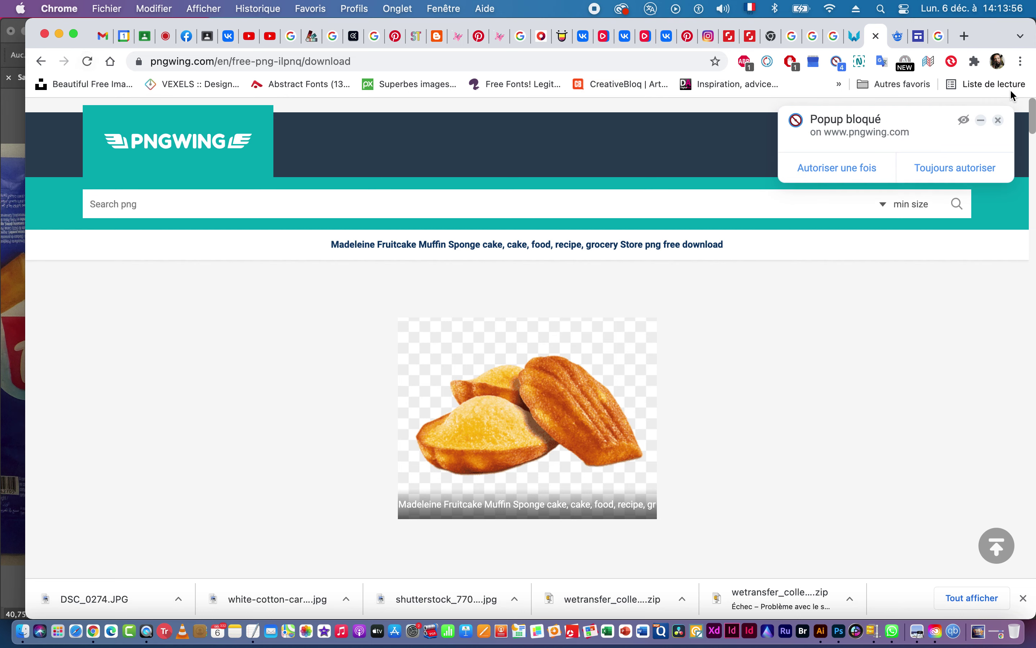
click(999, 122)
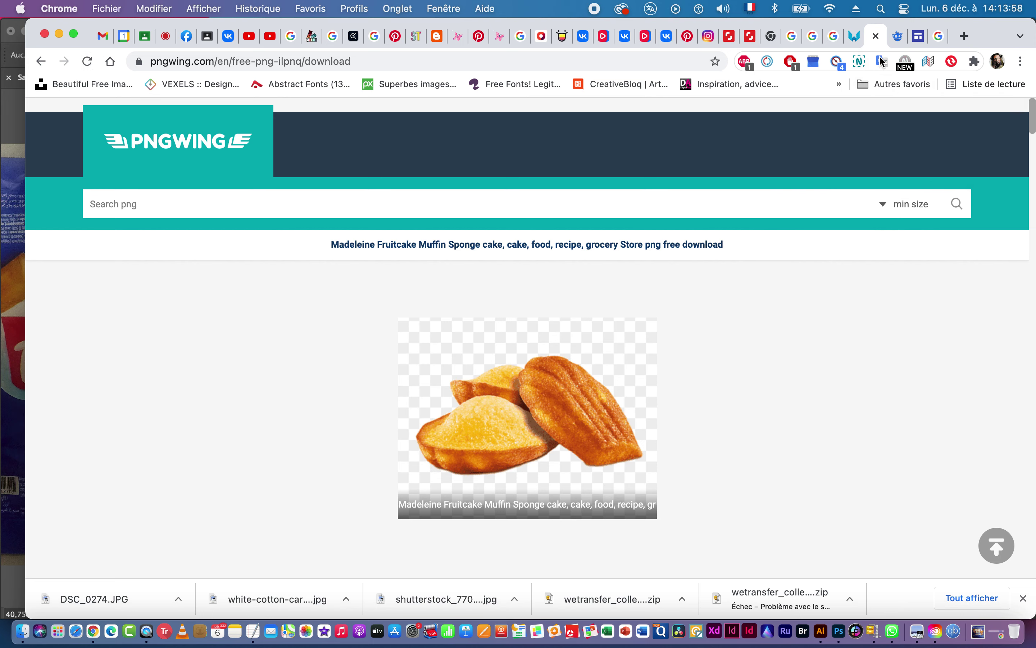
Close the madeleine download page and browse page 8 of the Freepik "cake" results for a suitable cake picture.
click(877, 37)
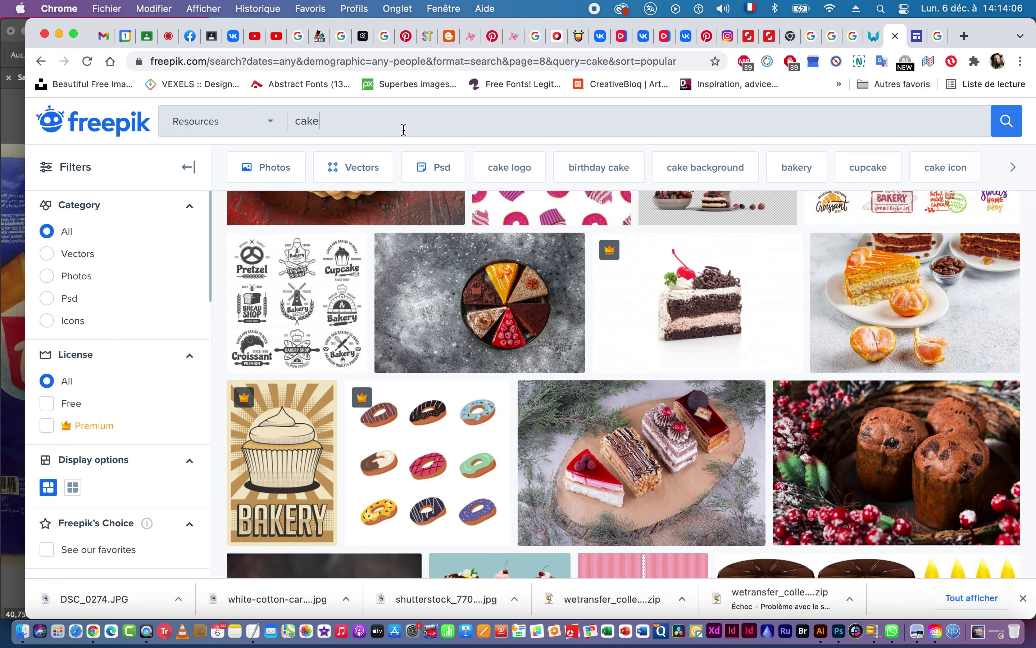
scroll(601, 338, down, 15)
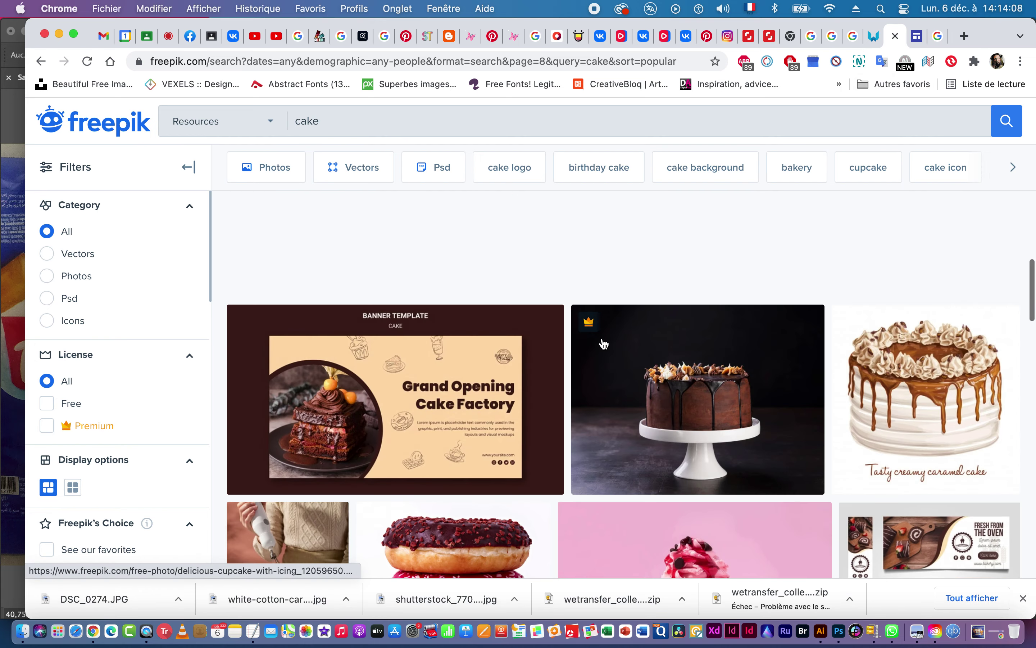
scroll(603, 344, down, 20)
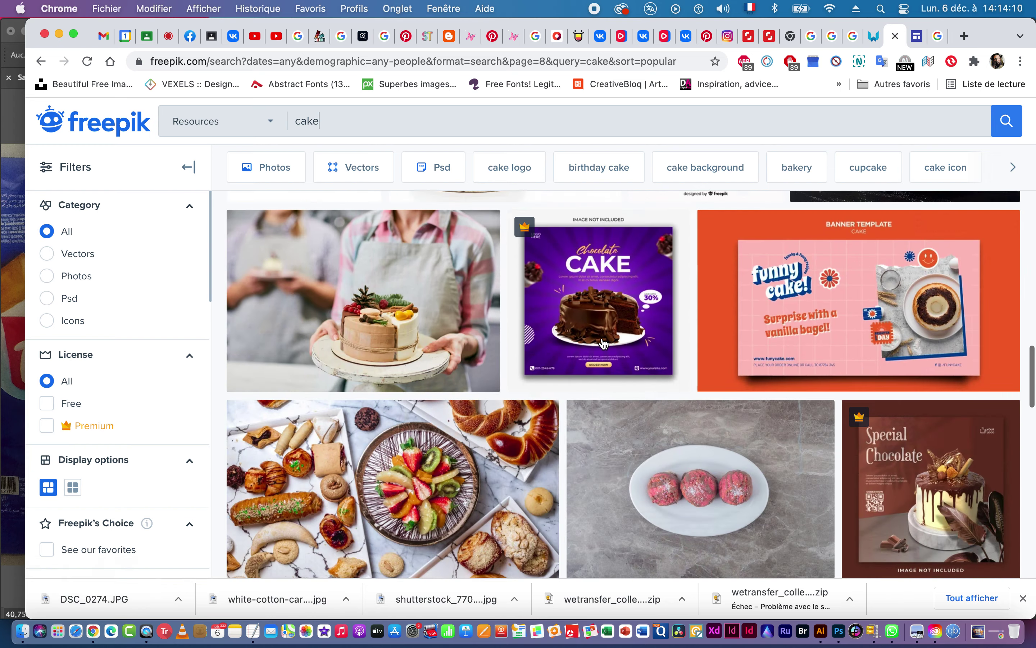
scroll(604, 344, down, 10)
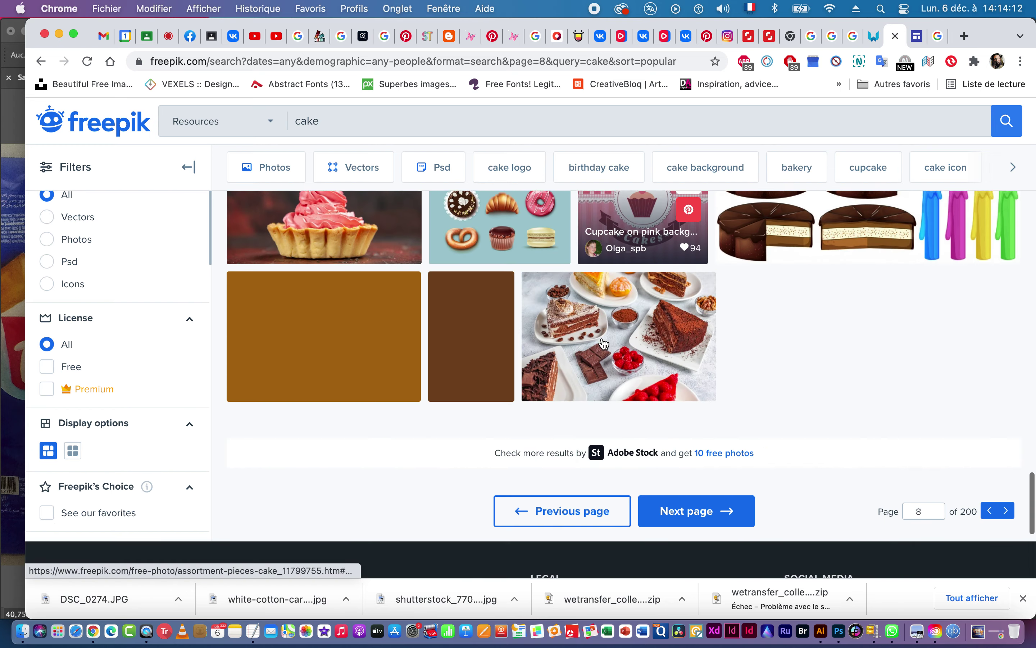
scroll(604, 344, up, 15)
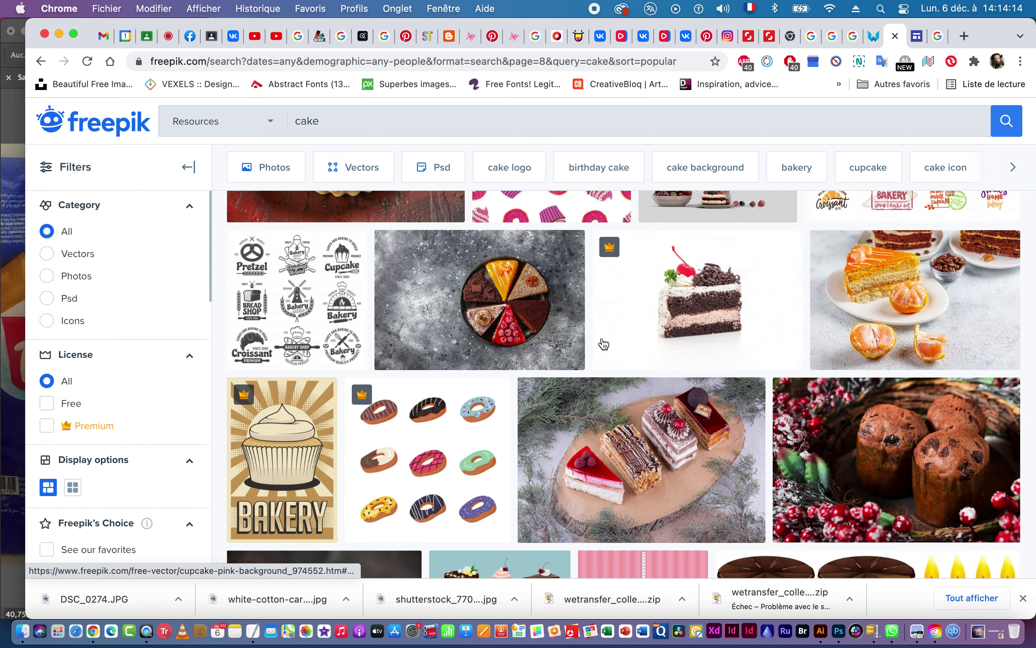
Search Freepik for "cake png" and look through the results for a cake cut-out on a plain or transparent background.
scroll(604, 344, up, 8)
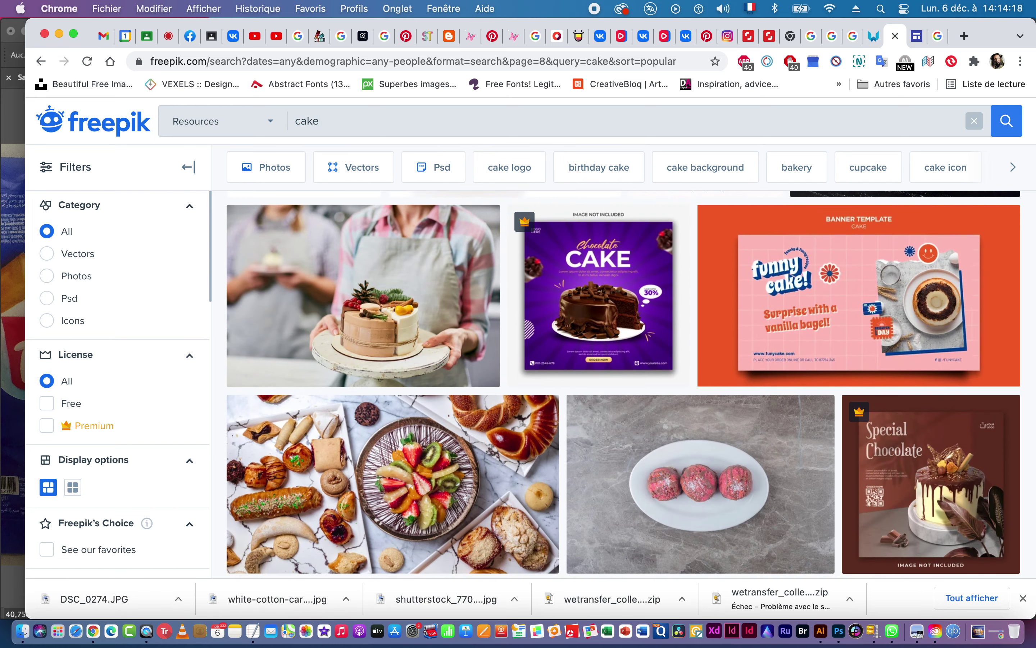
text(ng)
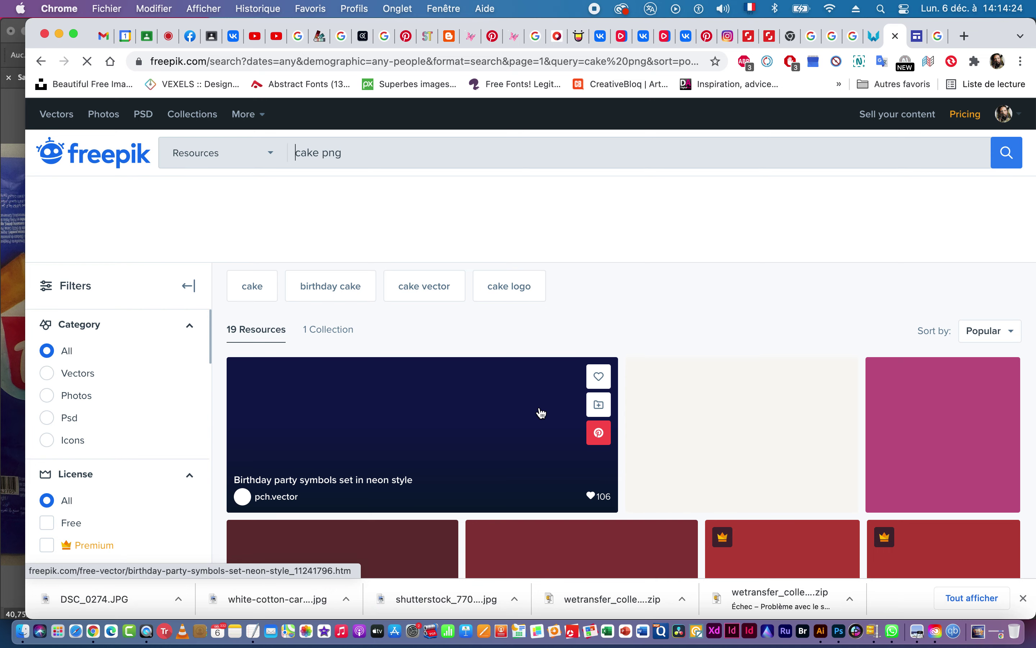
scroll(542, 412, down, 3)
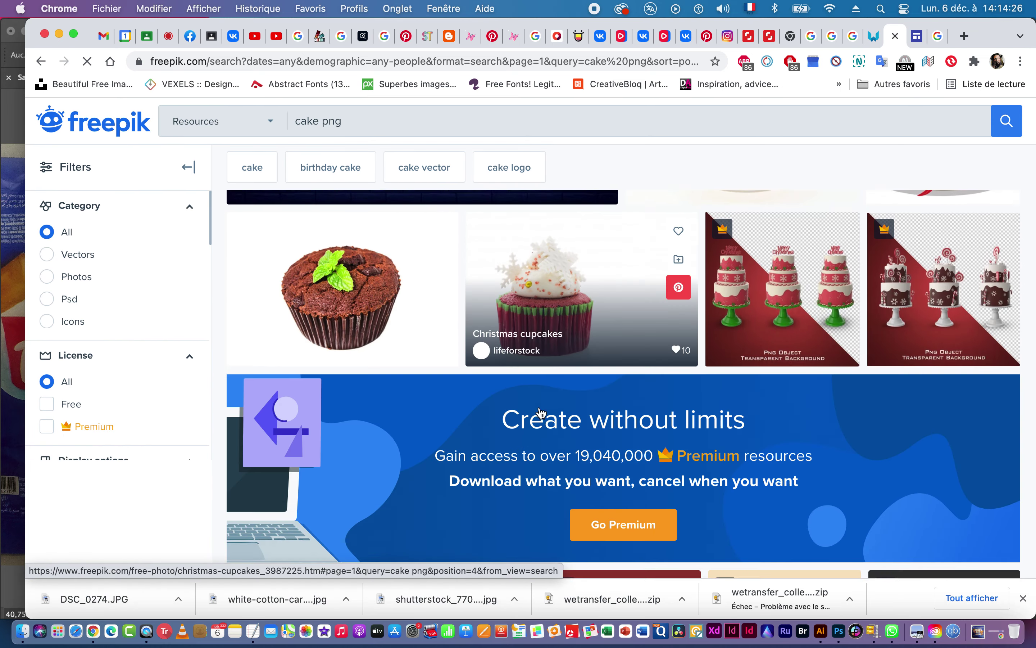
scroll(542, 413, down, 10)
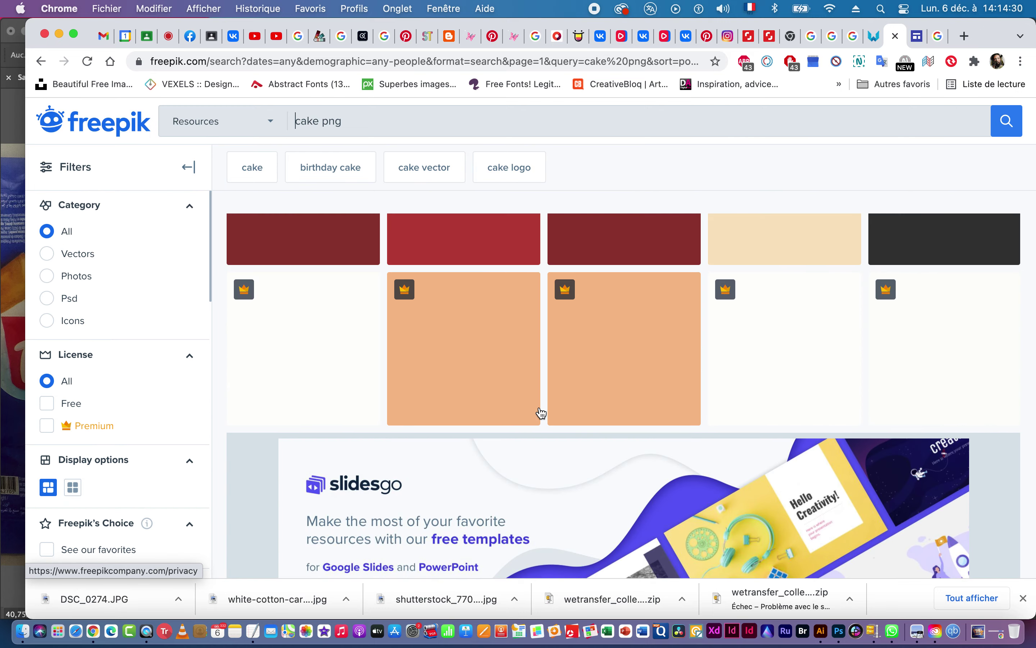
scroll(541, 412, up, 5)
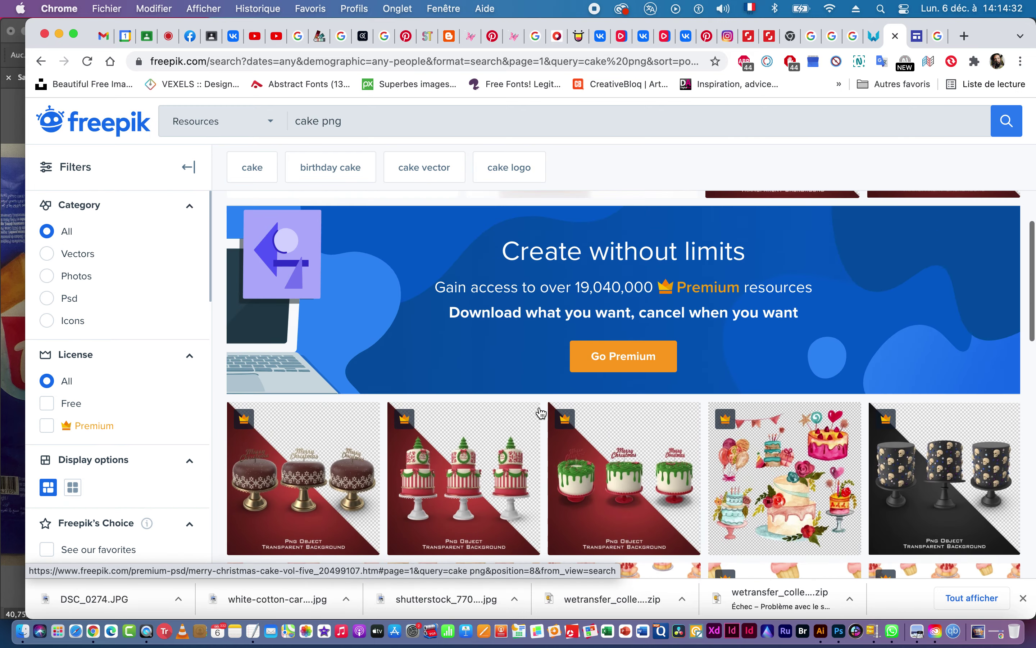
scroll(541, 412, up, 5)
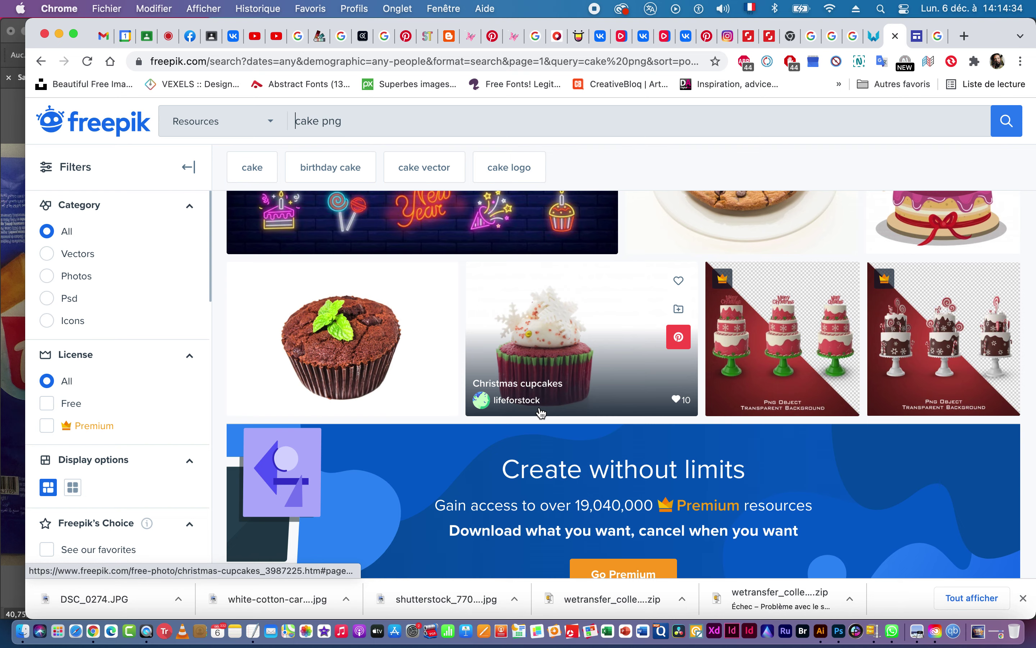
scroll(541, 412, up, 4)
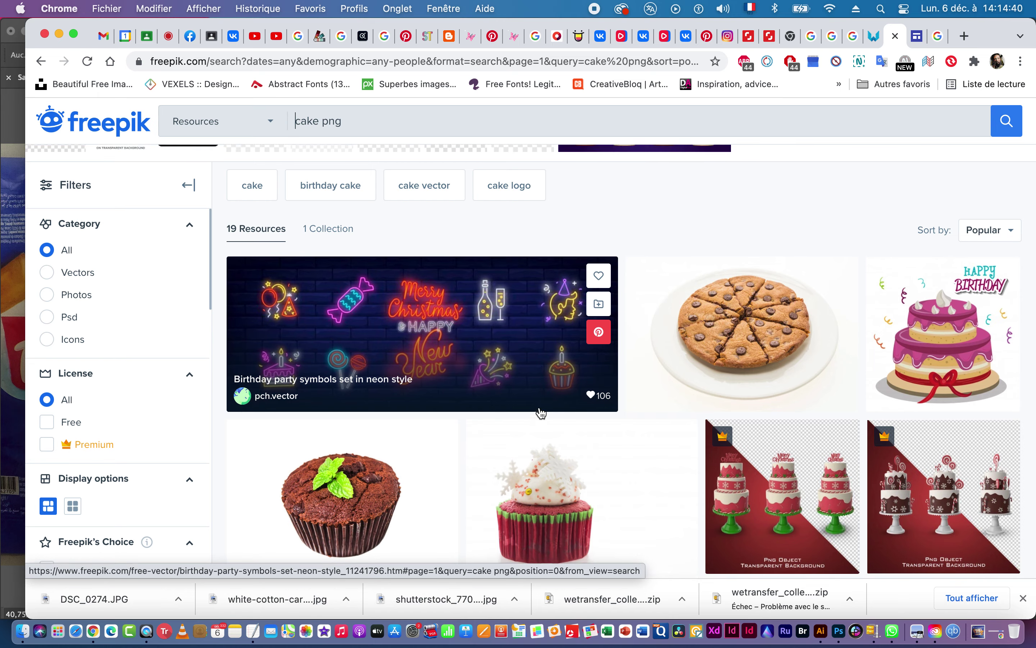
scroll(542, 412, up, 3)
scroll(542, 412, down, 10)
scroll(541, 412, down, 12)
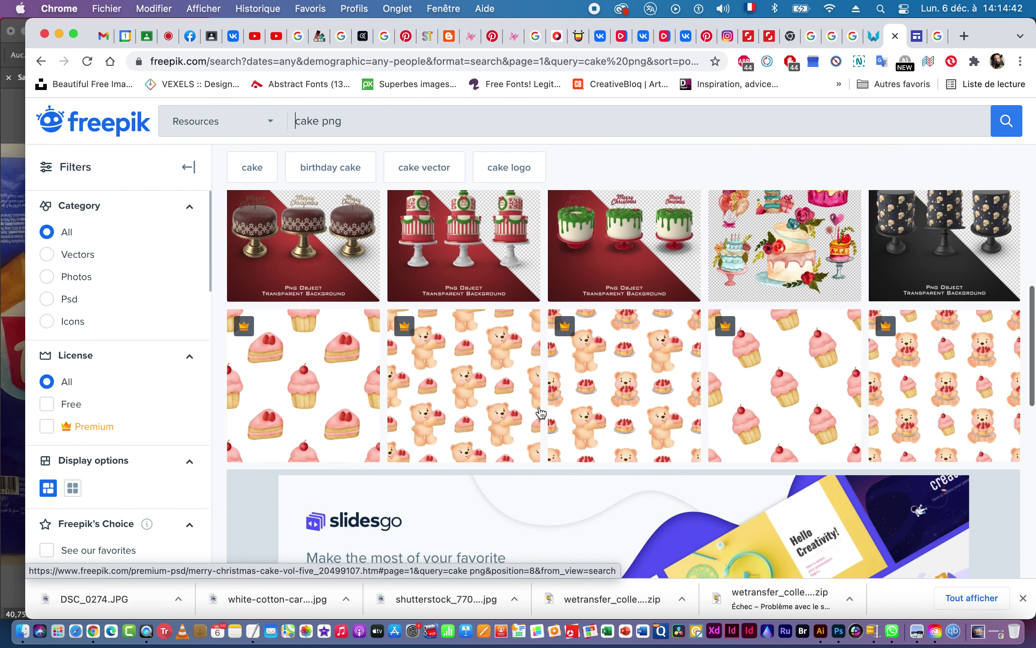
scroll(540, 412, down, 5)
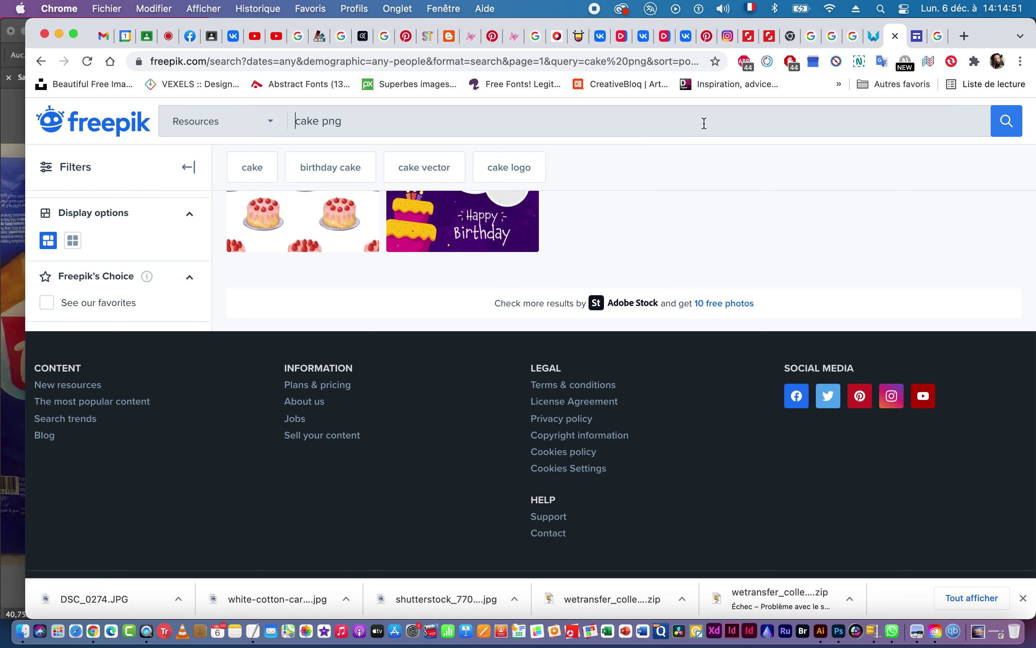
Return to the Google Images results for "fluffy cake png" and change the search to "cake png".
click(854, 36)
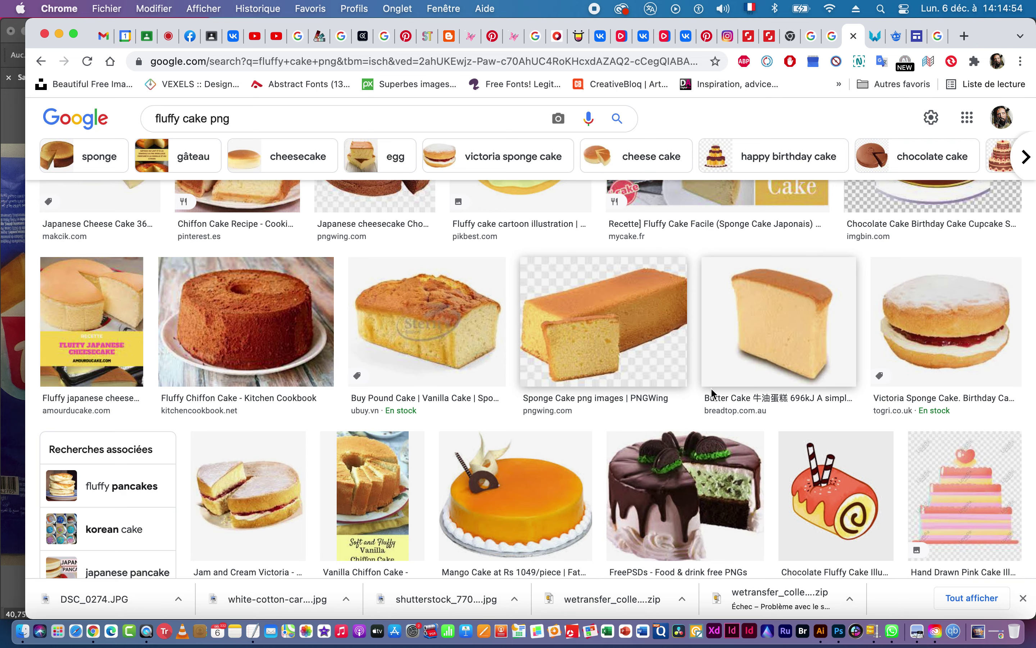
scroll(709, 448, down, 3)
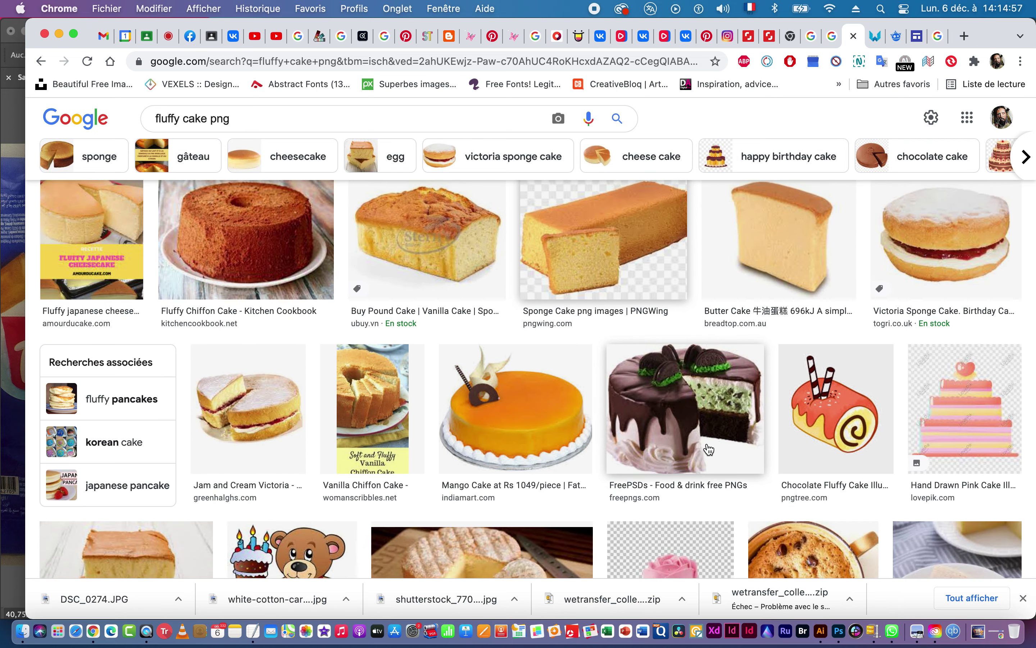
scroll(736, 304, up, 2)
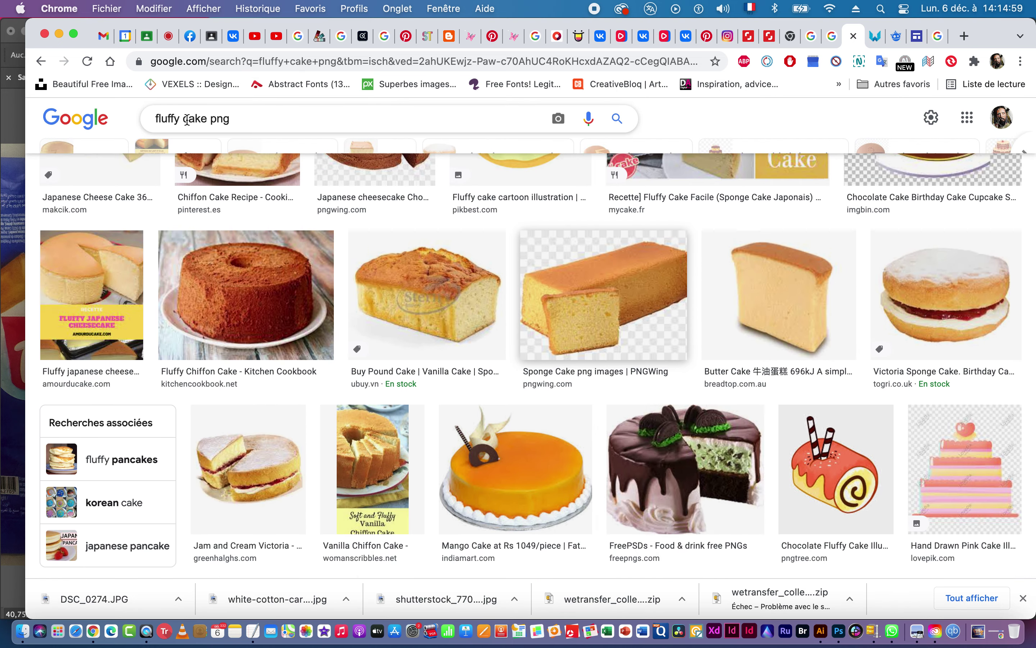
double_click(165, 117)
key(Return)
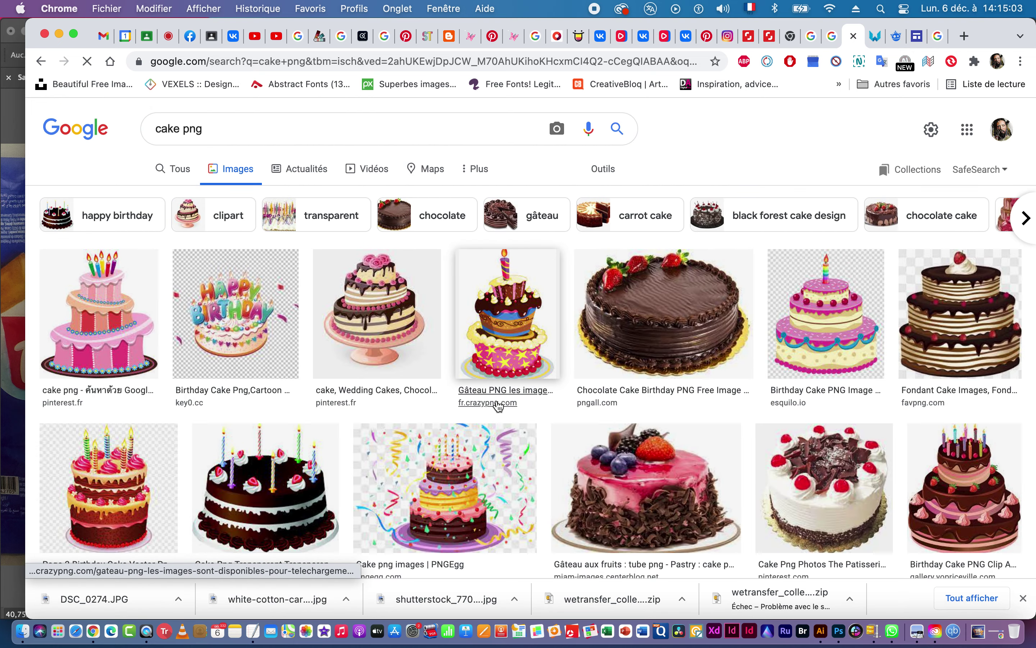
Examine the Google Images results for "cake png" for a realistic chocolate cake picture suited to the packaging.
scroll(498, 405, down, 3)
scroll(498, 407, down, 5)
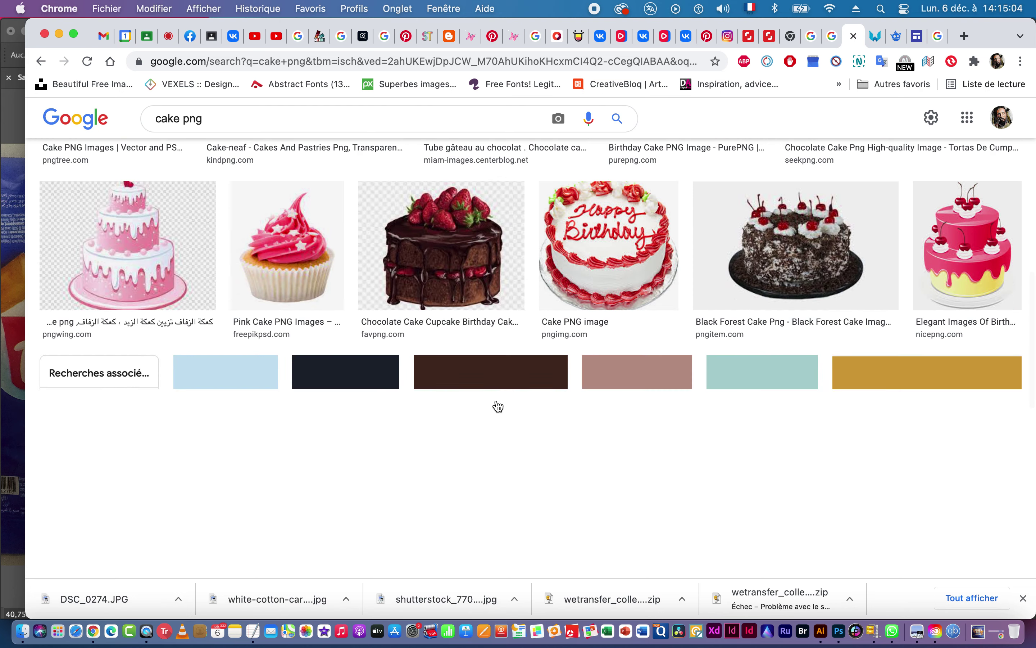
scroll(498, 406, down, 8)
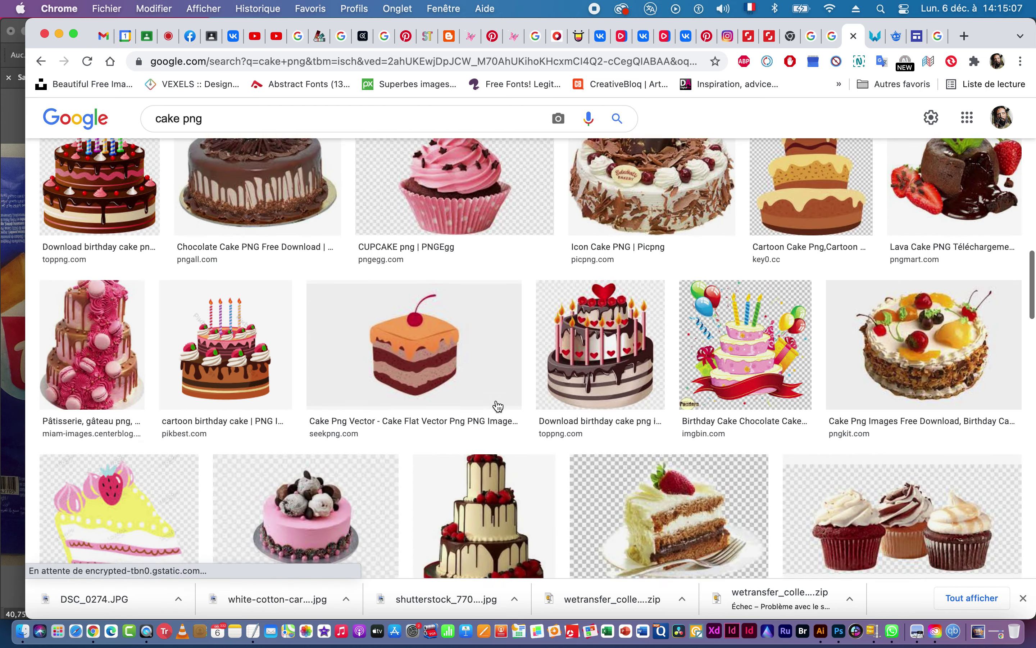
scroll(496, 399, down, 8)
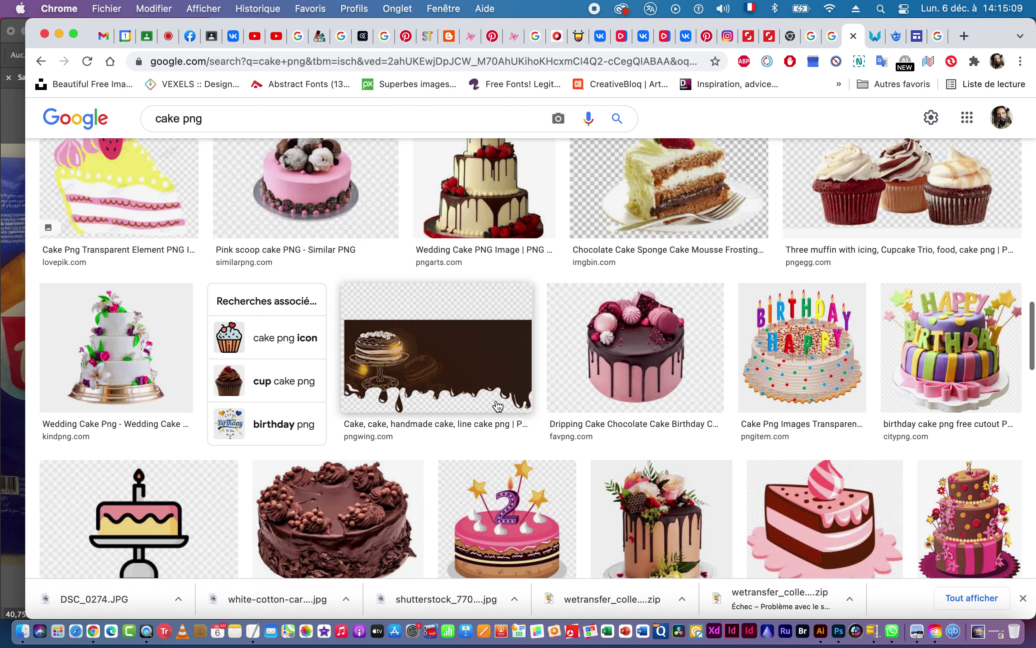
scroll(498, 406, down, 15)
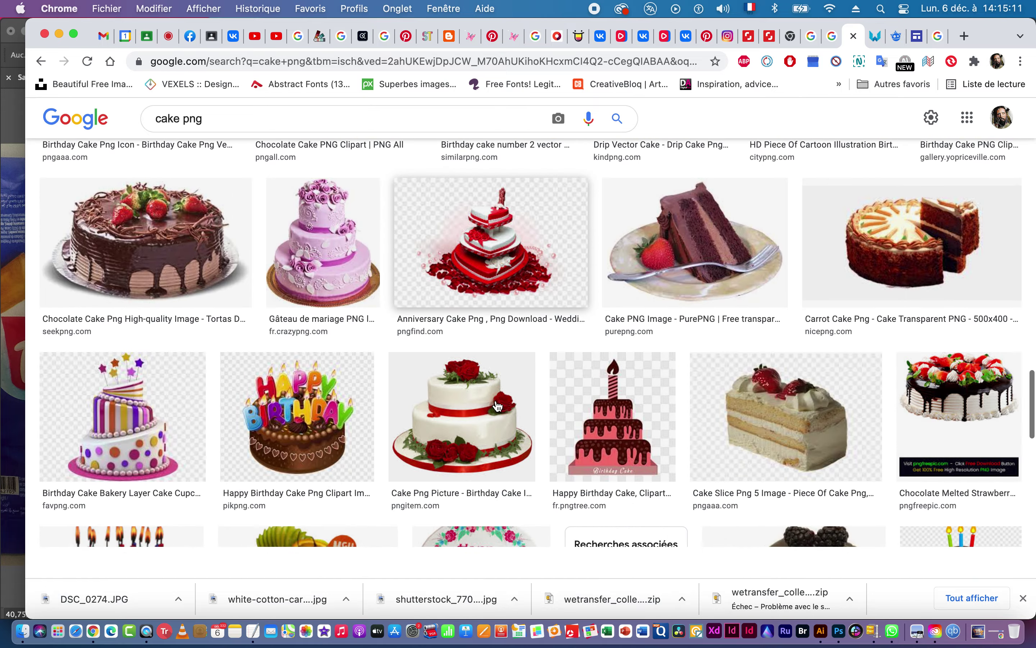
scroll(498, 407, down, 5)
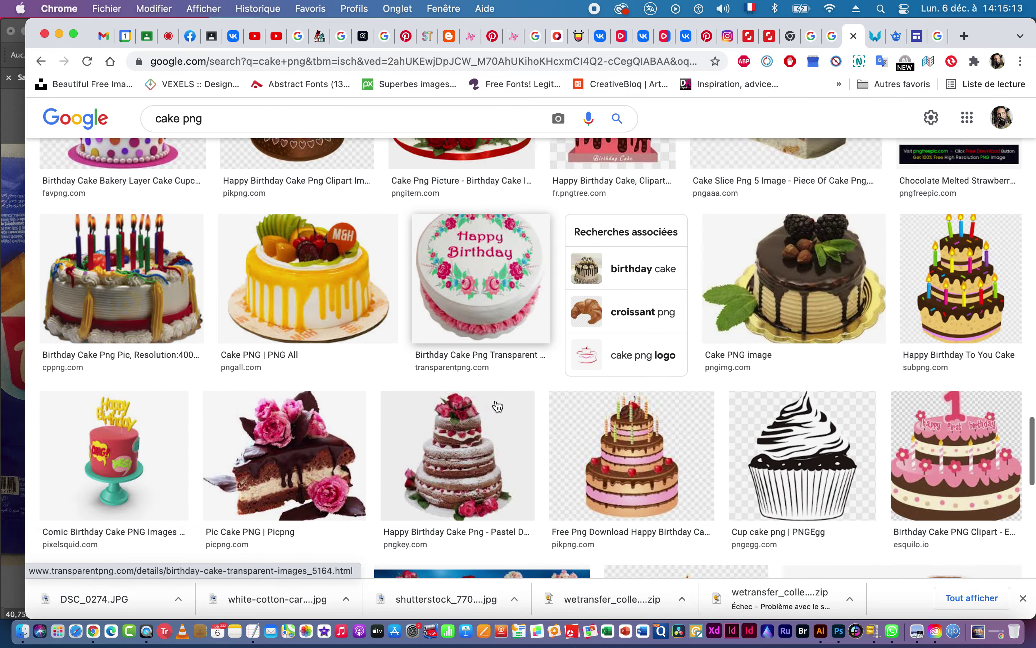
scroll(498, 407, down, 18)
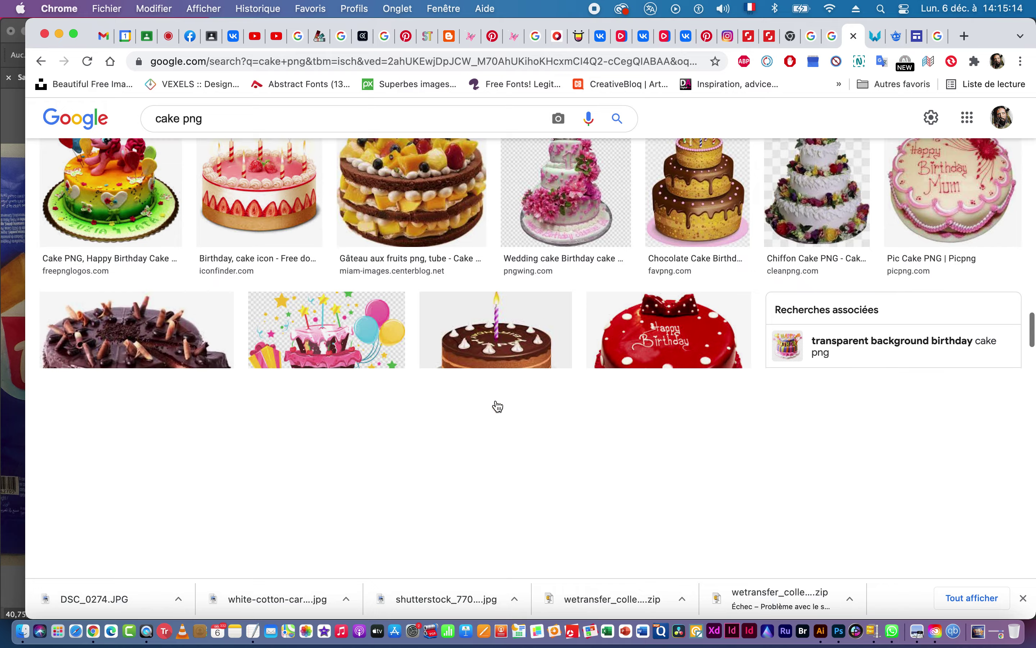
scroll(498, 407, down, 8)
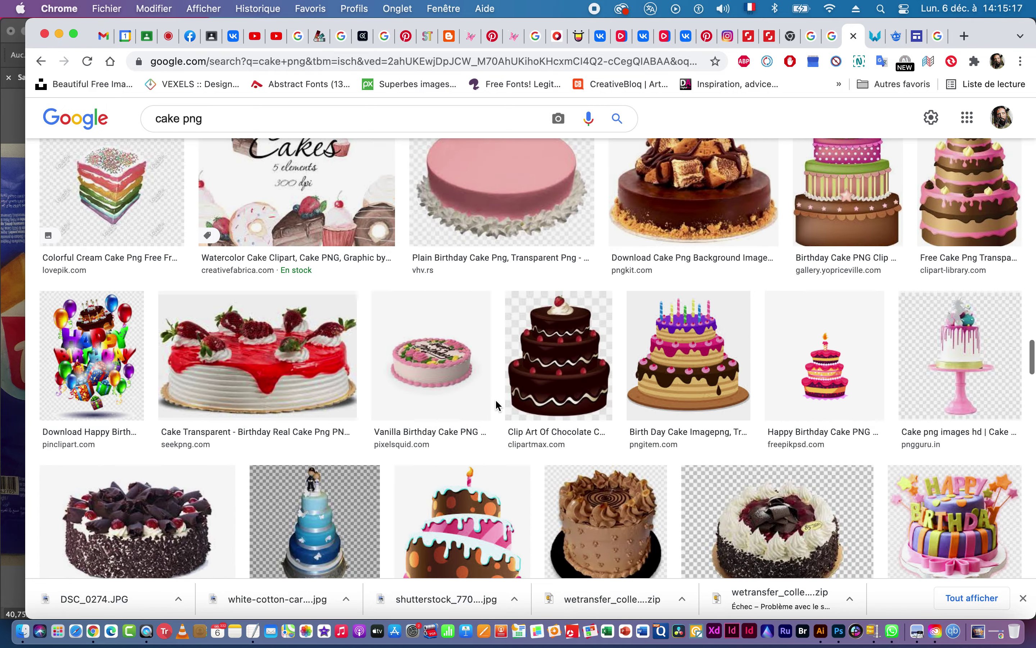
scroll(498, 406, down, 11)
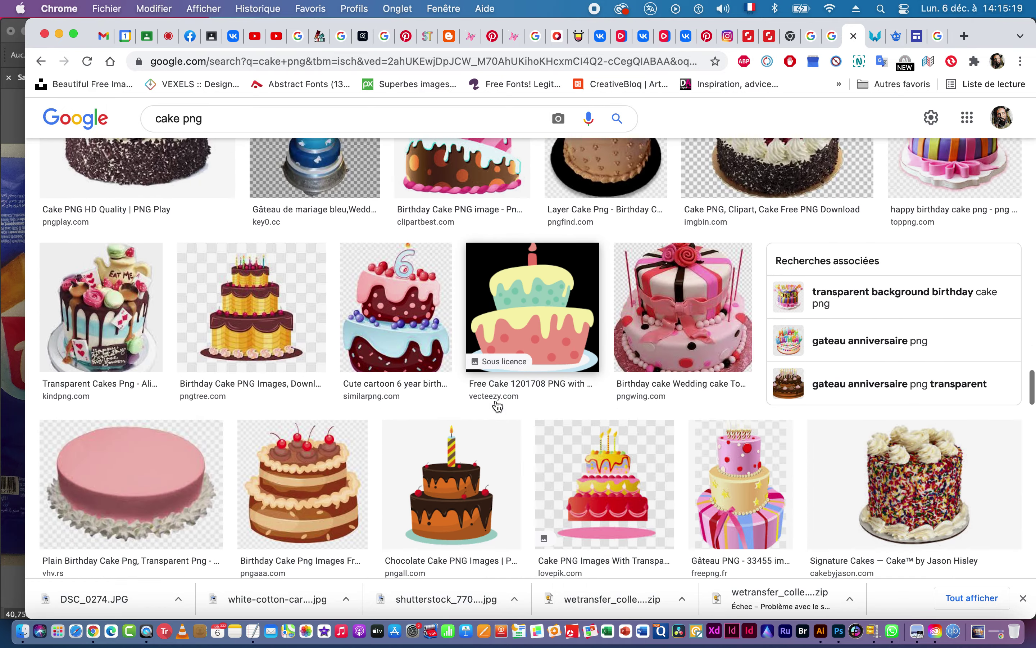
scroll(498, 407, down, 2)
scroll(498, 406, down, 14)
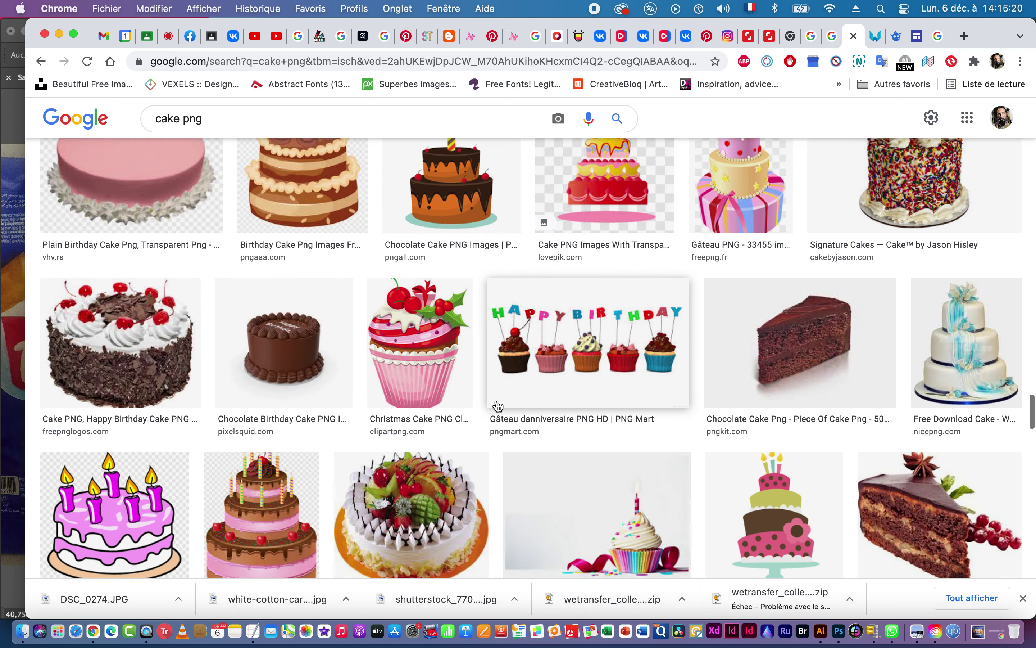
scroll(497, 405, down, 18)
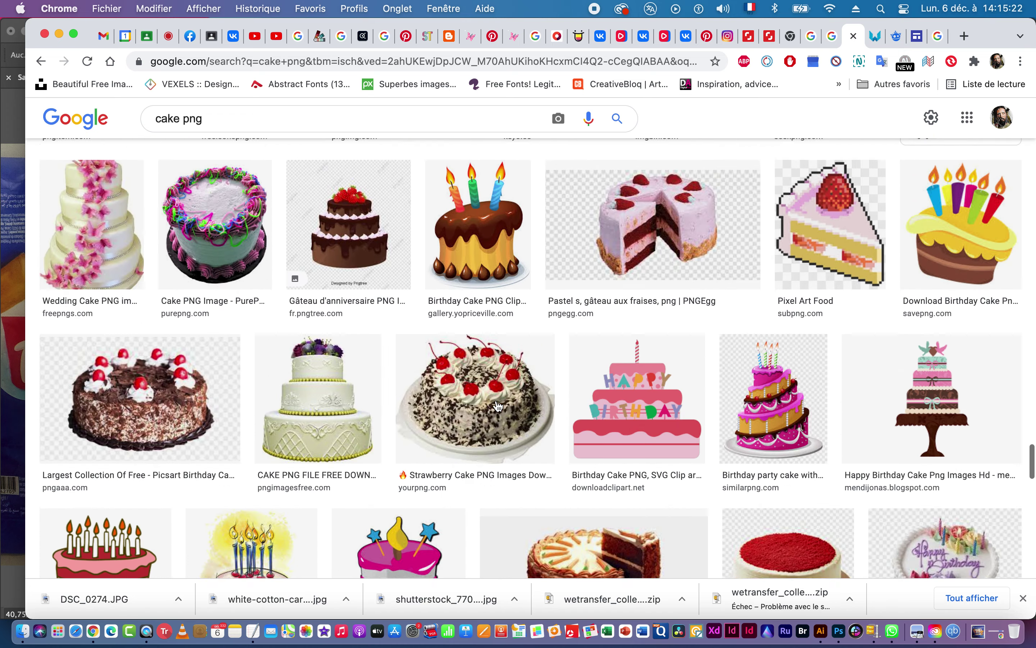
scroll(497, 404, down, 10)
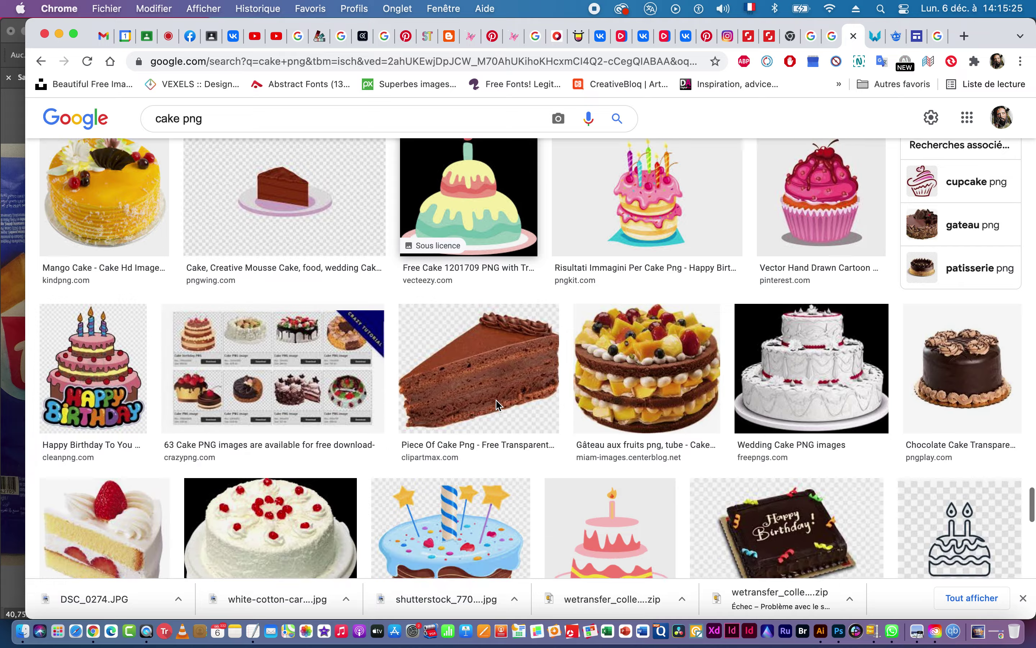
scroll(496, 405, down, 8)
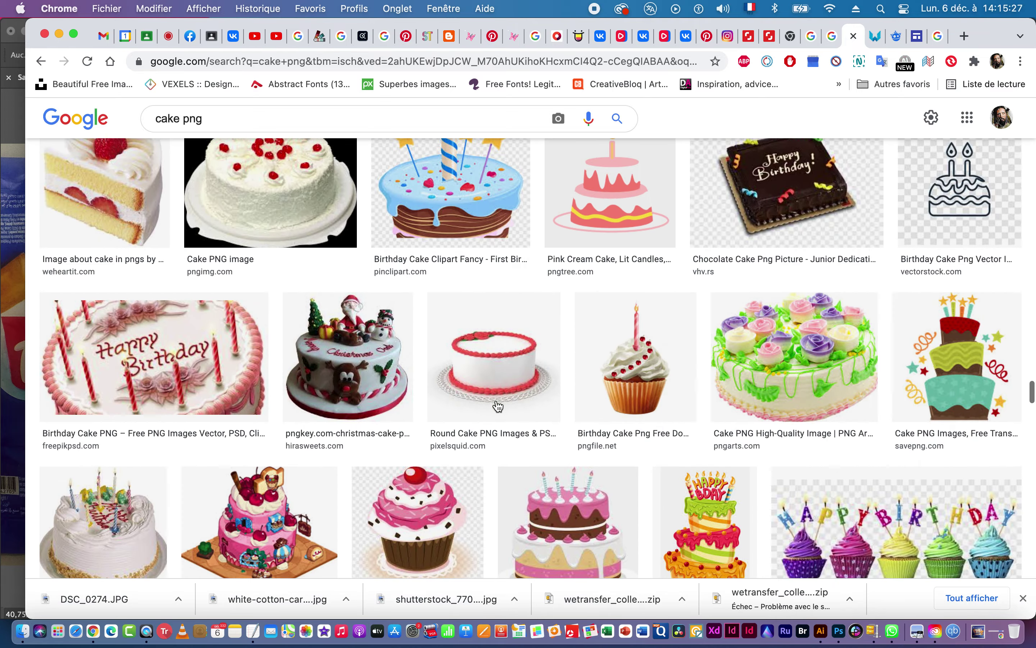
scroll(498, 407, down, 10)
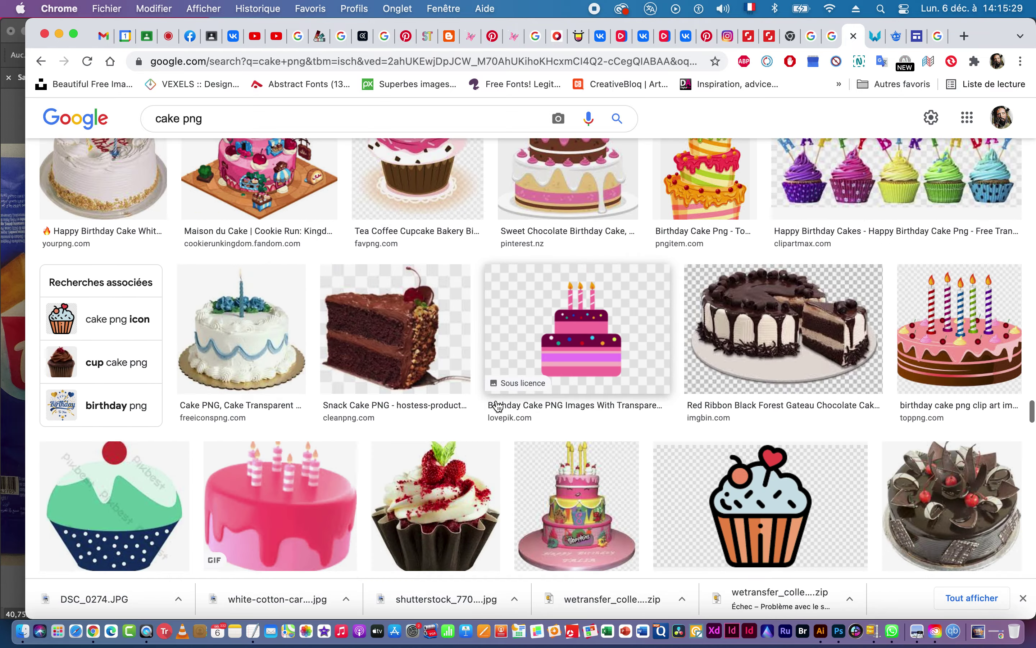
scroll(498, 407, down, 8)
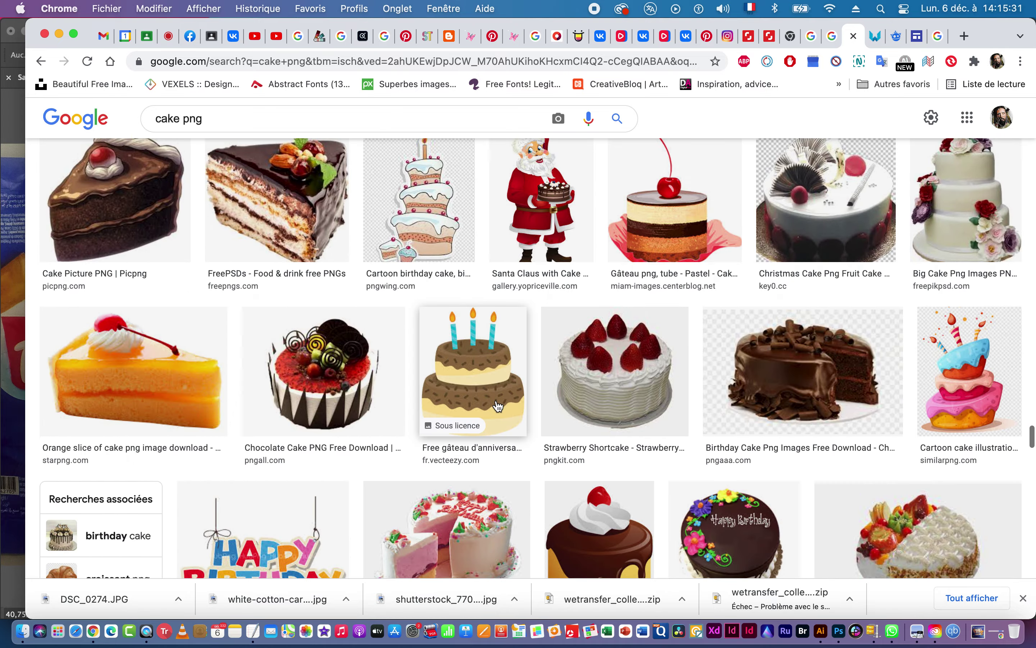
scroll(498, 406, down, 8)
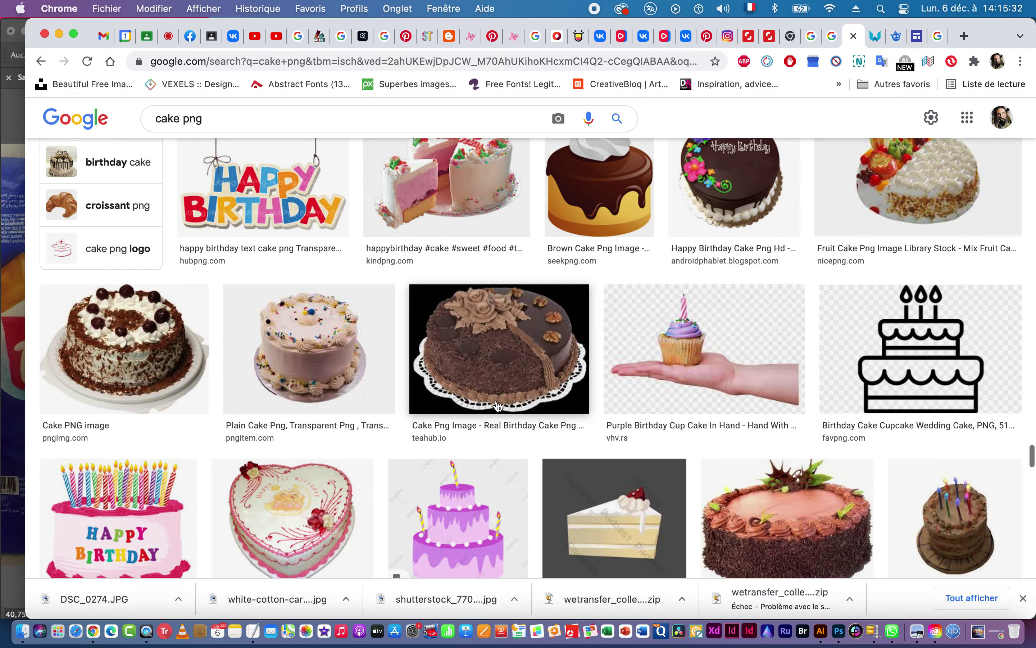
scroll(498, 406, down, 7)
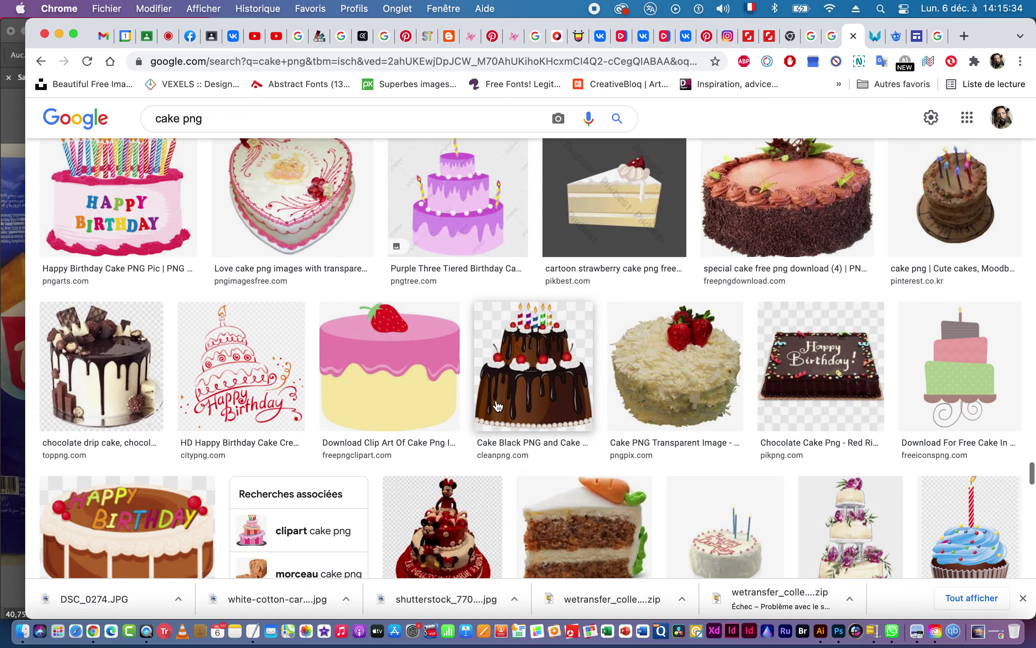
scroll(498, 406, down, 9)
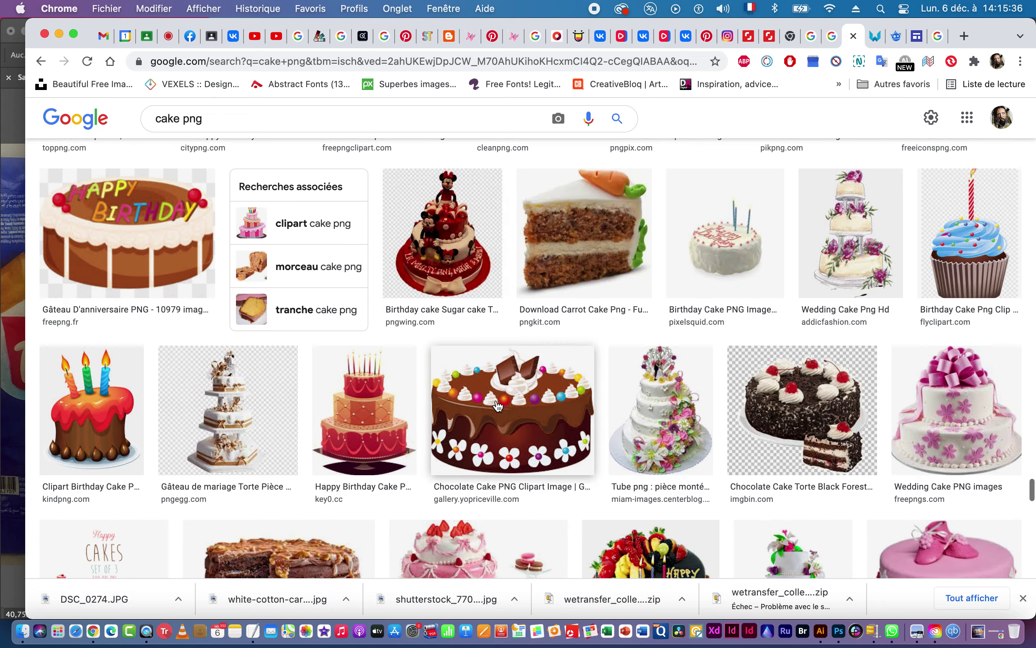
scroll(497, 403, down, 8)
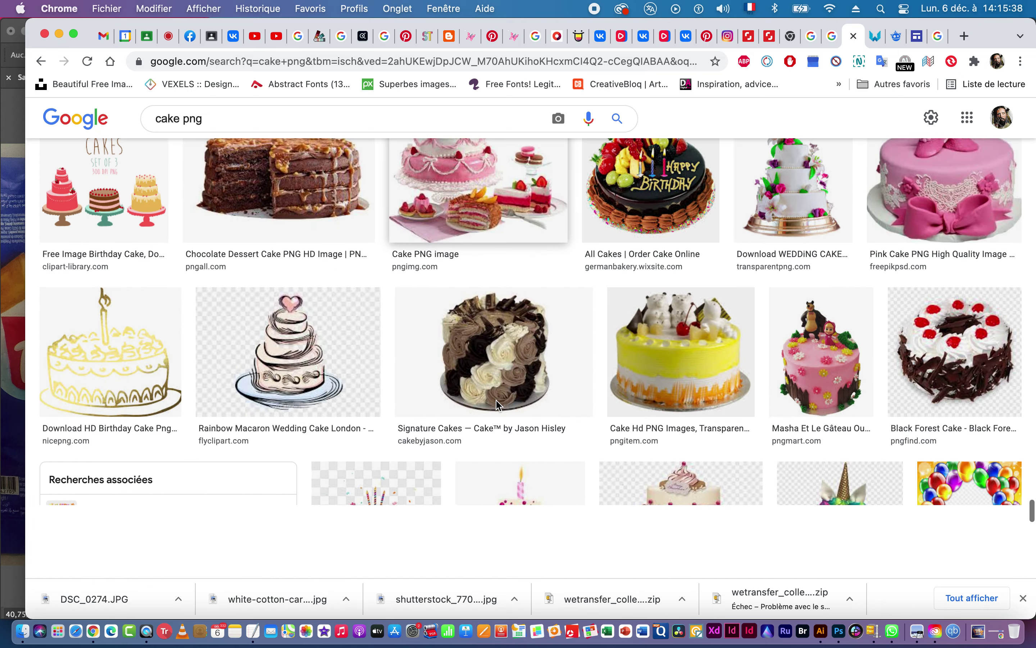
scroll(498, 406, down, 8)
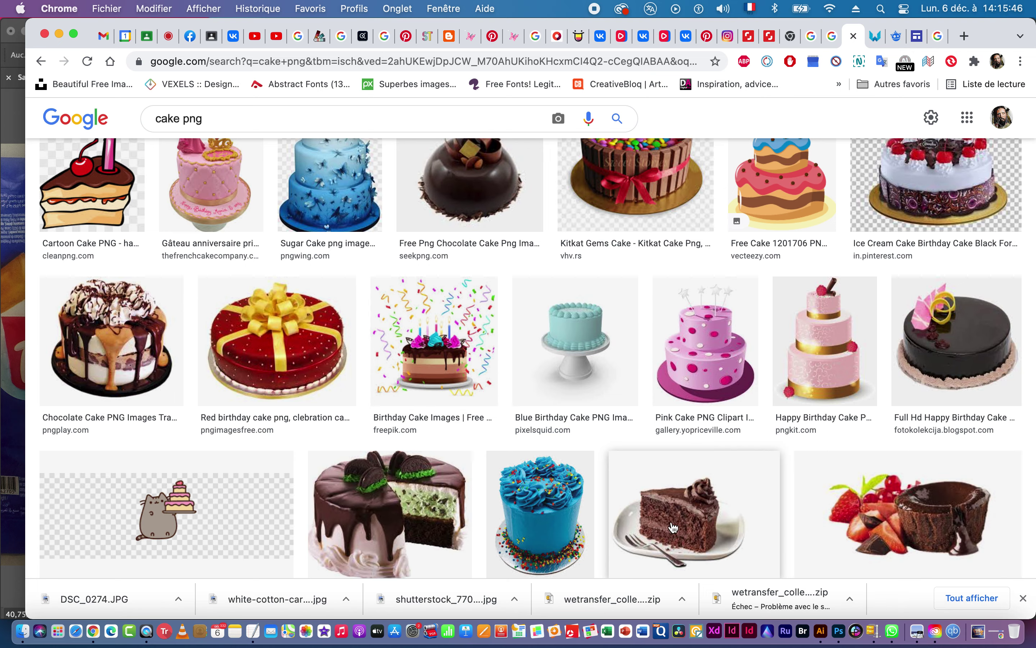
Preview the PNG All chocolate cake slice on a white plate and show all images similar to it.
click(696, 533)
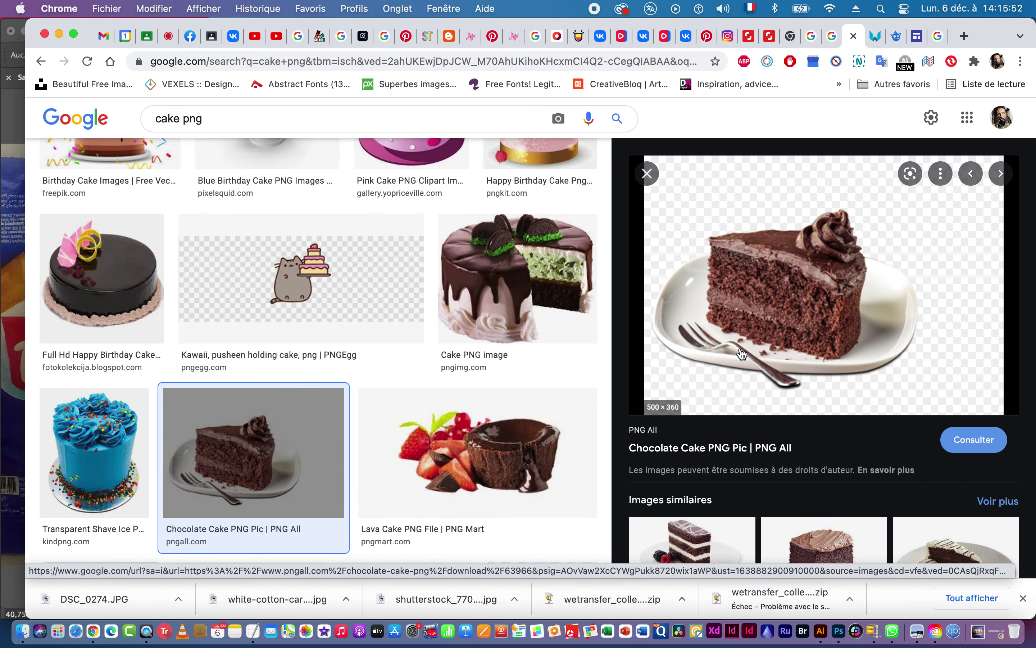
scroll(742, 354, down, 5)
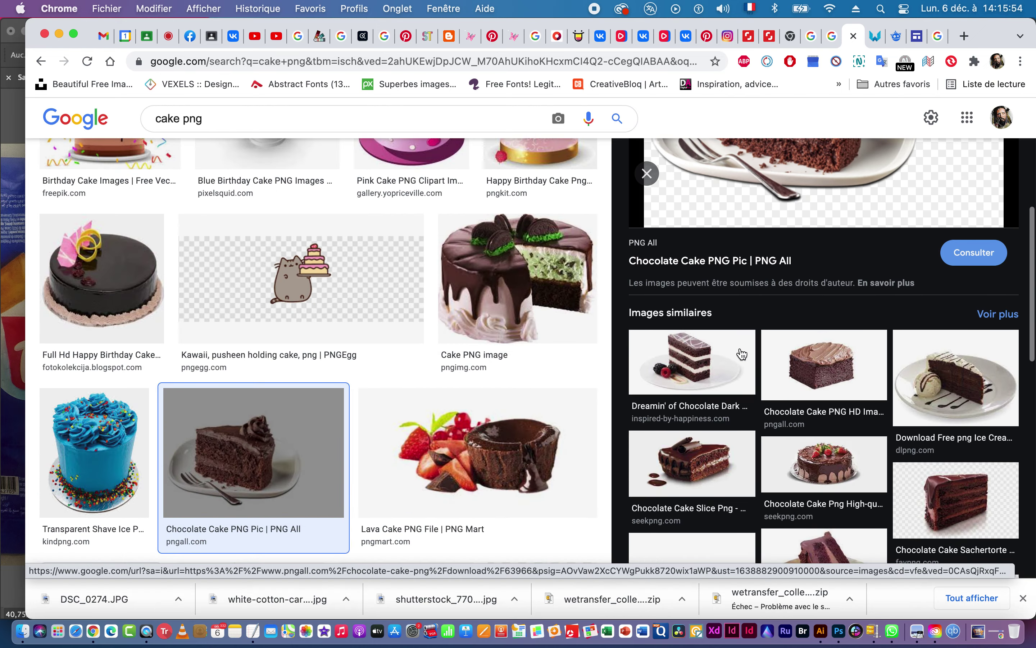
click(997, 315)
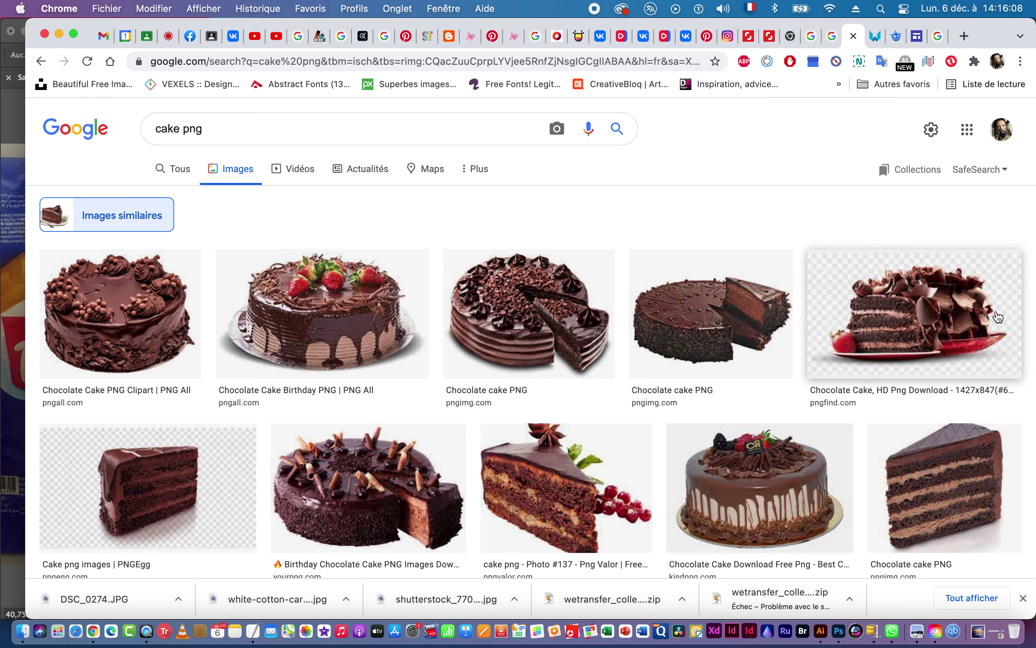
Preview the PNGEgg chocolate cake slice among the similar images and copy the picture.
scroll(985, 317, down, 1)
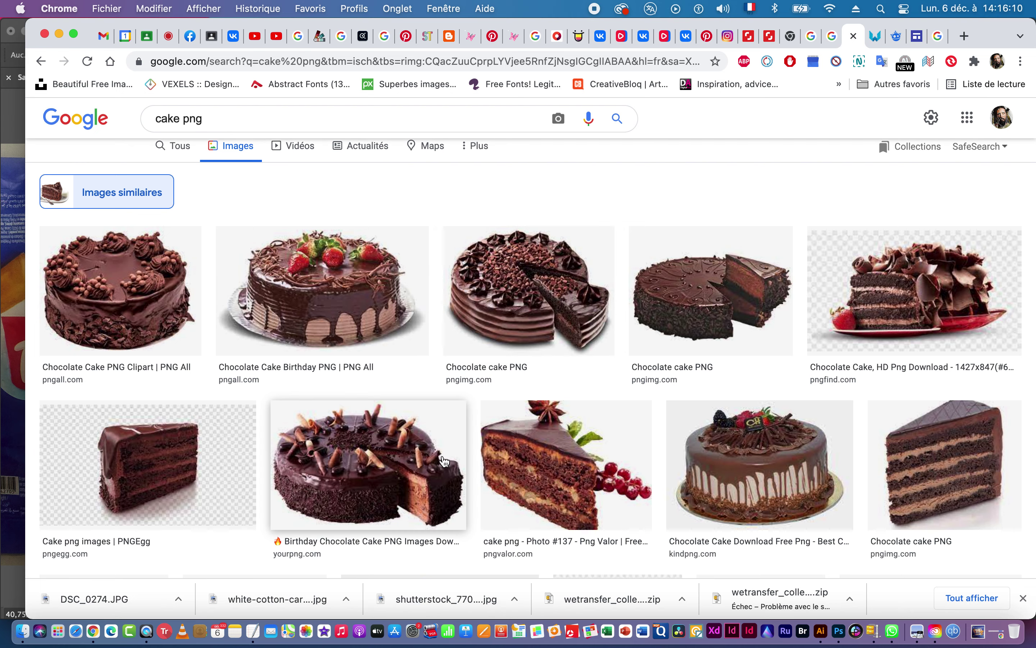
scroll(430, 464, down, 3)
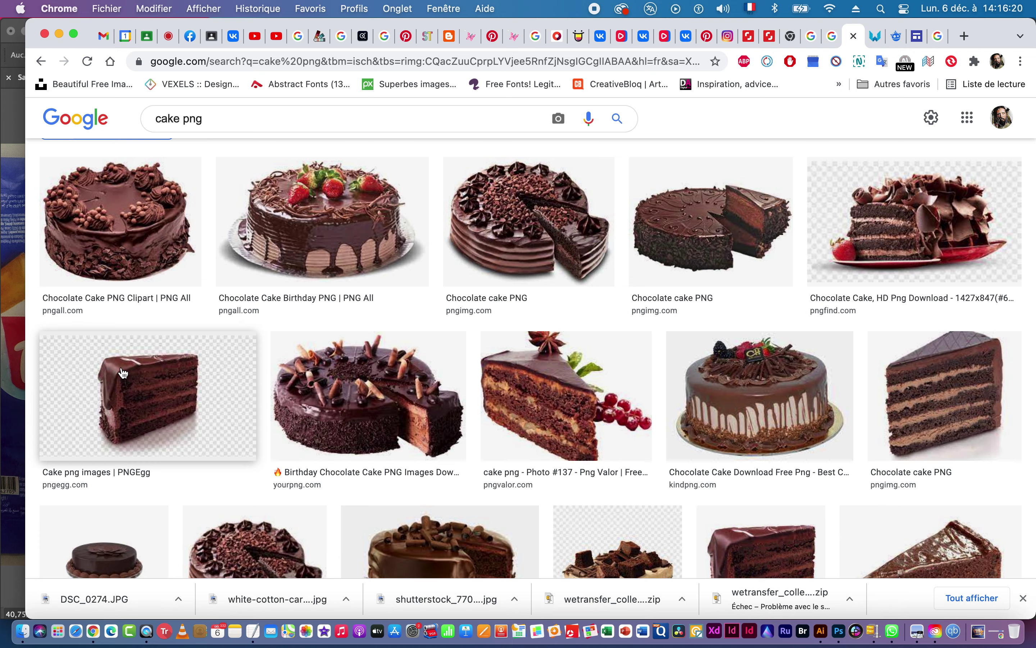
click(157, 411)
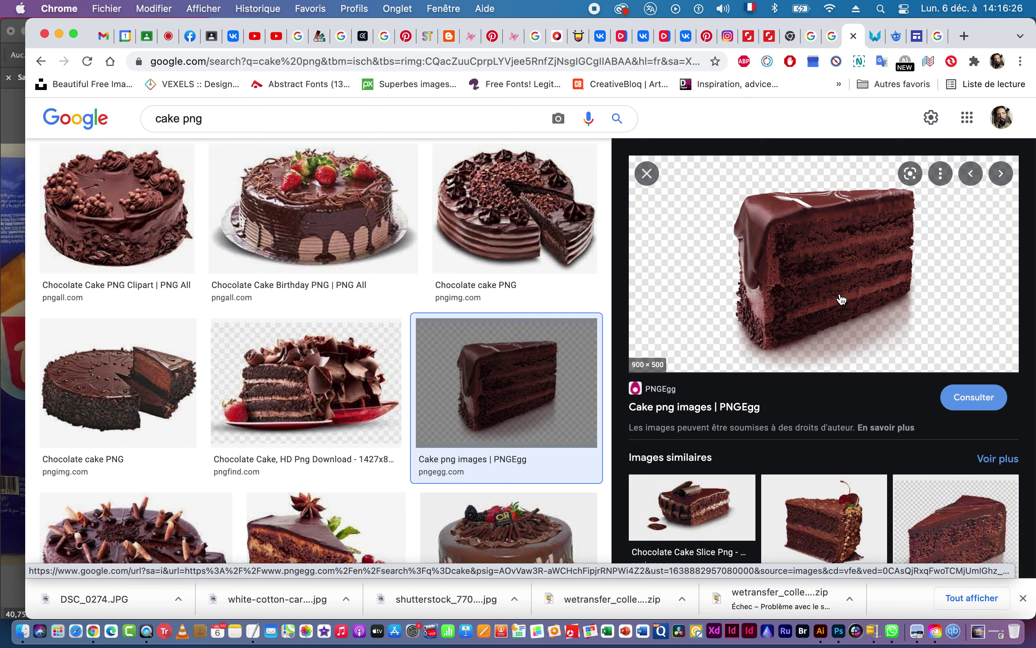
right_click(819, 255)
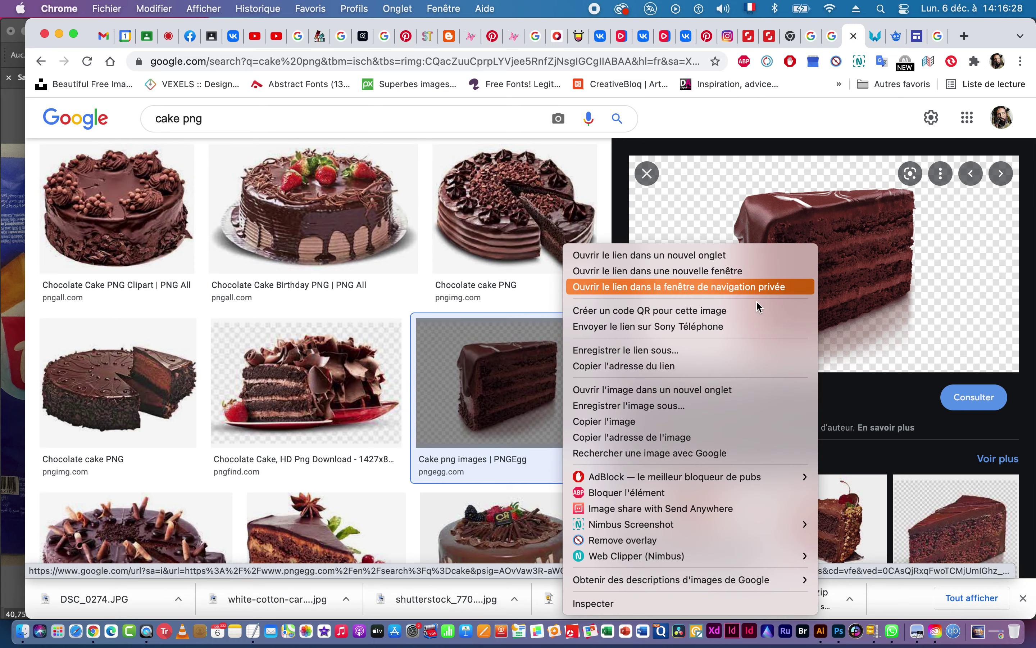
click(617, 422)
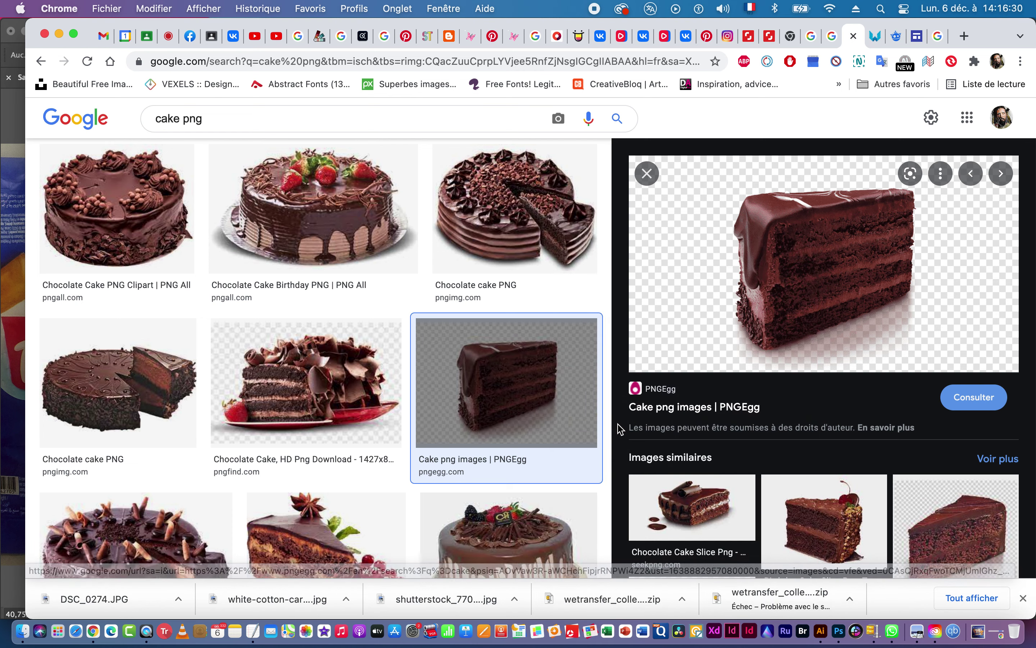
Switch to Photoshop, create a new 317.5 × 176.39 mm document at 72 ppi, and paste the copied cake slice into it.
key(super+Tab)
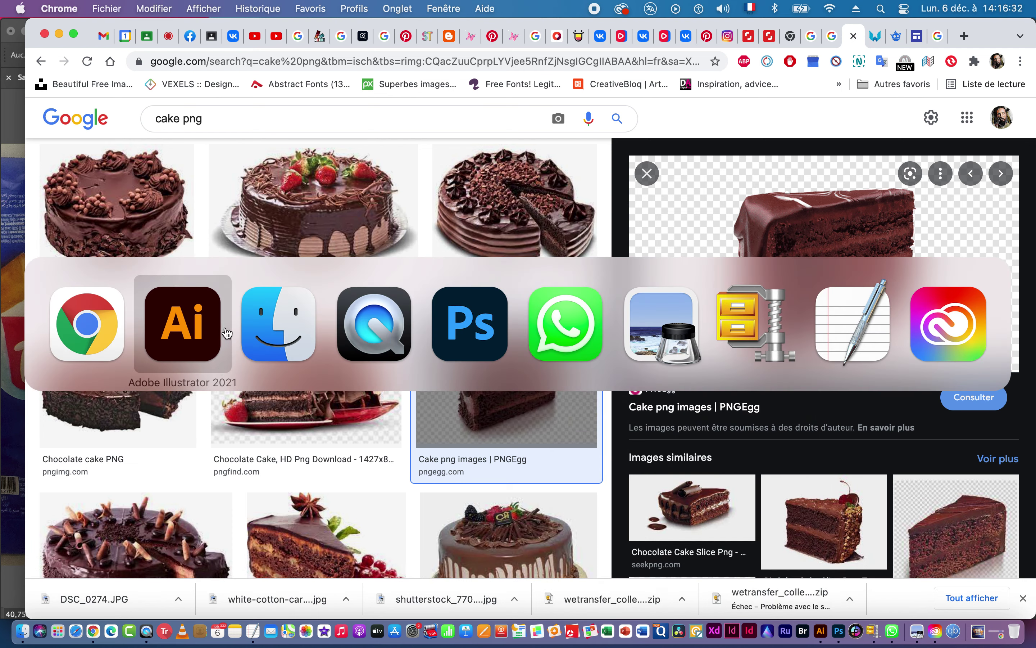
click(476, 338)
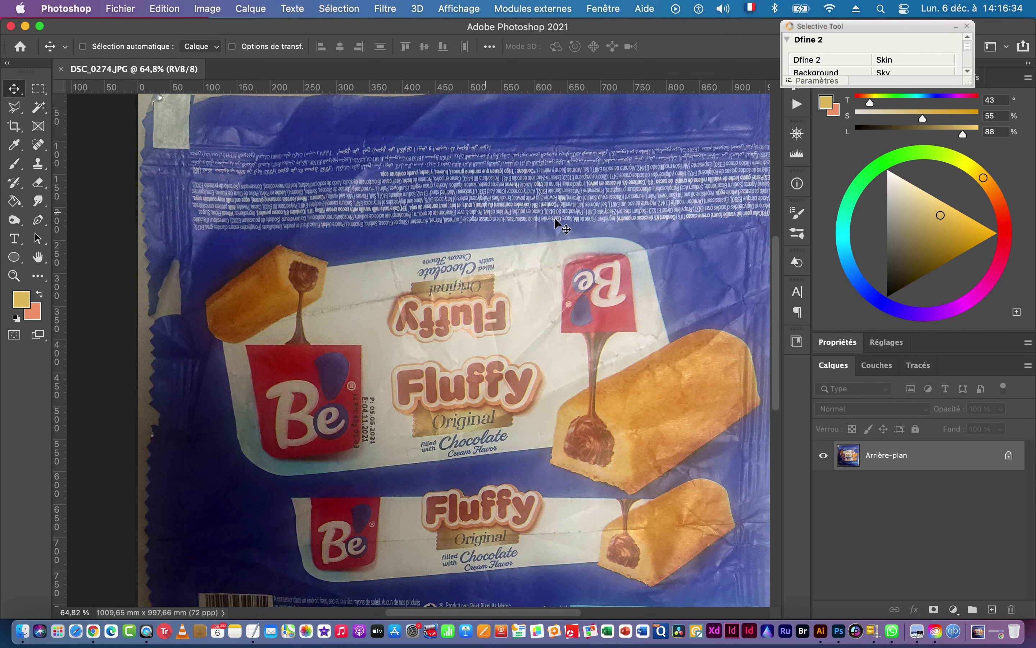
click(121, 10)
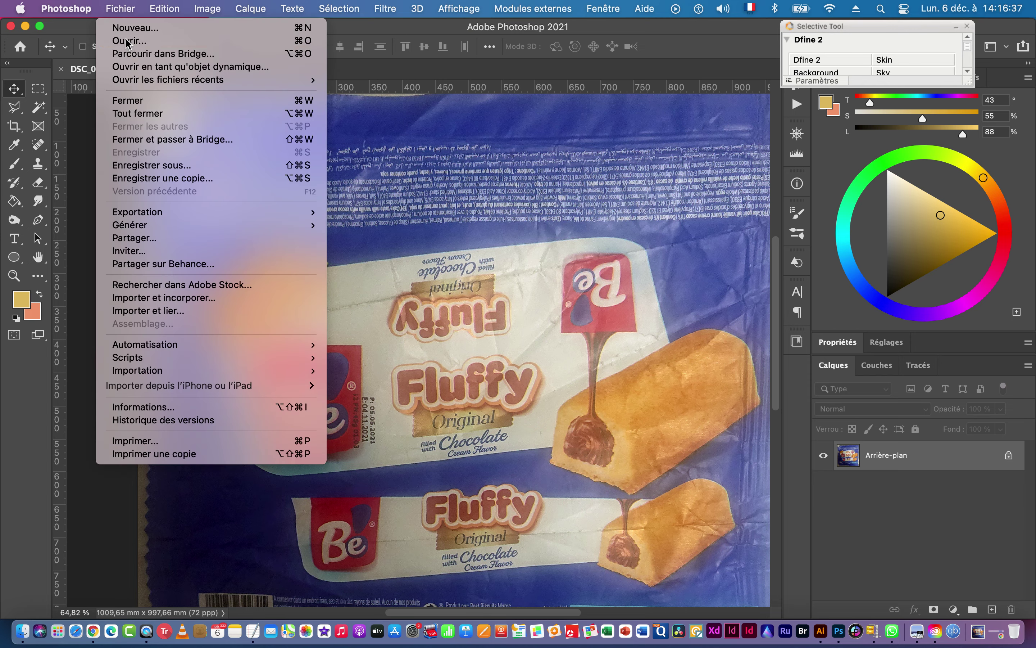
click(141, 31)
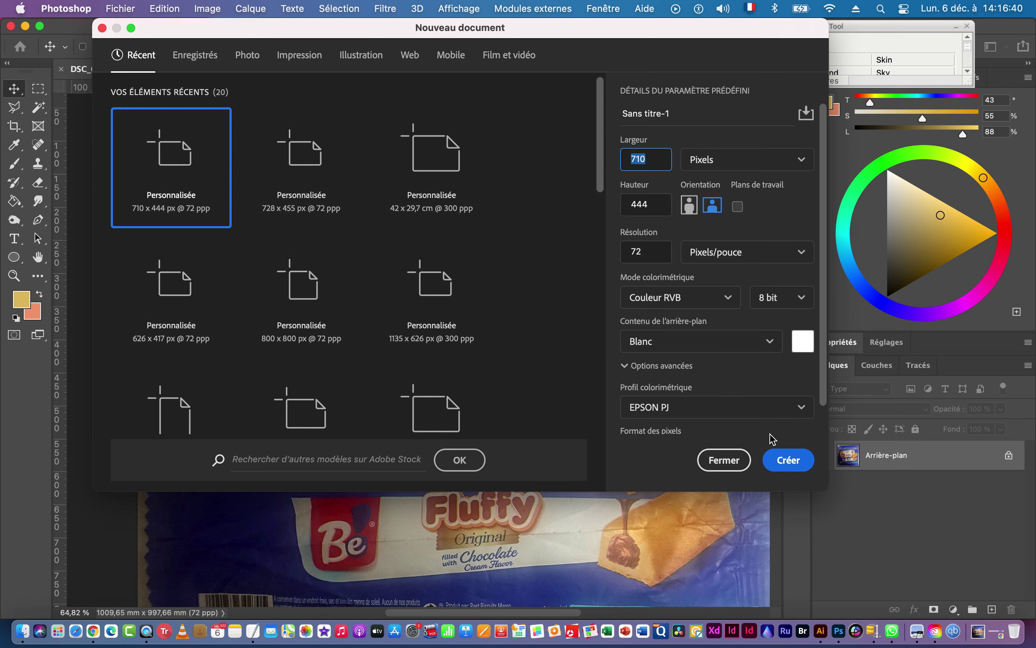
click(796, 458)
key(super+v)
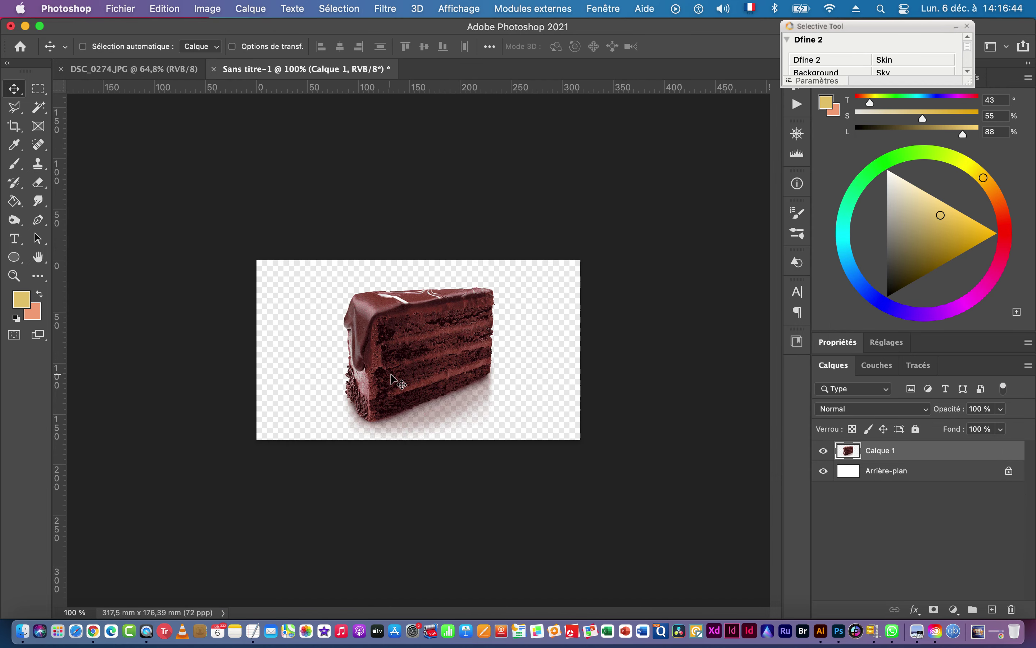
Inspect the pasted cake slice up close, checking its edges, shadow and checkered background as well as the document's channels.
drag(428, 393, 497, 378)
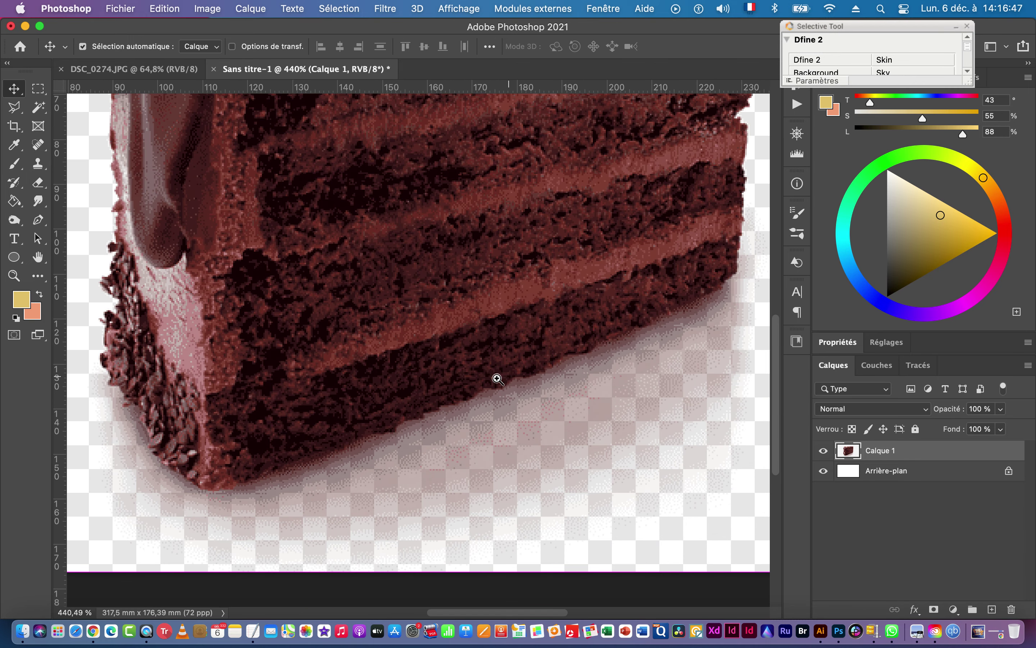
click(881, 366)
click(835, 366)
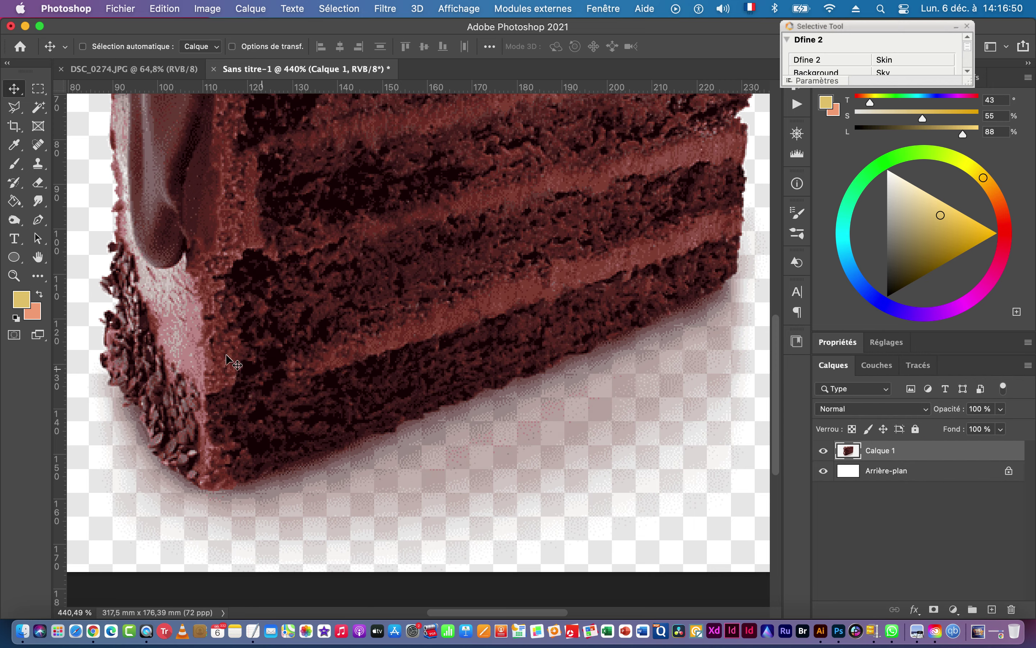
drag(308, 304, 261, 297)
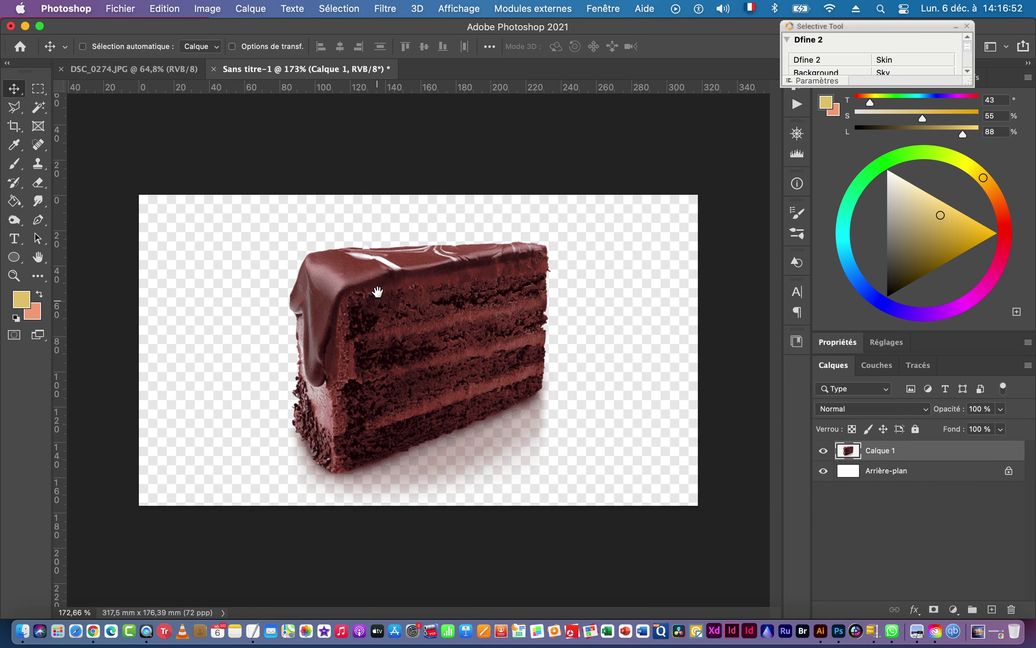
drag(400, 292, 435, 282)
Switch back to Chrome, preview the Pngimg whole chocolate cake with a cut slice, and open its source page.
key(super+Tab)
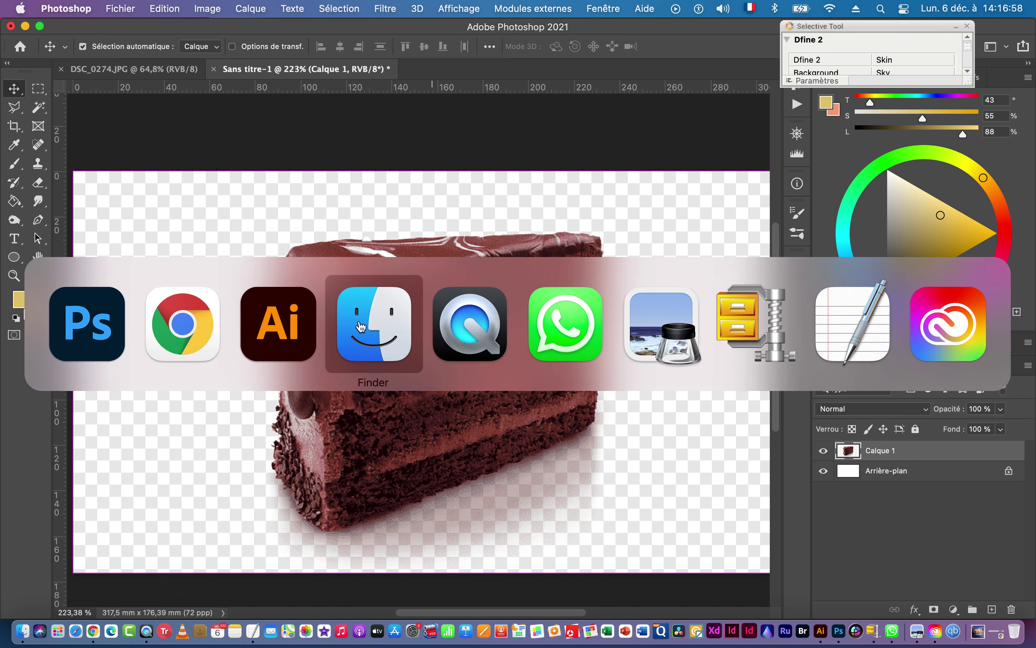
click(187, 332)
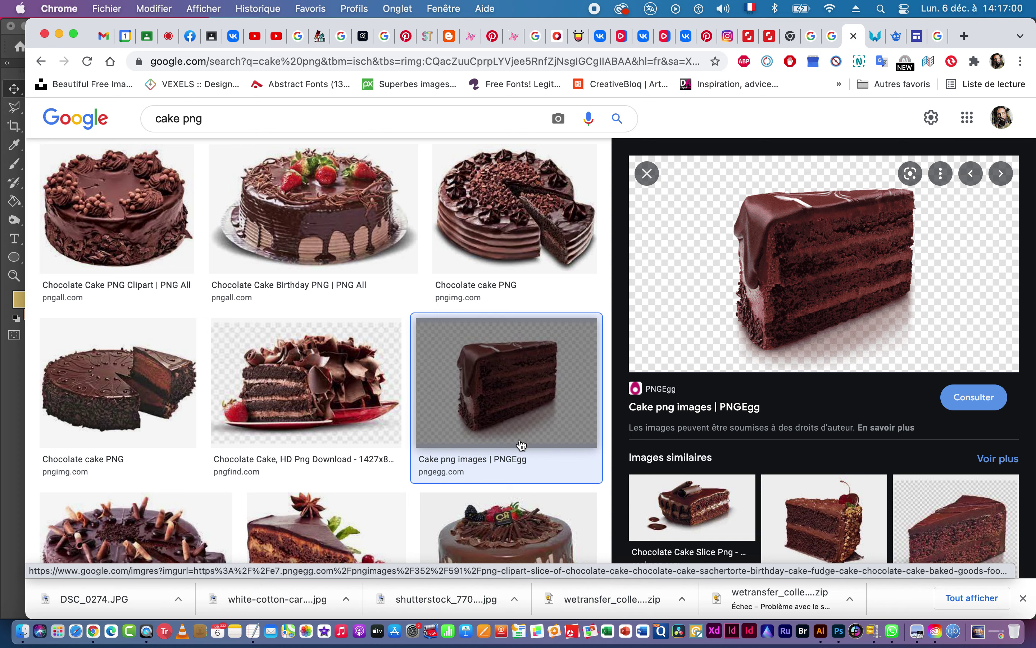
click(159, 392)
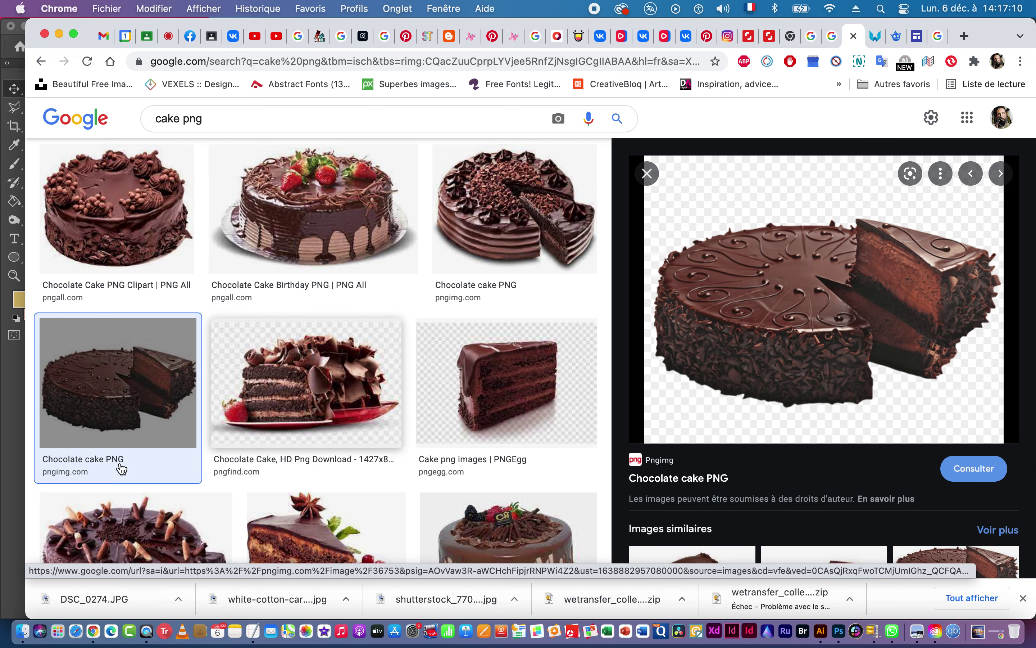
click(59, 474)
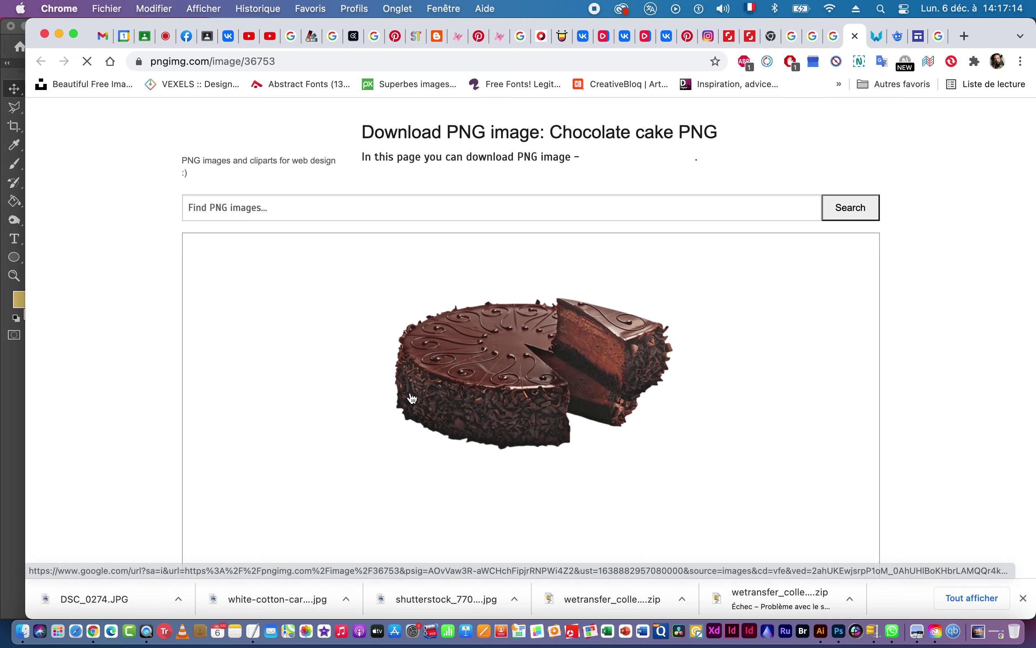
Check the cake page on pngimg.com for its format, resolution and download details, and open the Chocolate cake category.
scroll(480, 429, down, 12)
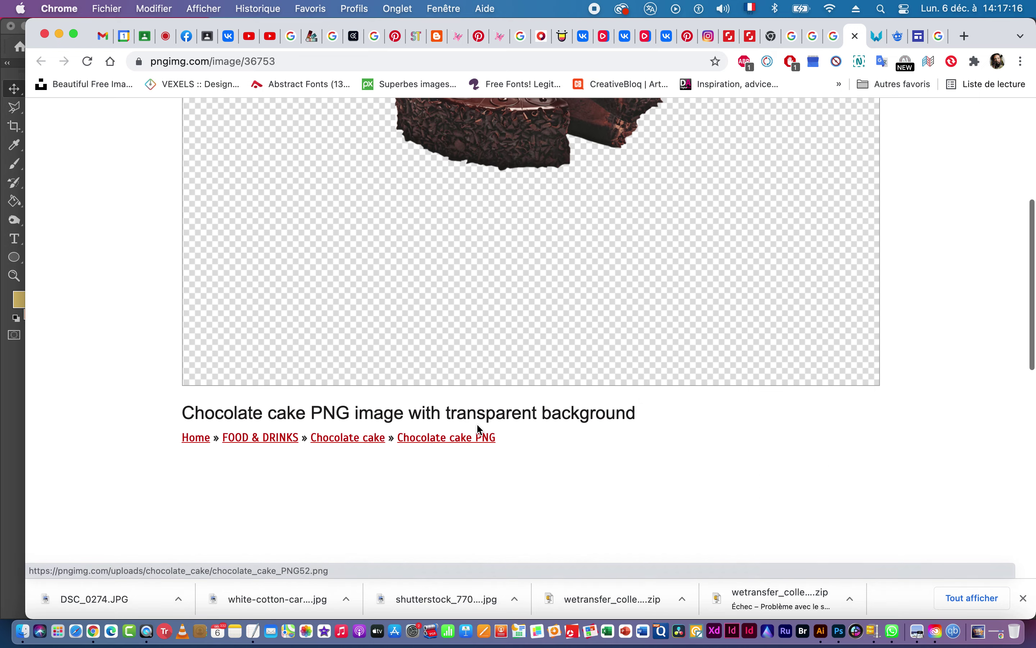
scroll(478, 424, down, 7)
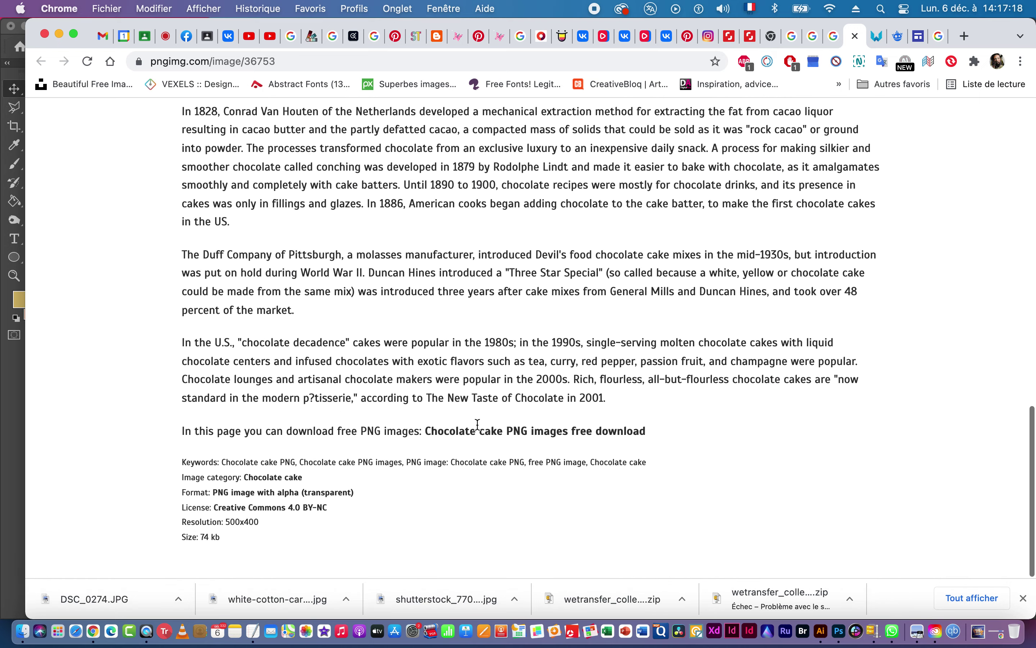
scroll(478, 424, up, 10)
scroll(478, 425, up, 12)
scroll(478, 425, down, 8)
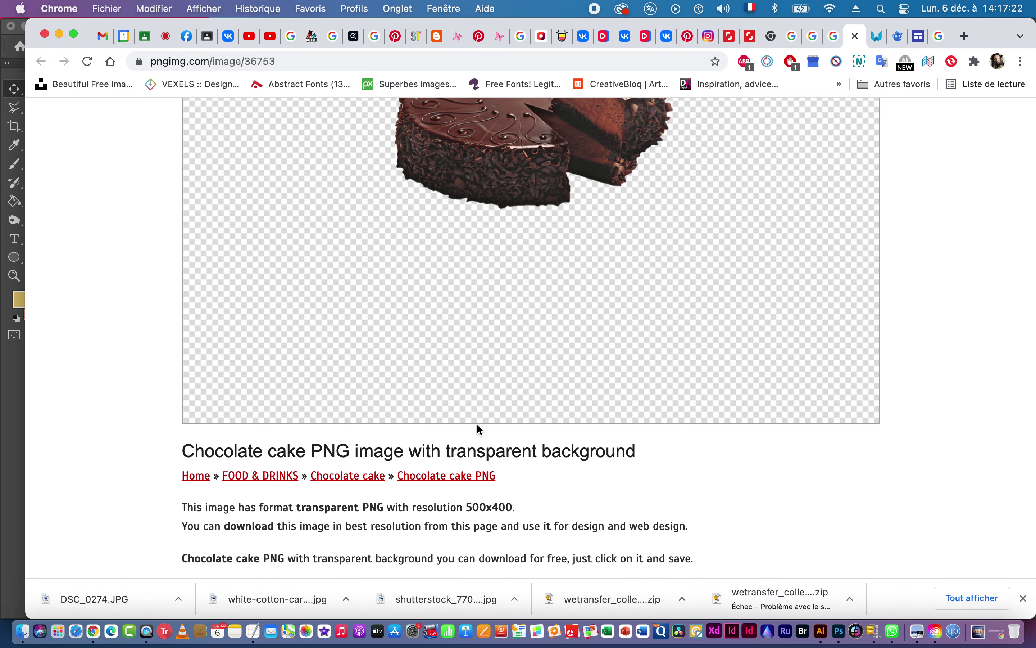
scroll(478, 427, down, 1)
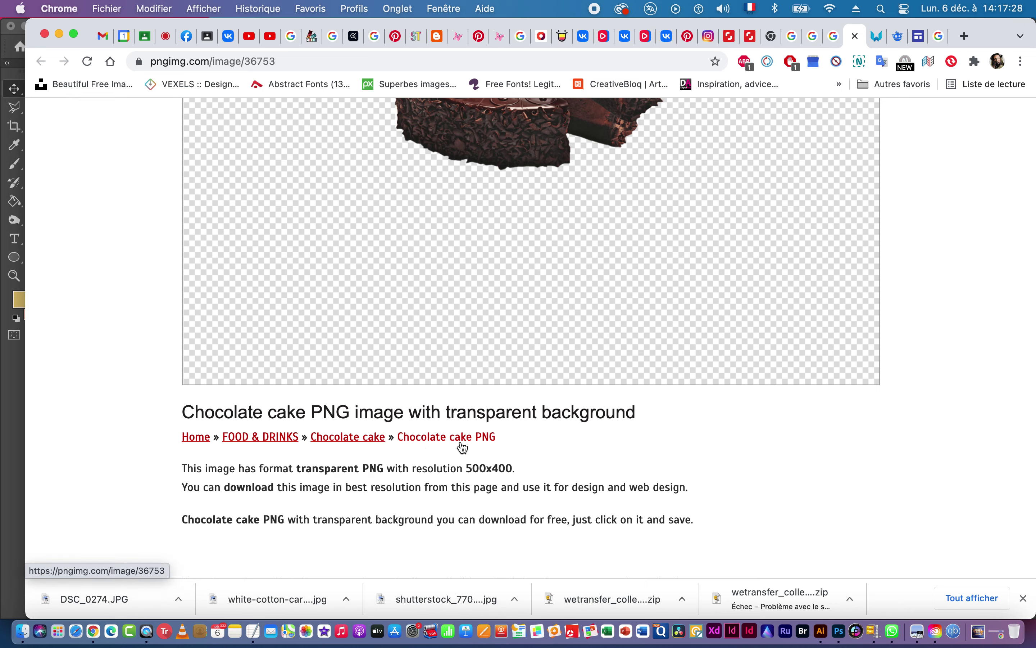
click(356, 440)
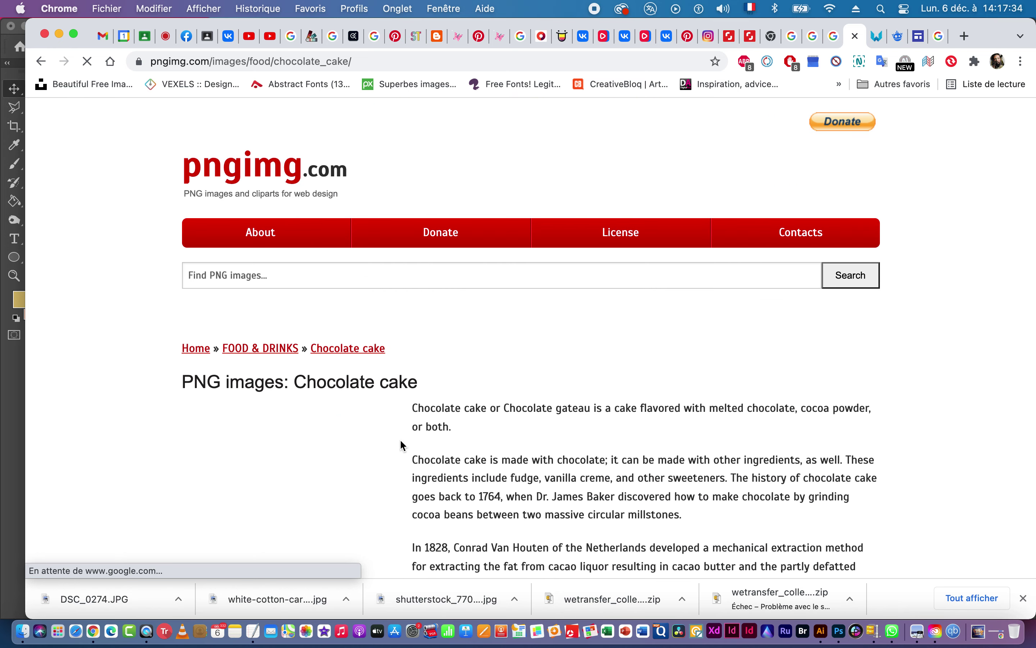
Examine the pngimg.com chocolate cake gallery for a transparent cake picture suited to the packaging.
scroll(403, 445, down, 15)
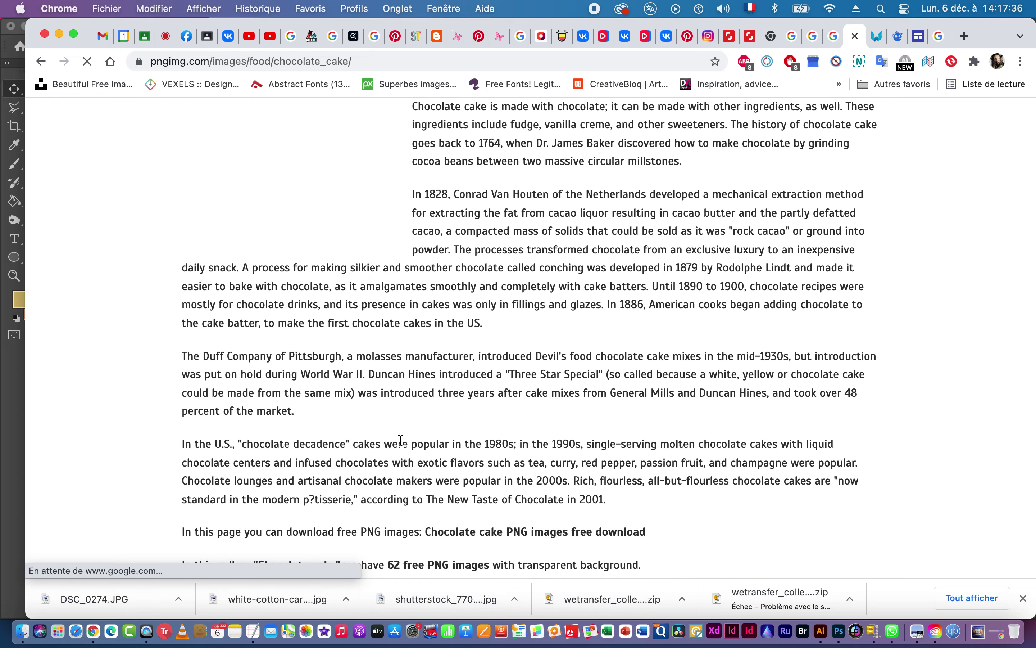
scroll(401, 440, down, 8)
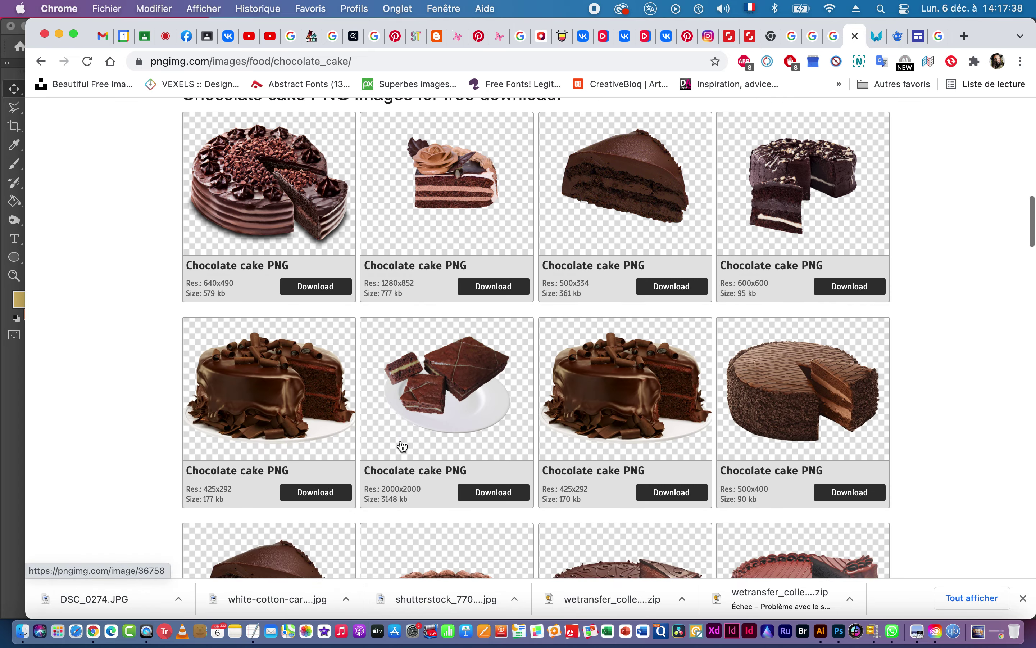
scroll(402, 446, down, 5)
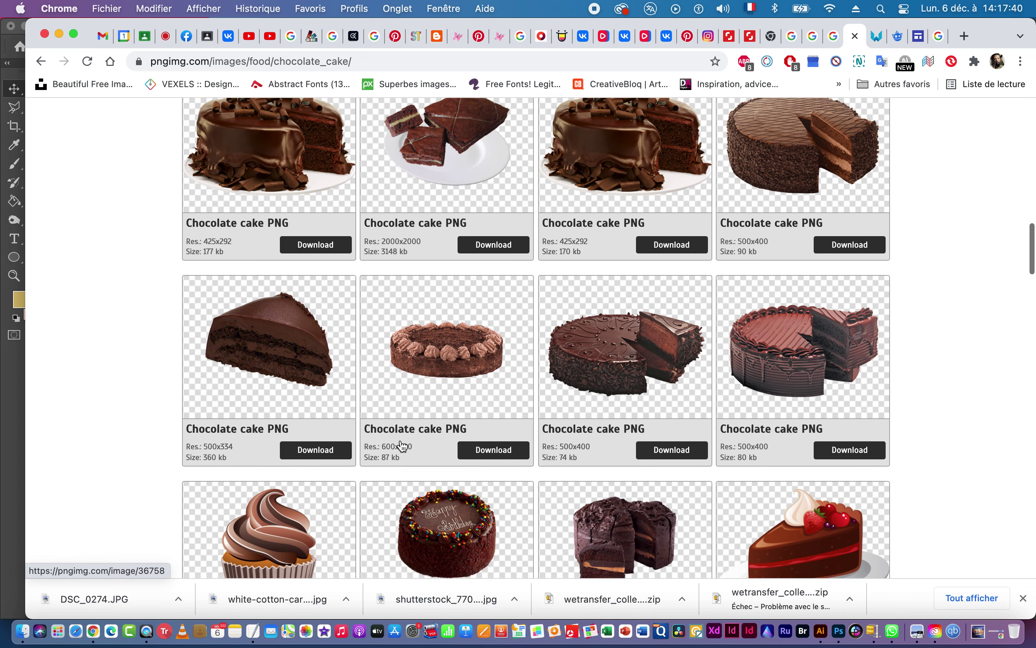
scroll(403, 446, down, 5)
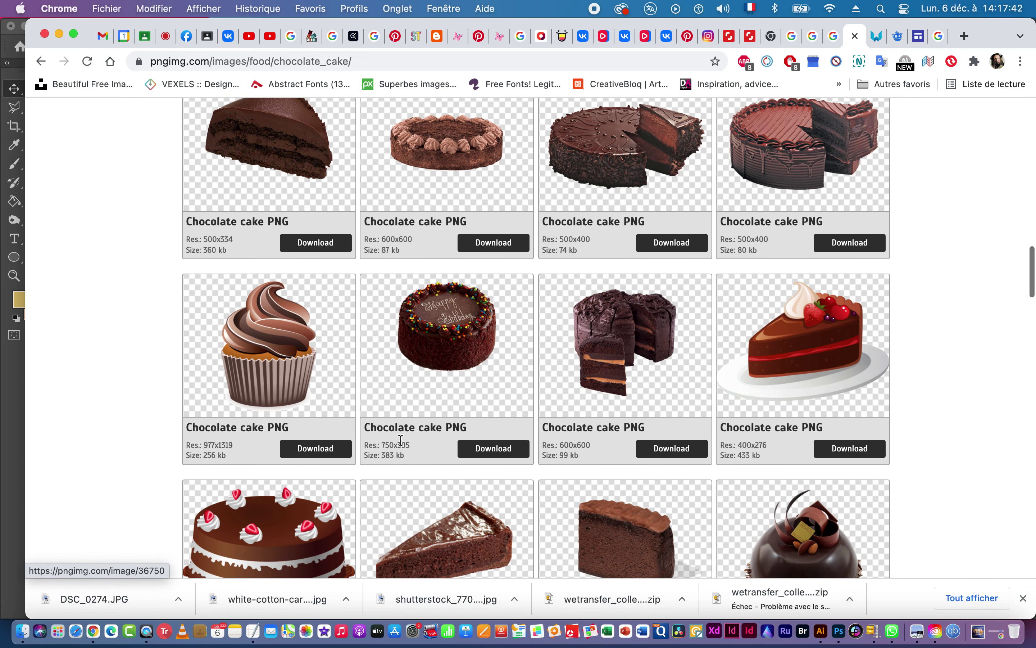
scroll(401, 440, down, 3)
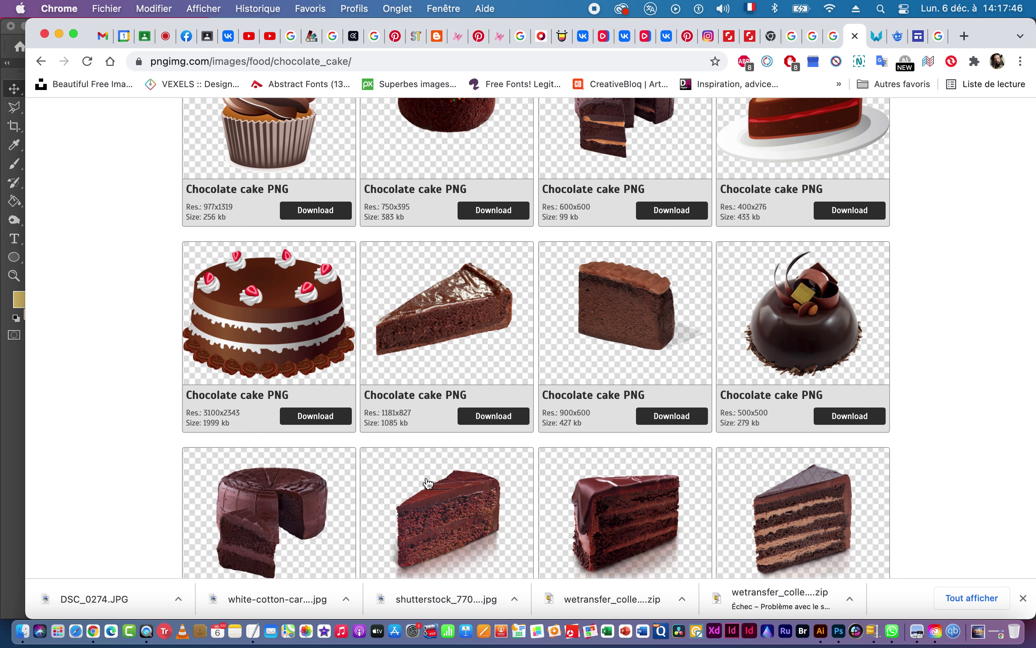
scroll(420, 483, down, 1)
scroll(420, 484, down, 2)
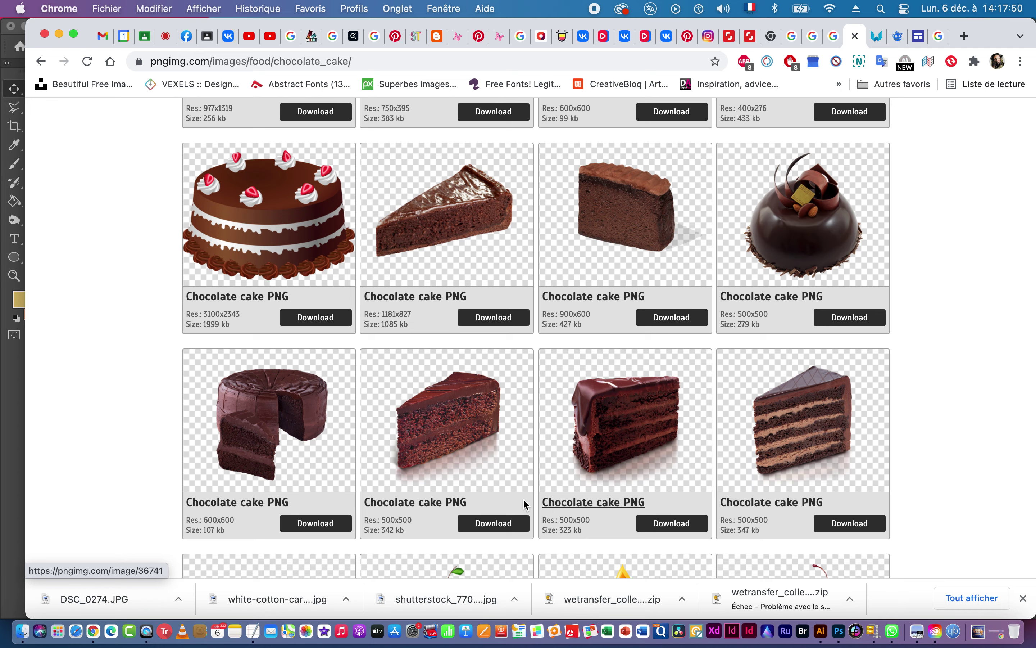
Open the download page of the 500x500 layered slice with dripping chocolate glaze and check its format and download details.
click(672, 524)
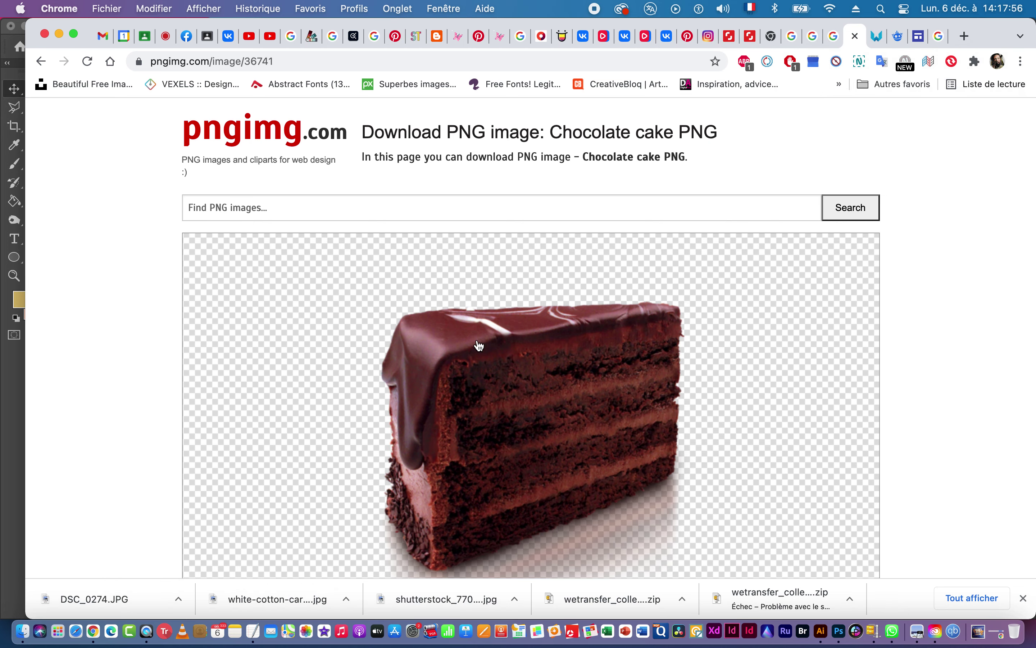
scroll(508, 426, down, 3)
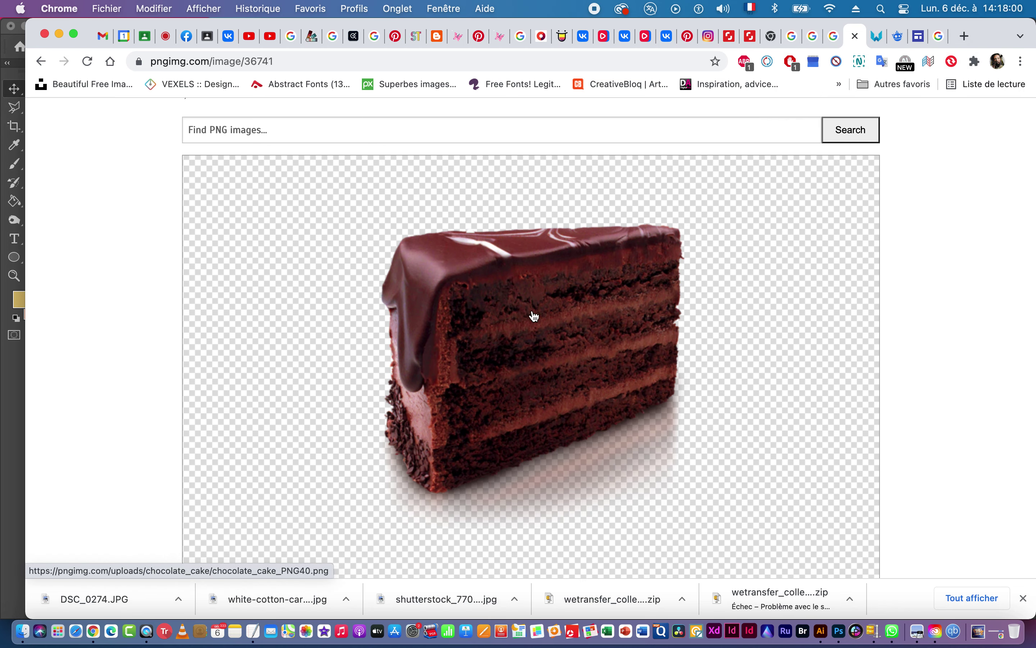
scroll(527, 338, down, 15)
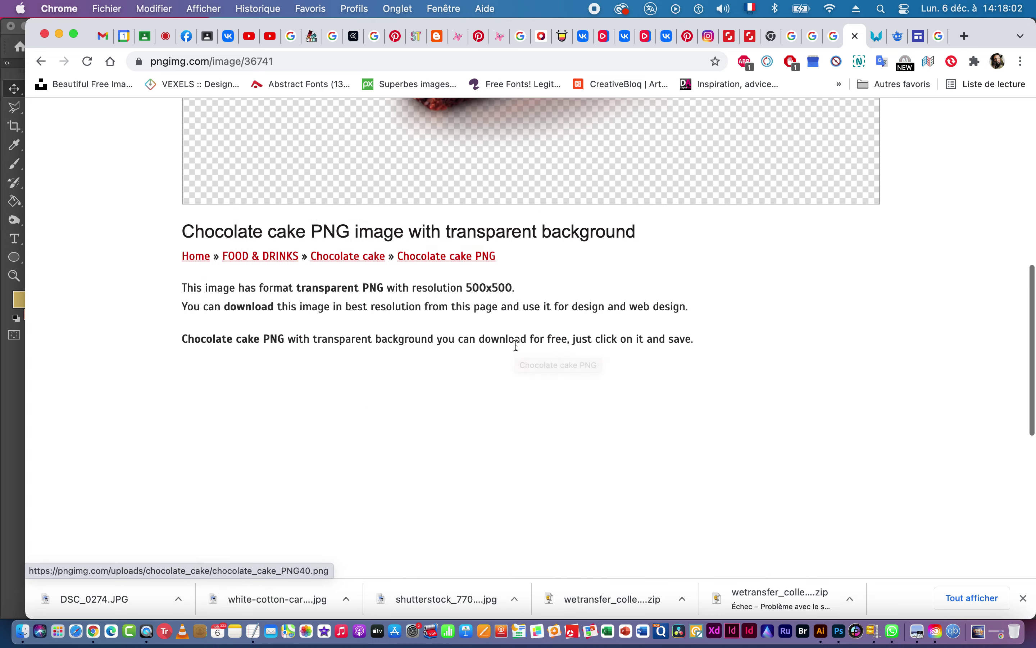
scroll(572, 350, down, 9)
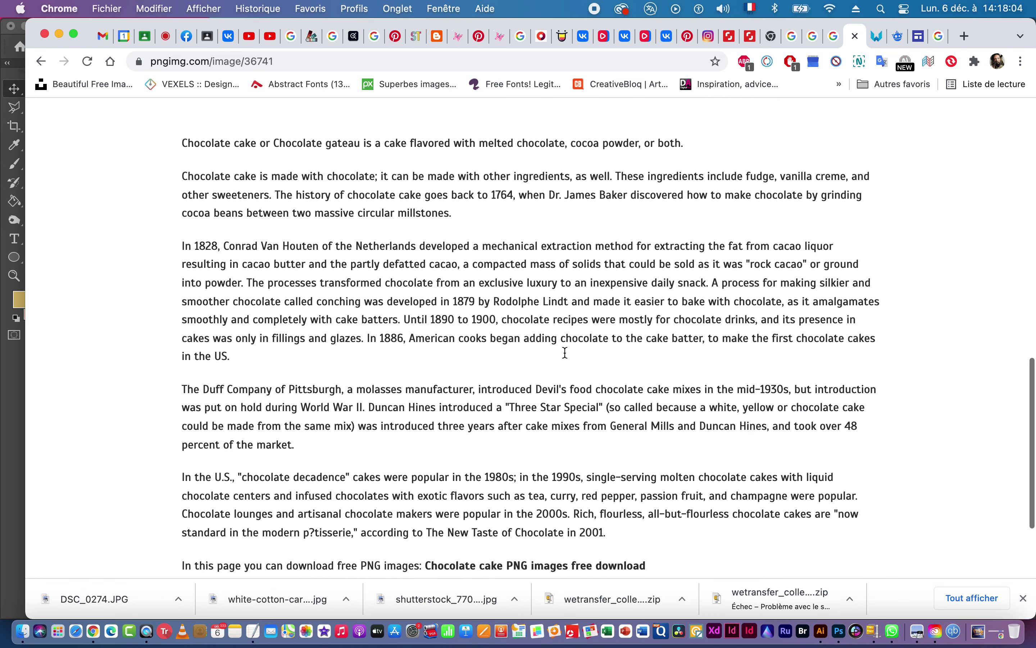
scroll(565, 352, up, 10)
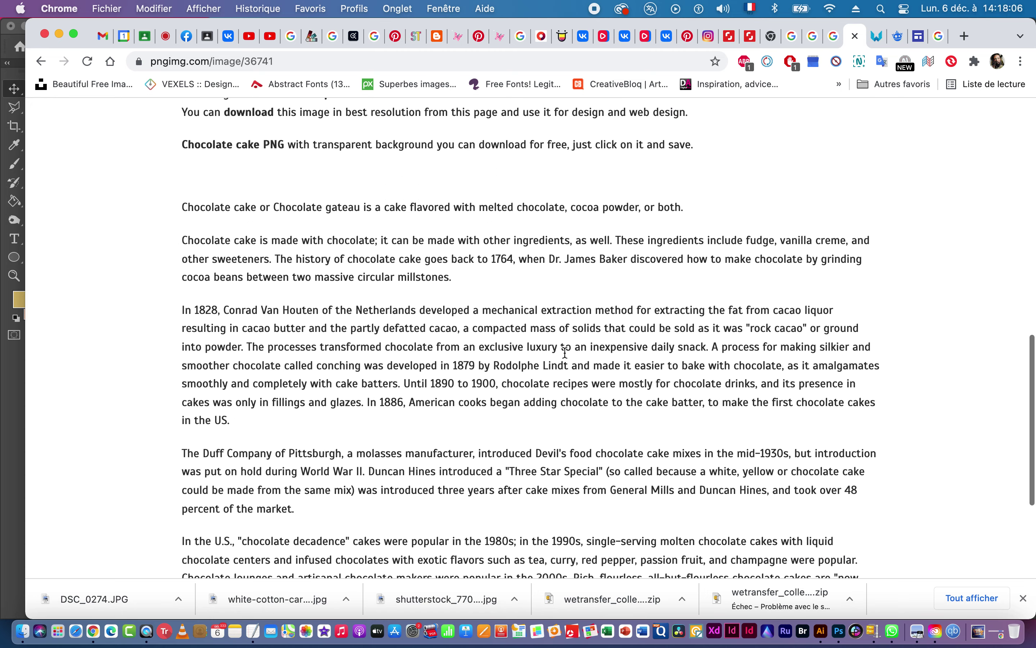
scroll(566, 353, up, 17)
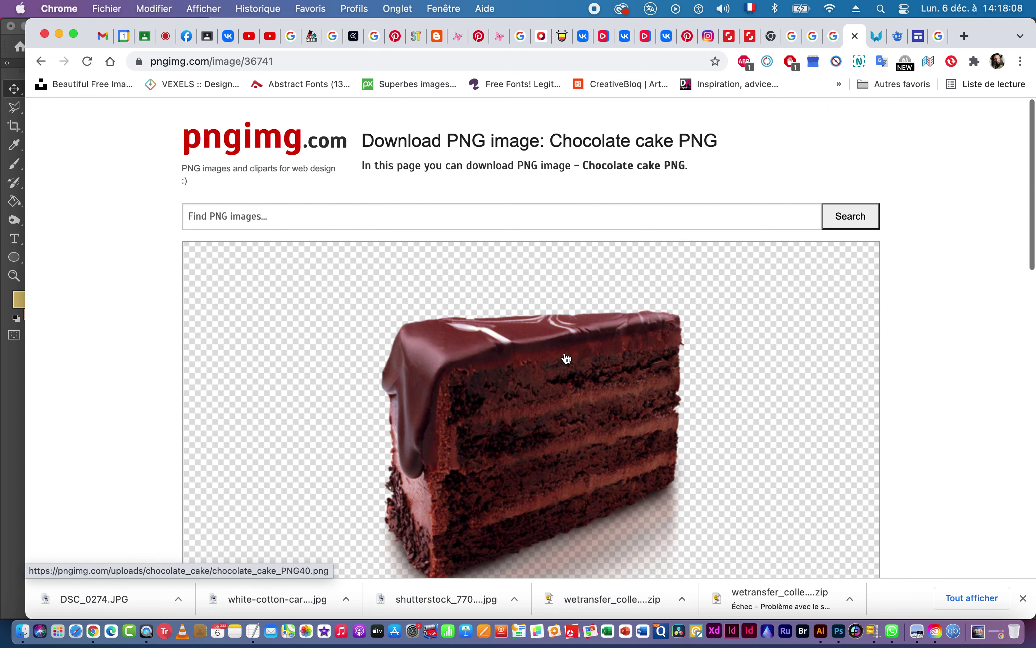
scroll(566, 358, down, 1)
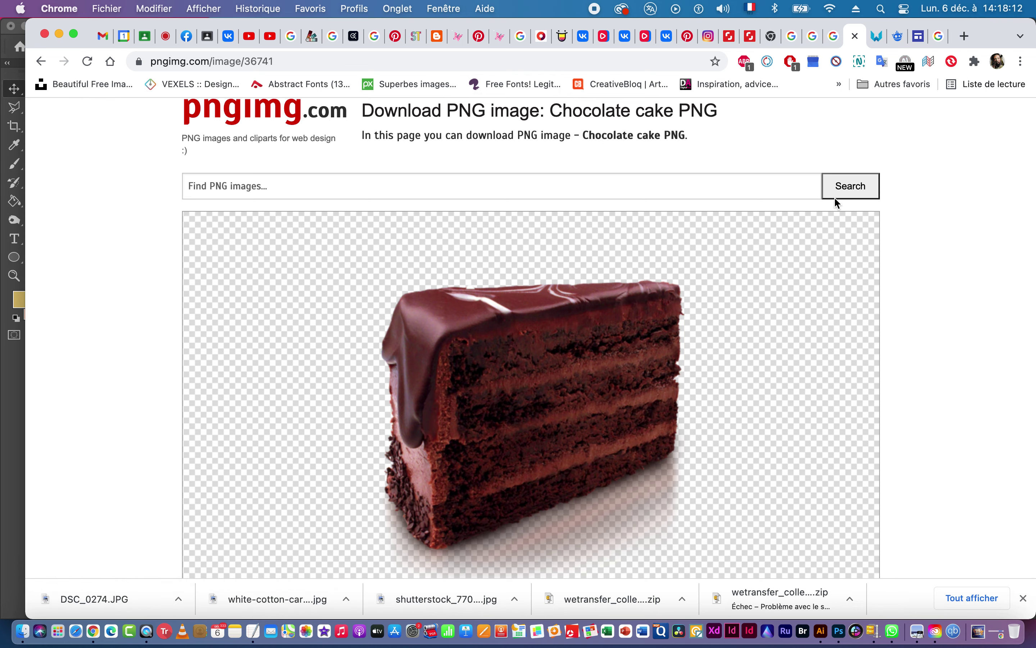
Copy the chocolate cake slice image from its pngimg.com page and switch to Photoshop.
scroll(521, 386, down, 3)
right_click(498, 275)
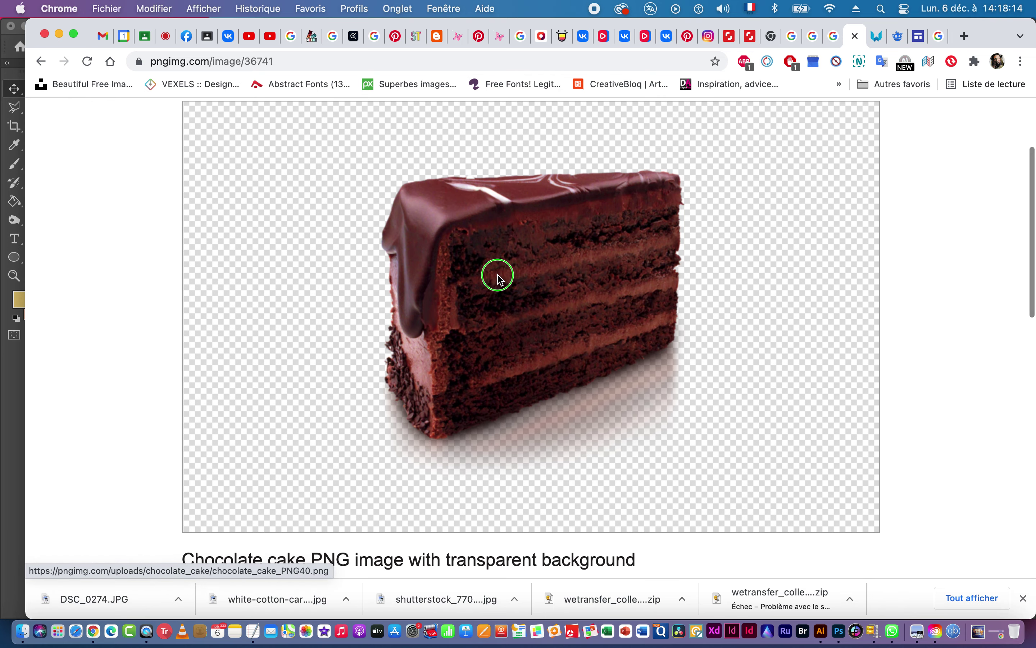
click(546, 422)
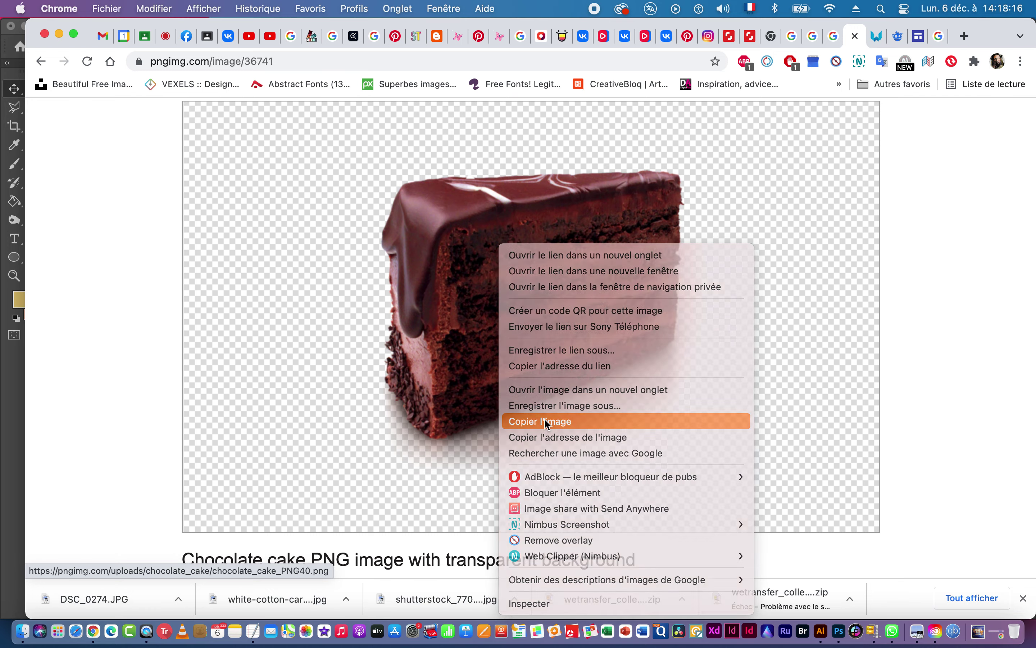
key(super+Tab)
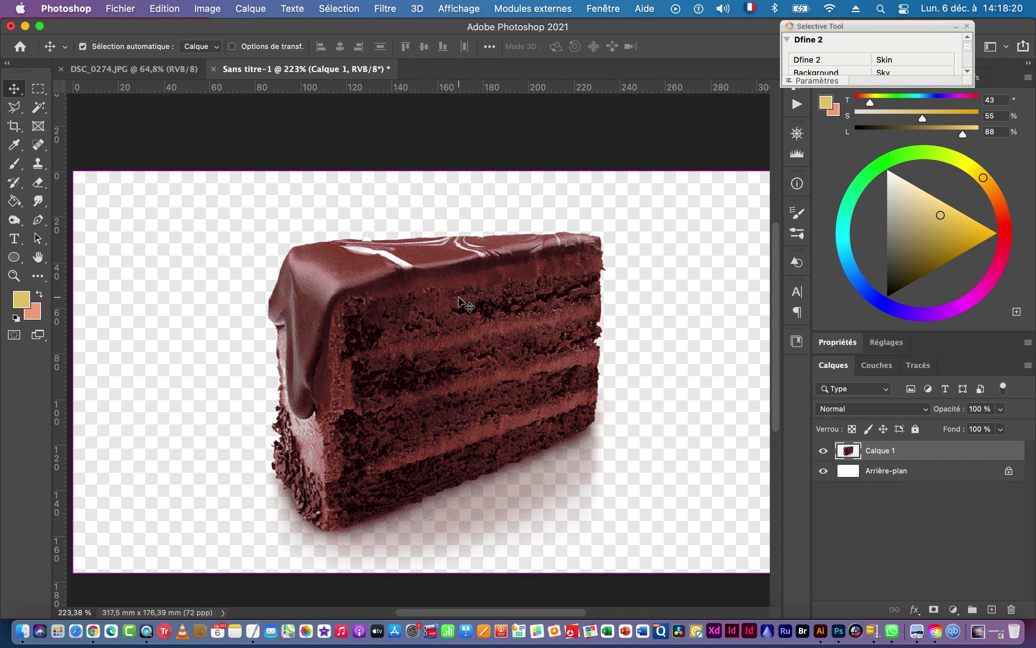
Create a 500 x 500 pixel document at 72 ppi and paste the copied cake slice into it.
key(super+n)
text(500)
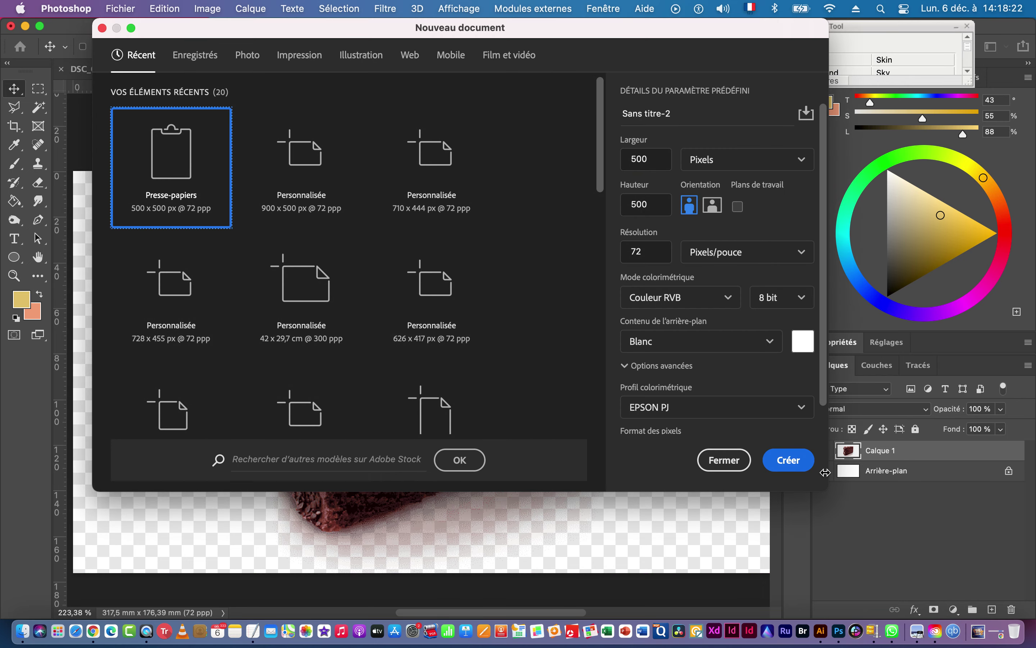
click(789, 461)
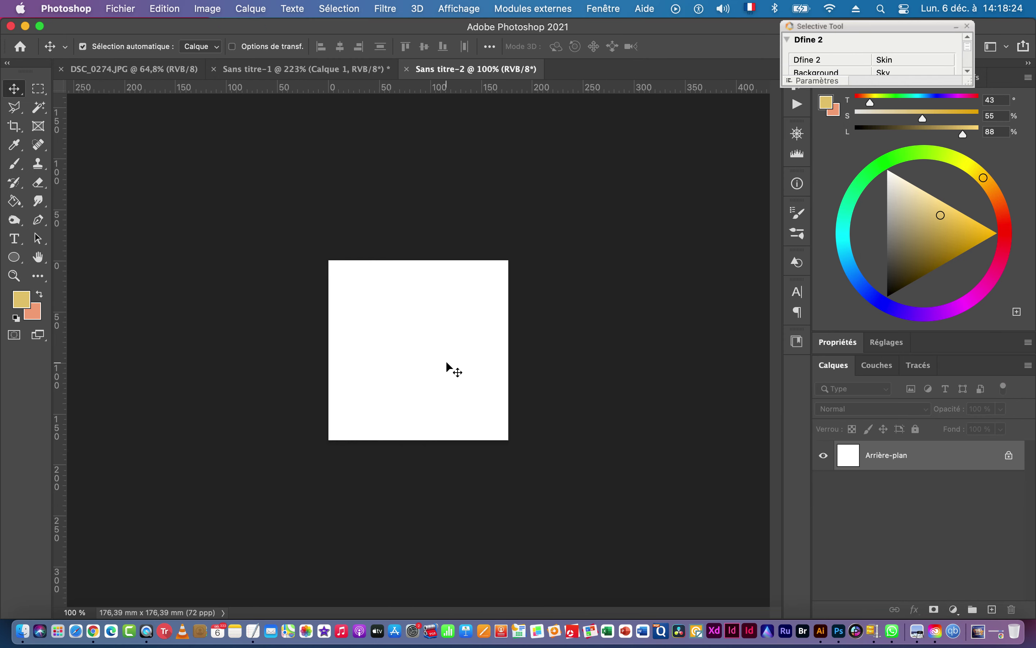
key(super+v)
drag(391, 378, 505, 364)
scroll(506, 367, down, 3)
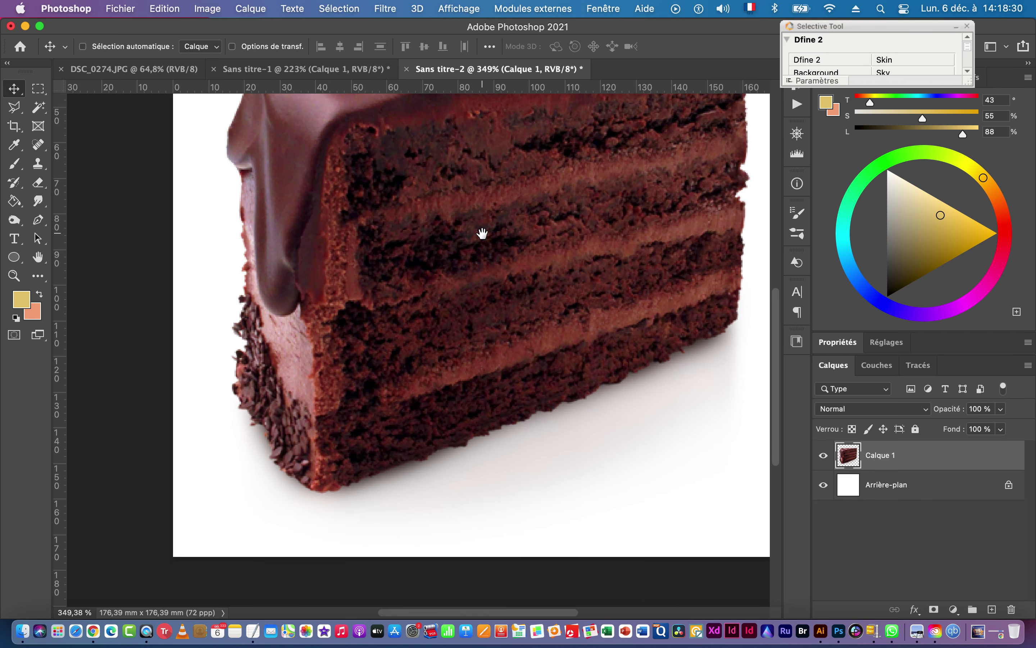
drag(482, 233, 438, 342)
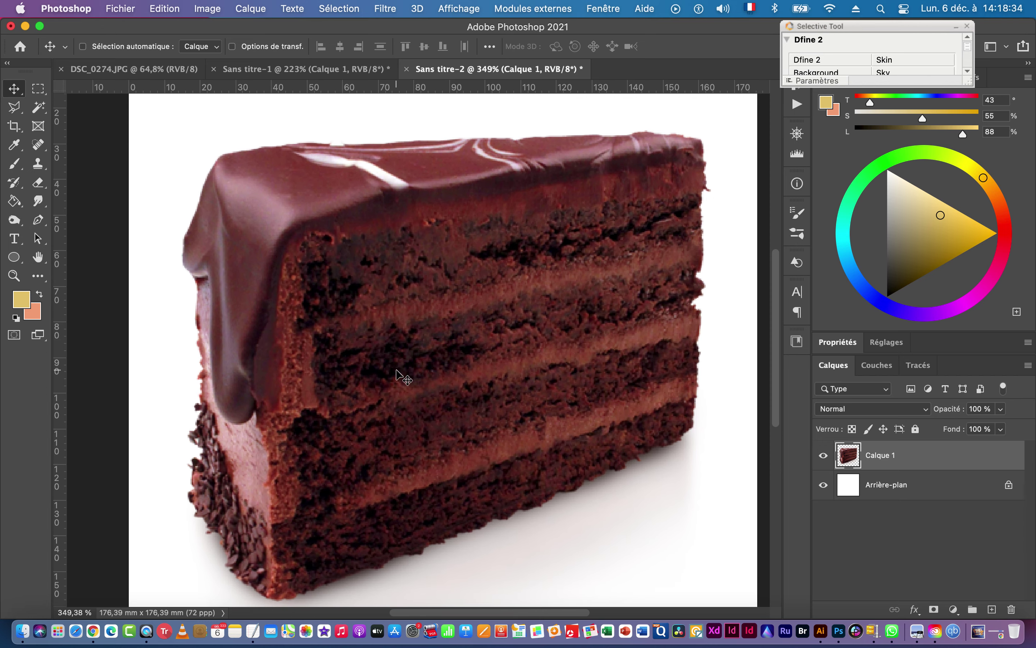
Delete the white Arrière-plan layer so that only the cake slice layer is left.
key(super+space)
drag(217, 391, 281, 381)
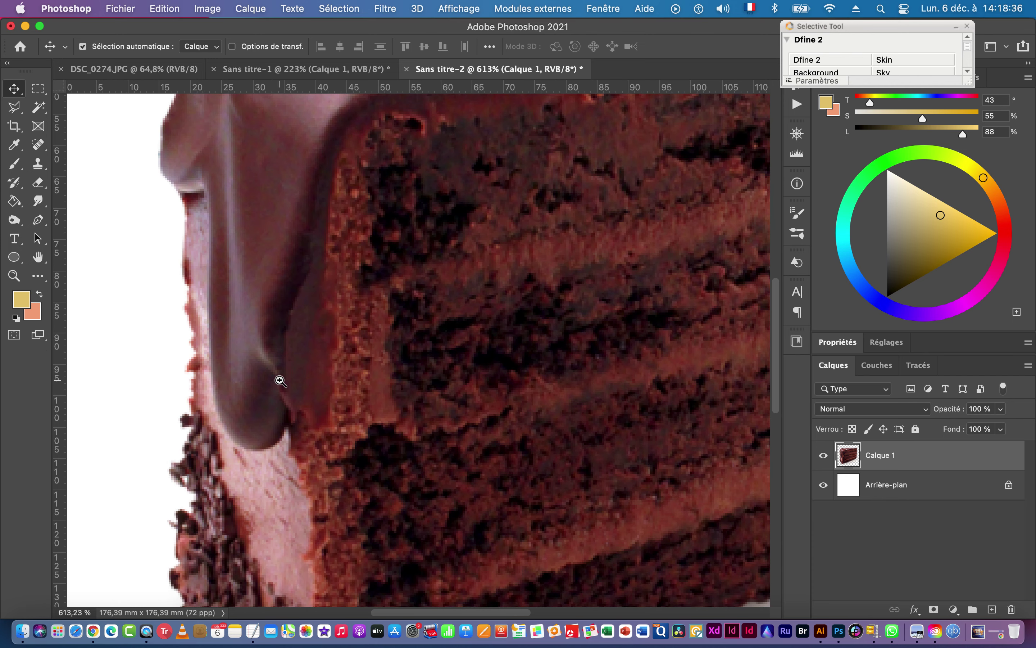
drag(904, 485, 1013, 612)
drag(250, 266, 351, 263)
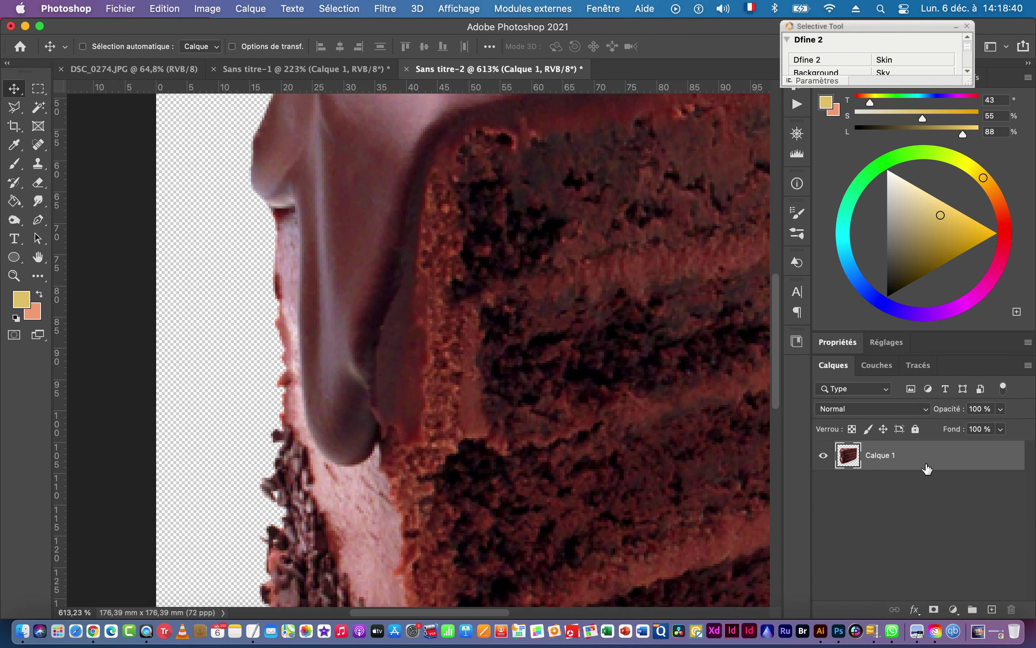
Load the cake slice layer's pixels as a selection, crop the image to it, and clear the selection.
key(super)
super+click(850, 455)
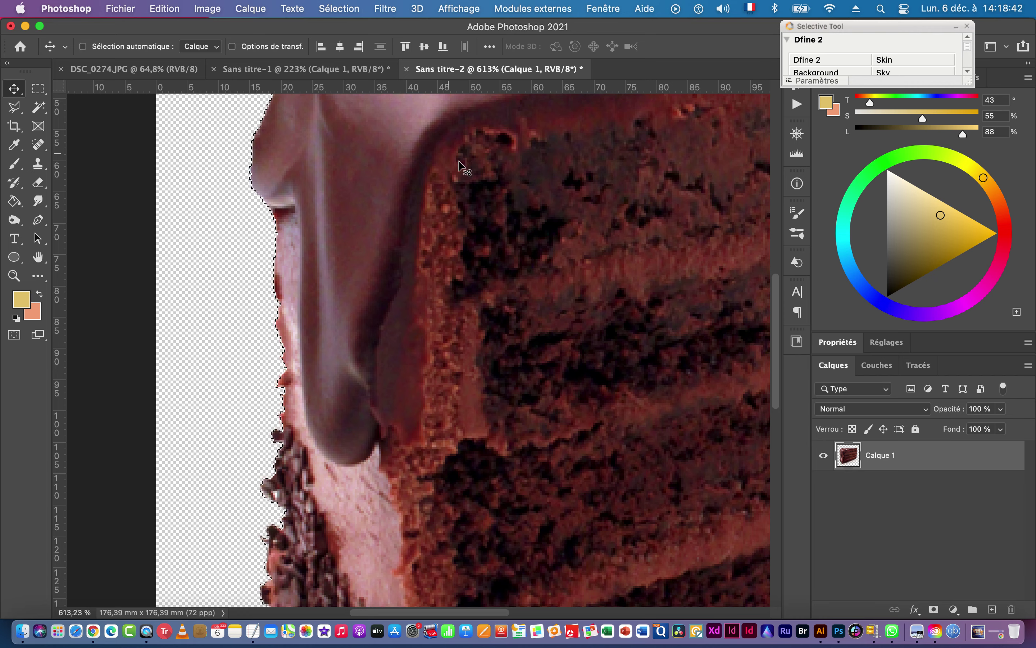
click(207, 8)
click(231, 156)
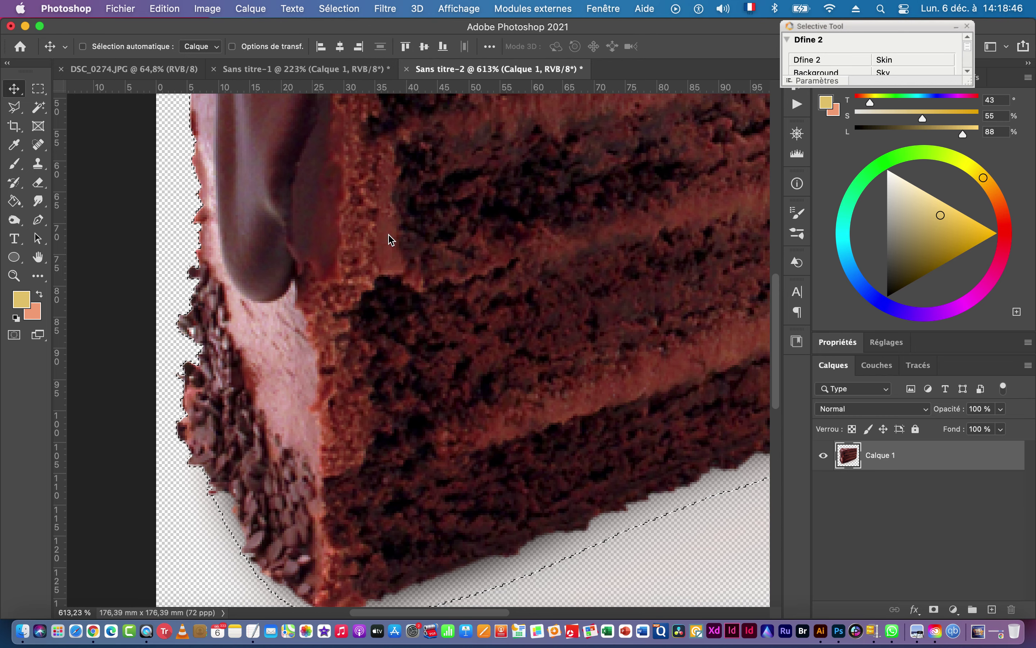
key(super+d)
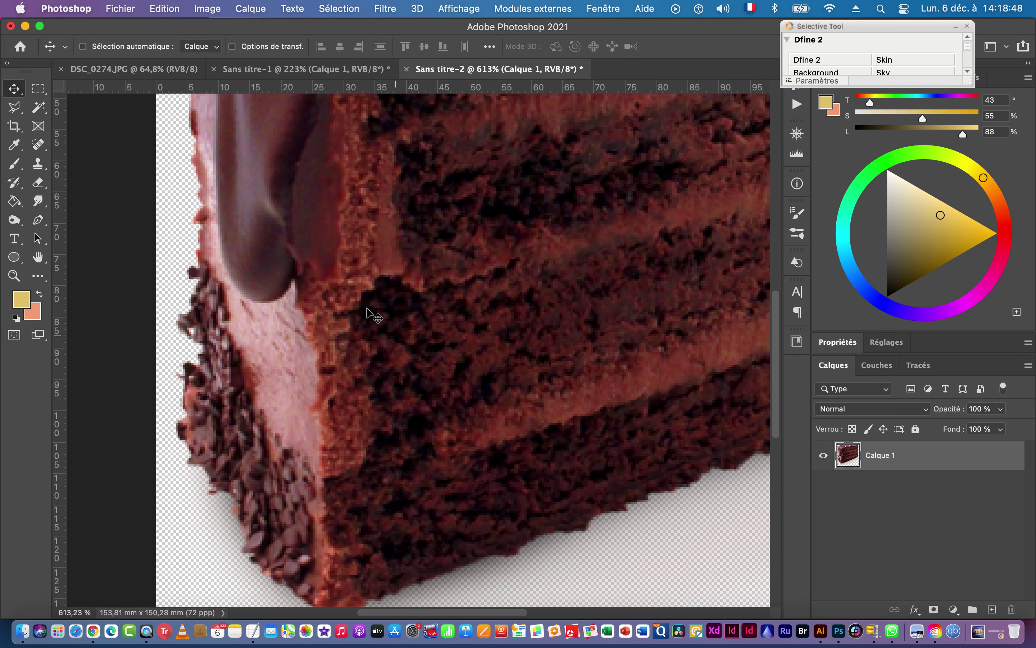
Add an empty layer above the cake slice and draw a short curved Pen path down the glaze's upper front-left ridge.
drag(278, 215, 381, 356)
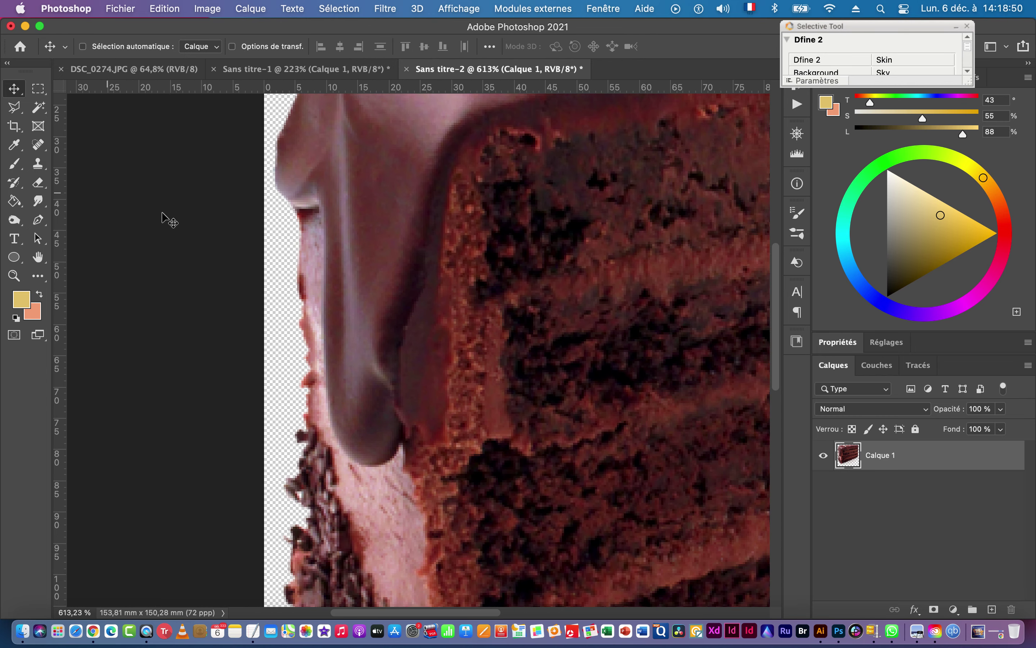
click(993, 609)
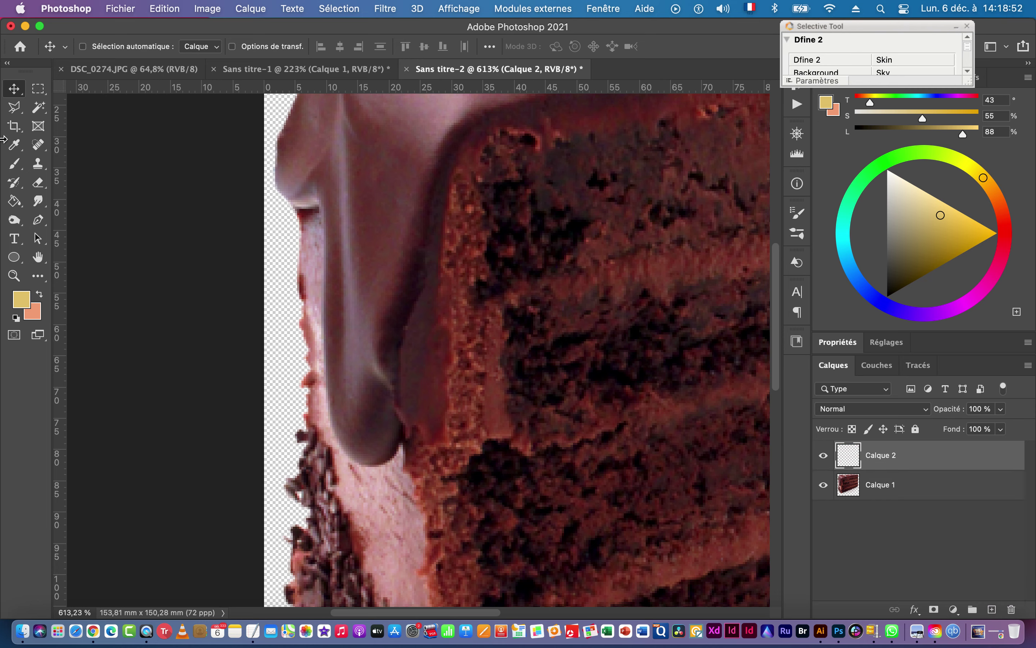
click(14, 163)
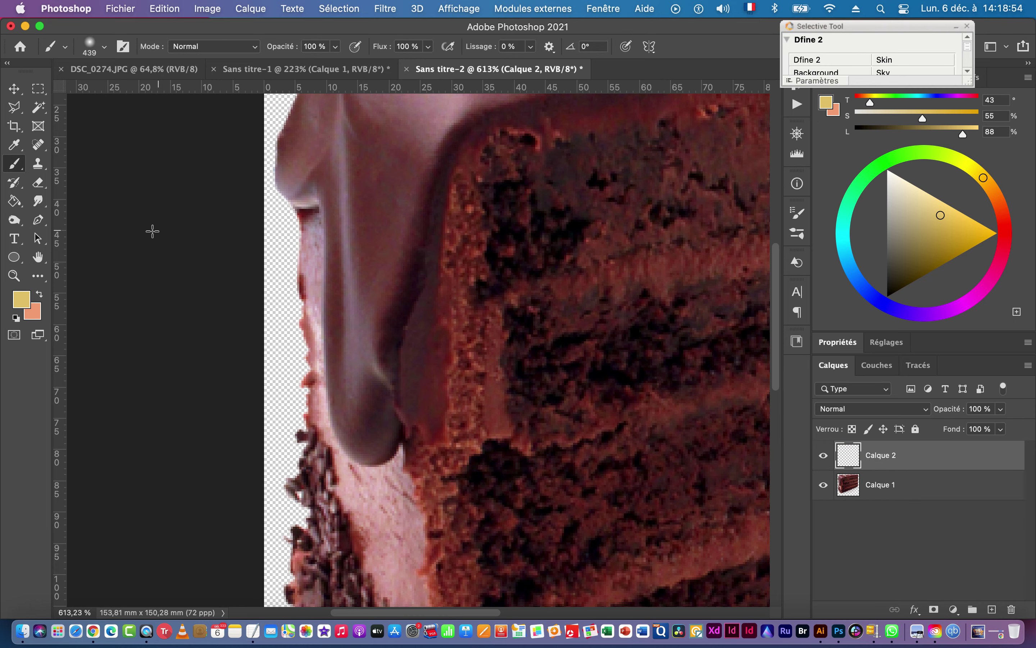
click(38, 219)
scroll(385, 241, up, 5)
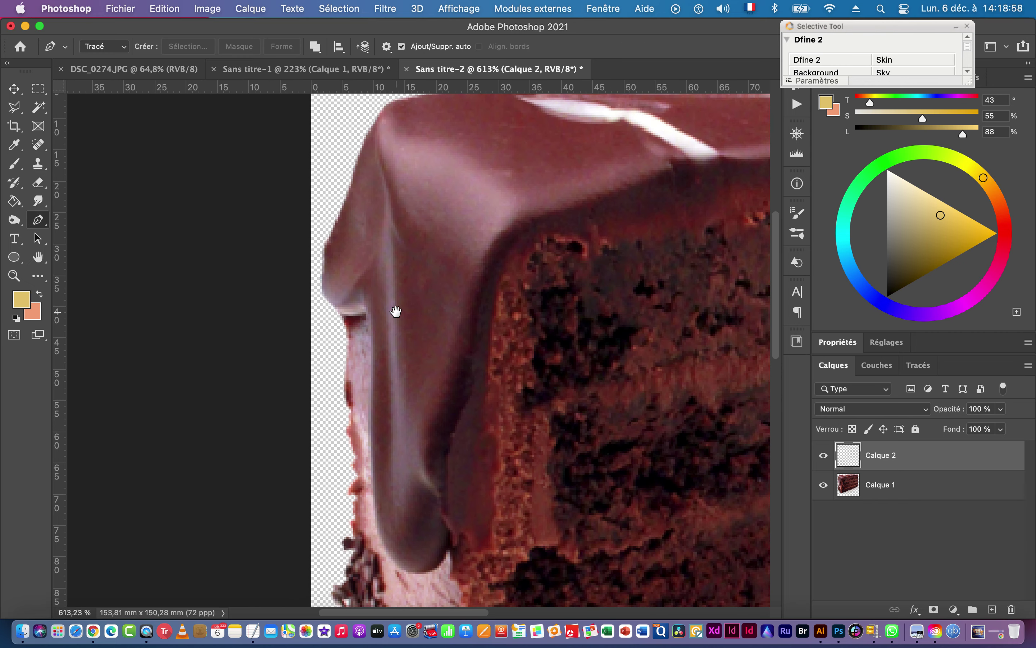
drag(377, 137, 390, 201)
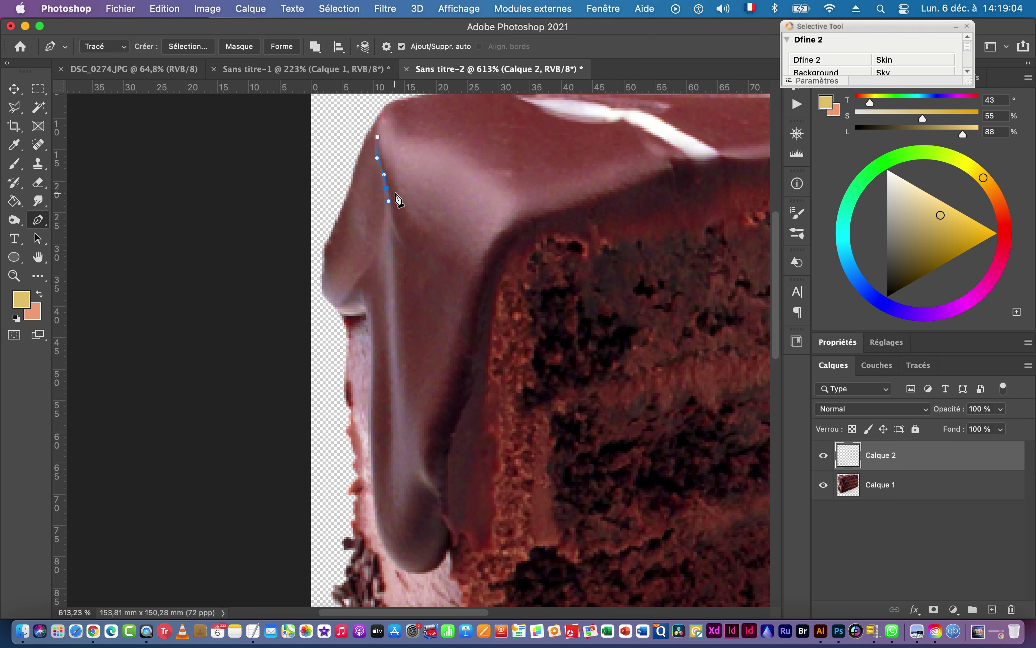
key(Left)
drag(405, 248, 391, 309)
super+click(367, 255)
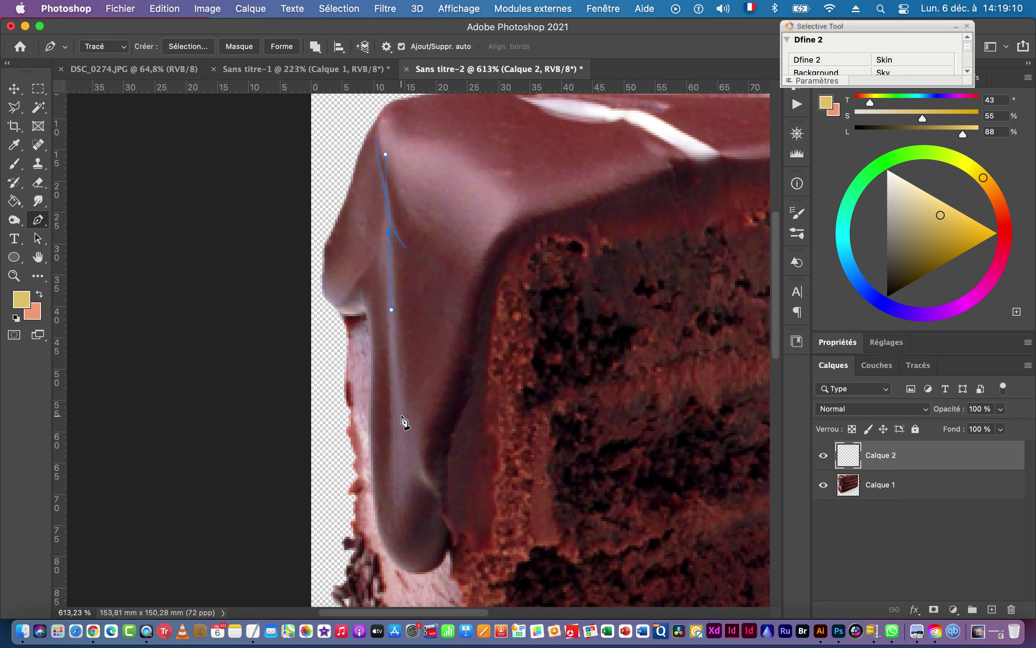
Draw separate open Pen paths down the length of the glaze drip, beside its tip and along its lower left edge.
drag(411, 450, 411, 452)
ctrl+click(411, 491)
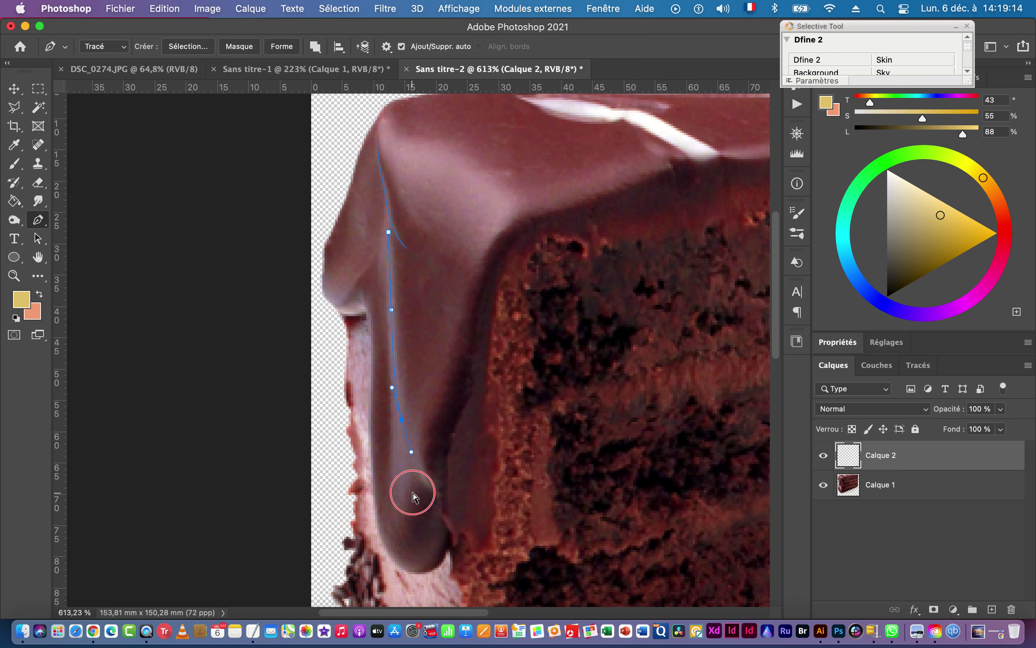
drag(437, 495, 423, 439)
ctrl+click(388, 504)
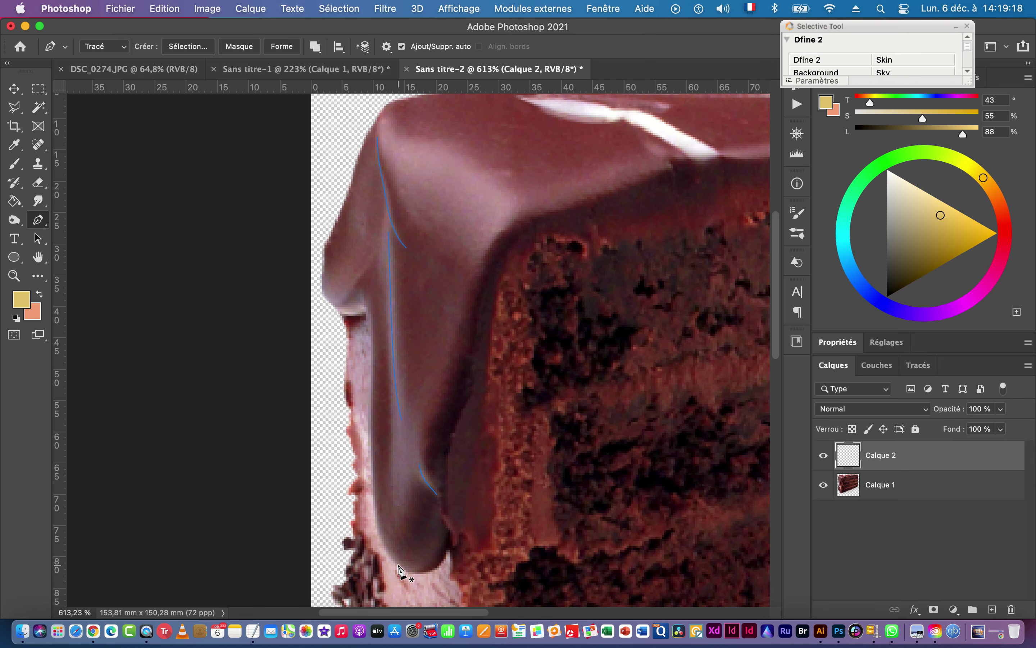
drag(396, 563, 379, 544)
drag(376, 493, 377, 467)
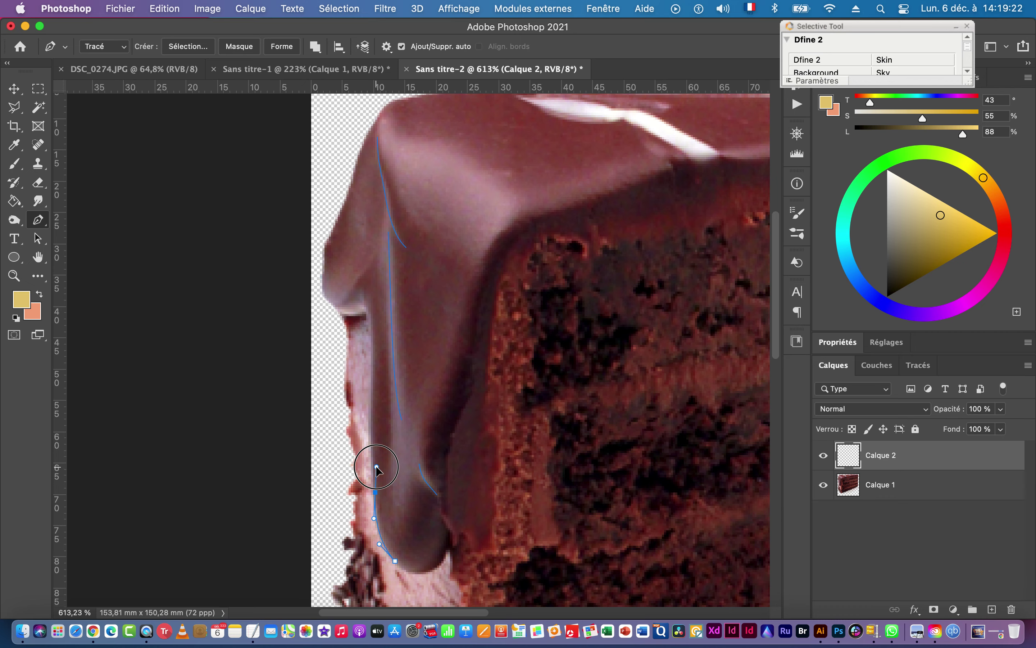
Draw more open Pen paths for highlights along the glaze's upper front edge, around its corner and below its left peak.
drag(620, 287, 594, 274)
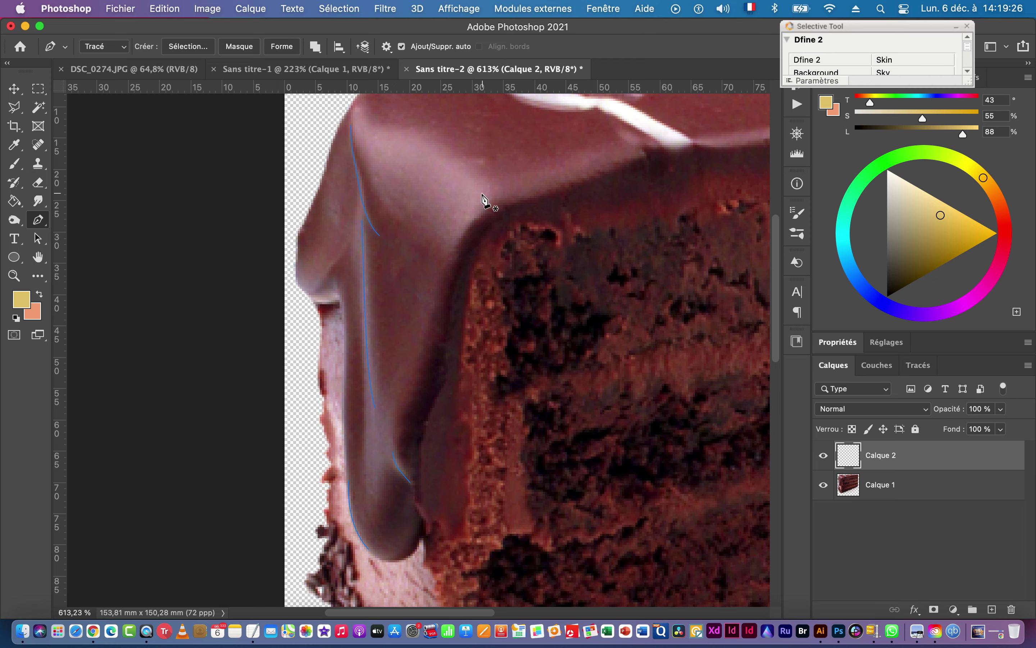
click(616, 157)
drag(494, 190, 480, 194)
click(458, 232)
drag(476, 187, 468, 176)
drag(413, 152, 357, 109)
drag(358, 140, 426, 206)
Save the work path of highlight curves as Tracé 1.
click(918, 366)
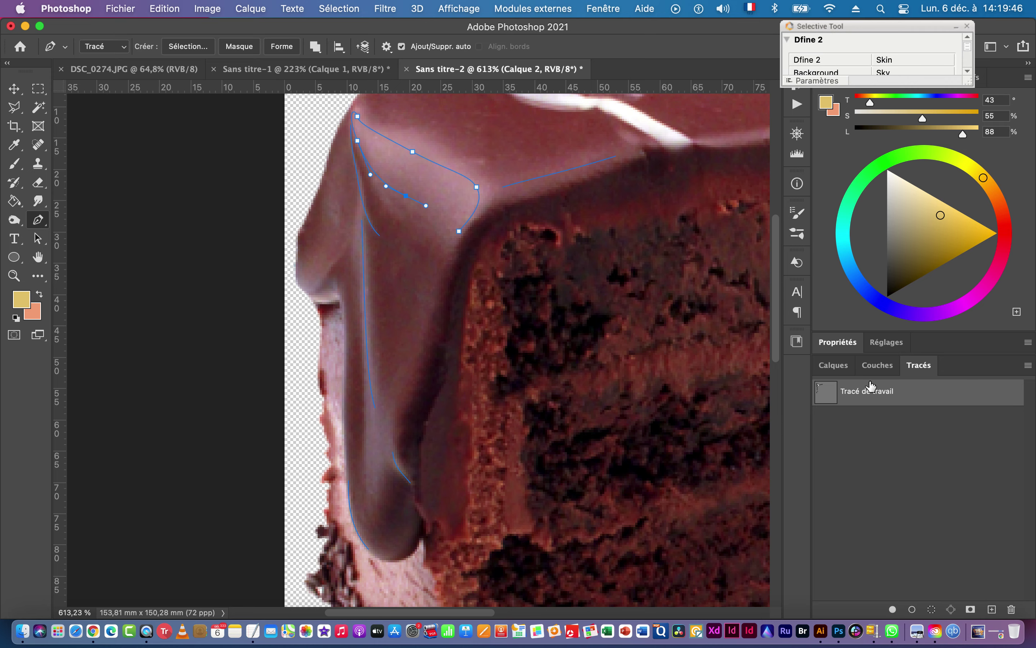
double_click(861, 391)
click(619, 306)
Set the foreground colour to white and the Brush to the Arrondi flou pression taille tip at 5 px, targeting the empty layer.
click(18, 318)
click(40, 294)
click(13, 162)
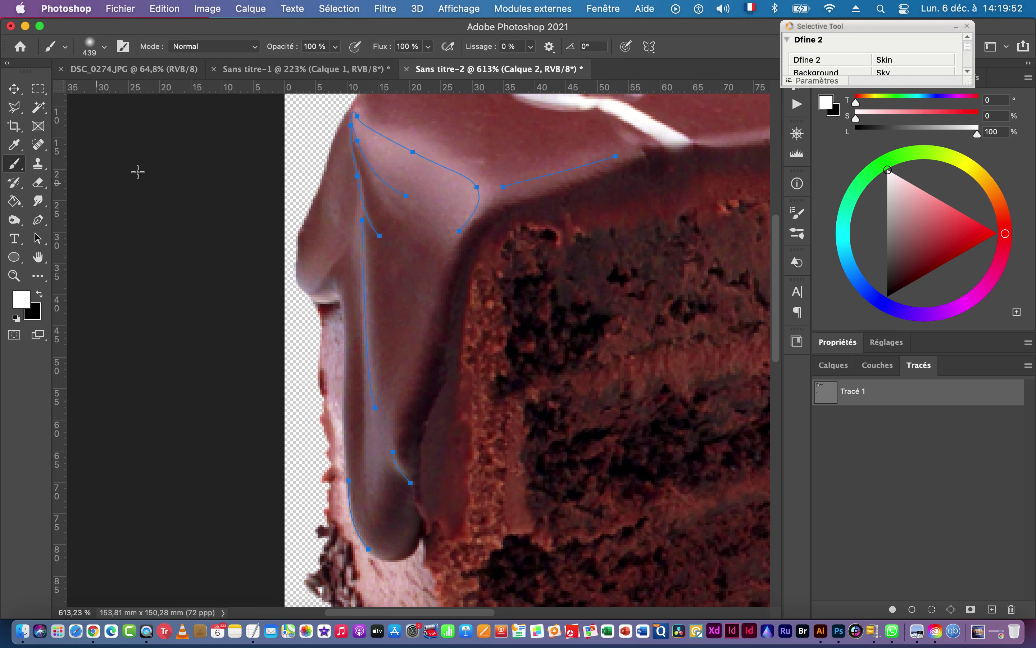
click(105, 47)
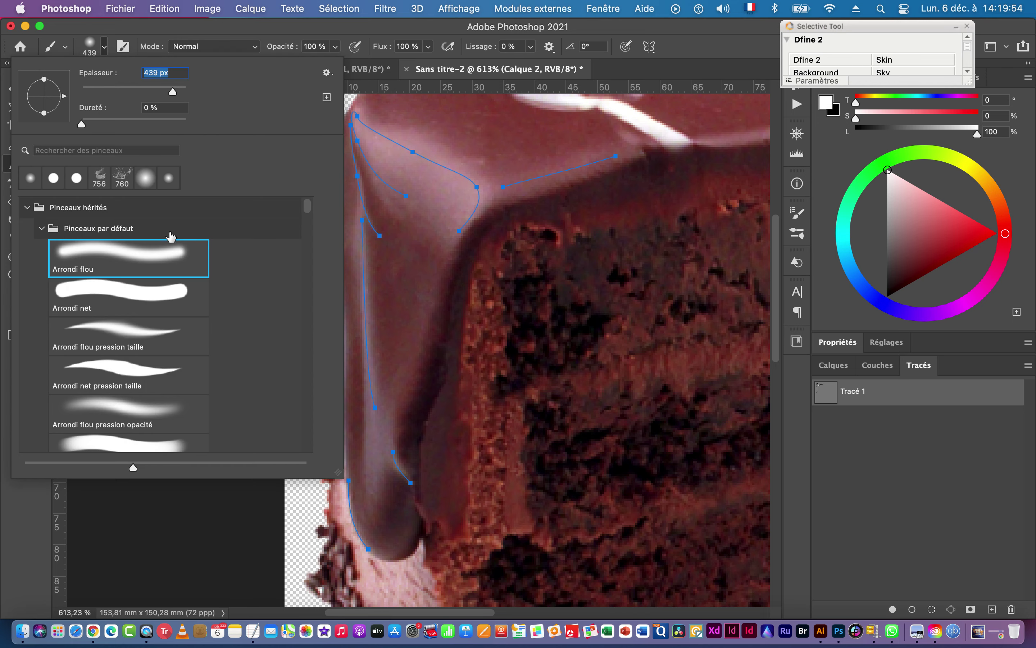
click(165, 319)
click(218, 29)
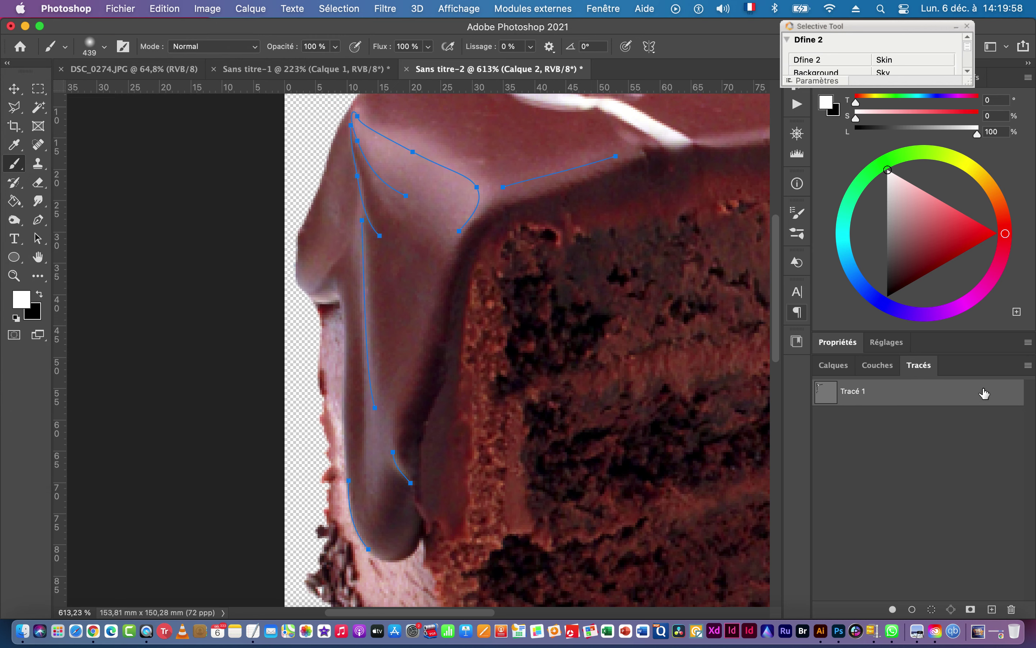
click(834, 367)
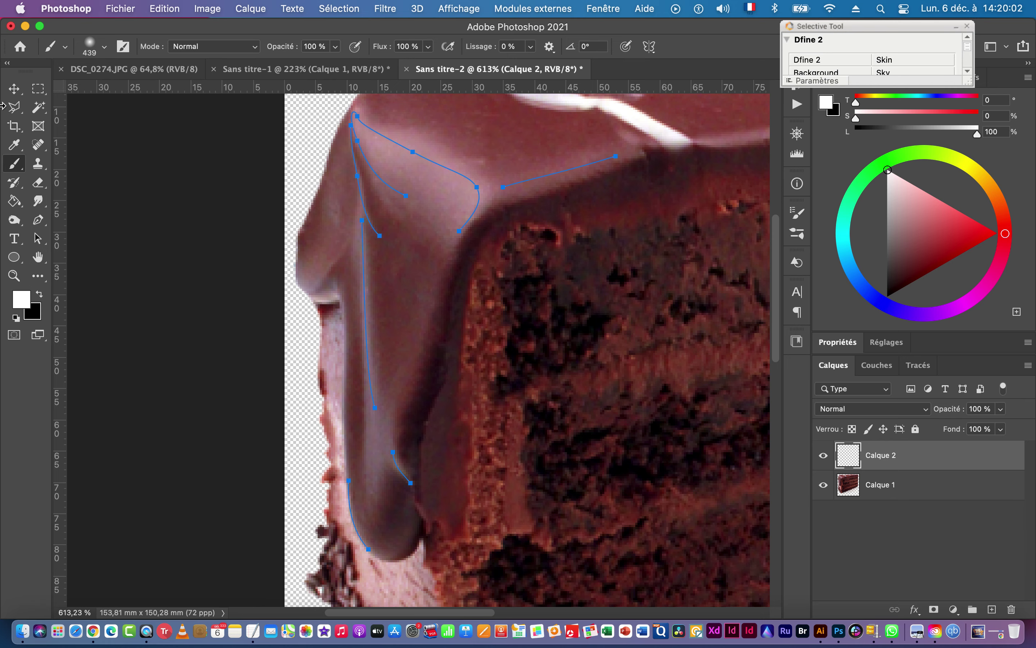
right_click(433, 201)
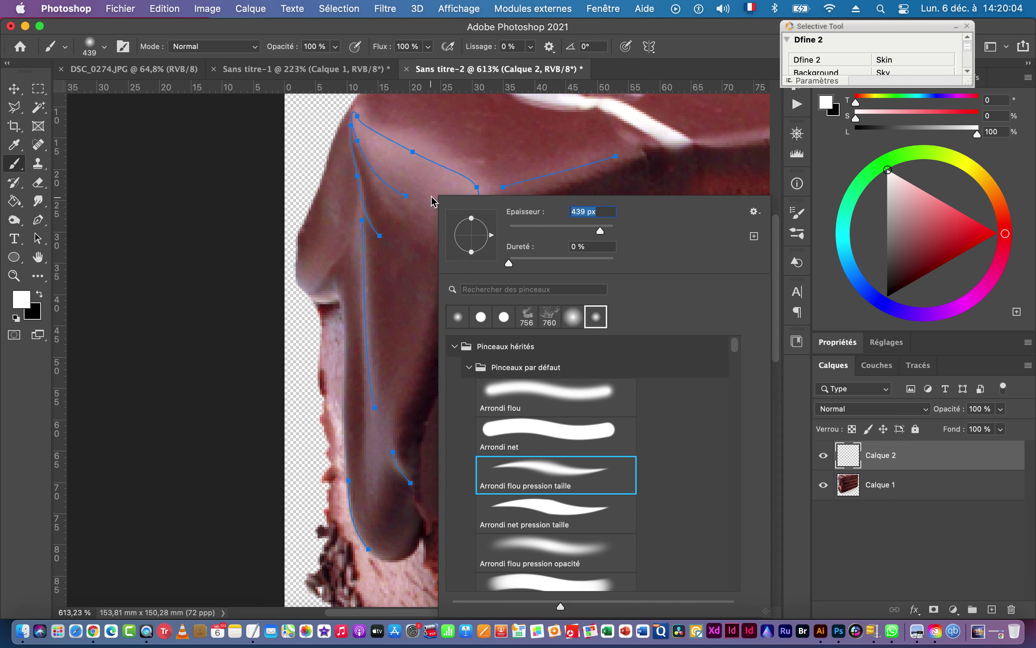
click(521, 228)
drag(522, 233, 514, 233)
key(Return)
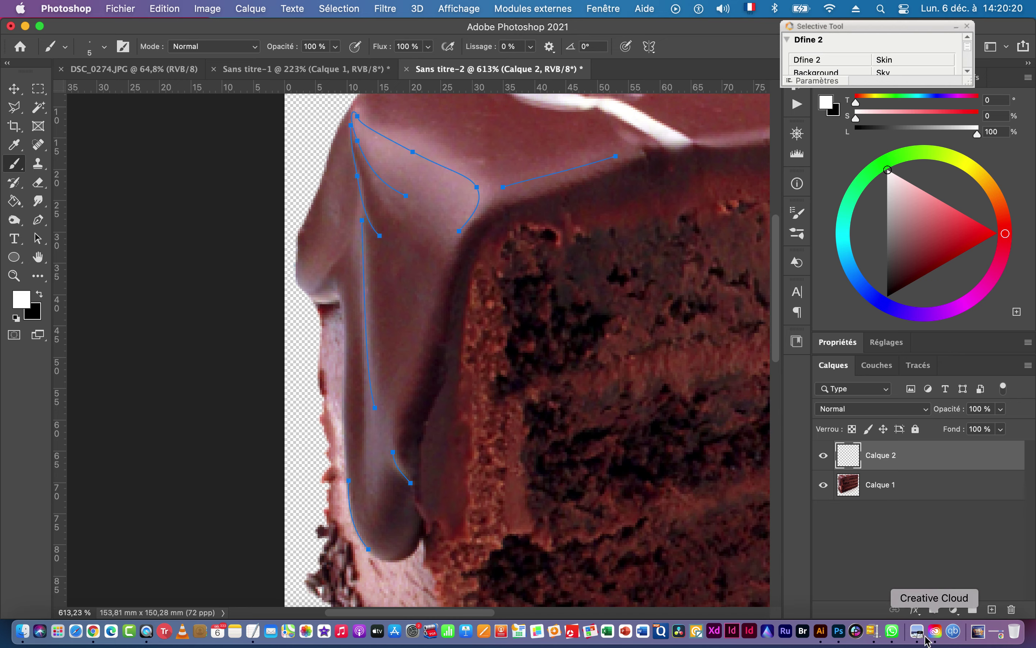
Stroke the saved highlight paths with the white brush and deselect the path.
click(919, 365)
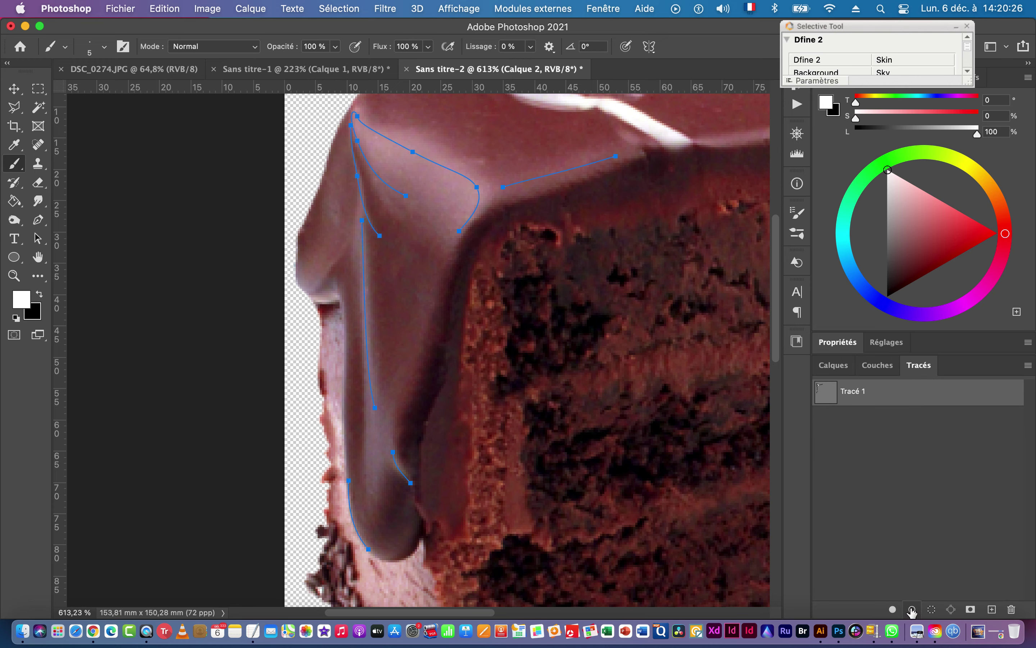
click(913, 610)
click(863, 474)
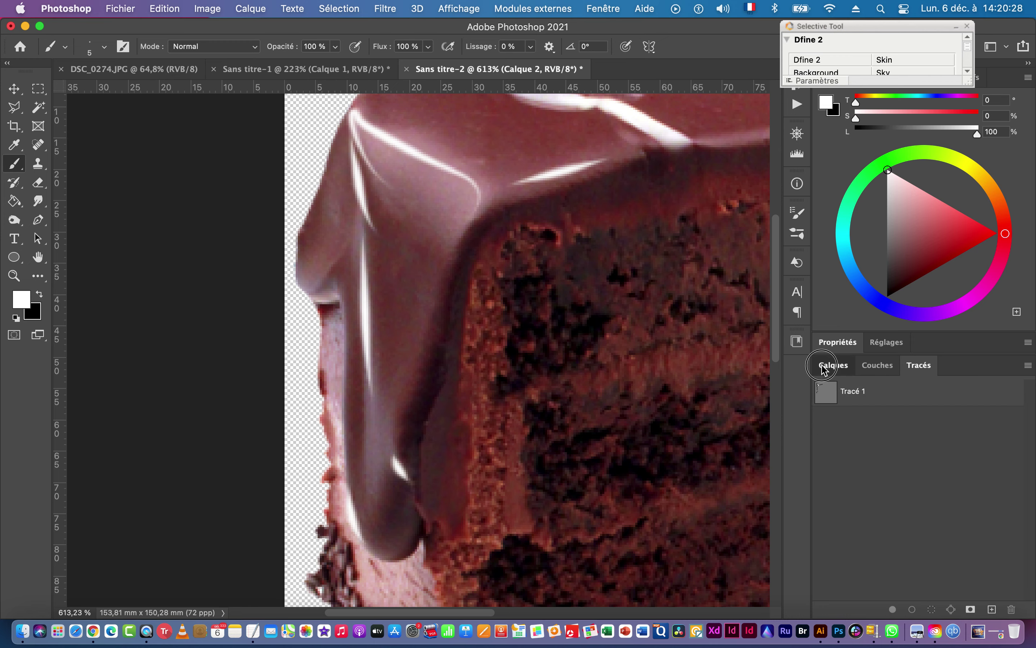
Lower the highlights layer's opacity to 54% and check the glaze shine on the whole cake slice.
click(834, 365)
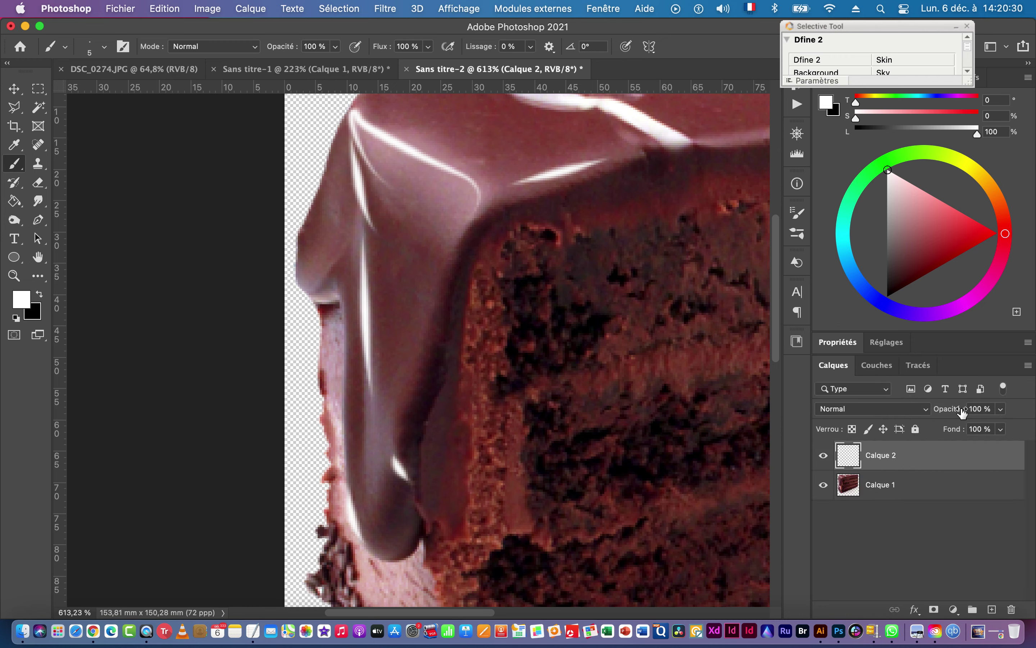
drag(959, 414, 921, 413)
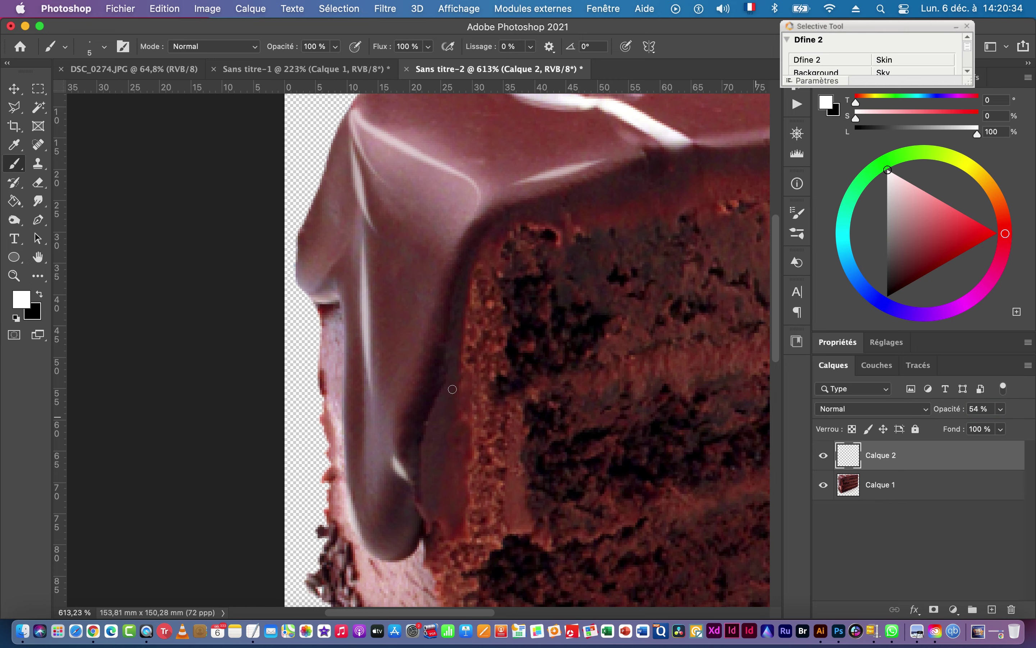
scroll(453, 389, down, 6)
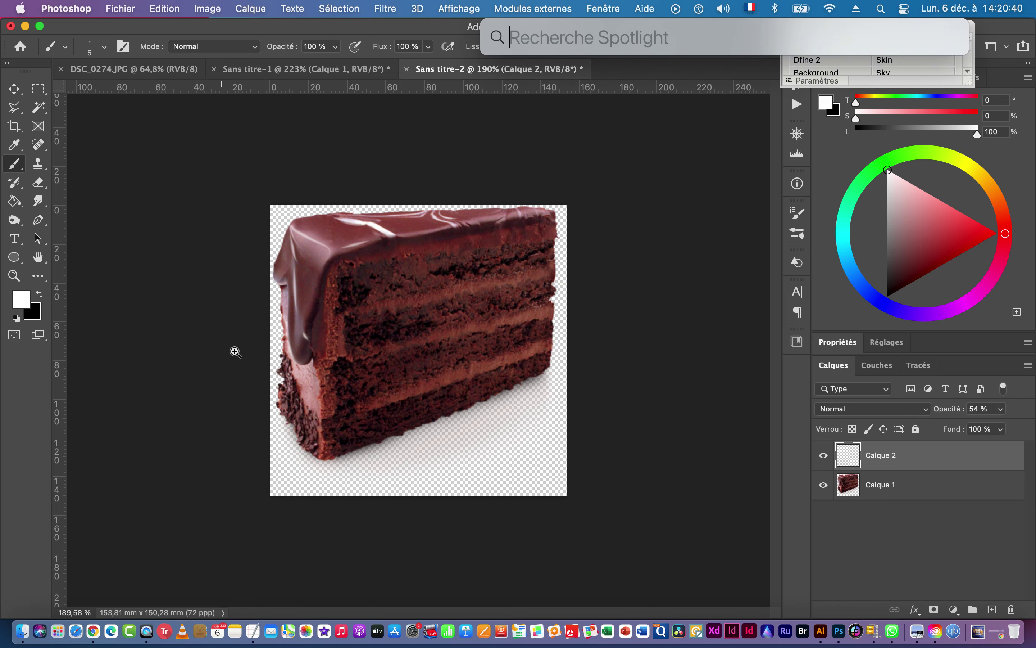
drag(234, 352, 270, 354)
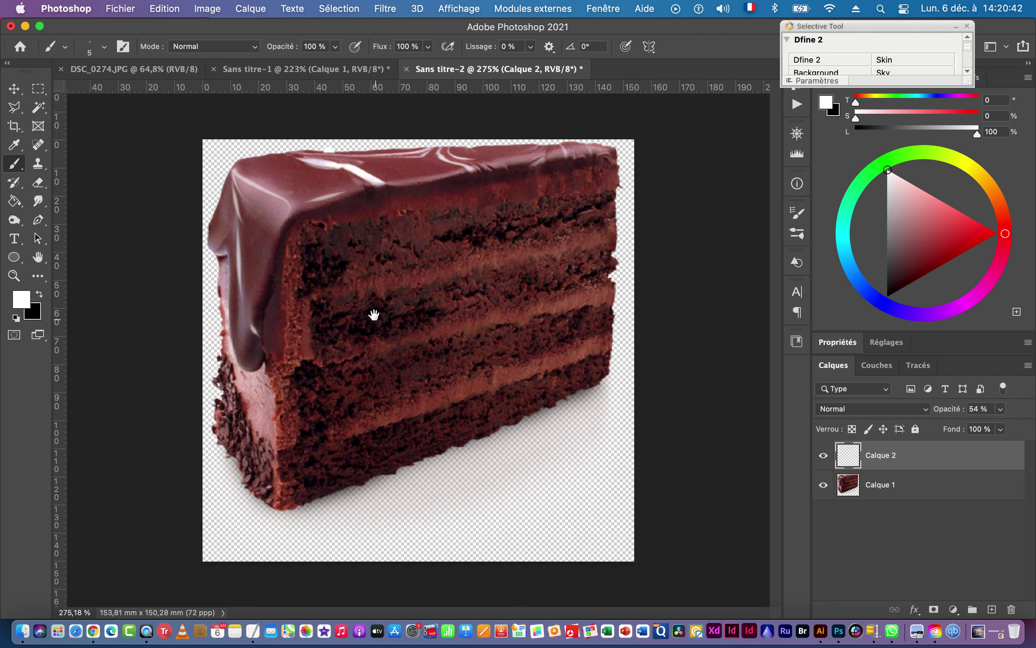
Merge the highlights layer into the cake layer, then select the cake's pixels and copy them.
key(v)
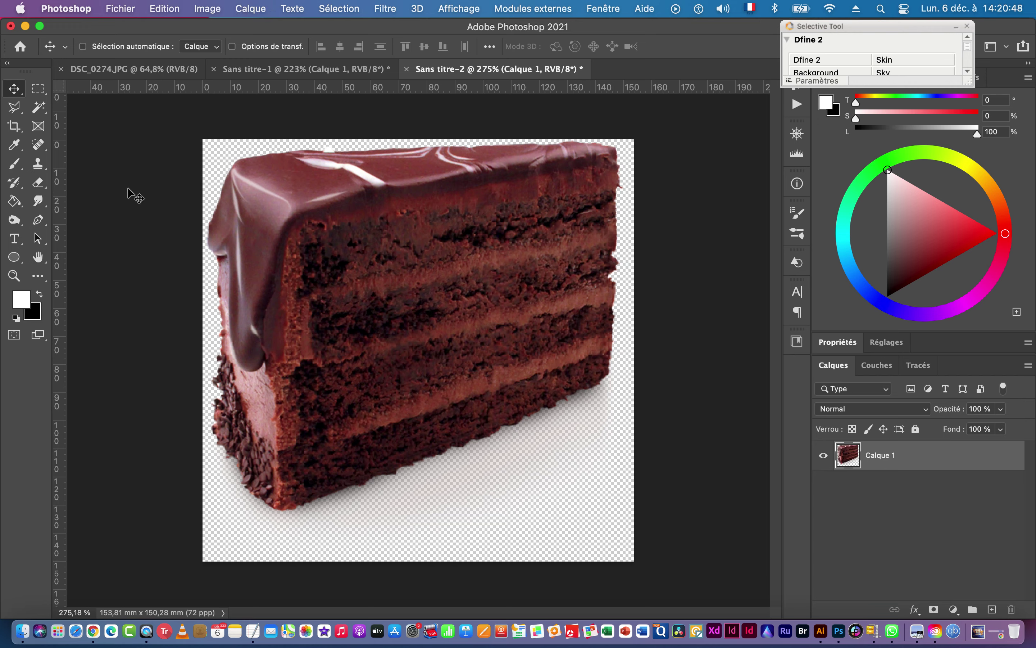
super+click(857, 461)
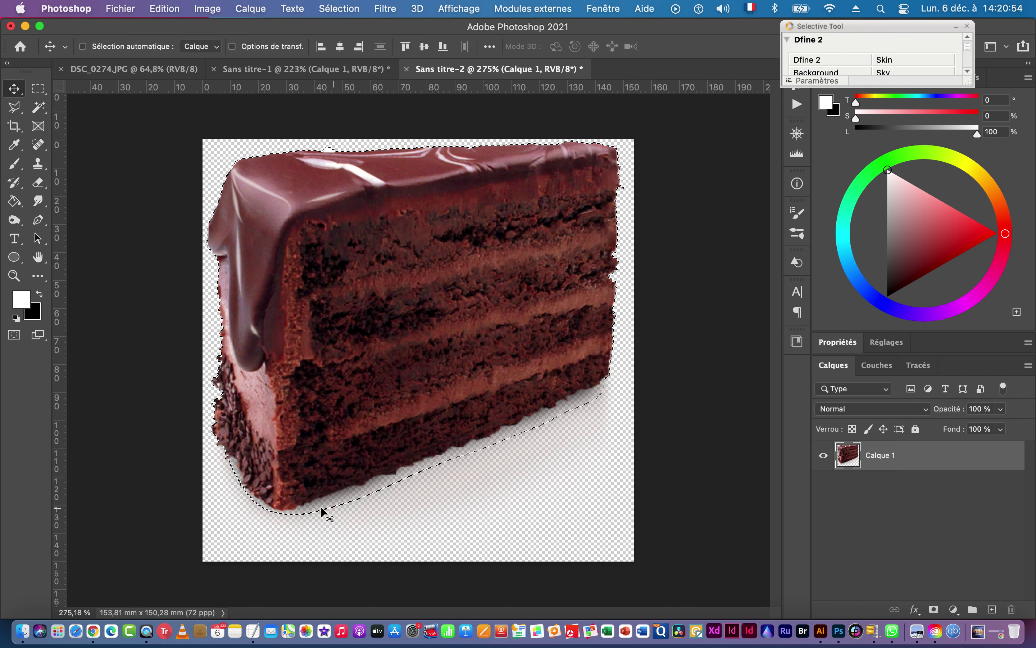
key(super)
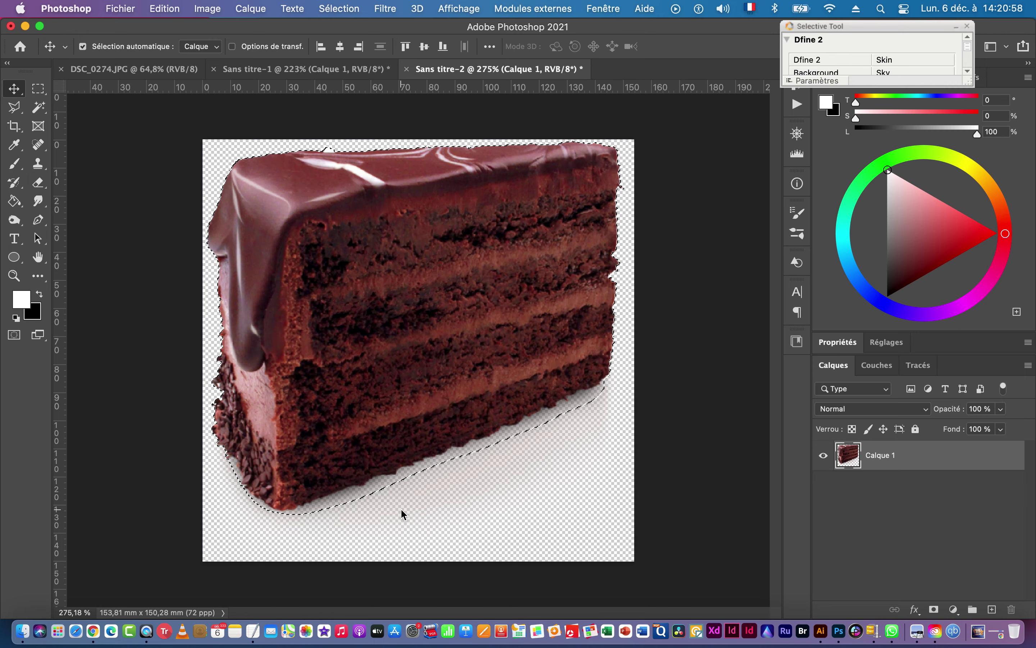
Switch to Illustrator, paste the cake slice, and scale it down to sit beside the Mamiii logo on the artboard.
key(super+Tab)
click(289, 339)
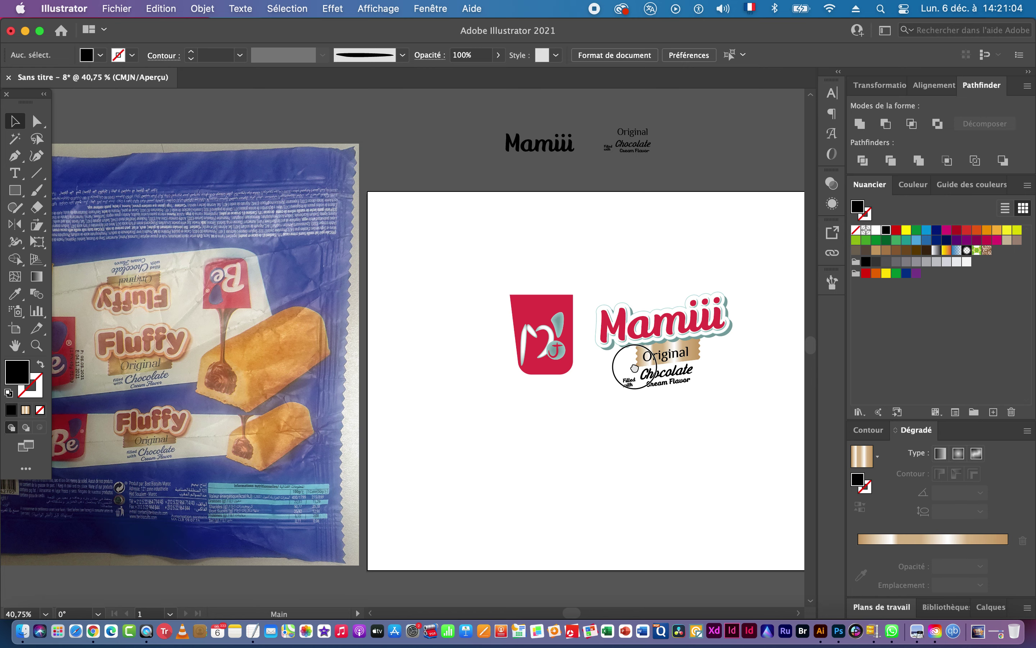
drag(675, 372, 479, 369)
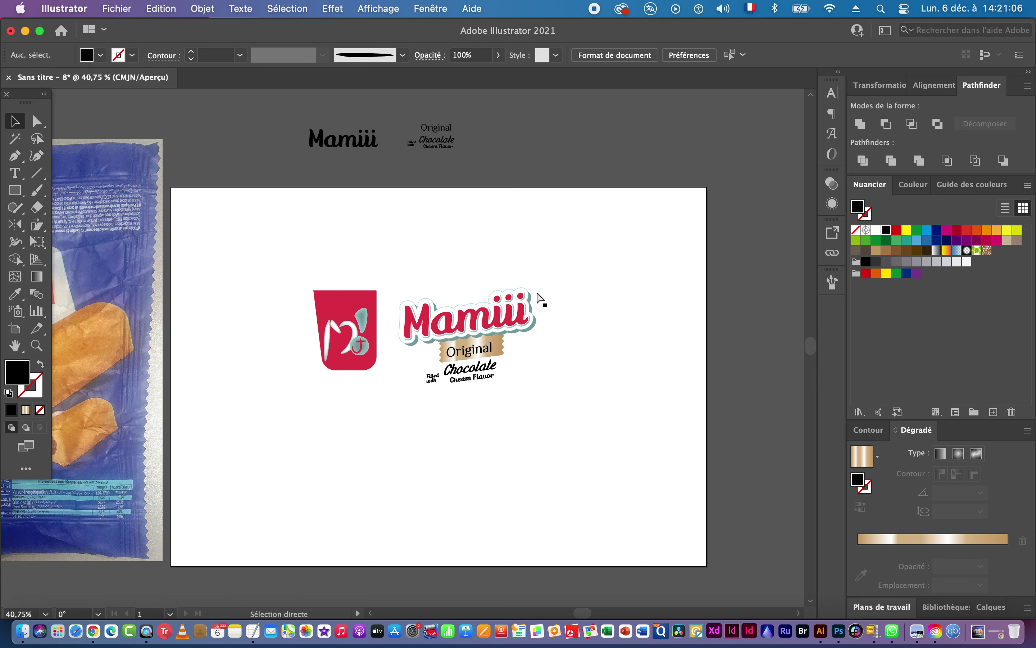
key(super+v)
drag(412, 365, 527, 330)
drag(683, 342, 586, 342)
drag(503, 346, 503, 370)
drag(589, 373, 577, 345)
click(555, 472)
alt+super+click(566, 443)
scroll(423, 403, left, 5)
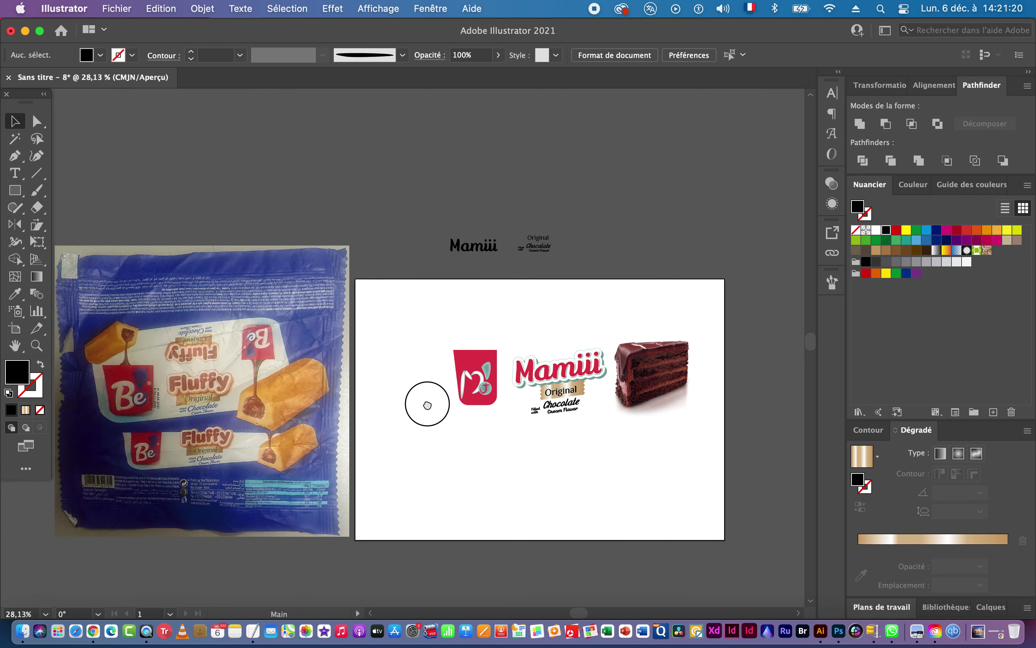
drag(497, 378, 377, 378)
Switch to Chrome and replace the cake png image search with a Google Images search for "chocolate png".
key(super+Tab)
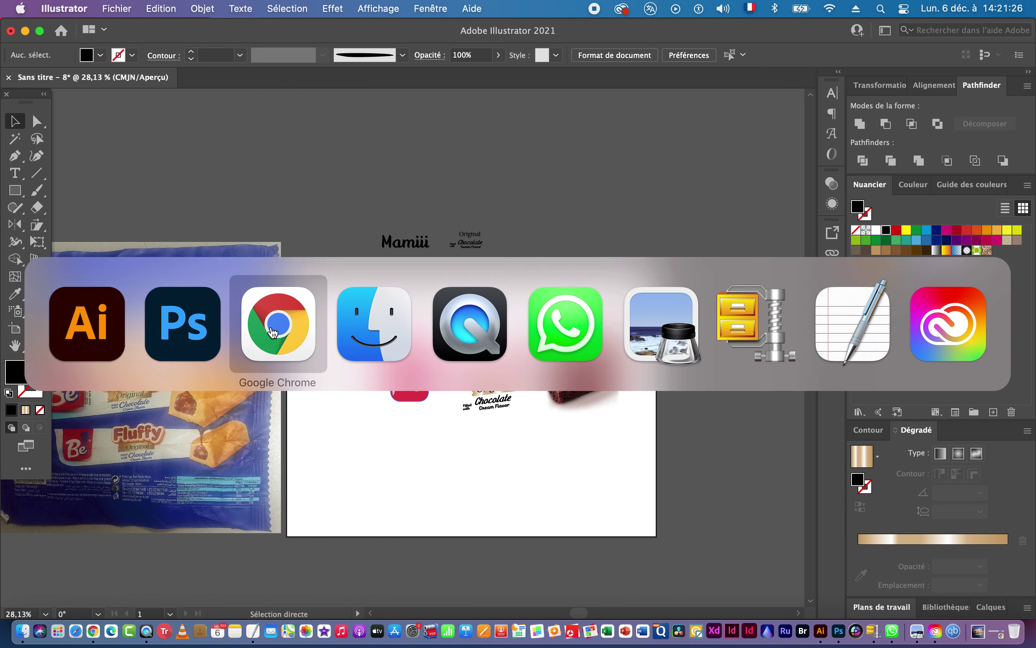
click(247, 342)
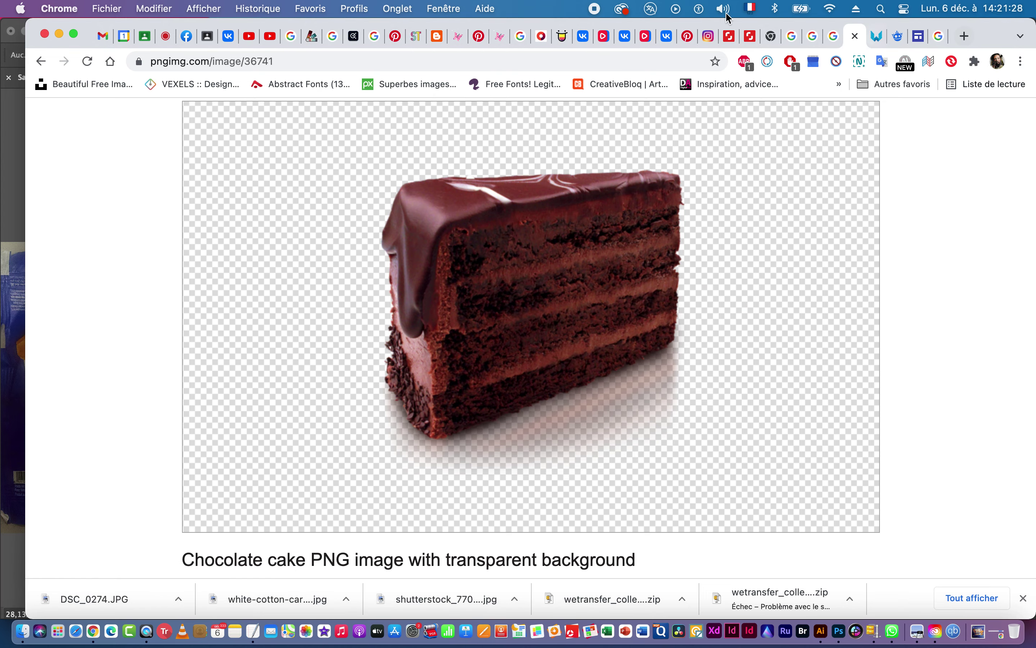
click(941, 37)
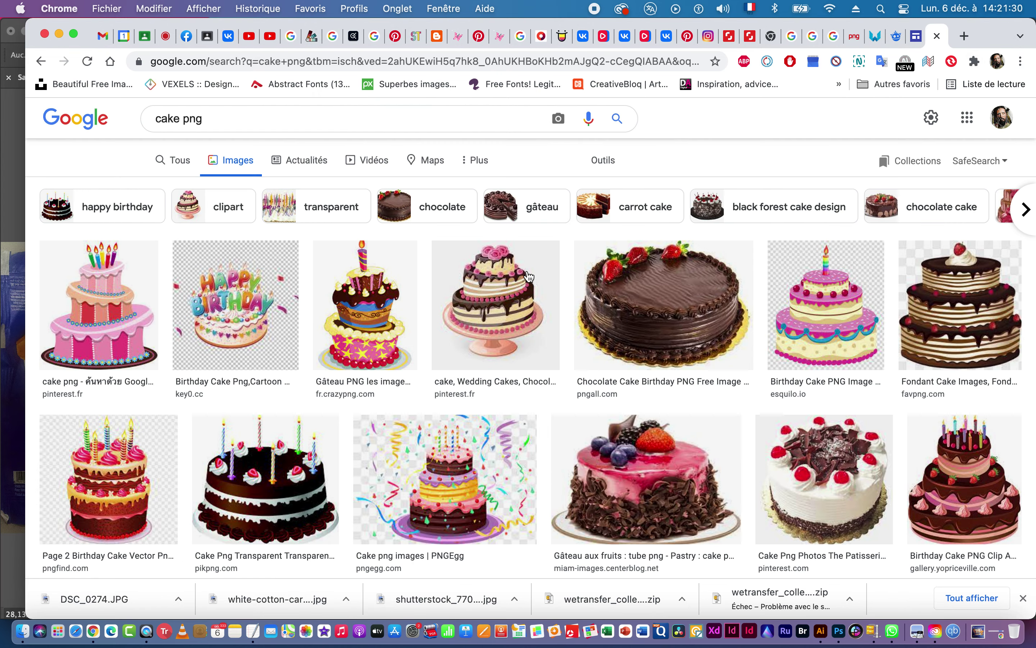
drag(207, 120, 124, 116)
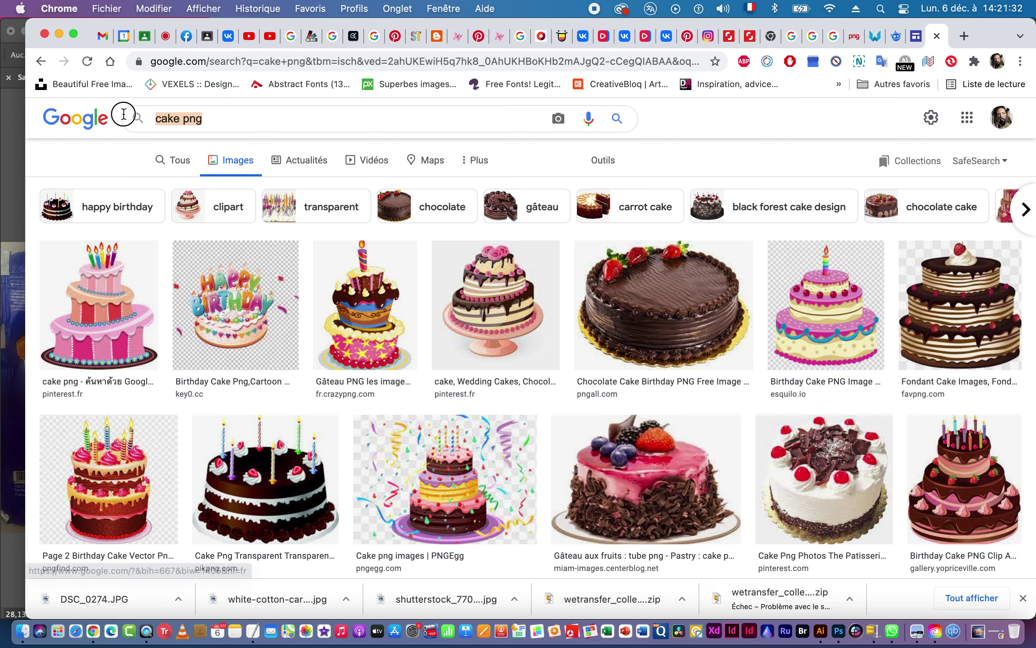
scroll(441, 118, up, 1)
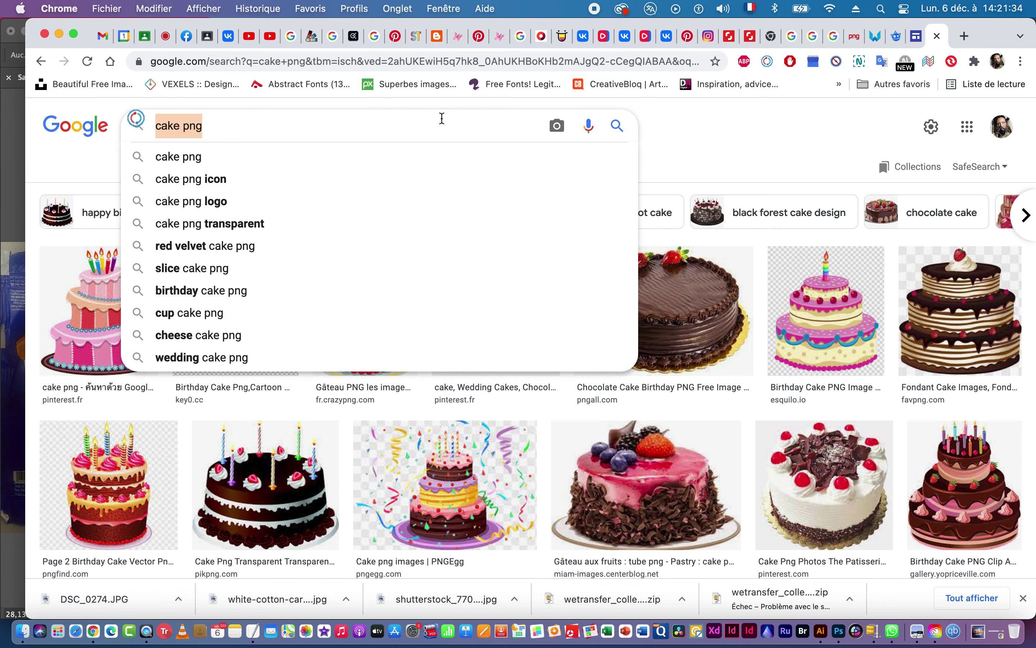
text(cho)
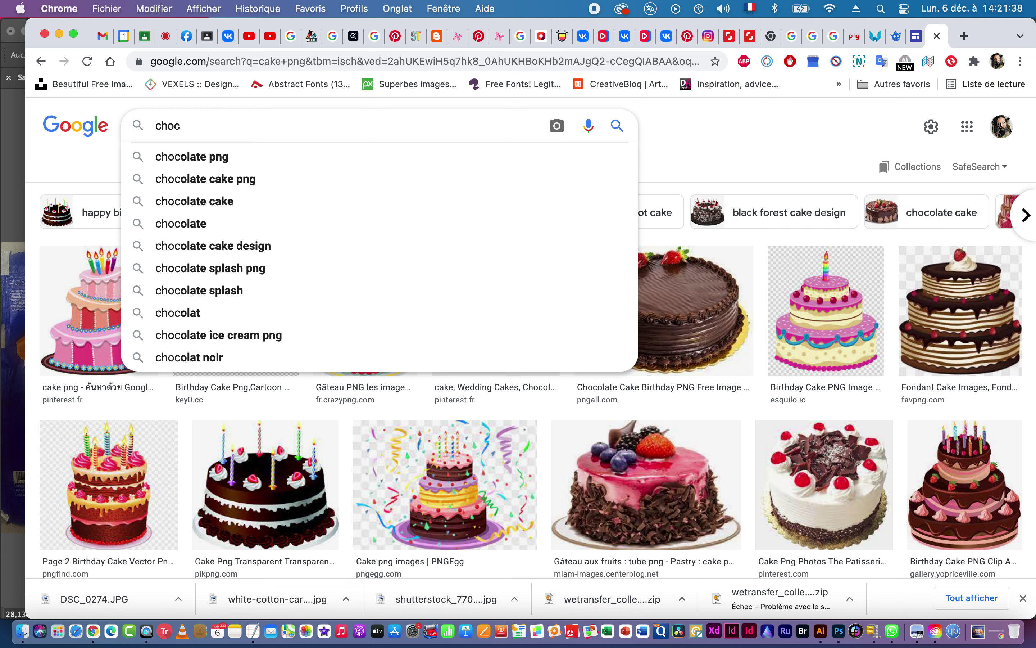
text(c)
key(Down)
key(Return)
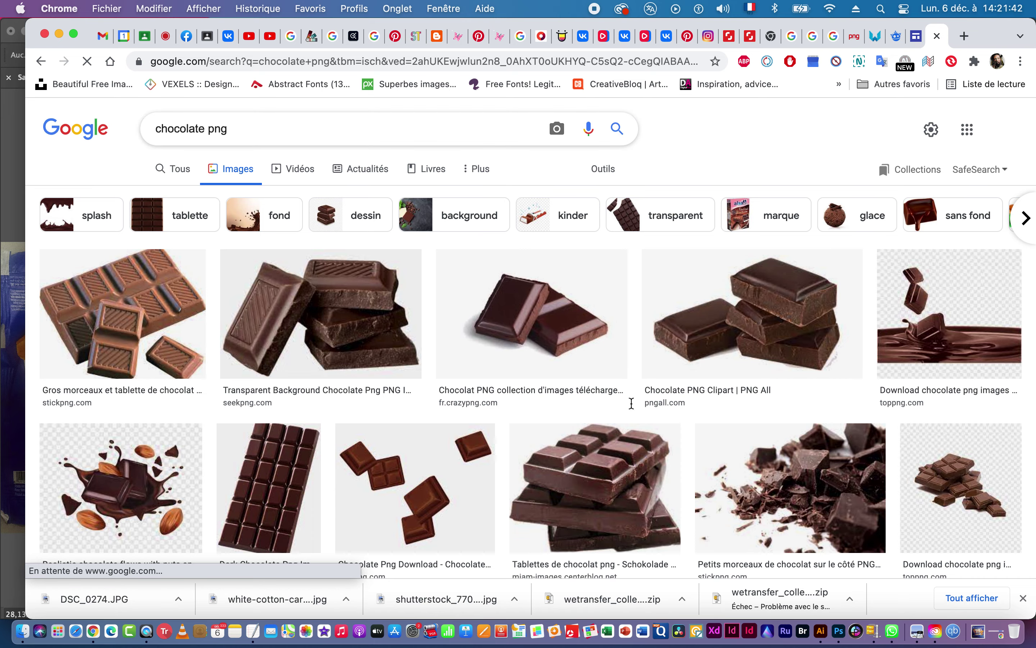
Browse the chocolate image results and open the pngitem.com Liquid Melted Chocolate page in a new tab.
scroll(632, 403, down, 10)
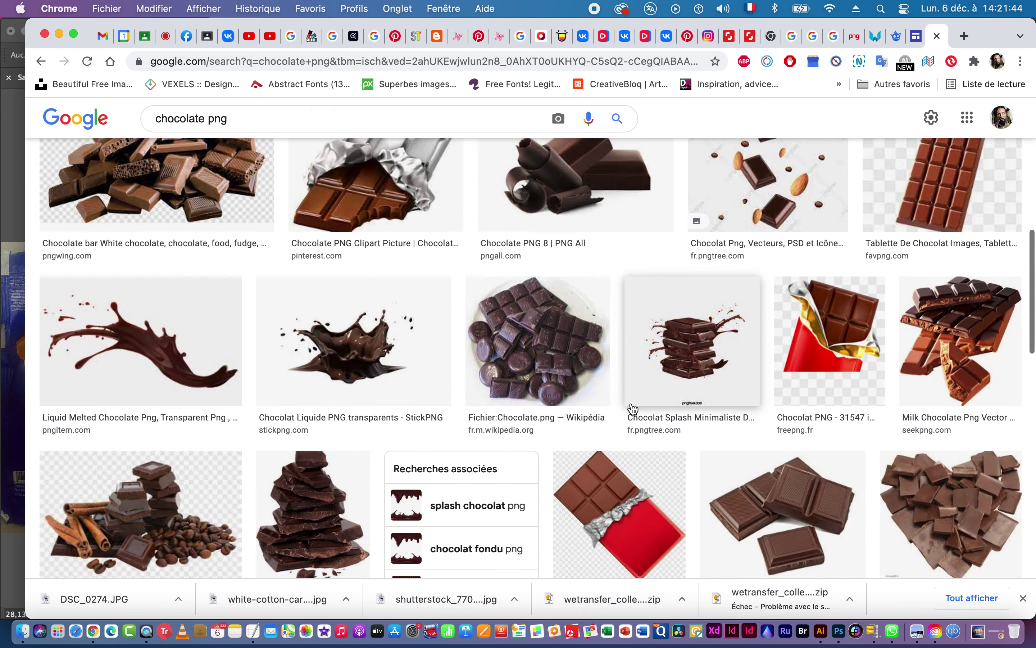
scroll(633, 407, down, 10)
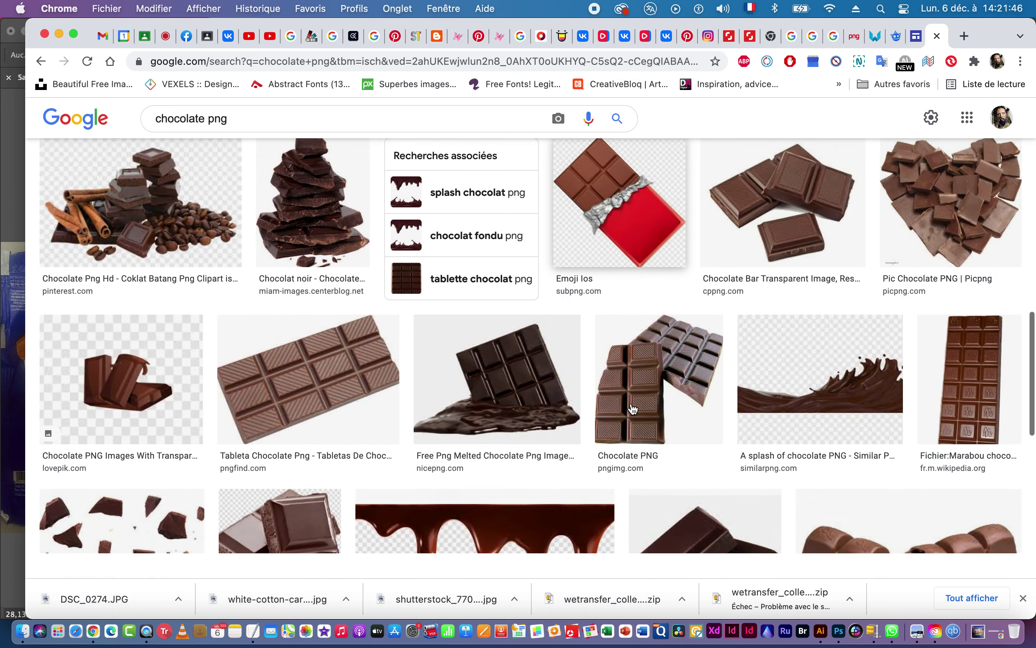
scroll(633, 408, down, 6)
scroll(633, 408, up, 12)
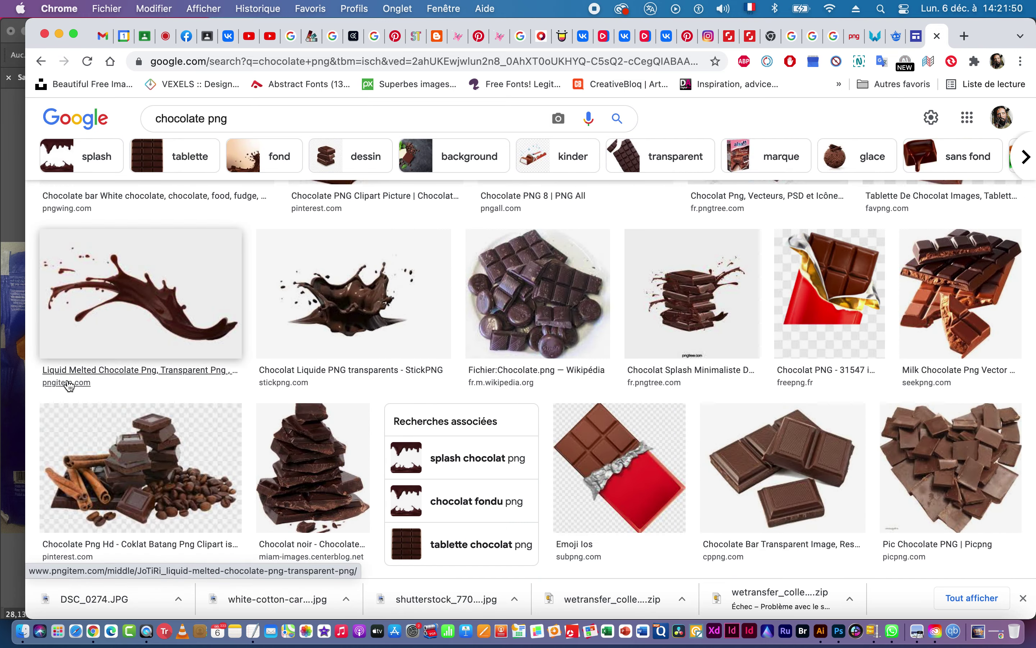
super+click(69, 386)
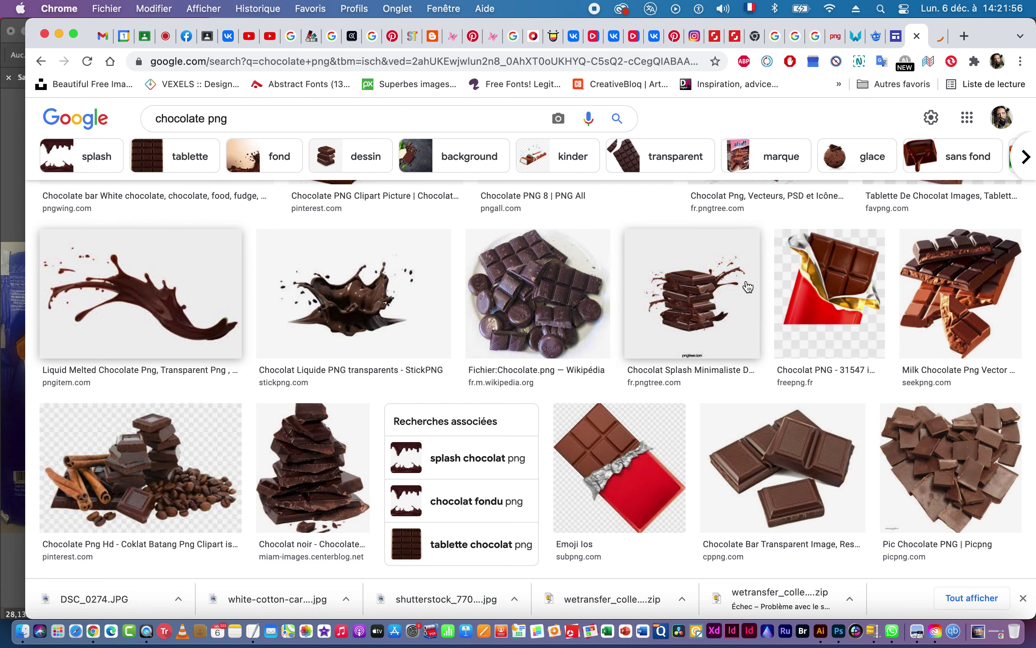
Look further through the chocolate results for melted chocolate and preview the clipartmax.com image of chocolate pouring from a spoon.
scroll(660, 367, down, 10)
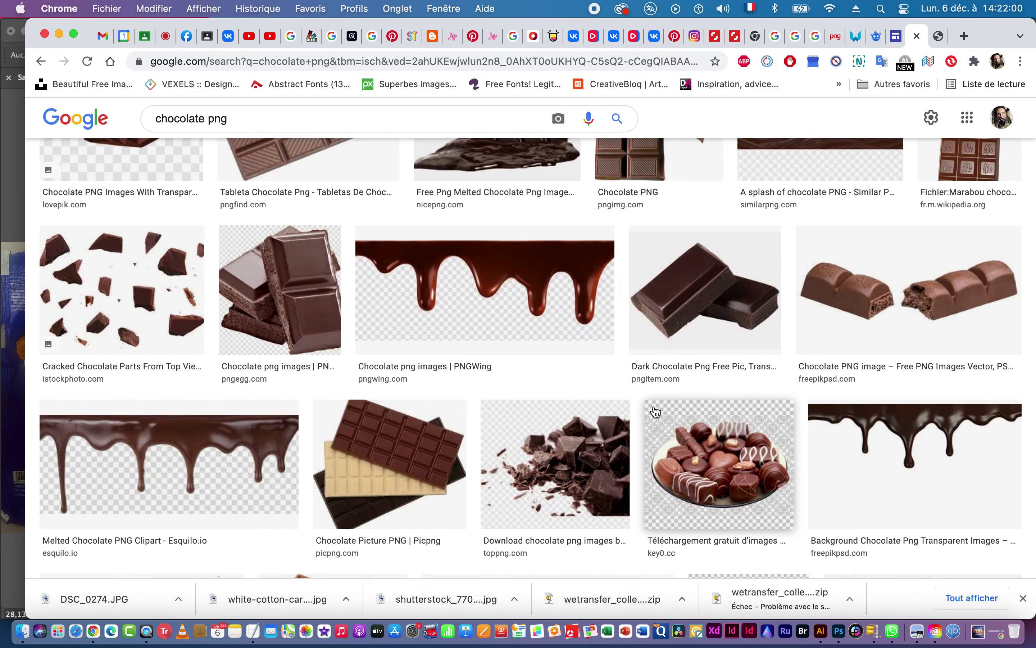
click(653, 405)
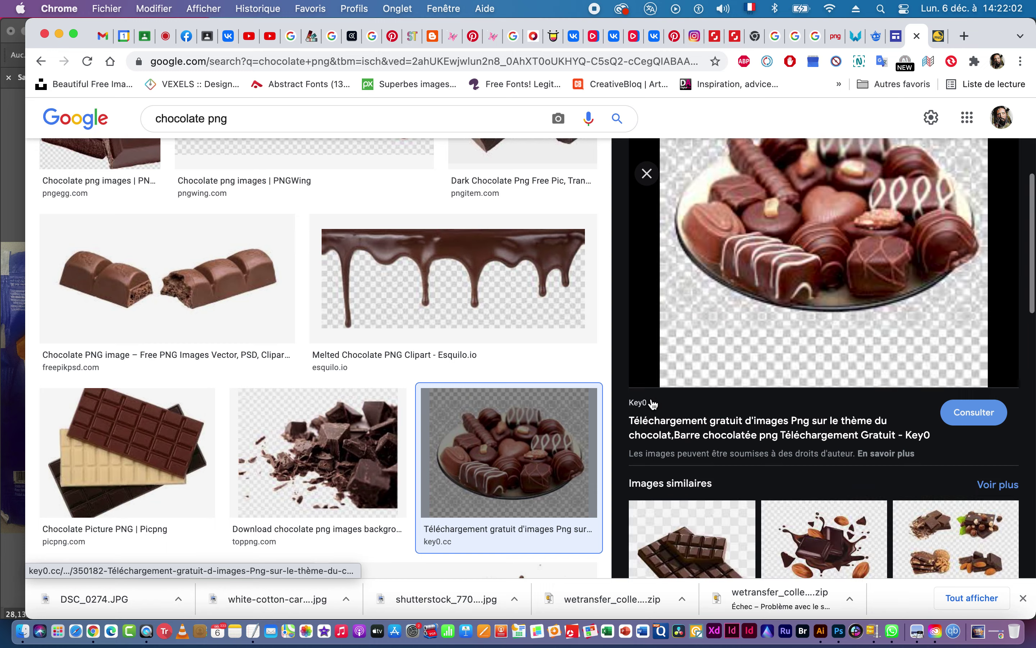
scroll(418, 334, down, 9)
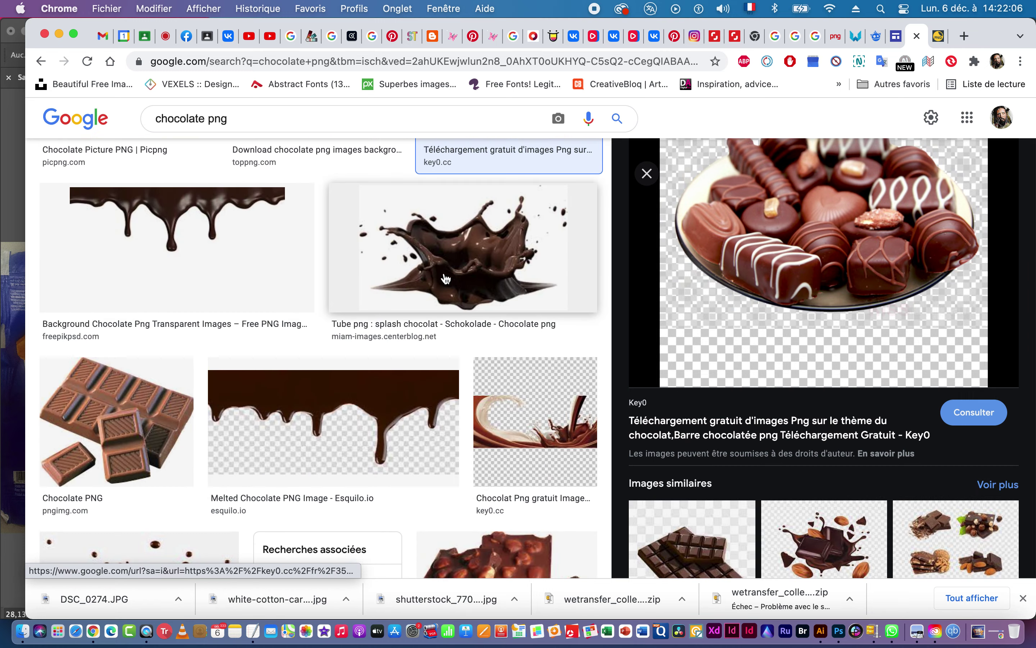
scroll(339, 346, down, 10)
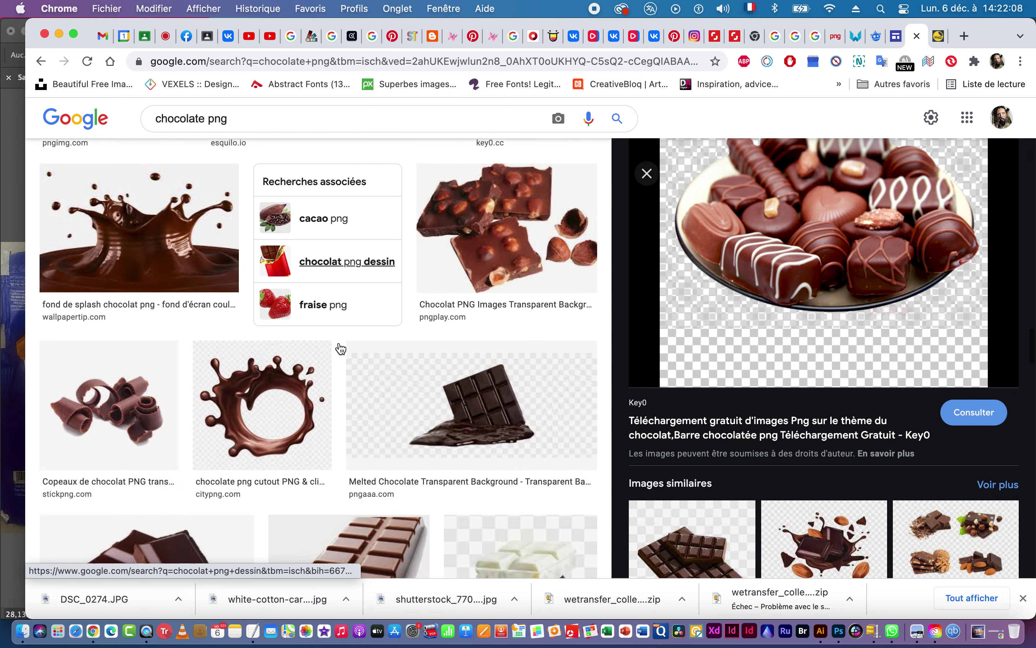
scroll(298, 404, down, 12)
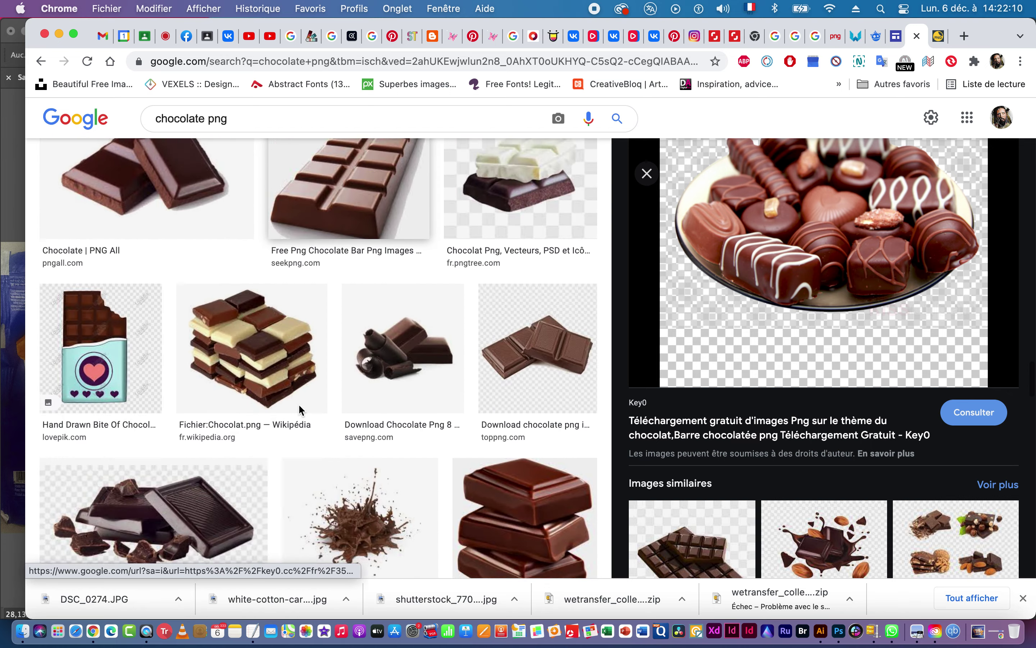
scroll(299, 406, down, 7)
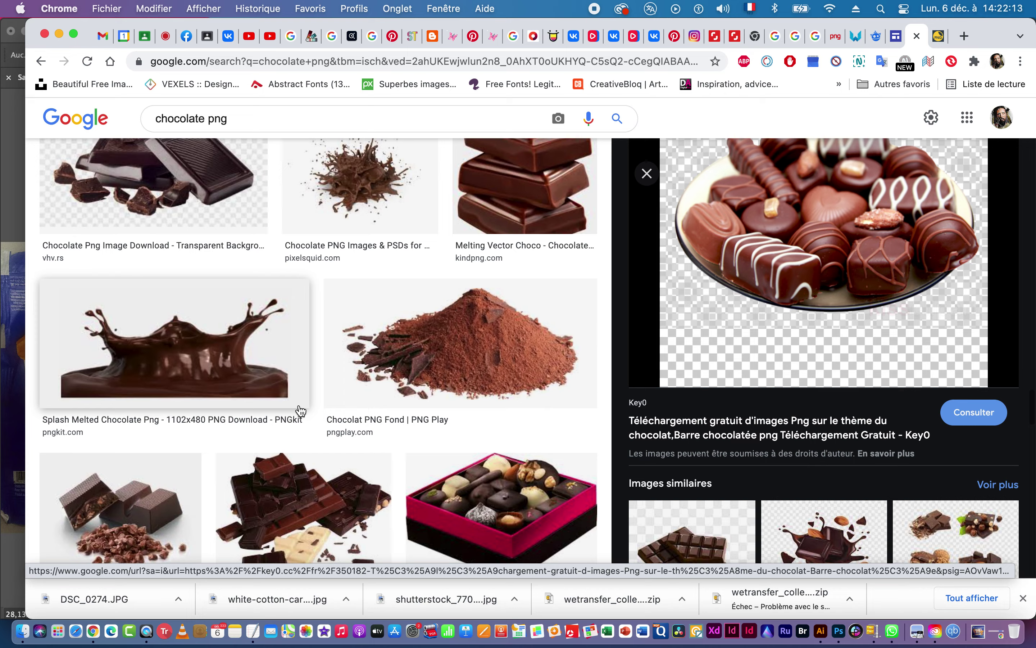
scroll(301, 410, down, 12)
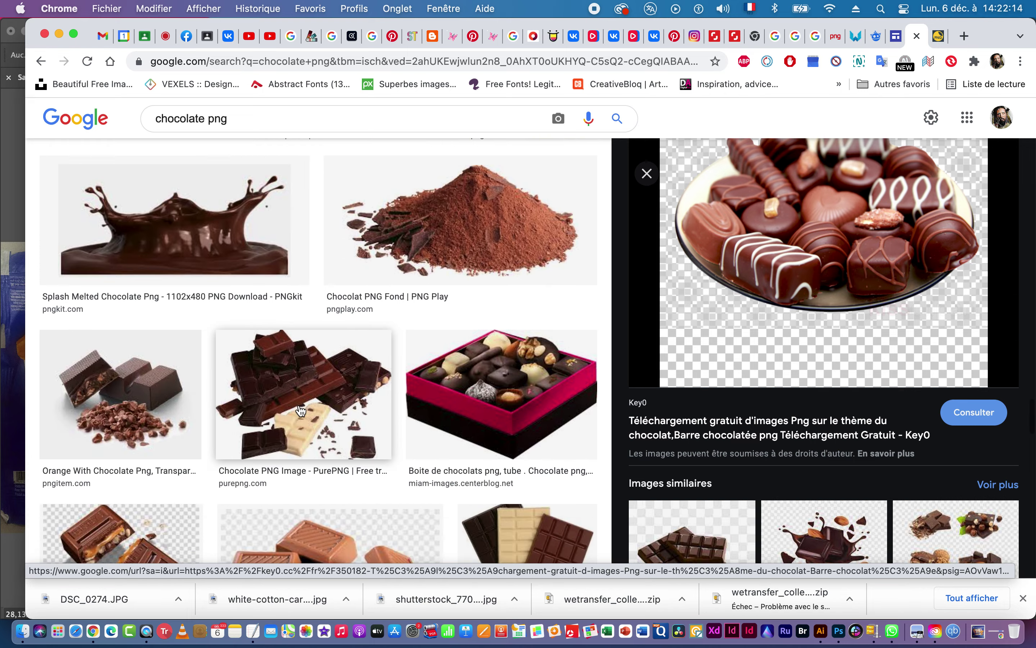
scroll(299, 410, down, 5)
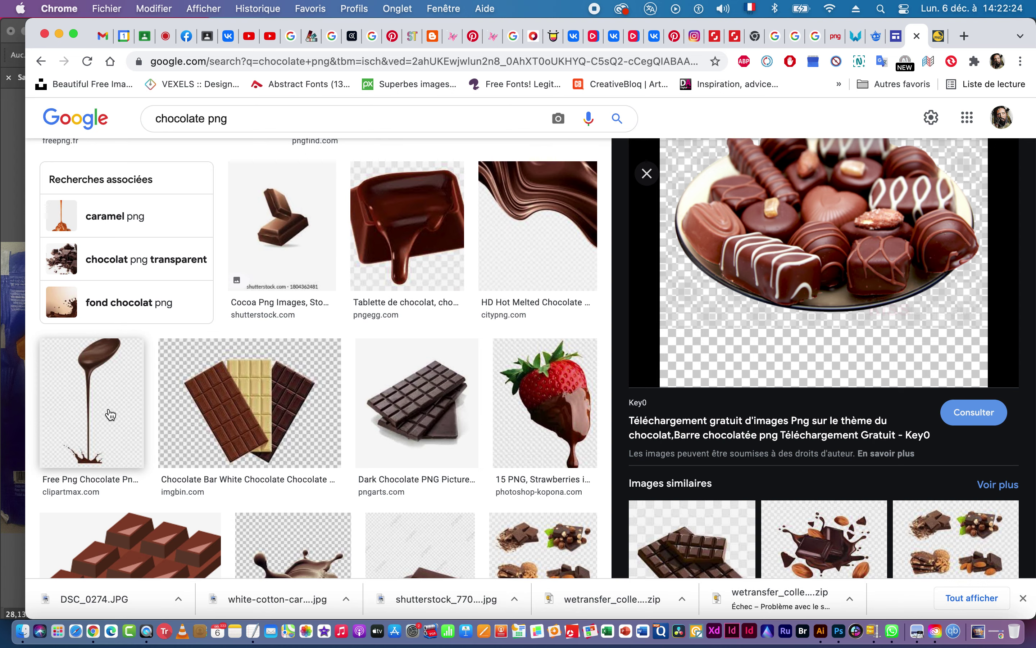
click(93, 394)
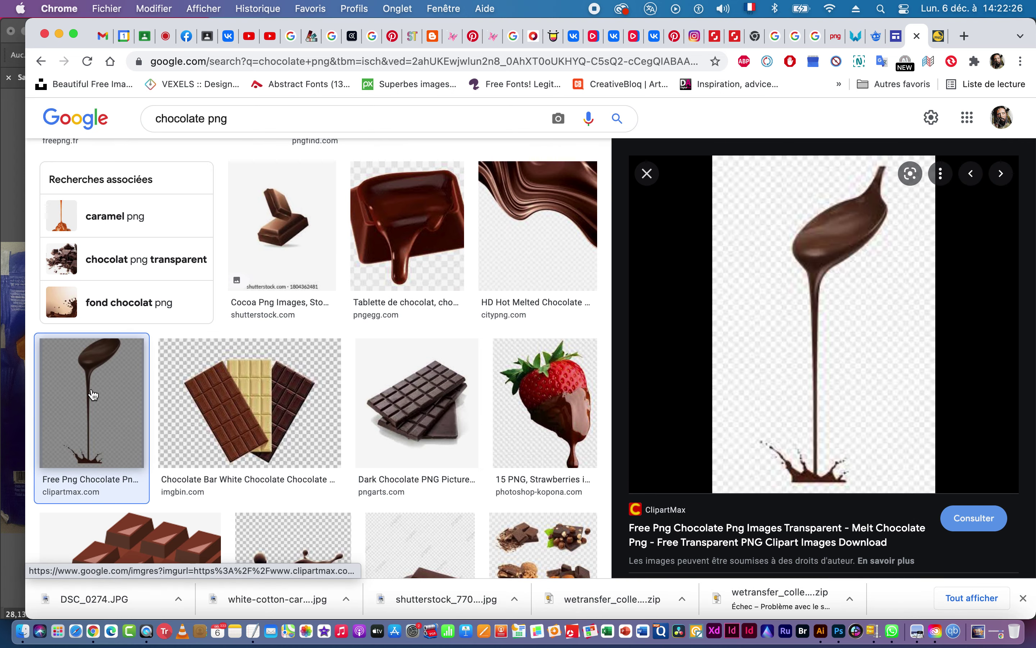
Examine the images similar to the pouring chocolate preview and open the full set of similar images.
scroll(398, 488, down, 7)
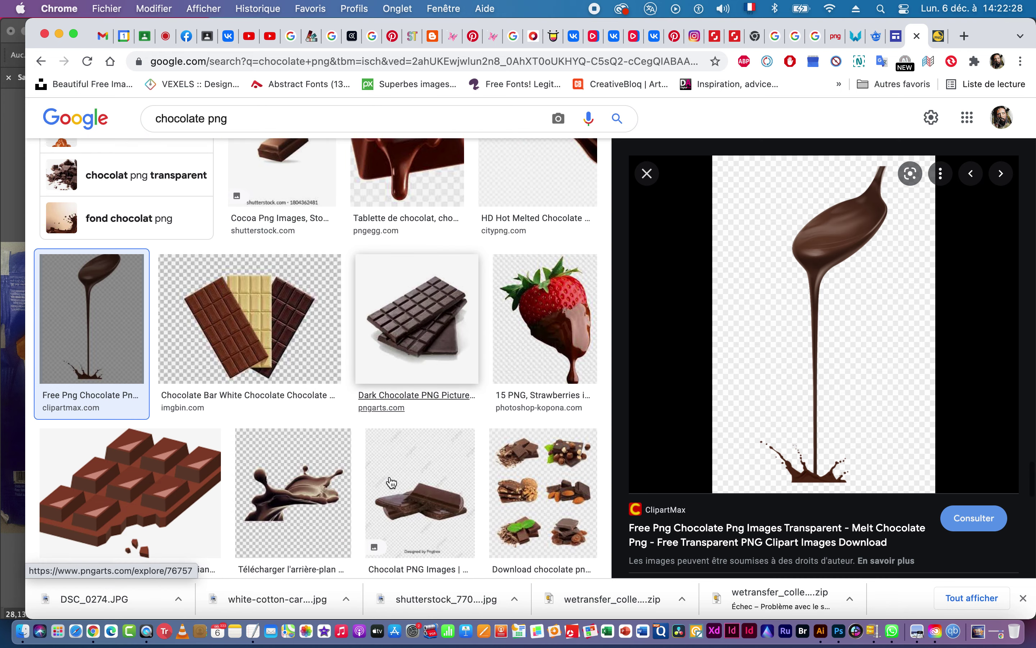
scroll(882, 497, down, 8)
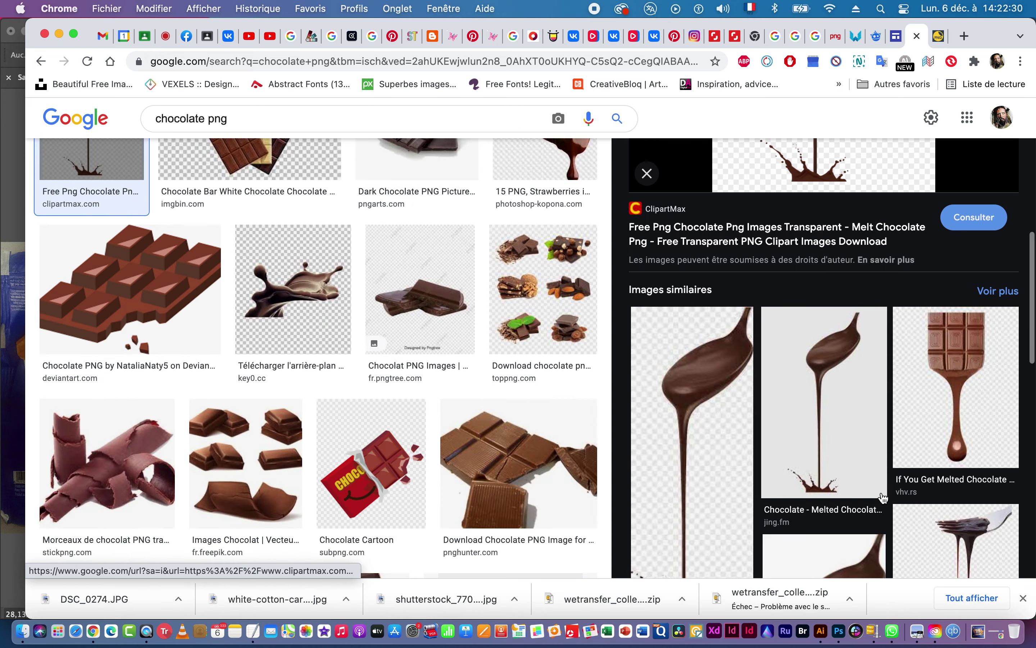
scroll(883, 497, down, 6)
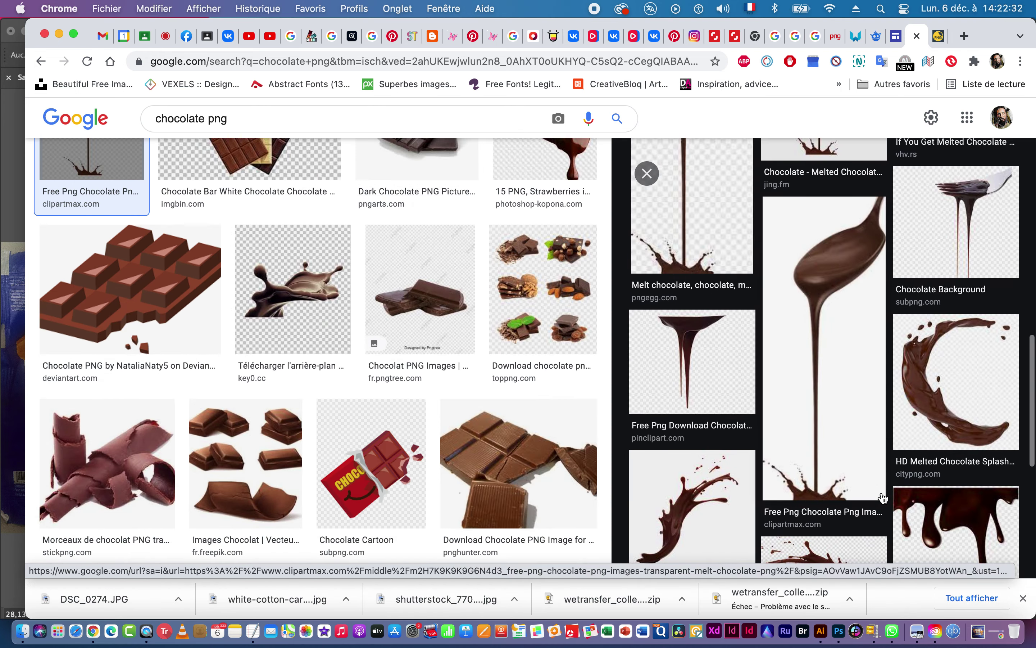
scroll(883, 497, down, 1)
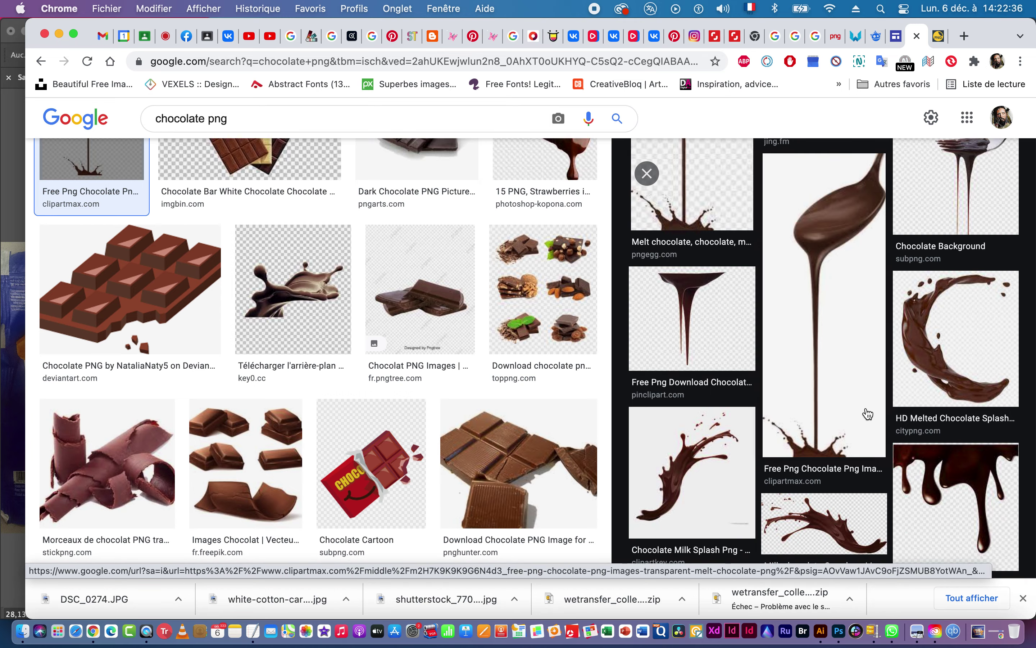
scroll(868, 414, down, 1)
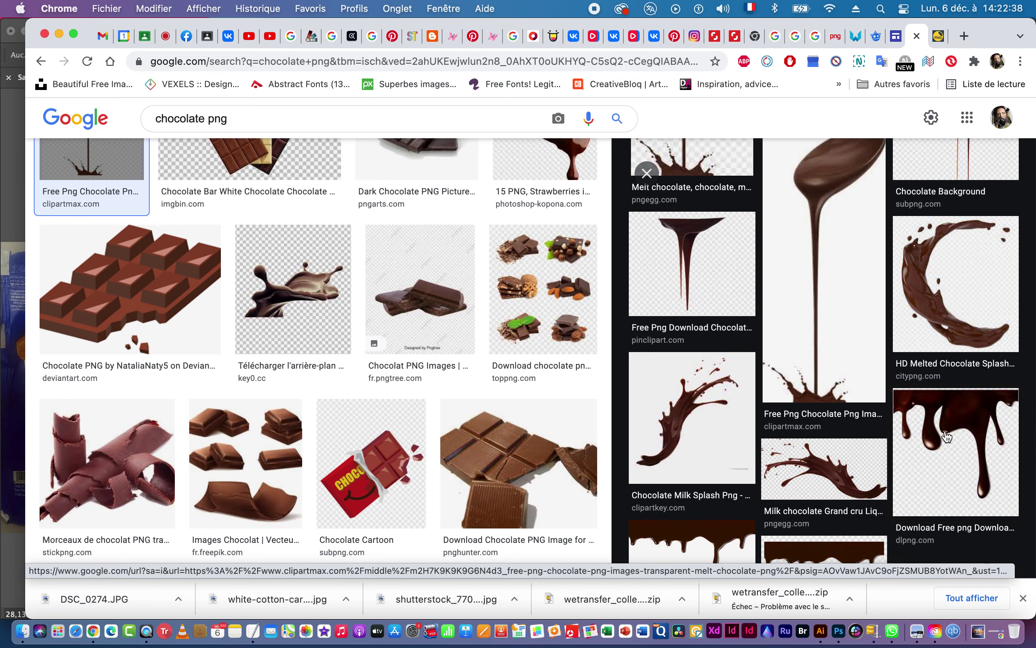
scroll(943, 436, down, 5)
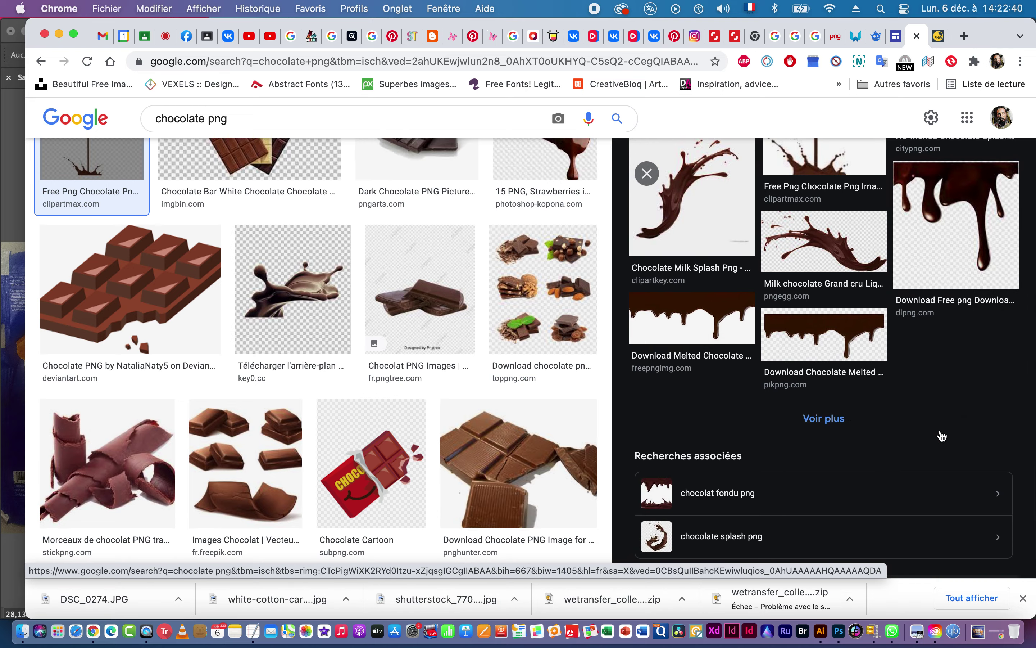
scroll(943, 436, up, 4)
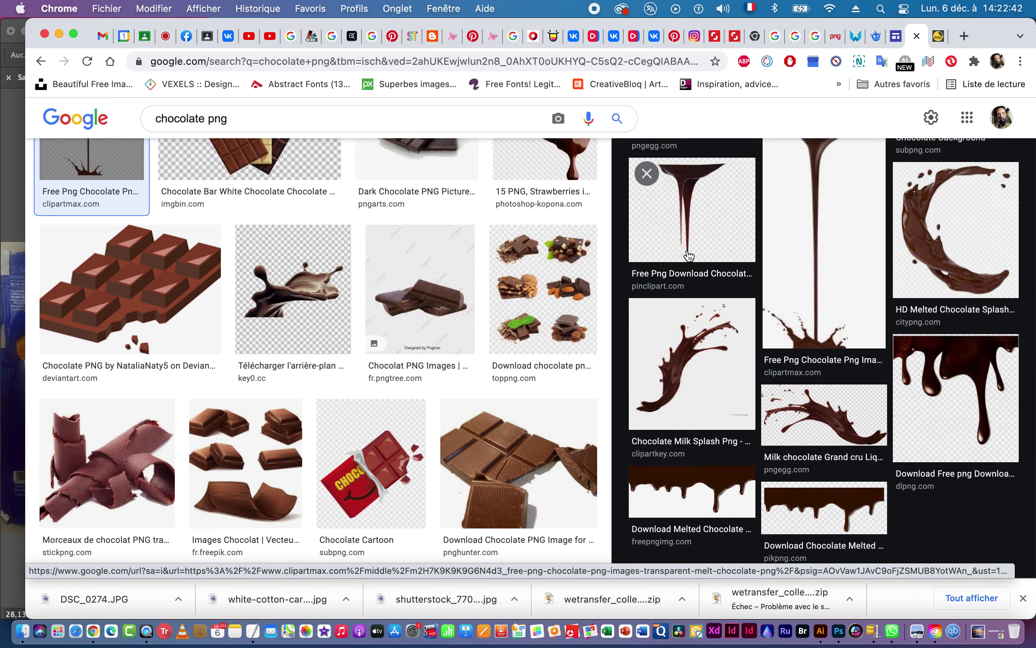
scroll(867, 495, down, 3)
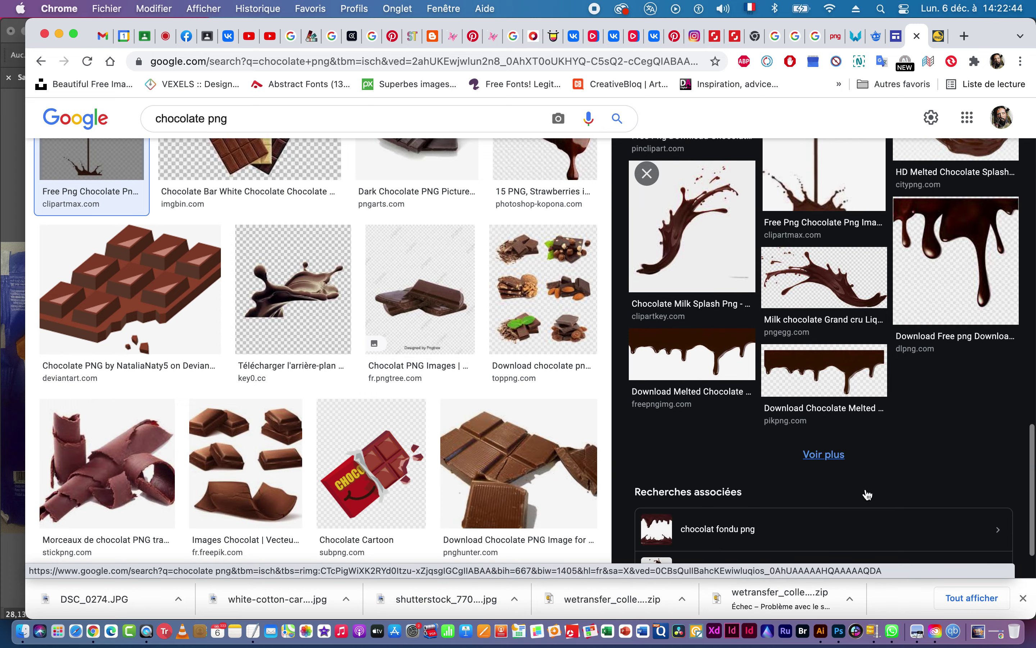
click(823, 455)
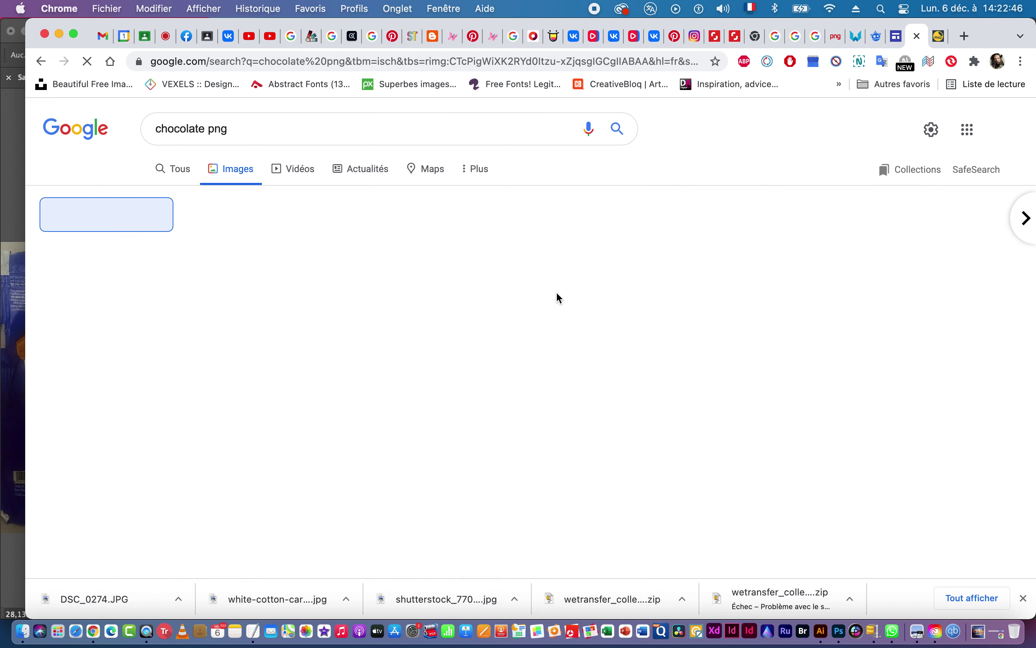
Examine the similar chocolate images and preview the Similar PNG picture of melted chocolate pouring on a transparent background.
scroll(567, 439, down, 2)
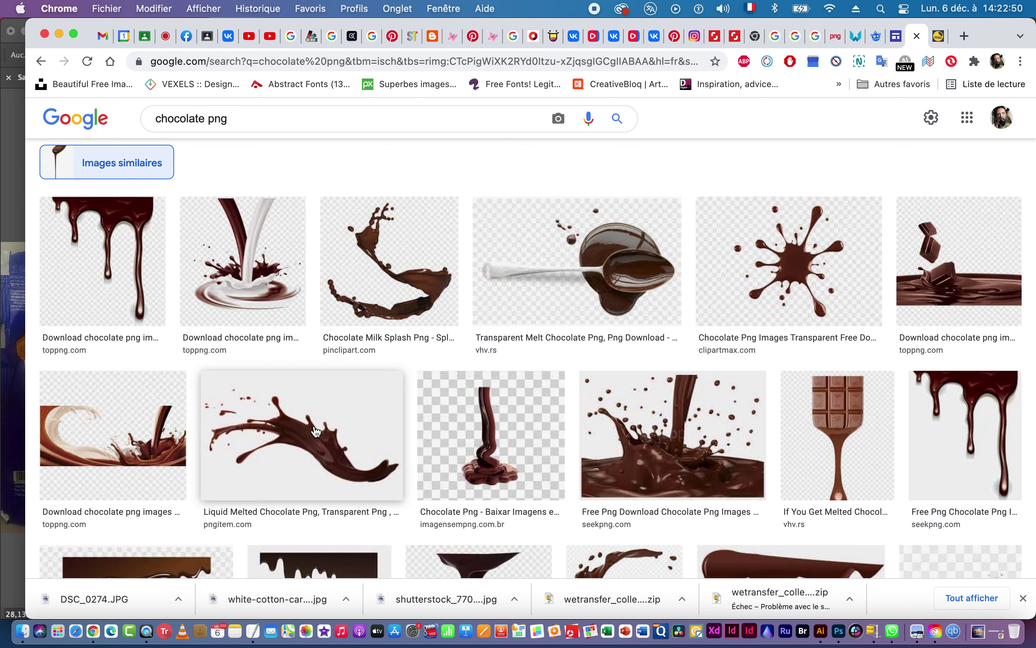
scroll(713, 446, down, 5)
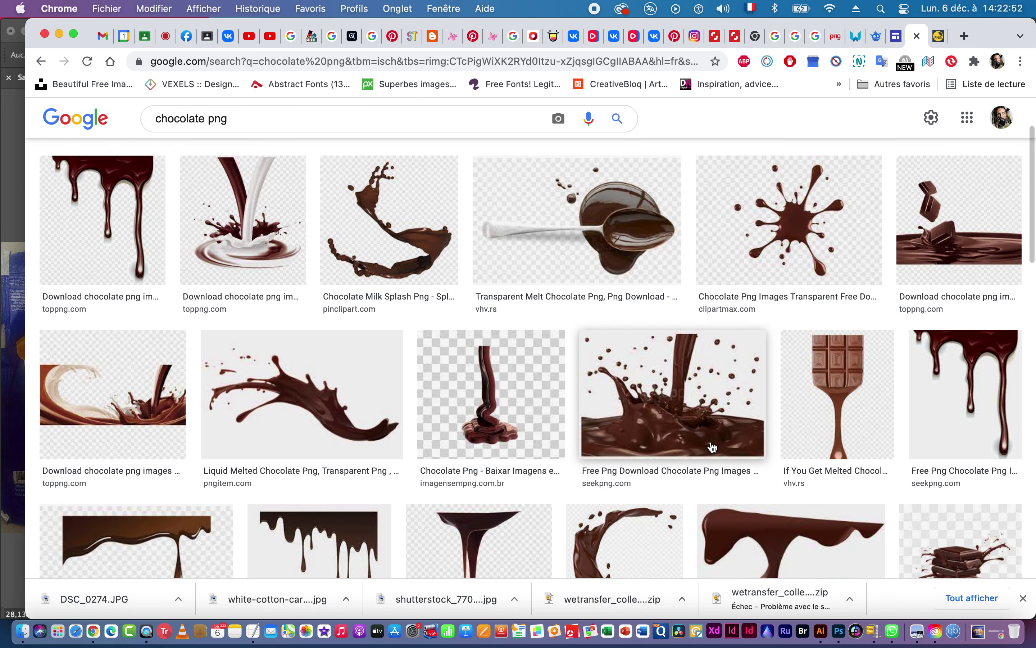
scroll(713, 446, down, 10)
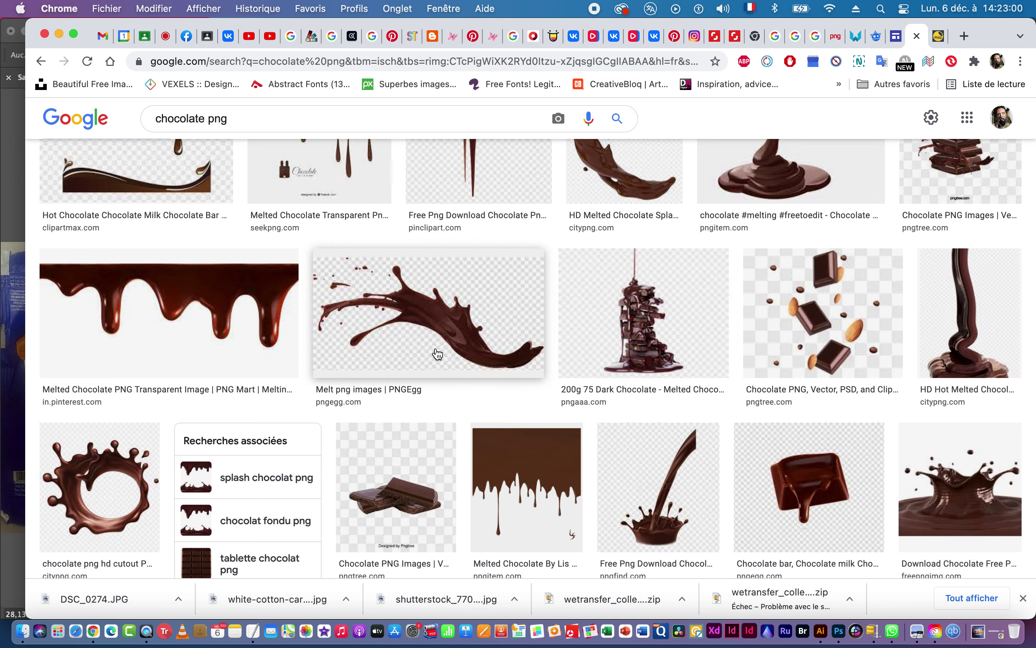
scroll(437, 354, down, 10)
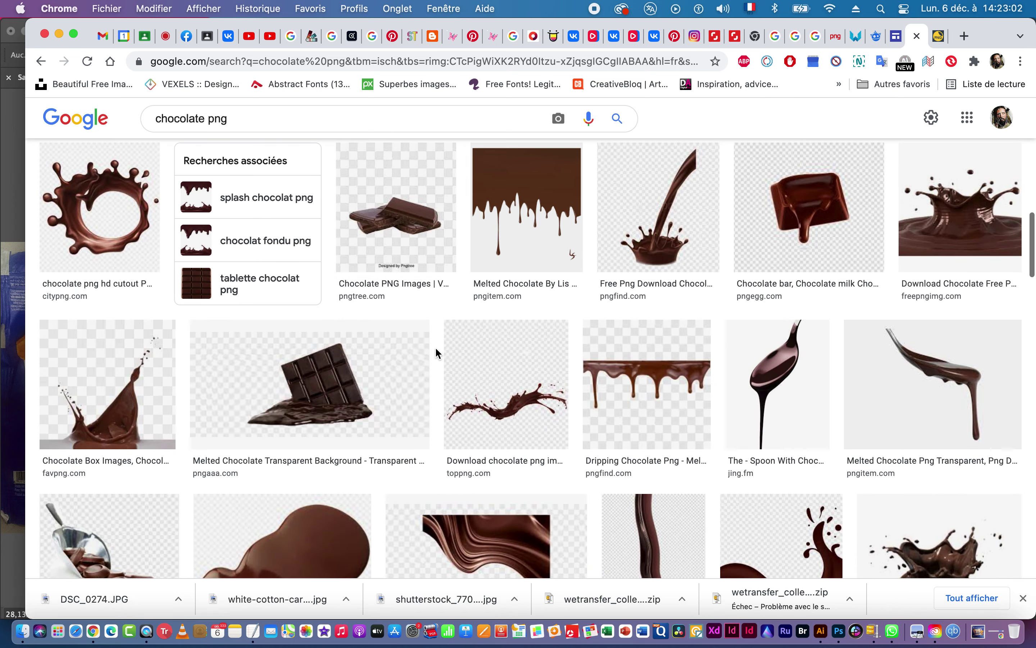
scroll(436, 348, down, 9)
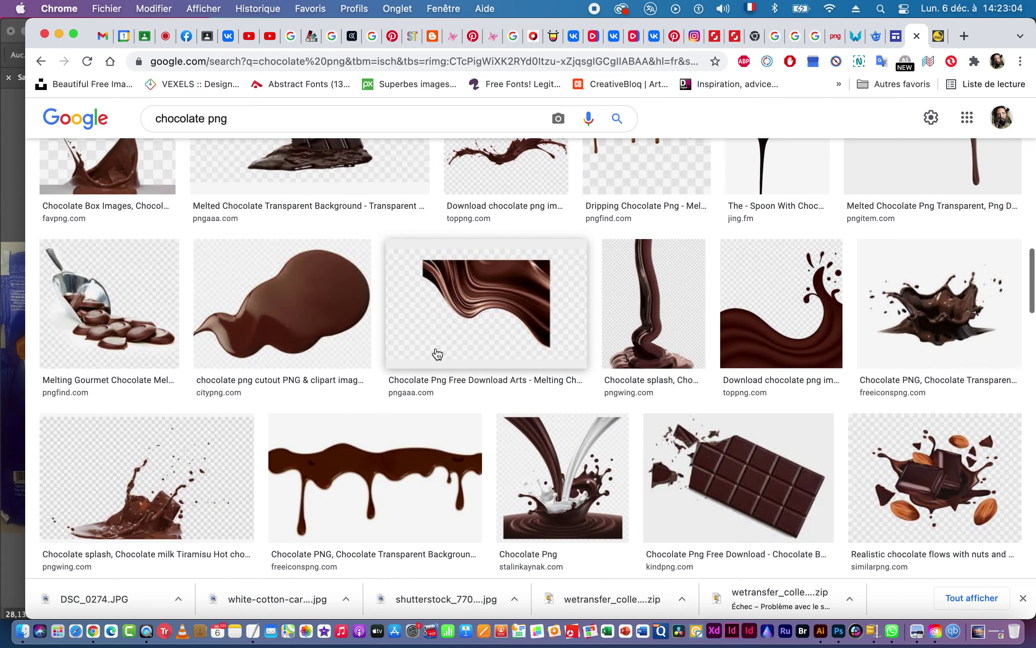
scroll(437, 354, down, 6)
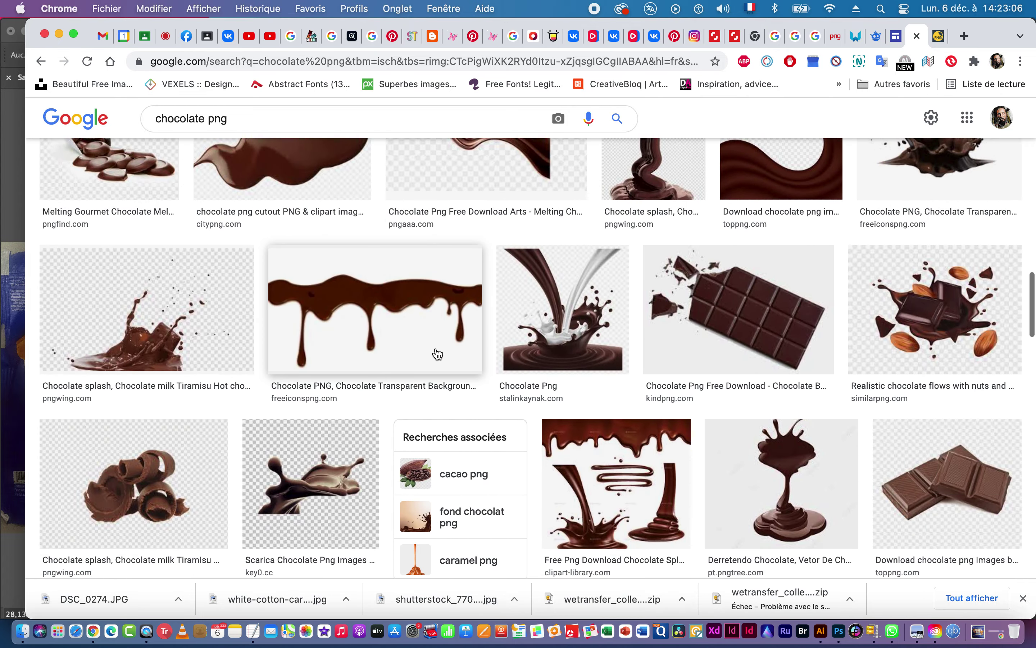
scroll(437, 354, down, 6)
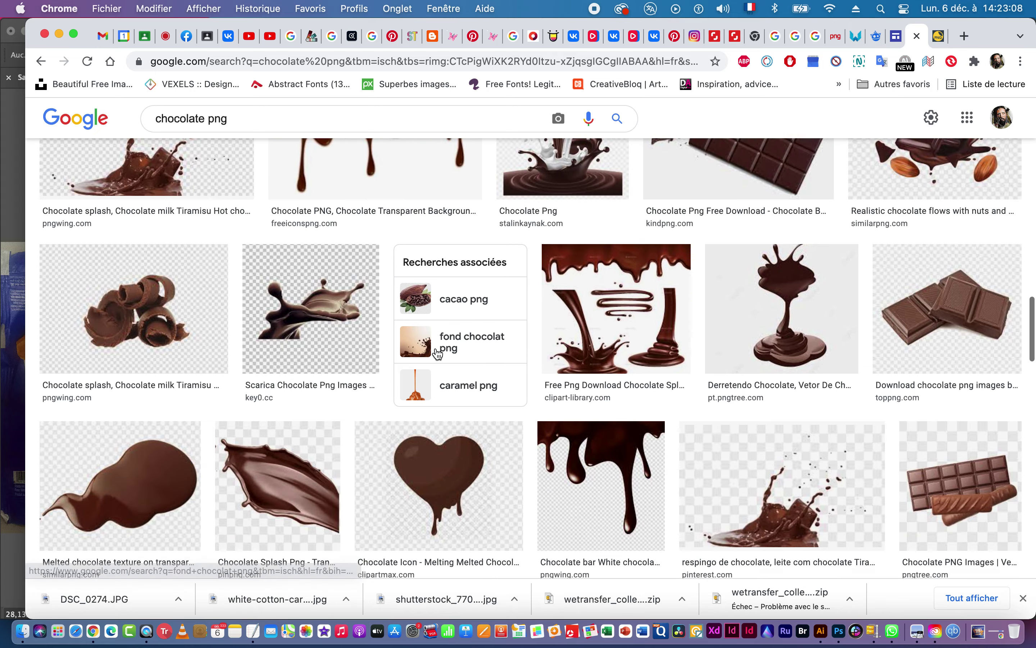
scroll(436, 354, down, 10)
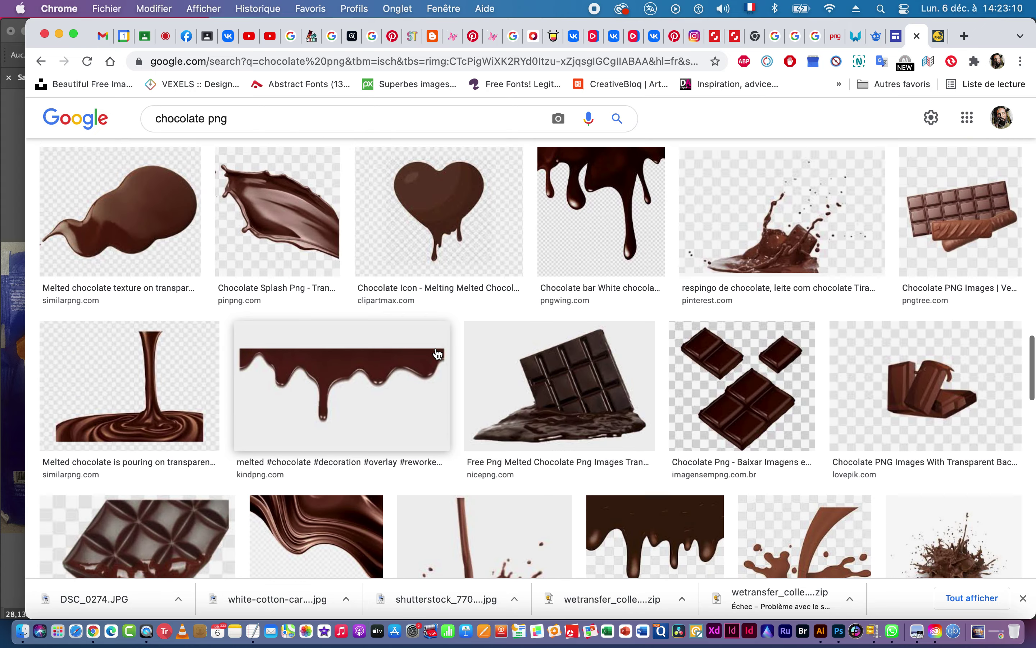
click(156, 415)
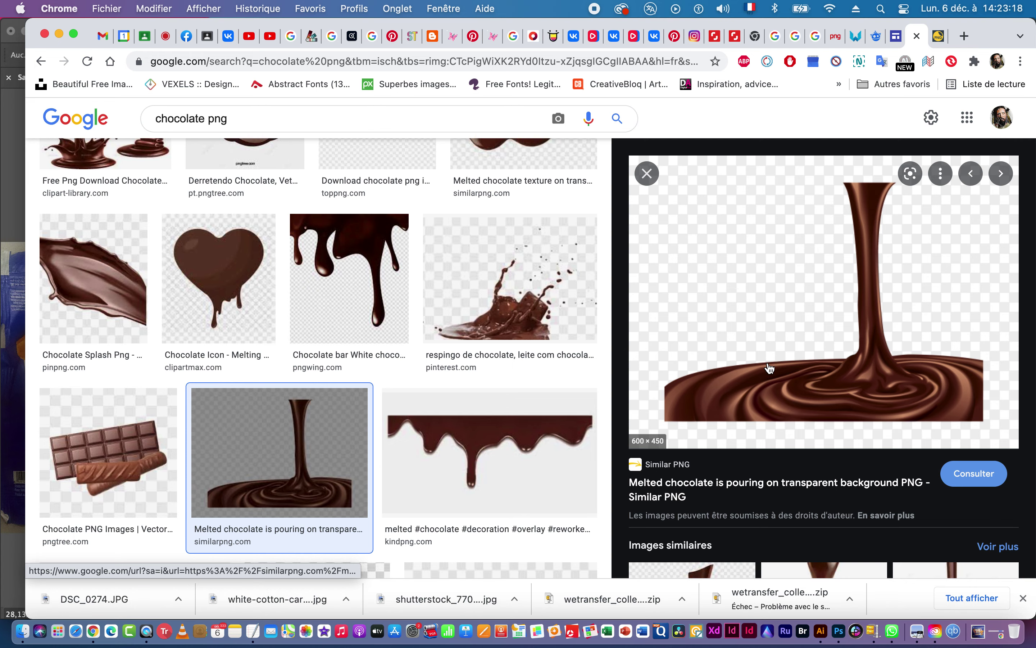
Look further through the melted chocolate results and preview the pinpng.com image of chocolate dripping from a bar.
scroll(496, 406, down, 3)
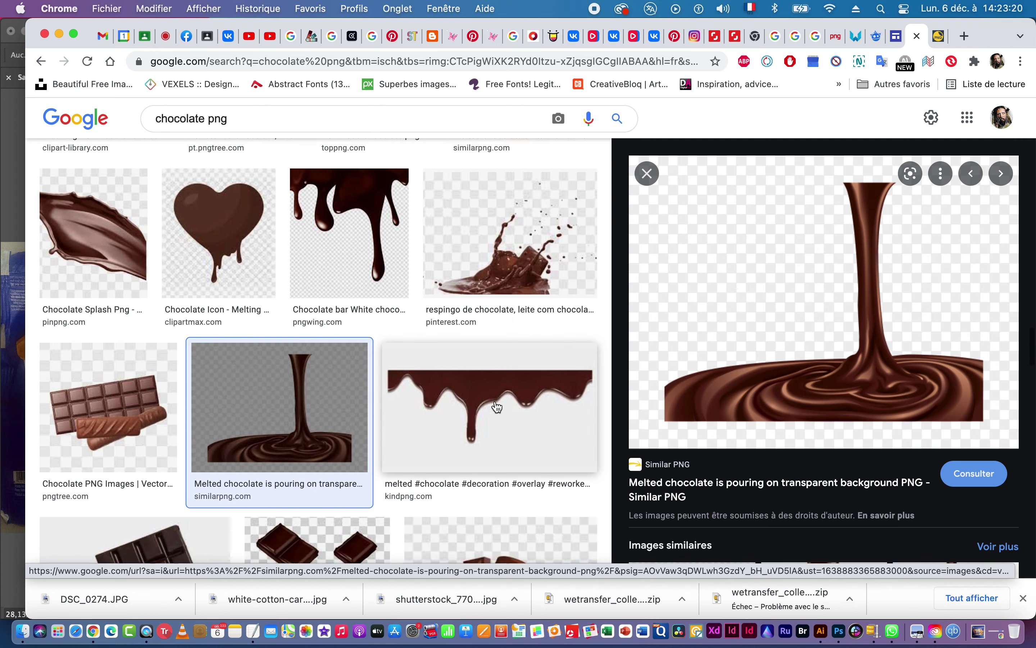
scroll(497, 406, down, 3)
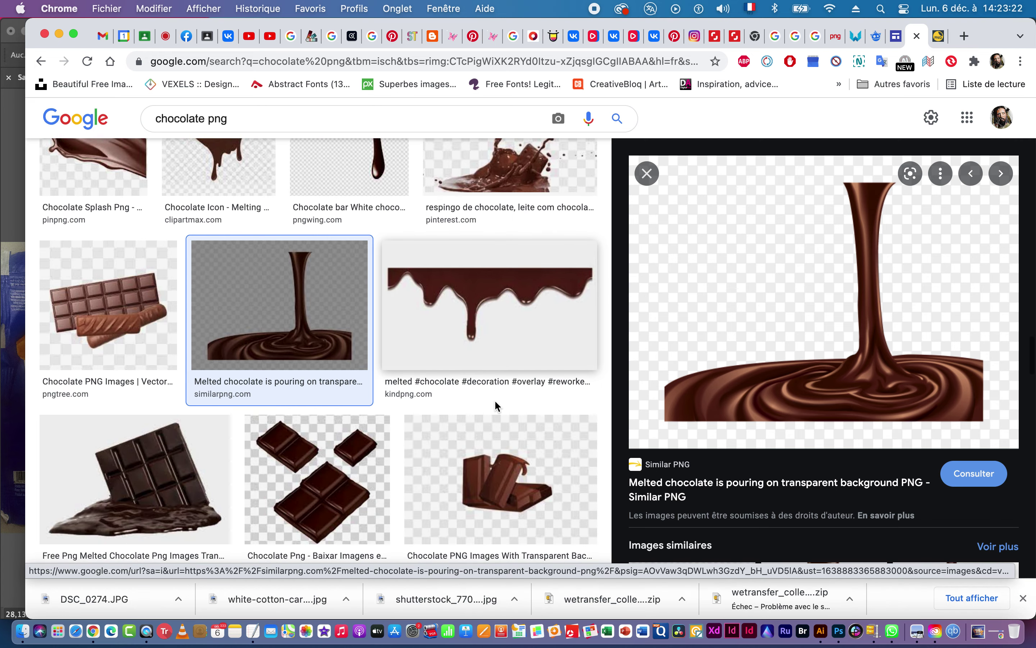
scroll(496, 405, down, 5)
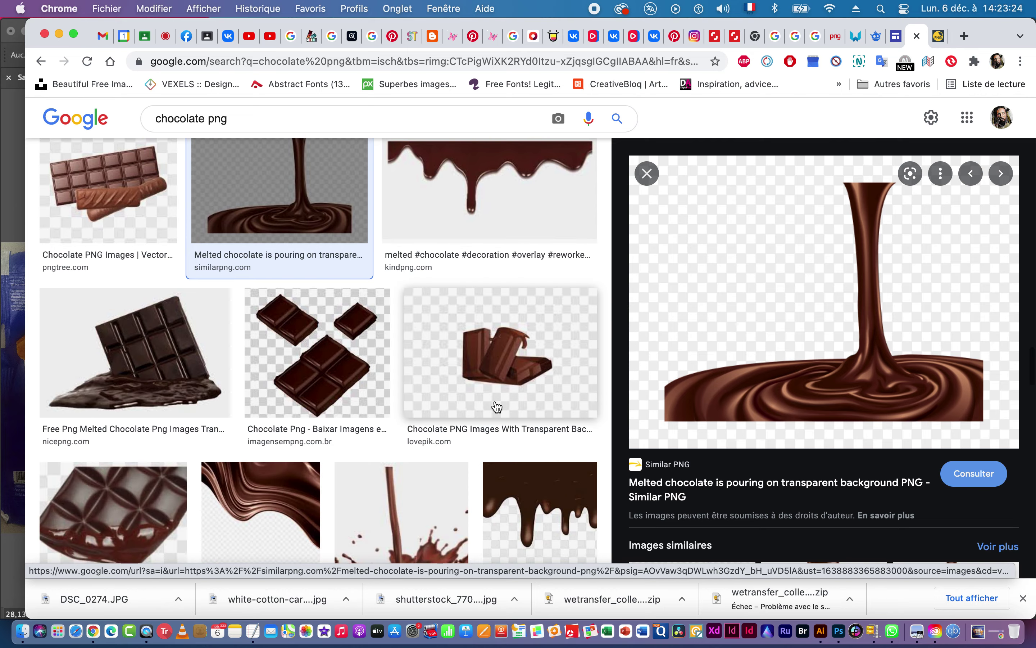
scroll(496, 406, down, 4)
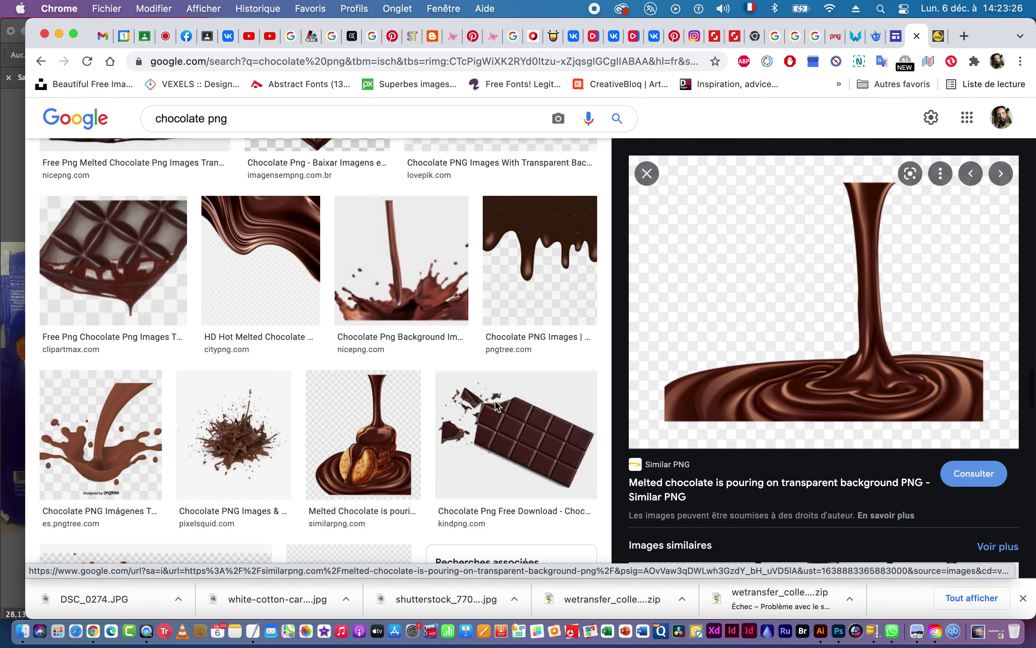
scroll(496, 406, down, 3)
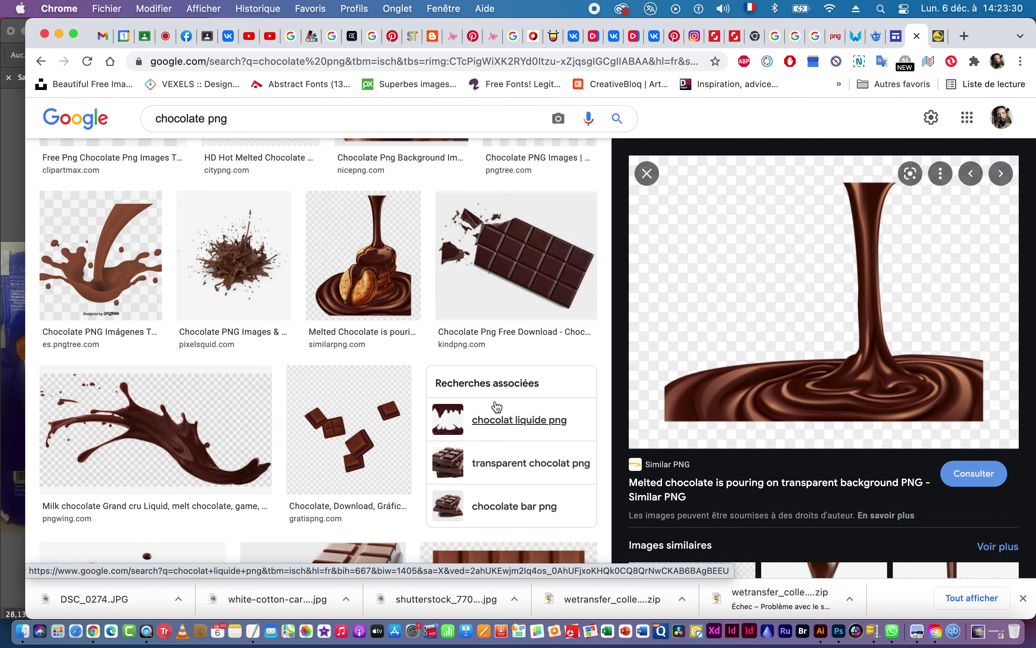
scroll(496, 406, up, 2)
scroll(497, 405, down, 3)
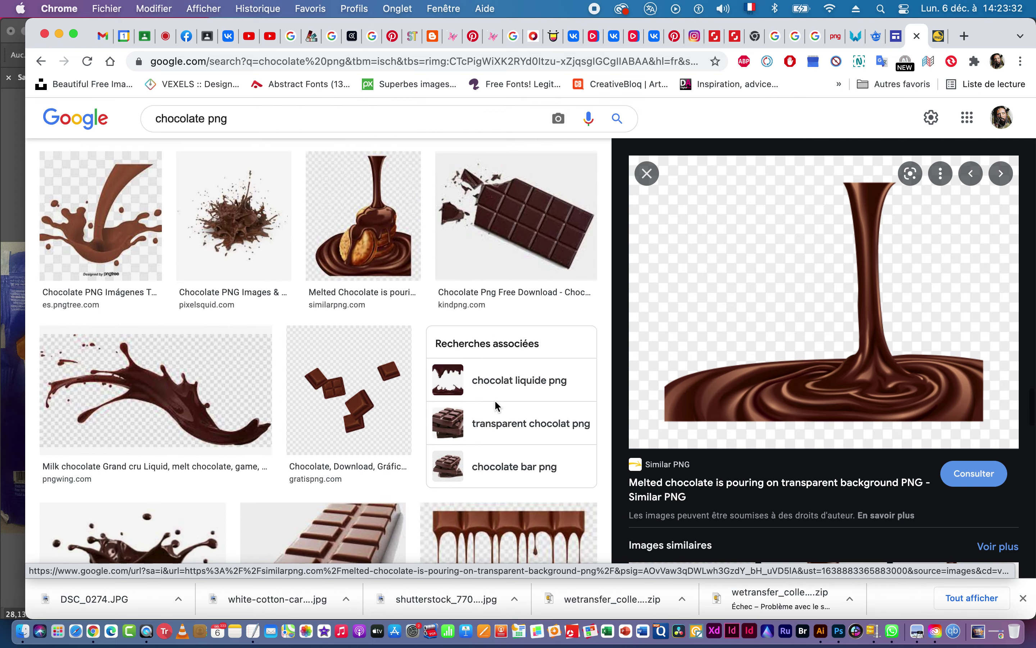
scroll(496, 406, down, 4)
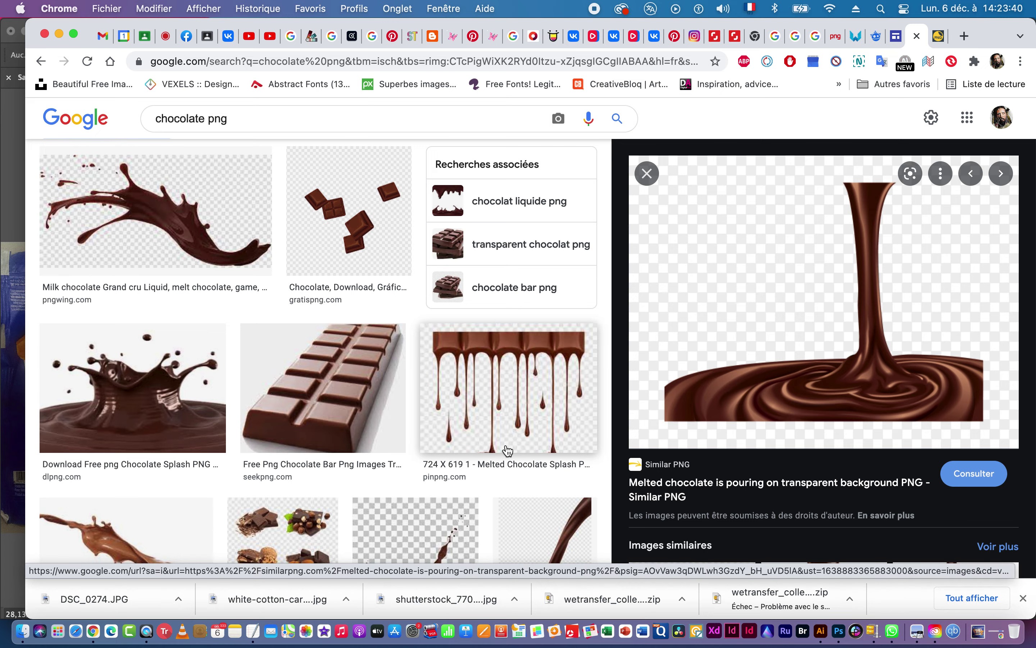
click(492, 433)
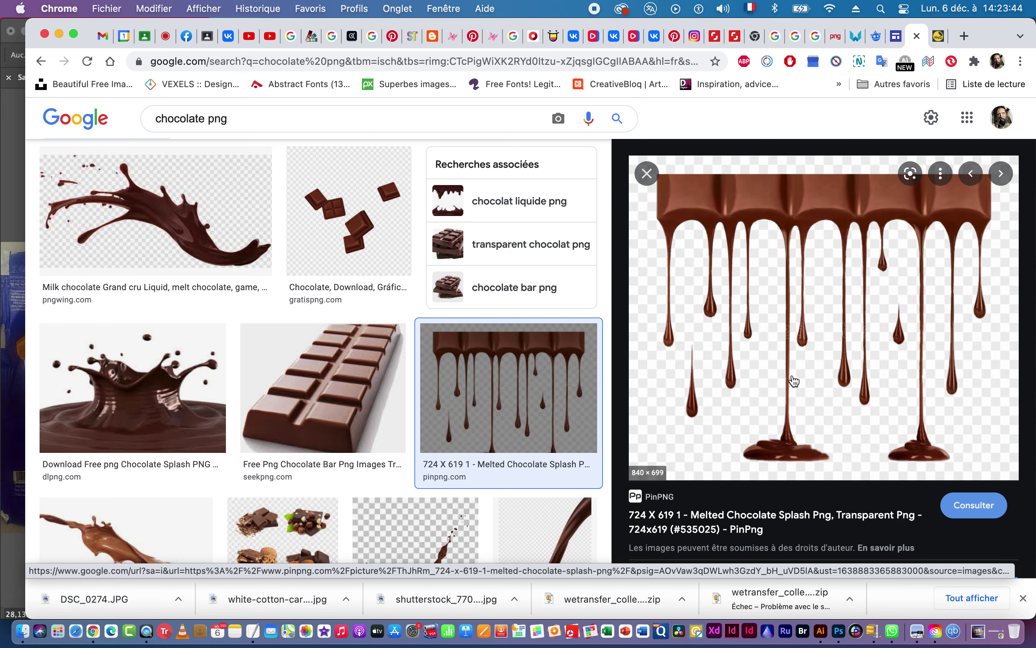
Copy the previewed dripping chocolate image, try pasting it into the Illustrator artwork, and undo the paste.
right_click(790, 376)
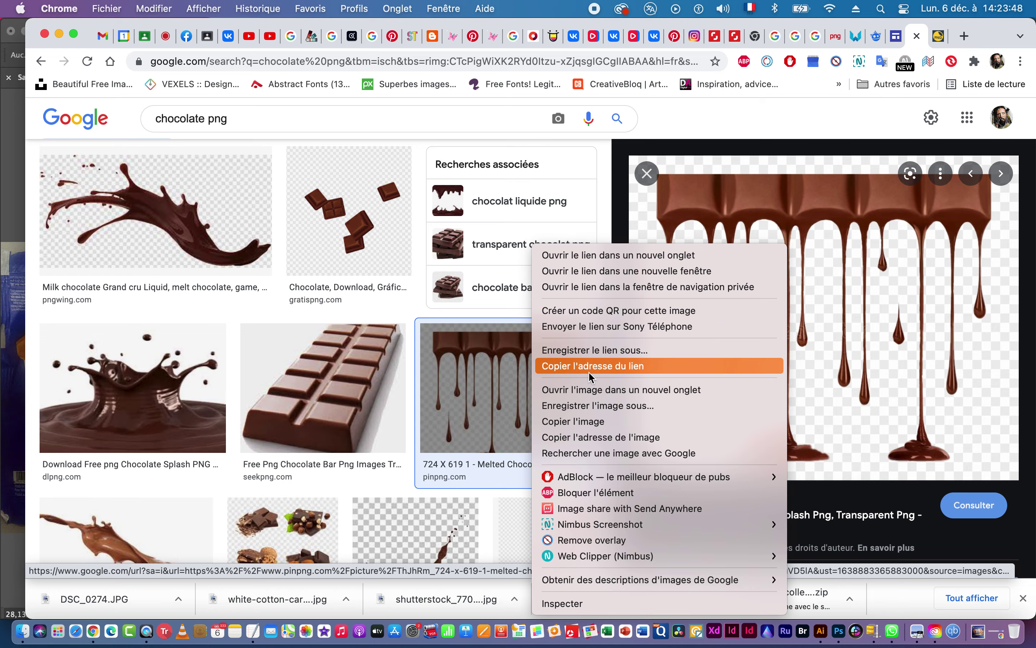
click(577, 423)
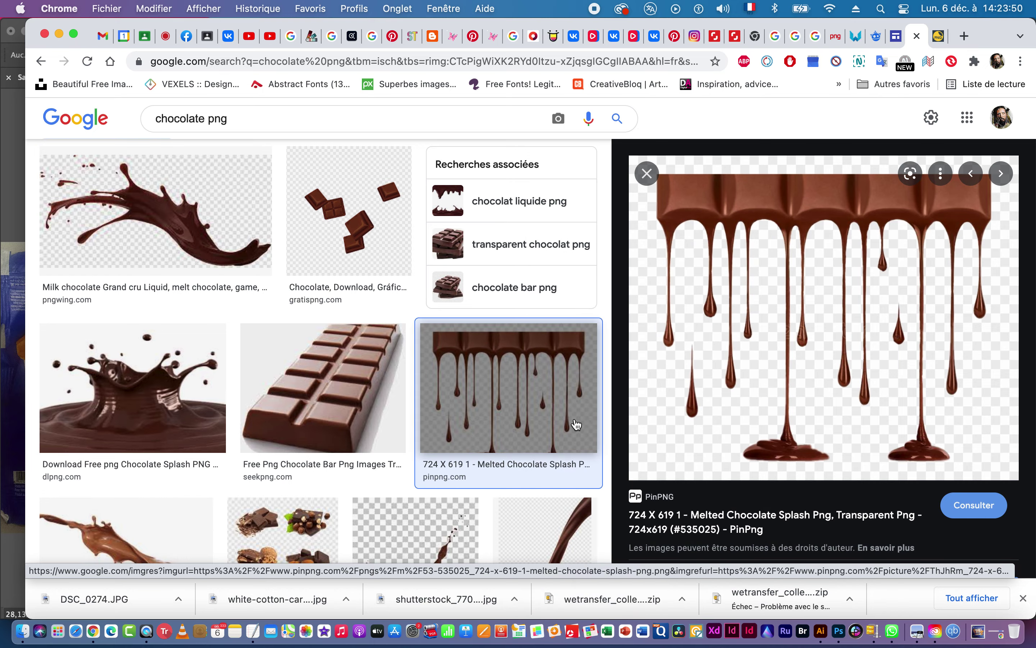
key(super+Tab)
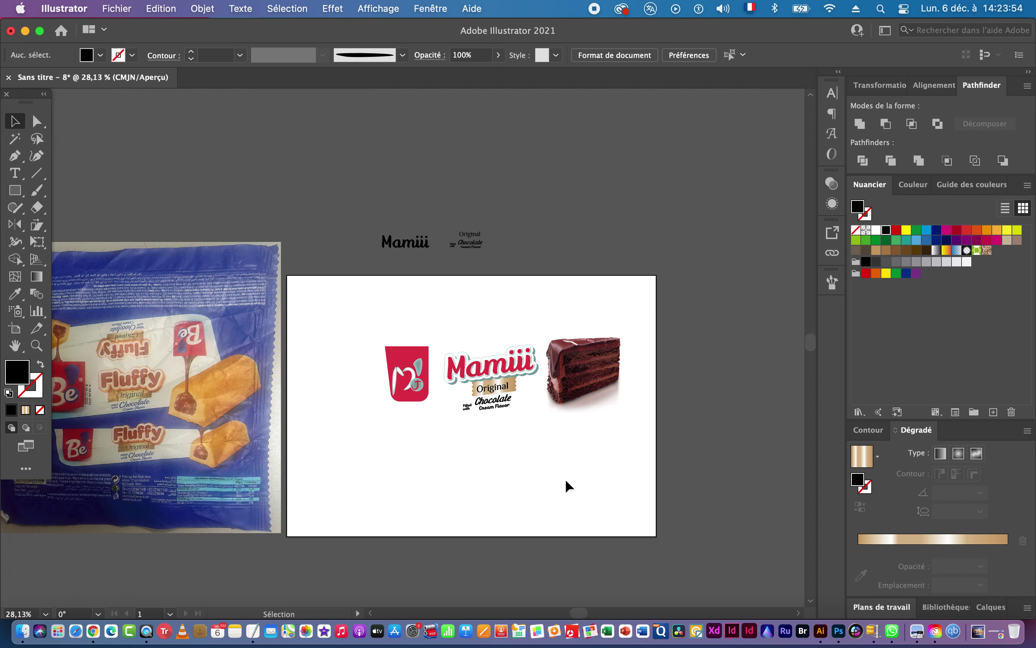
key(super+v)
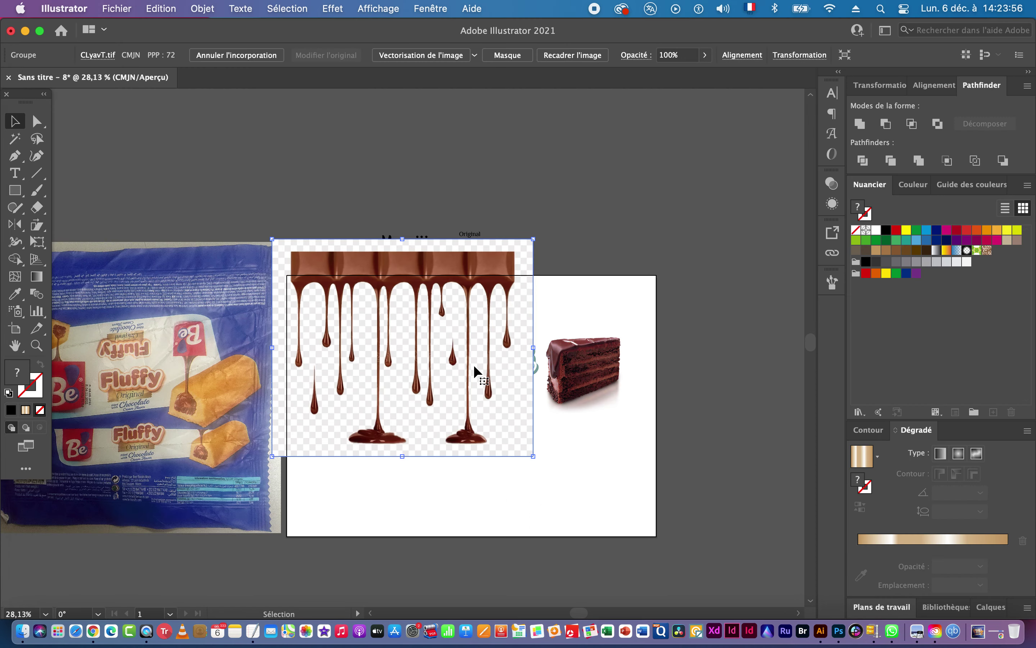
key(super+z)
Return to Chrome and open the PinPNG source page of the dripping chocolate image in a new tab.
key(super+Tab)
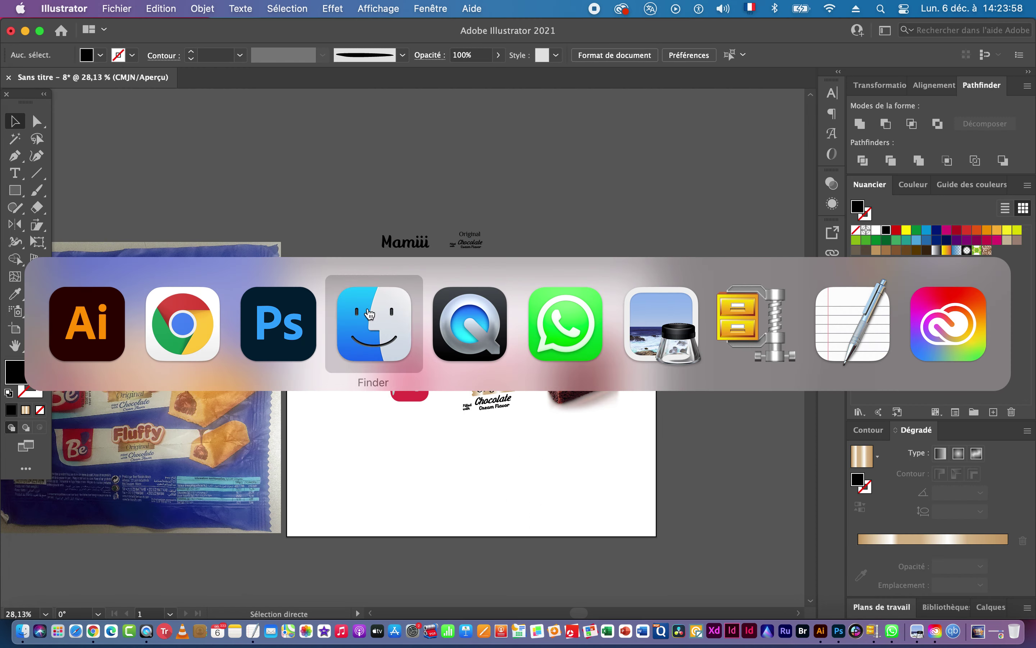
click(193, 333)
key(super+Tab)
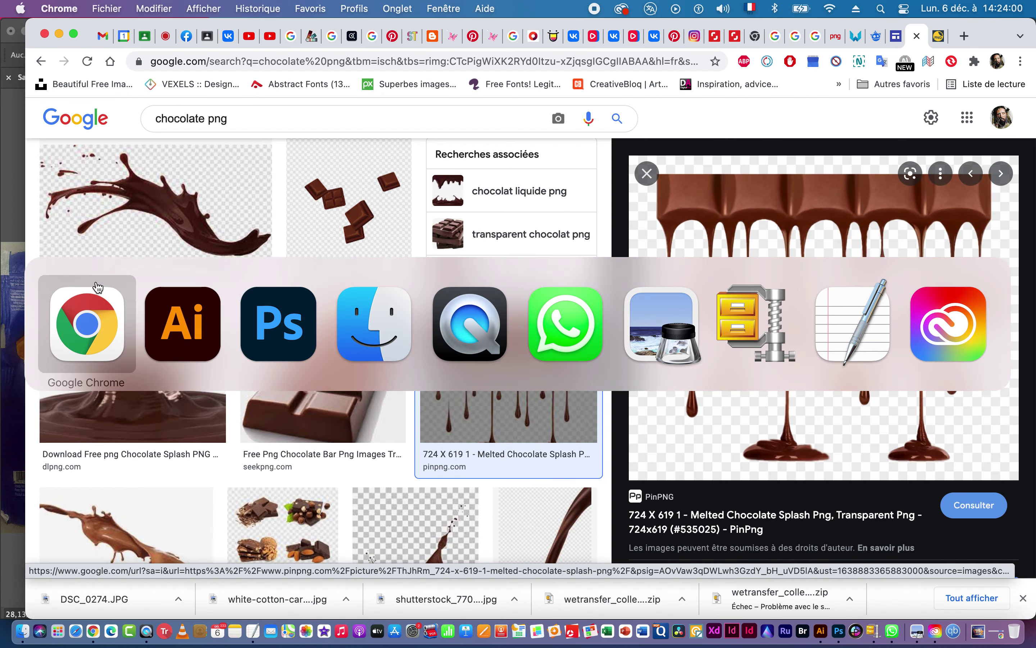
key(Escape)
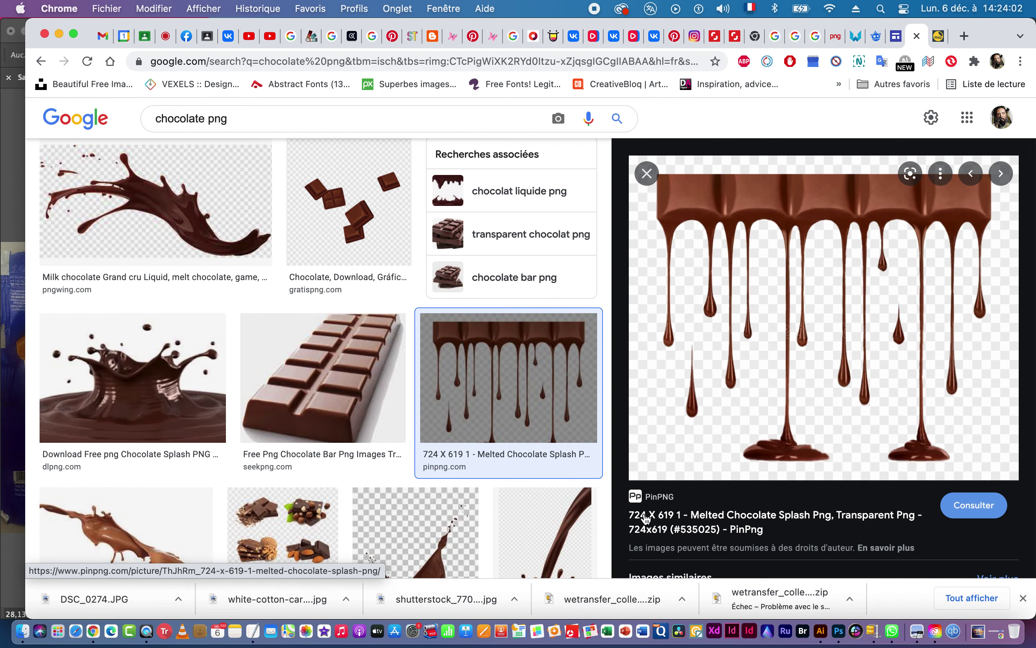
click(971, 509)
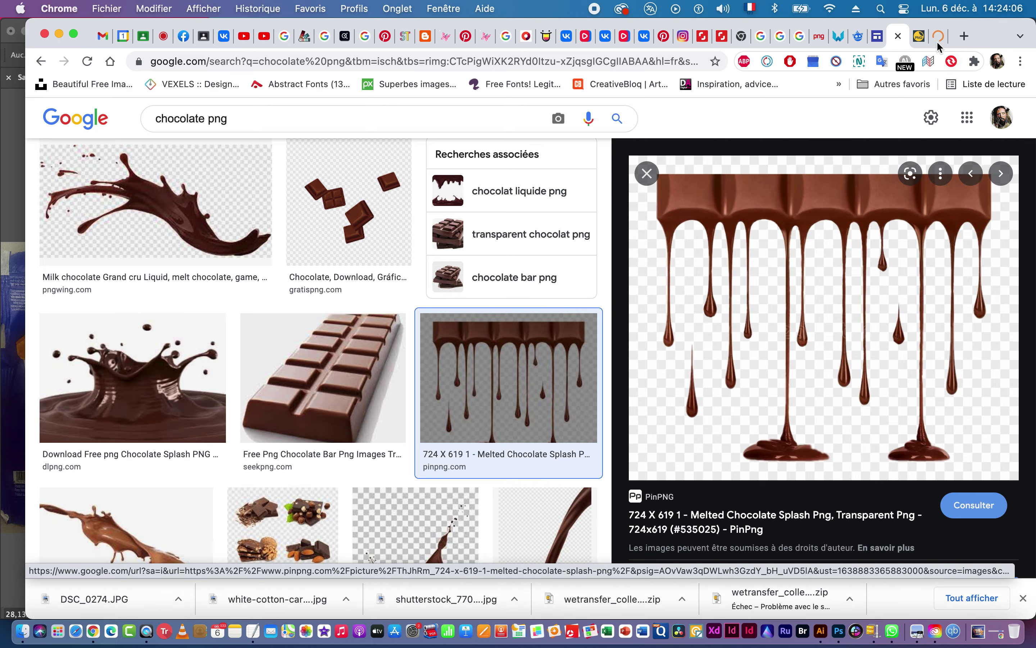
Go to the open pngitem.com page and download the Liquid Melted Chocolate PNG.
click(920, 37)
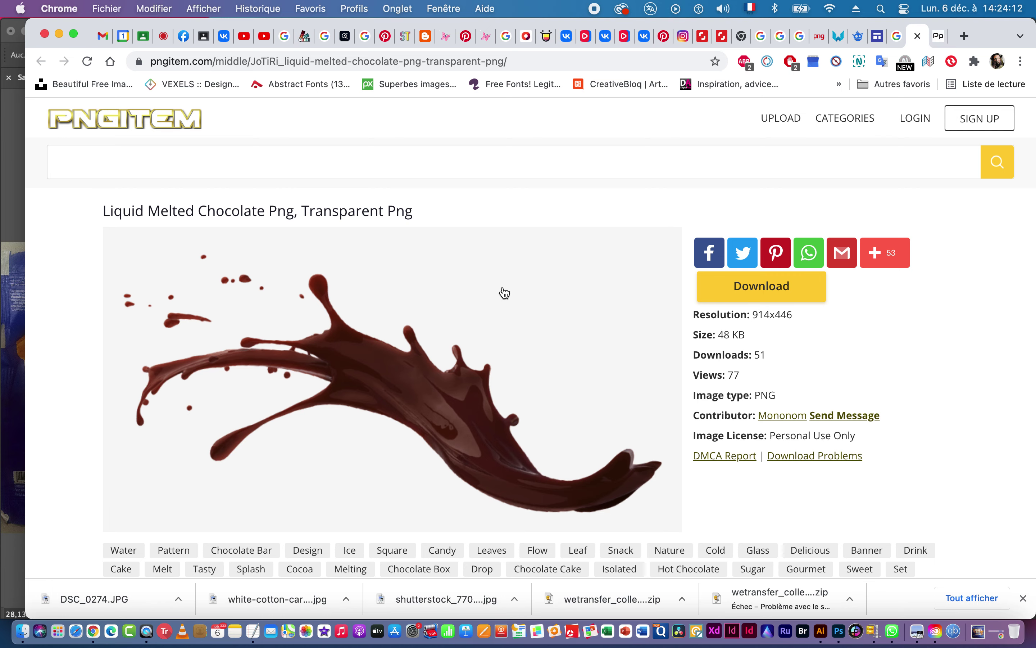
scroll(479, 326, down, 5)
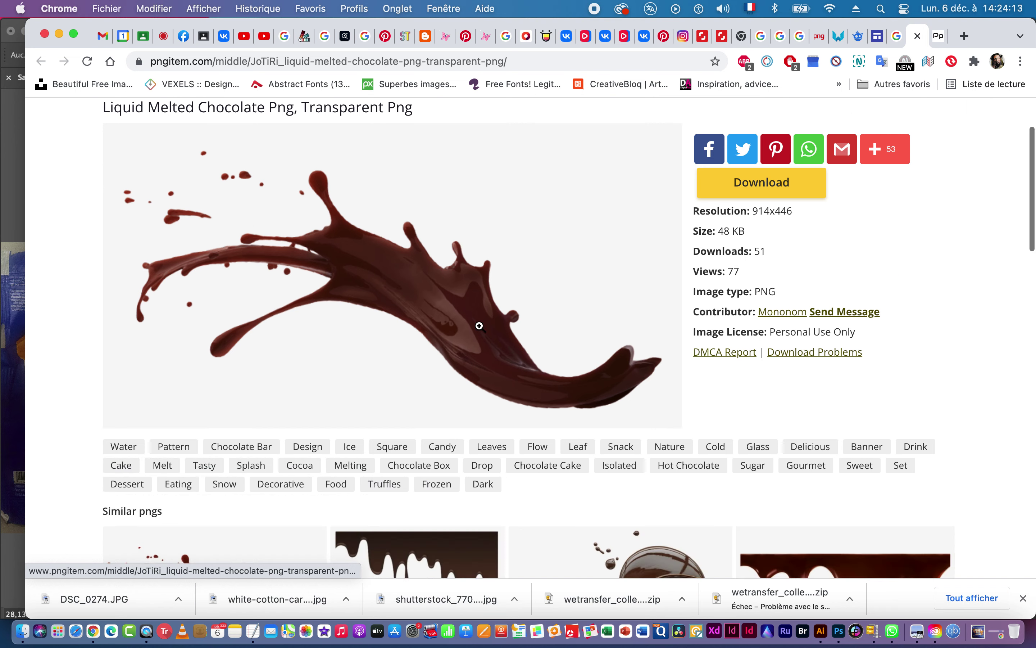
click(754, 186)
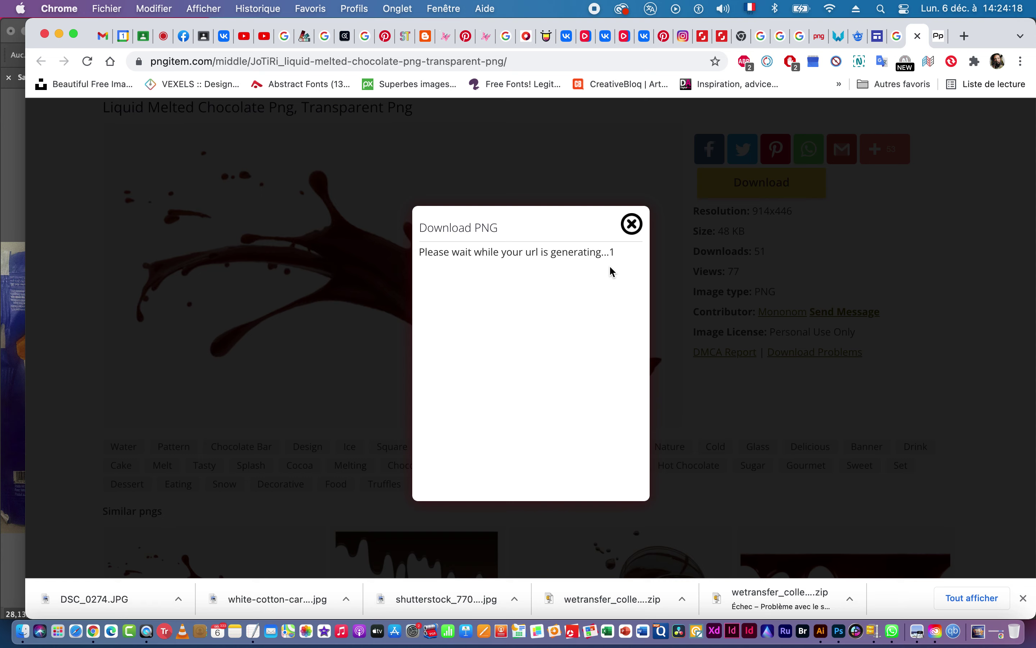
click(470, 464)
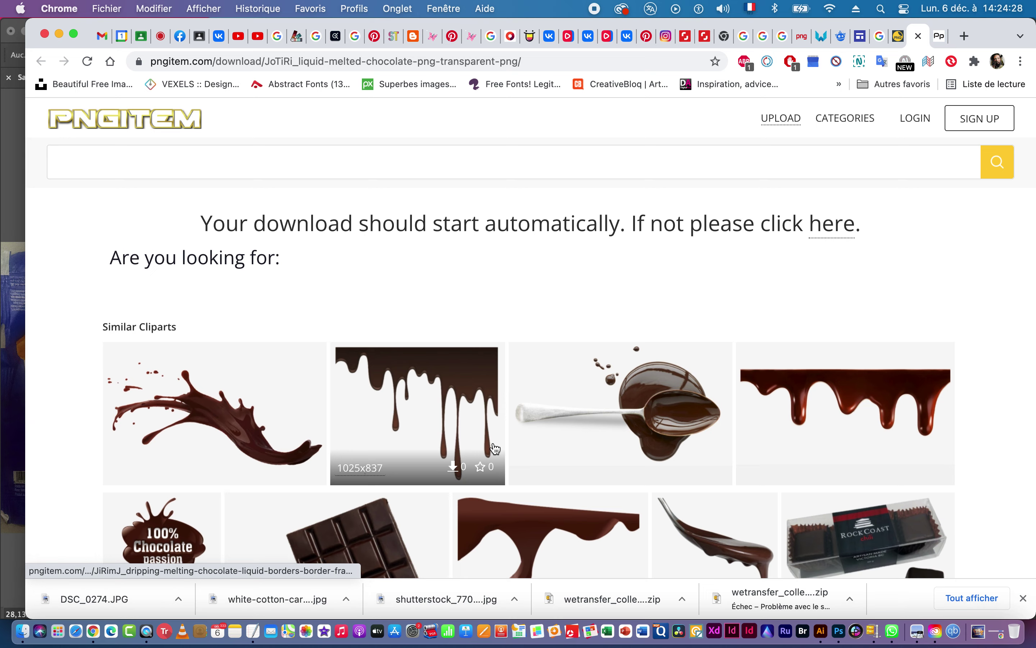
scroll(496, 448, down, 1)
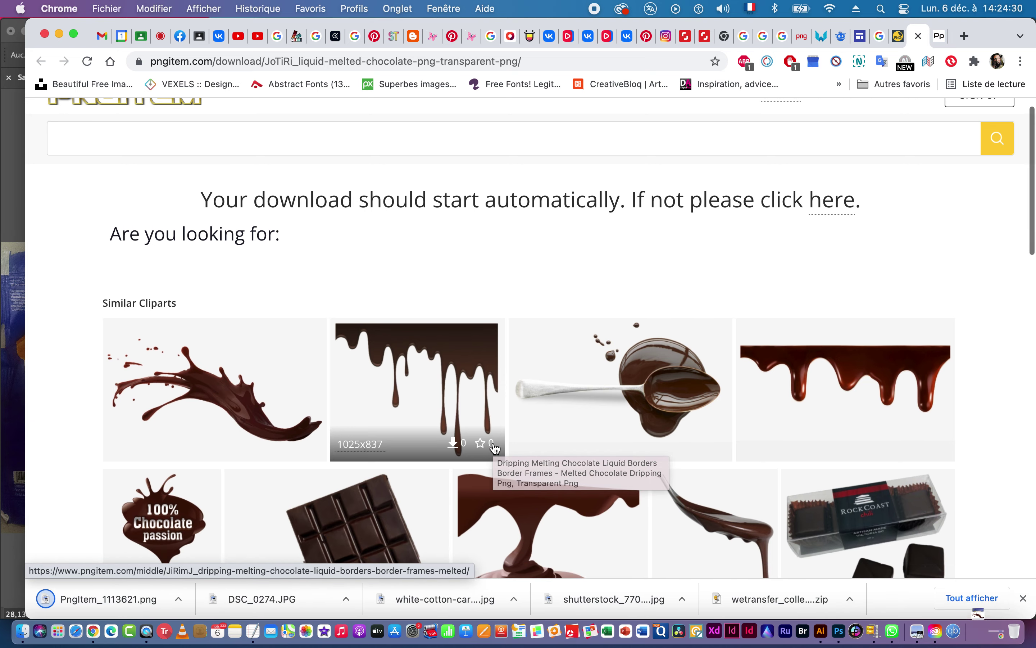
Reveal the downloaded PngItem_1113621.png in Finder and open it in Photoshop.
click(178, 599)
click(223, 579)
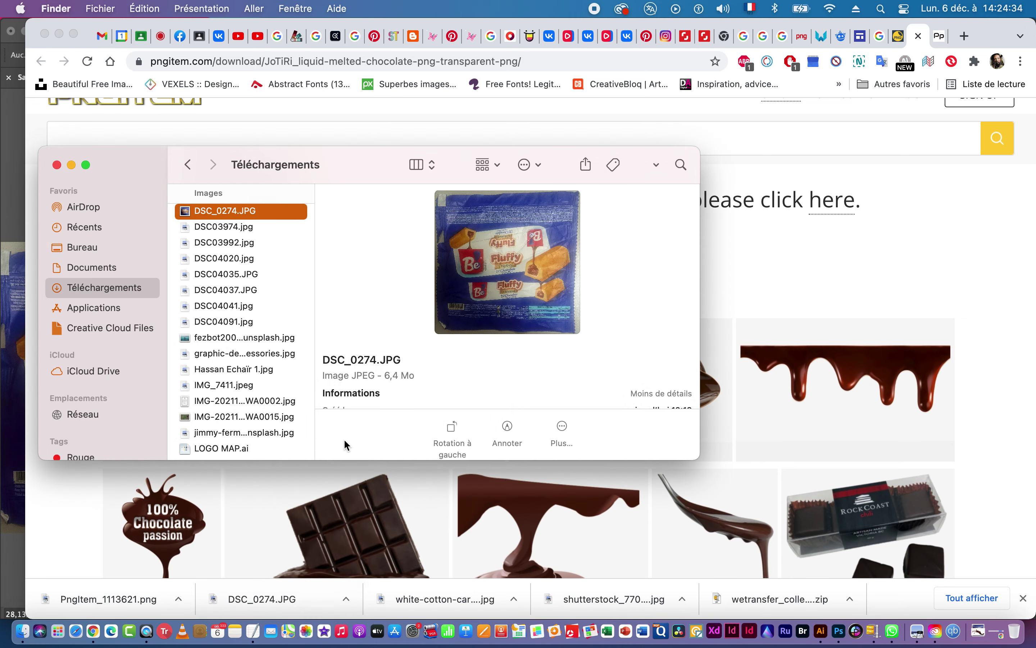
click(178, 599)
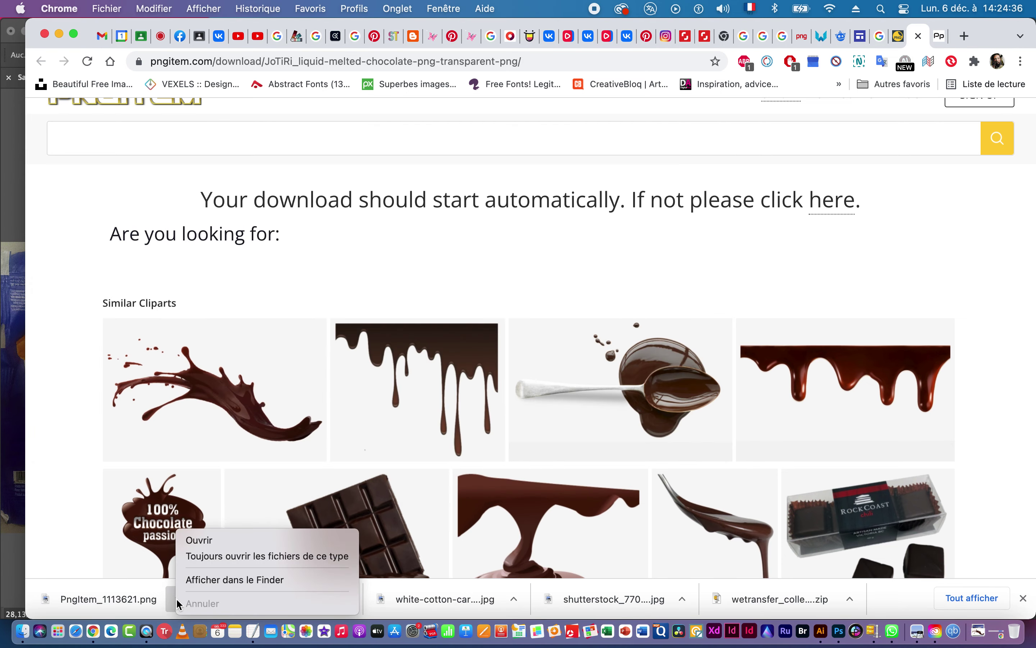
click(205, 579)
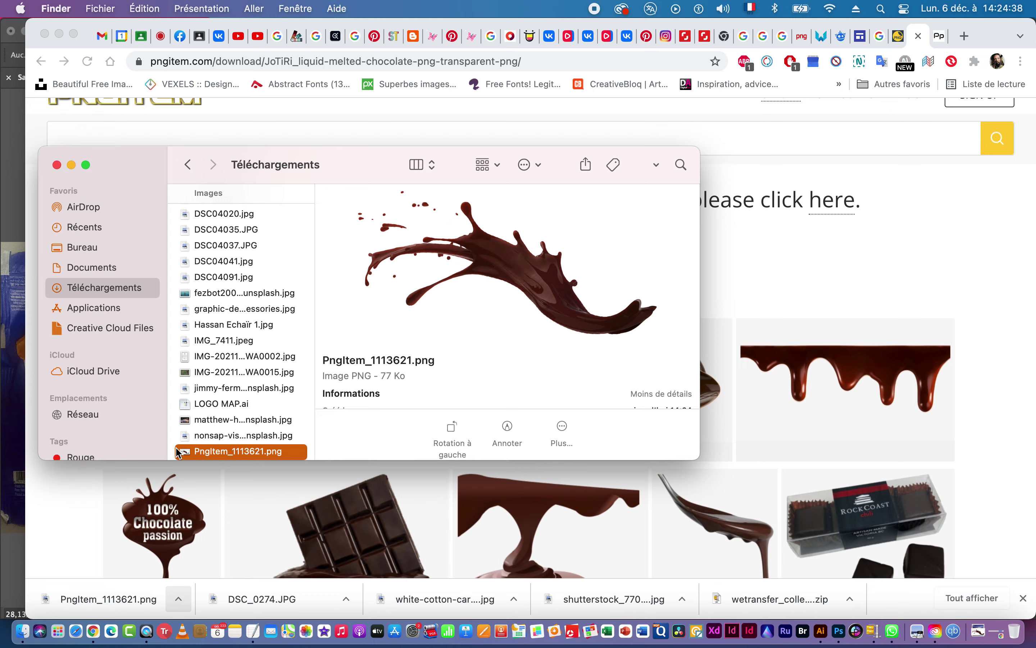
drag(185, 454, 838, 632)
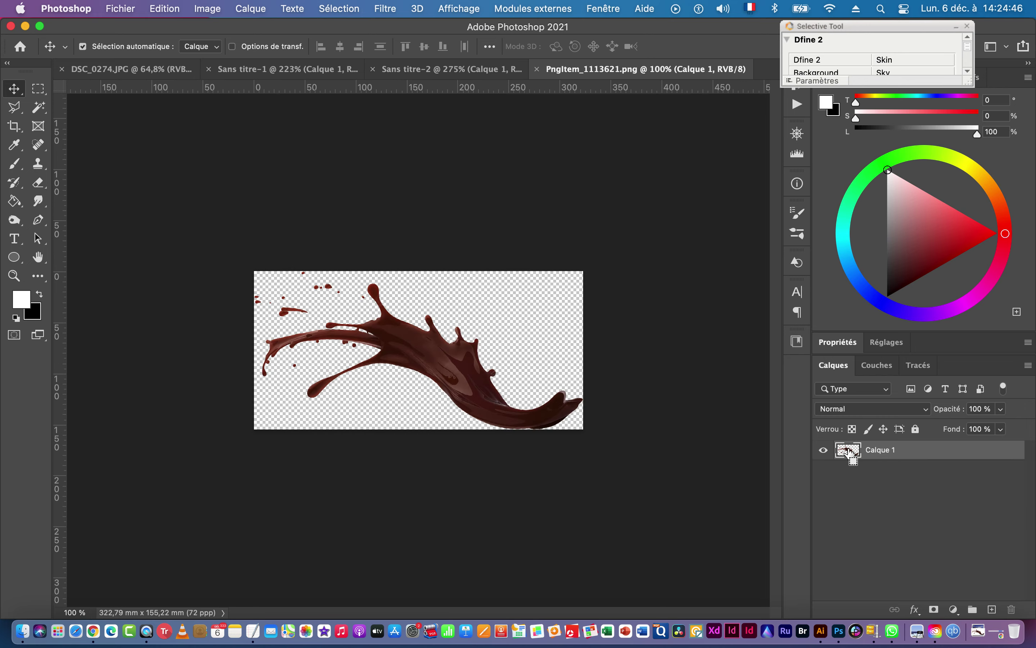
key(super+Tab)
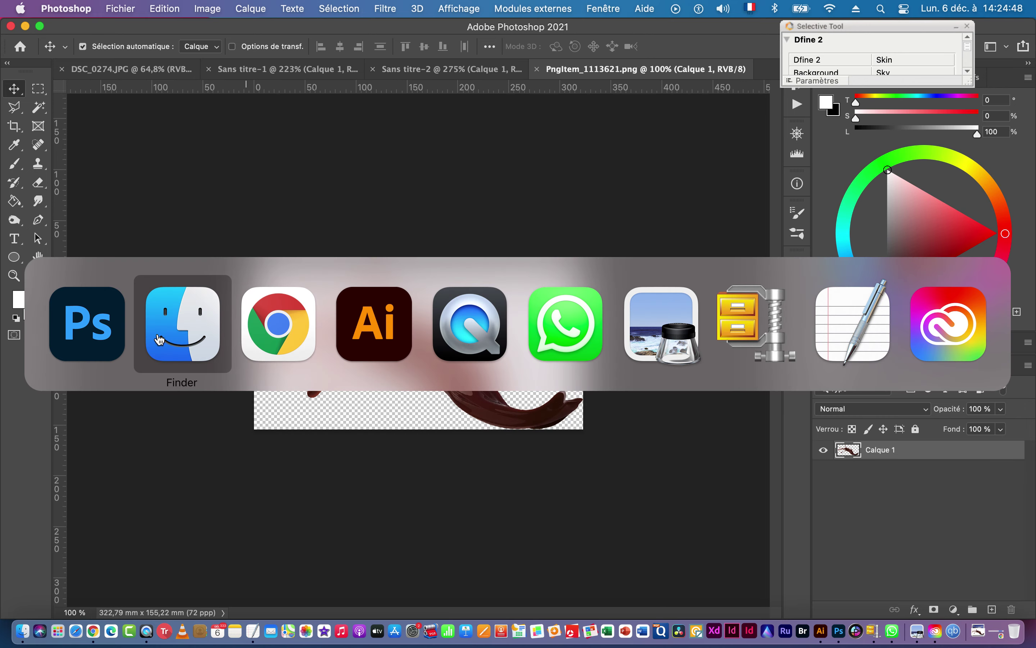
click(185, 333)
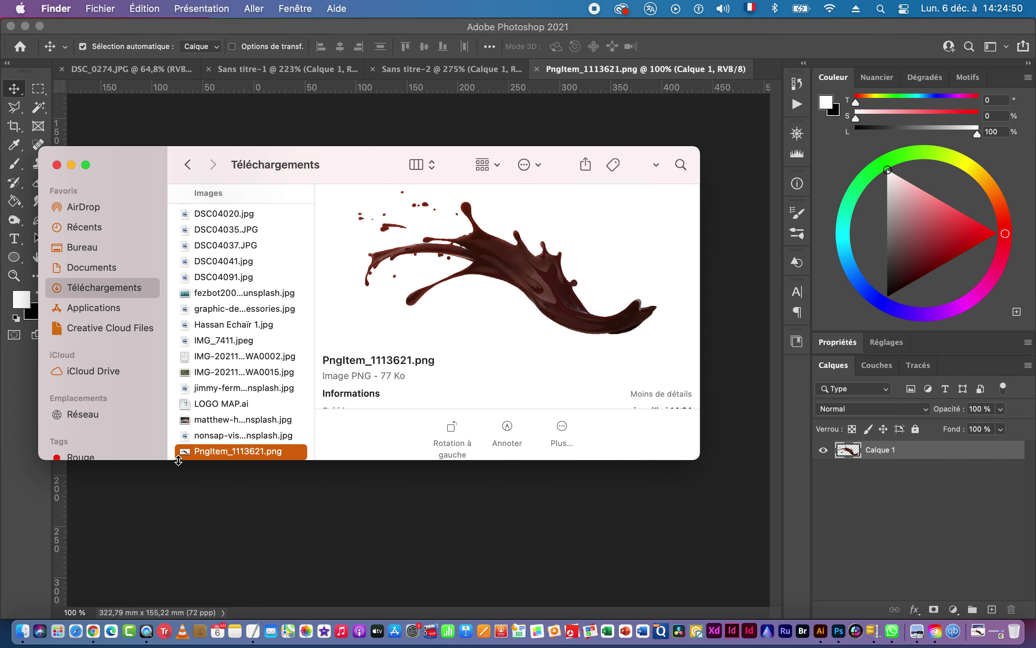
key(super+Tab)
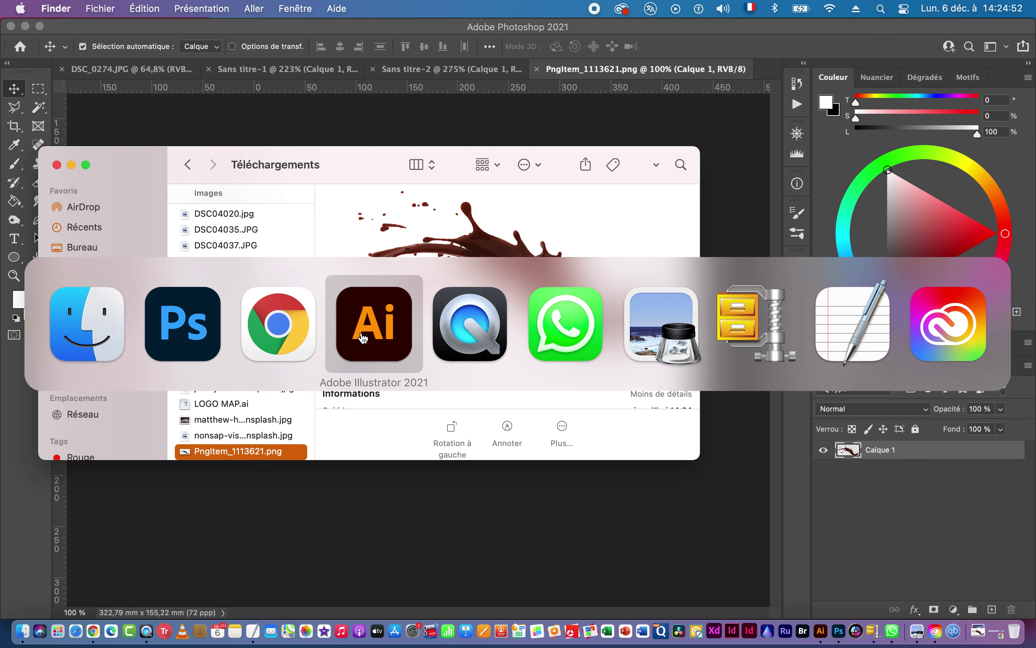
key(Escape)
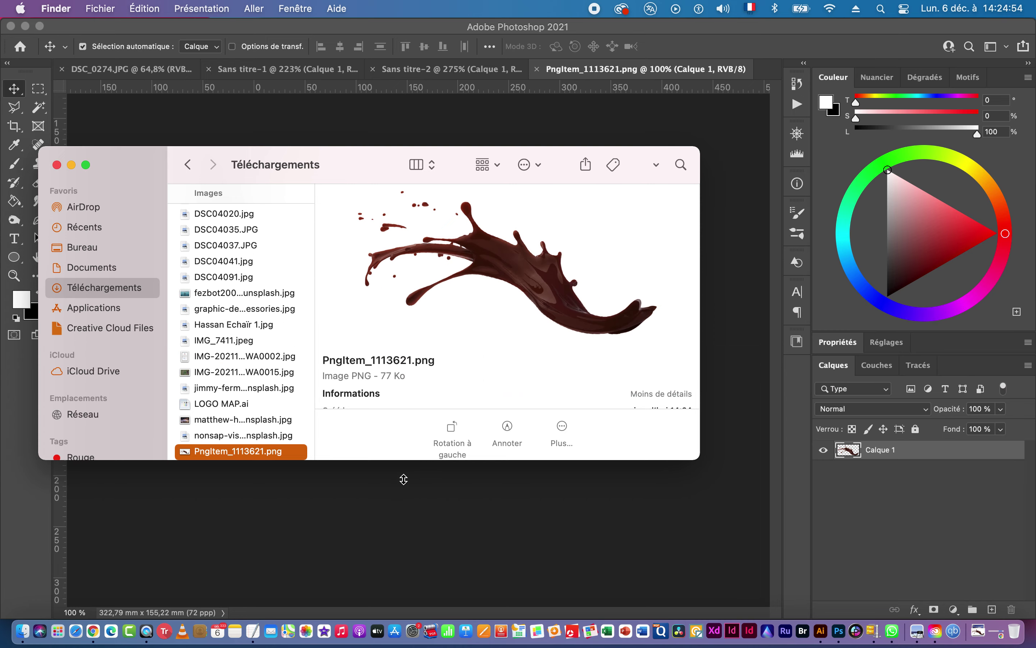
click(728, 522)
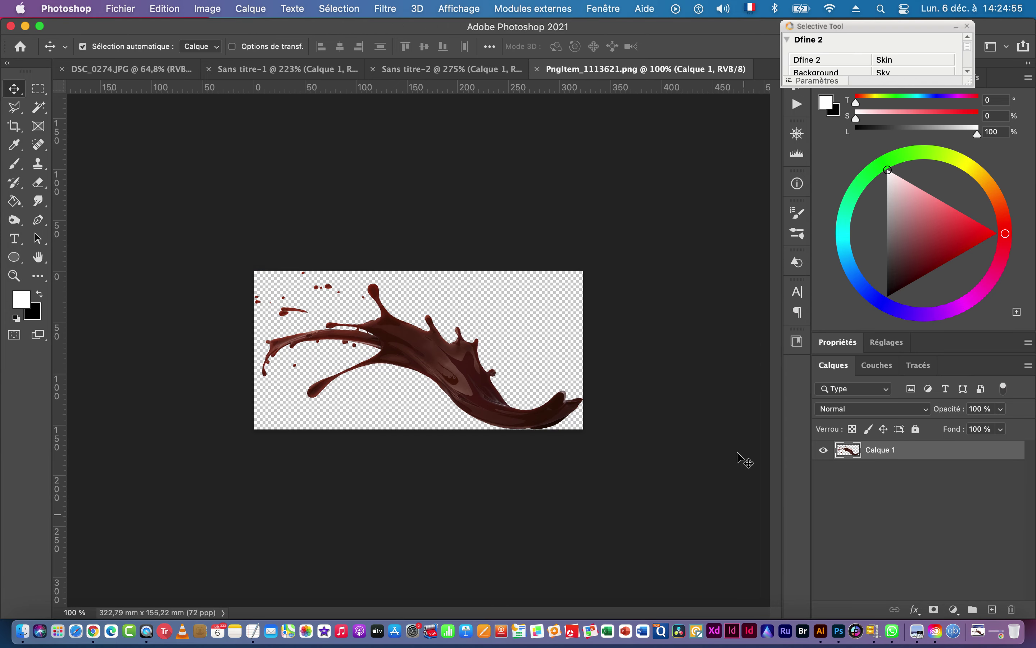
Load the chocolate splash layer as a selection, copy it, and paste it into the Illustrator packaging artwork.
super+click(846, 451)
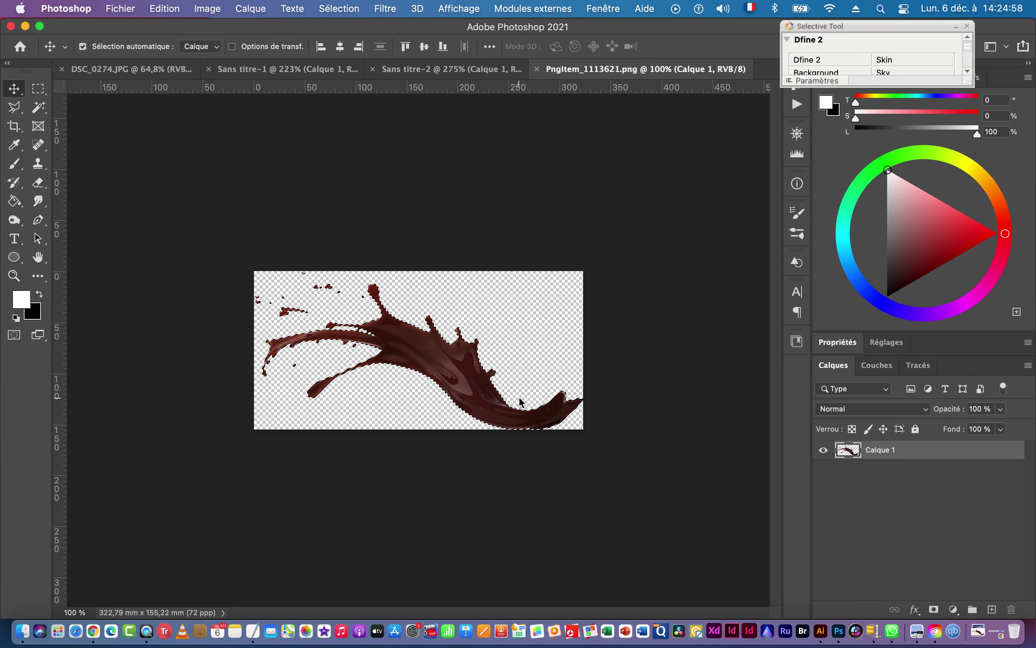
key(super+Tab)
key(super+Tab)
key(super+Tab)
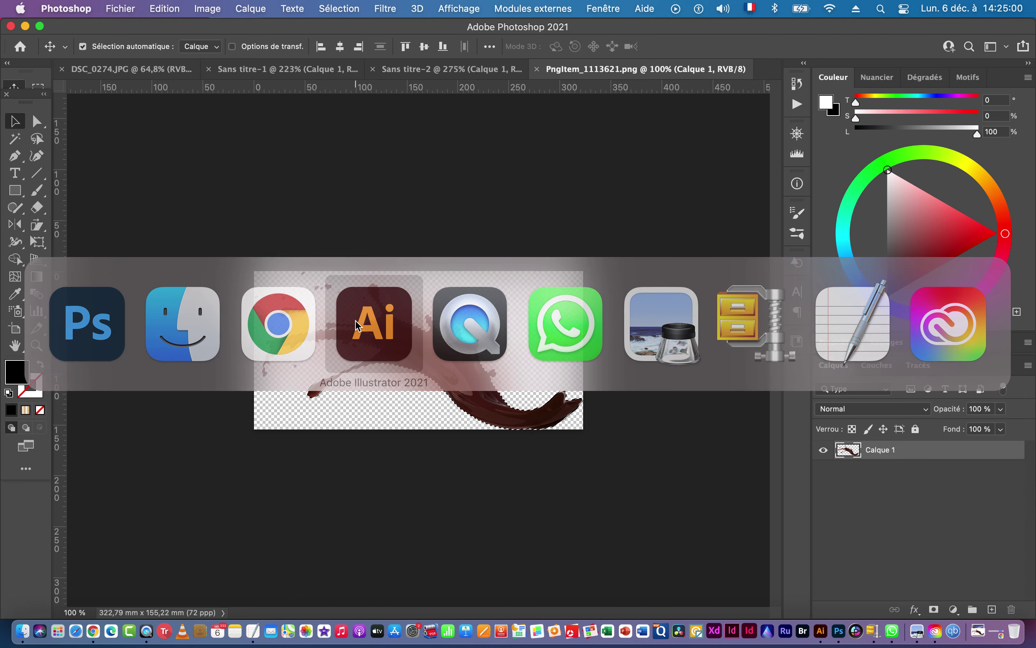
key(super+v)
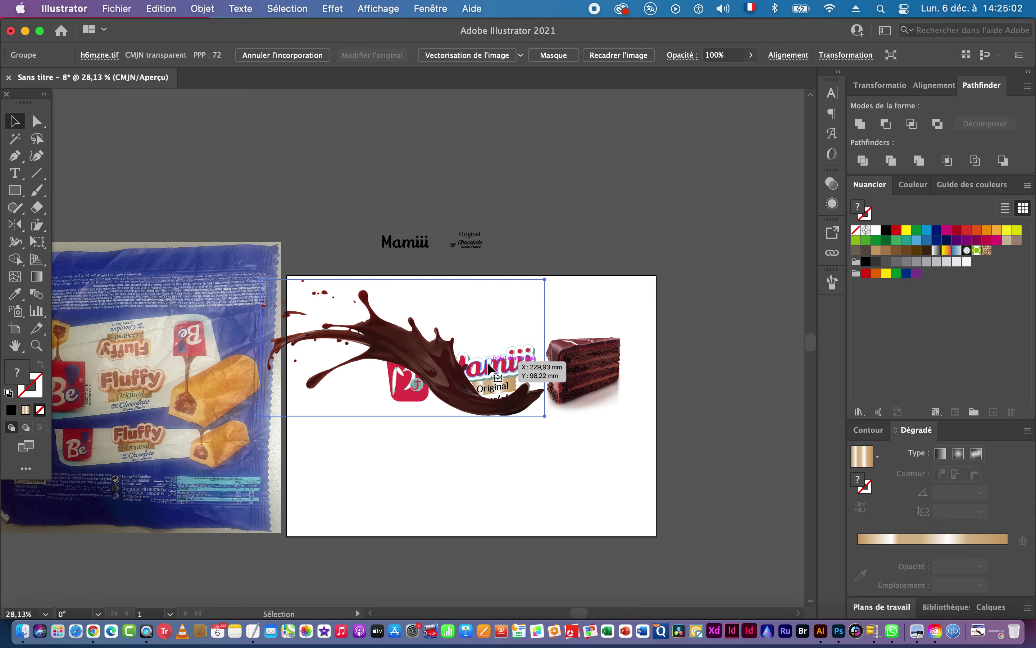
Scale the pasted chocolate splash proportionally to about 248 × 119 mm and move it over the logo and cake slice.
key(super+space)
drag(486, 391, 550, 387)
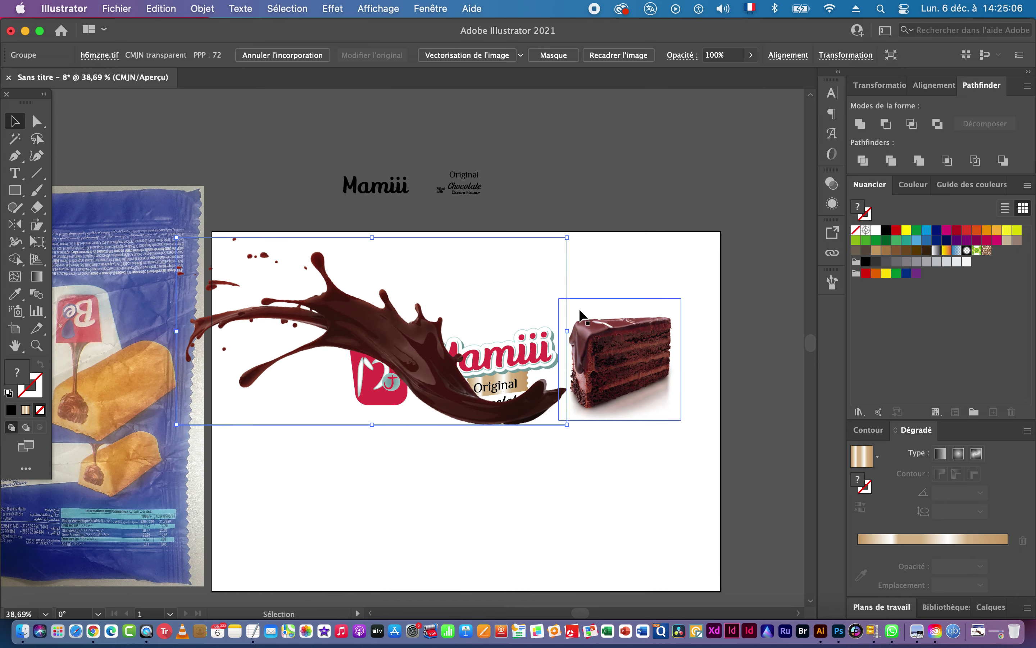
drag(567, 330, 477, 331)
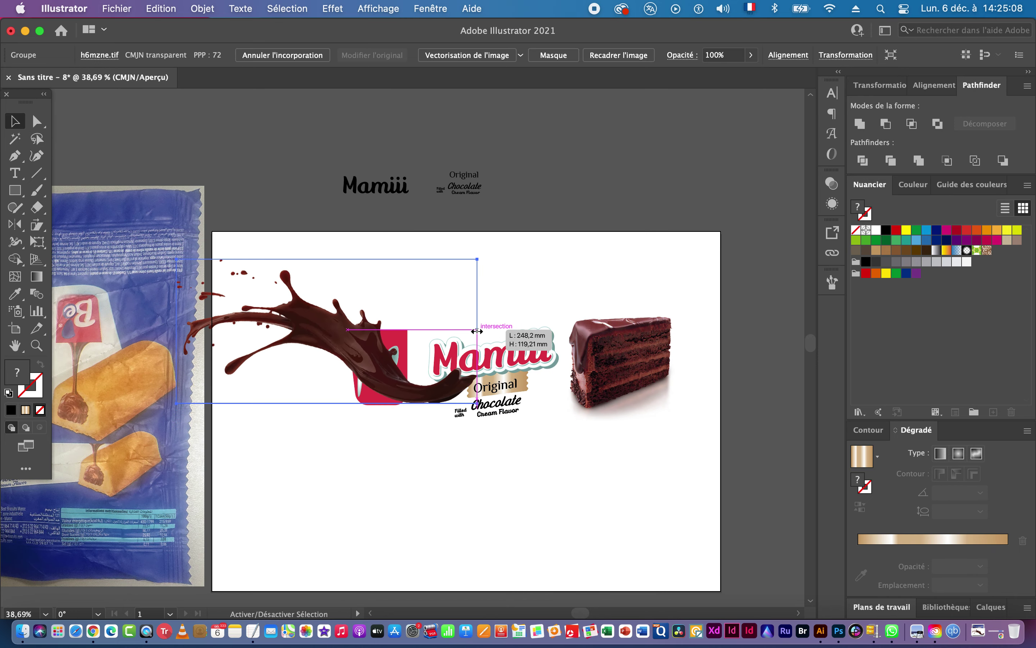
drag(334, 336, 541, 343)
Send the chocolate splash to the back, behind the Mamiii logo and the cake slice.
drag(662, 345, 764, 356)
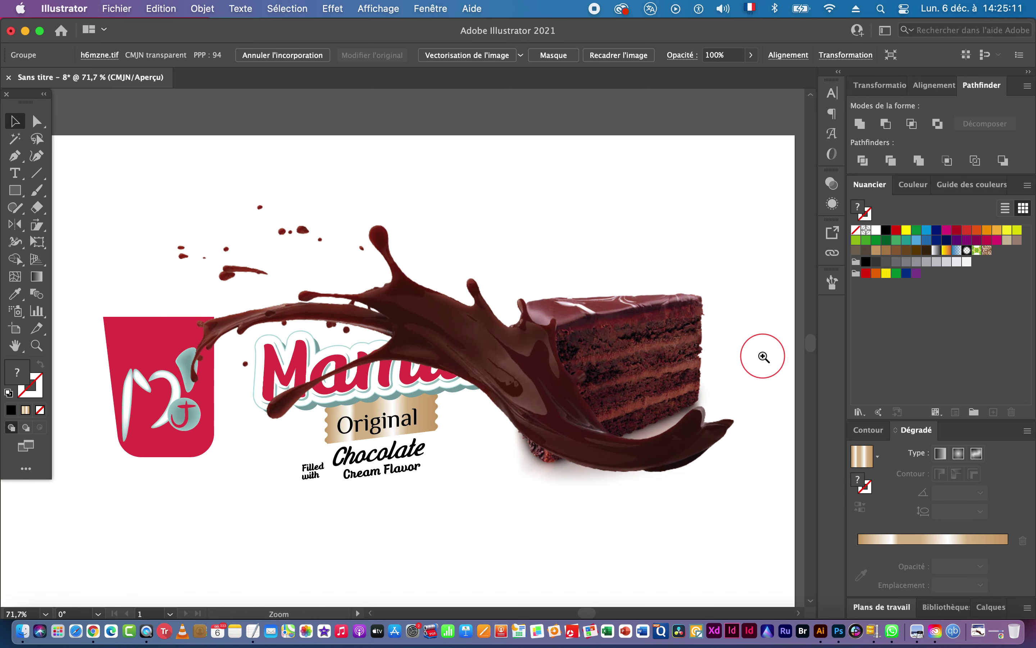
right_click(461, 361)
mouse_move(608, 541)
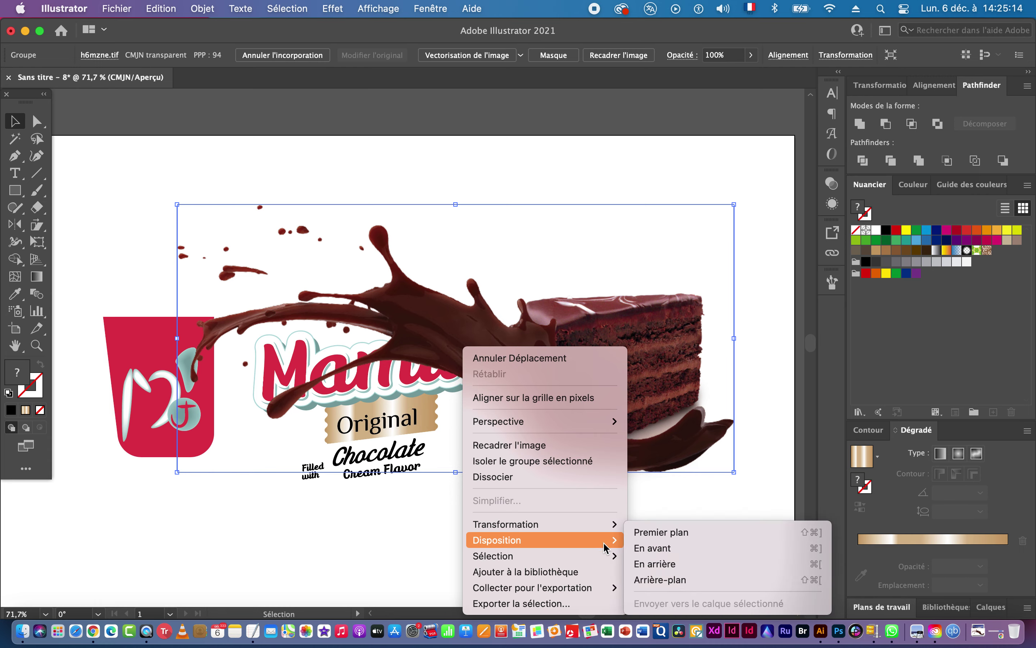
click(693, 588)
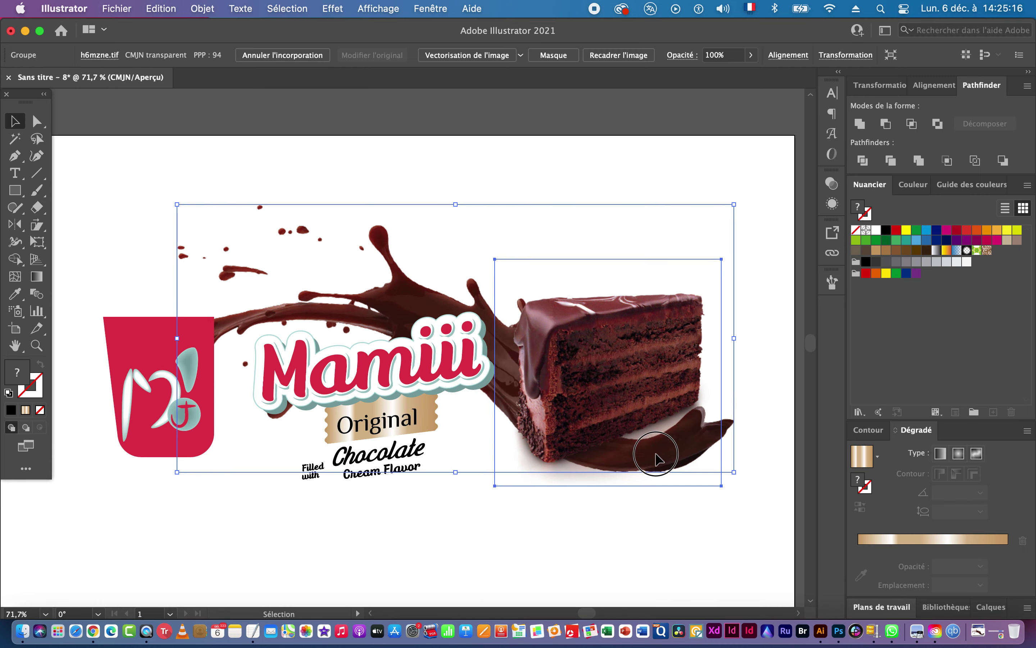
Scale the cake slice down proportionally and nudge it into place over the splash's curled end.
drag(659, 459, 724, 447)
drag(754, 257, 716, 270)
scroll(660, 435, up, 3)
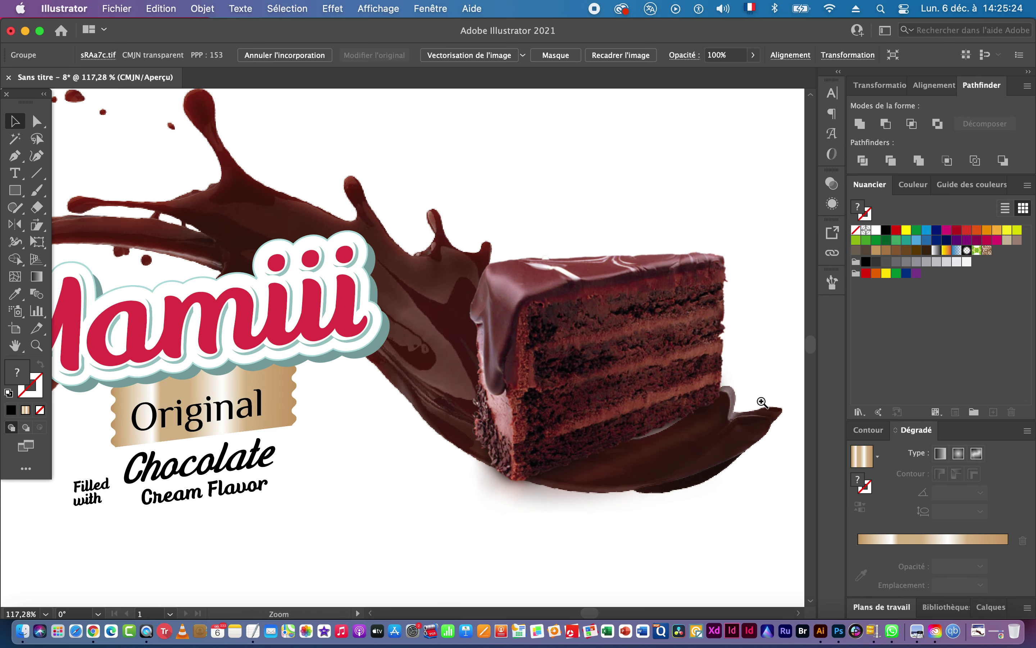
scroll(728, 420, right, 4)
mouse_move(591, 359)
mouse_down()
mouse_move(563, 345)
mouse_move(594, 361)
mouse_up()
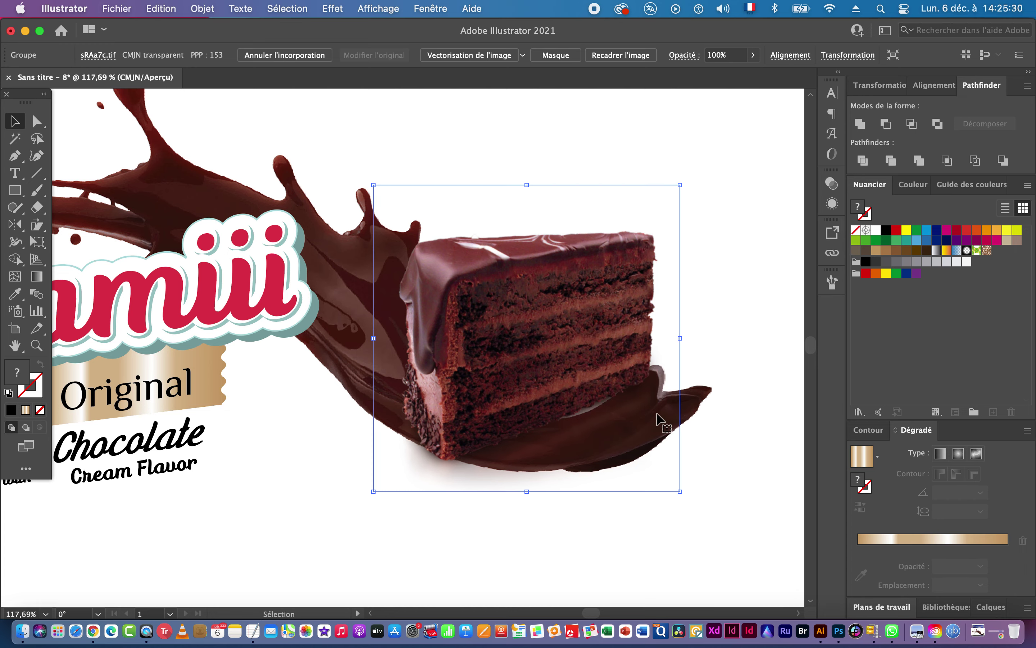
Scale the chocolate splash down proportionally so it ends just beyond the cake slice.
drag(675, 415, 590, 424)
click(313, 233)
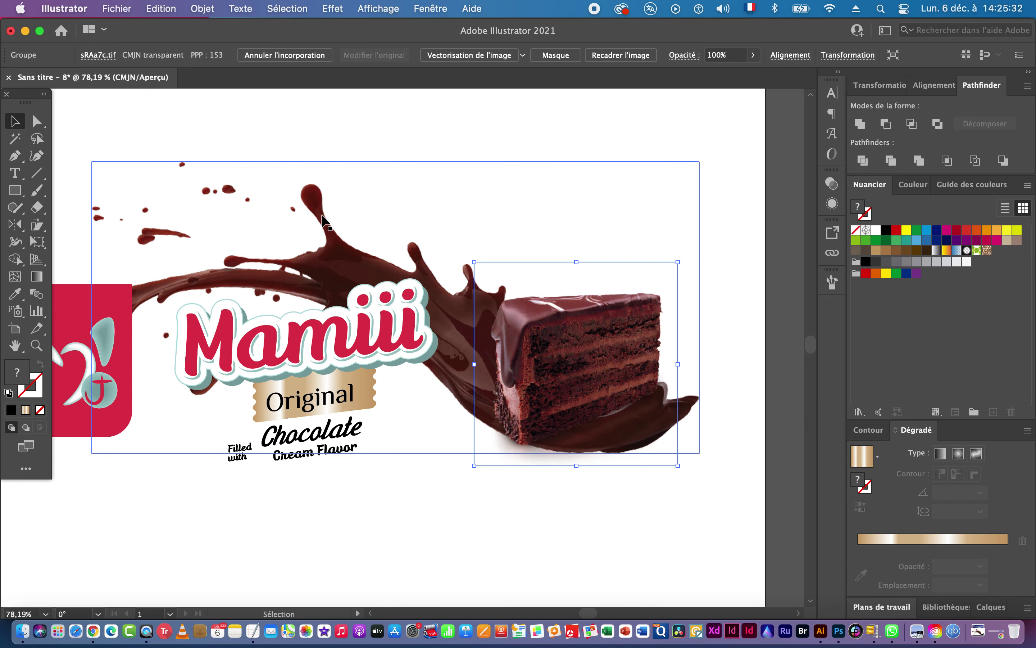
drag(252, 283, 367, 273)
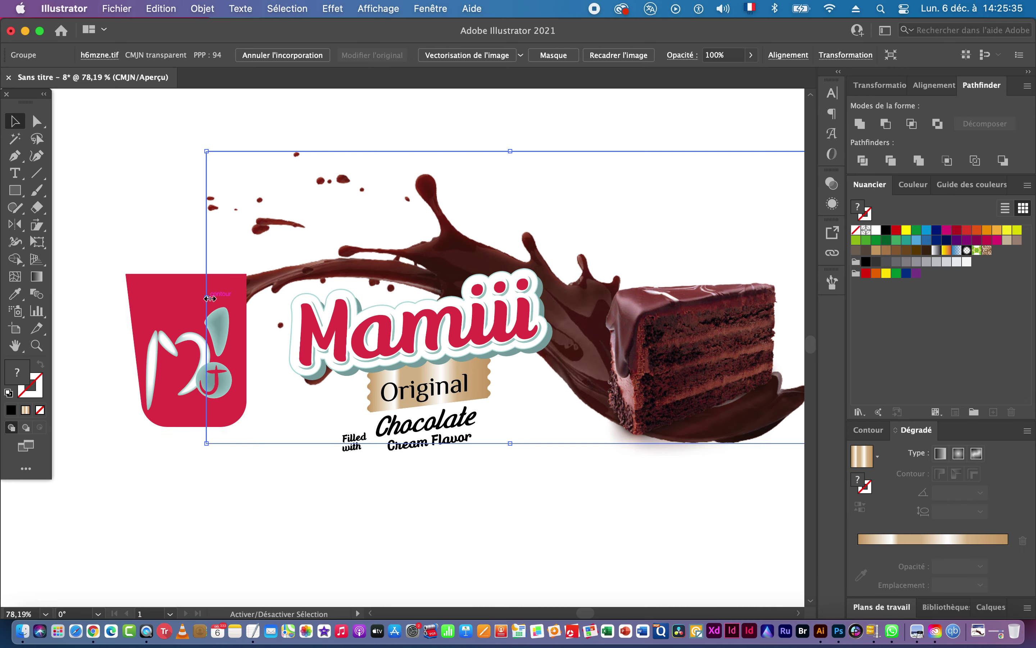
drag(207, 296, 261, 299)
scroll(537, 409, right, 6)
scroll(536, 409, up, 1)
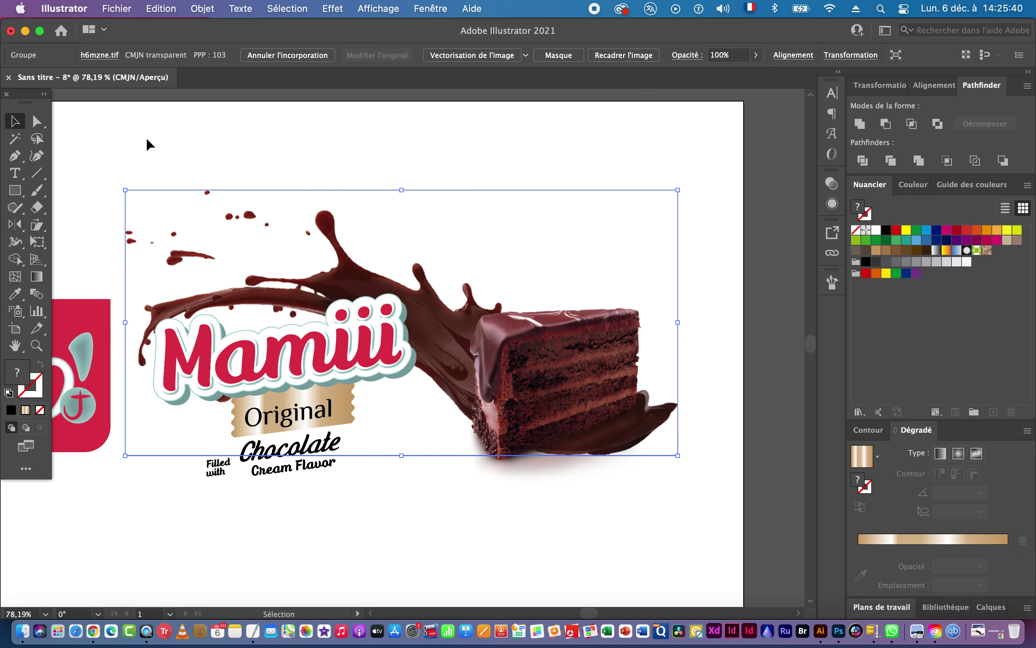
Rotate the splash slightly counterclockwise and shift it left so its curled end hides behind the cake slice.
drag(120, 184, 104, 202)
drag(324, 229, 286, 238)
scroll(419, 241, left, 8)
scroll(412, 285, right, 5)
drag(495, 252, 490, 243)
click(545, 528)
Ungroup the Mamiii logo block so the black words beneath the name can be selected separately.
key(z)
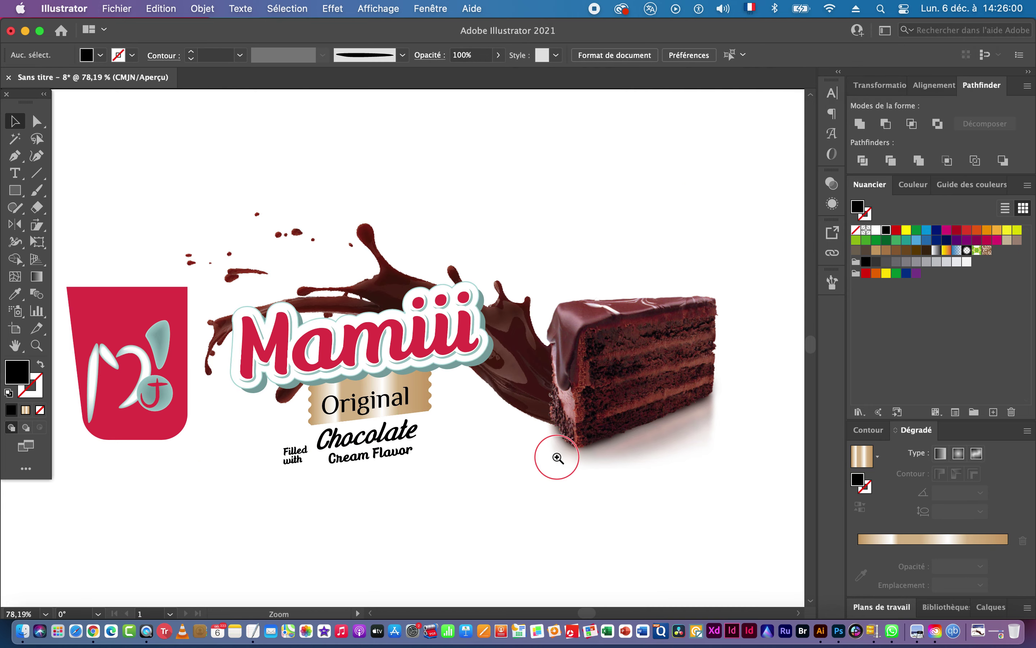
drag(557, 457, 486, 399)
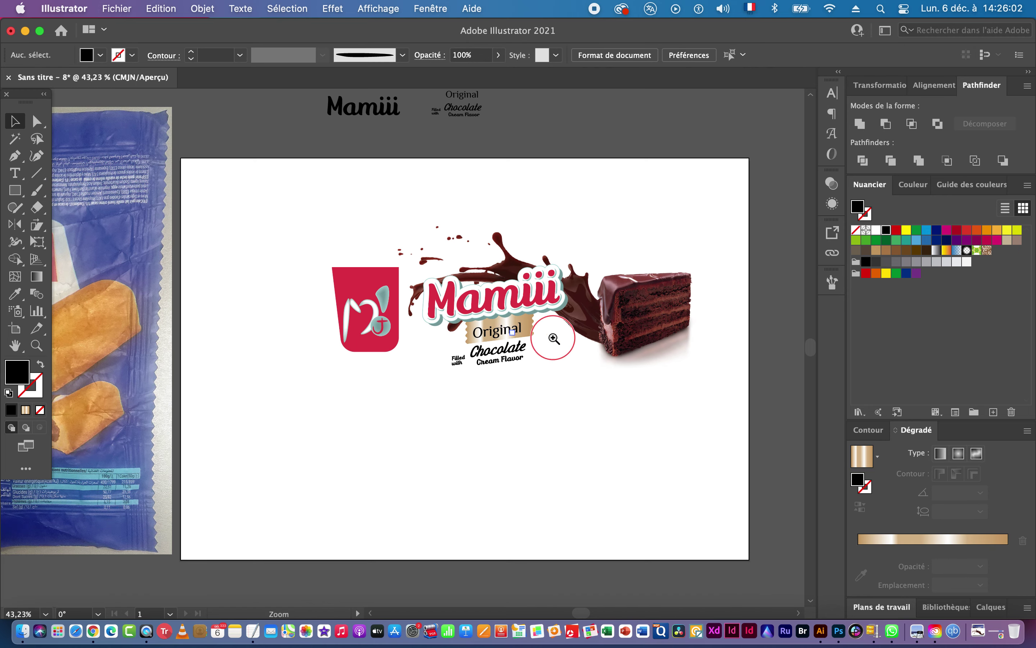
drag(513, 338, 565, 340)
key(v)
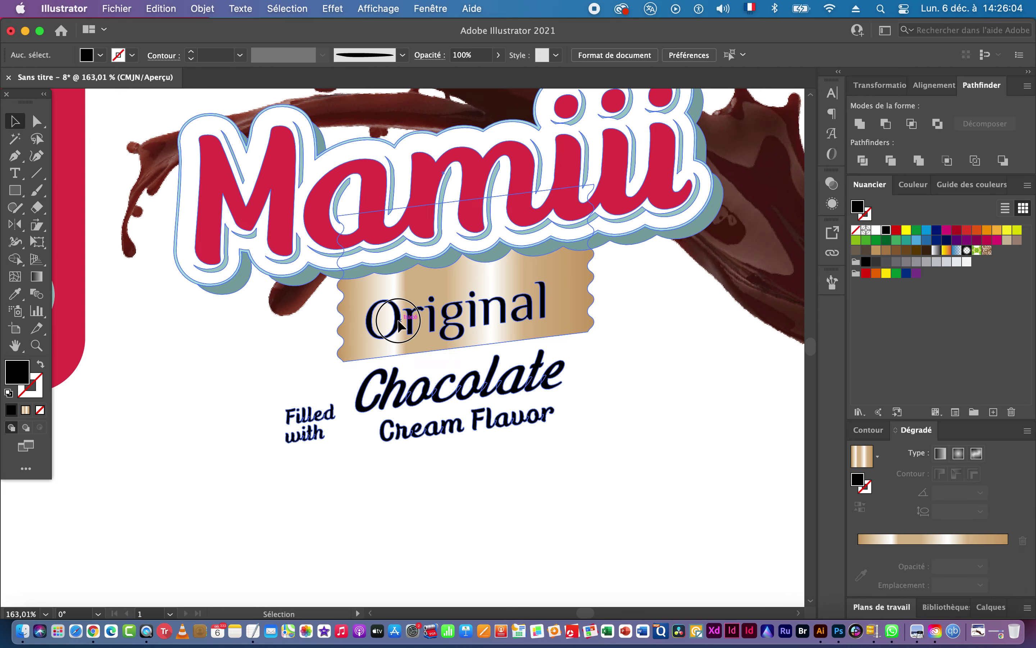
click(398, 326)
key(super)
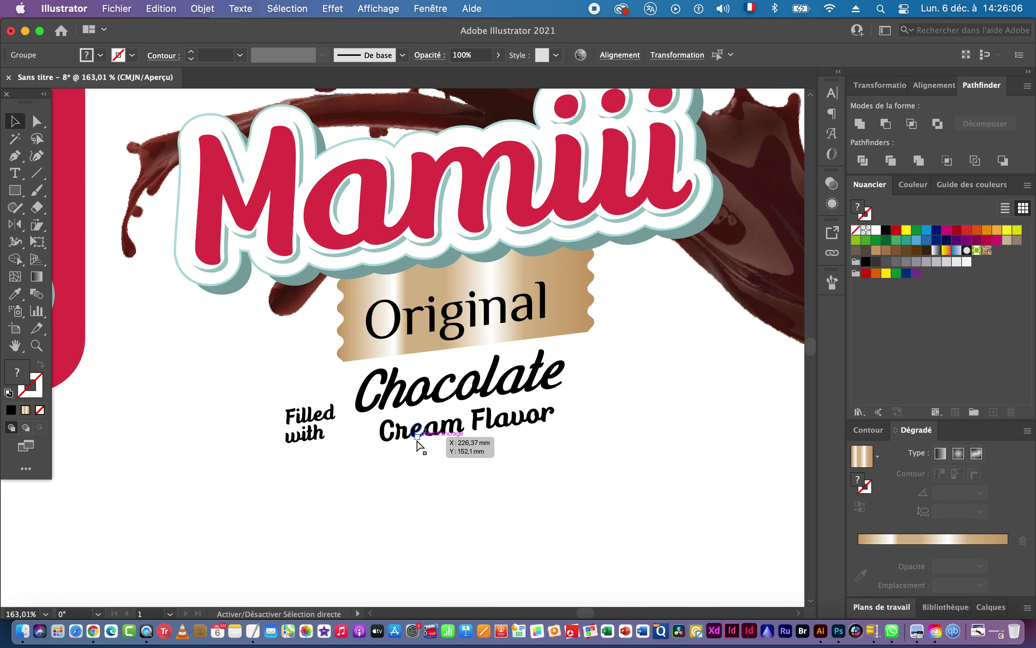
key(super+shift+a)
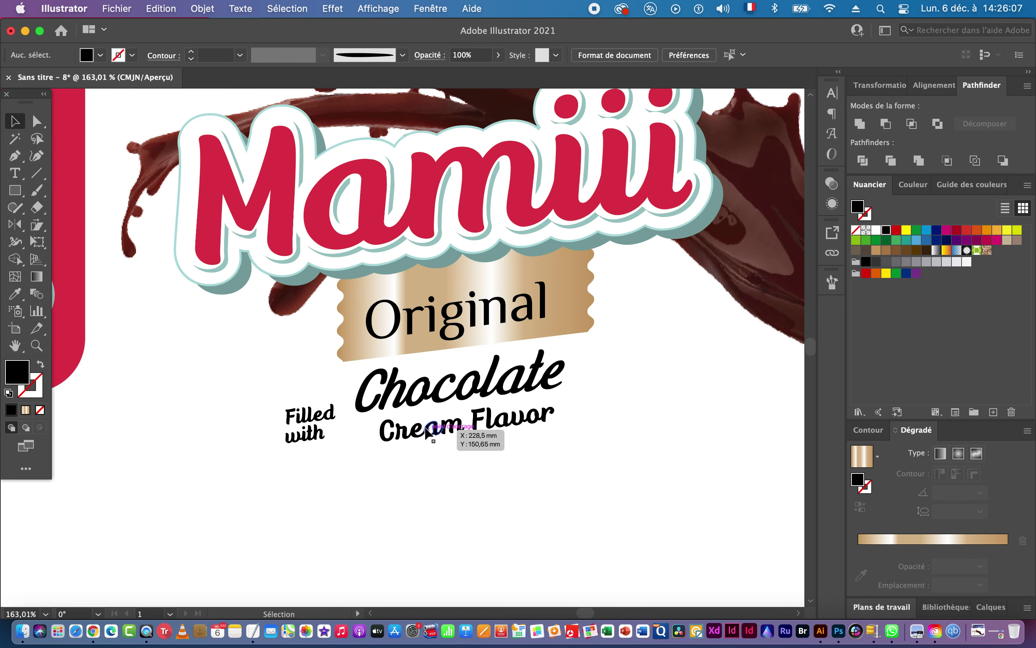
click(309, 422)
shift+click(462, 398)
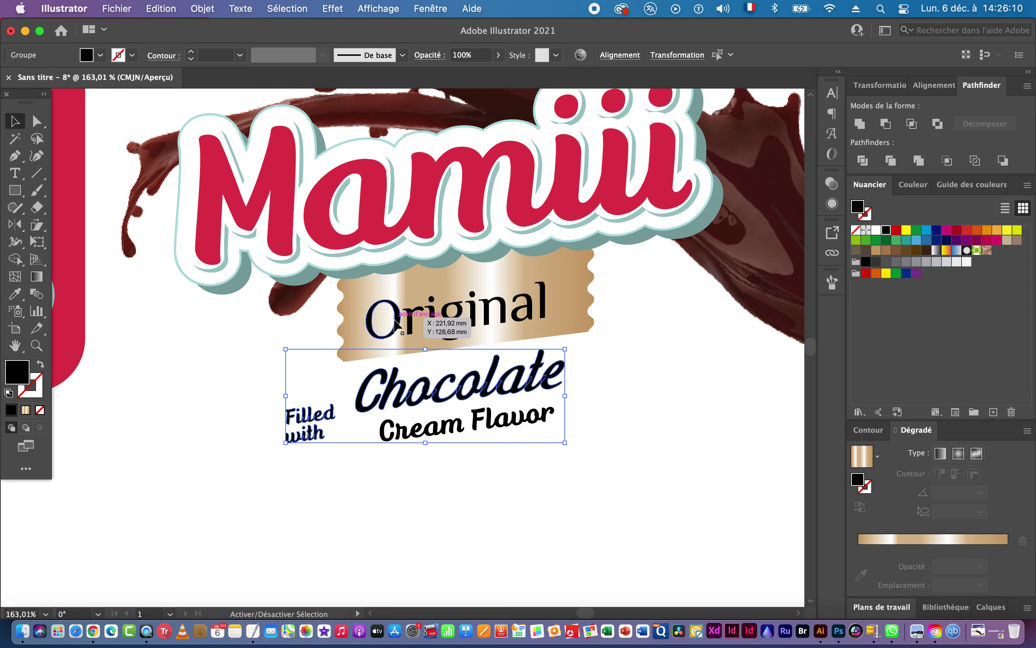
key(super+shift+a)
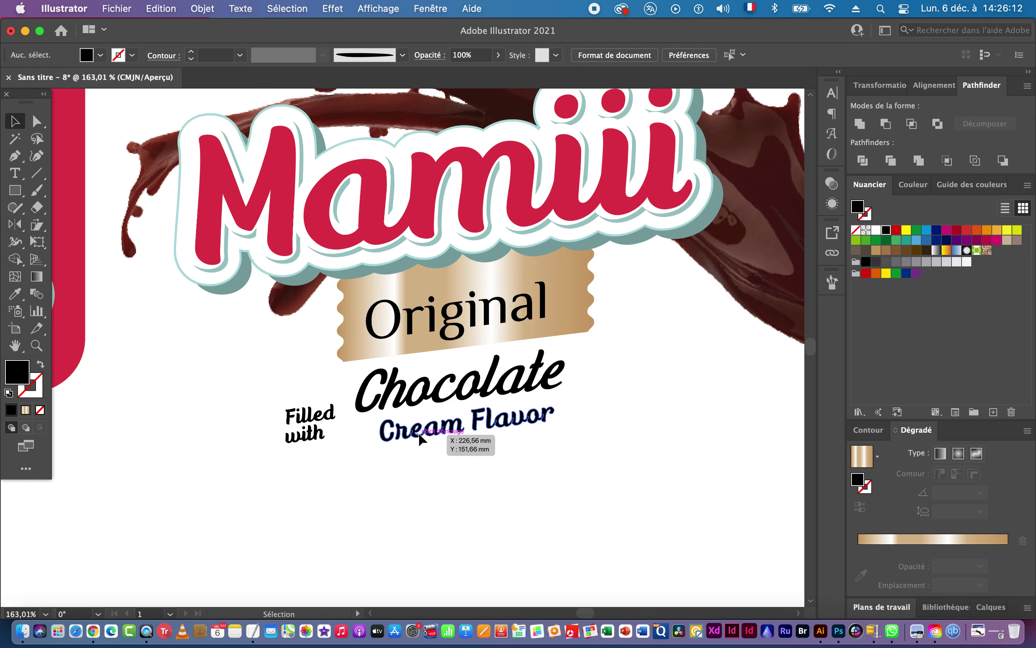
Unite the letters of "Cream Flavor" and "Chocolate" with Pathfinder and select "Filled with".
click(419, 433)
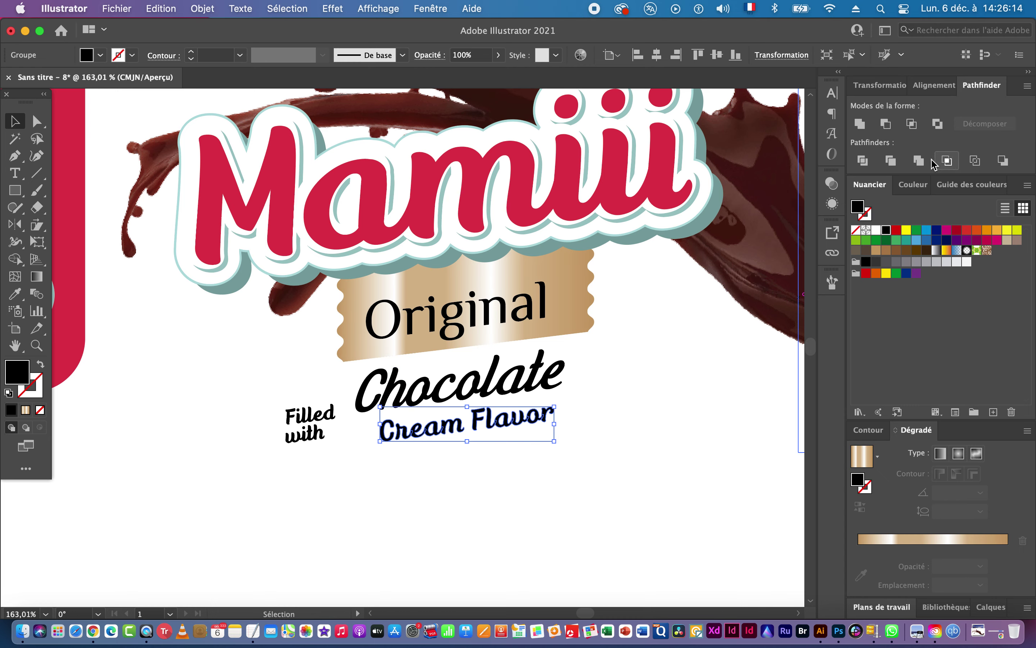
click(861, 123)
click(492, 389)
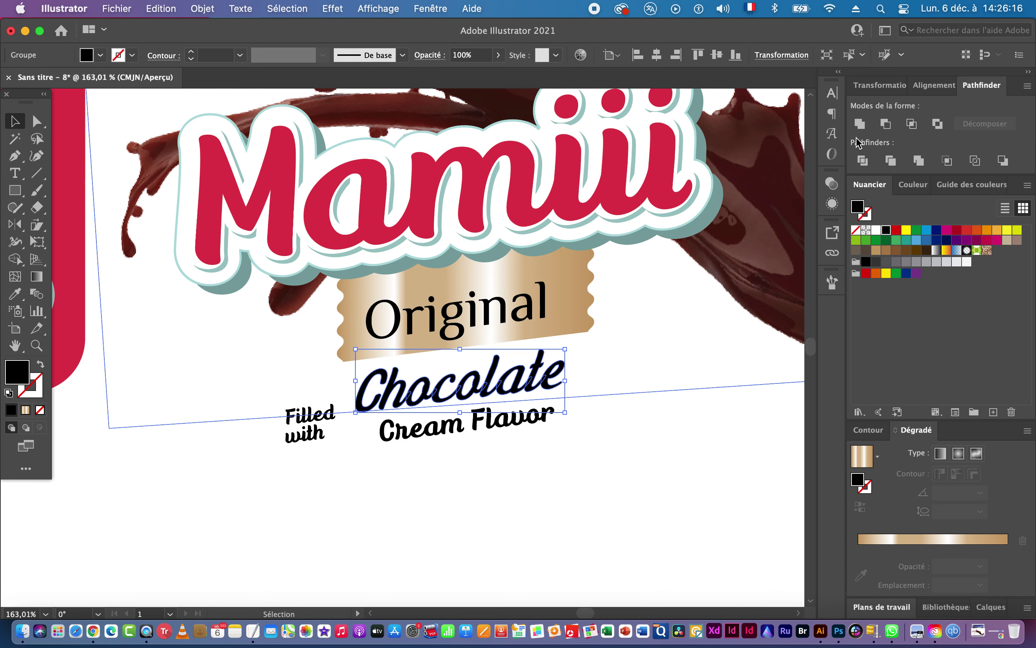
click(318, 434)
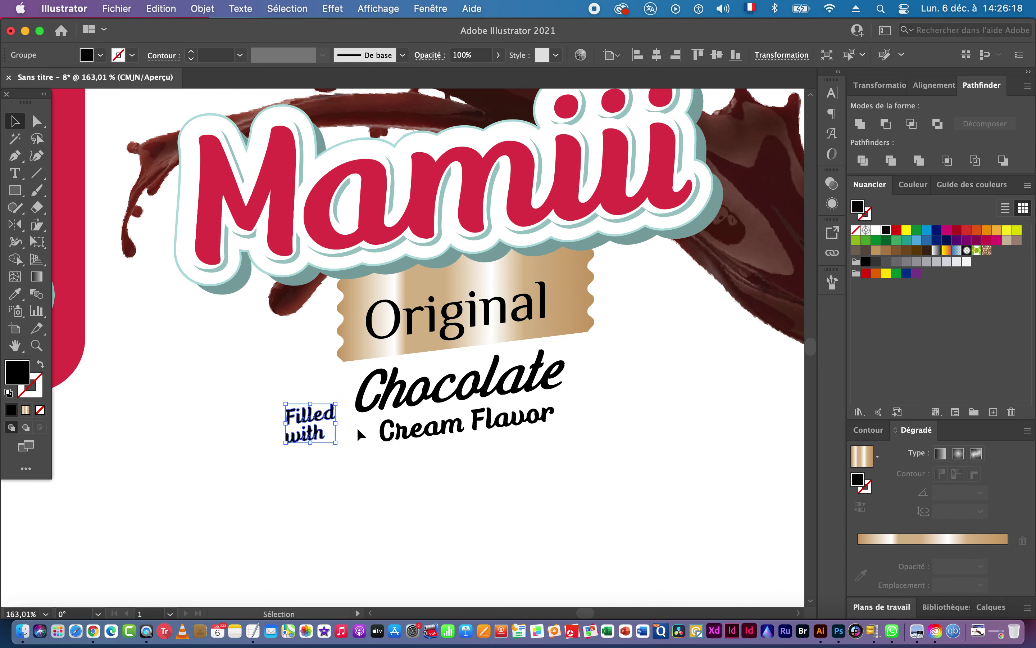
Recolour "Original", "Chocolate", "Cream Flavor" and "Filled with" in dark brown sampled from the chocolate splash with the Eyedropper.
click(454, 317)
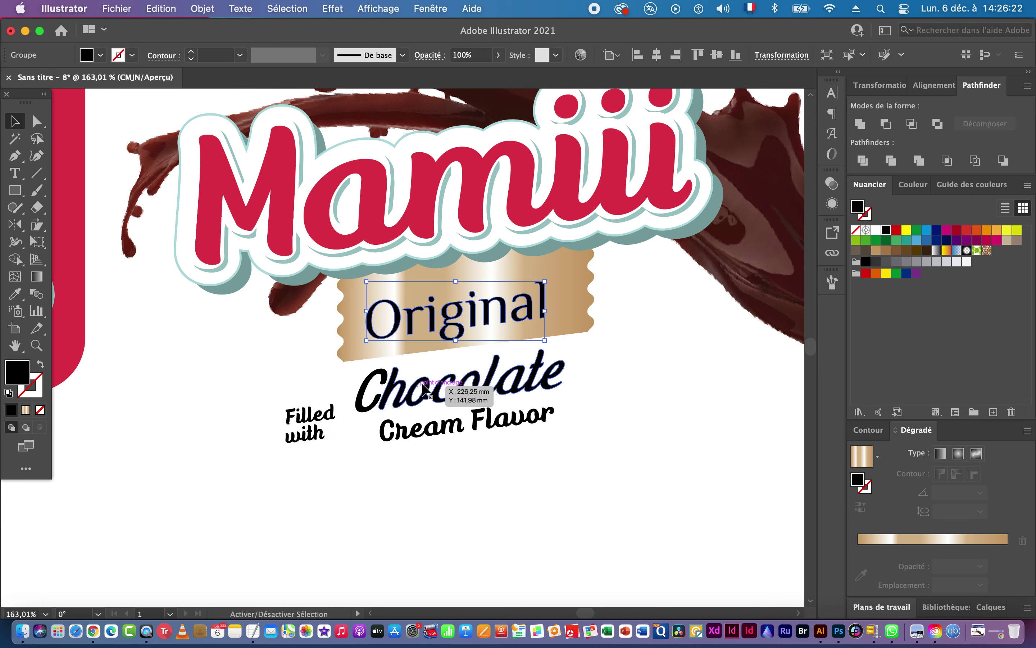
shift+click(462, 389)
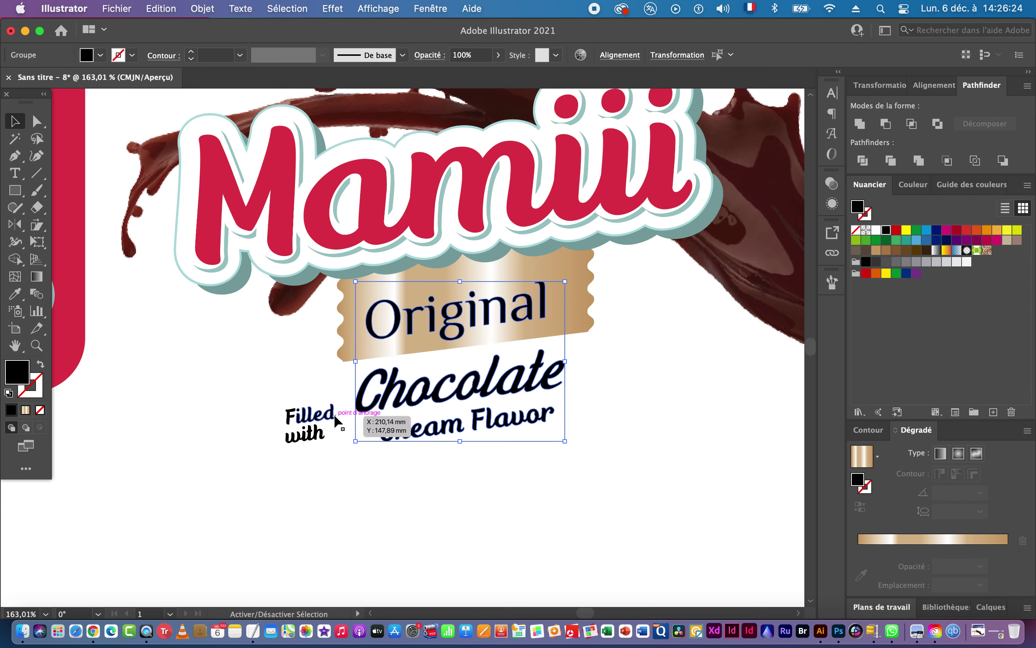
shift+click(332, 427)
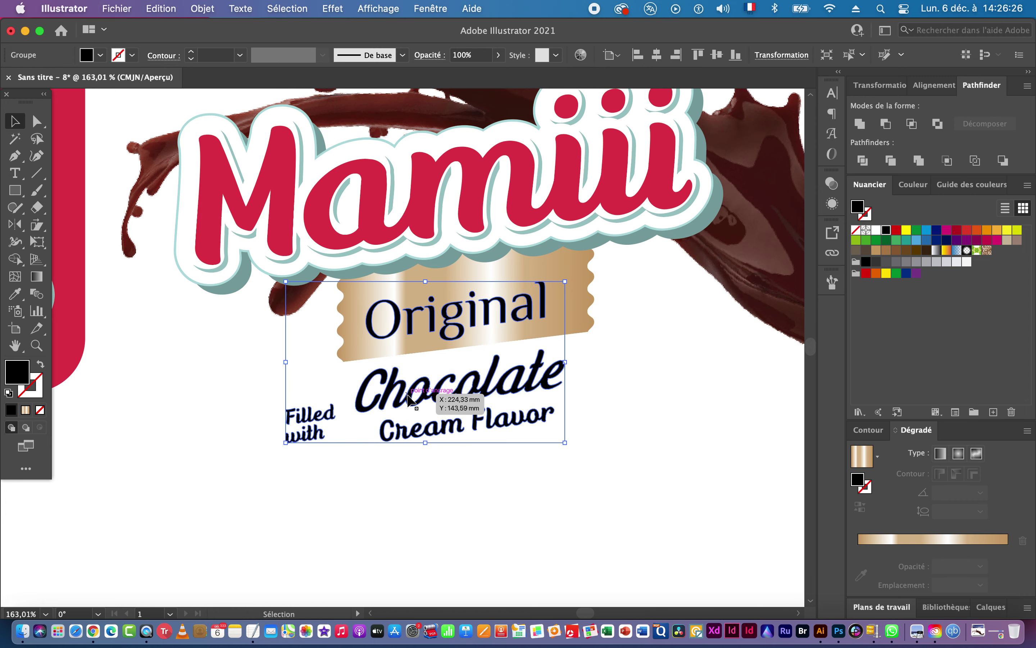
key(super+shift+o)
key(i)
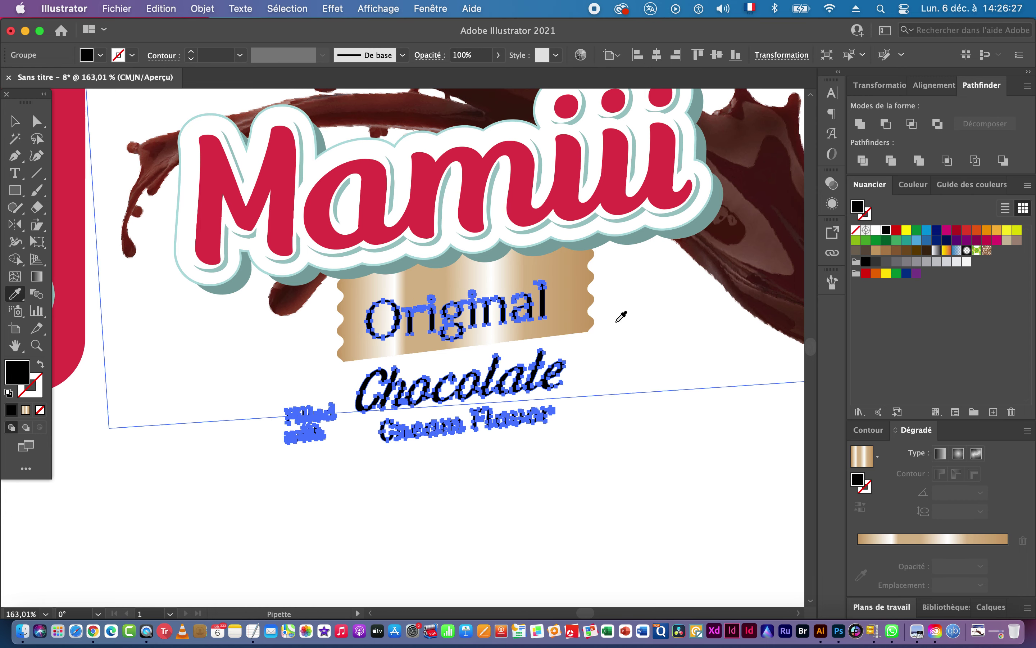
click(764, 230)
click(15, 121)
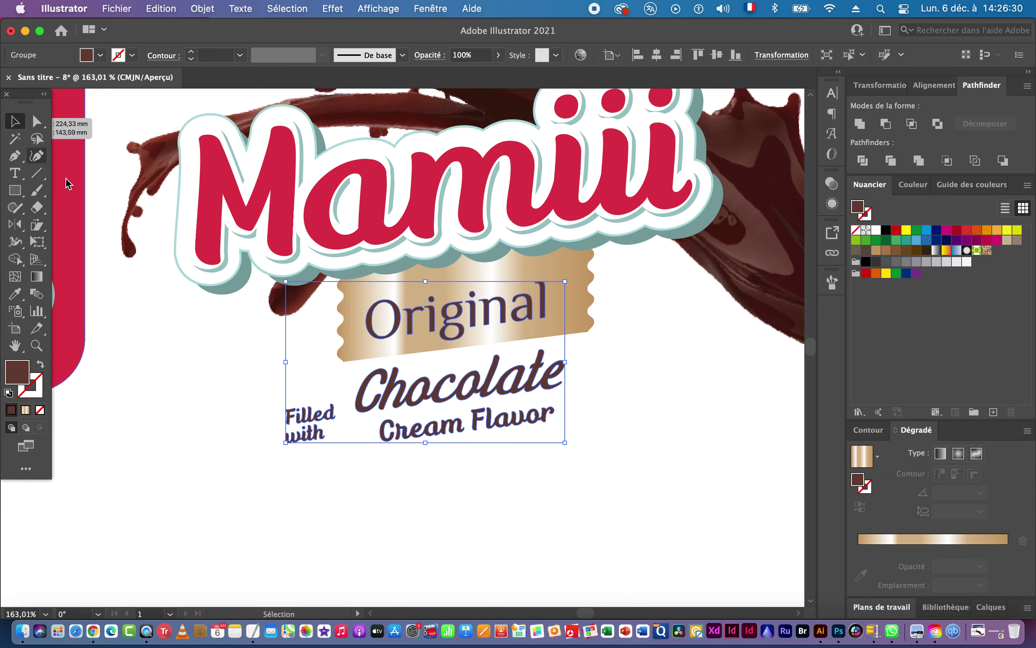
click(398, 539)
Select the composition of emblem, logo, splash and cake slice and reposition it on the artboard.
drag(578, 497, 376, 509)
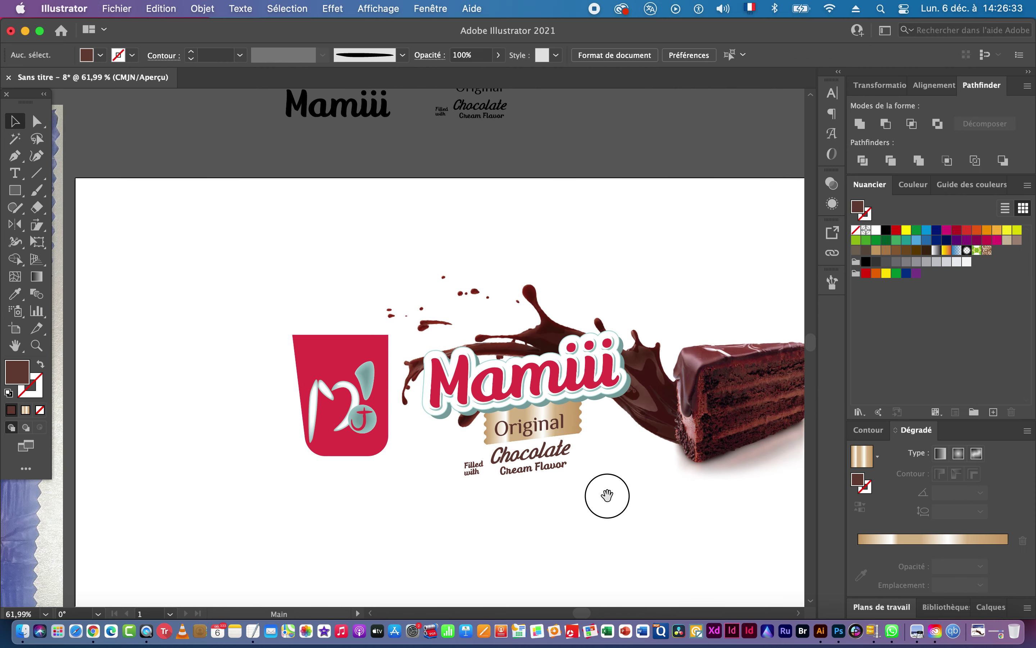
drag(606, 495, 484, 444)
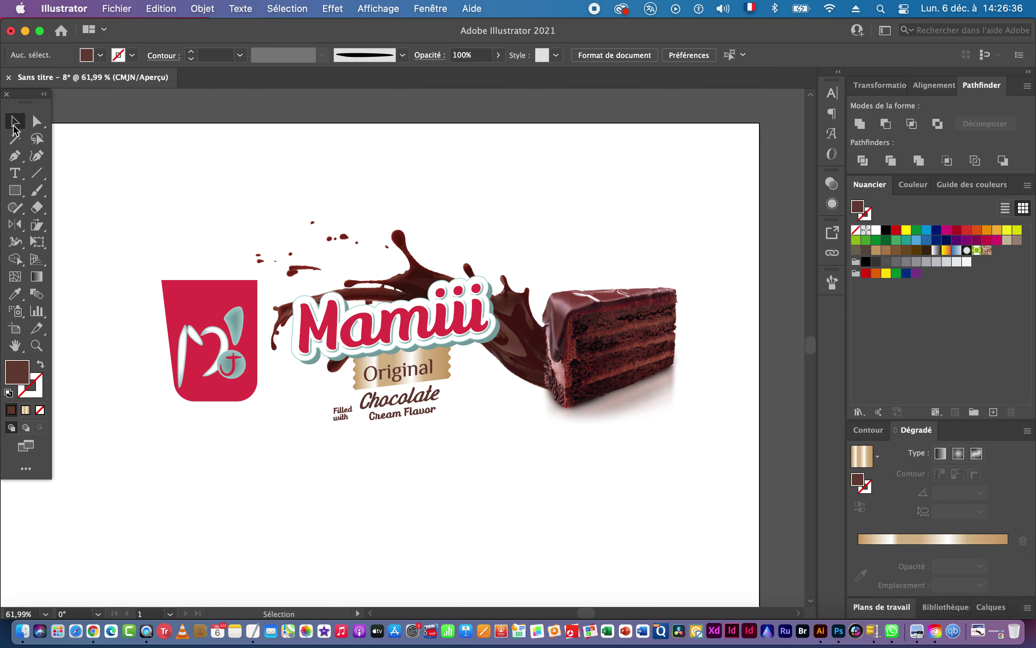
drag(521, 391, 482, 396)
drag(190, 230, 685, 435)
drag(431, 465, 601, 454)
drag(634, 334, 570, 371)
click(532, 524)
Draw a large dark brown rectangle covering the whole composition in the middle of the artboard.
drag(647, 518, 526, 416)
click(16, 192)
mouse_move(268, 228)
mouse_down()
mouse_move(685, 423)
mouse_move(673, 423)
mouse_up()
click(16, 121)
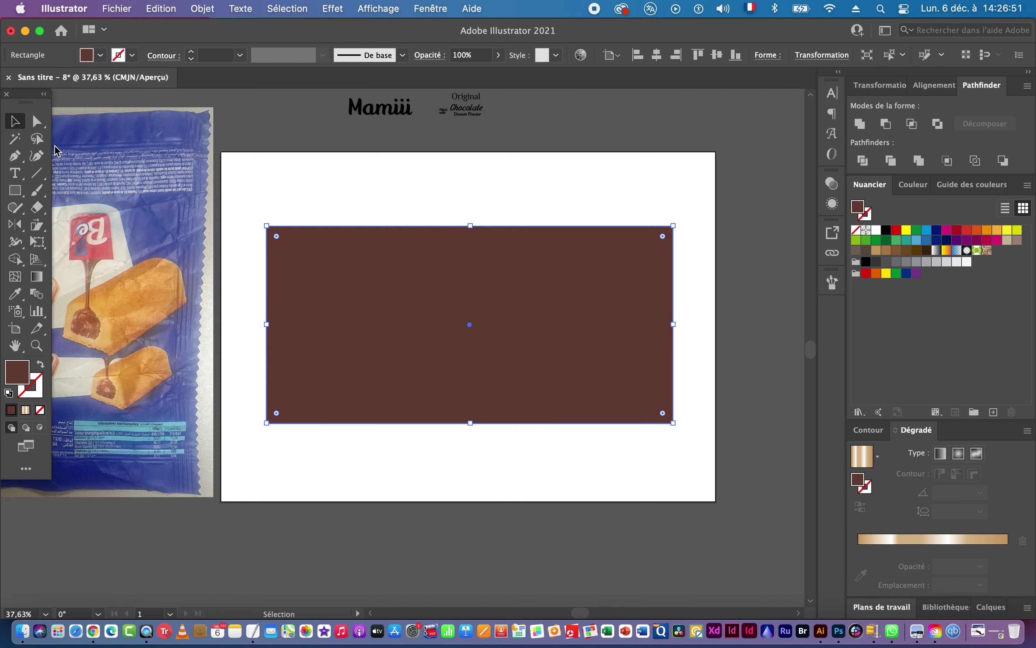
Send the dark brown rectangle to the back, behind the emblem, logo, splash and cake slice.
right_click(371, 271)
mouse_move(428, 539)
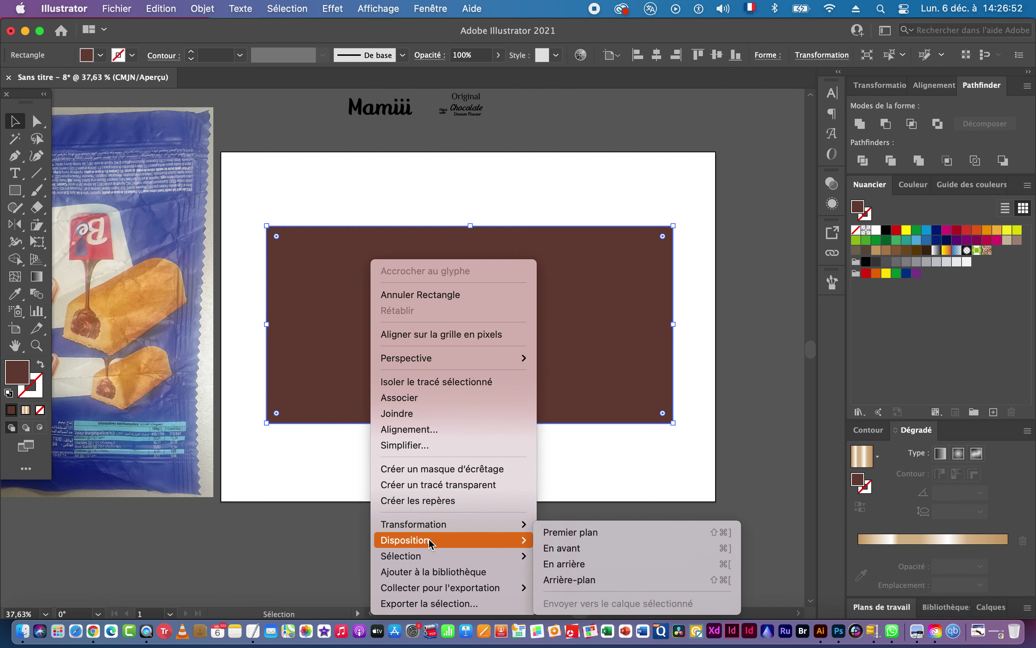
click(624, 579)
key(super+0)
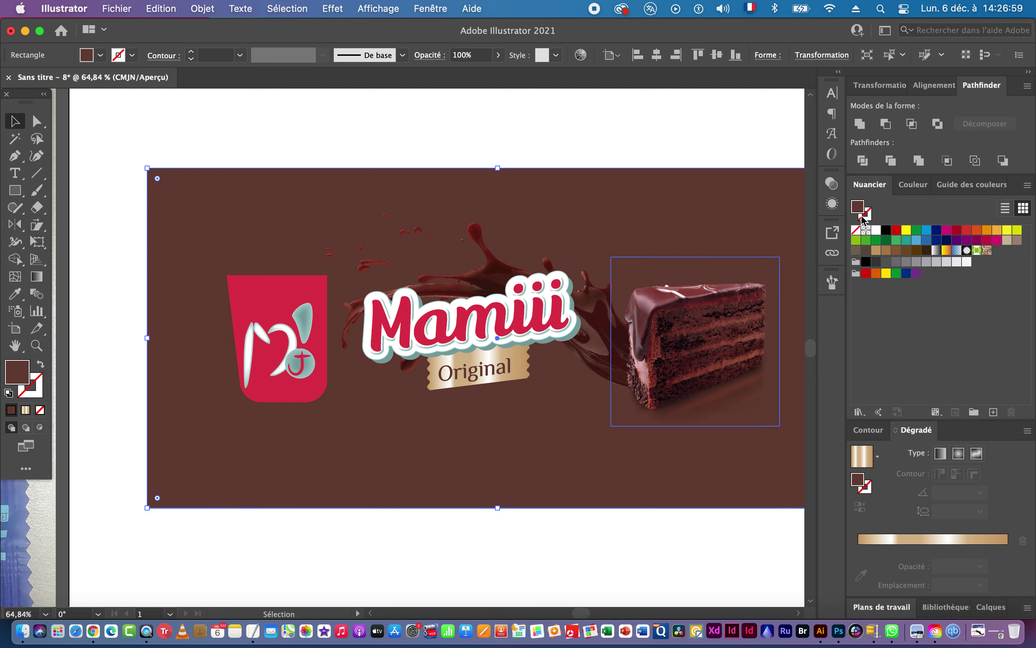
Save the rectangle's brown as a global CMYK process swatch, reduce the rectangle's tint to 13%, and deselect it.
click(994, 412)
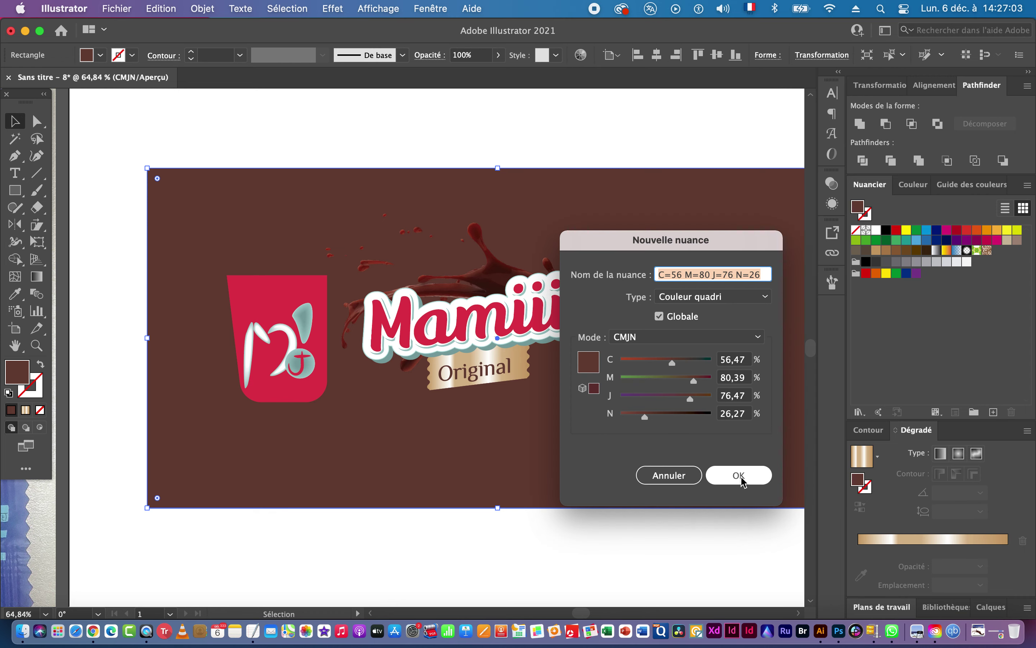
click(759, 470)
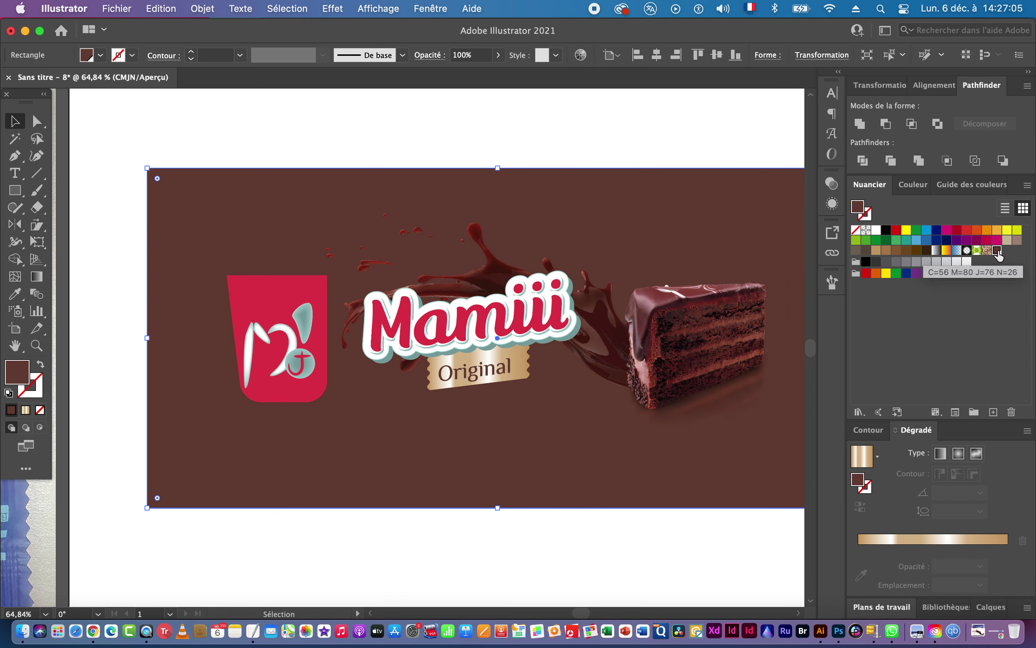
click(912, 191)
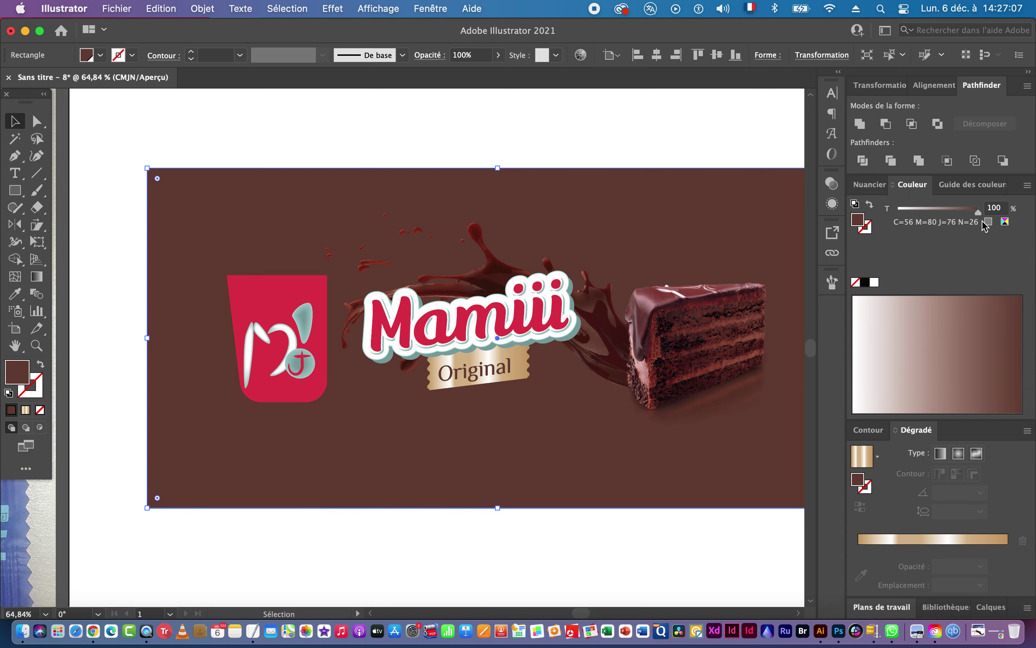
drag(980, 216, 913, 219)
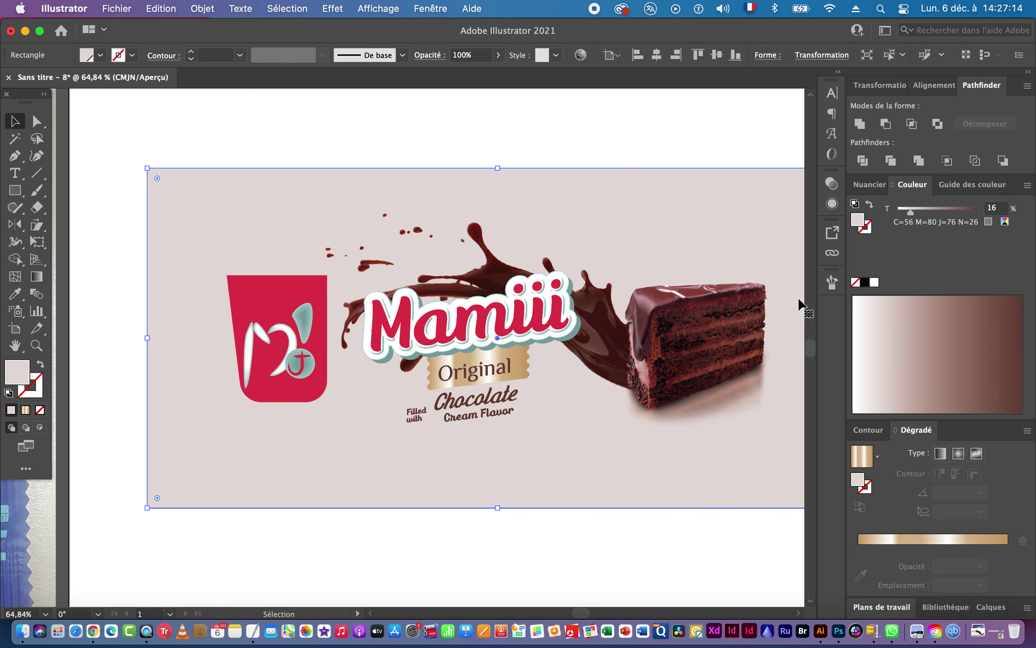
drag(911, 213, 907, 213)
click(114, 175)
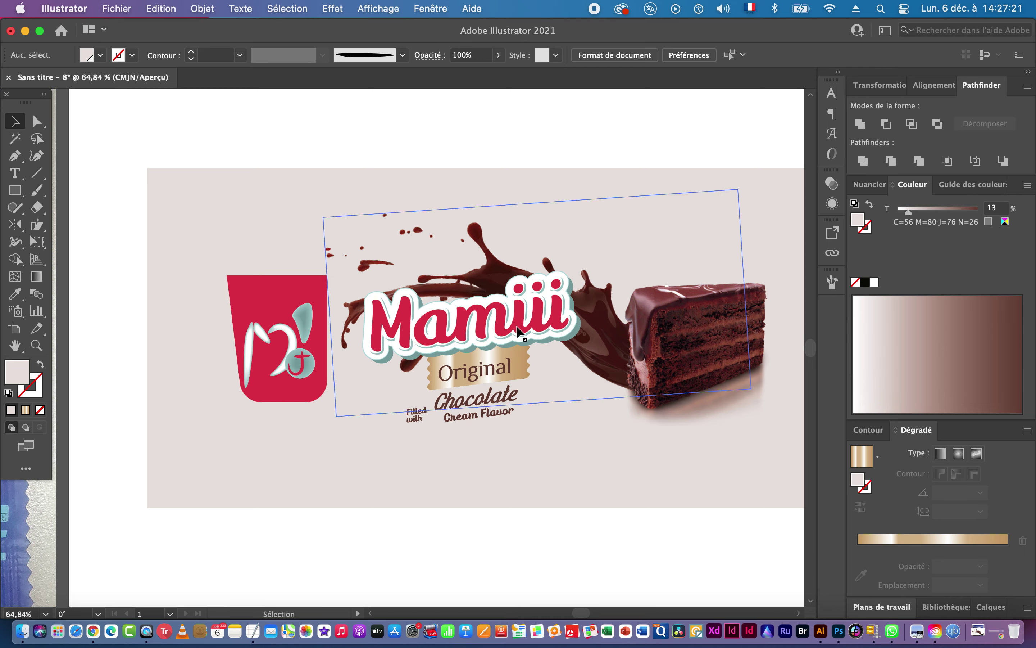
Examine the whole composition against the pale background, from the emblem and Mamiii logo to the flavour text and cake slice.
scroll(481, 317, right, 5)
scroll(481, 317, down, 2)
drag(411, 353, 542, 340)
drag(287, 315, 328, 310)
drag(550, 344, 479, 345)
alt+click(479, 346)
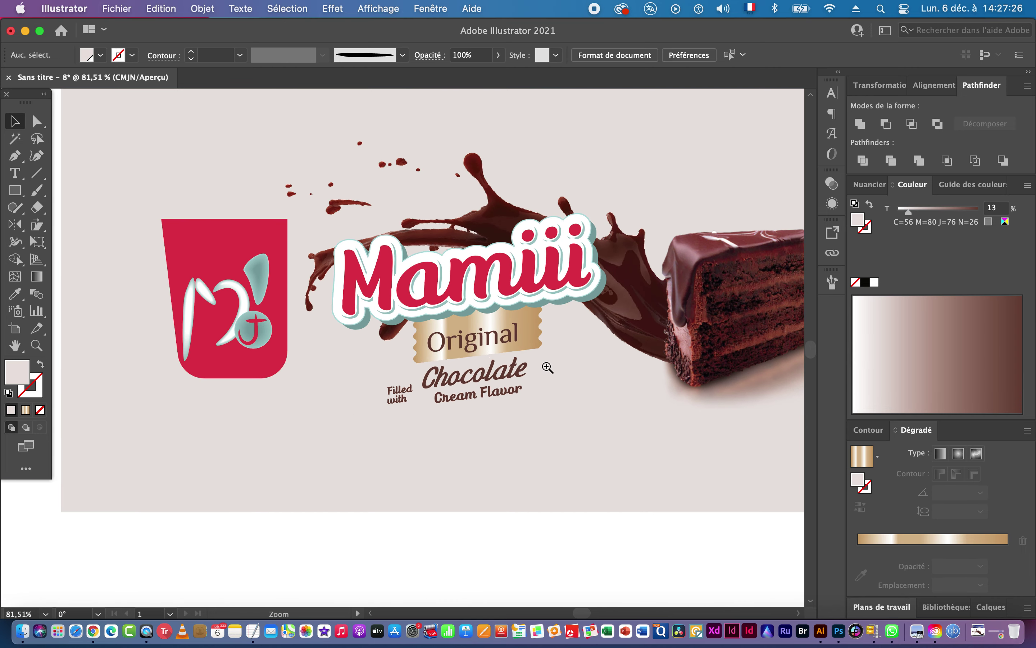
drag(548, 316, 597, 352)
drag(673, 354, 573, 355)
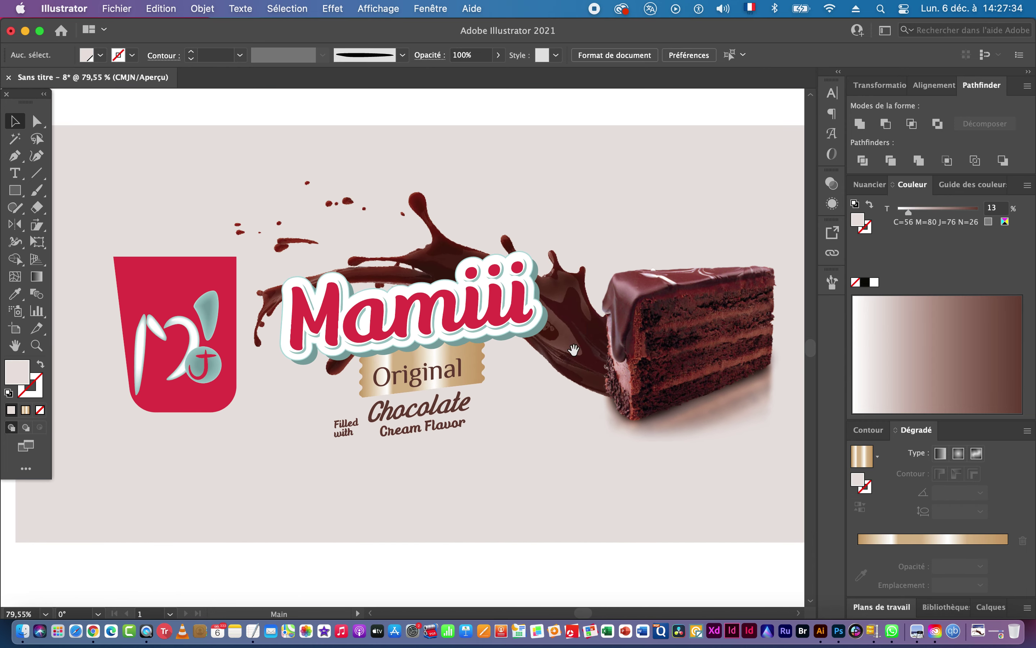
scroll(613, 448, down, 1)
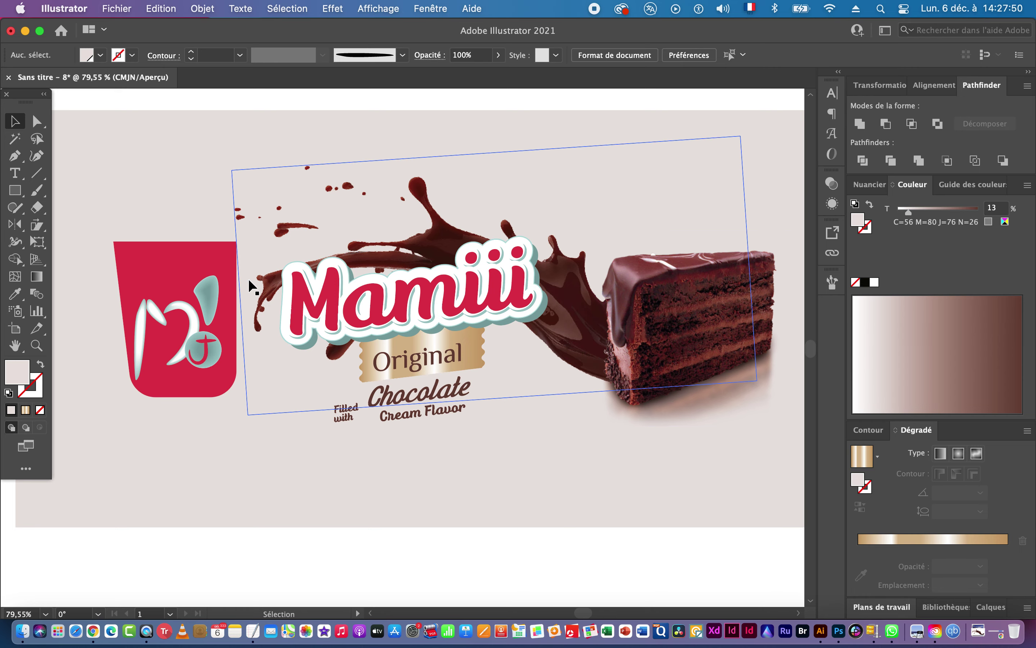
scroll(455, 383, down, 1)
scroll(455, 383, up, 3)
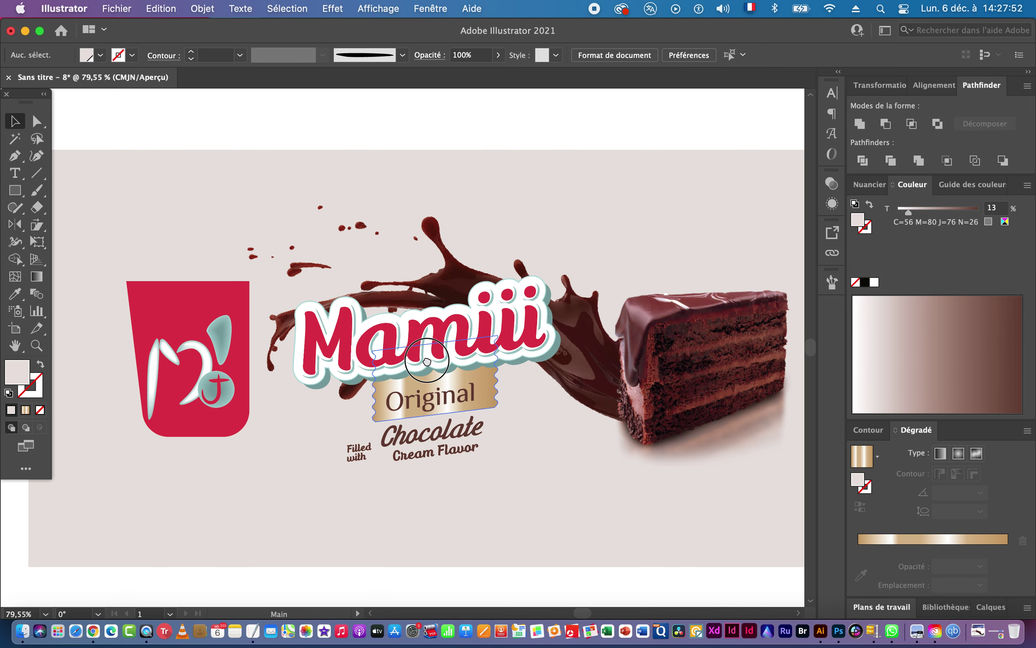
scroll(428, 364, right, 2)
scroll(385, 345, left, 2)
scroll(385, 345, up, 1)
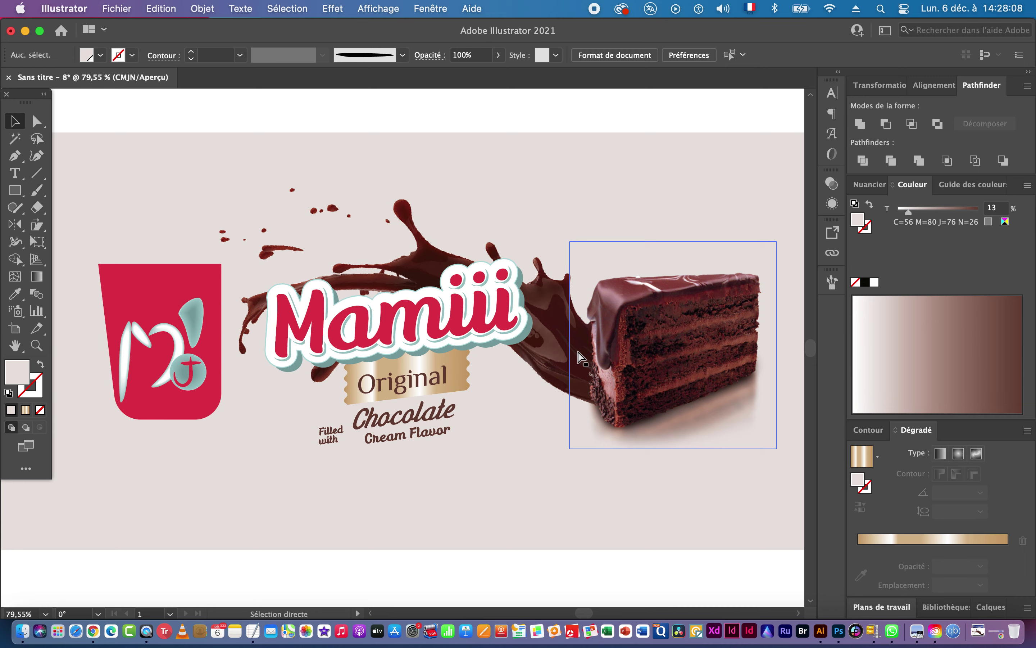
key(super+Tab)
key(Tab)
click(468, 331)
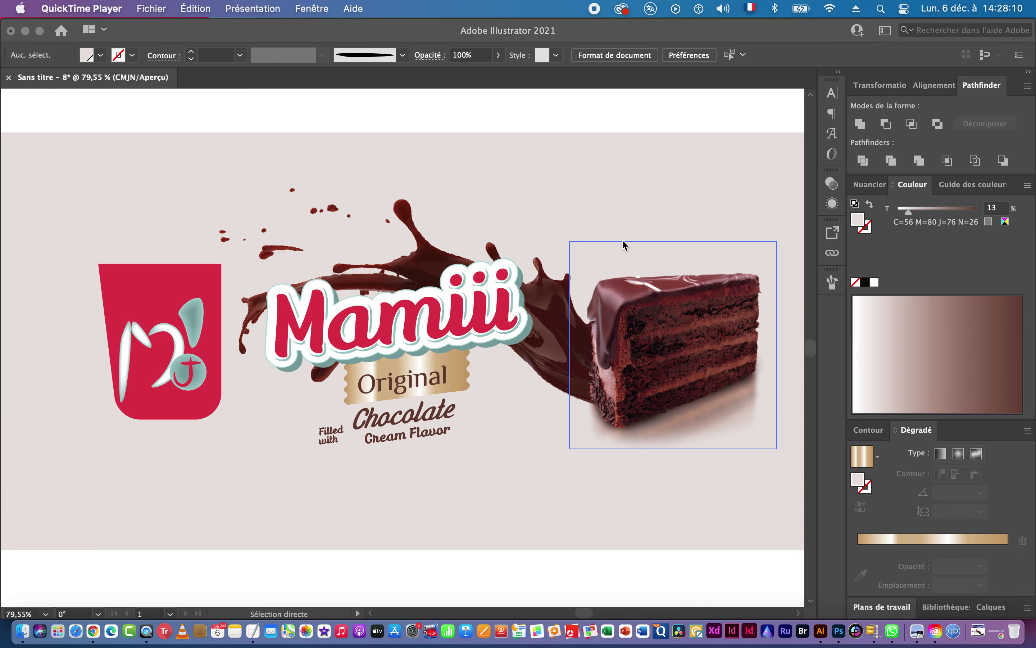